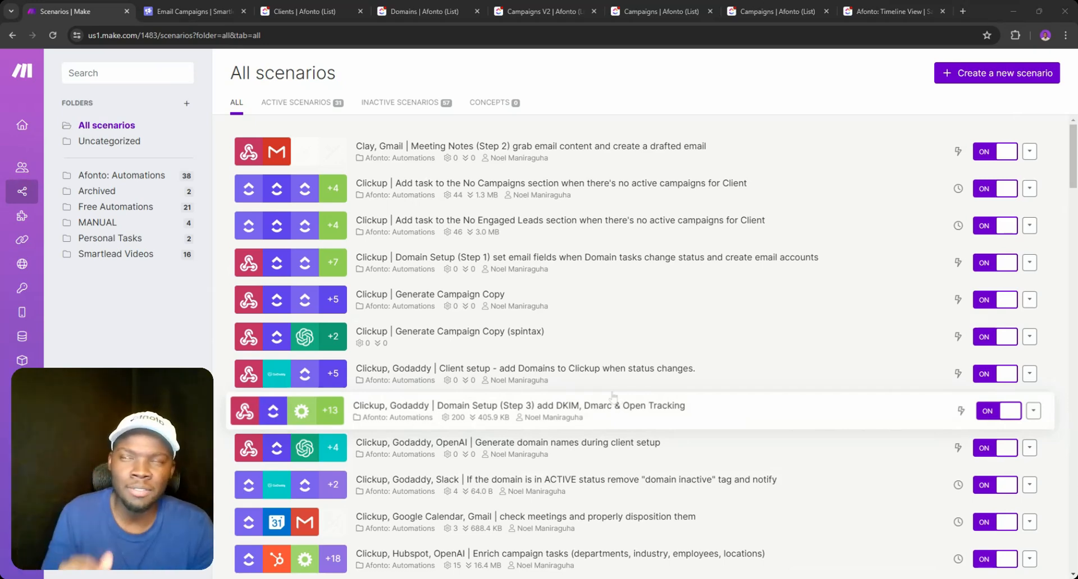
# - Open the "Clay, Gmail | Meeting Notes (Step 2)" scenario from the Make scenario list in a new tab
pyautogui.click(330, 7)
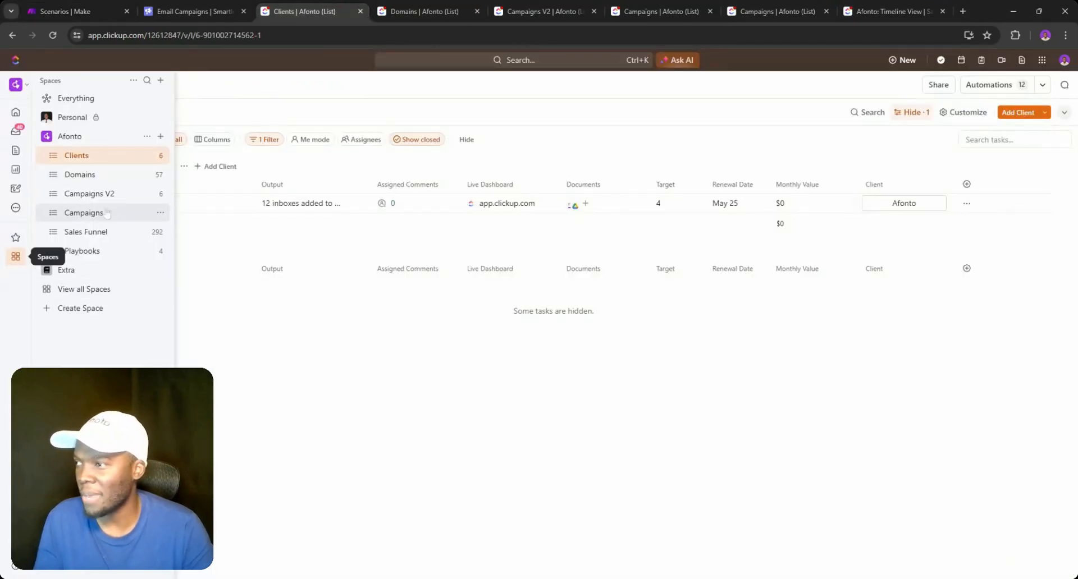
pyautogui.click(216, 11)
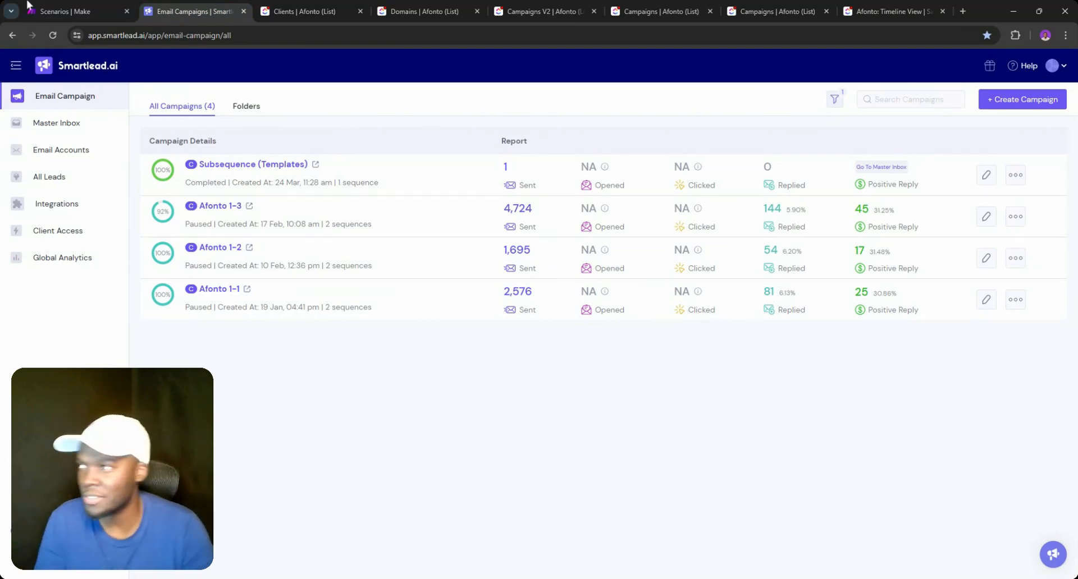
pyautogui.click(103, 11)
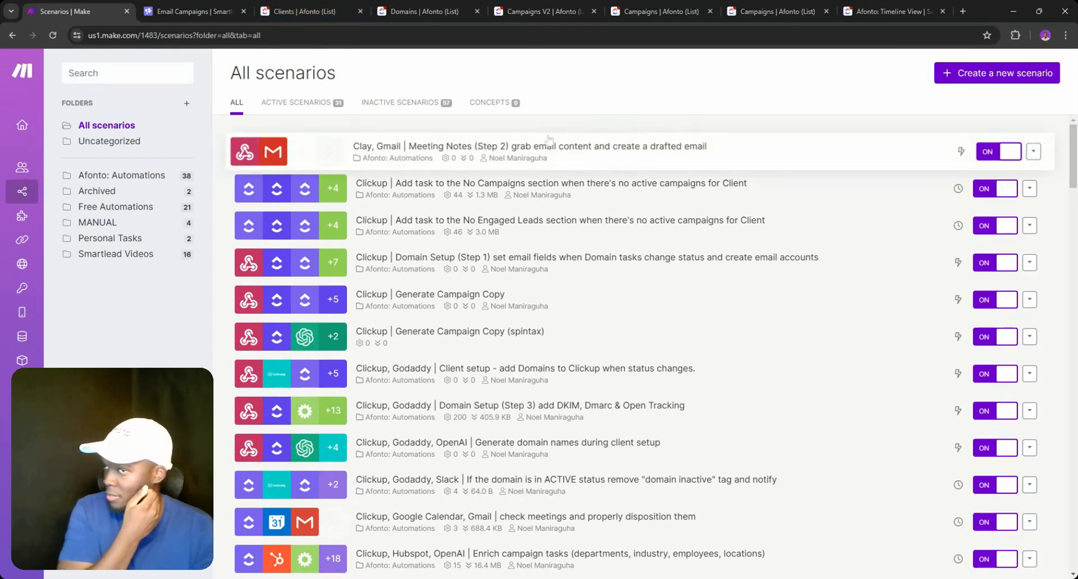
pyautogui.middleClick(386, 157)
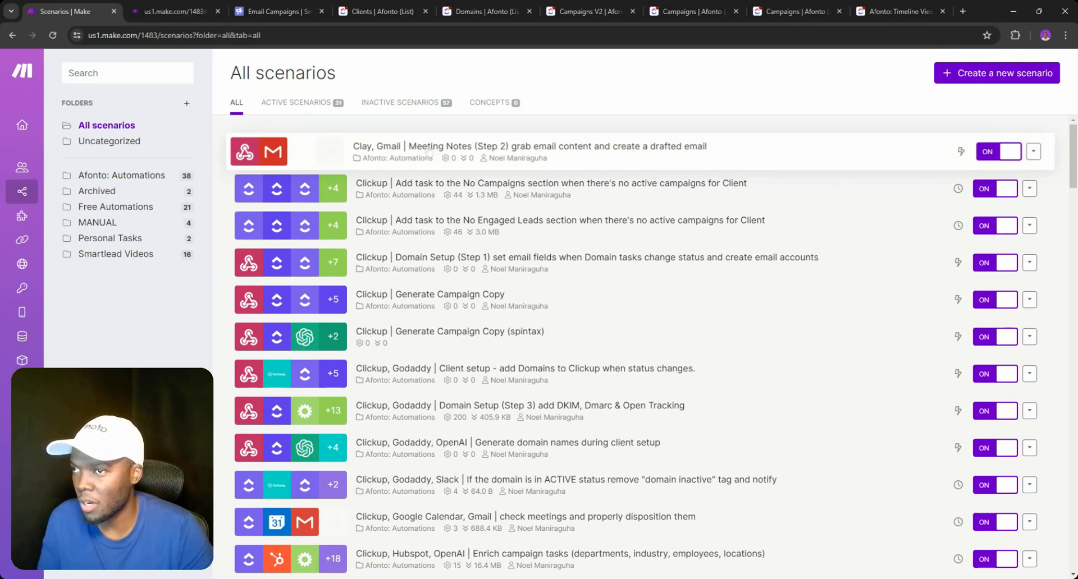
# - Search the scenario list for "Step" and for "meeting"
pyautogui.click(127, 73)
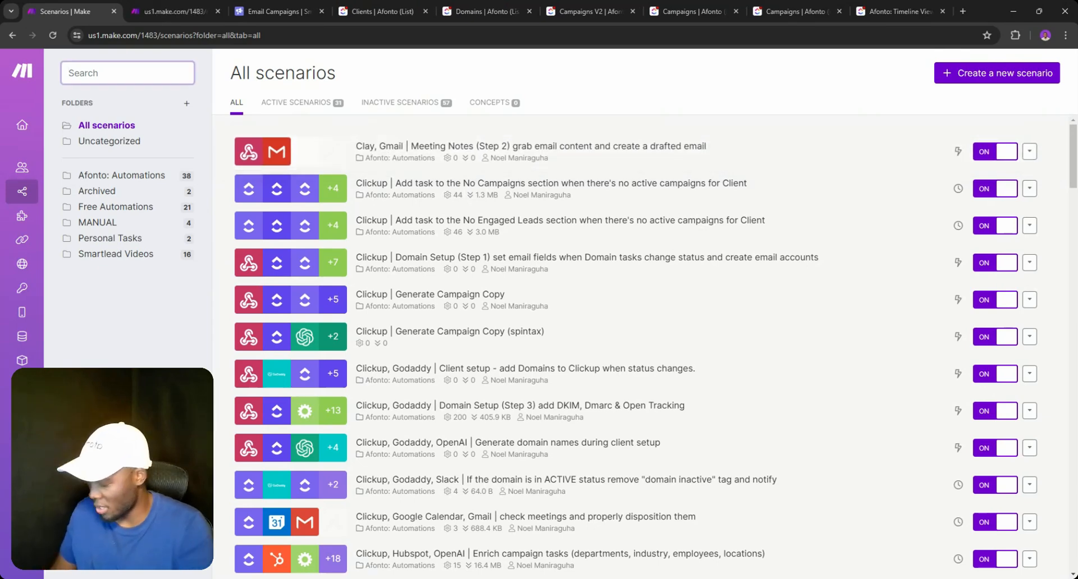
pyautogui.write('Ste')
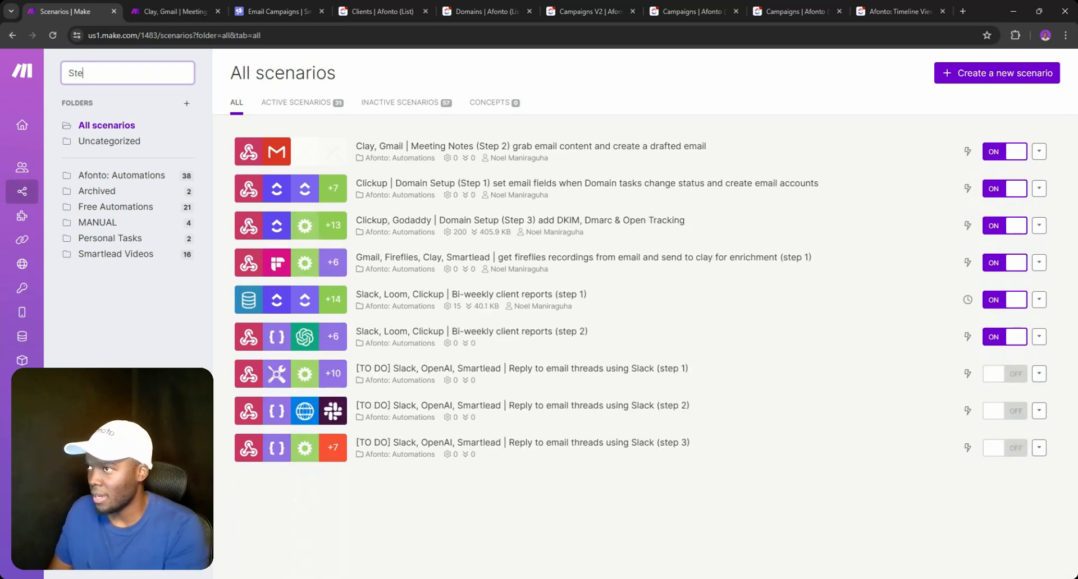
pyautogui.write('p')
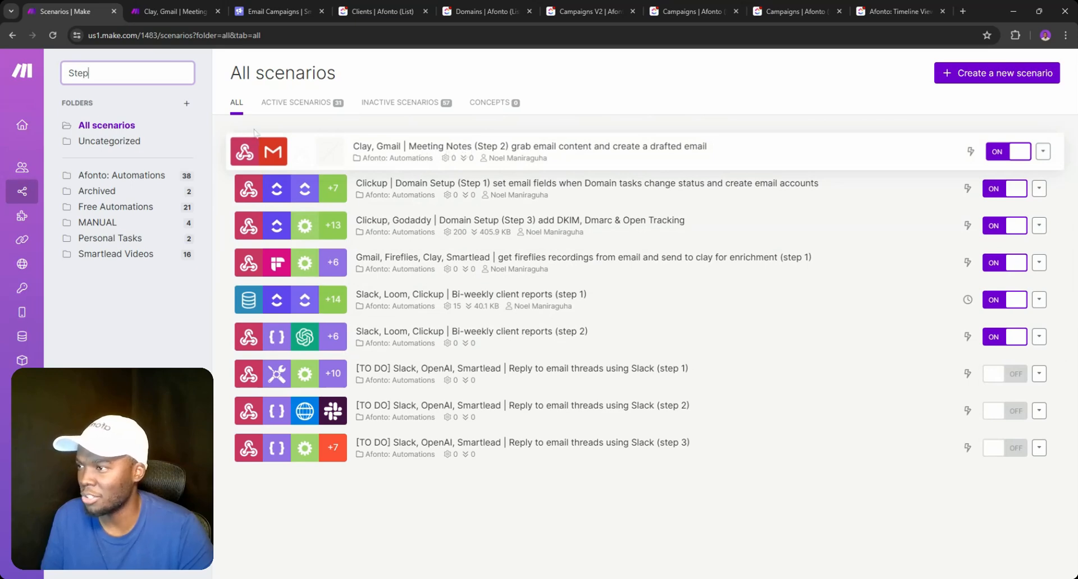
pyautogui.press('BackSpace')
pyautogui.press('BackSpace')
pyautogui.press('BackSpace')
pyautogui.press('BackSpace')
pyautogui.write('m')
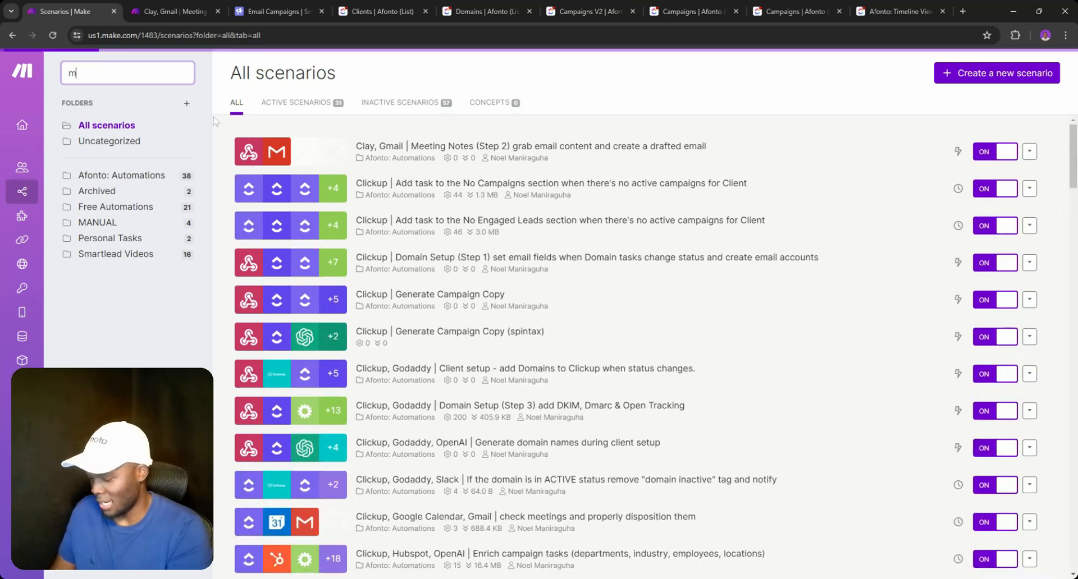
pyautogui.write('eeting')
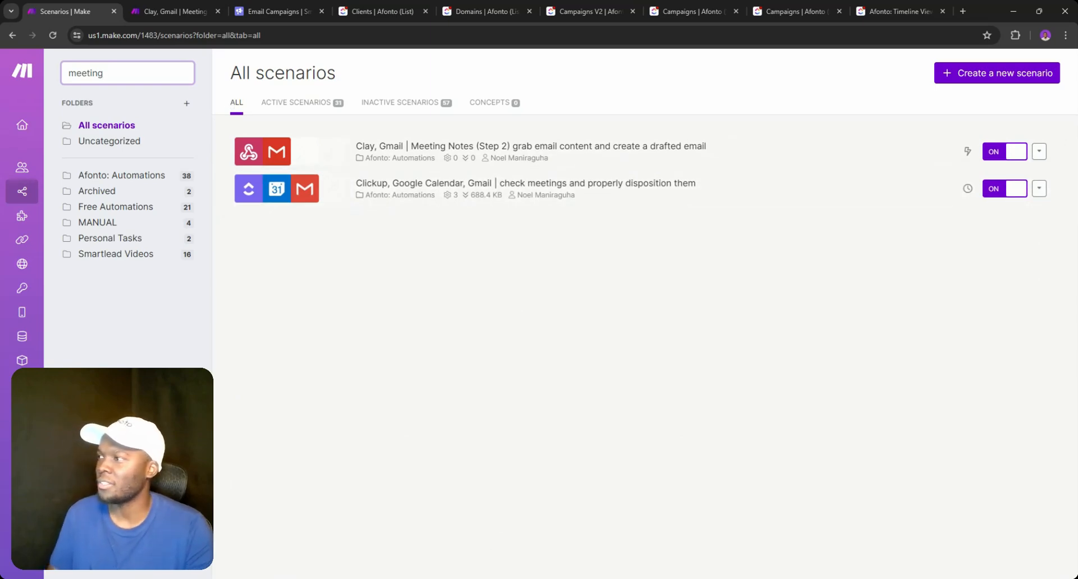
# - Search the scenarios for "fire" and open the Gmail, Fireflies, Clay, Smartlead scenario in a new tab
pyautogui.hotkey('ctrl', 'a')
pyautogui.write('fire')
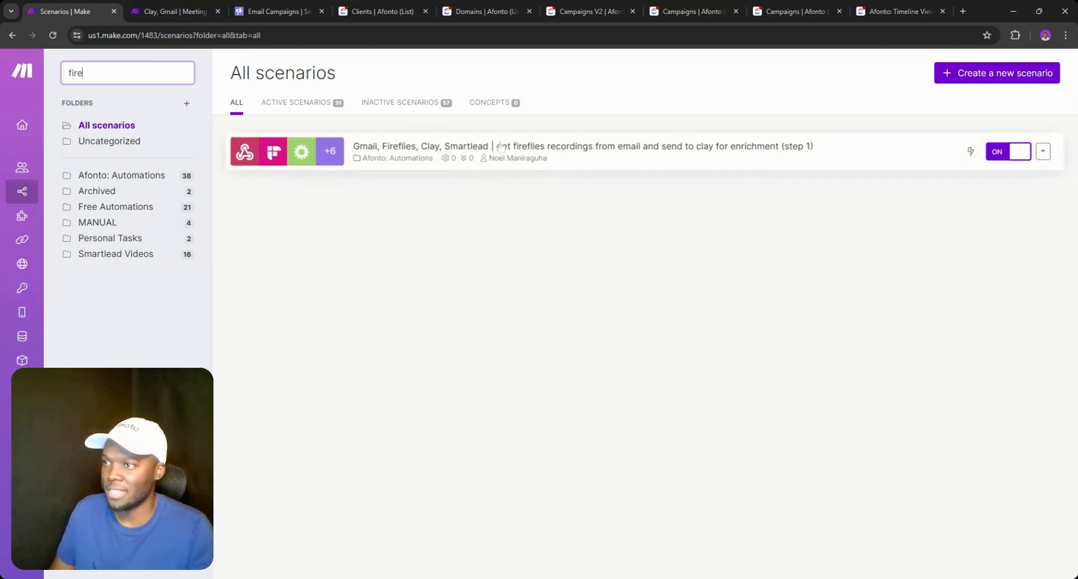
pyautogui.click(525, 151)
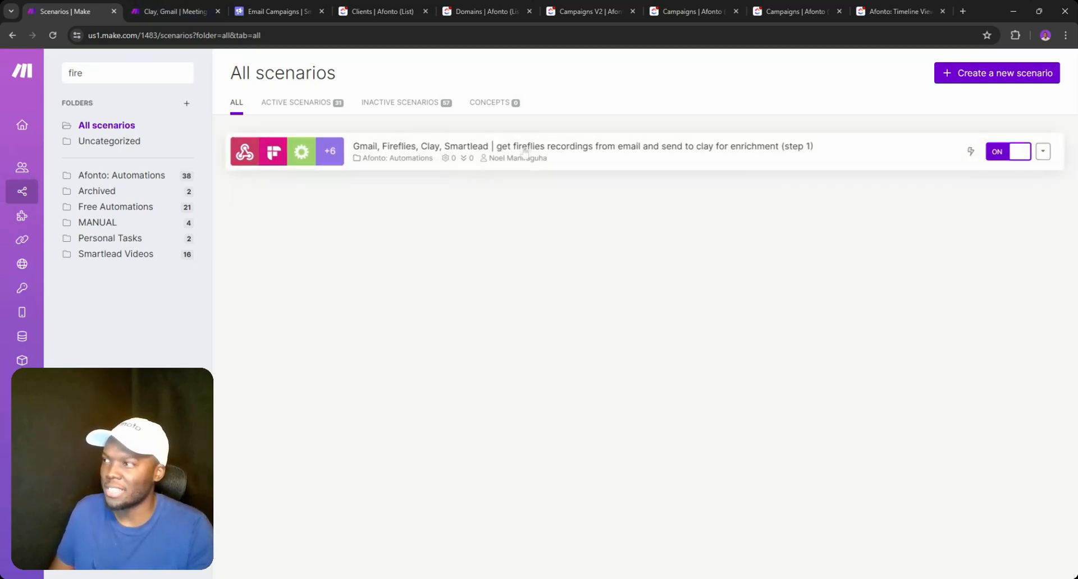
pyautogui.middleClick(525, 151)
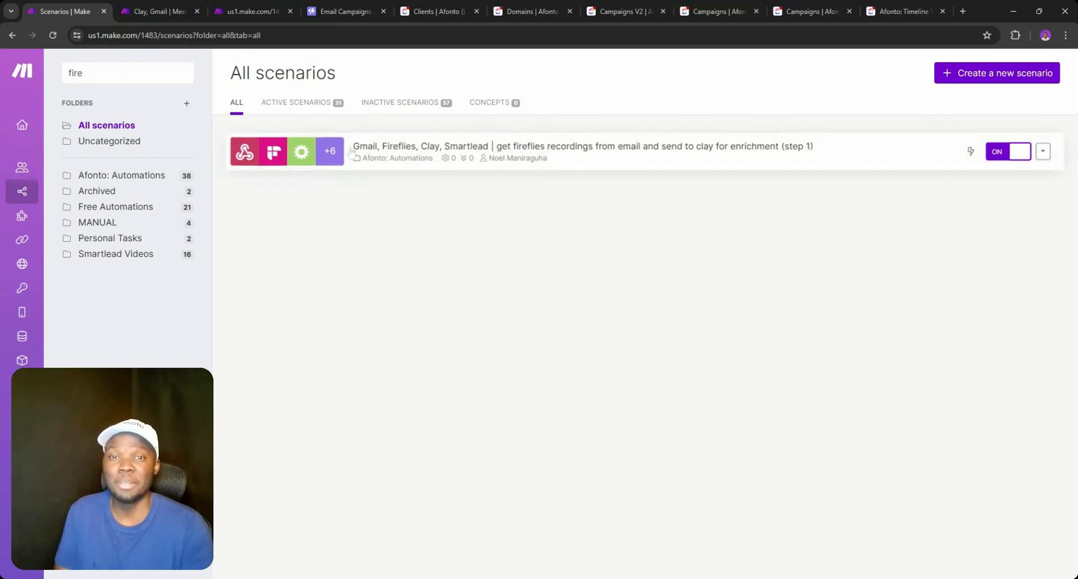
# - Compare the module flow of the Fireflies recordings scenario with the Meeting Notes (Step 2) scenario
pyautogui.click(230, 10)
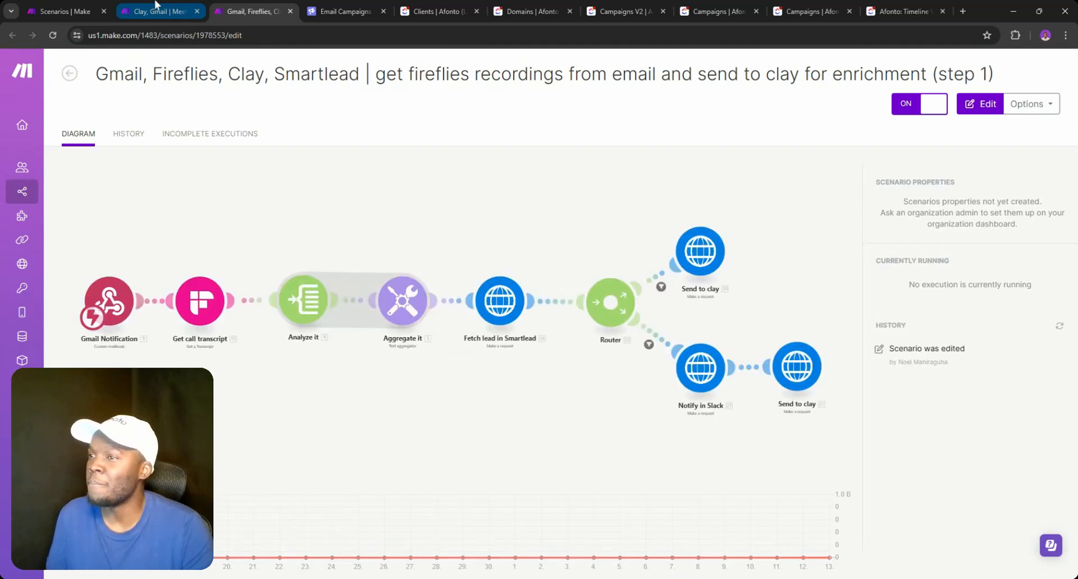
pyautogui.click(156, 6)
pyautogui.click(247, 11)
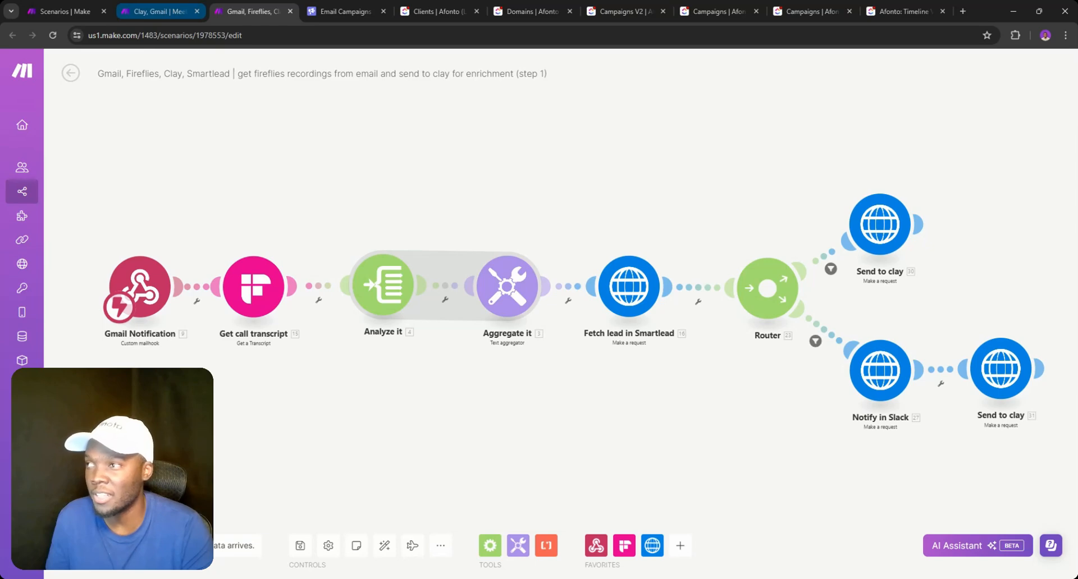
pyautogui.click(159, 12)
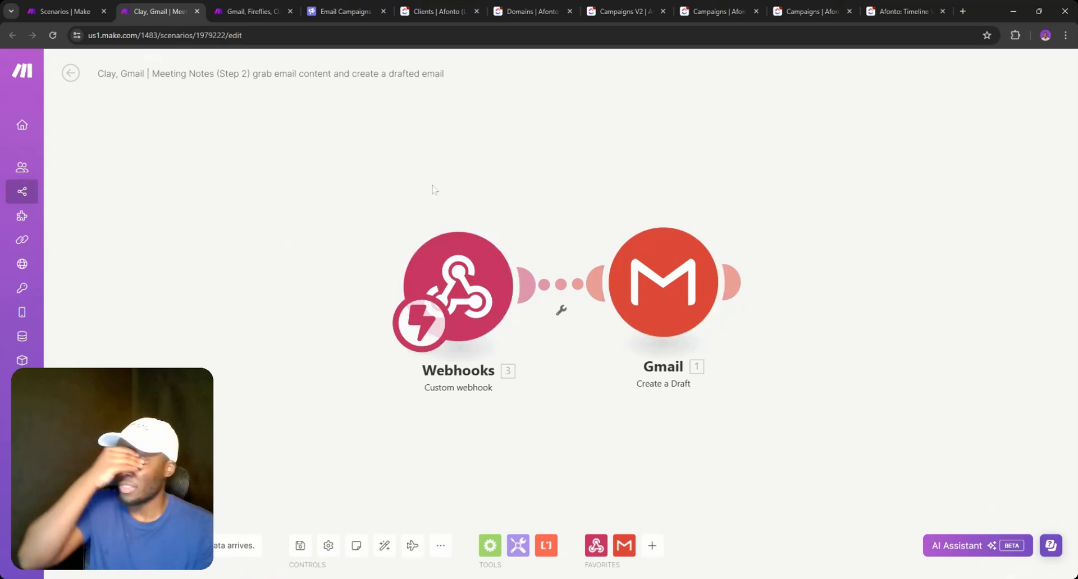
pyautogui.click(242, 11)
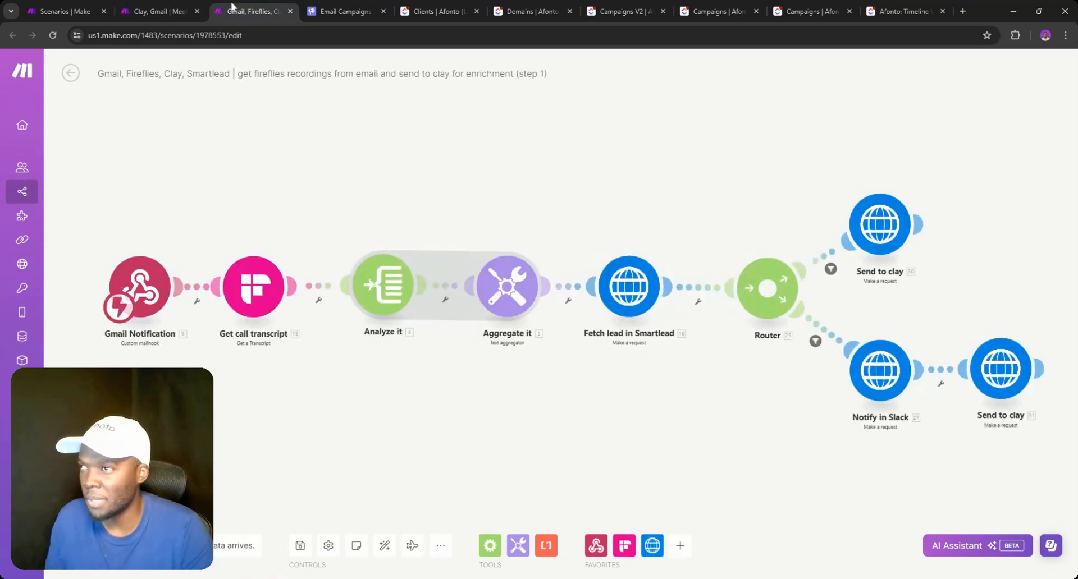
pyautogui.click(177, 11)
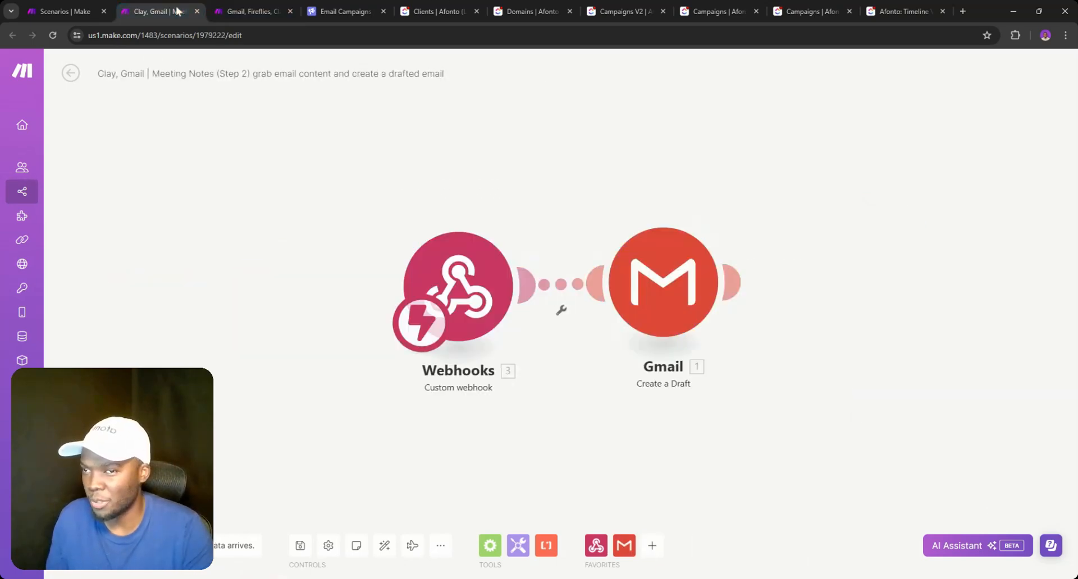
pyautogui.click(261, 6)
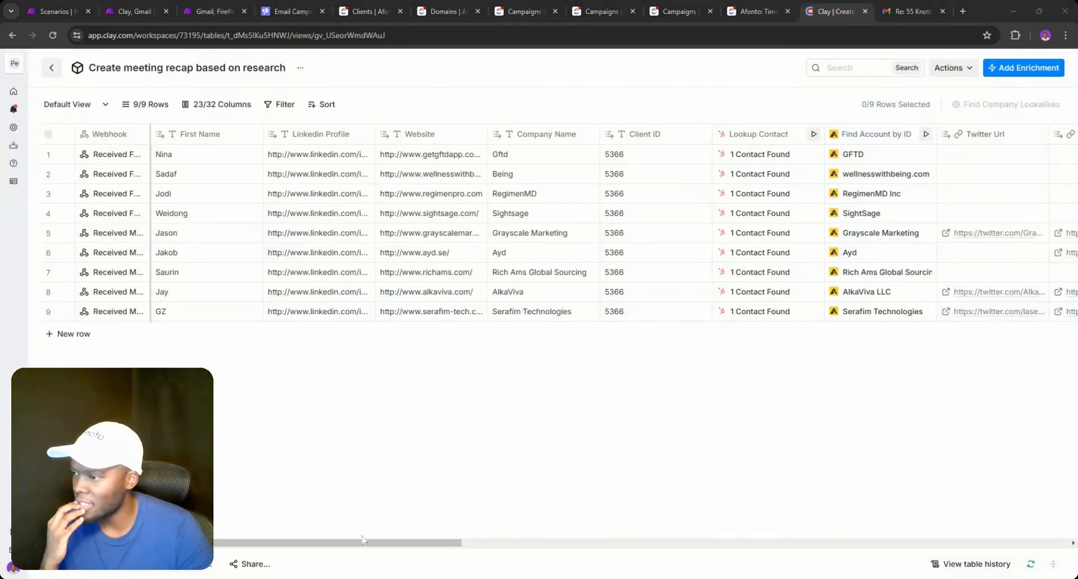
# - Examine the columns of the Clay table "Create meeting recap based on research" through to HTML Formatting and HTTP API
pyautogui.moveTo(354, 544); pyautogui.dragTo(364, 546)
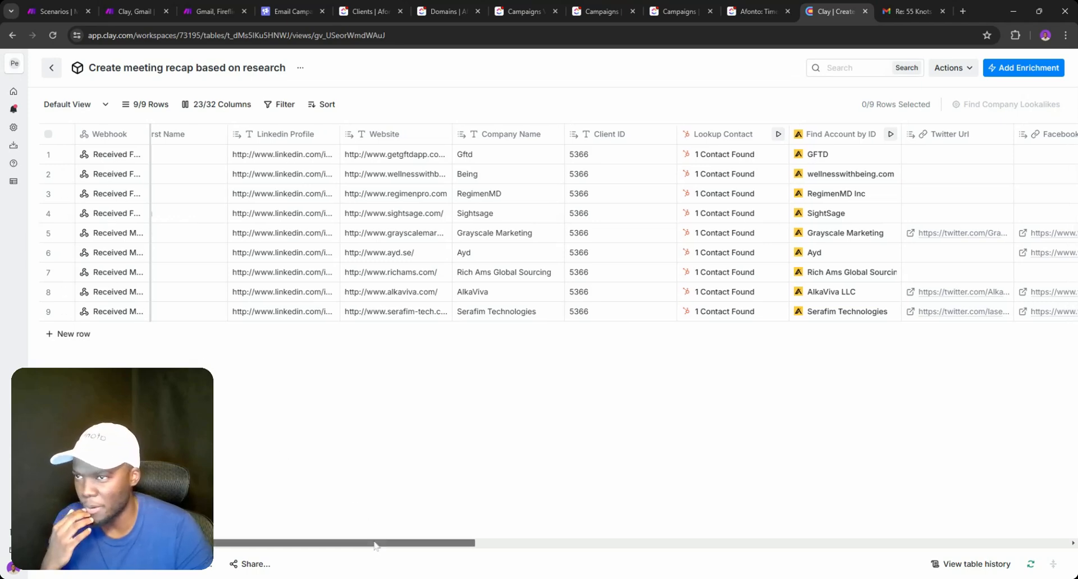
pyautogui.hscroll(8, 369, 269)
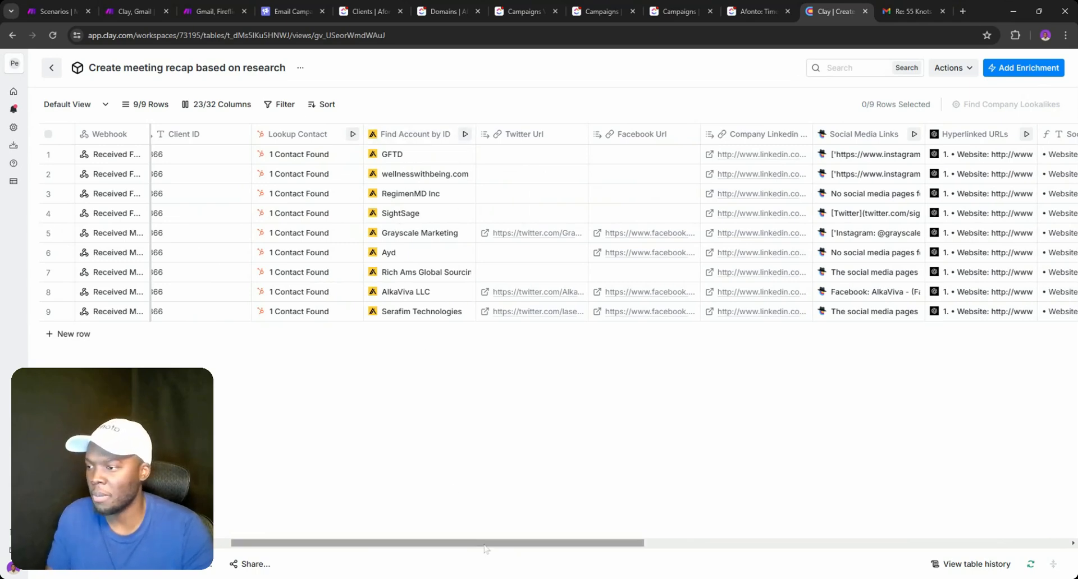
pyautogui.hscroll(7, 470, 543)
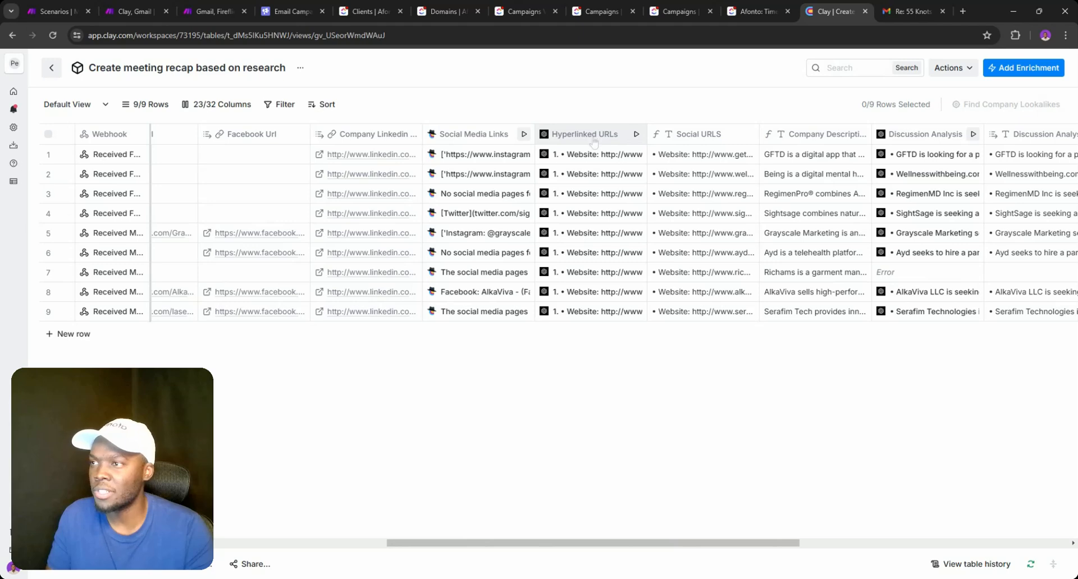
pyautogui.moveTo(590, 547); pyautogui.dragTo(876, 528)
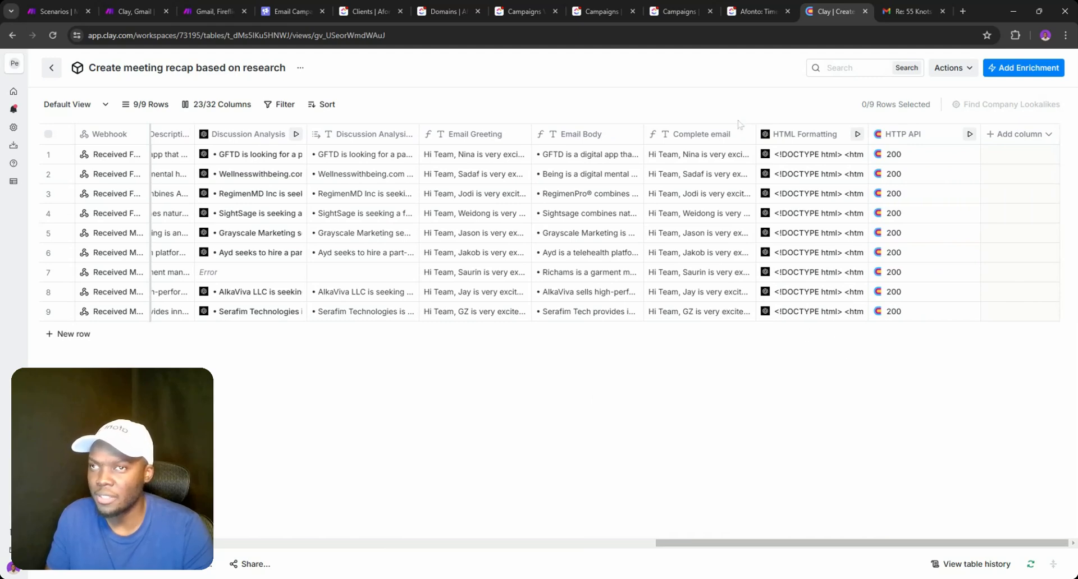
# - Review both Make scenarios and the Clay table, and view the example meeting recap email in Gmail
pyautogui.click(146, 6)
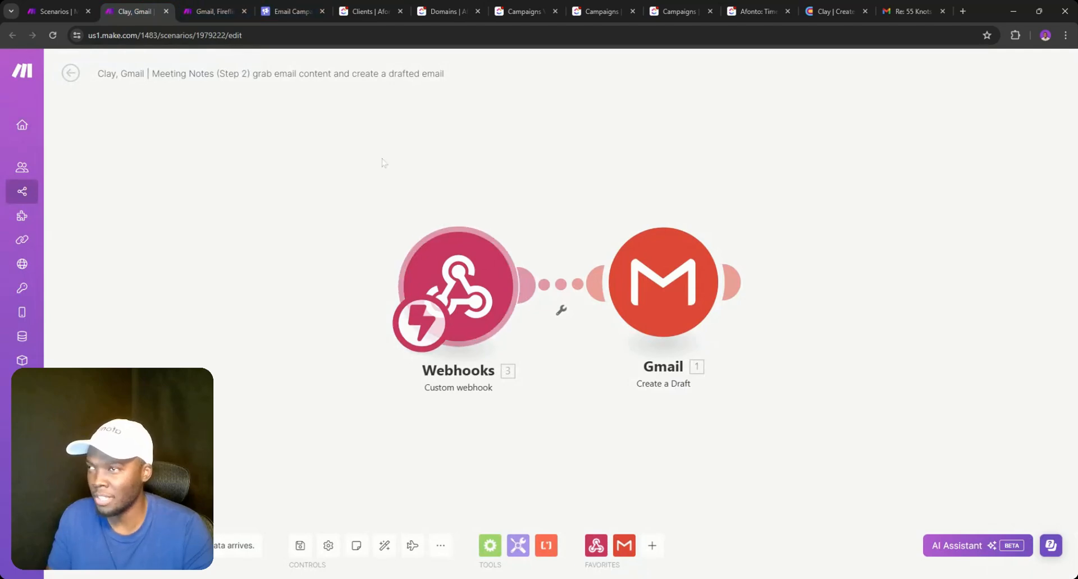
pyautogui.click(205, 8)
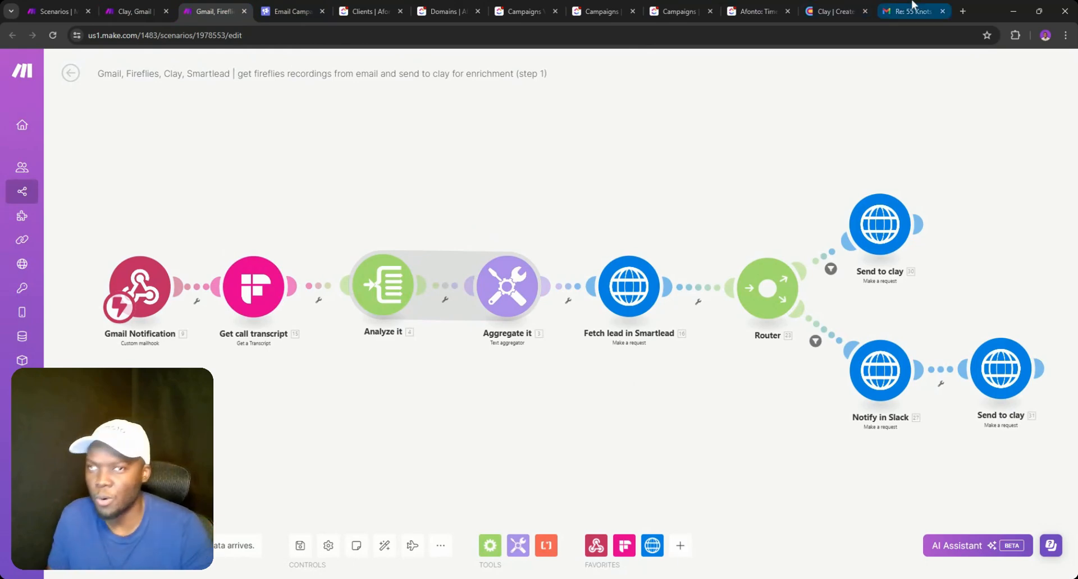
pyautogui.click(838, 9)
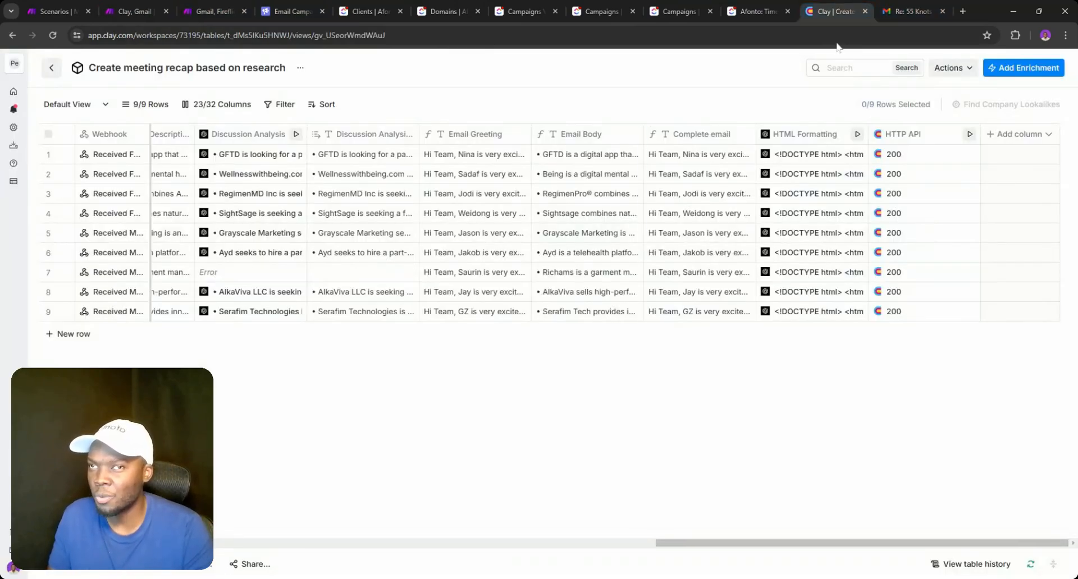
pyautogui.click(880, 15)
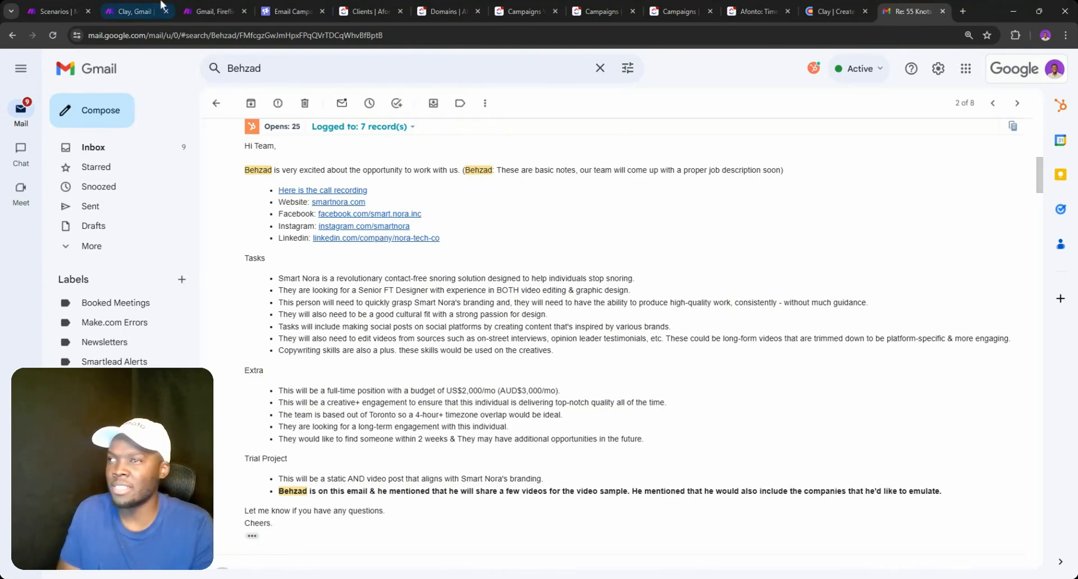
# - Copy "Meeting Notes (Step 2)" from the Clay, Gmail scenario's name into the Fireflies scenario's name, before "get fireflies recordings"
pyautogui.click(128, 10)
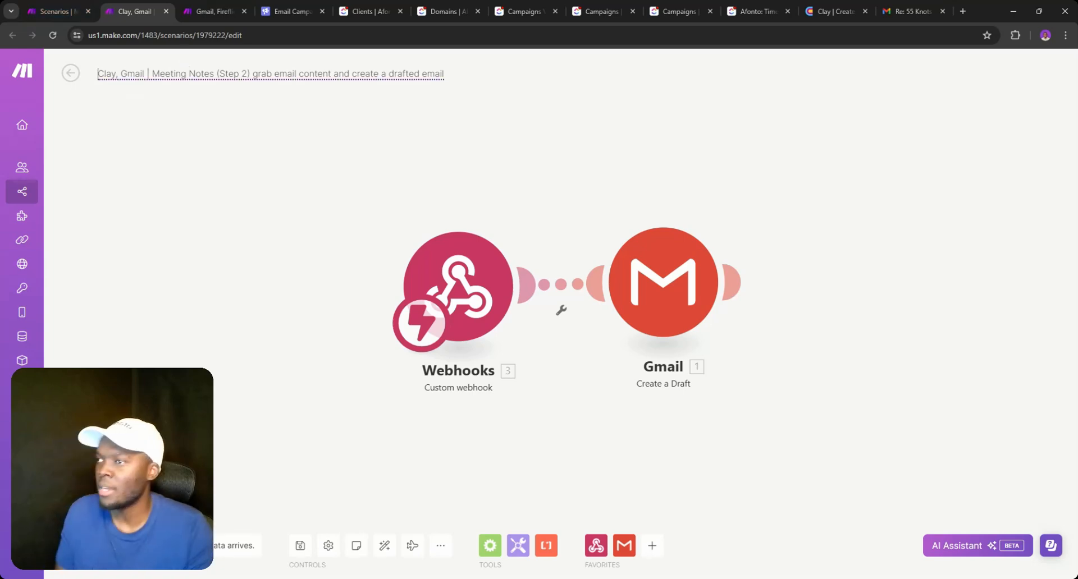
pyautogui.doubleClick(168, 74)
pyautogui.moveTo(187, 73); pyautogui.dragTo(247, 74)
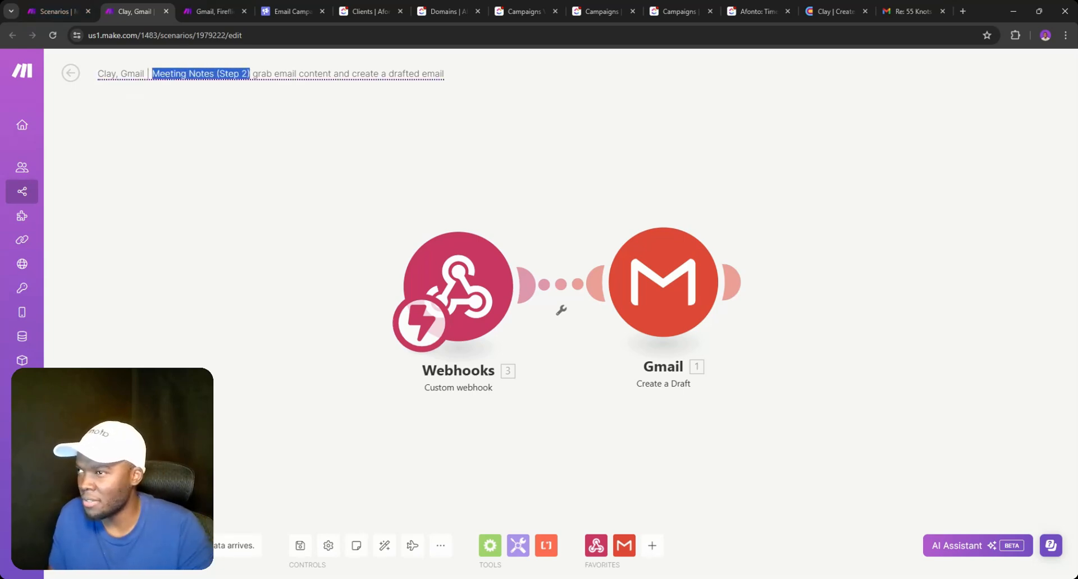
pyautogui.click(216, 11)
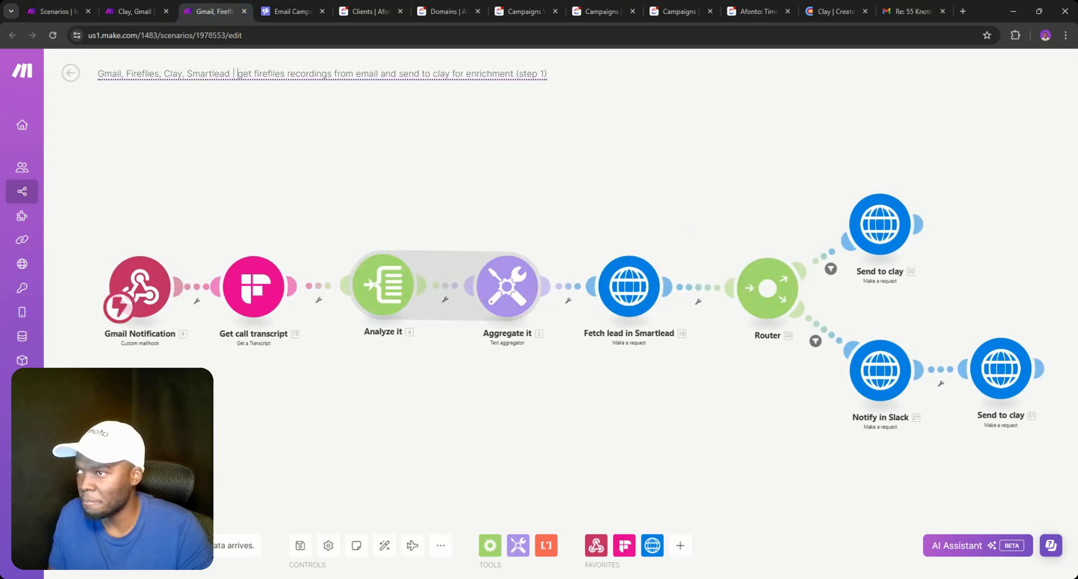
pyautogui.write('Meeting Notes (Step 2)')
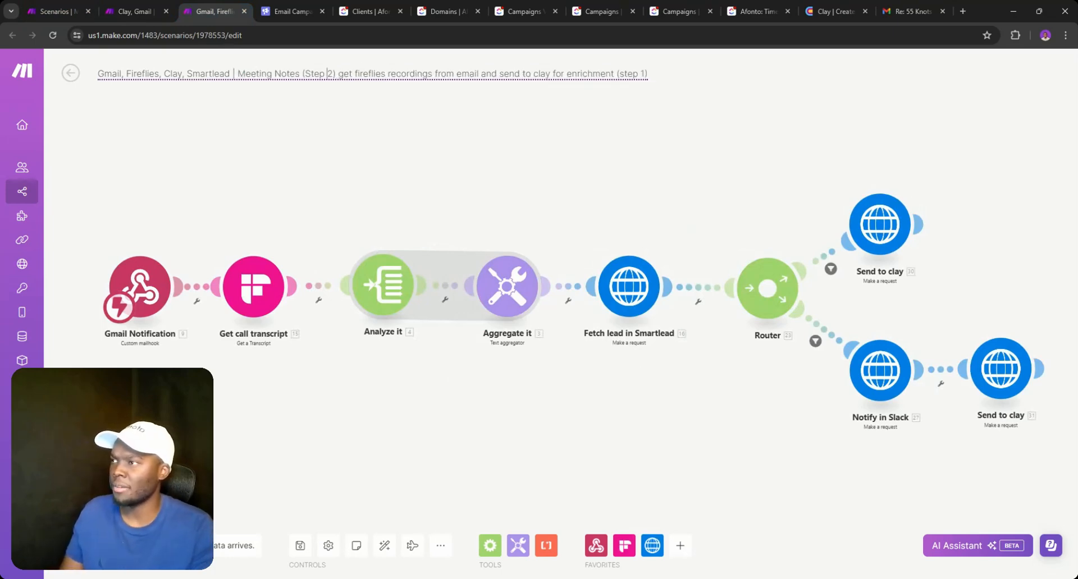
# - Change the Fireflies scenario name's prefix to "Meeting Notes (Step 1)" and remove the "(step 1)" at its end
pyautogui.click(329, 73)
pyautogui.press('BackSpace')
pyautogui.write('1')
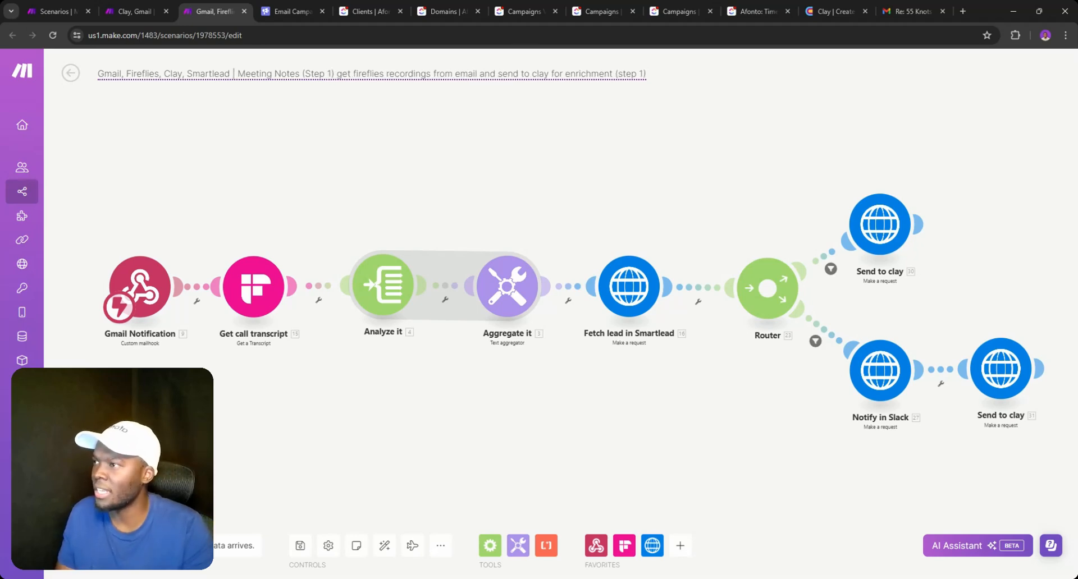
pyautogui.press('Return')
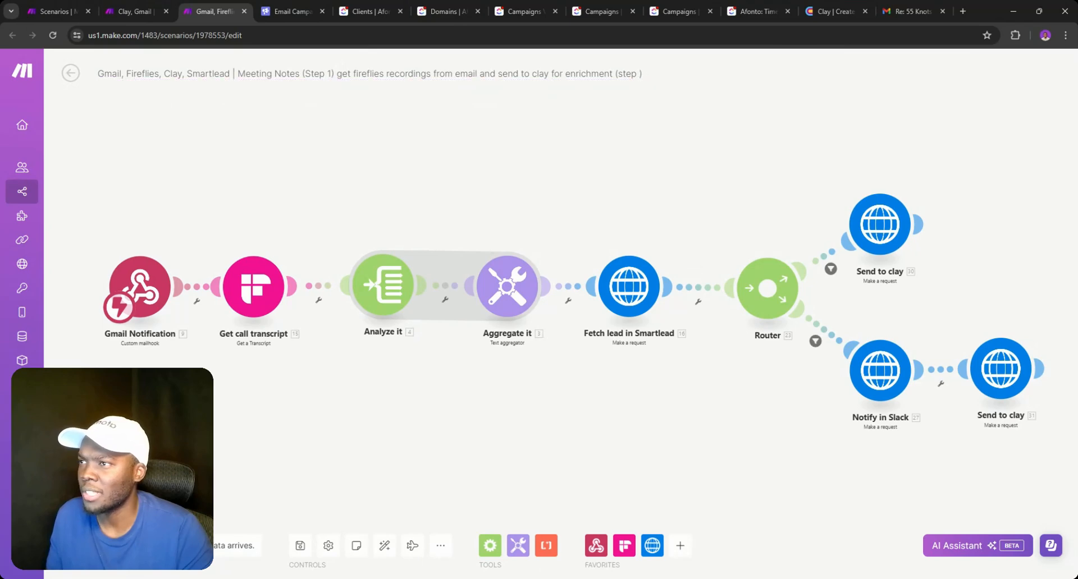
pyautogui.click(640, 74)
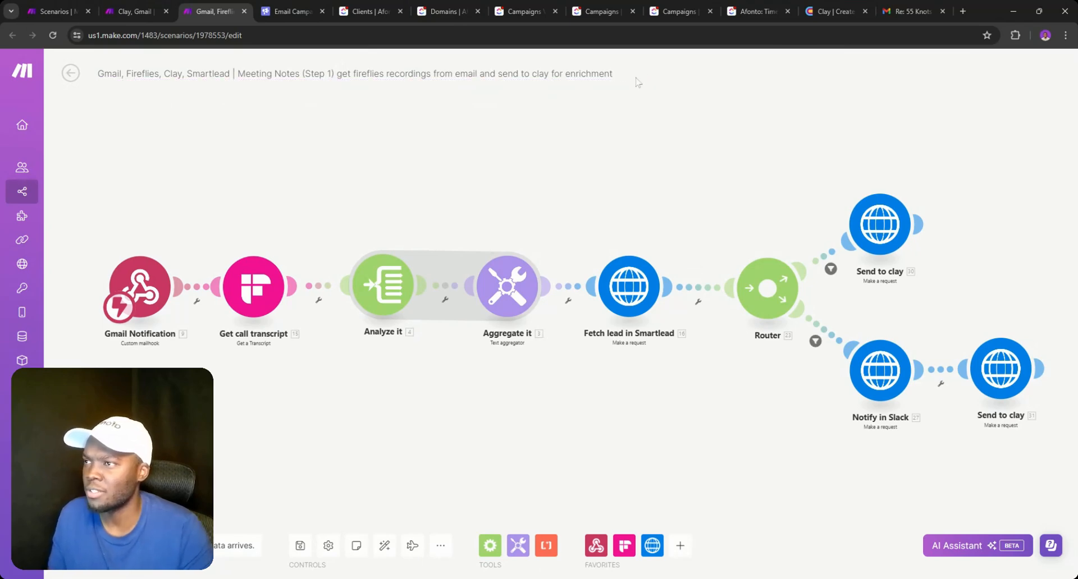
# - Compare the descriptive part after the separator in the Clay, Gmail scenario's name with that of the Fireflies scenario's name
pyautogui.click(135, 12)
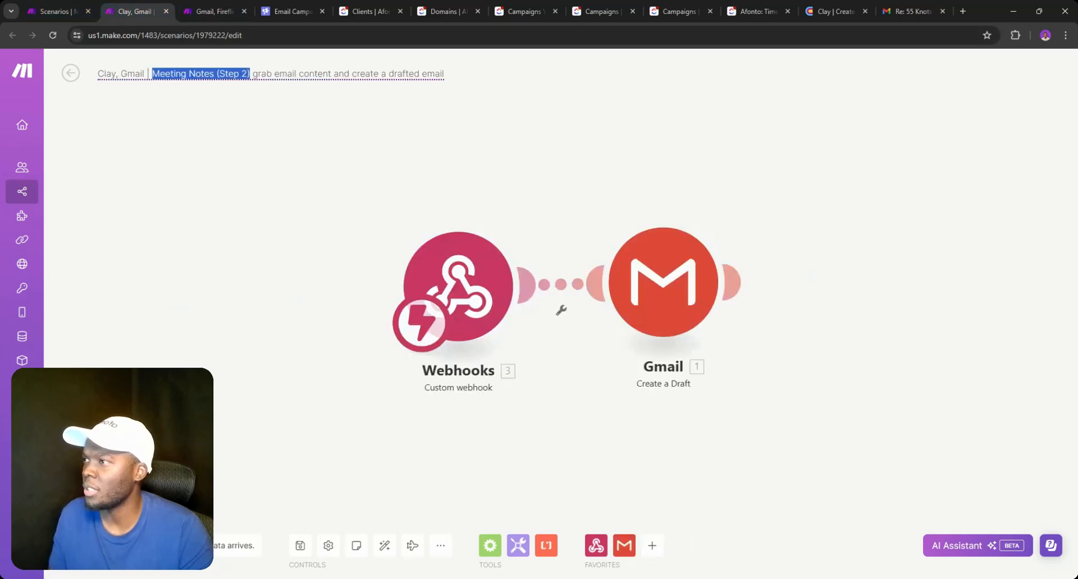
pyautogui.moveTo(253, 74); pyautogui.dragTo(279, 74)
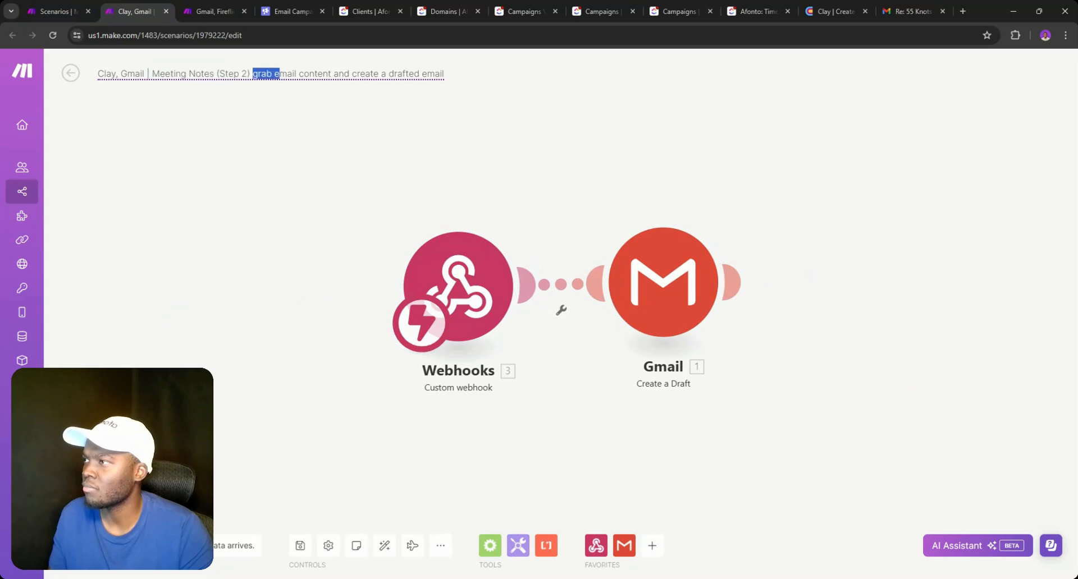
pyautogui.moveTo(152, 74); pyautogui.dragTo(445, 74)
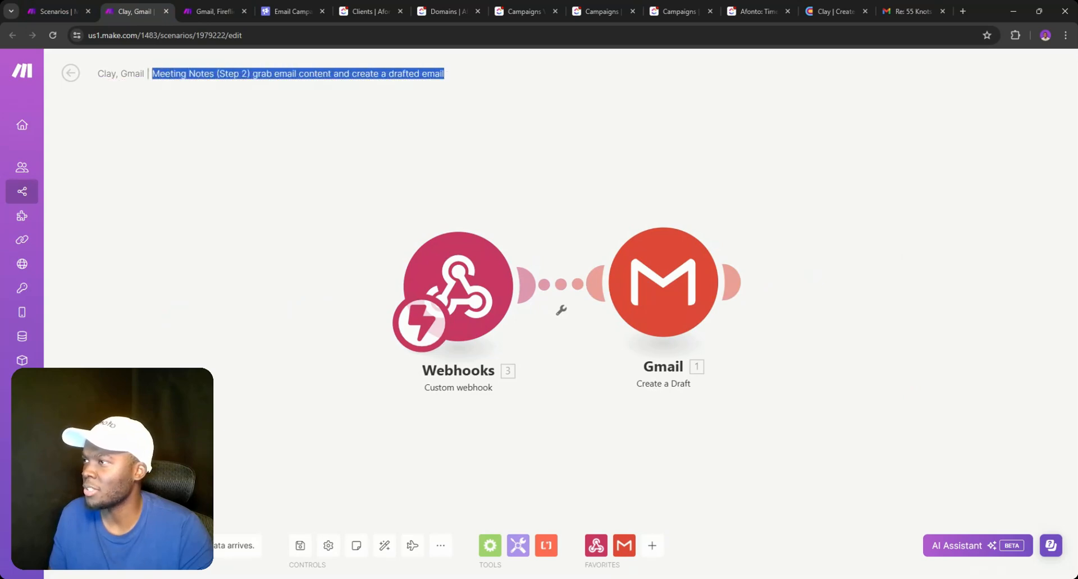
pyautogui.click(224, 12)
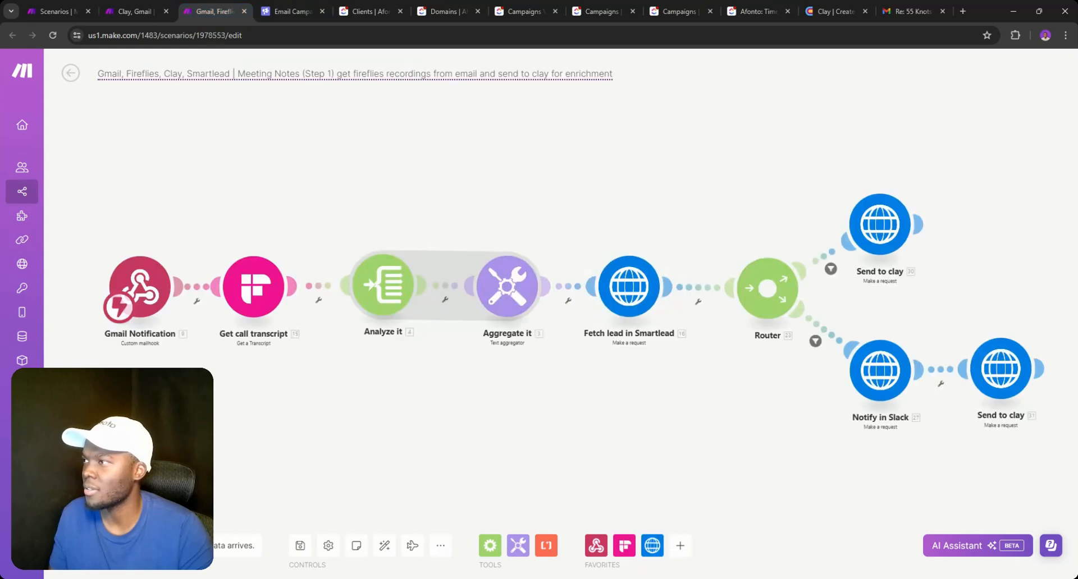
pyautogui.moveTo(238, 75); pyautogui.dragTo(477, 74)
pyautogui.moveTo(624, 74); pyautogui.dragTo(617, 74)
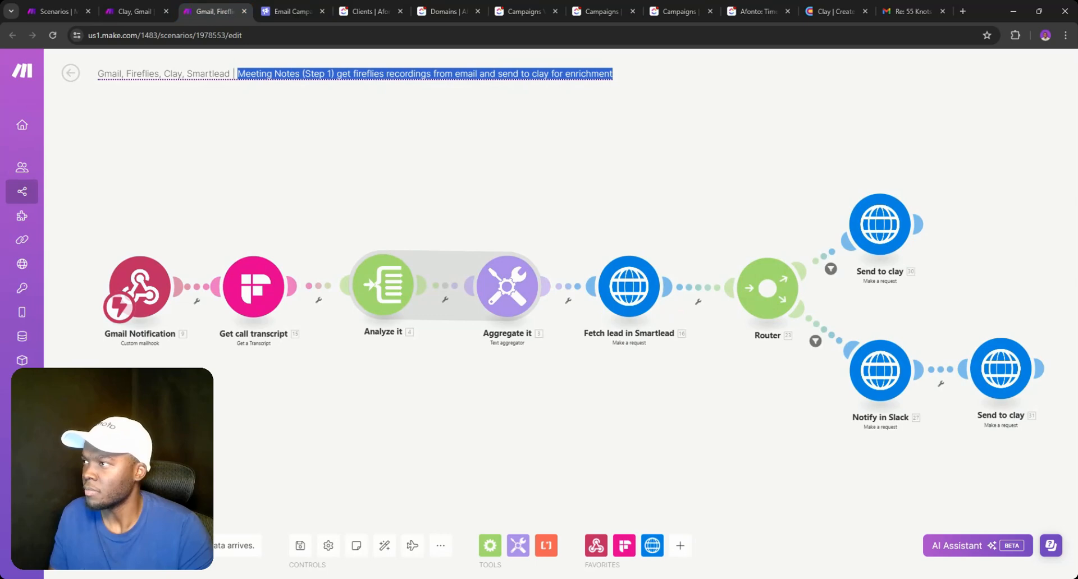
pyautogui.click(481, 74)
pyautogui.moveTo(613, 74); pyautogui.dragTo(251, 74)
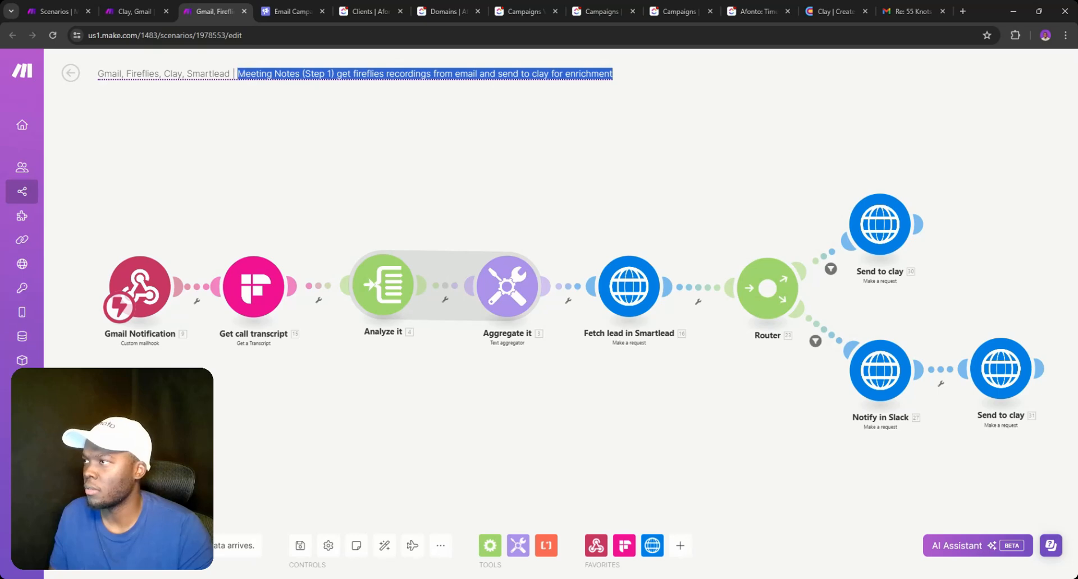
pyautogui.doubleClick(253, 73)
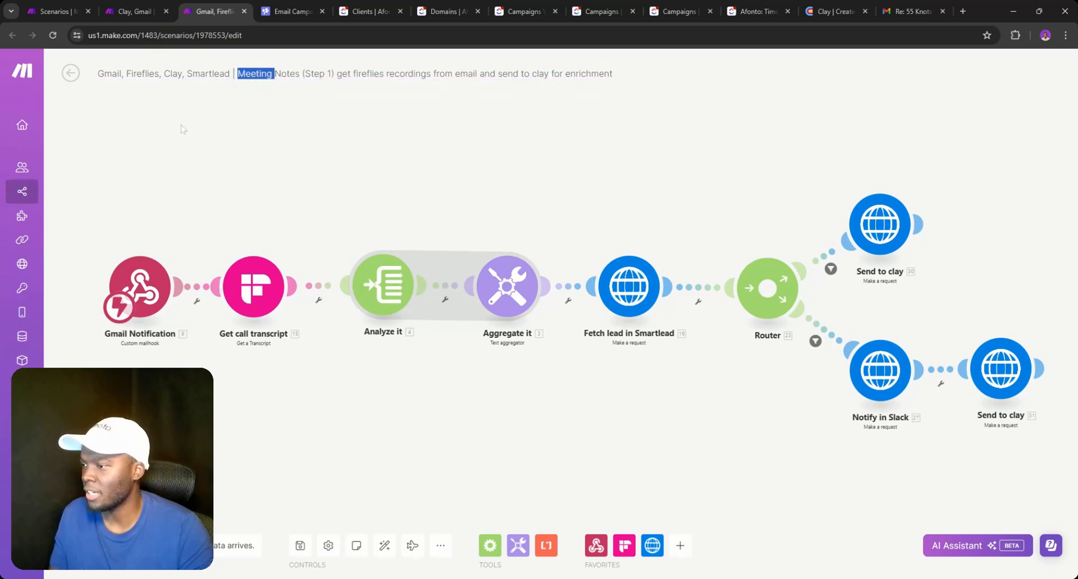
# - Try to leave the Fireflies scenario's editor while saving its unsaved changes
pyautogui.click(70, 74)
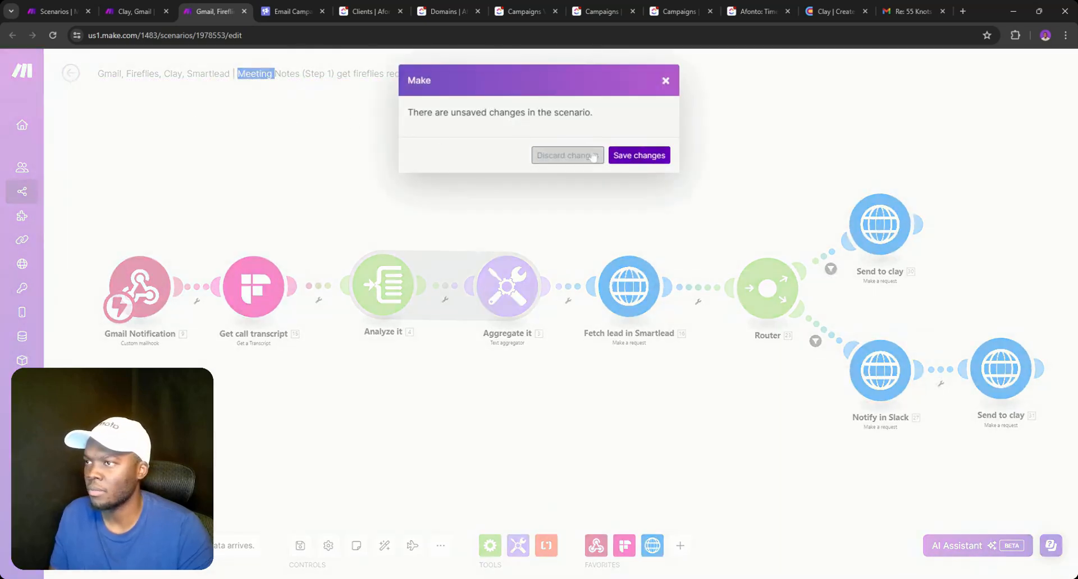
pyautogui.click(630, 155)
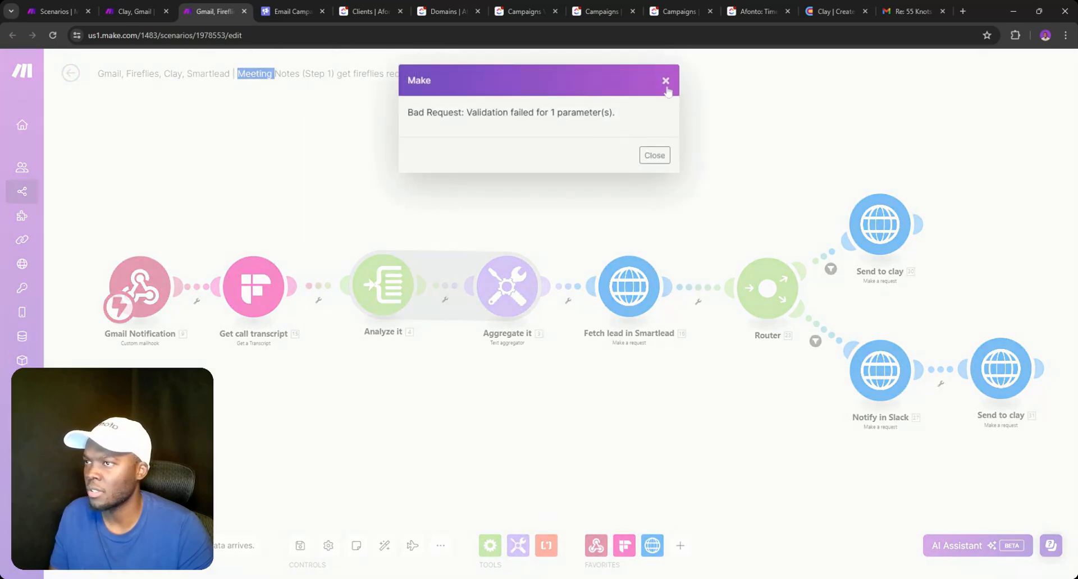
pyautogui.click(666, 81)
pyautogui.click(71, 74)
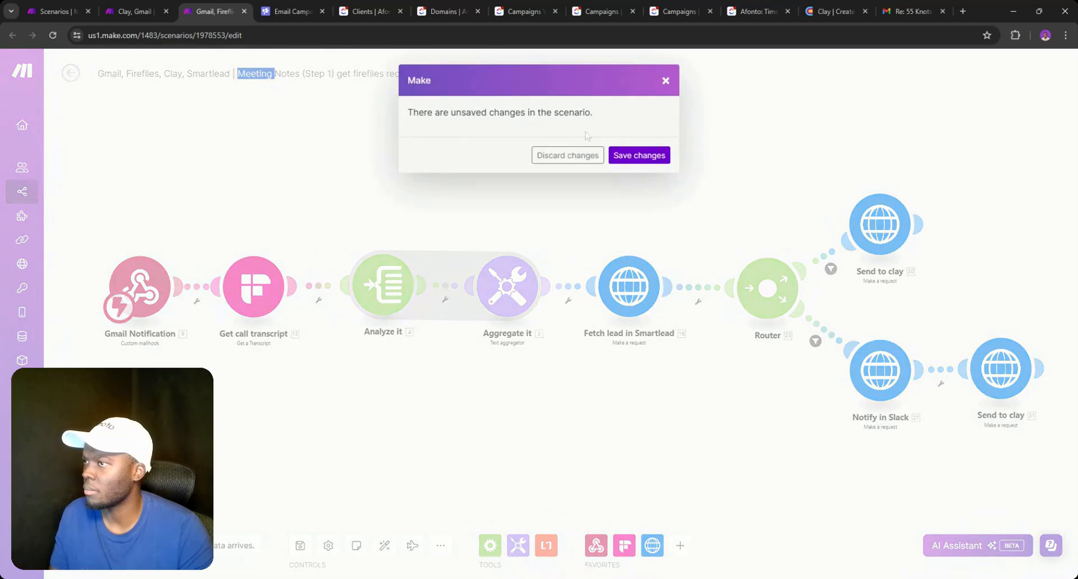
pyautogui.click(617, 156)
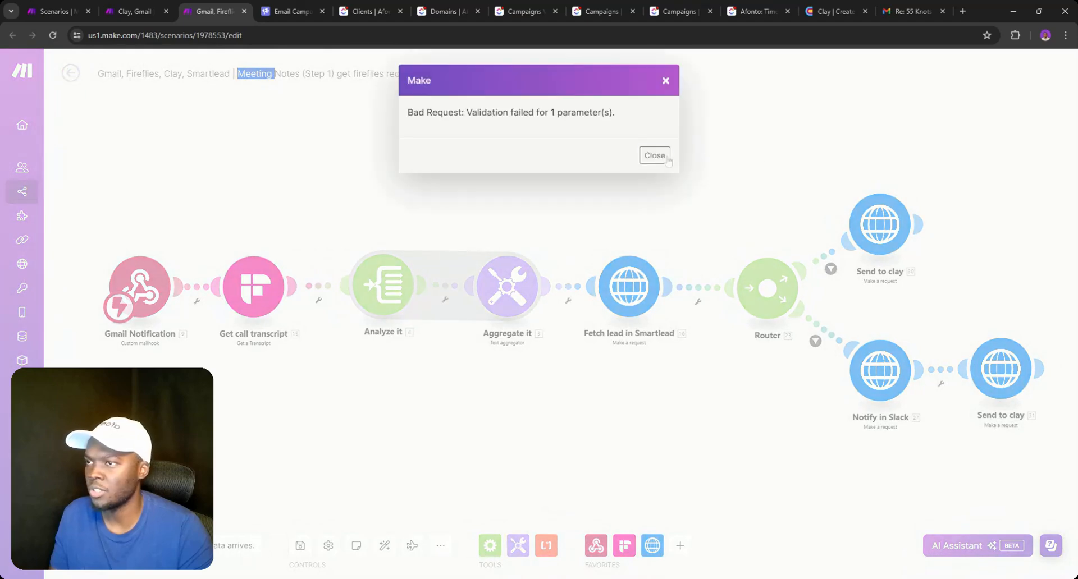
pyautogui.click(666, 159)
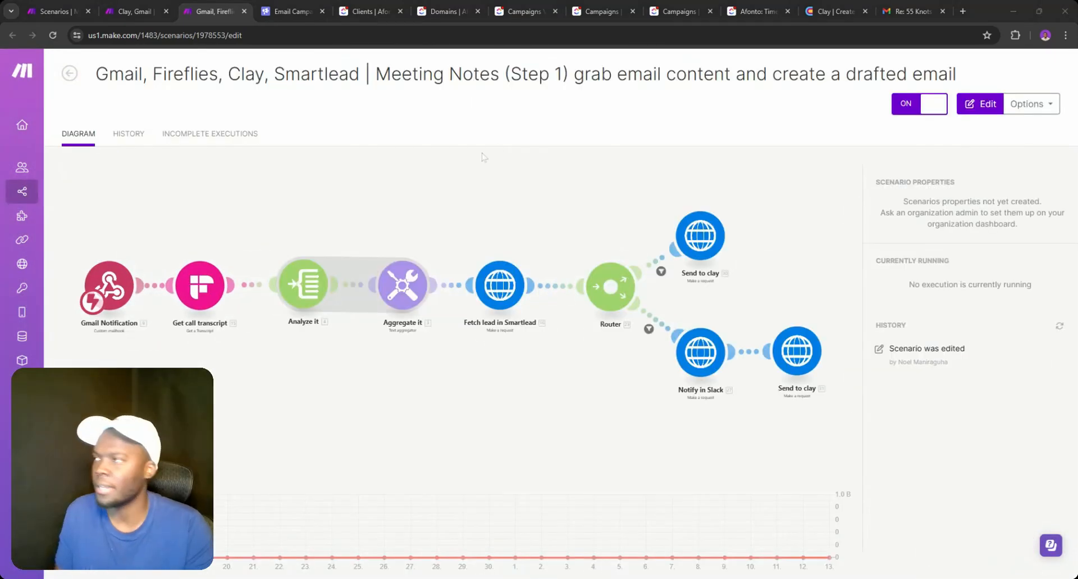
# - Clear the scenario search in the Archived folder and delete the "Integration Google Drive" scenario there
pyautogui.click(56, 12)
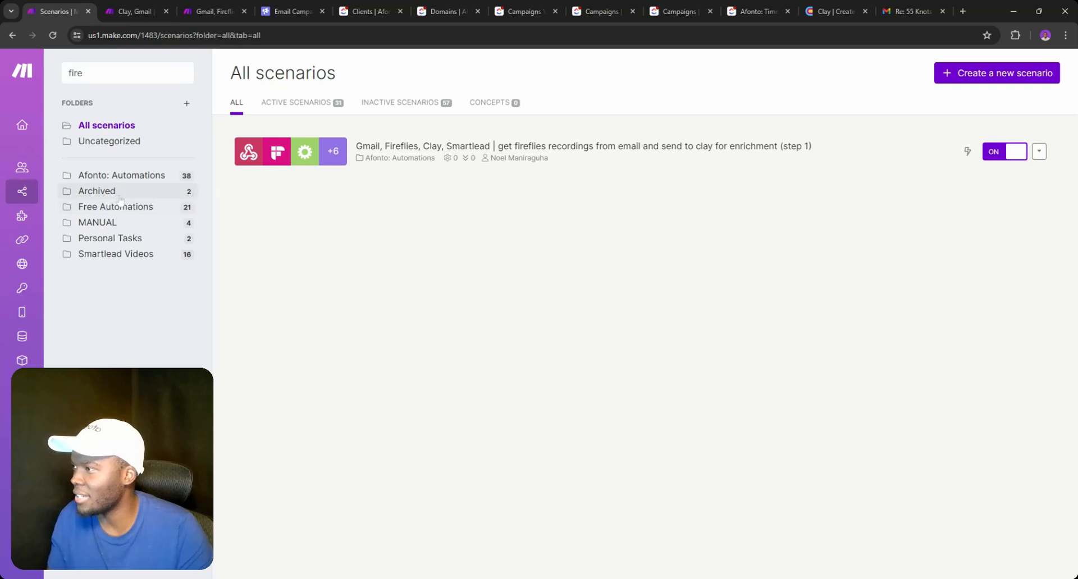
pyautogui.click(96, 191)
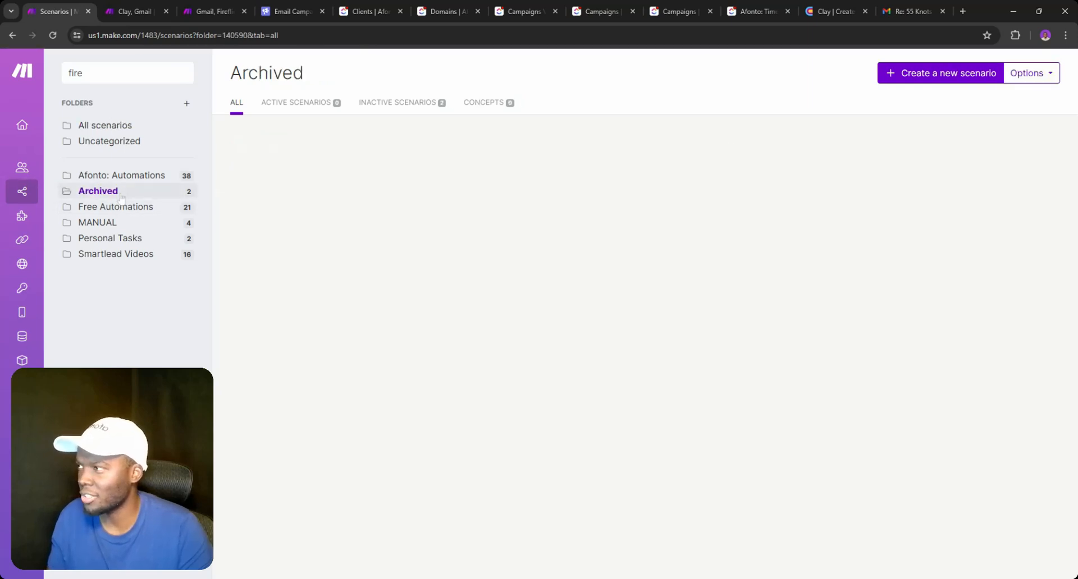
pyautogui.doubleClick(131, 77)
pyautogui.press('BackSpace')
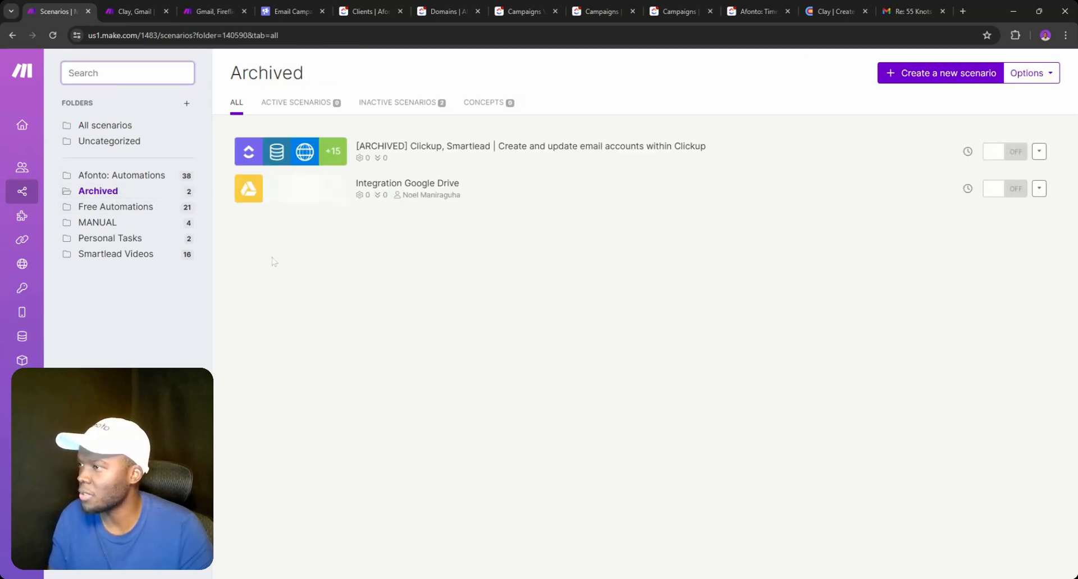
pyautogui.click(1043, 189)
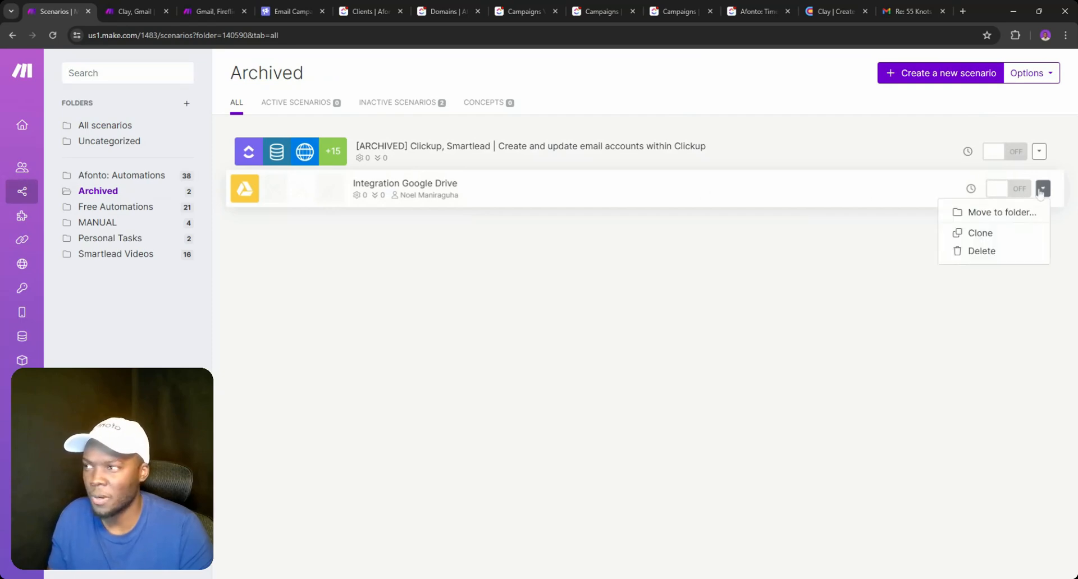
pyautogui.click(973, 252)
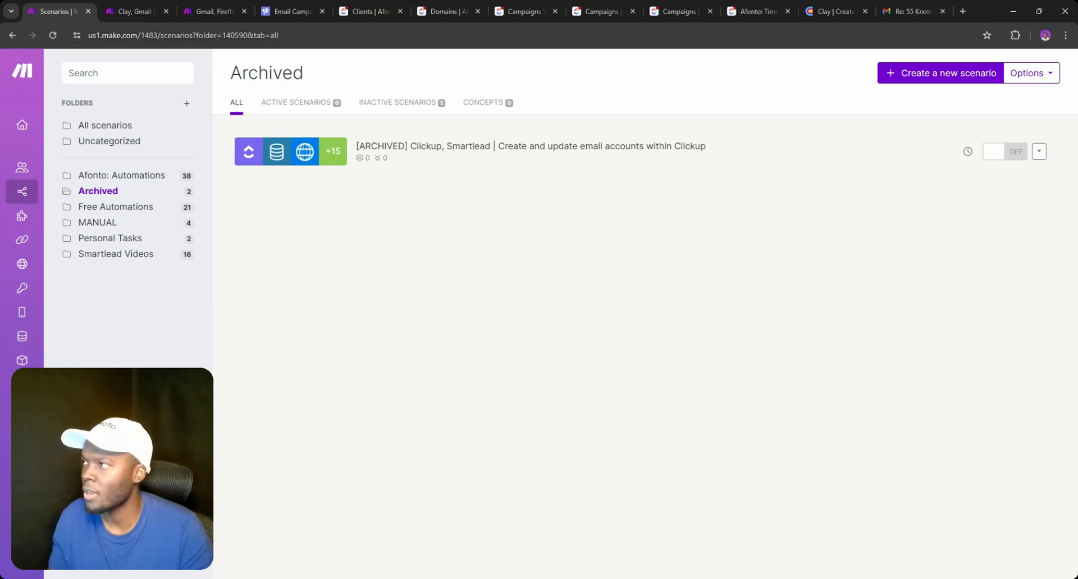
# - Add the prefix "[ARCHIVED]" to the start of the Clay, Gmail scenario's name
pyautogui.click(147, 6)
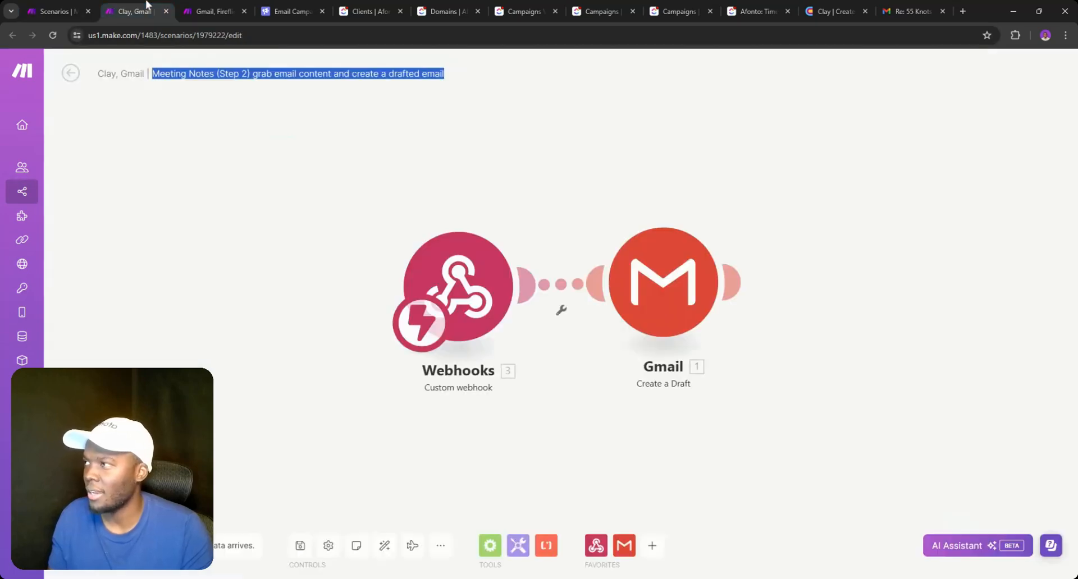
pyautogui.click(99, 73)
pyautogui.press('Left')
pyautogui.write('[')
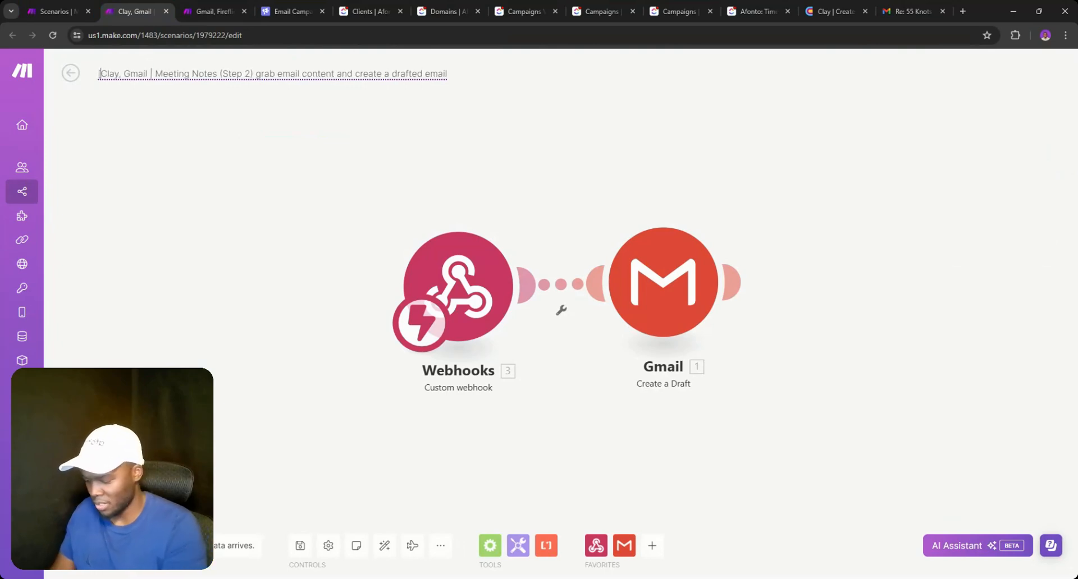
pyautogui.write('ARCHIVED')
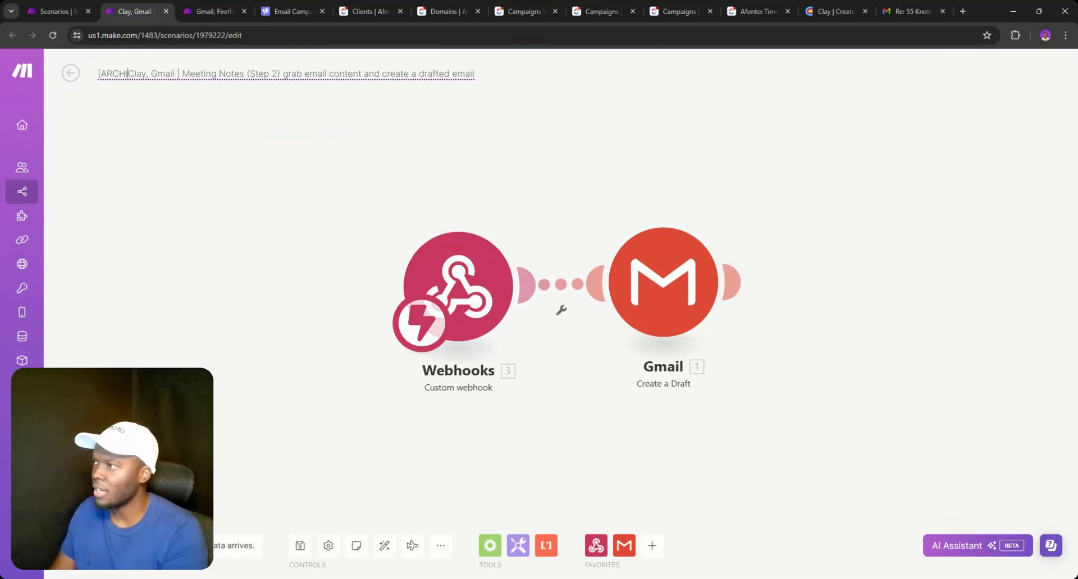
pyautogui.write(']')
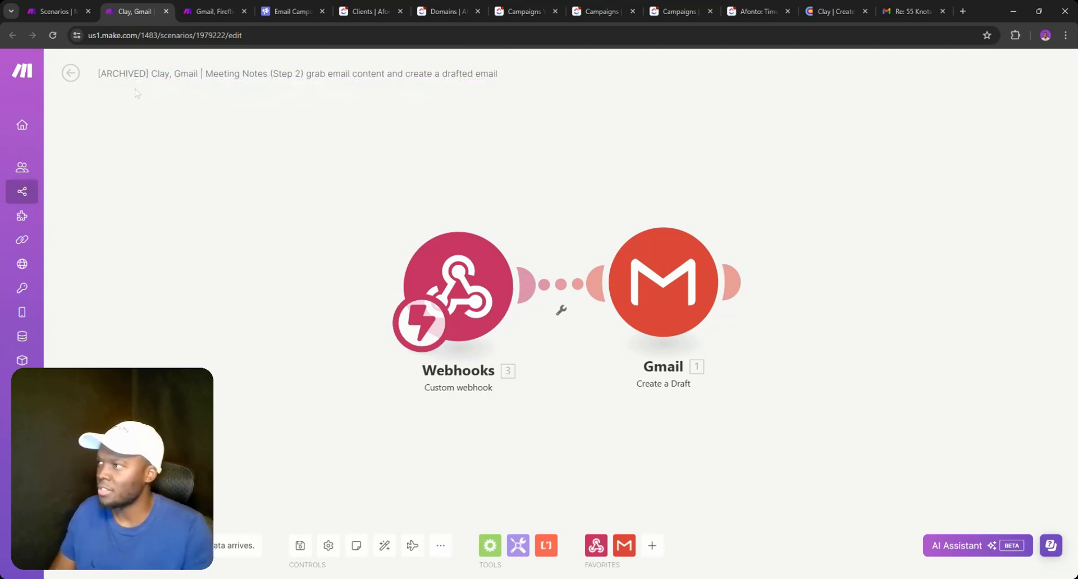
pyautogui.press('Return')
# - Add the prefix "[ARCHIVED]" to the start of the Gmail, Fireflies, Clay, Smartlead scenario's name
pyautogui.click(213, 11)
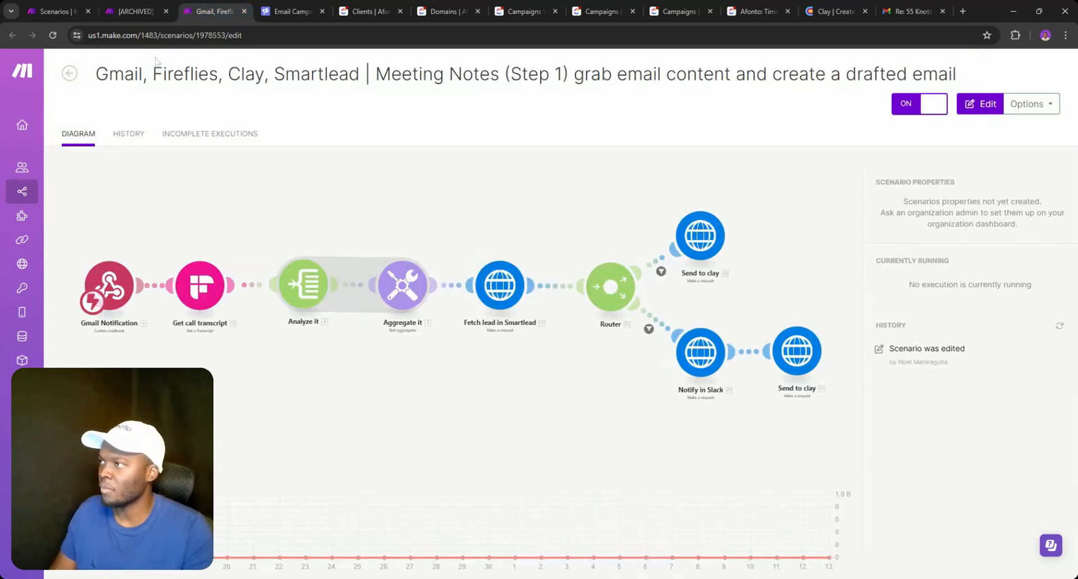
pyautogui.write('[ARCHIVED]')
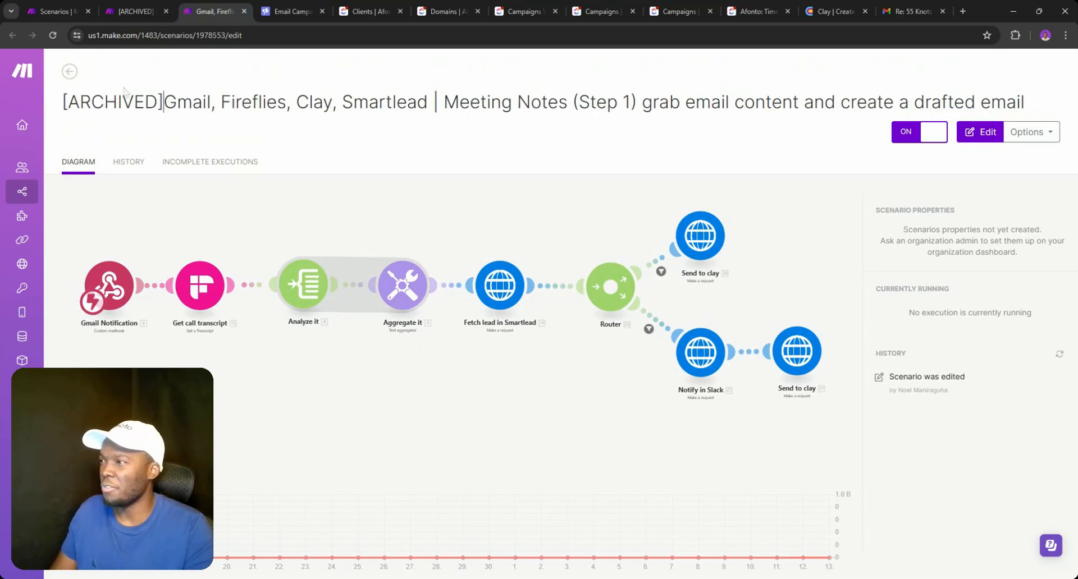
pyautogui.press('Return')
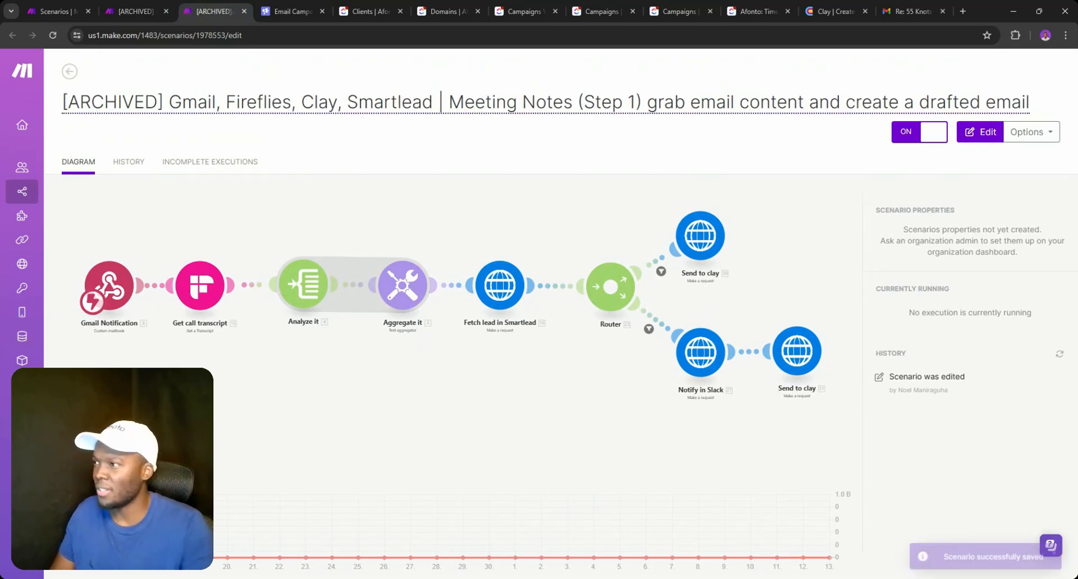
# - Search all scenarios for "Step" and move the archived Gmail, Fireflies, Clay, Smartlead scenario into the Archived folder
pyautogui.click(59, 16)
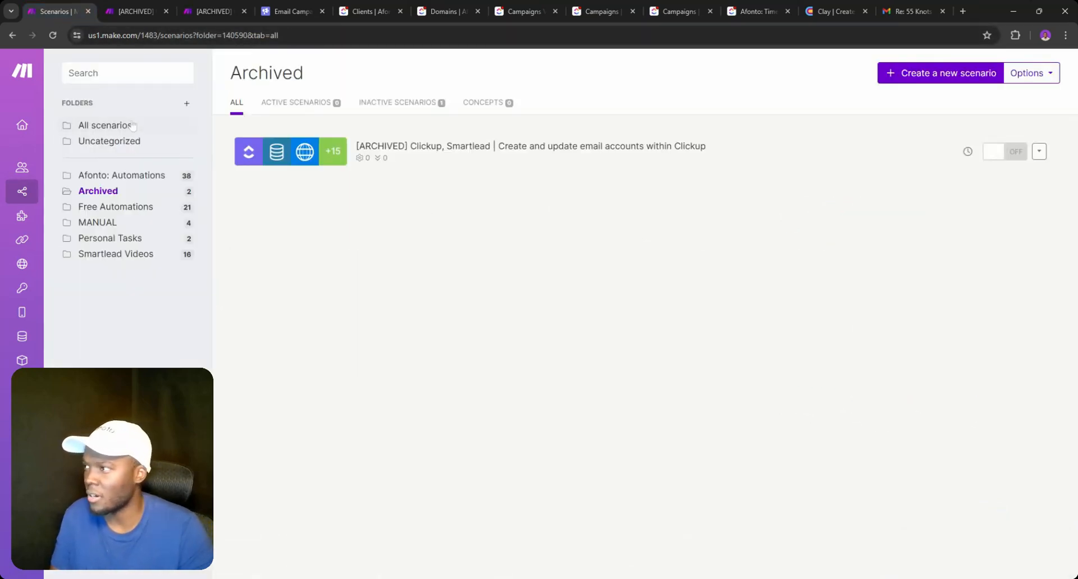
pyautogui.click(140, 73)
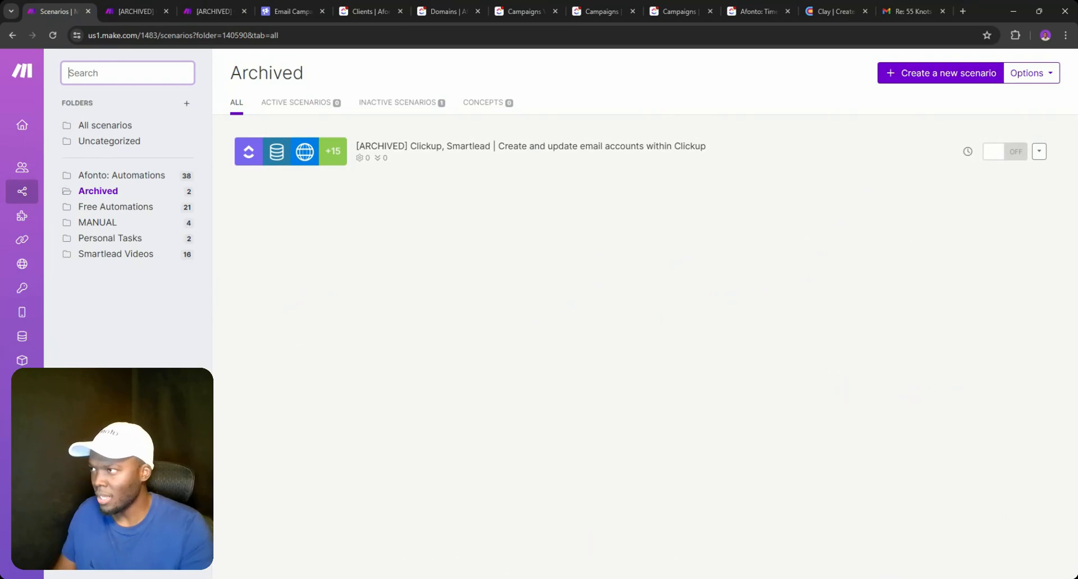
pyautogui.click(85, 127)
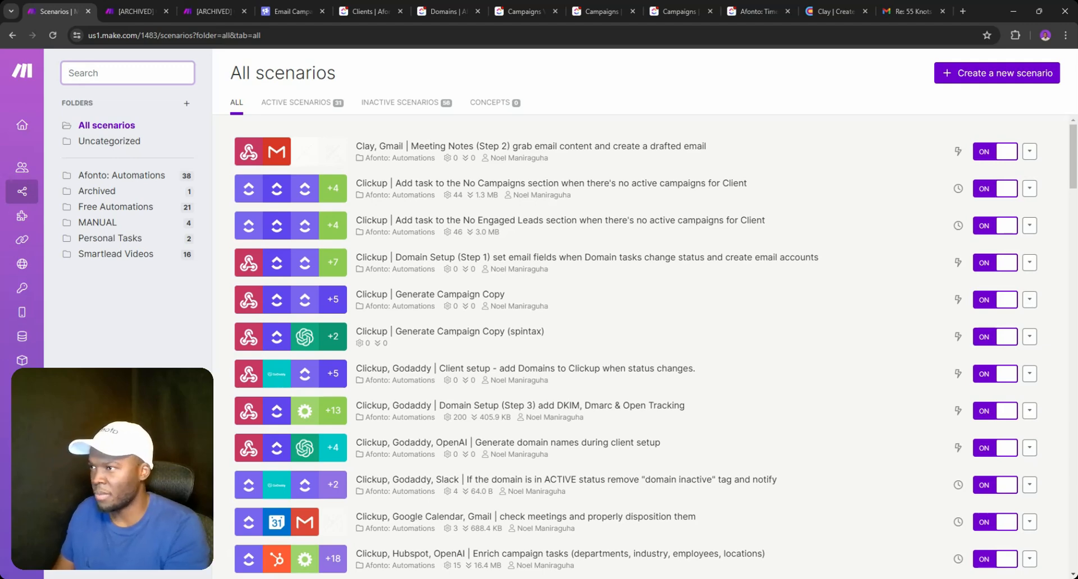
pyautogui.write('S')
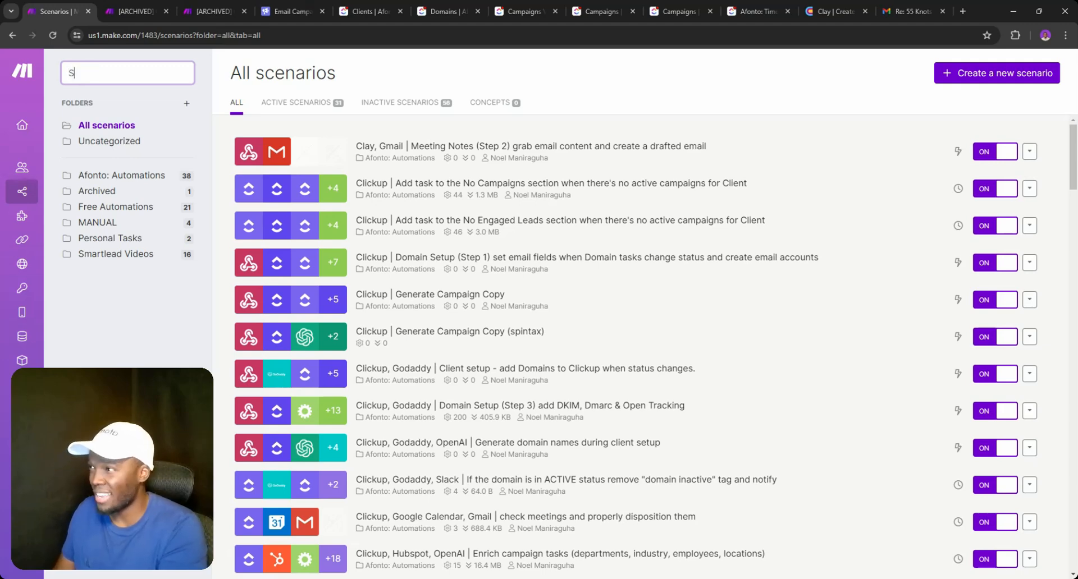
pyautogui.write('al')
pyautogui.press('BackSpace')
pyautogui.press('BackSpace')
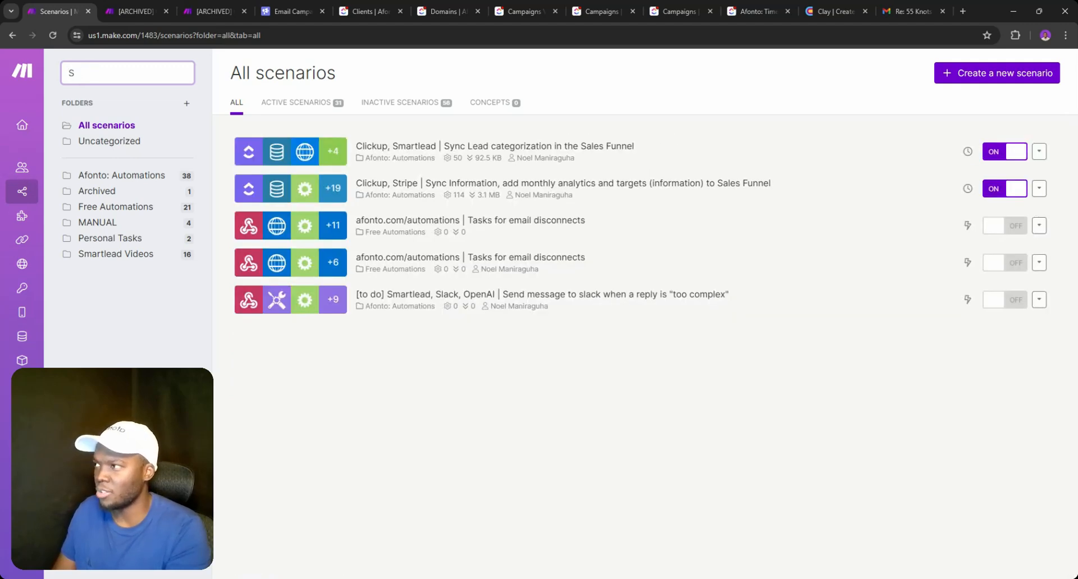
pyautogui.write('ta')
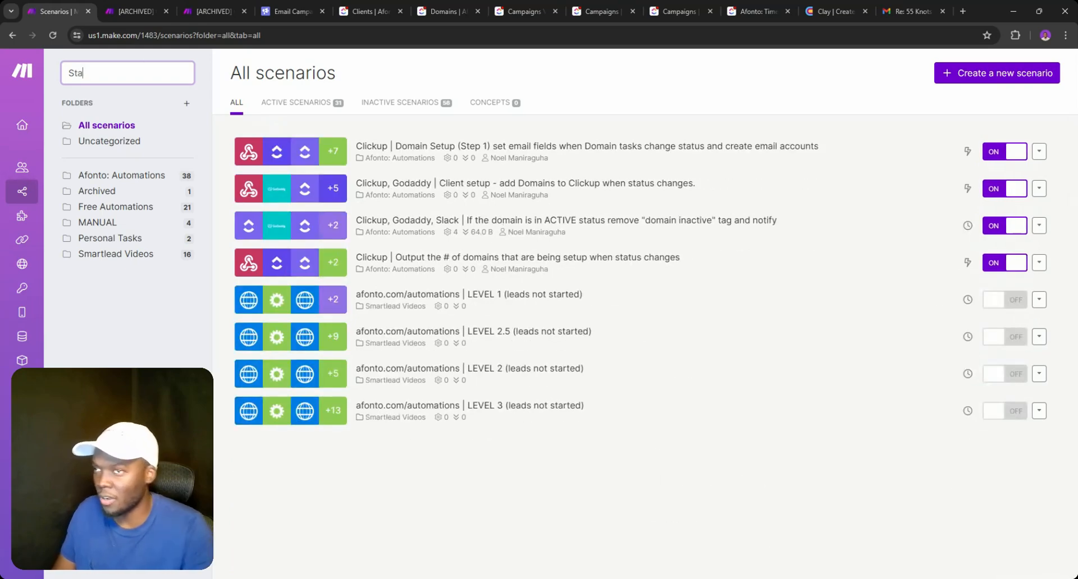
pyautogui.press('BackSpace')
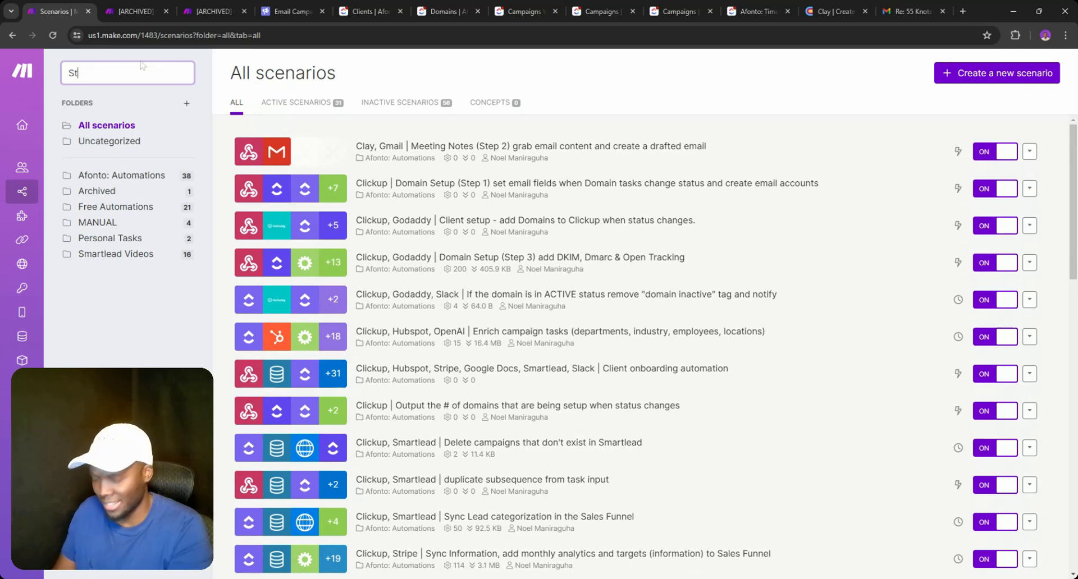
pyautogui.write('ep')
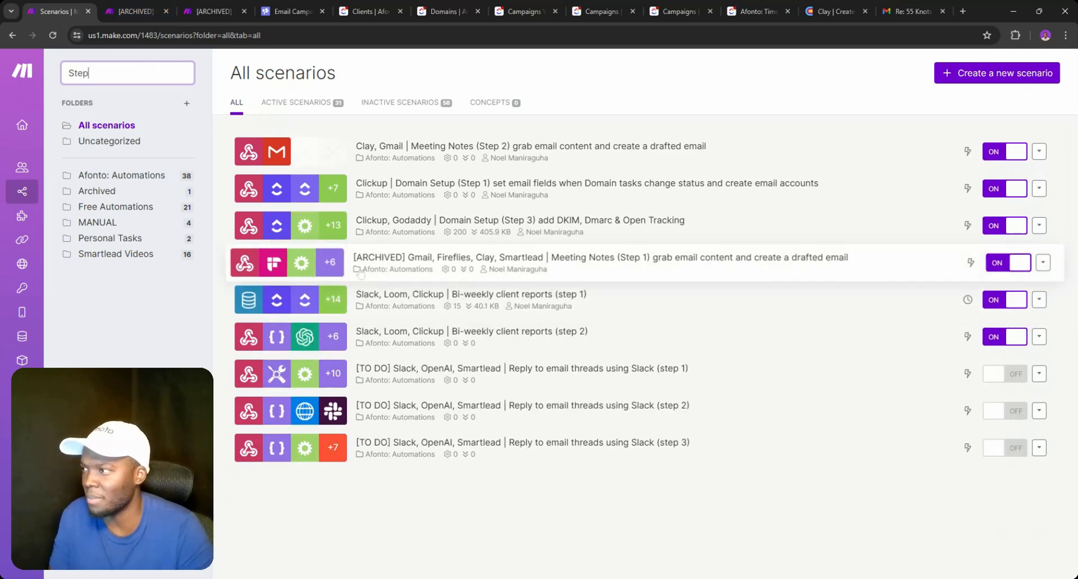
pyautogui.moveTo(360, 272); pyautogui.dragTo(147, 196)
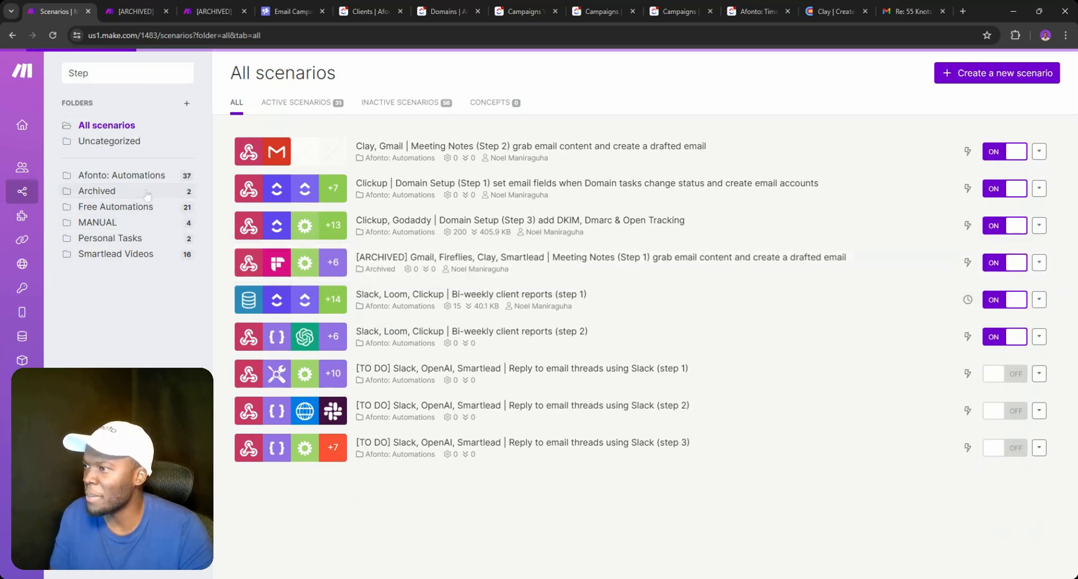
# - Check the Archived folder for the moved Fireflies scenario and return to the list of all scenarios
pyautogui.click(147, 194)
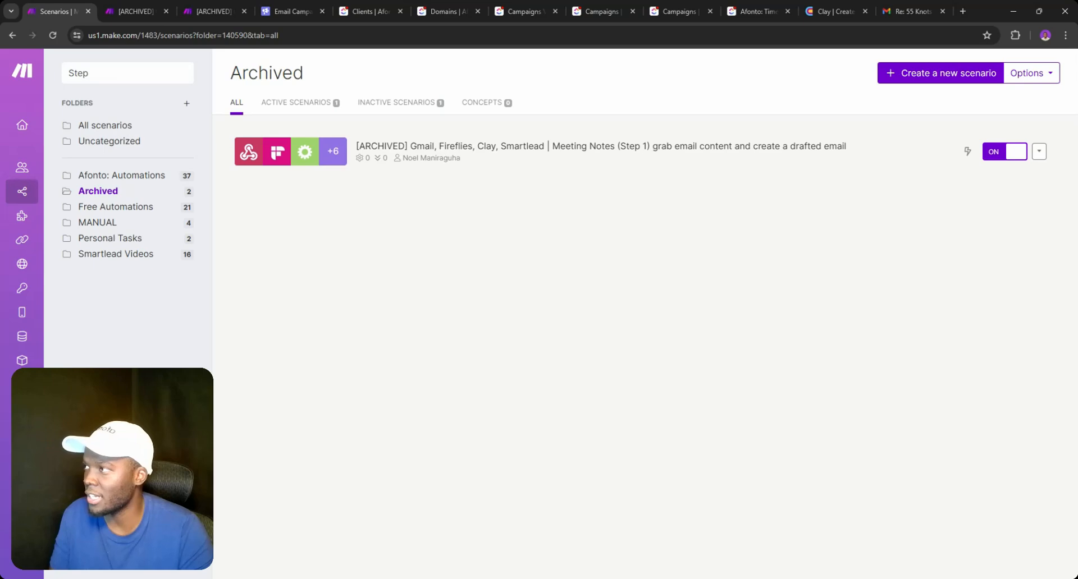
pyautogui.doubleClick(112, 73)
pyautogui.click(105, 126)
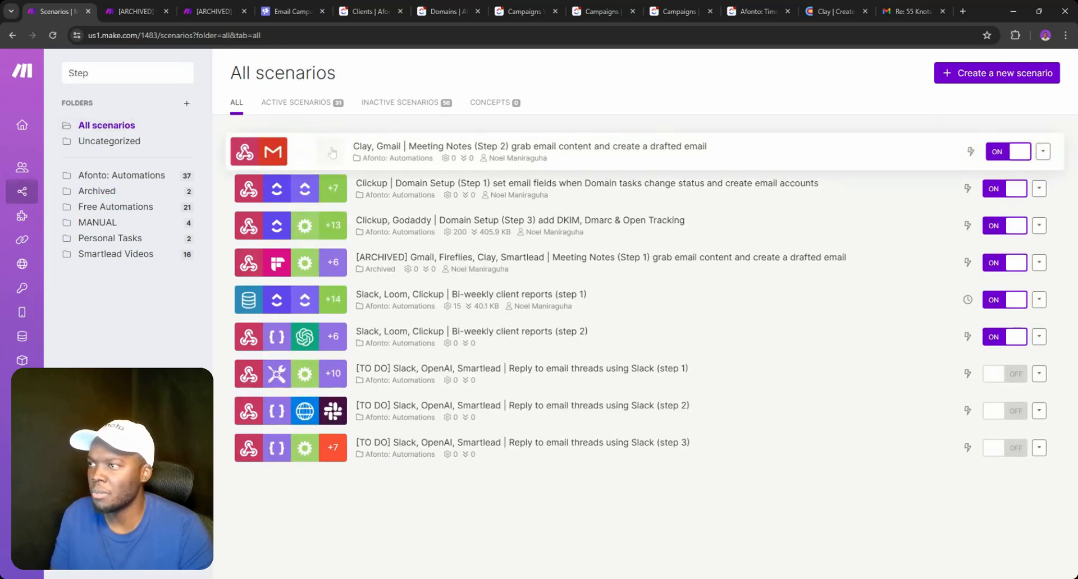
# - Move the Clay, Gmail Meeting Notes (Step 2) scenario into the Archived folder, clear the scenario search and reload the list
pyautogui.moveTo(332, 151); pyautogui.dragTo(107, 191)
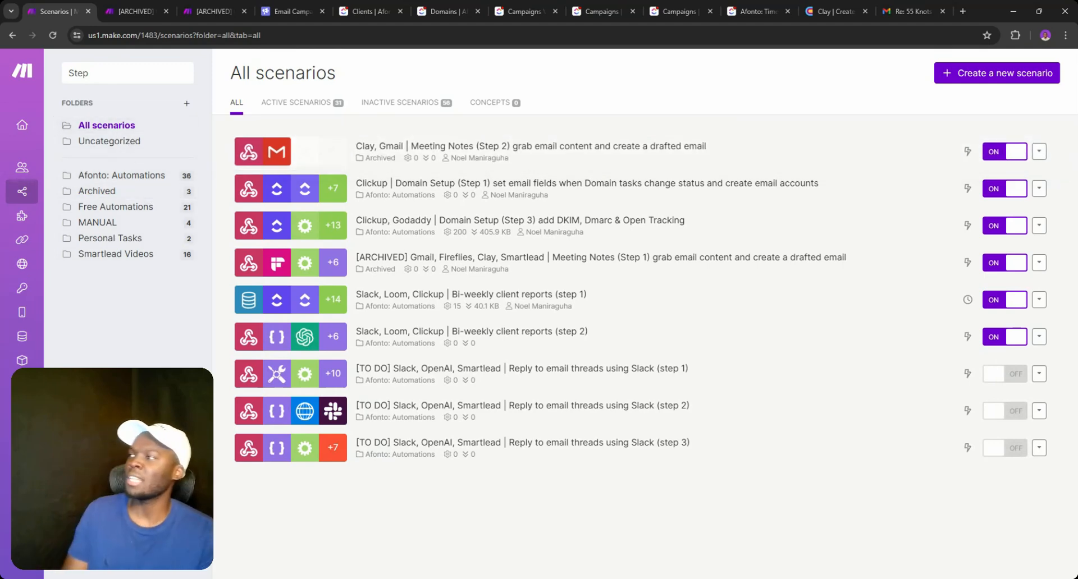
pyautogui.doubleClick(78, 73)
pyautogui.press('BackSpace')
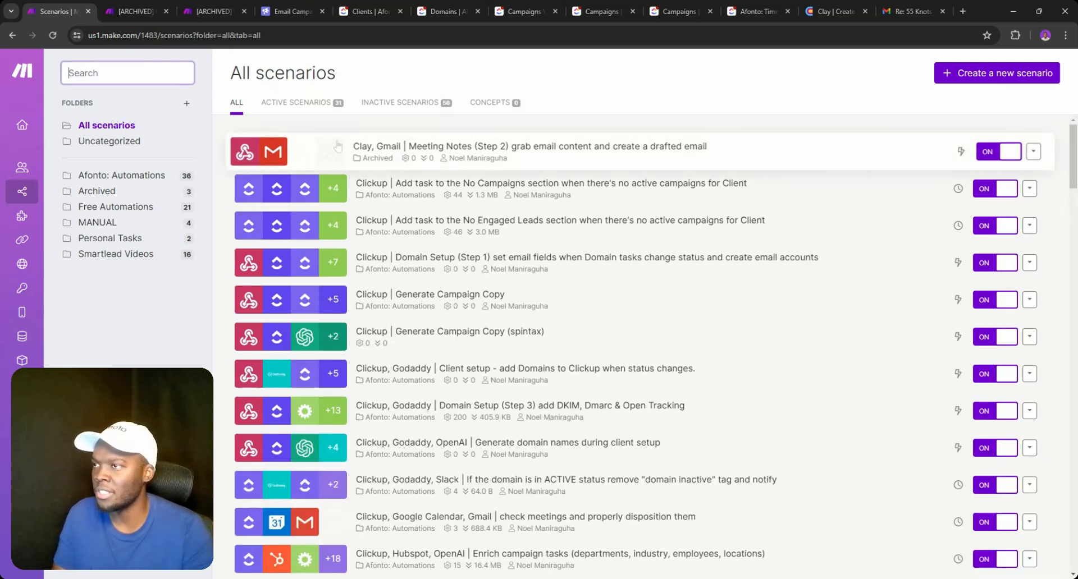
pyautogui.click(53, 35)
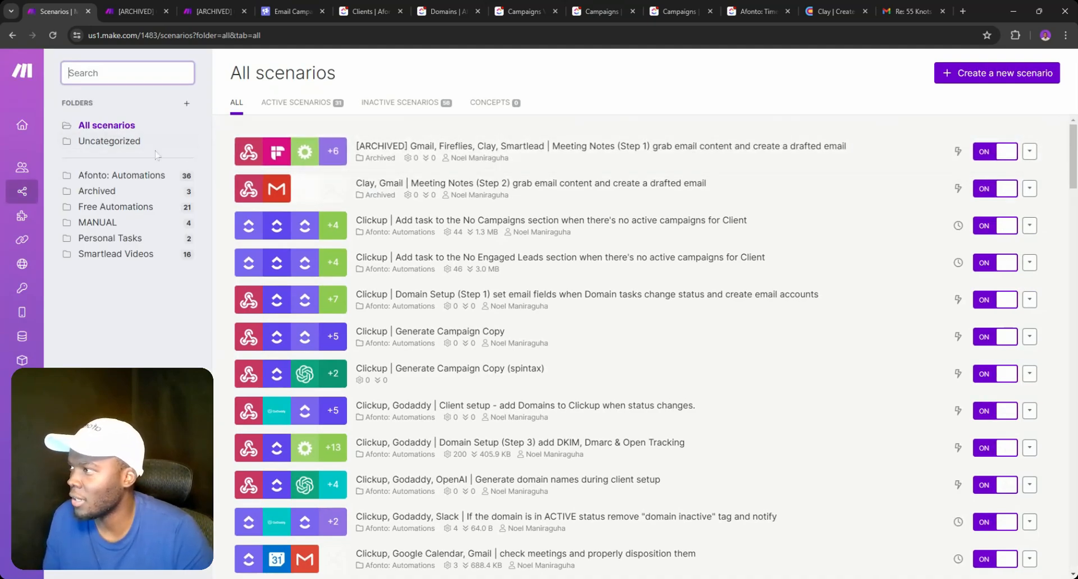
# - Look through the Afonto: Automations folder and the Uncategorized folder
pyautogui.click(160, 177)
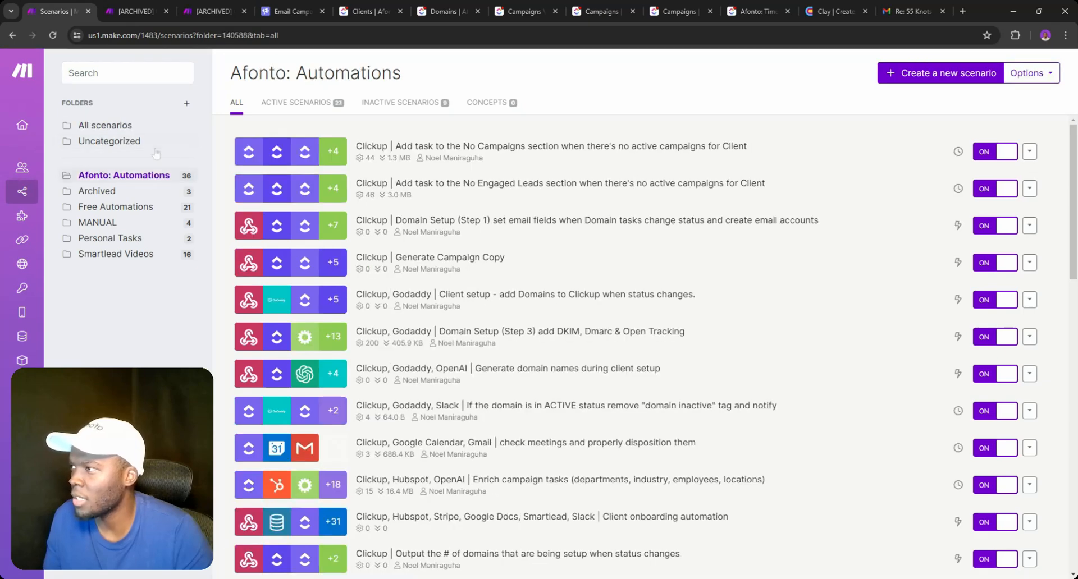
pyautogui.click(156, 149)
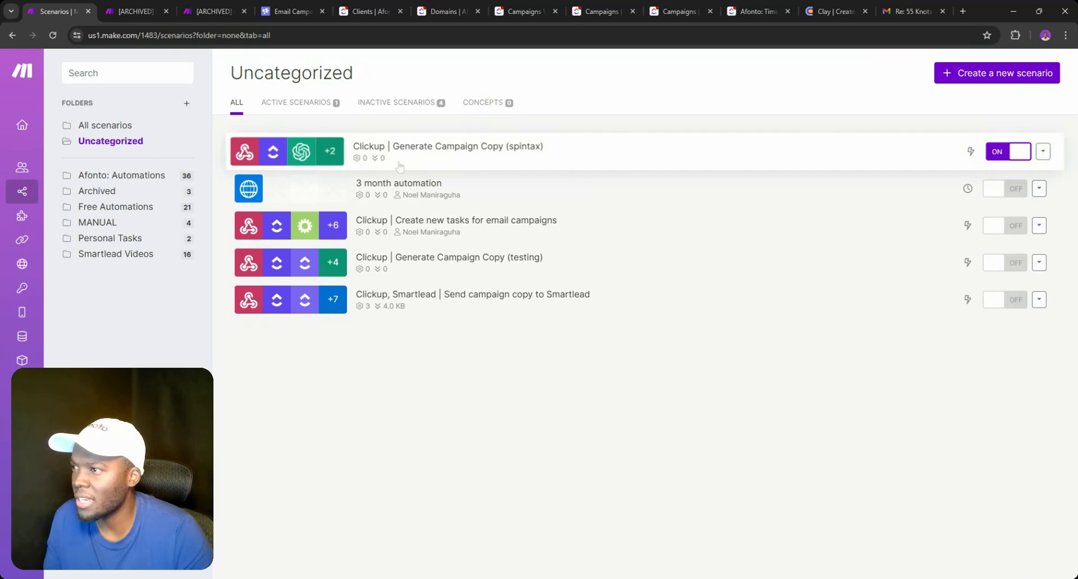
# - Save the renamed [ARCHIVED] Clay, Gmail scenario and close both open archived scenario editors
pyautogui.click(166, 13)
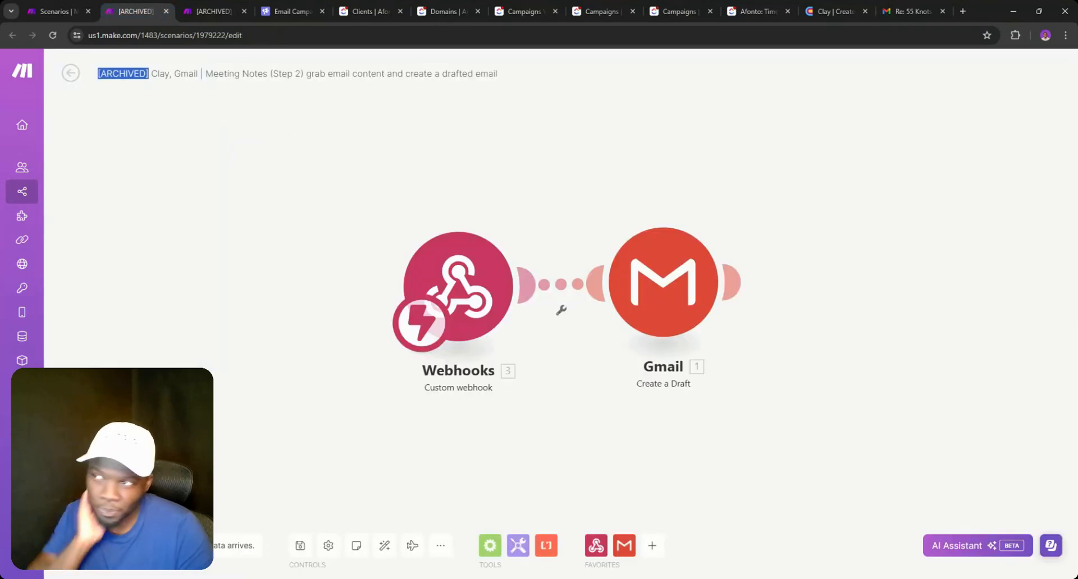
pyautogui.click(412, 167)
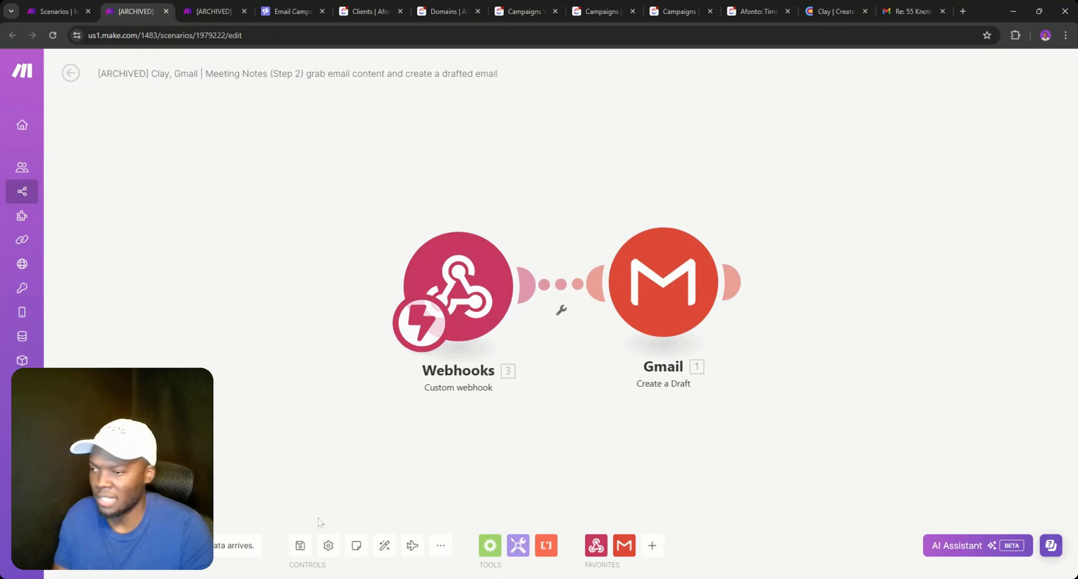
pyautogui.click(301, 545)
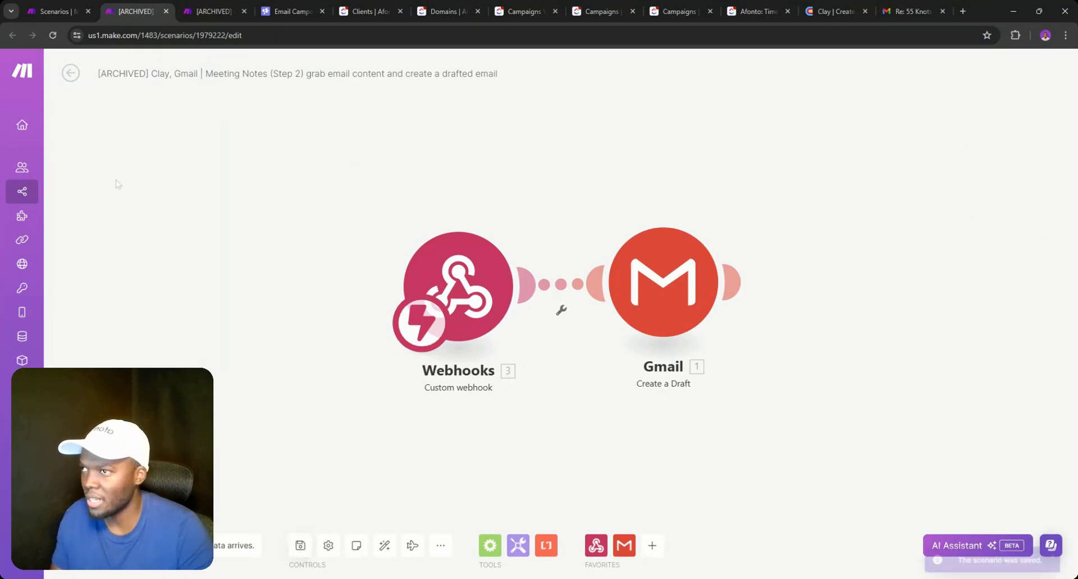
pyautogui.click(166, 11)
pyautogui.click(166, 11)
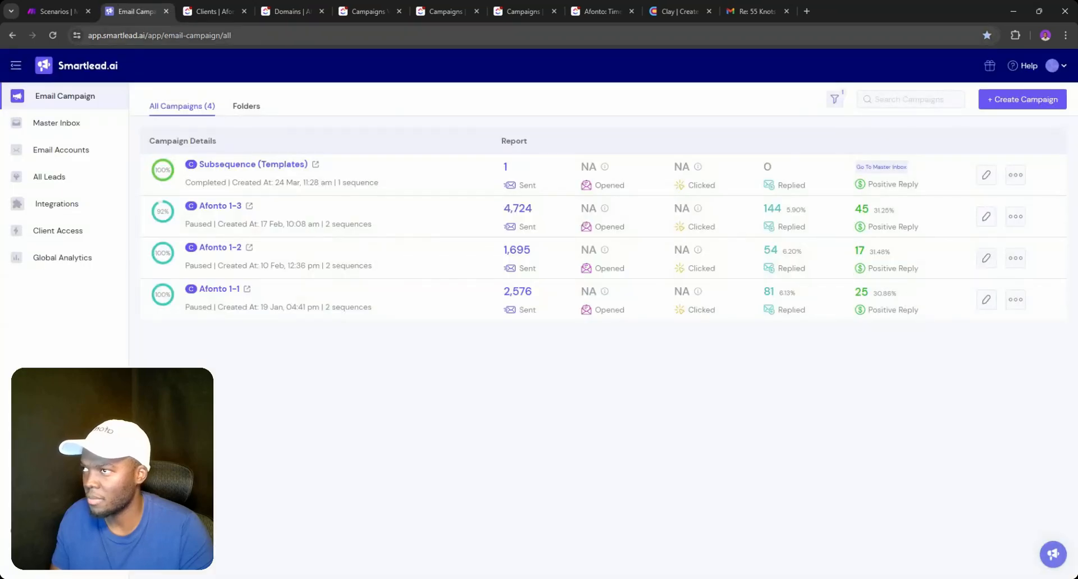
# - Switch to ClickUp's Campaigns V2 list and view the status options of the first Afonto | Apollo Sequence task
pyautogui.click(59, 11)
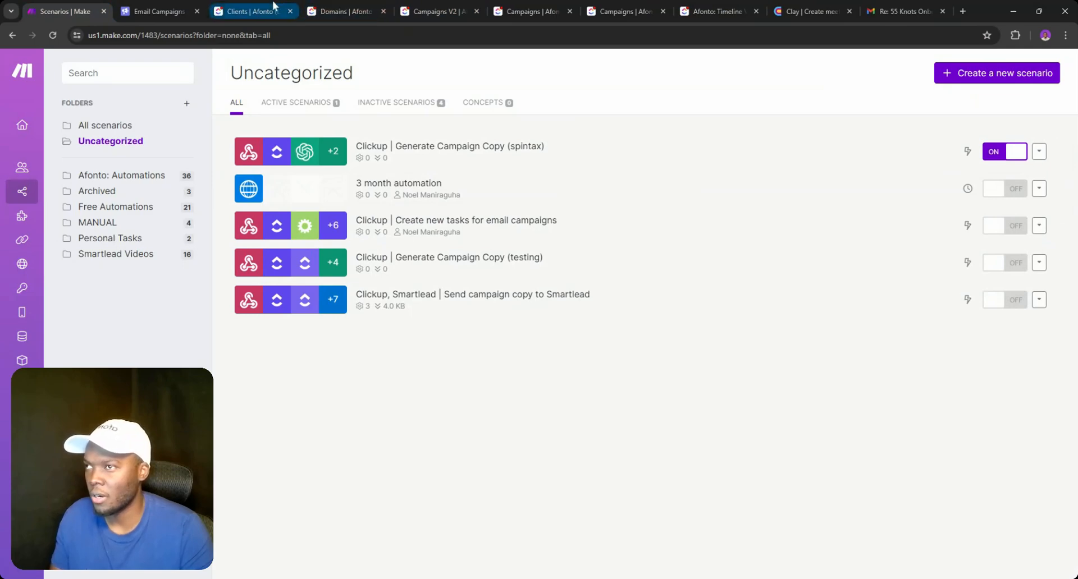
pyautogui.click(431, 9)
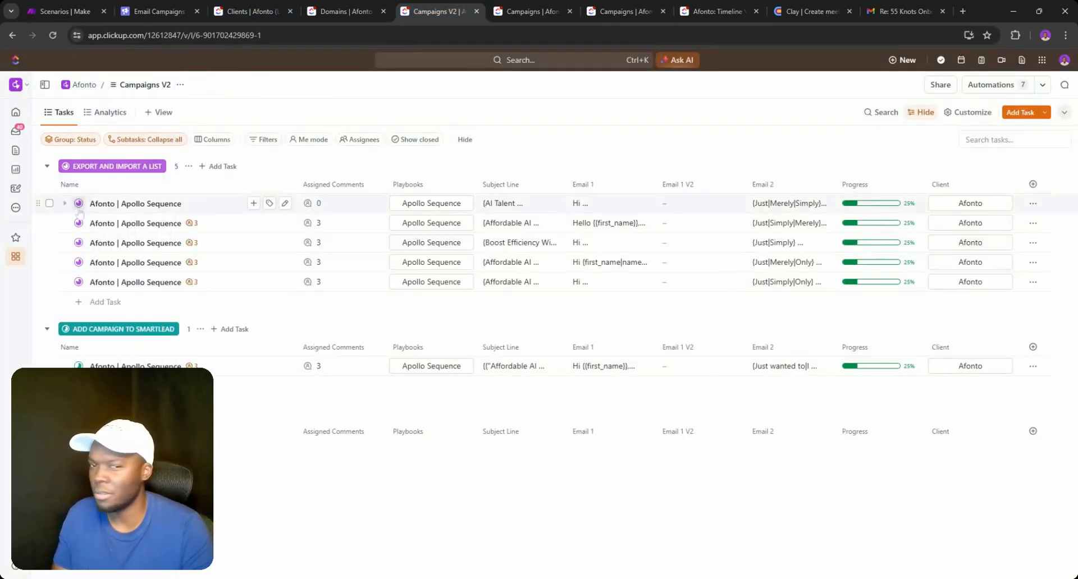
pyautogui.click(79, 203)
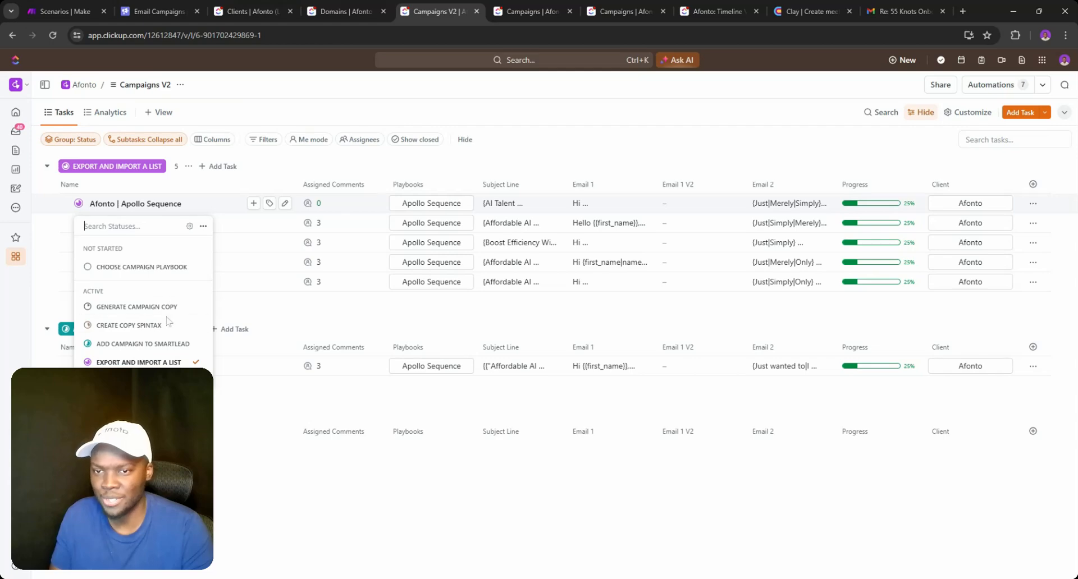
# - Back in Make, deactivate the Clickup | Generate Campaign Copy (spintax) scenario and move it into the Afonto: Automations folder
pyautogui.click(59, 11)
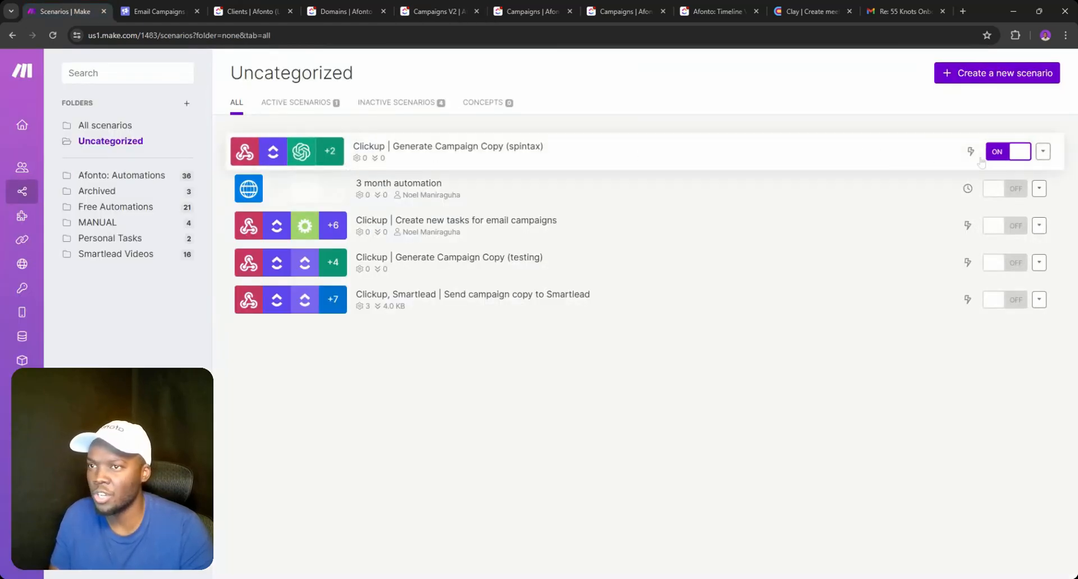
pyautogui.click(1010, 152)
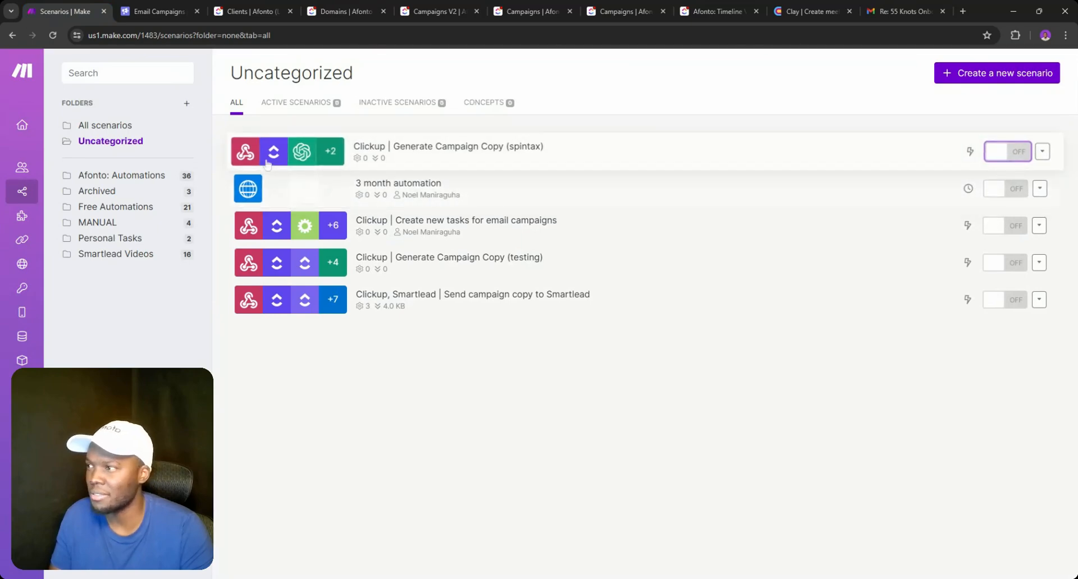
pyautogui.moveTo(268, 164); pyautogui.dragTo(118, 176)
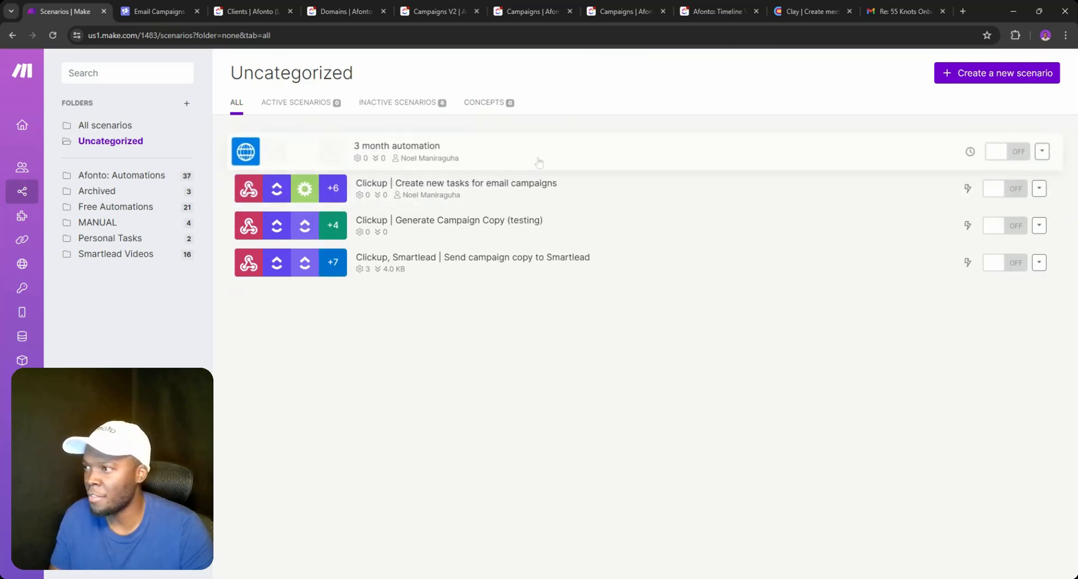
# - Delete the 3 month automation scenario from the Uncategorized folder
pyautogui.click(1043, 156)
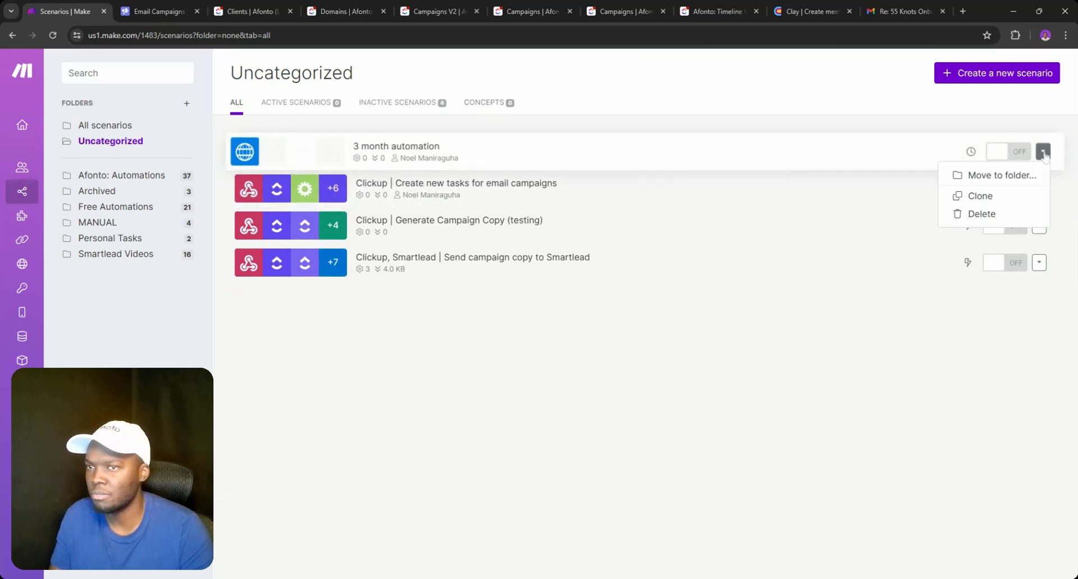
pyautogui.click(981, 214)
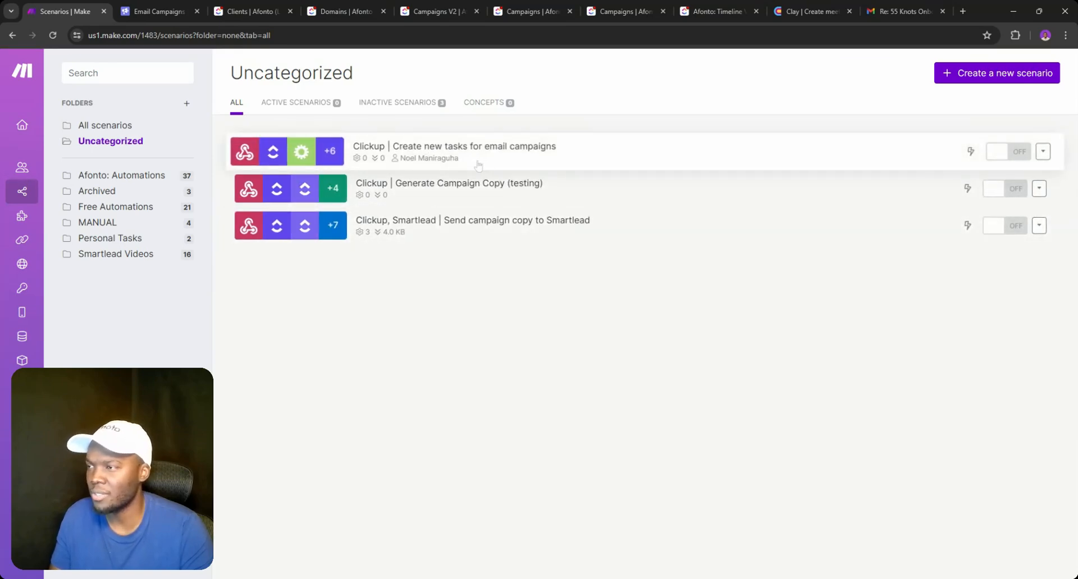
# - Open Clickup | Create new tasks for email campaigns in a separate tab and move the three remaining uncategorized scenarios into Afonto: Automations
pyautogui.middleClick(456, 195)
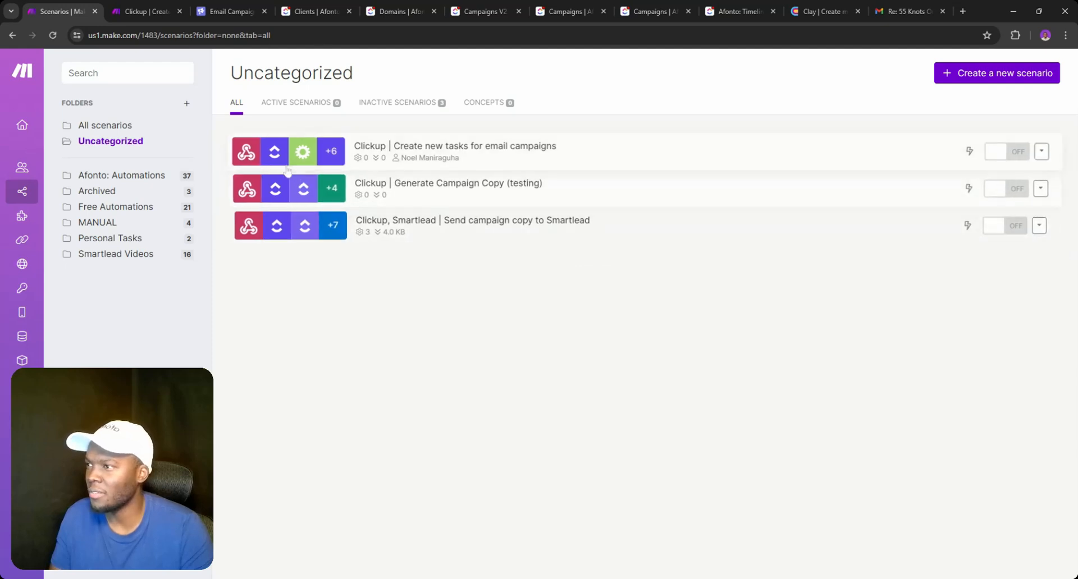
pyautogui.moveTo(280, 163); pyautogui.dragTo(129, 177)
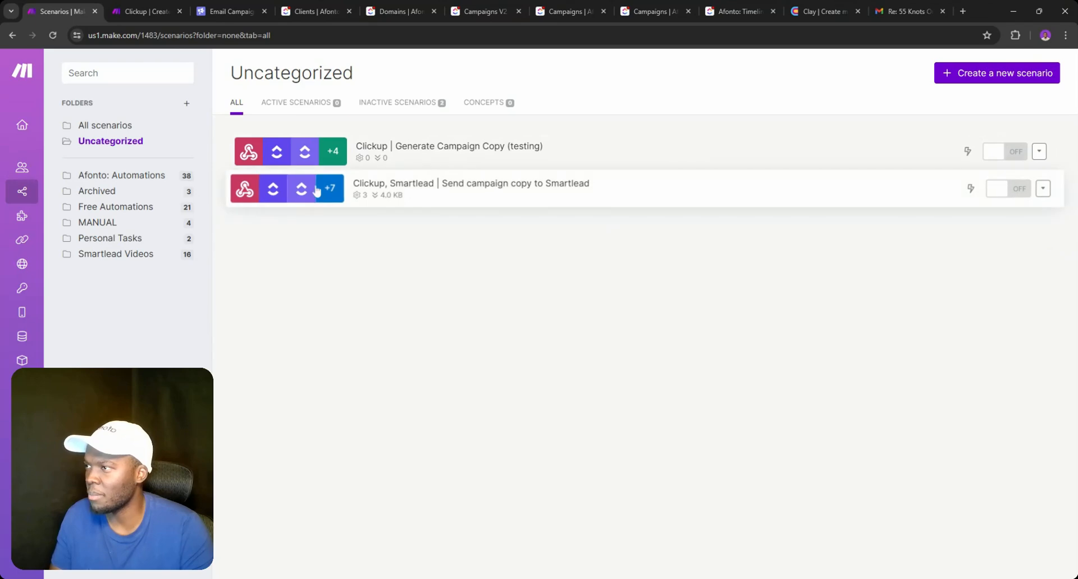
pyautogui.moveTo(233, 166); pyautogui.dragTo(129, 176)
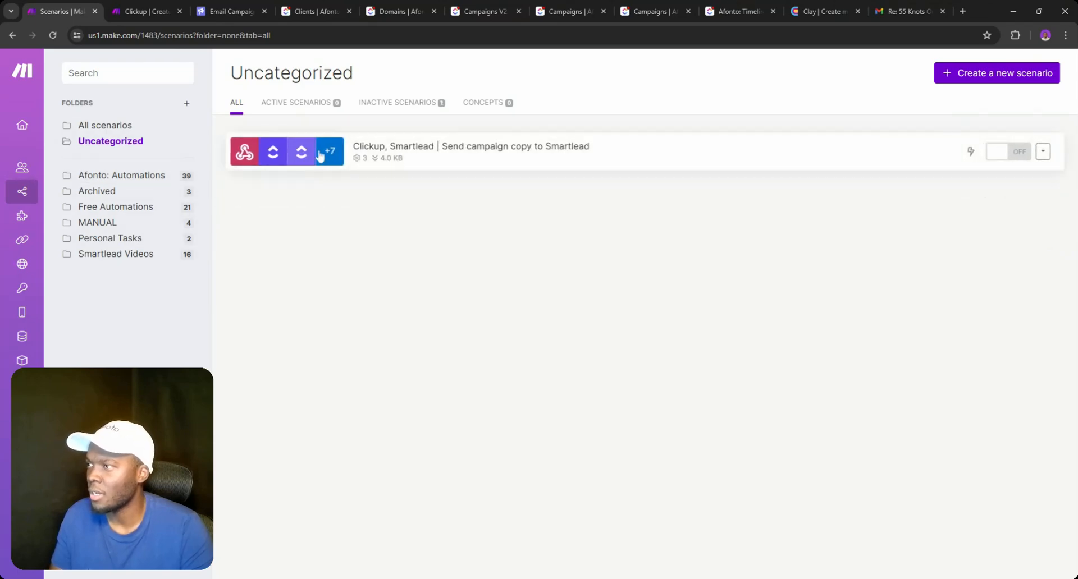
pyautogui.moveTo(241, 147); pyautogui.dragTo(181, 169)
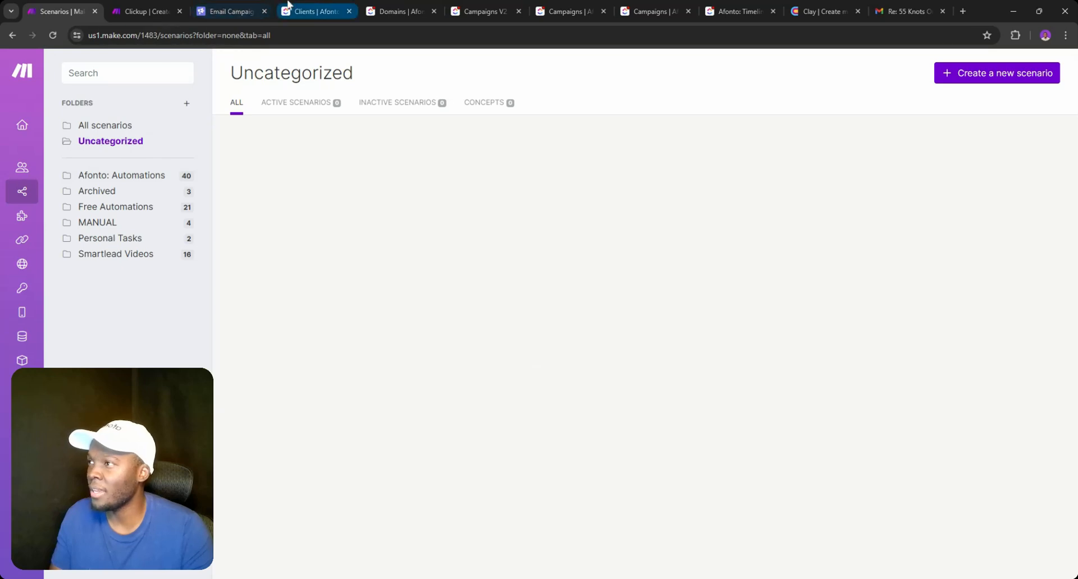
# - Switch to ClickUp and look over the Clients, Domains and Campaigns lists
pyautogui.click(314, 12)
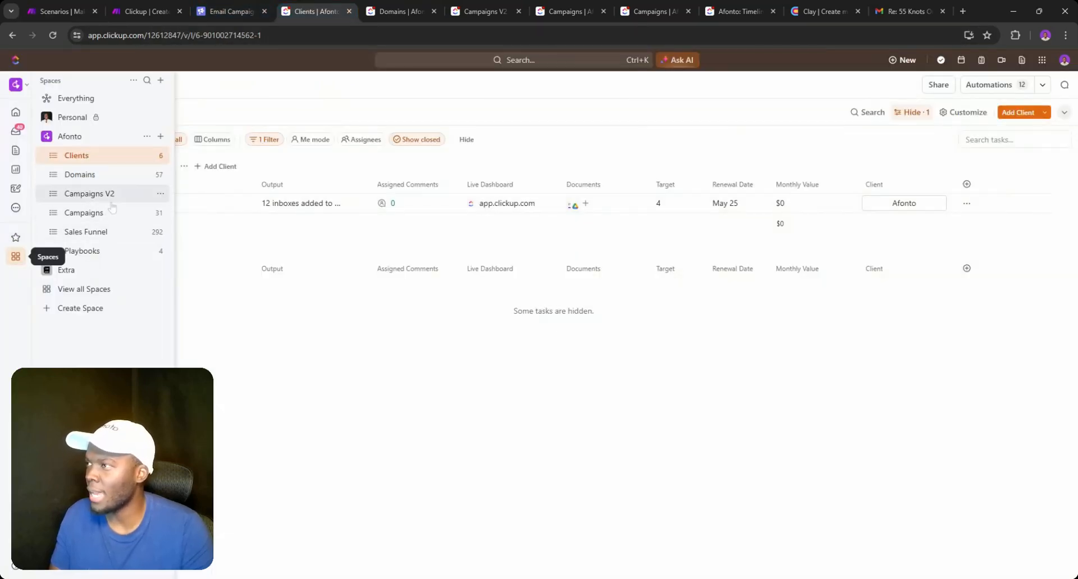
pyautogui.click(386, 4)
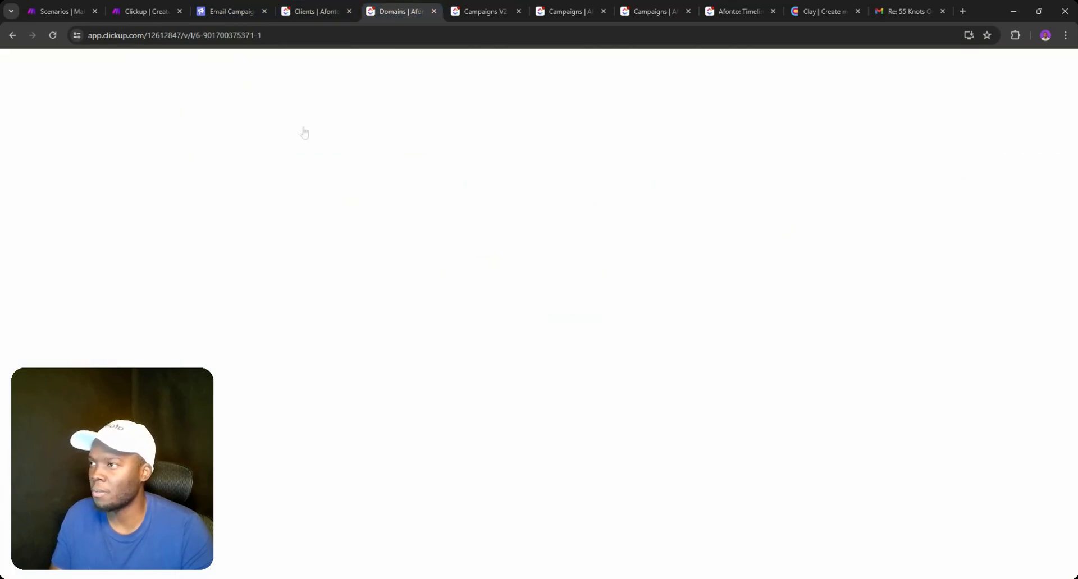
pyautogui.click(329, 11)
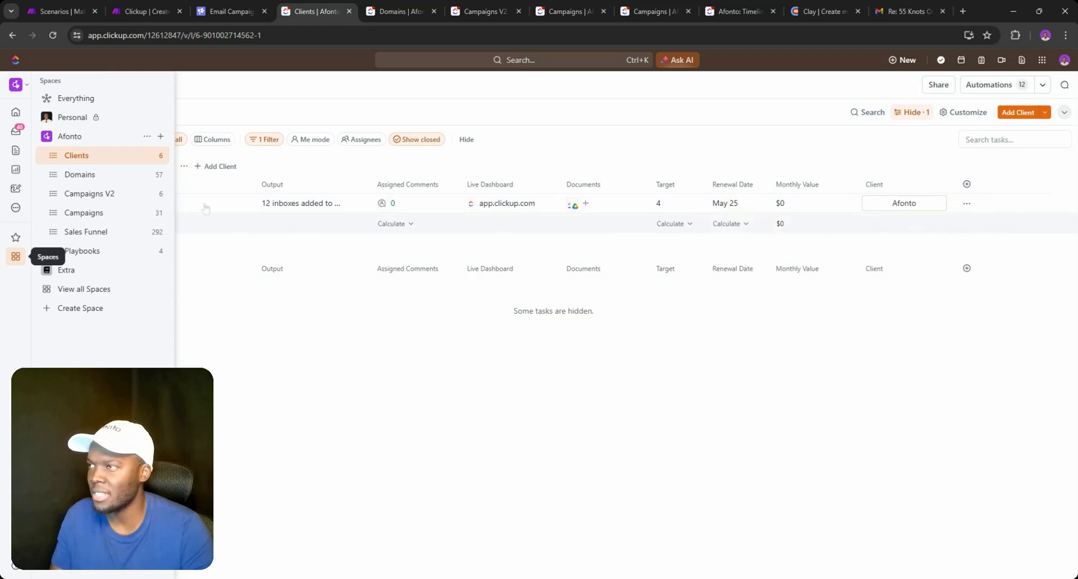
pyautogui.click(567, 5)
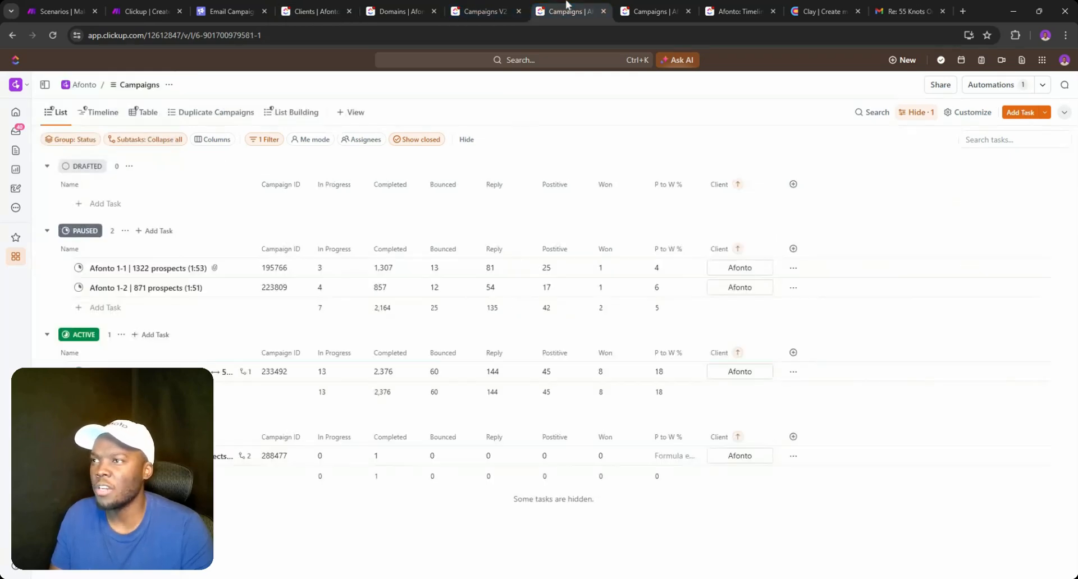
pyautogui.click(651, 2)
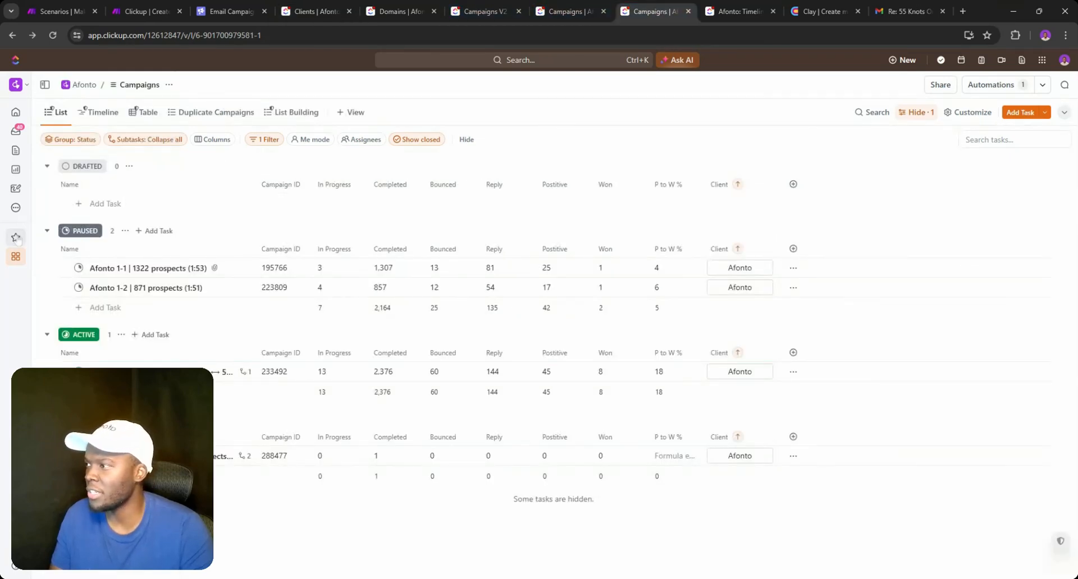
# - Open the Playbooks list and read the Email 1 and Email 2 playbook texts of Apollo Sequence
pyautogui.moveTo(17, 256)
pyautogui.click(73, 251)
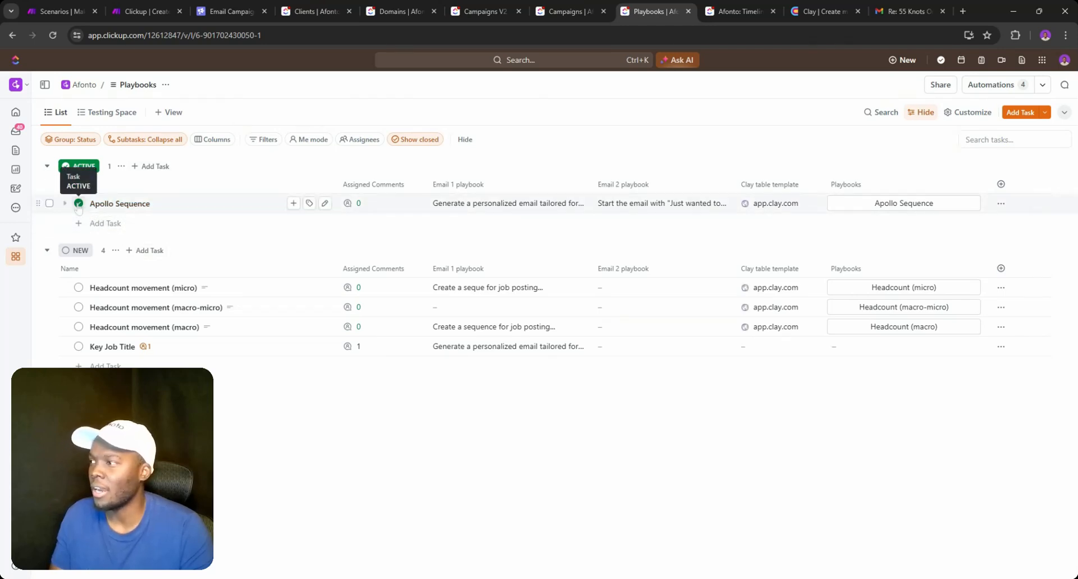
pyautogui.click(445, 204)
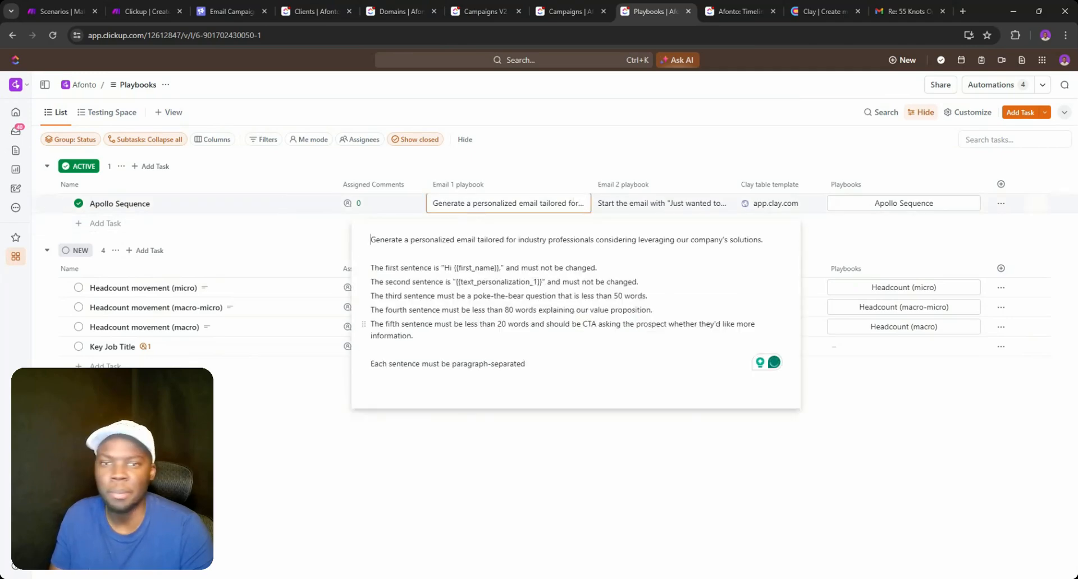
pyautogui.click(643, 208)
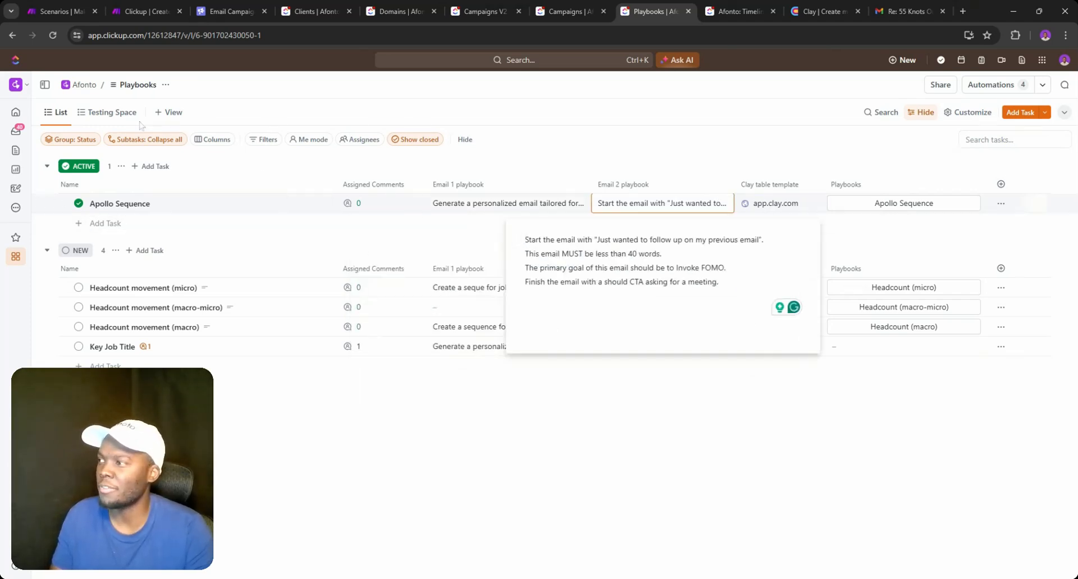
# - Open the Testing Space view of Playbooks and view the Client options for Headcount movement (micro), leaving the field unset
pyautogui.click(112, 112)
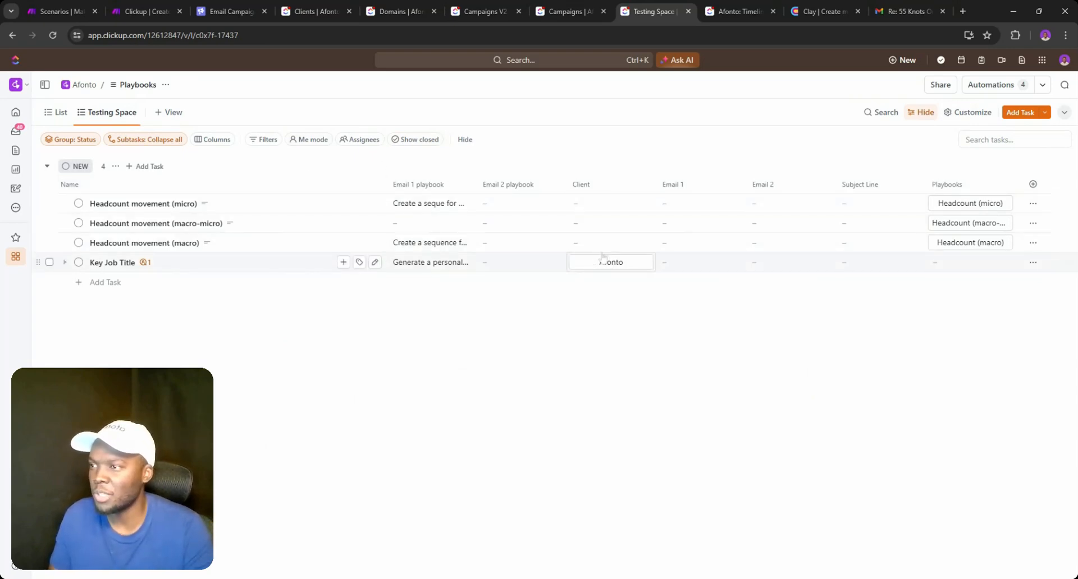
pyautogui.click(599, 208)
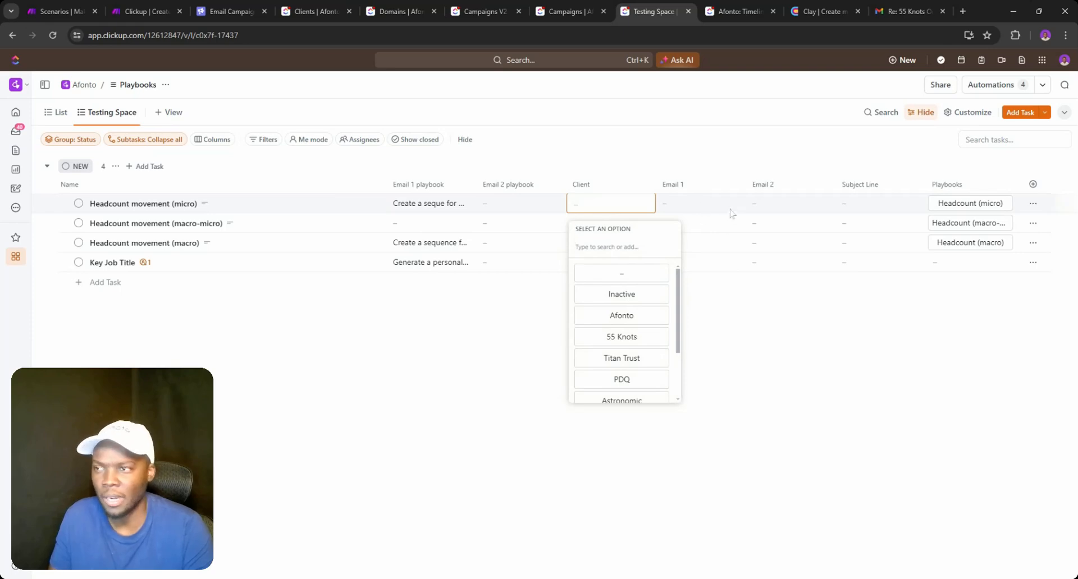
pyautogui.click(721, 304)
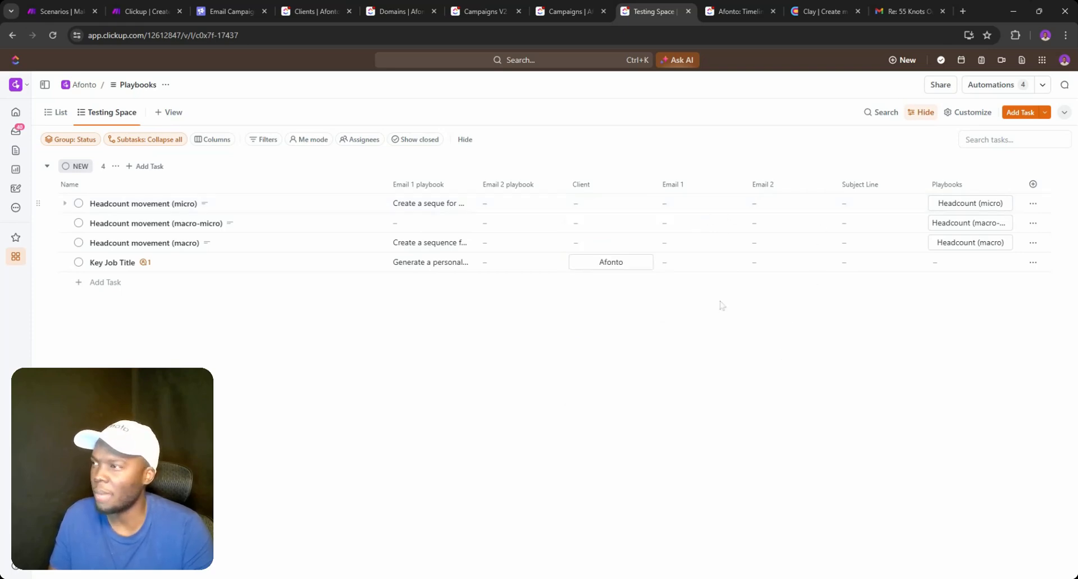
# - Switch to Make, view the Clickup | Create new tasks for email campaigns scenario and return to the list of all scenarios
pyautogui.click(151, 7)
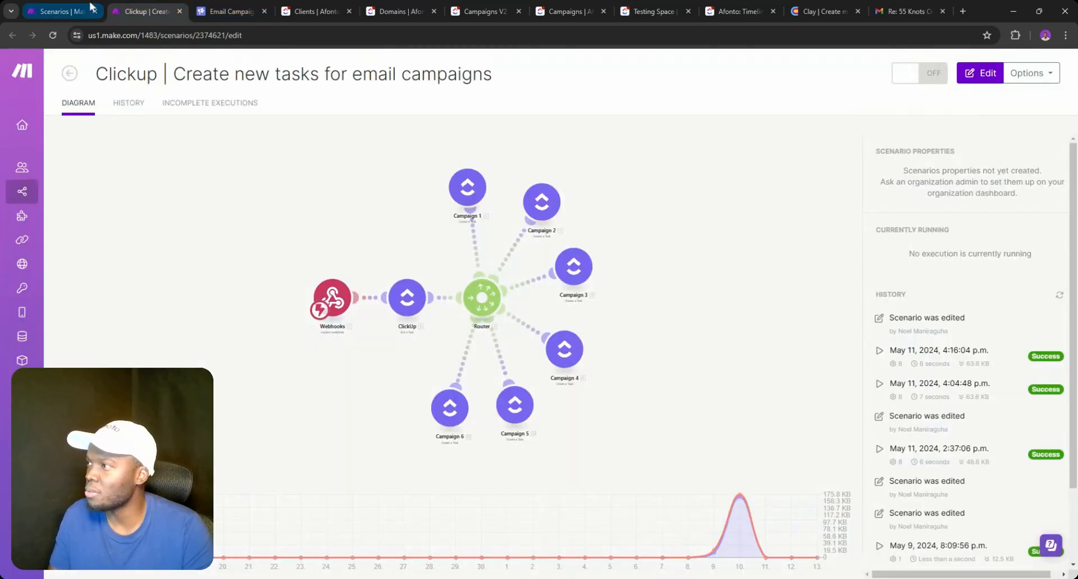
pyautogui.click(58, 7)
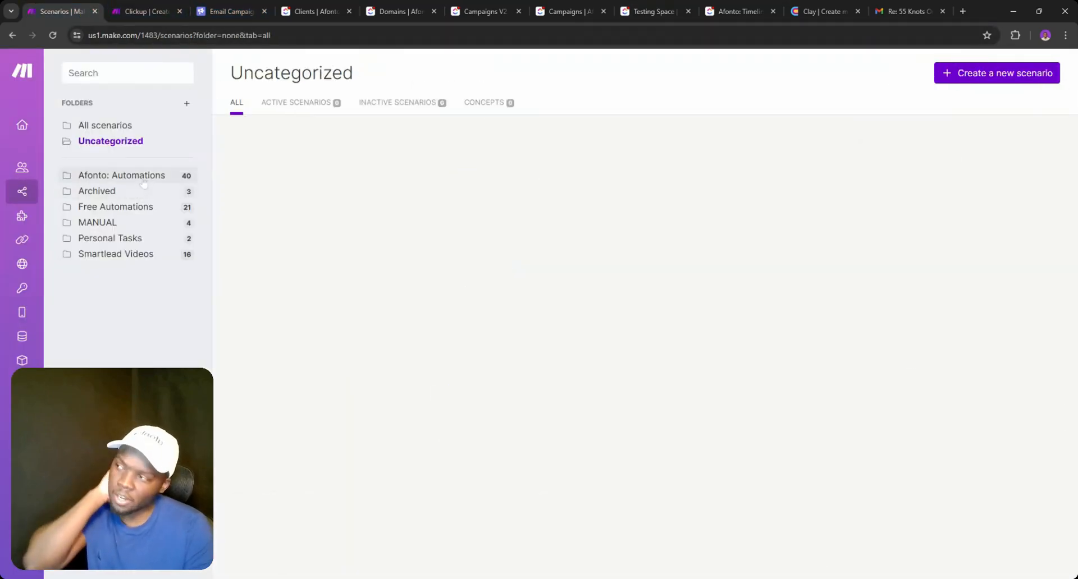
pyautogui.click(120, 130)
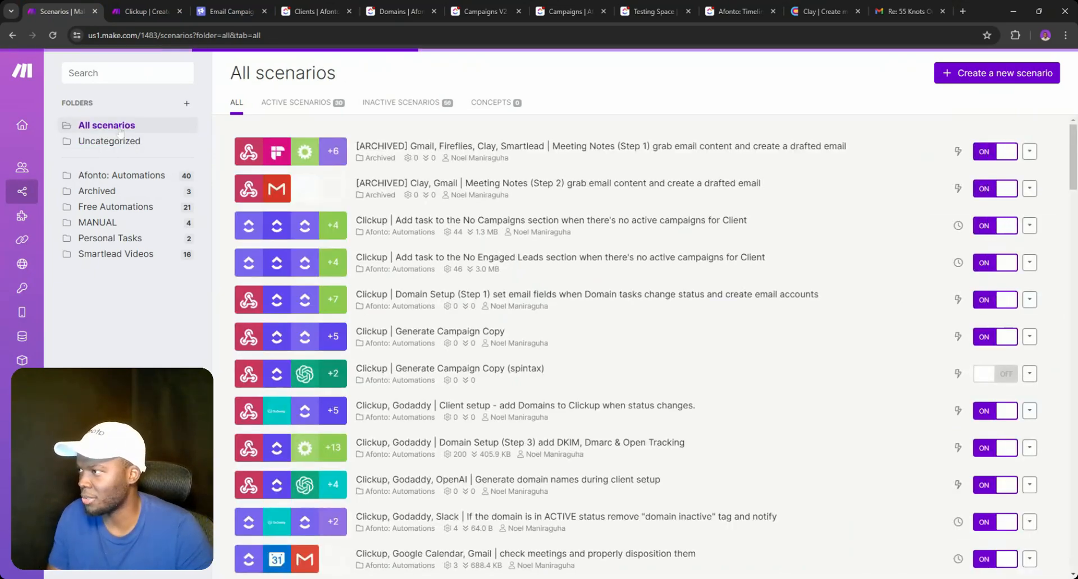
# - Open the Smartlead Videos folder and look through its scenarios
pyautogui.click(114, 258)
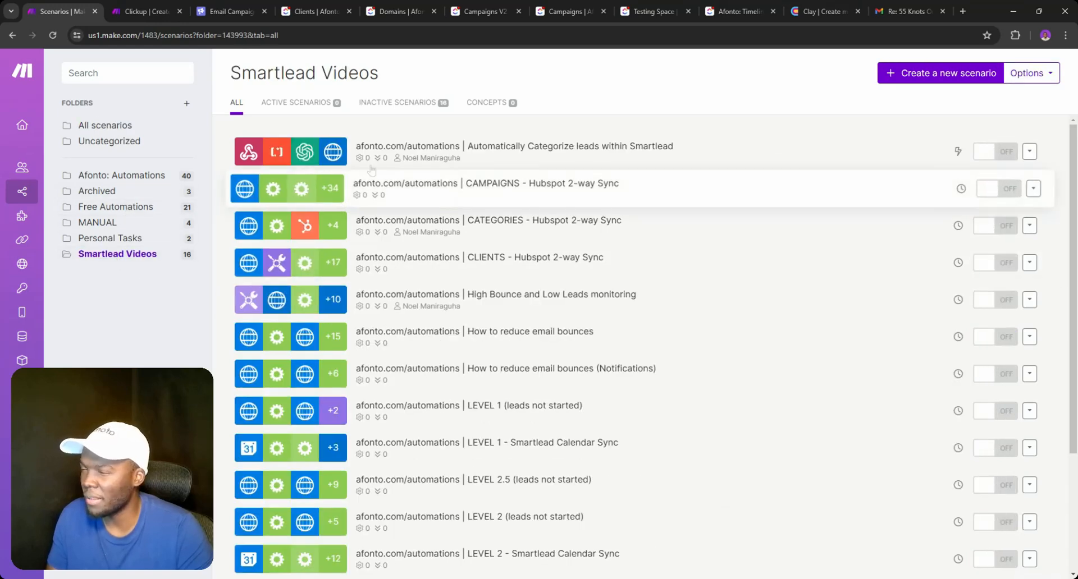
pyautogui.scroll(-3, 371, 170)
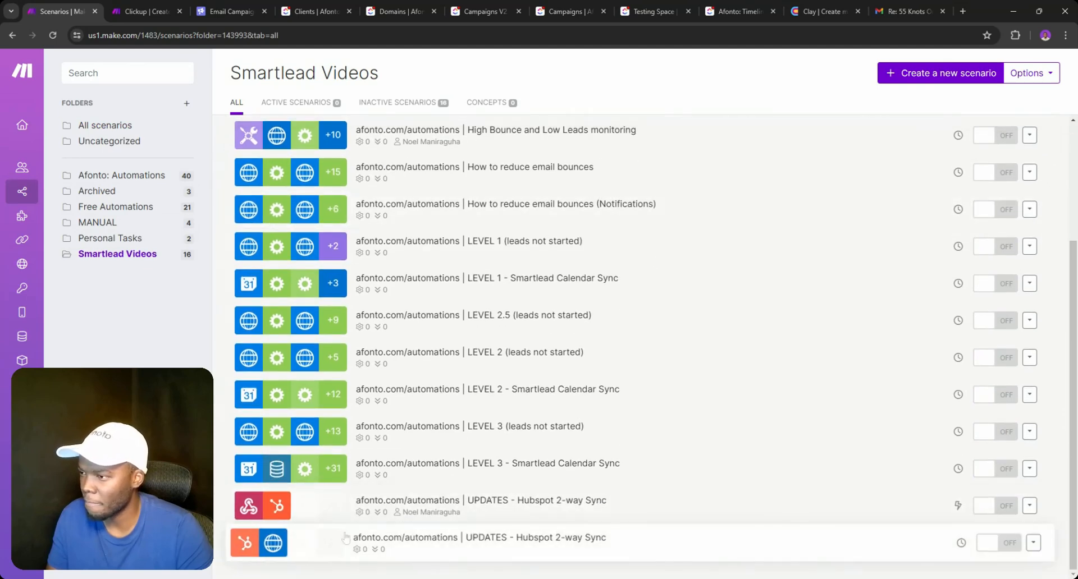
pyautogui.scroll(3, 365, 337)
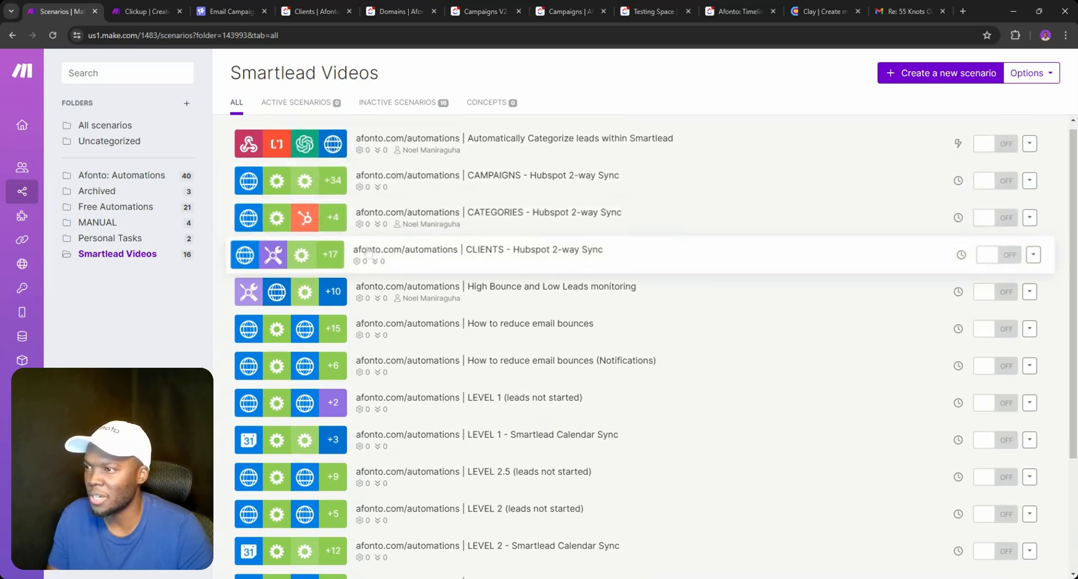
pyautogui.scroll(-3, 337, 264)
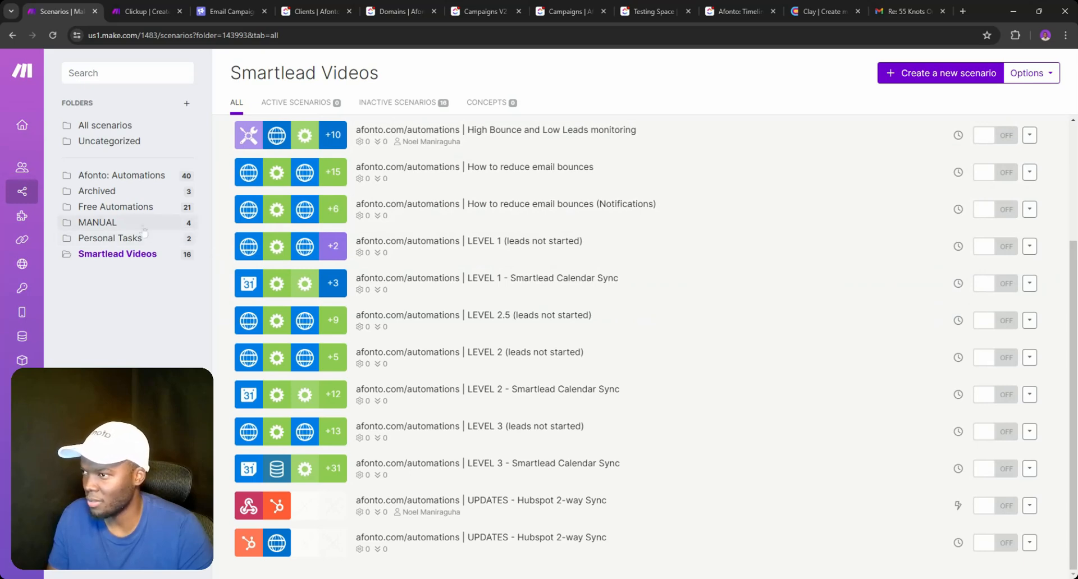
# - Look through the scenarios in the MANUAL, Free Automations and Afonto: Automations folders
pyautogui.click(143, 227)
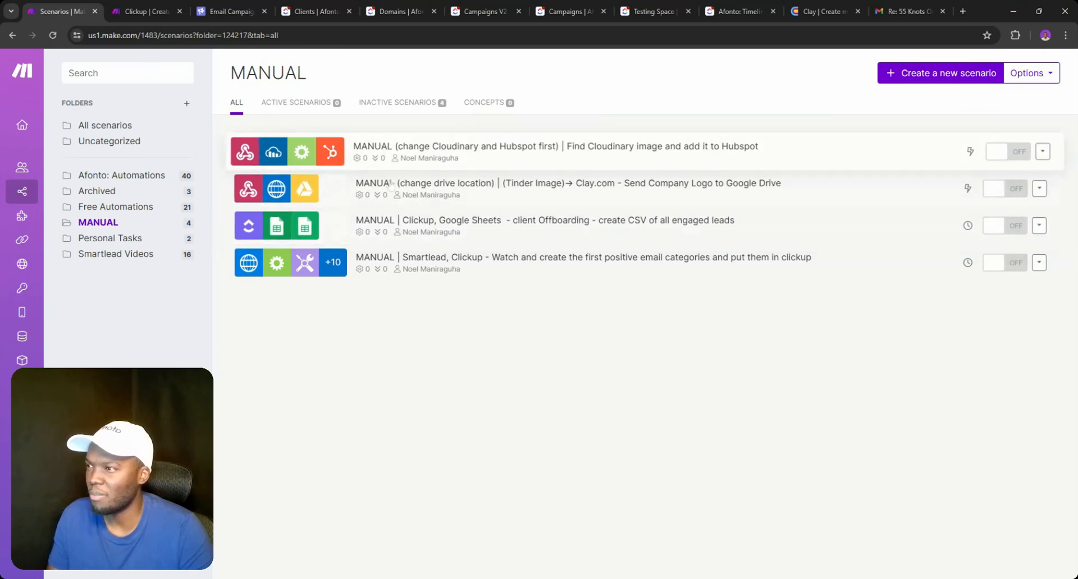
pyautogui.click(121, 207)
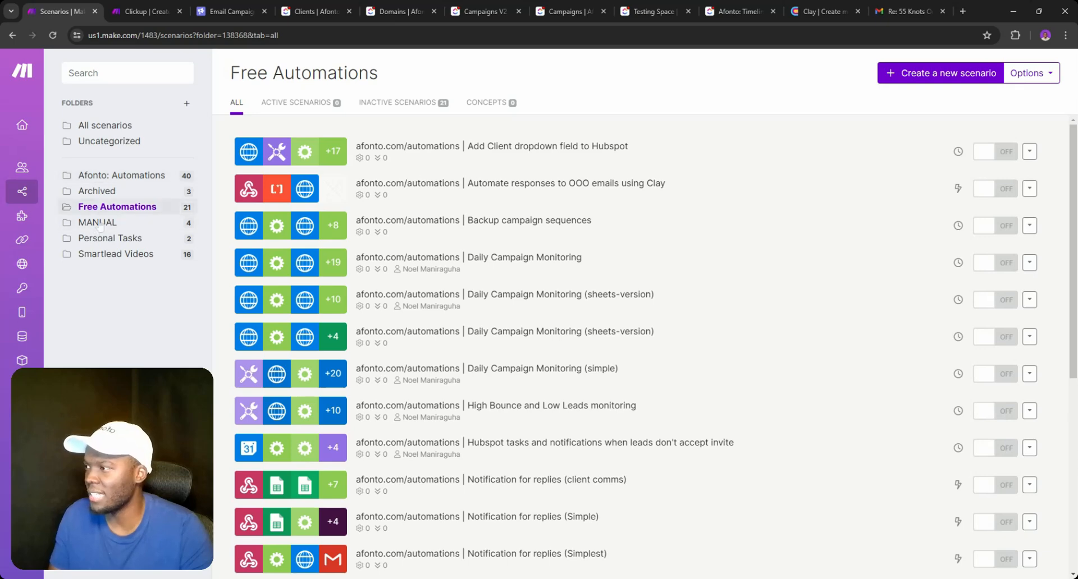
pyautogui.click(118, 177)
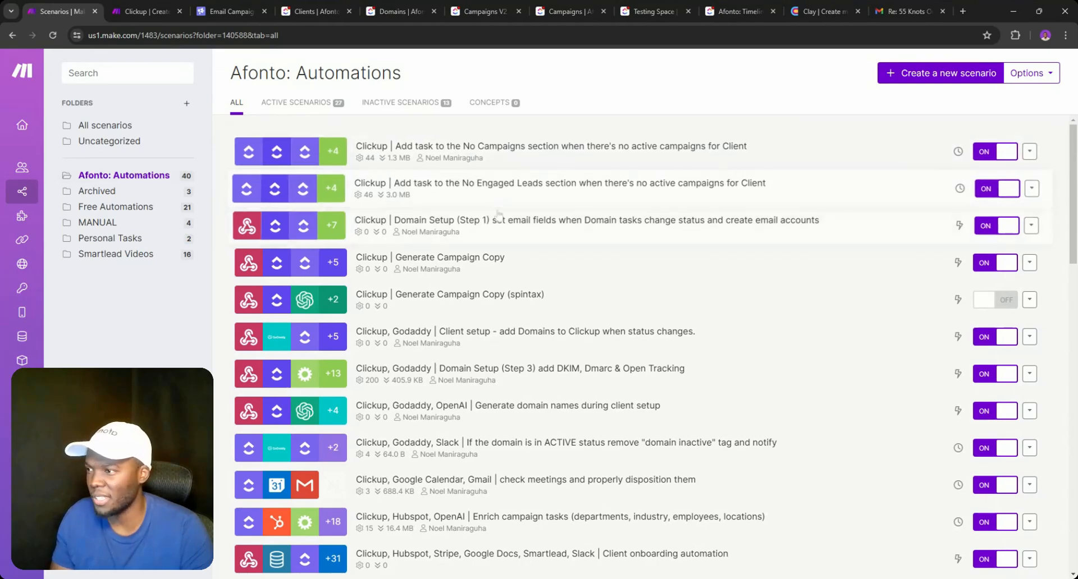
pyautogui.scroll(-18, 498, 212)
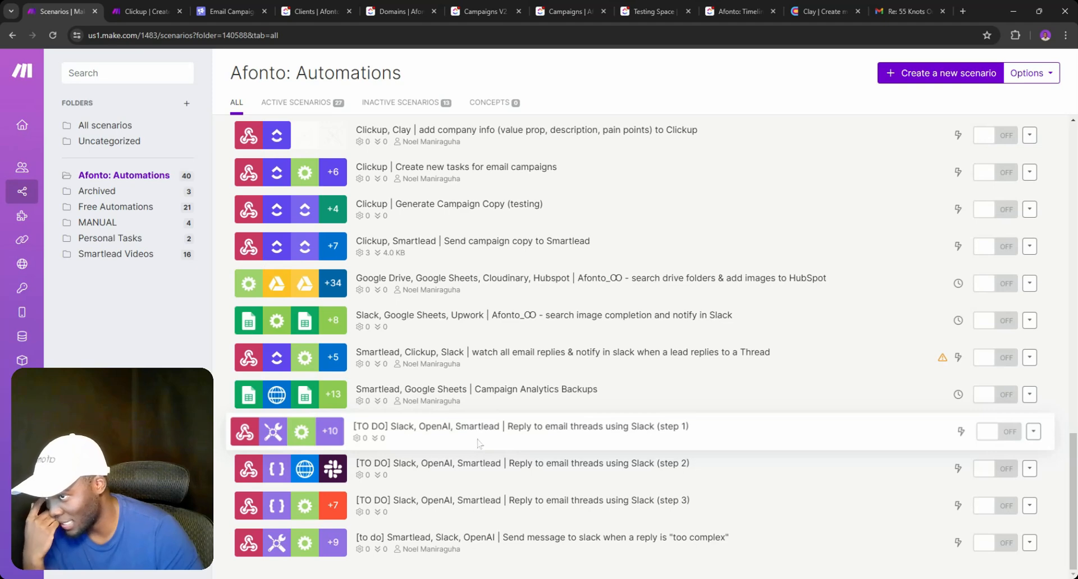
# - Open the three [TO DO] Reply to email threads using Slack scenarios in separate tabs and close the Clickup scenario's tab
pyautogui.middleClick(558, 297)
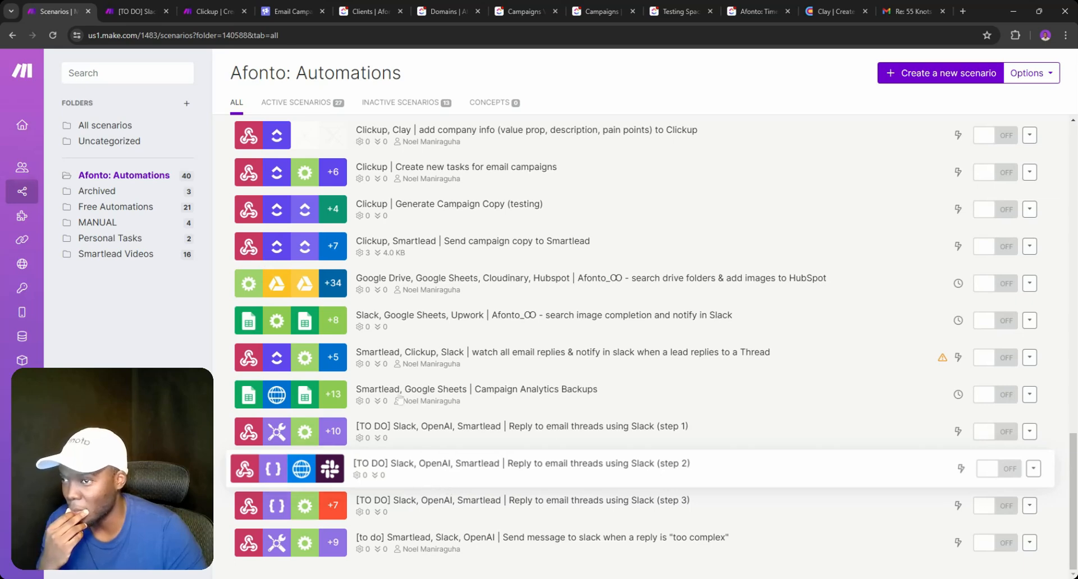
pyautogui.click(216, 11)
pyautogui.click(245, 11)
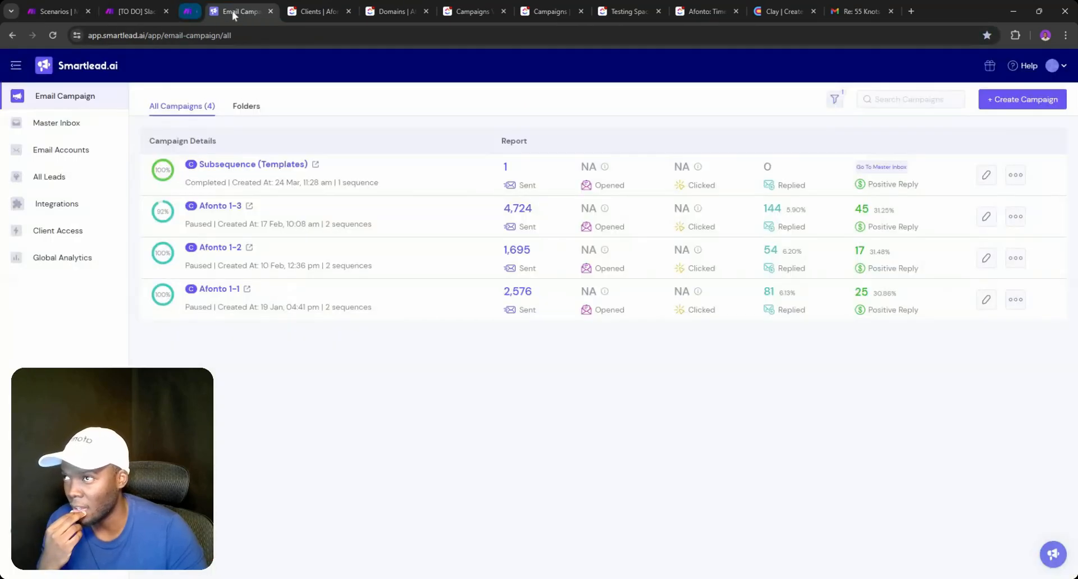
pyautogui.click(56, 11)
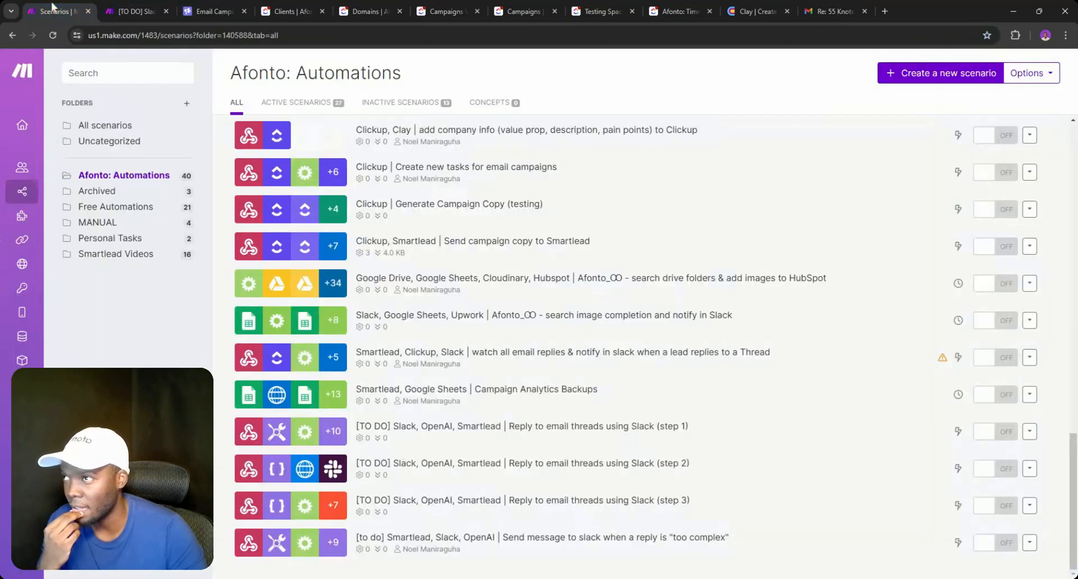
pyautogui.middleClick(585, 470)
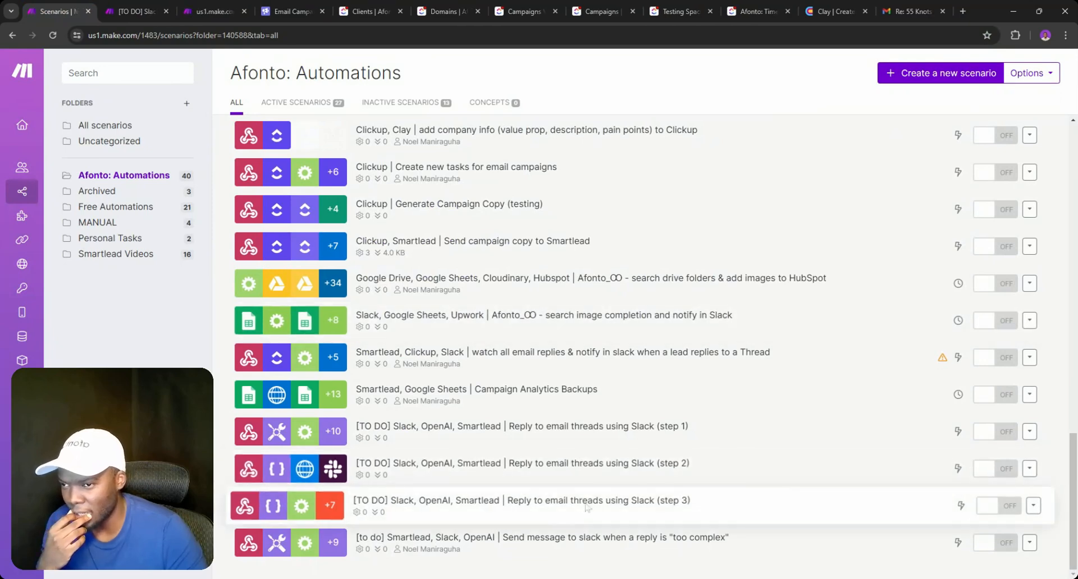
pyautogui.middleClick(638, 361)
# - Examine the diagrams of the Reply to email threads using Slack scenarios for steps 1, 2 and 3
pyautogui.click(140, 18)
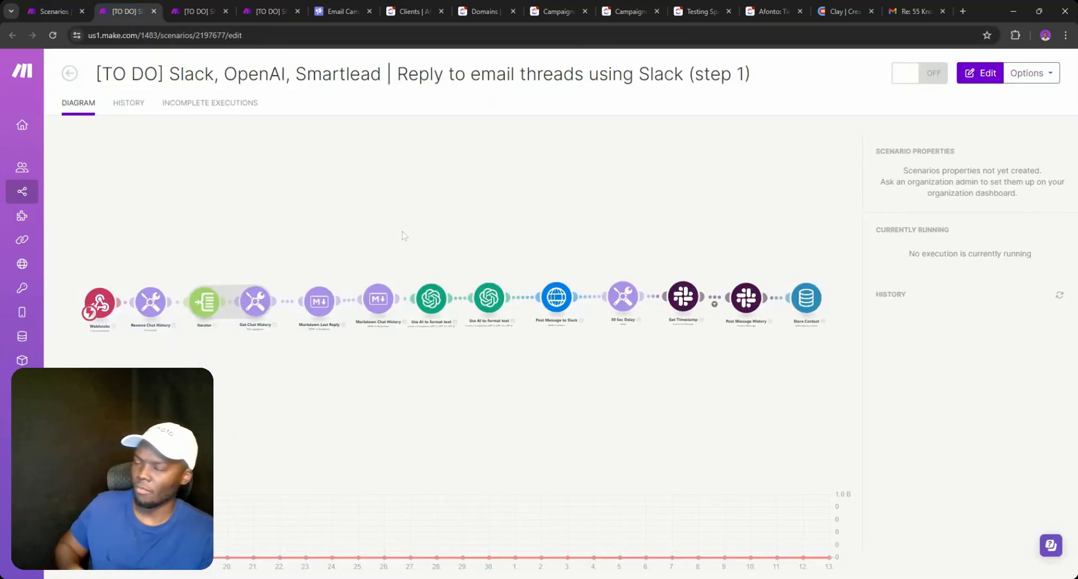
pyautogui.click(195, 11)
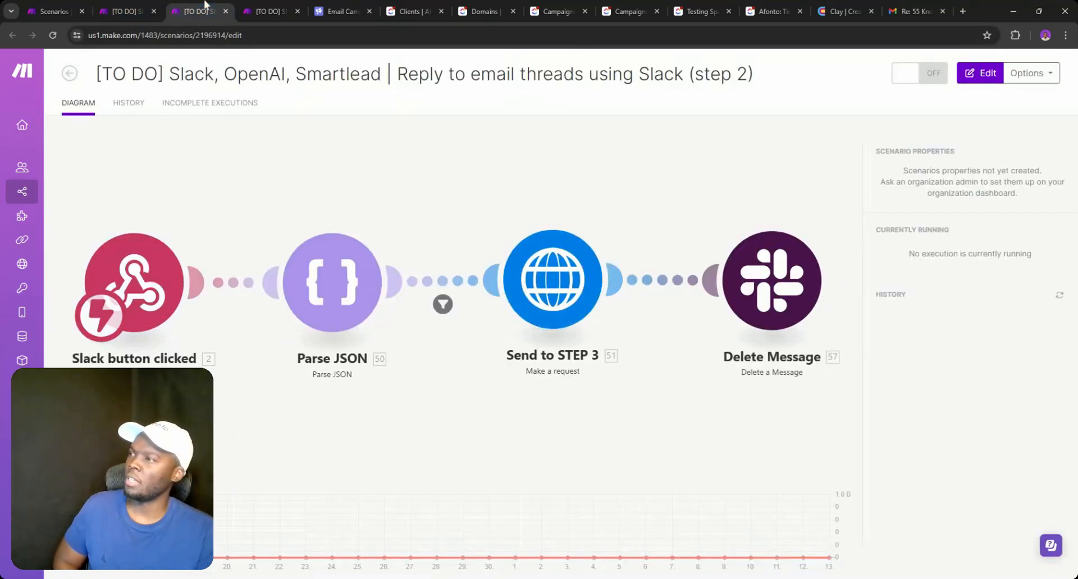
pyautogui.click(267, 12)
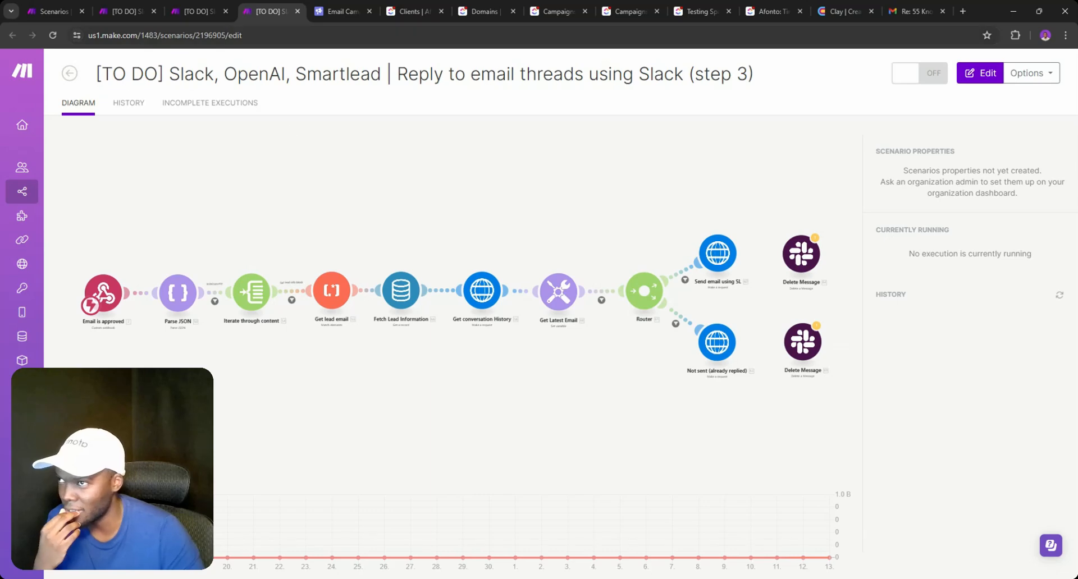
pyautogui.click(130, 7)
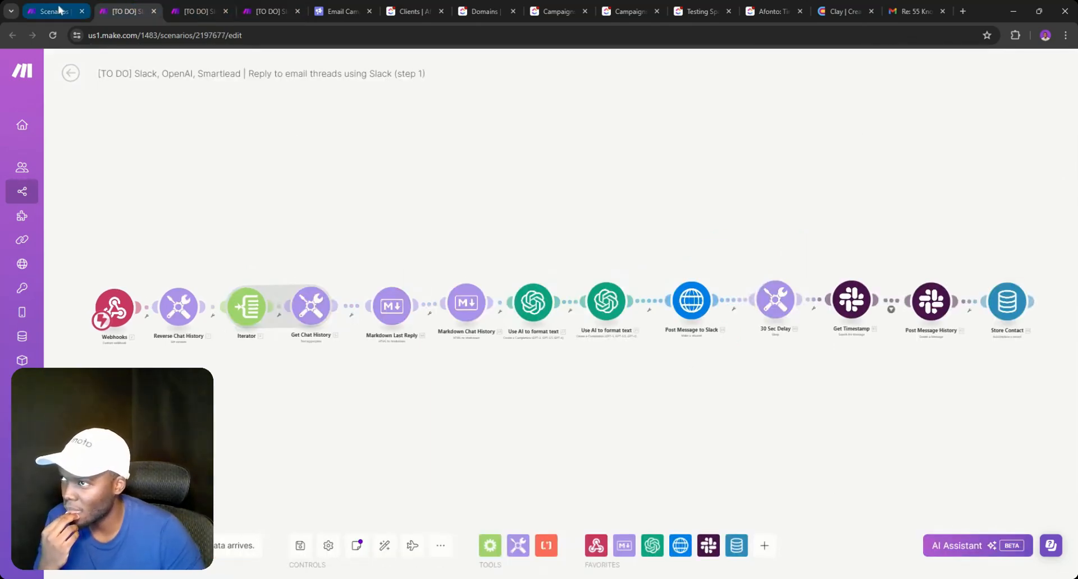
pyautogui.click(184, 14)
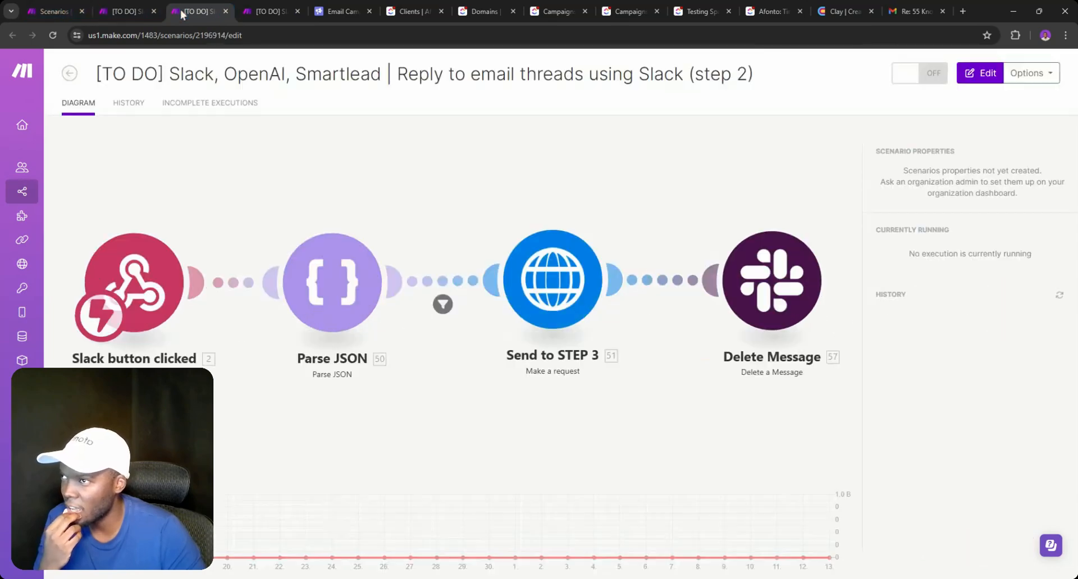
pyautogui.click(138, 14)
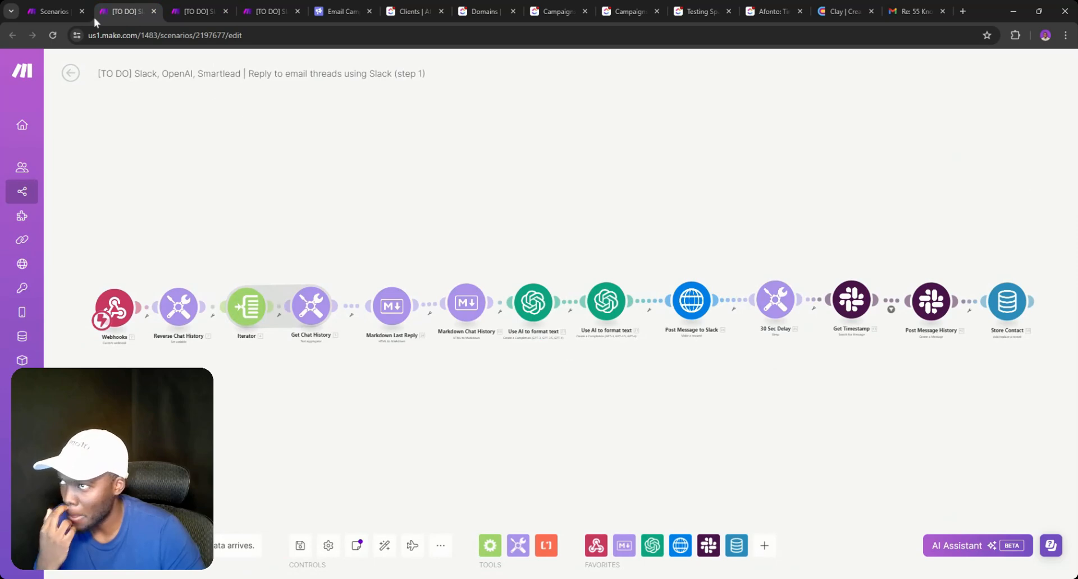
# - Copy the "afonto.com/automations |" prefix from the name of the Hubspot tasks and notifications scenario in the Free Automations folder
pyautogui.click(59, 11)
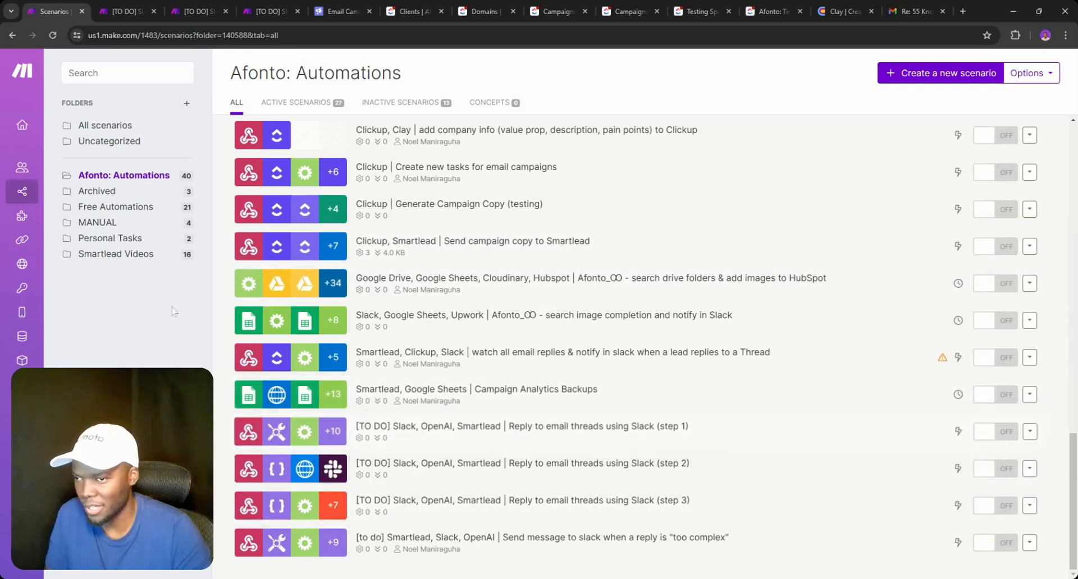
pyautogui.click(129, 207)
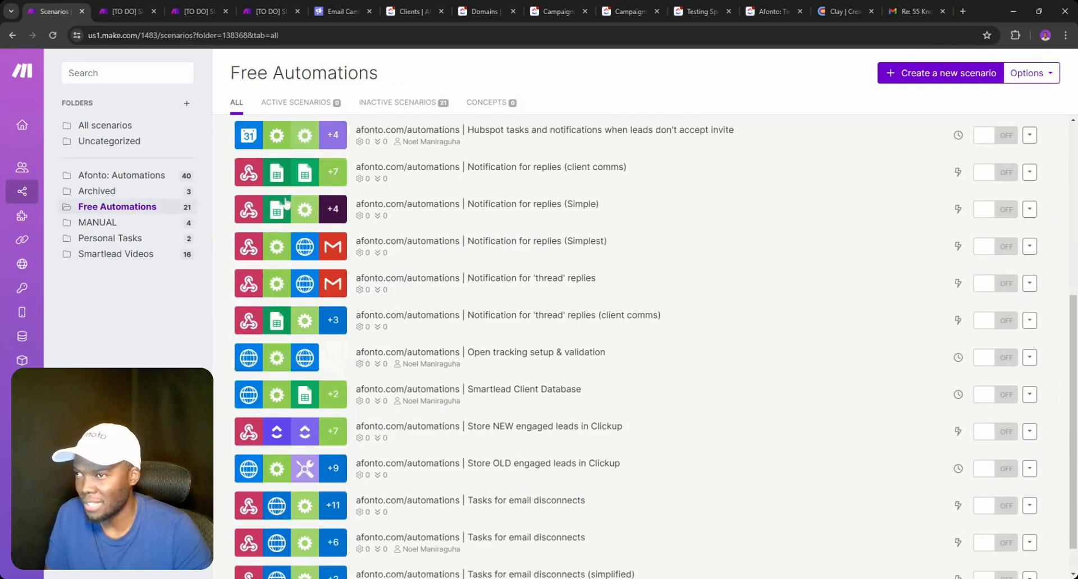
pyautogui.click(590, 138)
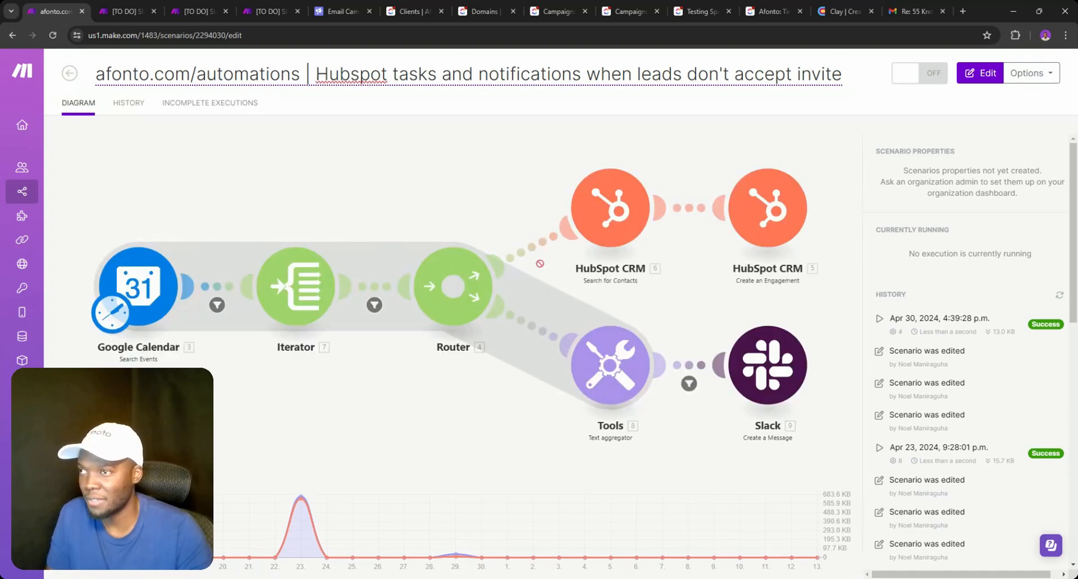
pyautogui.moveTo(149, 74); pyautogui.dragTo(122, 74)
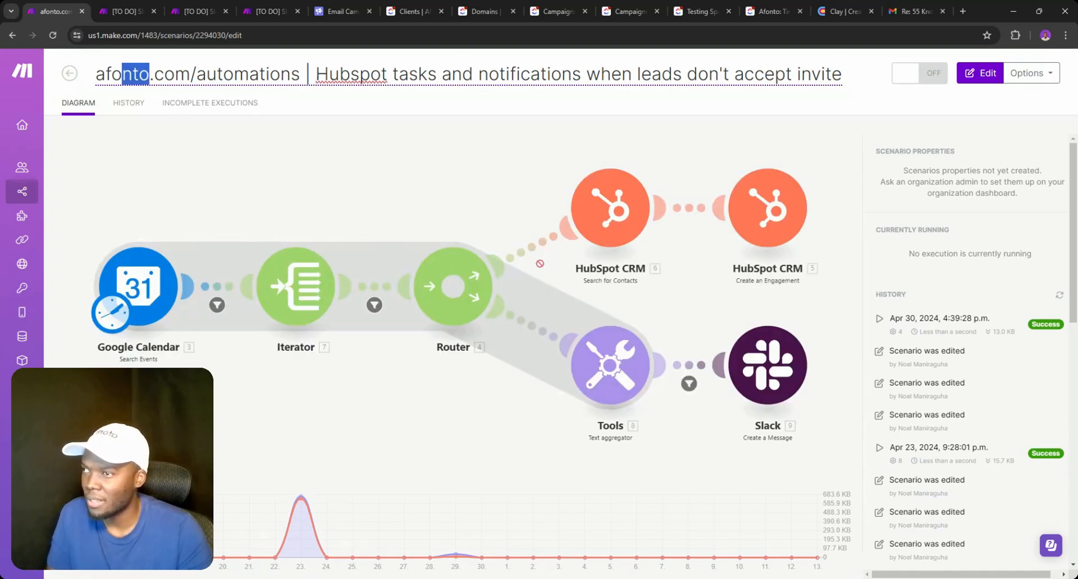
pyautogui.moveTo(316, 73); pyautogui.dragTo(88, 79)
pyautogui.hotkey('ctrl', 'c')
pyautogui.click(70, 73)
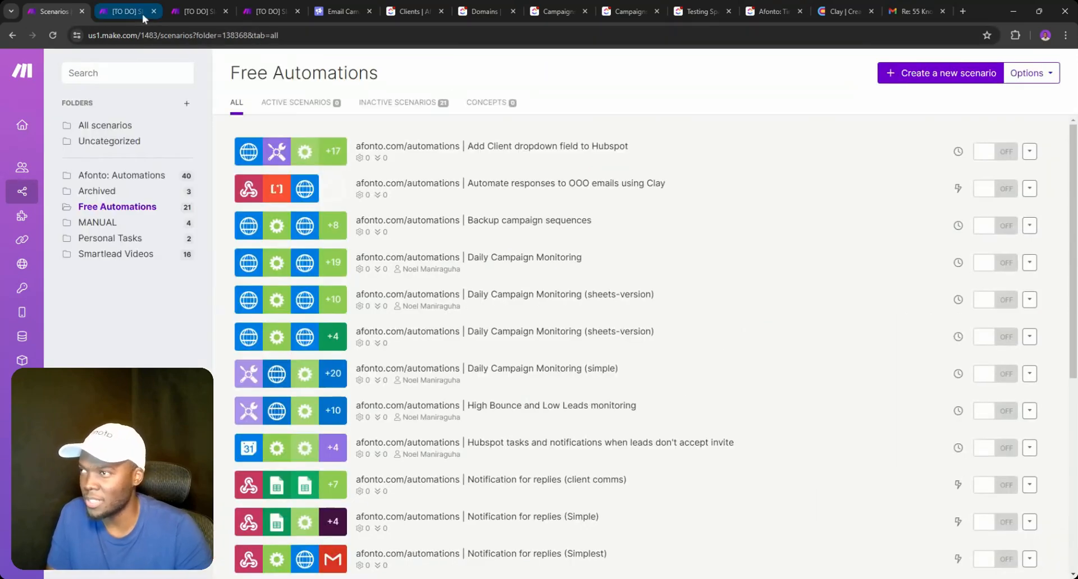
# - Go through the three open Slack reply scenario tabs once more, from step 1 to step 3
pyautogui.click(143, 13)
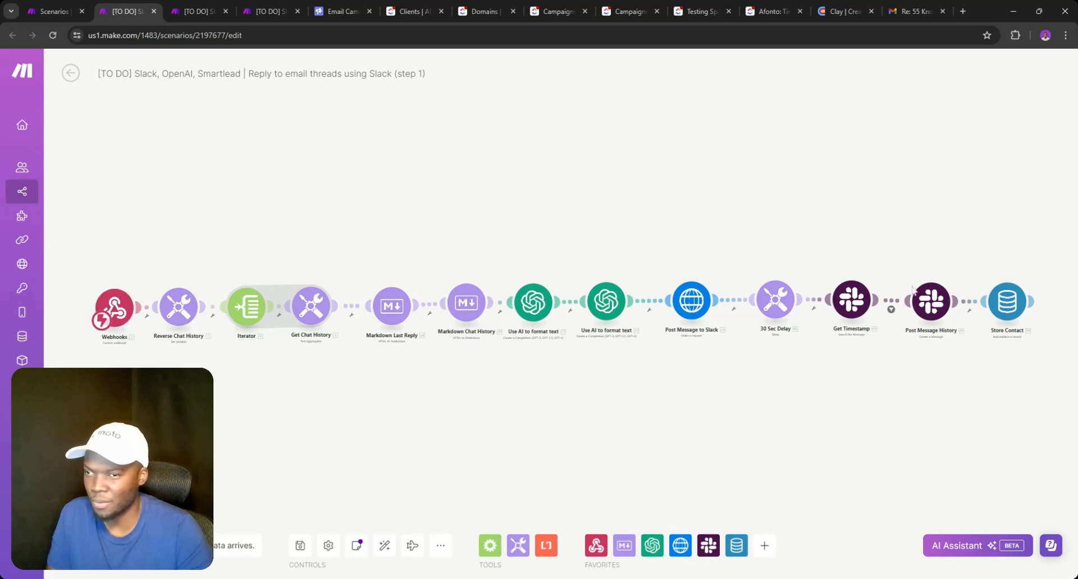
pyautogui.hotkey('ctrl', 'Tab')
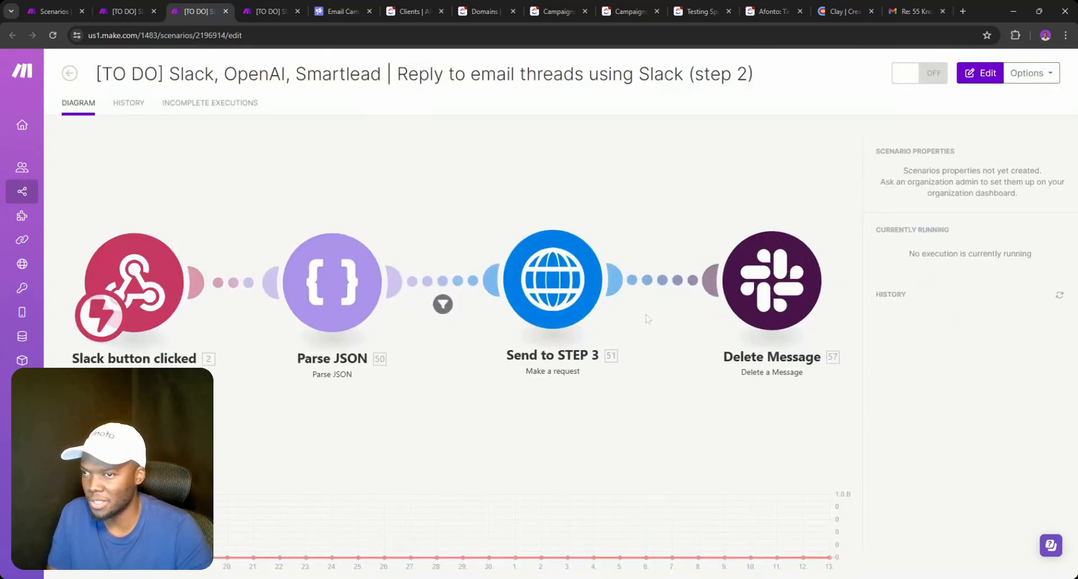
pyautogui.click(284, 8)
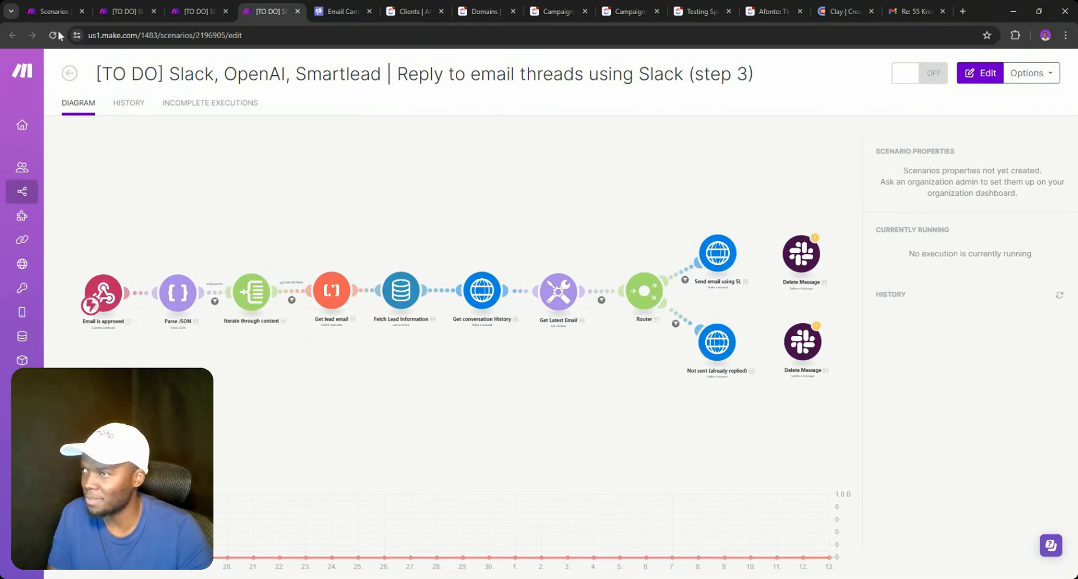
# - Return to the Free Automations folder and look through how its scenarios are named
pyautogui.click(58, 13)
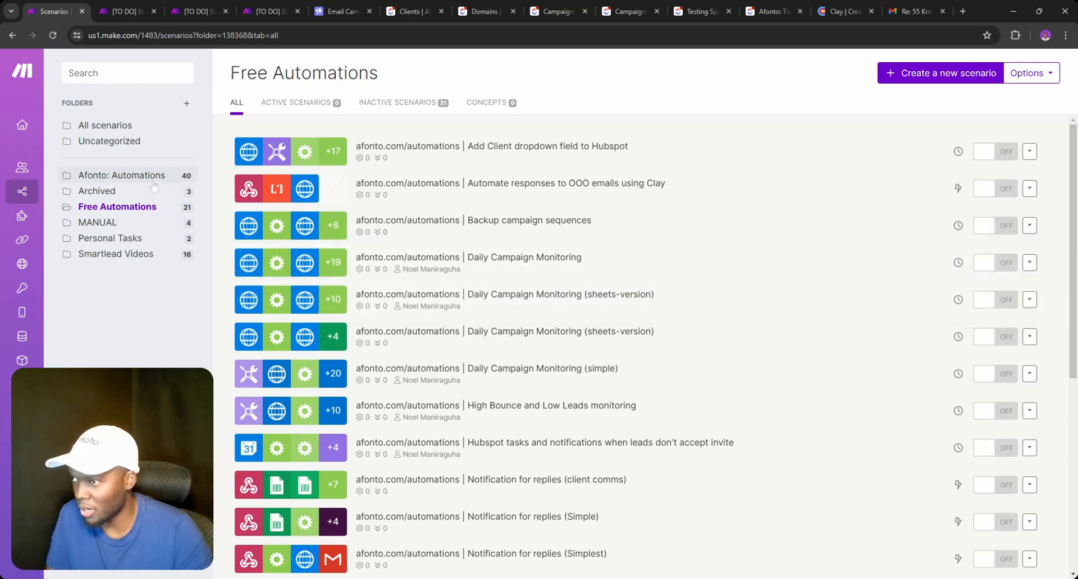
pyautogui.scroll(-6, 468, 410)
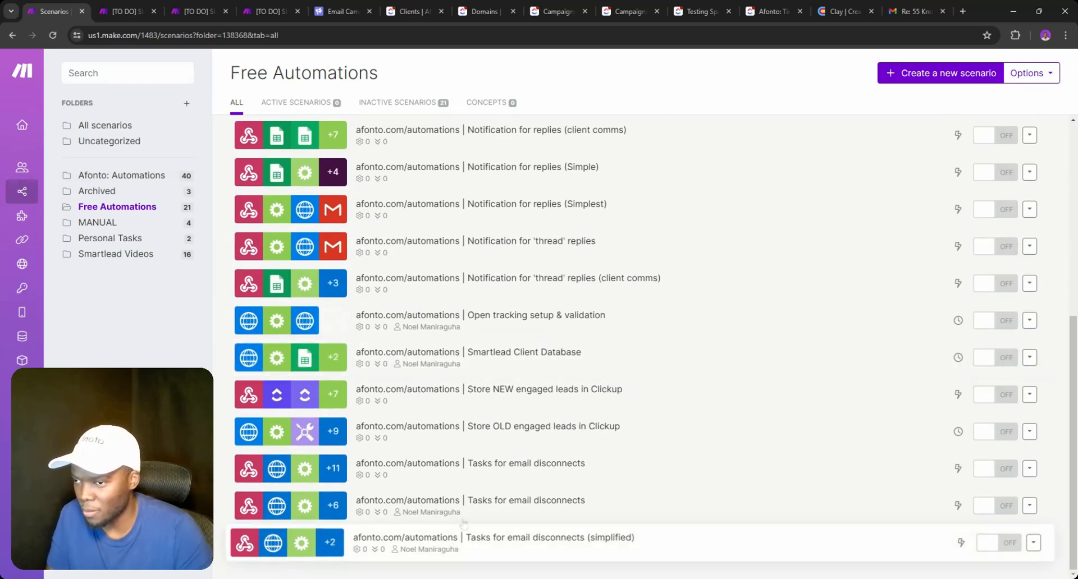
pyautogui.scroll(3, 468, 409)
pyautogui.scroll(-3, 399, 420)
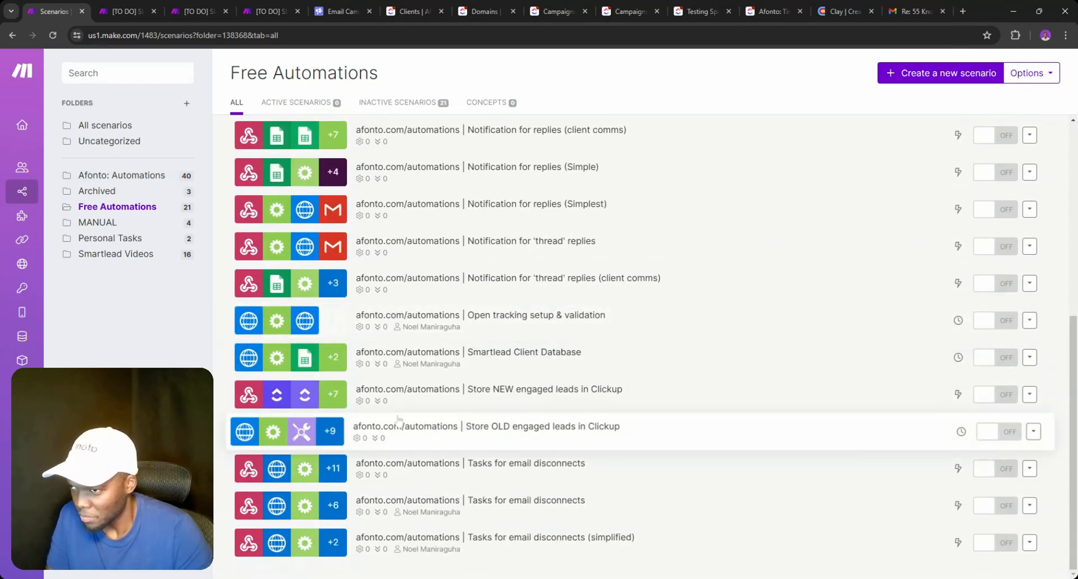
pyautogui.scroll(1, 393, 353)
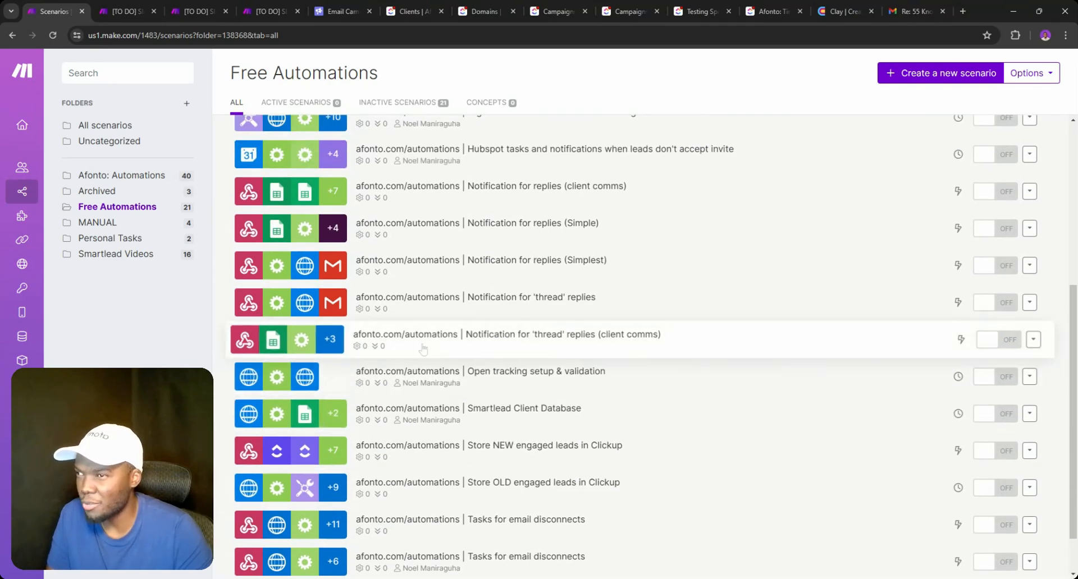
# - Open the step 1 Reply to email threads using Slack scenario from the Afonto: Automations folder
pyautogui.click(143, 179)
pyautogui.scroll(-8, 548, 397)
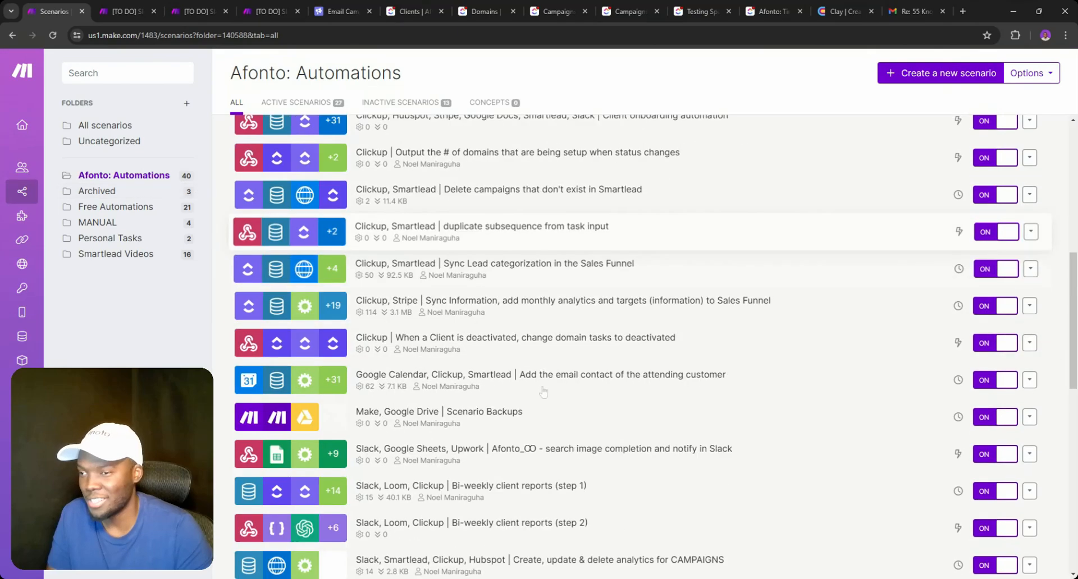
pyautogui.scroll(-1, 547, 398)
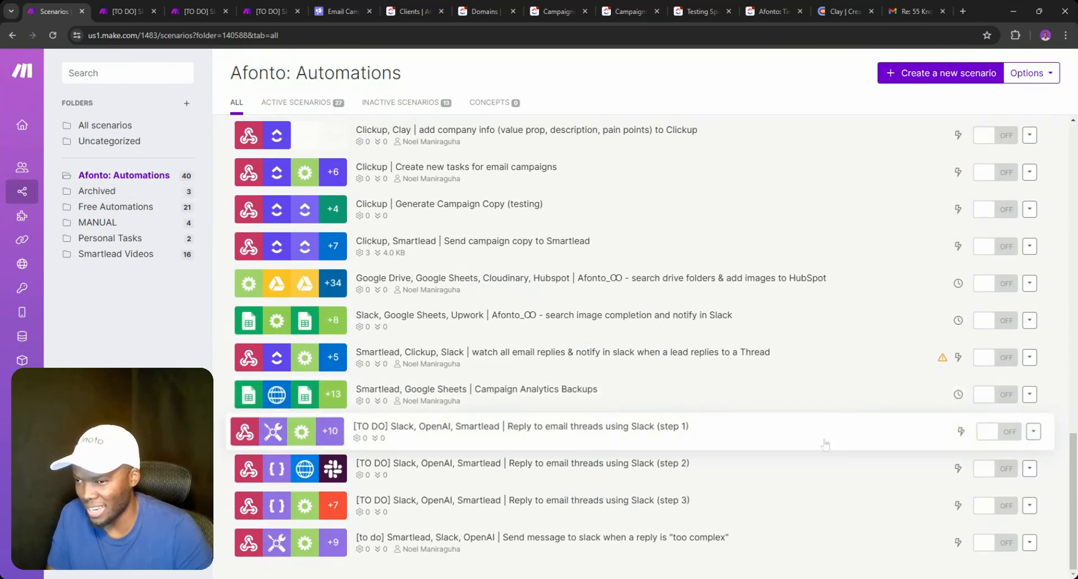
pyautogui.click(871, 441)
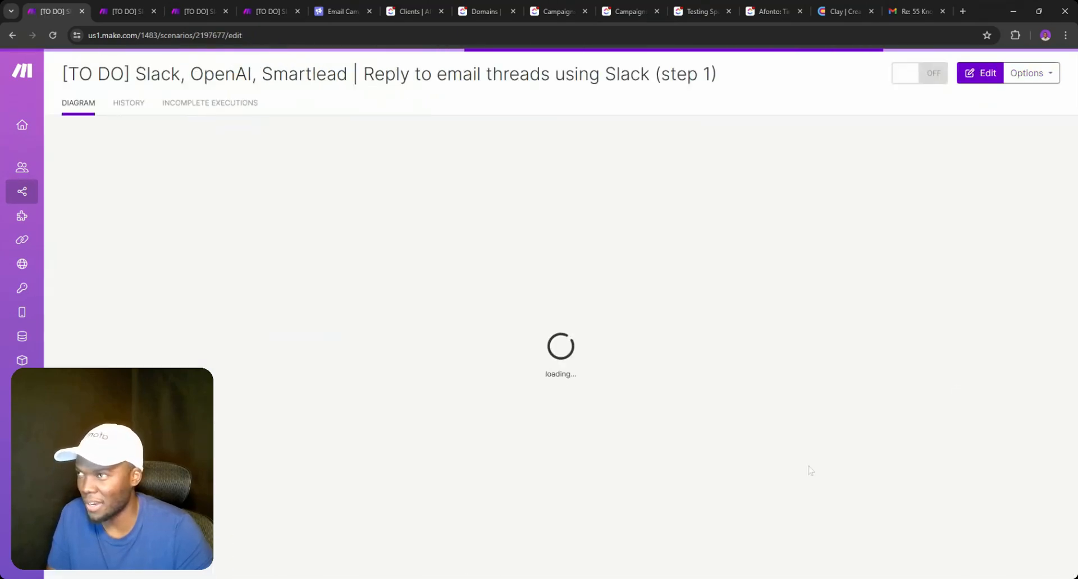
# - Replace the [TO DO] prefix of the step 1 Slack reply scenario's name with "afonto.com/automations |"
pyautogui.click(128, 12)
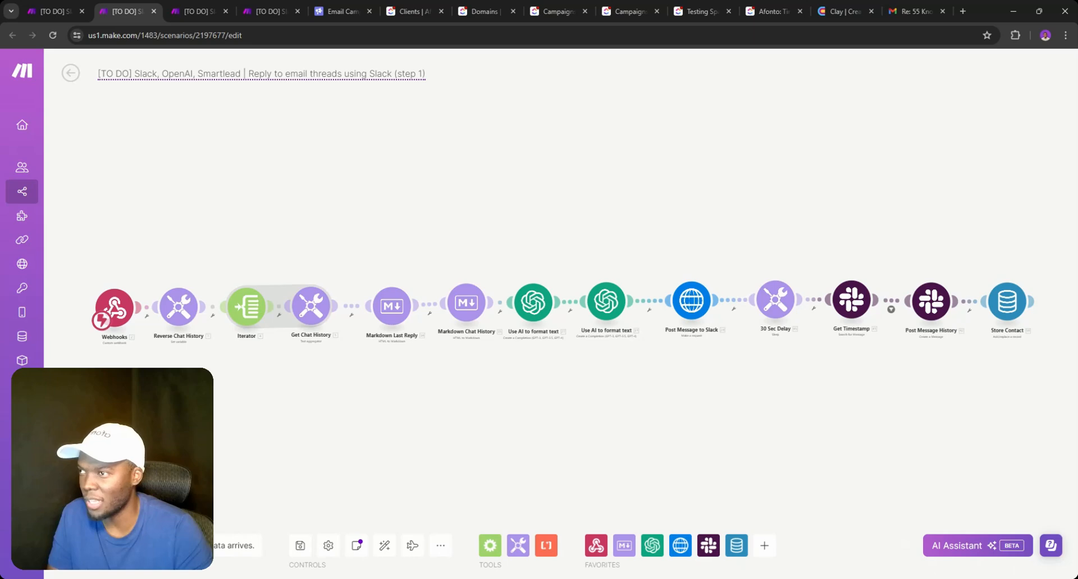
pyautogui.click(128, 74)
pyautogui.press('BackSpace')
pyautogui.press('BackSpace')
pyautogui.press('BackSpace')
pyautogui.press('BackSpace')
pyautogui.press('BackSpace')
pyautogui.press('BackSpace')
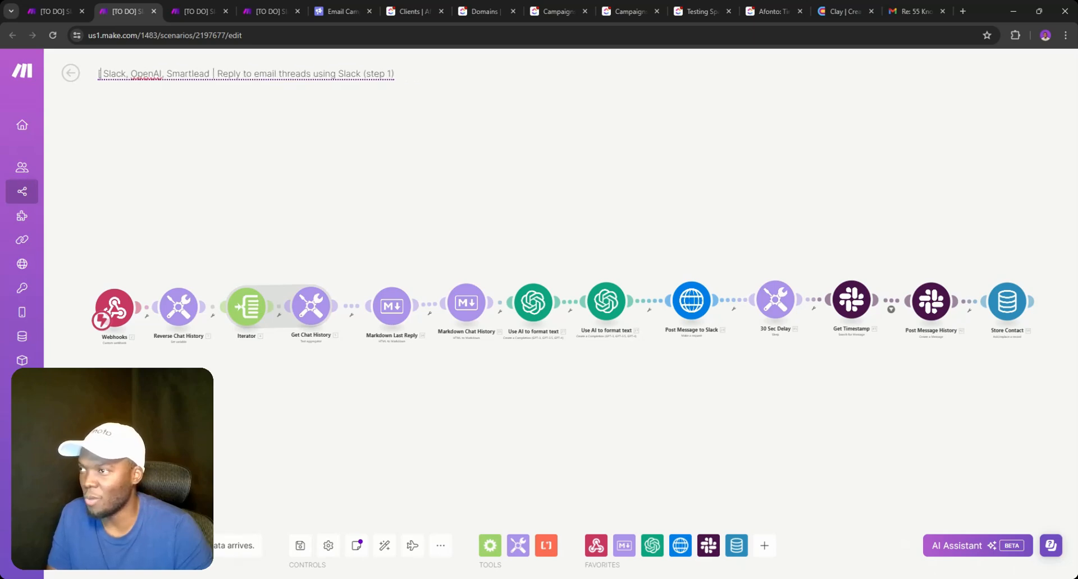
pyautogui.press('Delete')
pyautogui.hotkey('ctrl', 'v')
pyautogui.press('Return')
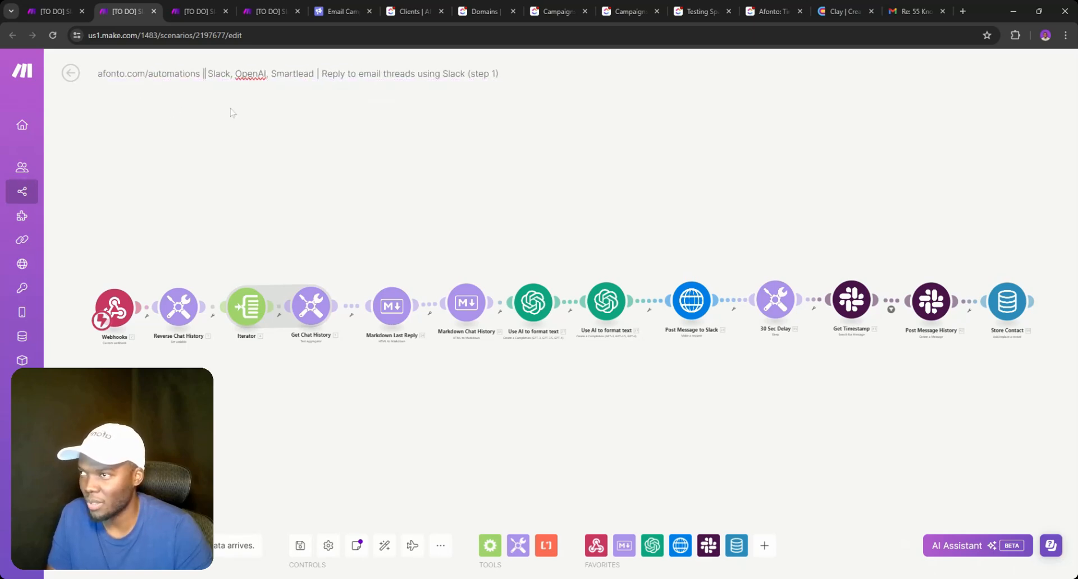
pyautogui.press('BackSpace')
# - Rename the step 2 Slack reply scenario so "afonto.com/automations |" replaces its [TO DO] prefix
pyautogui.hotkey('ctrl', 'Tab')
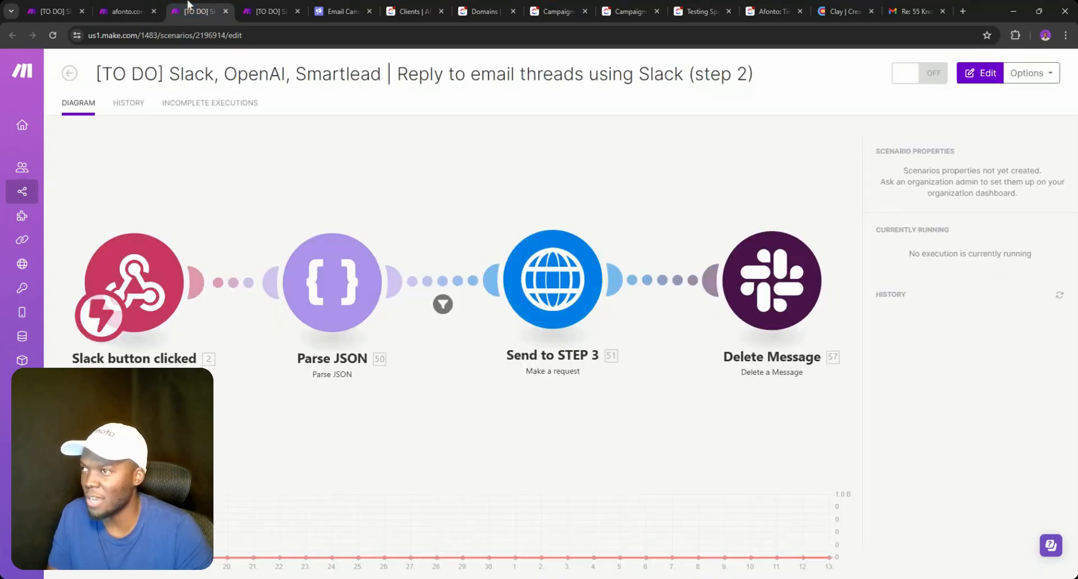
pyautogui.press('BackSpace')
pyautogui.press('BackSpace')
pyautogui.press('BackSpace')
pyautogui.press('BackSpace')
pyautogui.press('BackSpace')
pyautogui.press('BackSpace')
pyautogui.press('BackSpace')
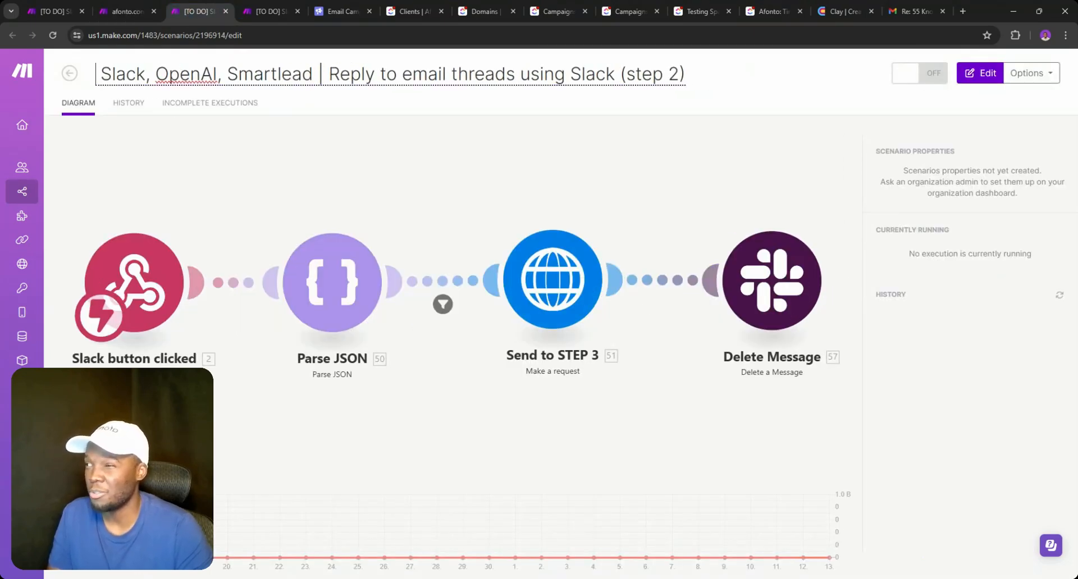
pyautogui.hotkey('ctrl', 'v')
pyautogui.press('Return')
# - Rename the step 3 Slack reply scenario, putting "afonto.com/automations |" in place of [TO DO]
pyautogui.hotkey('ctrl', 'Tab')
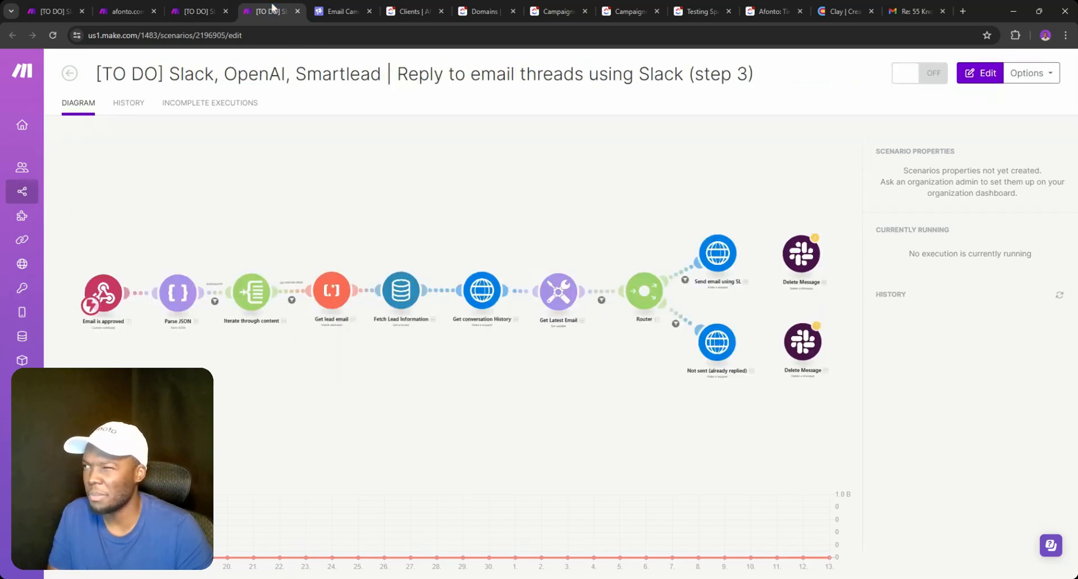
pyautogui.press('BackSpace')
pyautogui.press('BackSpace')
pyautogui.press('BackSpace')
pyautogui.press('BackSpace')
pyautogui.press('BackSpace')
pyautogui.press('BackSpace')
pyautogui.press('BackSpace')
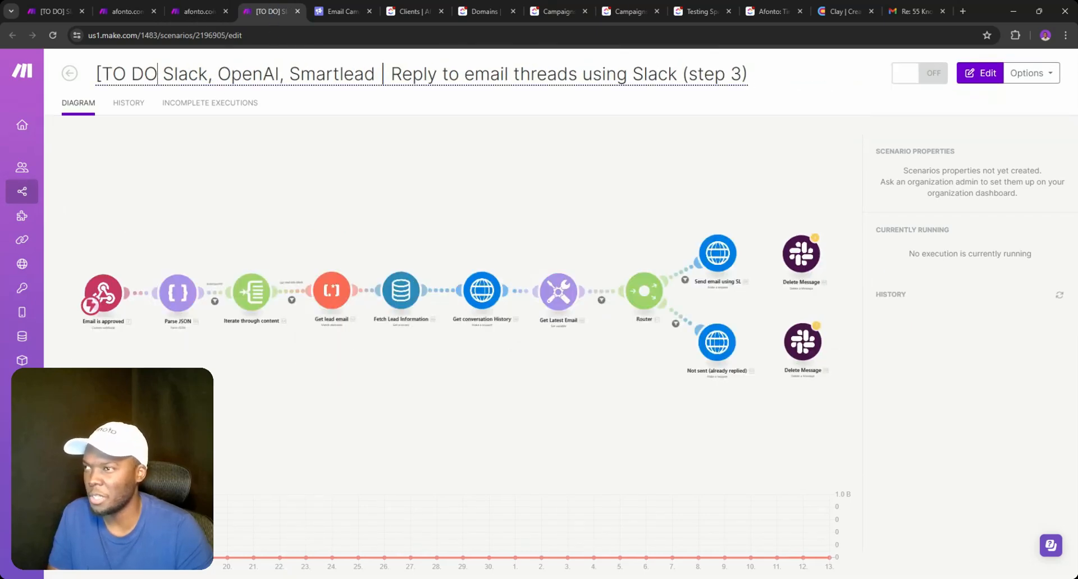
pyautogui.write('afonto.com/automations |')
pyautogui.press('Return')
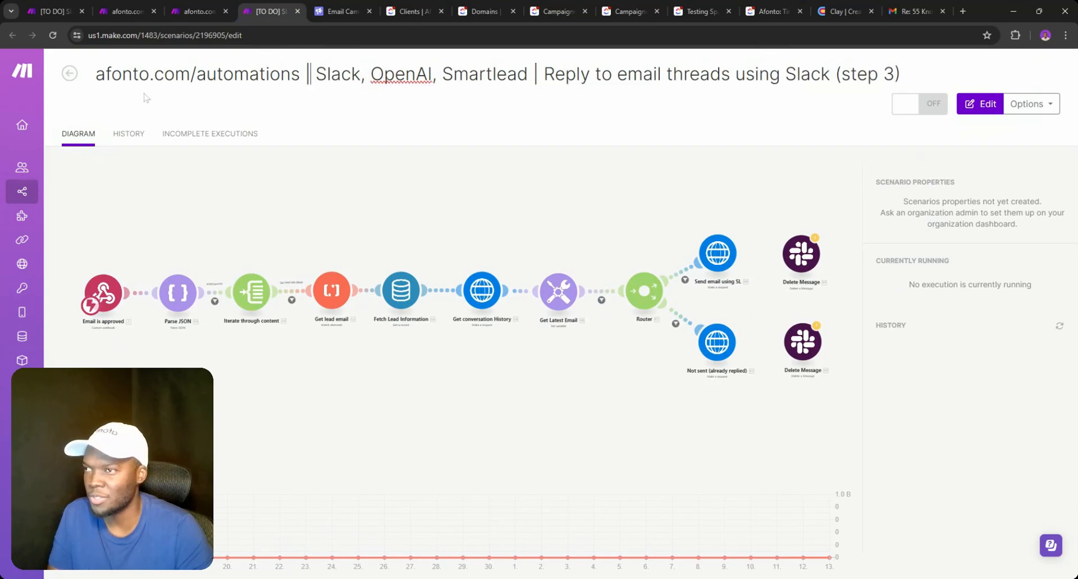
# - Move the three Reply to email threads using Slack scenarios from Afonto: Automations into the Free Automations folder
pyautogui.click(201, 5)
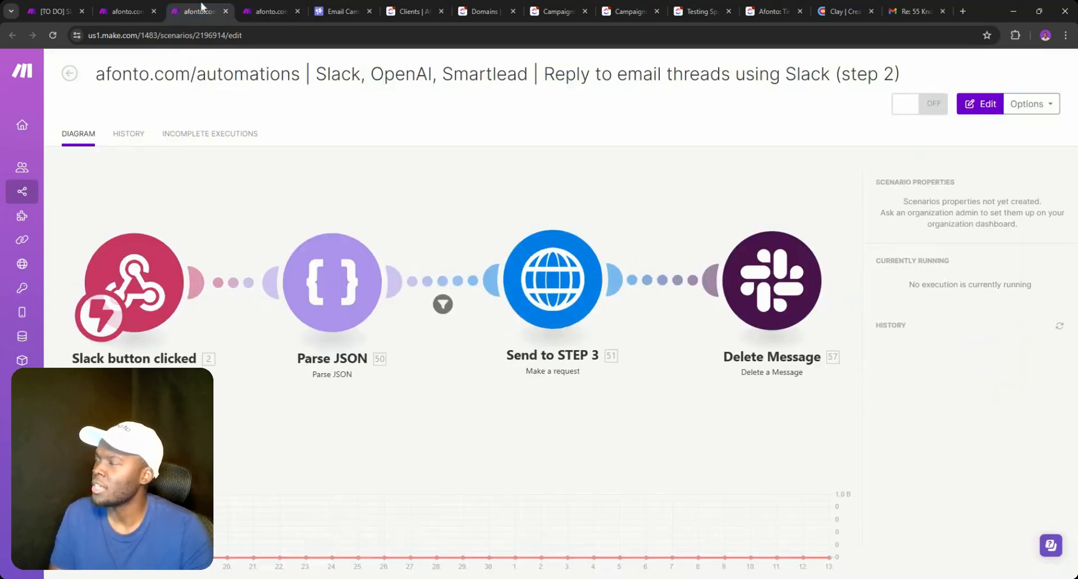
pyautogui.click(125, 12)
pyautogui.click(59, 11)
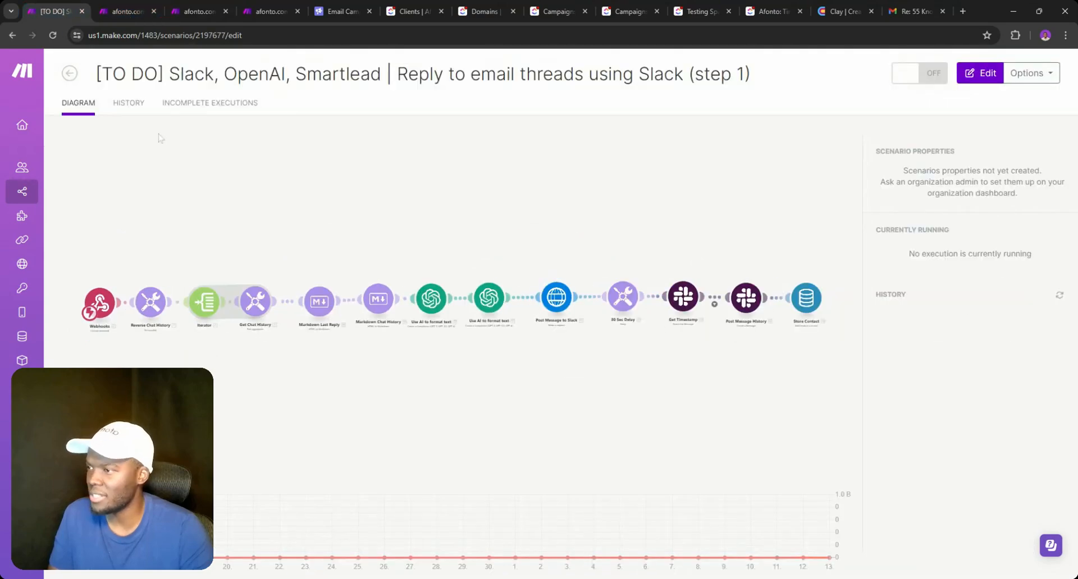
pyautogui.click(69, 73)
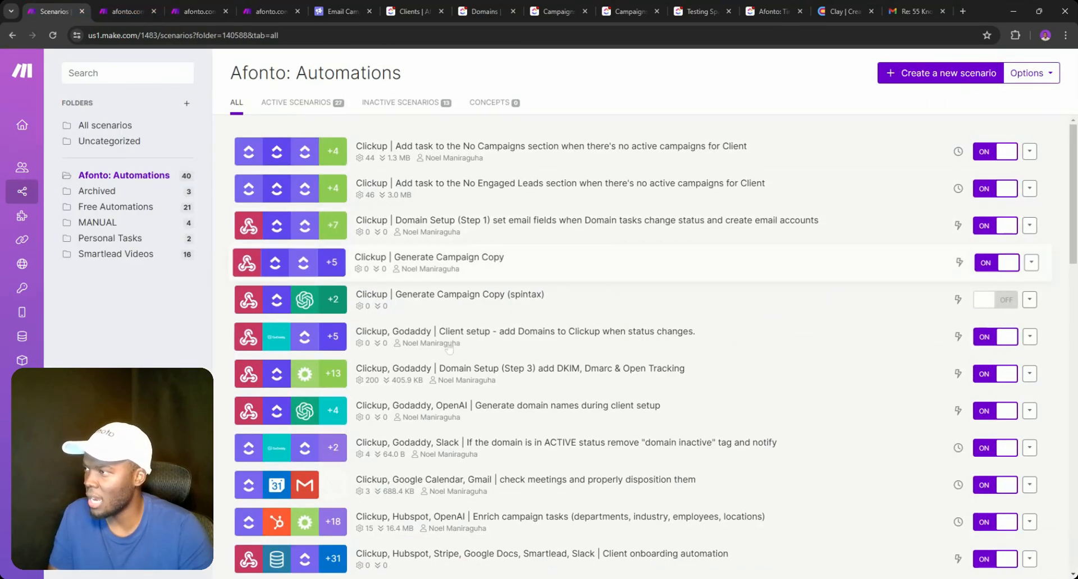
pyautogui.scroll(-15, 449, 348)
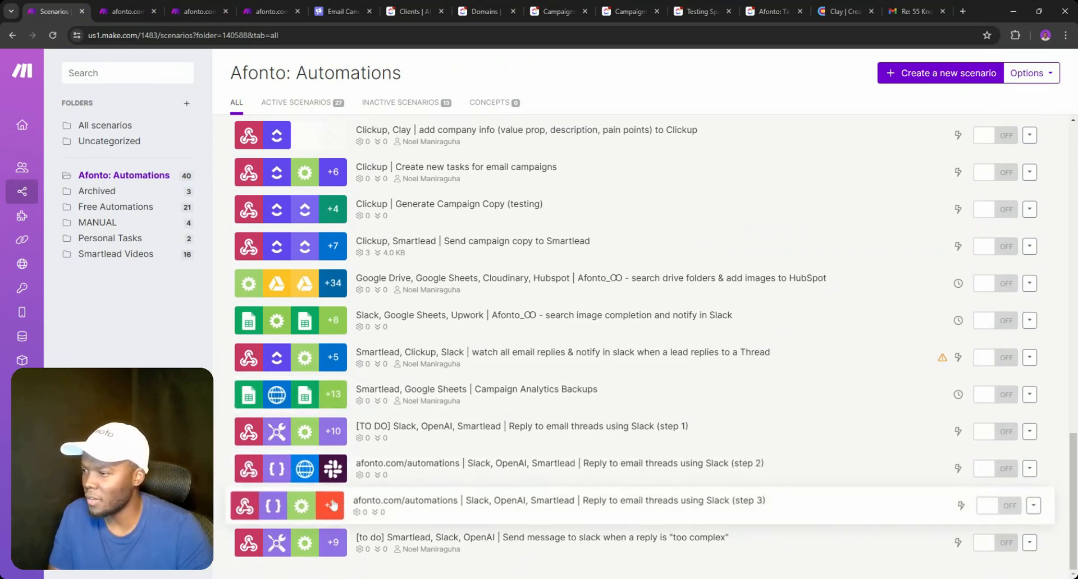
pyautogui.moveTo(333, 498); pyautogui.dragTo(129, 207)
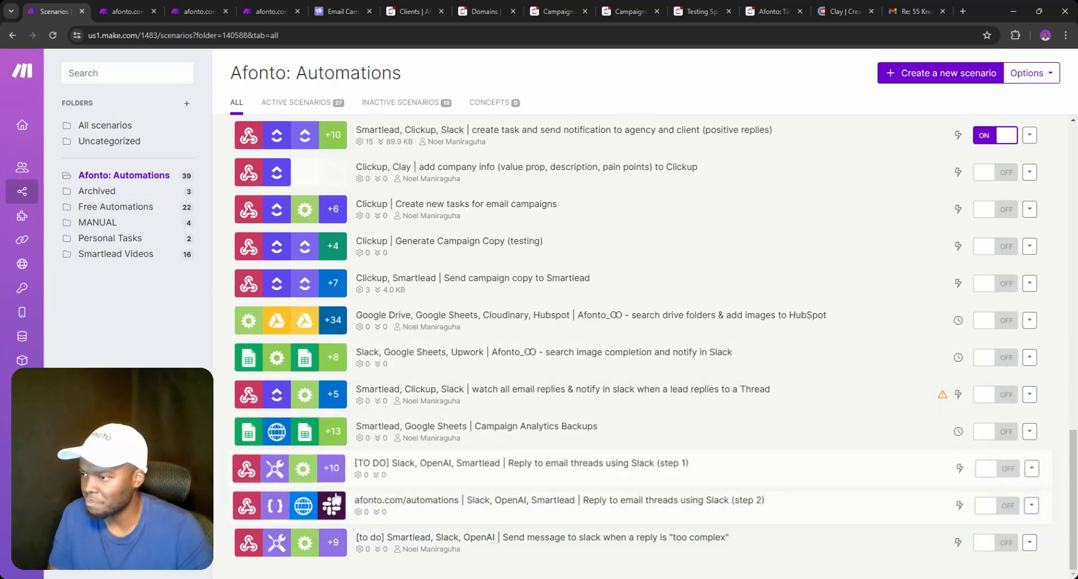
pyautogui.moveTo(332, 507); pyautogui.dragTo(129, 207)
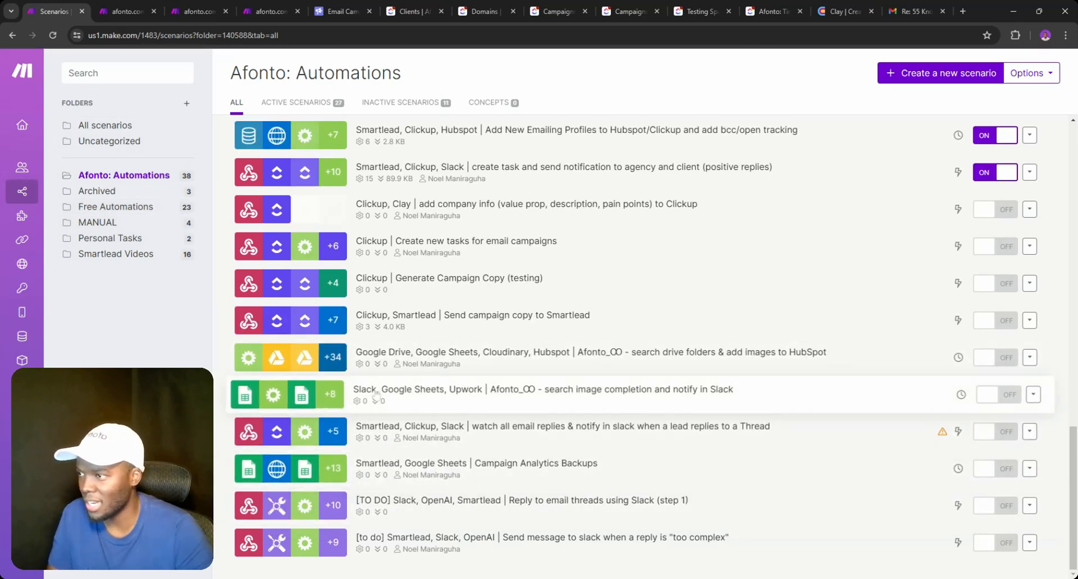
# - Open afonto.com/automations in a new browser tab and look through its list of automation pages
pyautogui.click(963, 11)
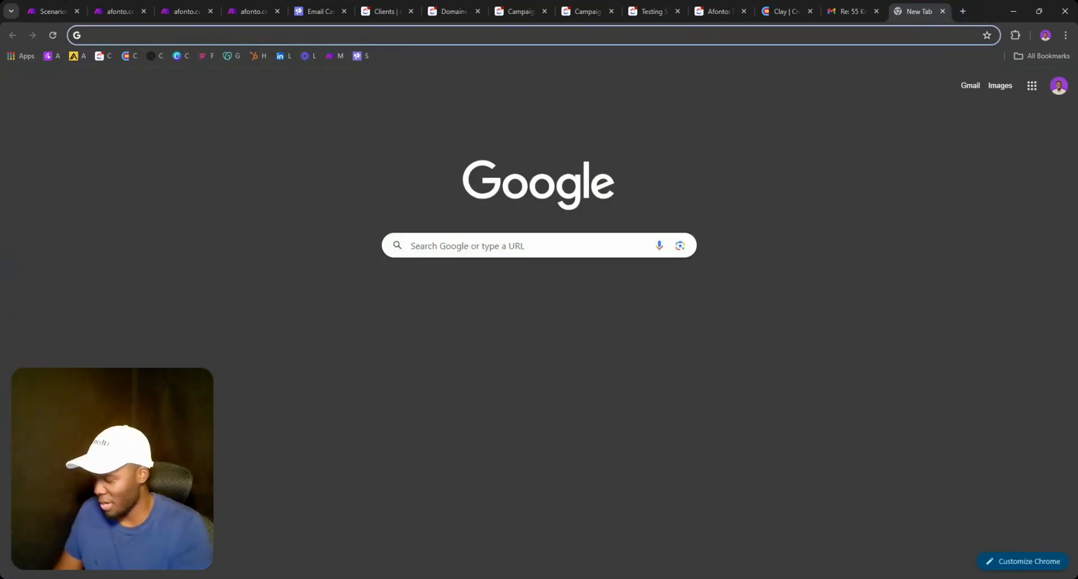
pyautogui.write('afonto.com')
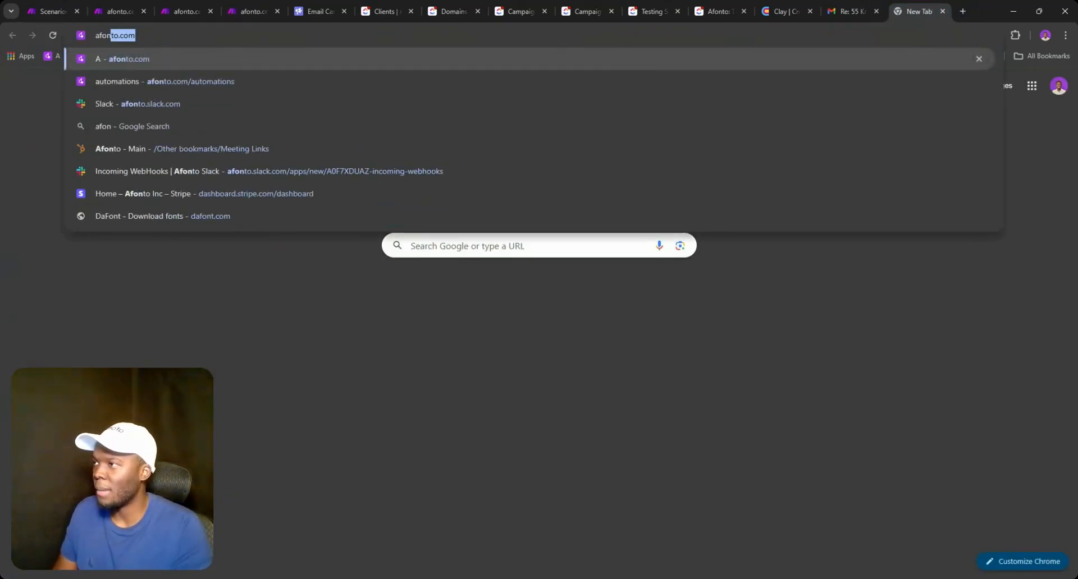
pyautogui.press('Down')
pyautogui.press('Return')
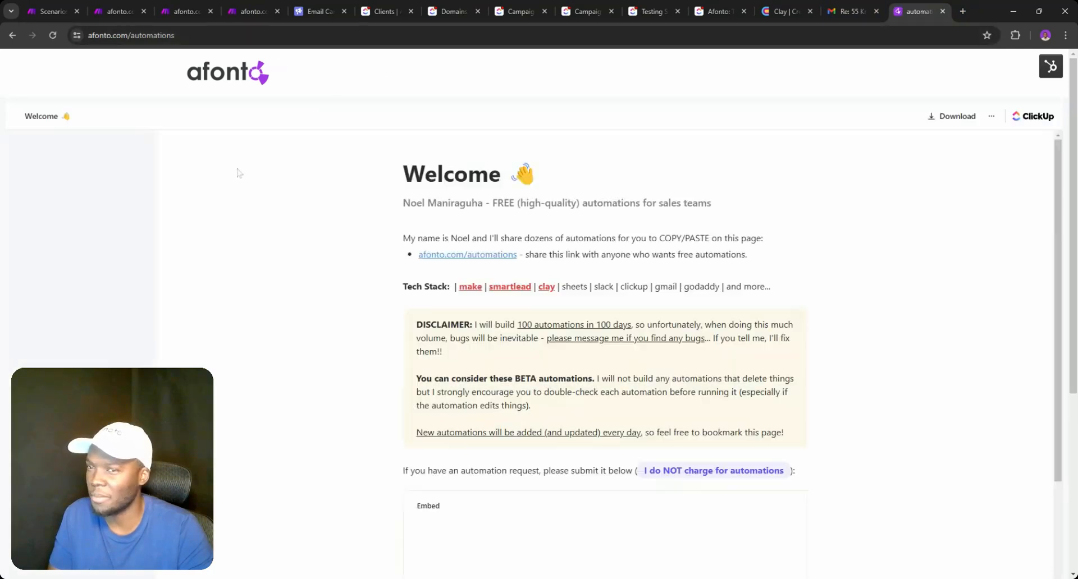
pyautogui.scroll(-10, 95, 234)
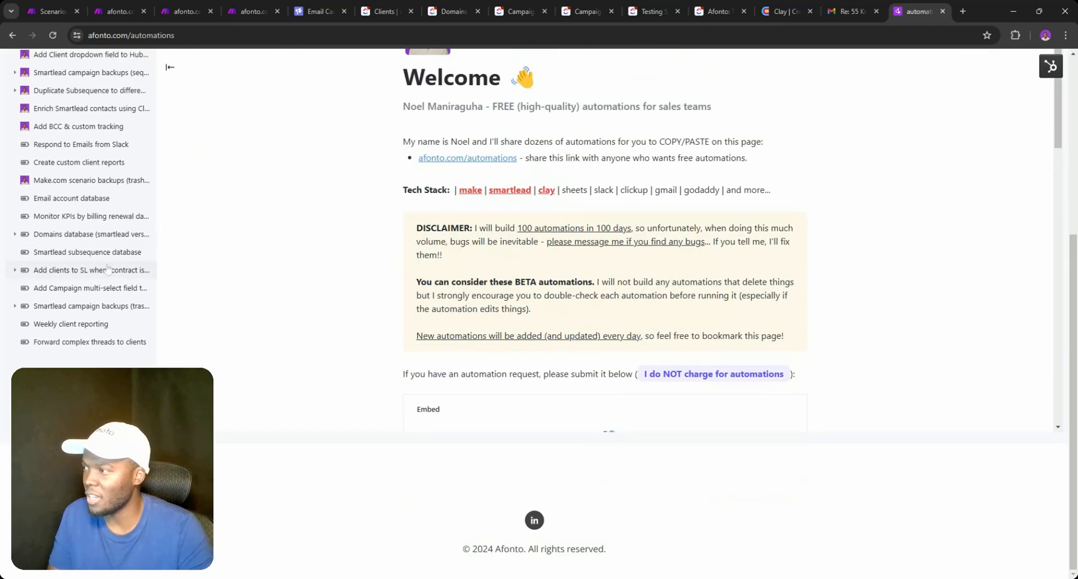
pyautogui.scroll(10, 107, 269)
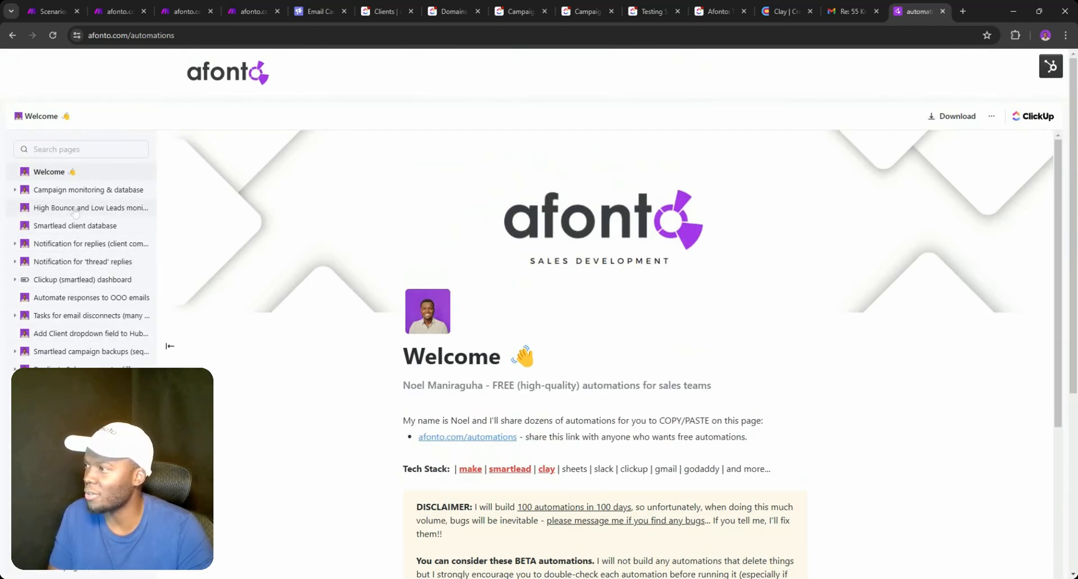
pyautogui.scroll(-10, 84, 284)
pyautogui.scroll(10, 77, 286)
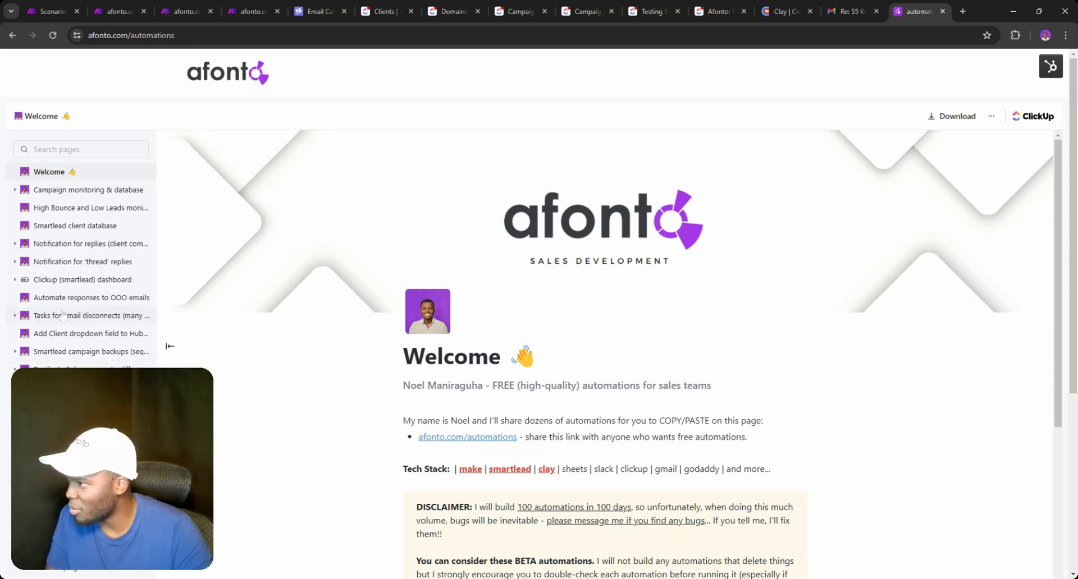
# - Open the Respond to Emails from Slack page and review its notice, video and remaining content
pyautogui.click(90, 369)
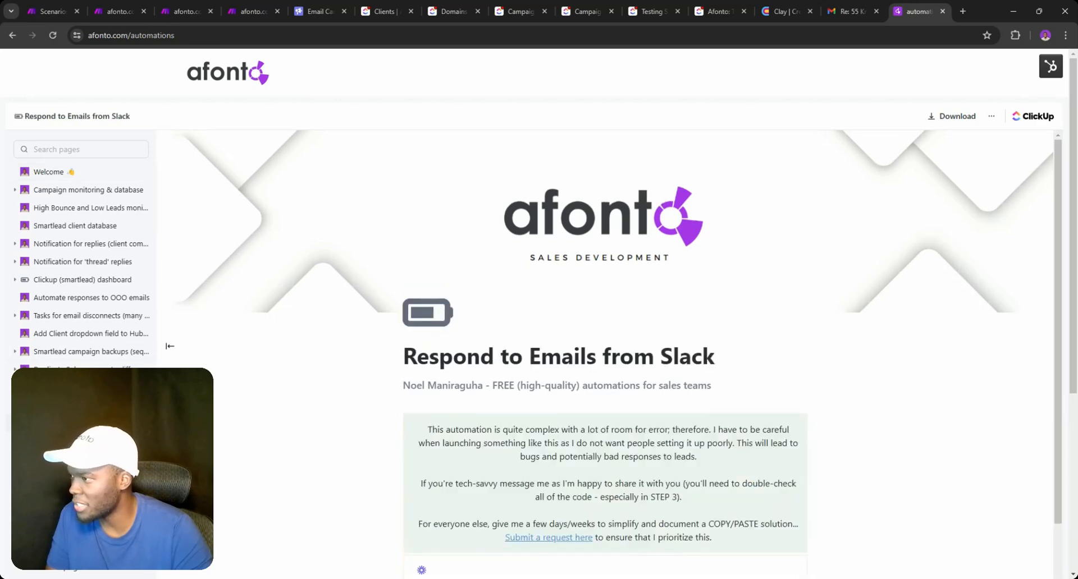
pyautogui.scroll(-3, 604, 354)
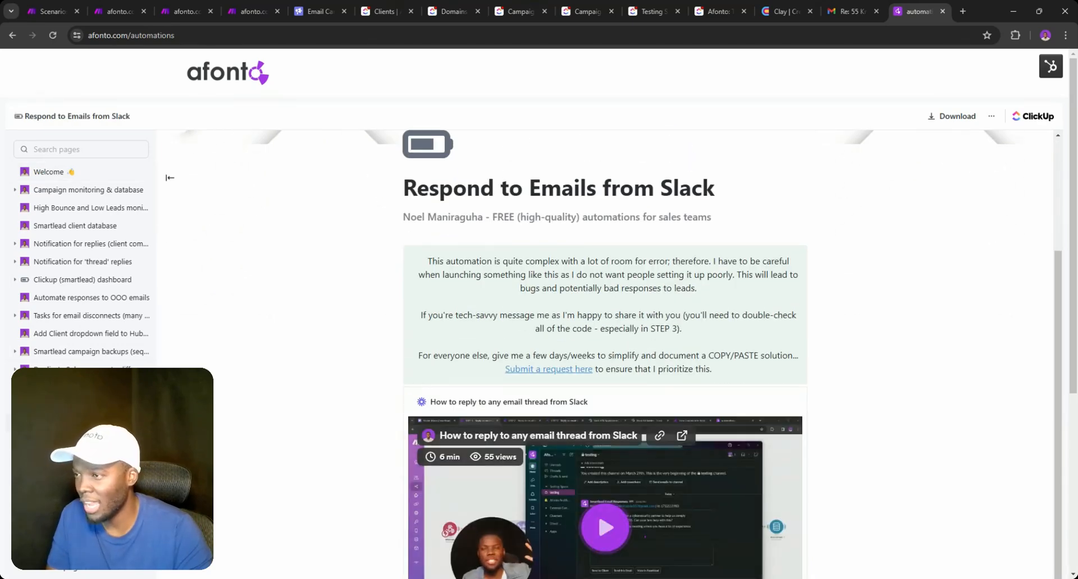
pyautogui.scroll(-1, 604, 353)
pyautogui.scroll(-5, 556, 333)
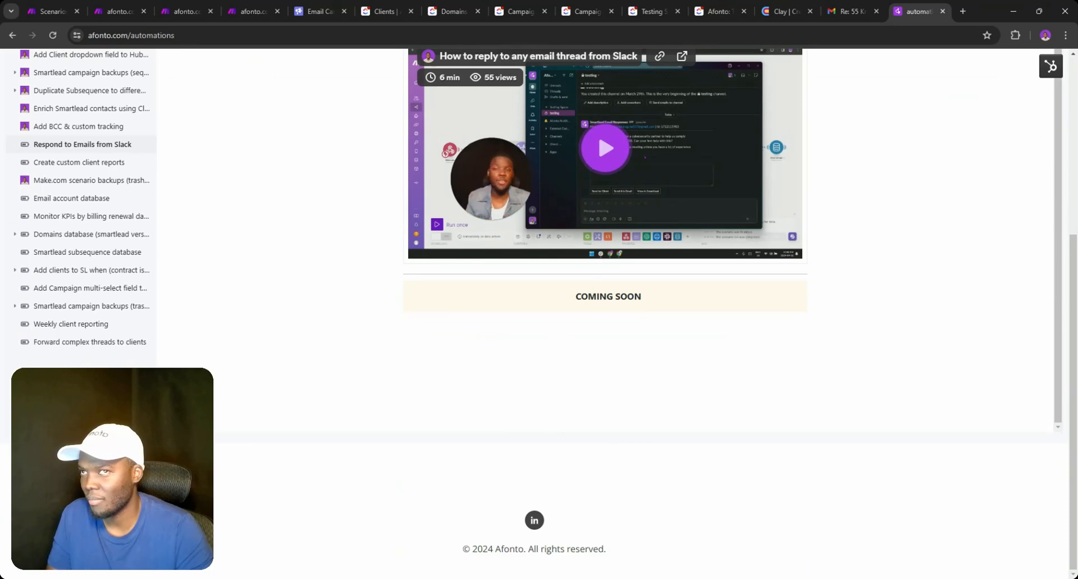
pyautogui.scroll(5, 284, 133)
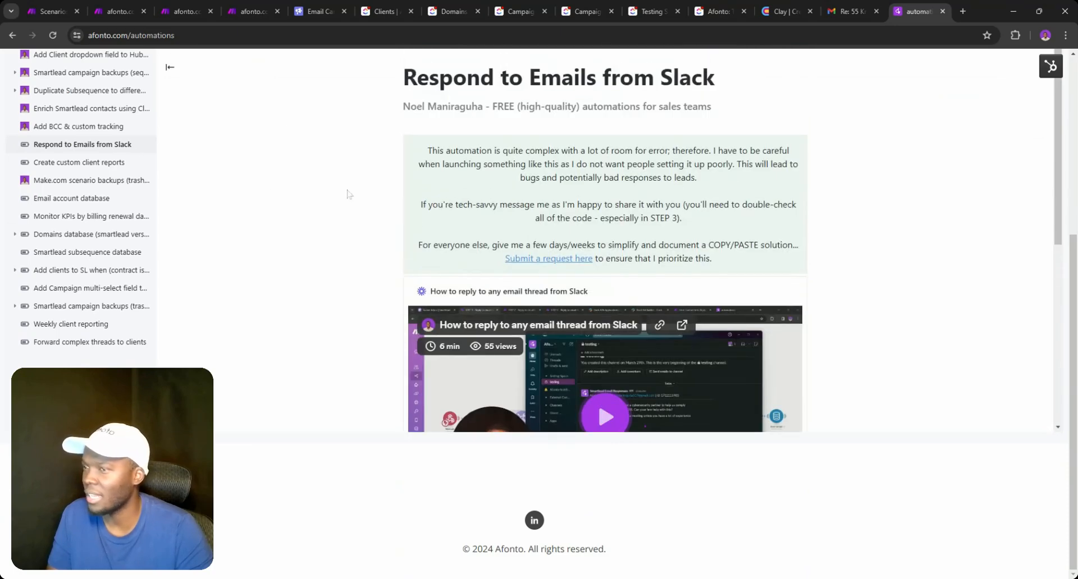
# - Return to the Afonto: Automations scenario list in Make and close the three Slack reply scenario tabs
pyautogui.click(46, 7)
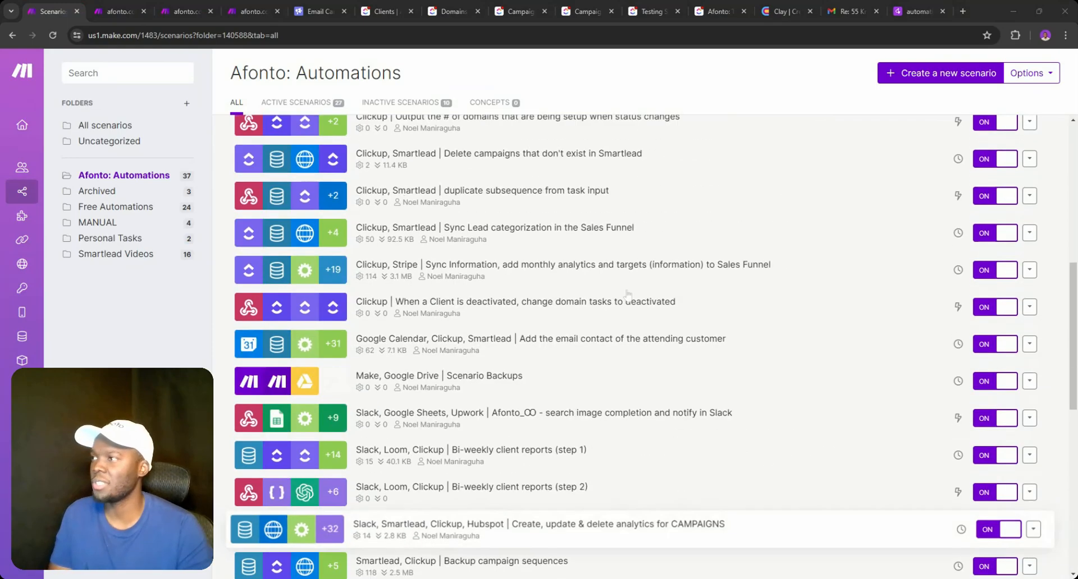
pyautogui.scroll(8, 562, 233)
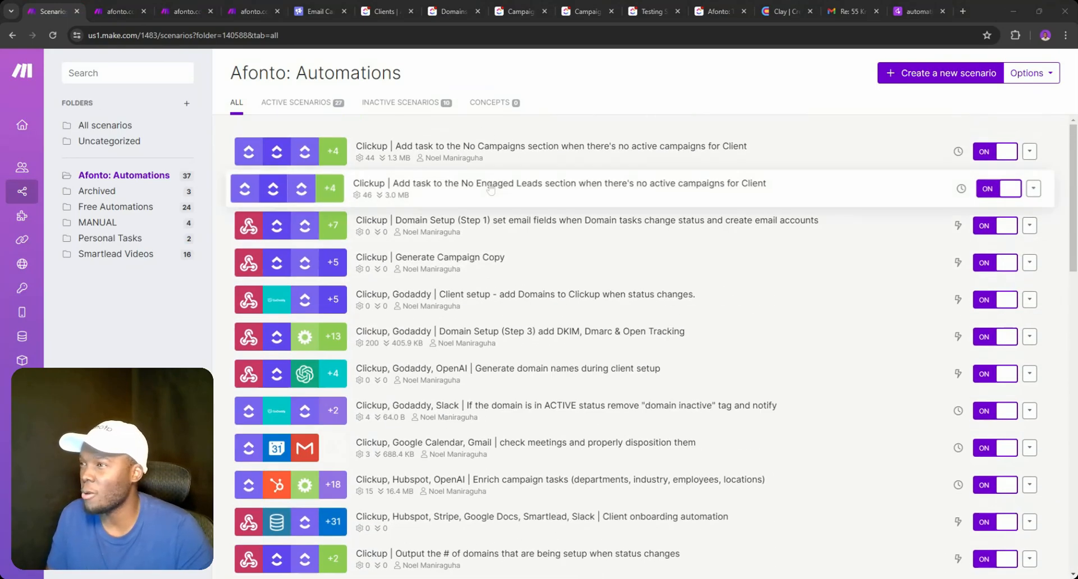
pyautogui.click(146, 11)
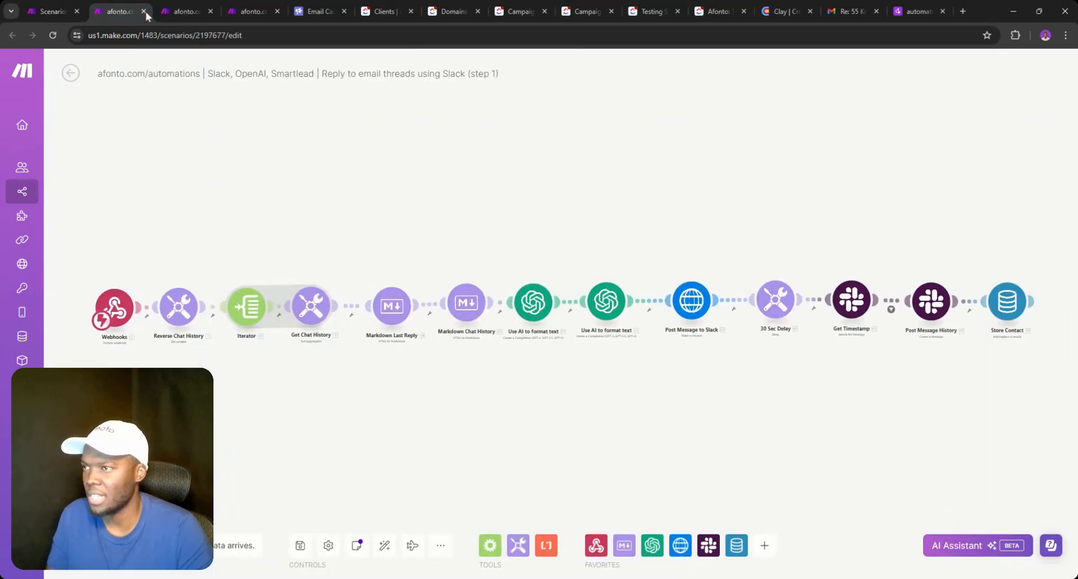
pyautogui.click(146, 11)
pyautogui.click(147, 13)
pyautogui.click(154, 11)
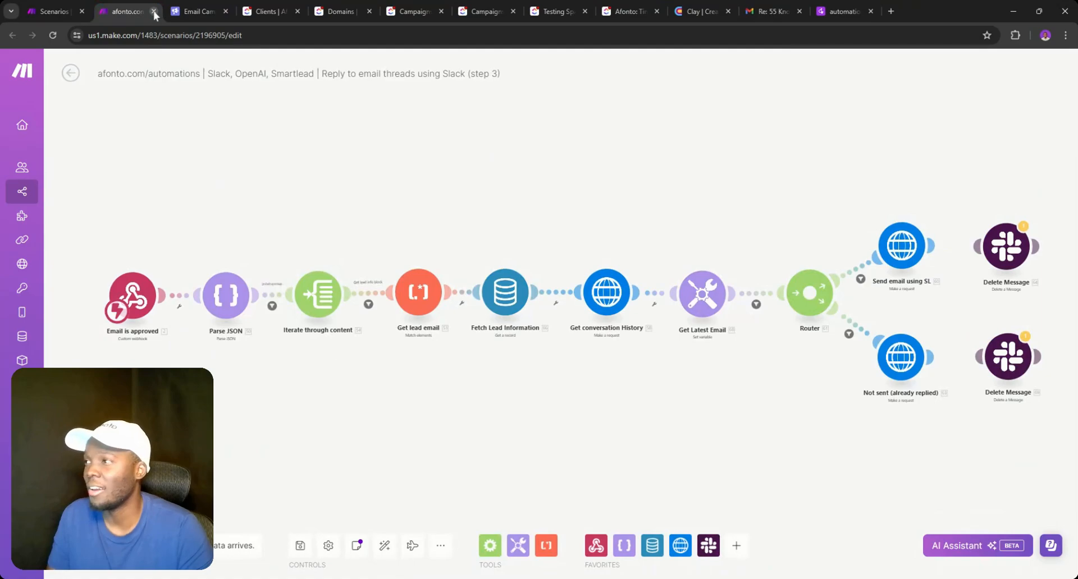
pyautogui.click(154, 11)
# - Open the Clickup "Add task to the No Campaigns section when there's no active campaigns for Client" scenario in a new tab
pyautogui.click(56, 11)
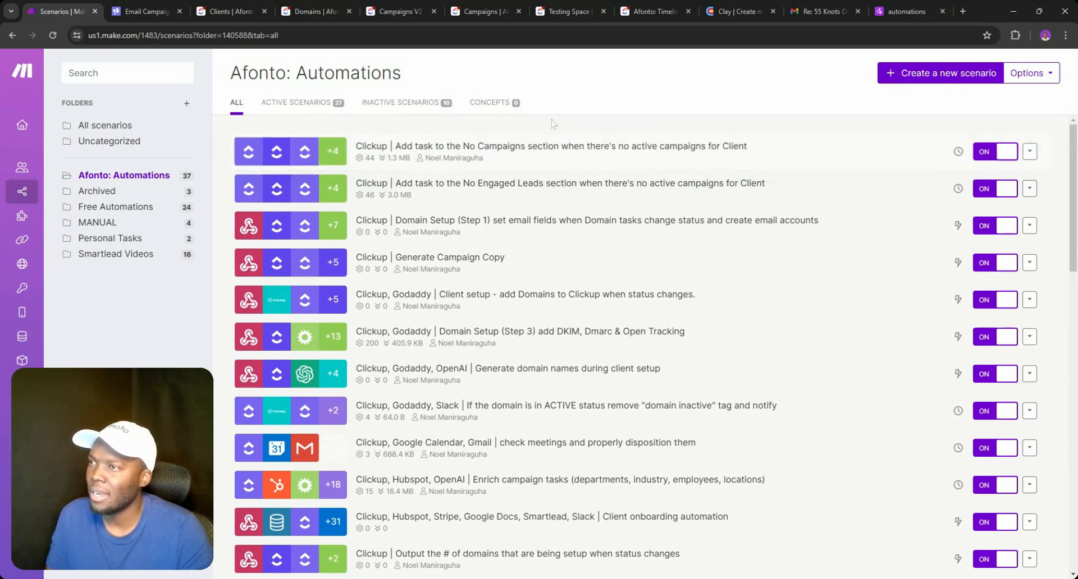
pyautogui.middleClick(480, 153)
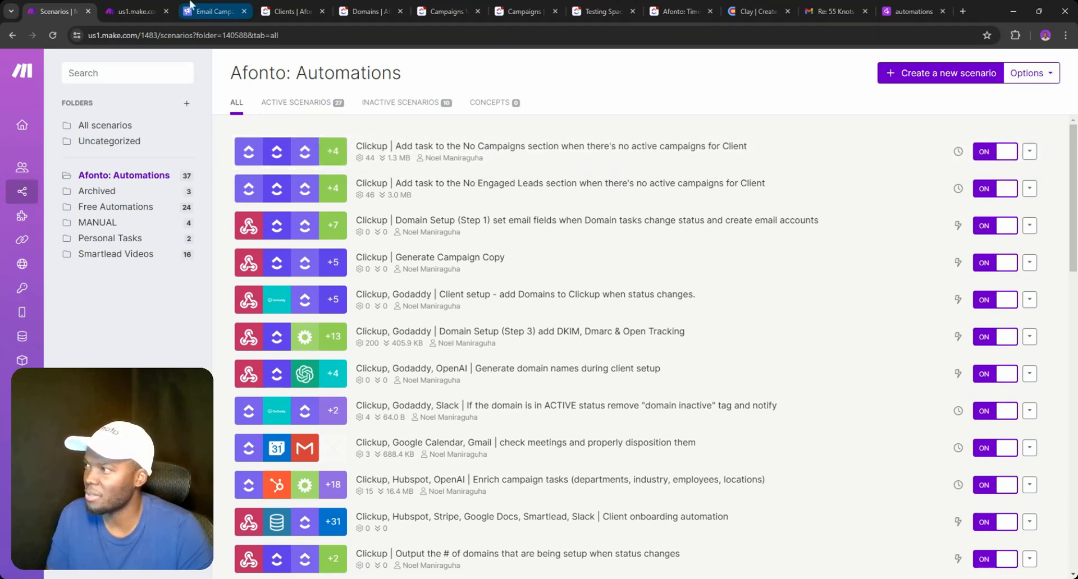
pyautogui.click(135, 11)
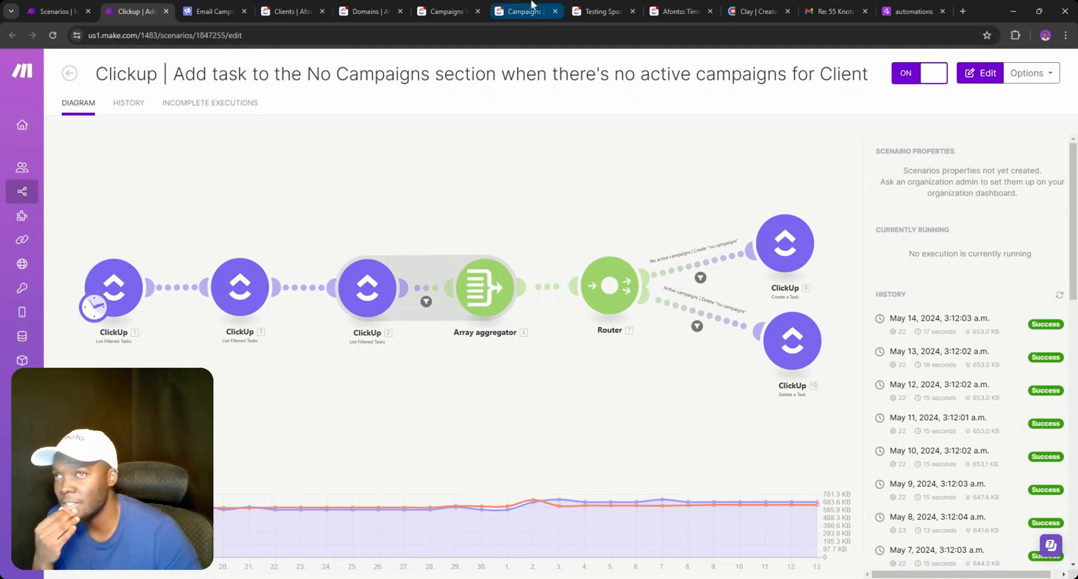
# - Switch to ClickUp, view the Sales Funnel timeline, and open the card filters of the Master Dashboard's All Campaigns (minimum 1 active) chart
pyautogui.click(679, 11)
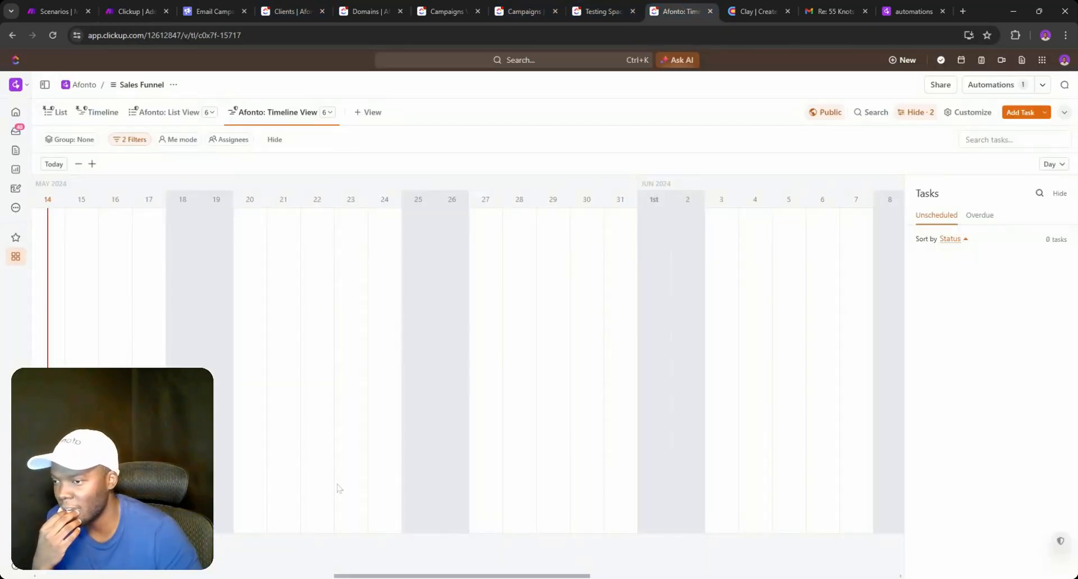
pyautogui.moveTo(406, 577); pyautogui.dragTo(307, 576)
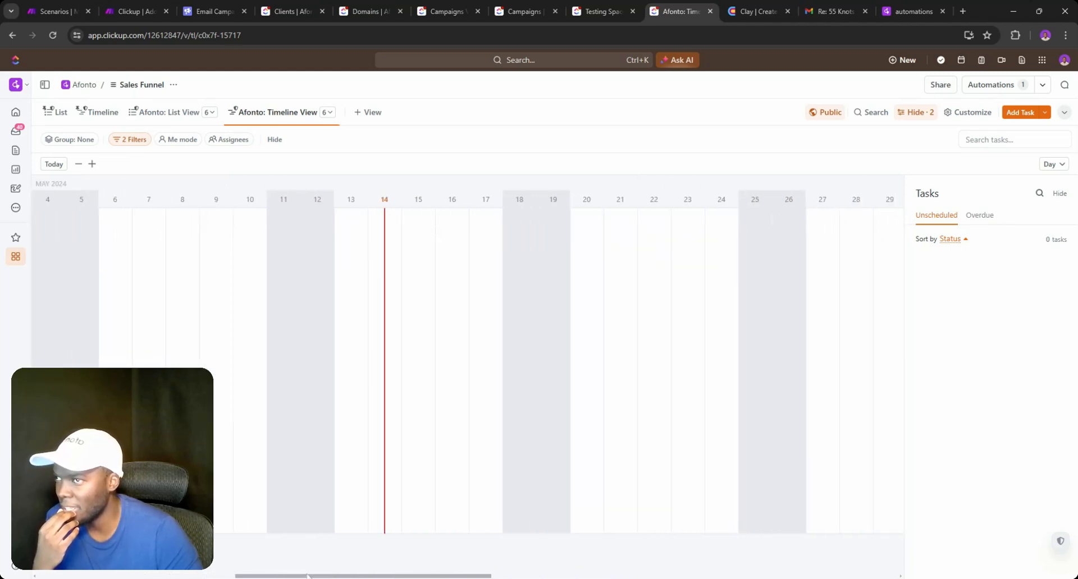
pyautogui.click(15, 257)
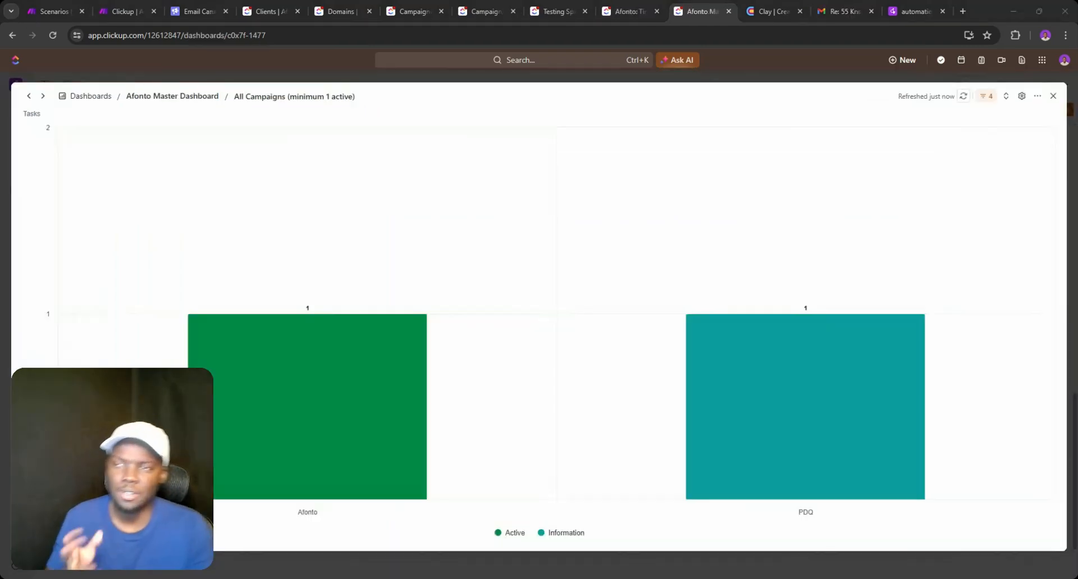
pyautogui.click(985, 96)
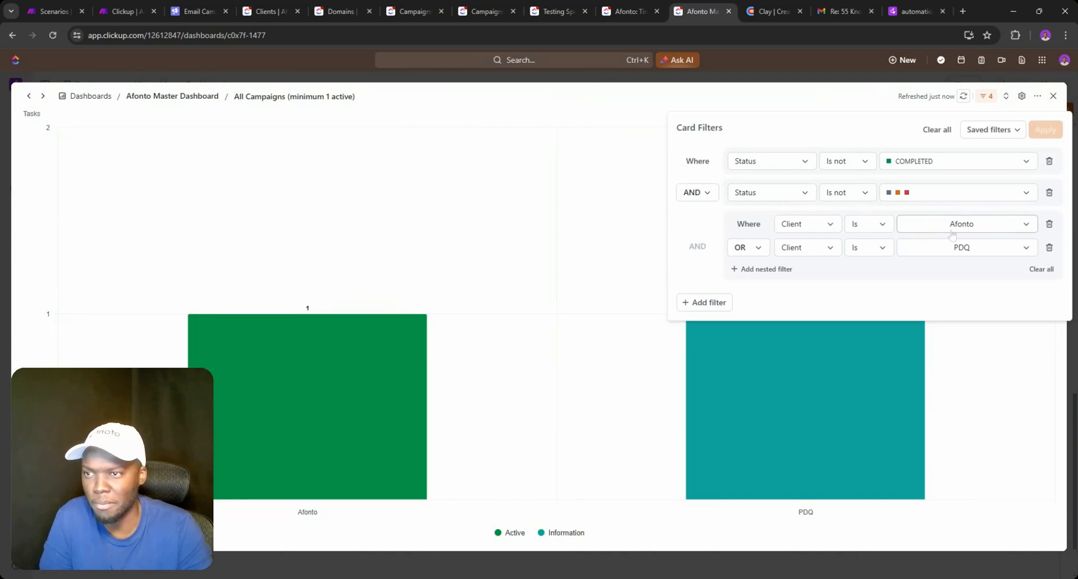
# - Close the card filters and list the tasks behind the chart's Afonto and PDQ bars, checking the Smartlead campaign list in between
pyautogui.click(563, 465)
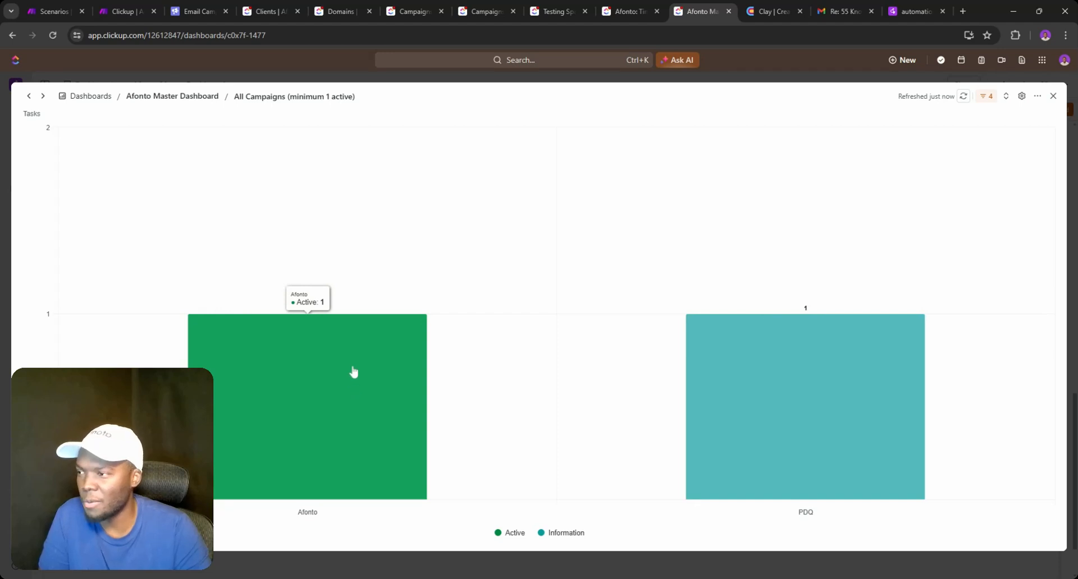
pyautogui.click(346, 370)
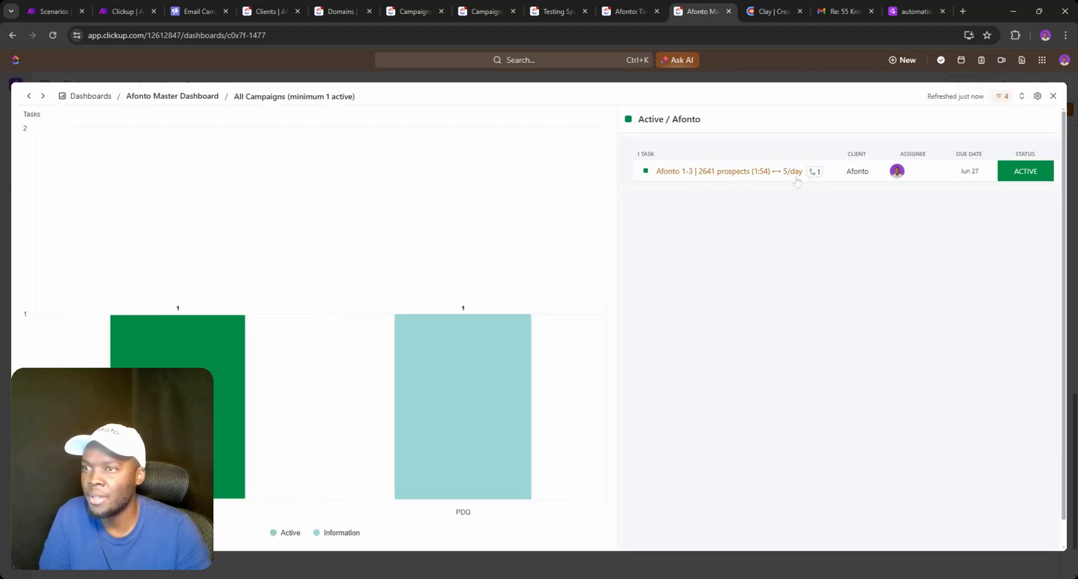
pyautogui.click(199, 12)
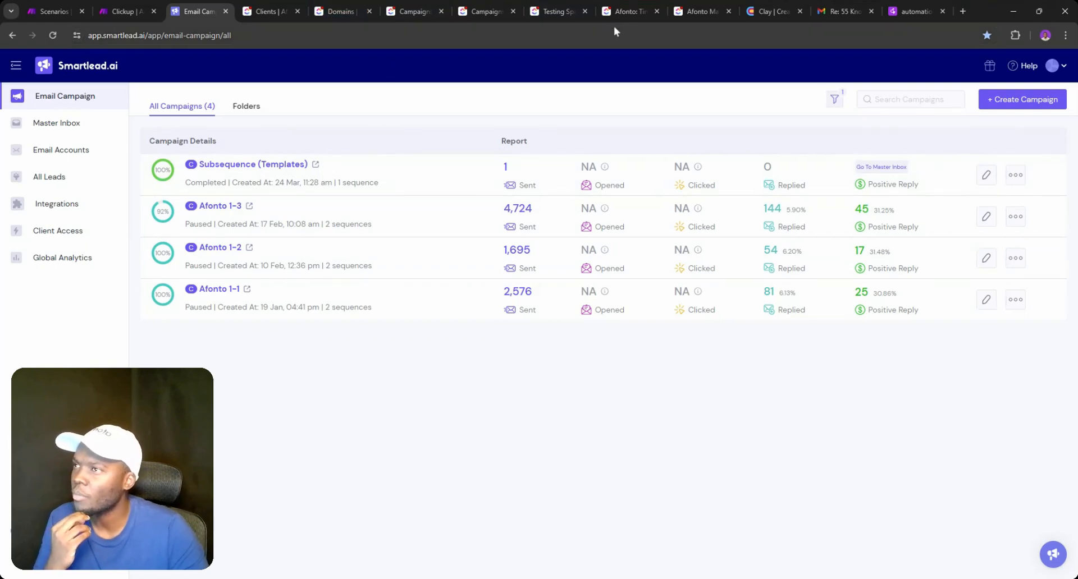
pyautogui.click(690, 5)
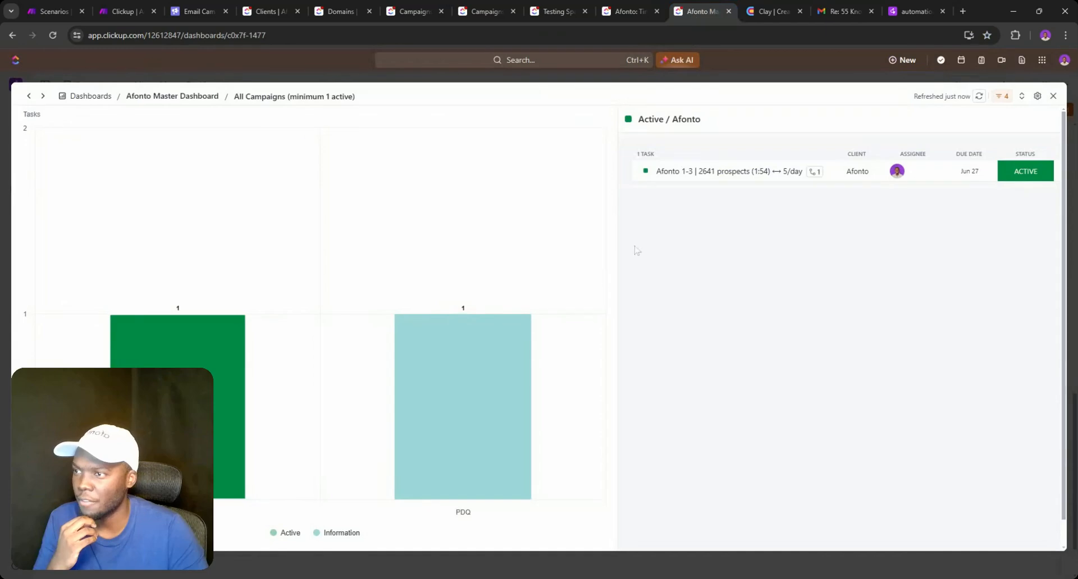
pyautogui.click(435, 416)
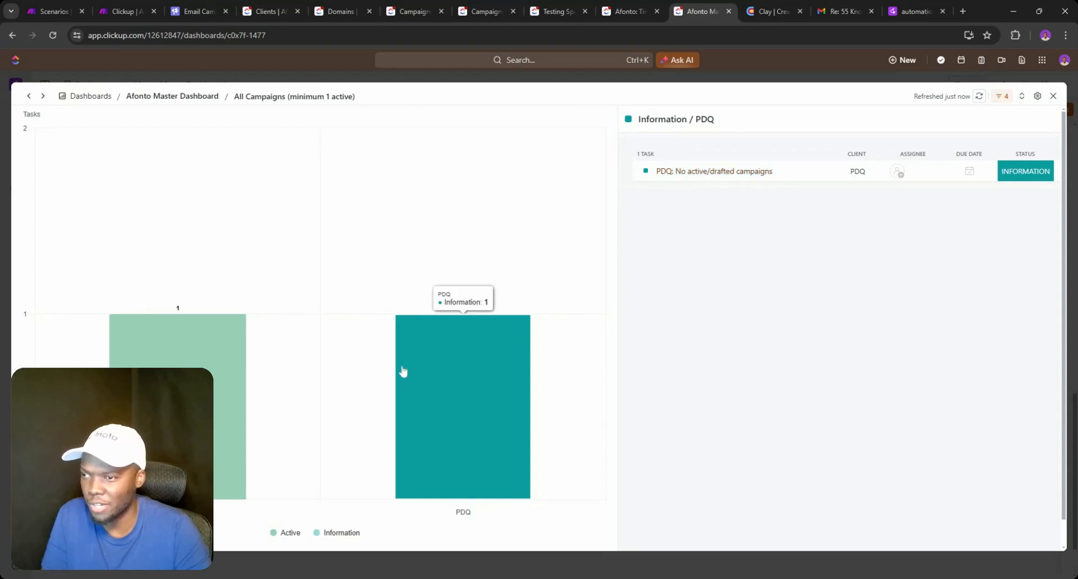
# - Switch to Make, review the No Campaigns scenario diagram and look through the Afonto: Automations scenario list
pyautogui.click(114, 8)
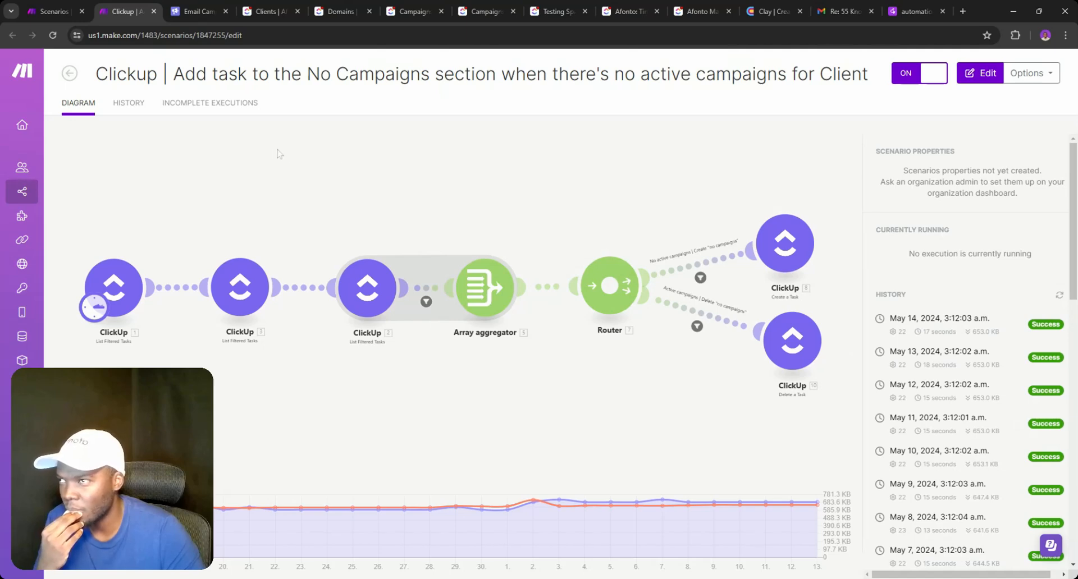
pyautogui.click(56, 12)
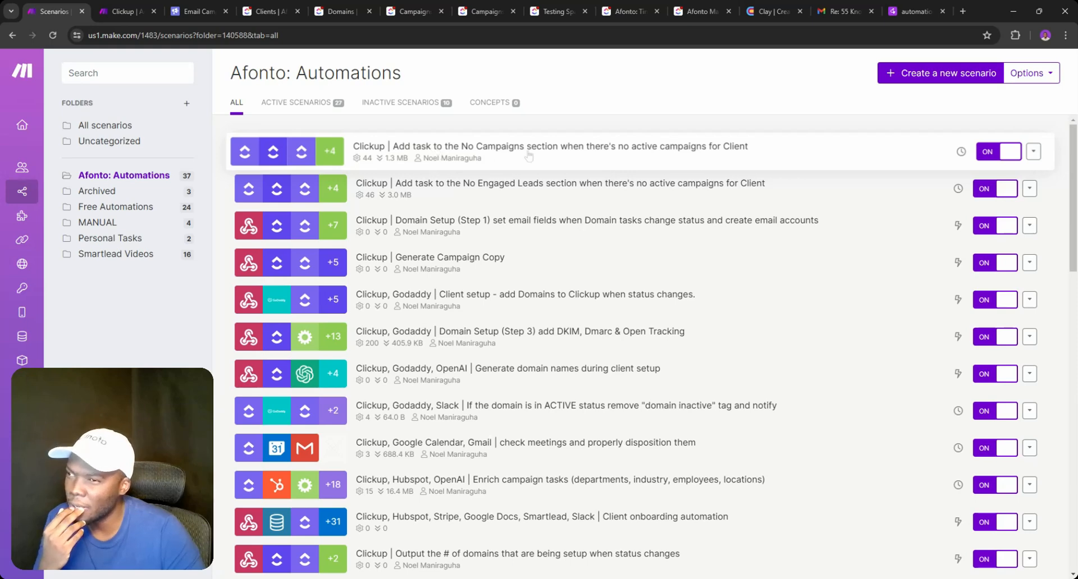
pyautogui.click(140, 11)
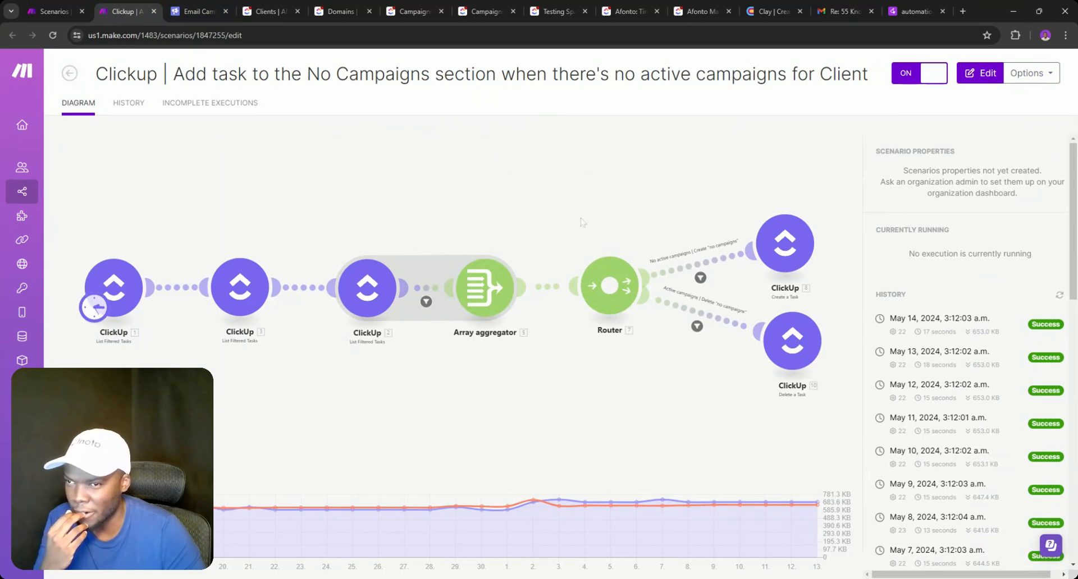
pyautogui.click(53, 11)
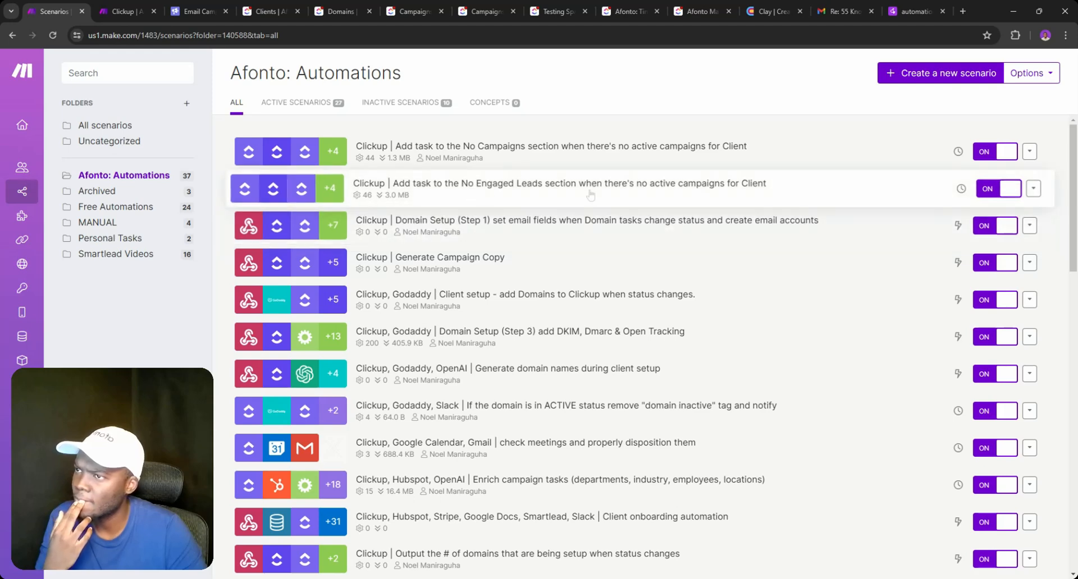
pyautogui.scroll(-2, 511, 234)
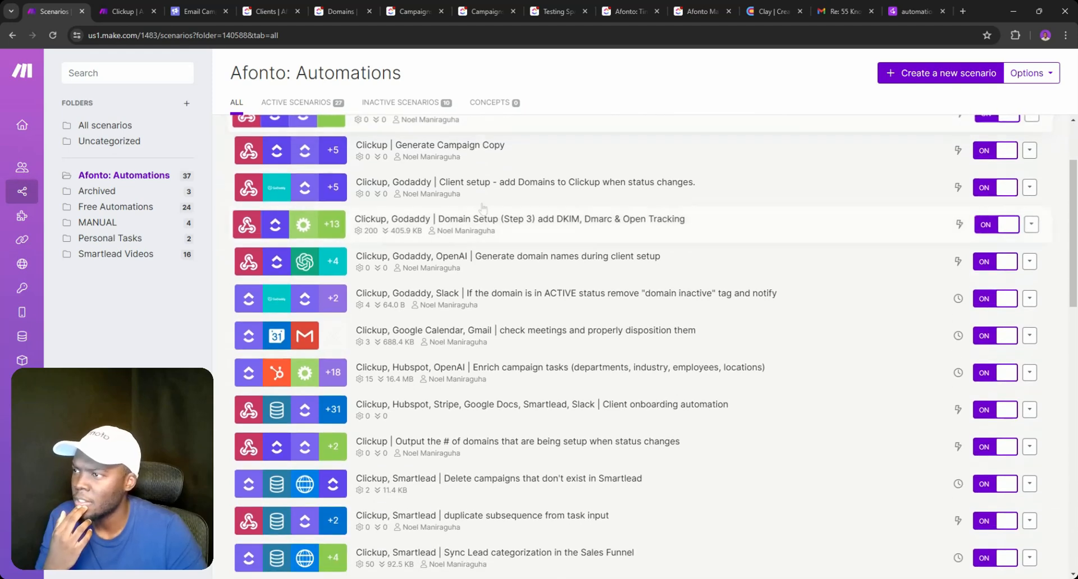
pyautogui.scroll(2, 505, 236)
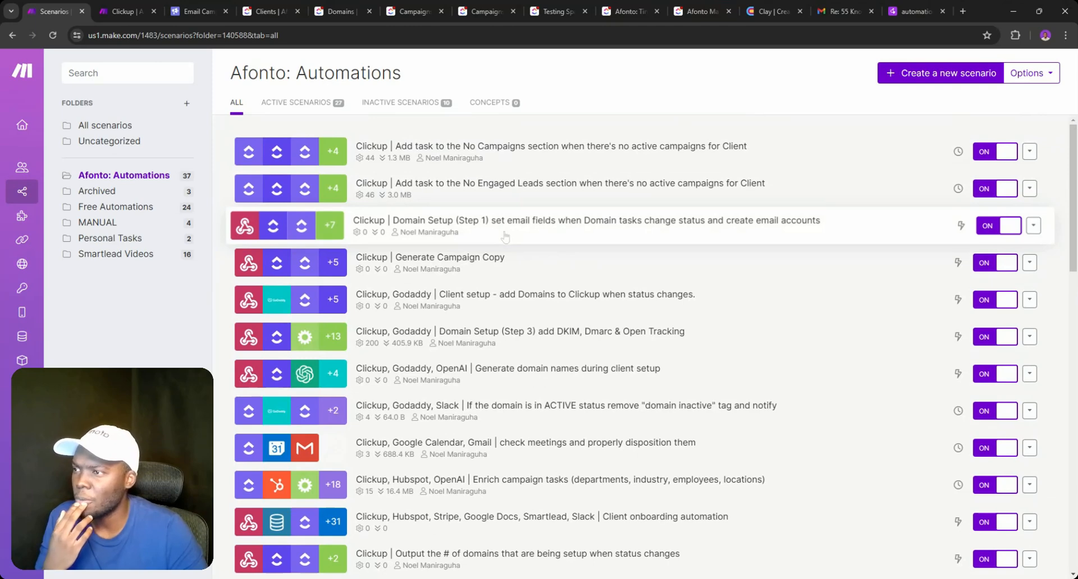
# - Close the No Campaigns scenario tab and open the Clickup Domain Setup (Step 1) scenario in a new tab
pyautogui.click(153, 11)
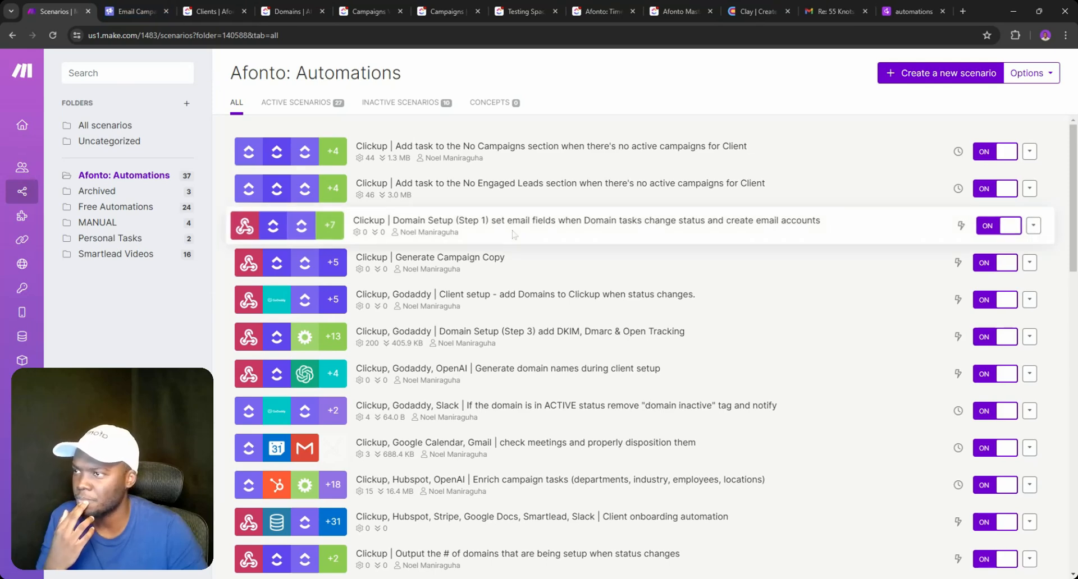
pyautogui.middleClick(515, 234)
pyautogui.click(144, 11)
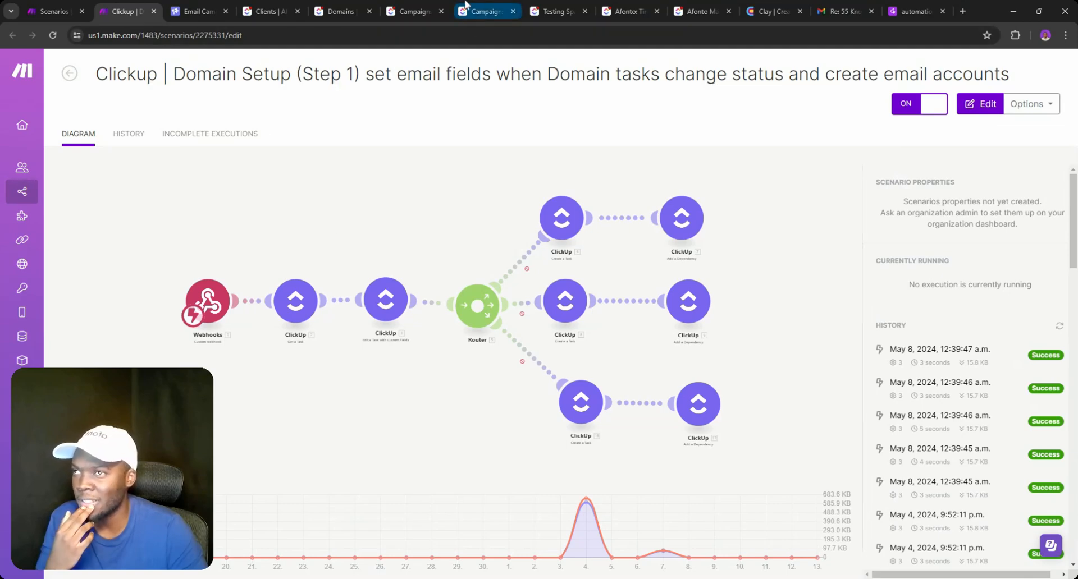
# - Switch to ClickUp's Domains list and set its client filter to Afonto
pyautogui.click(478, 10)
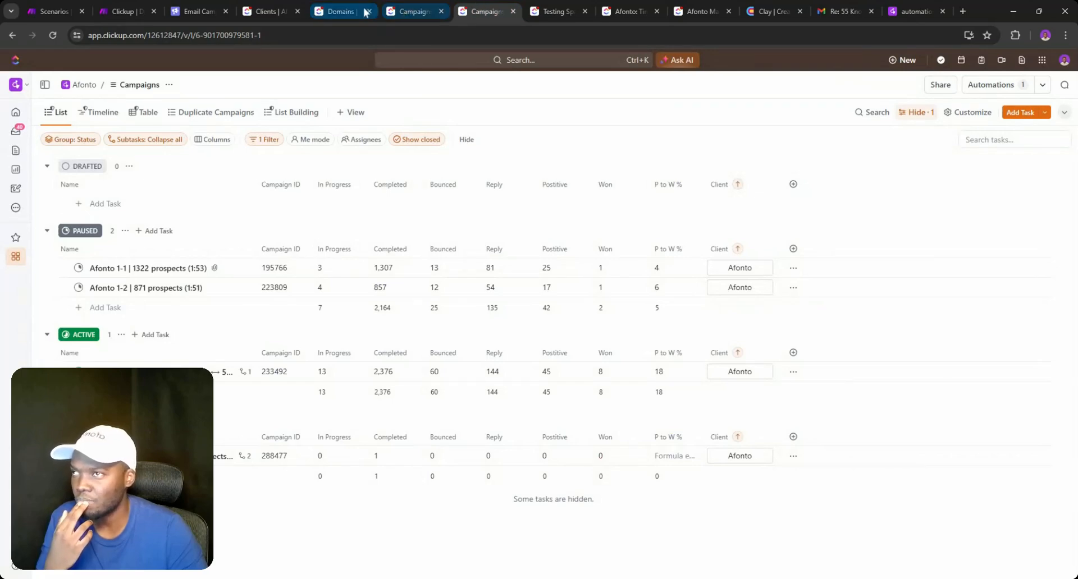
pyautogui.click(342, 10)
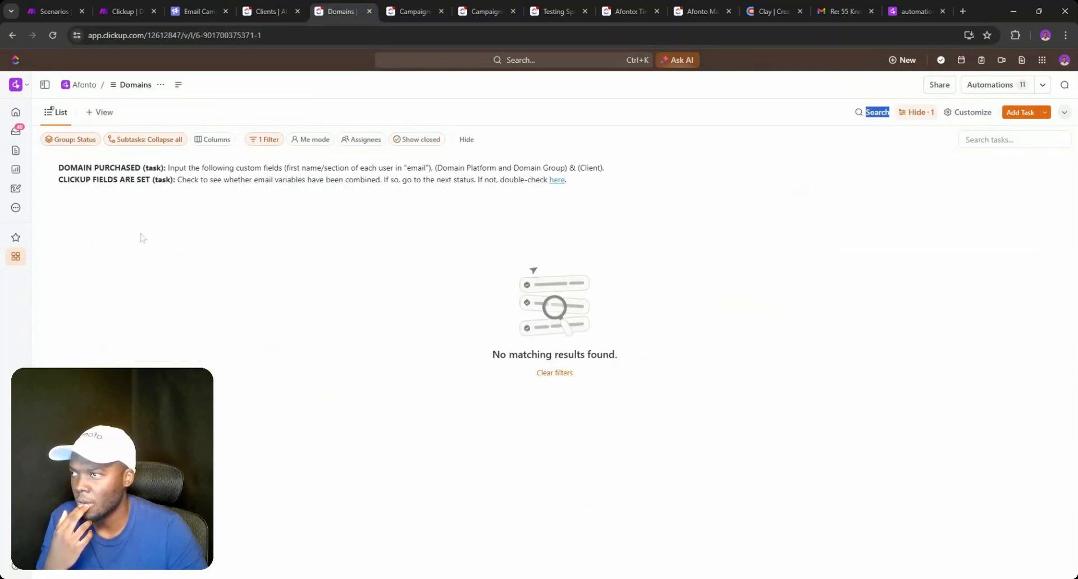
pyautogui.click(255, 139)
pyautogui.click(487, 201)
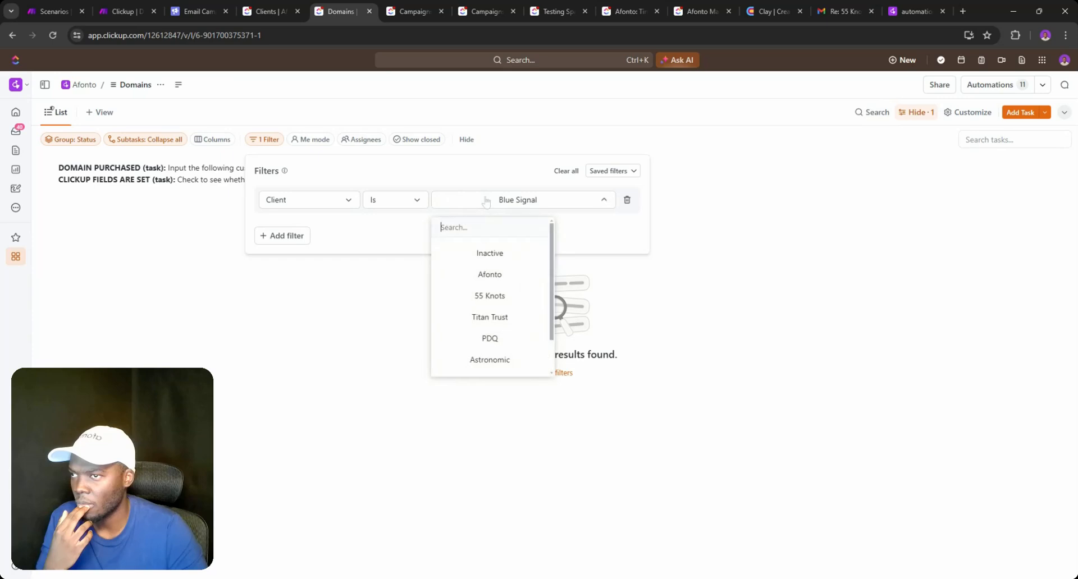
pyautogui.click(489, 276)
pyautogui.click(519, 150)
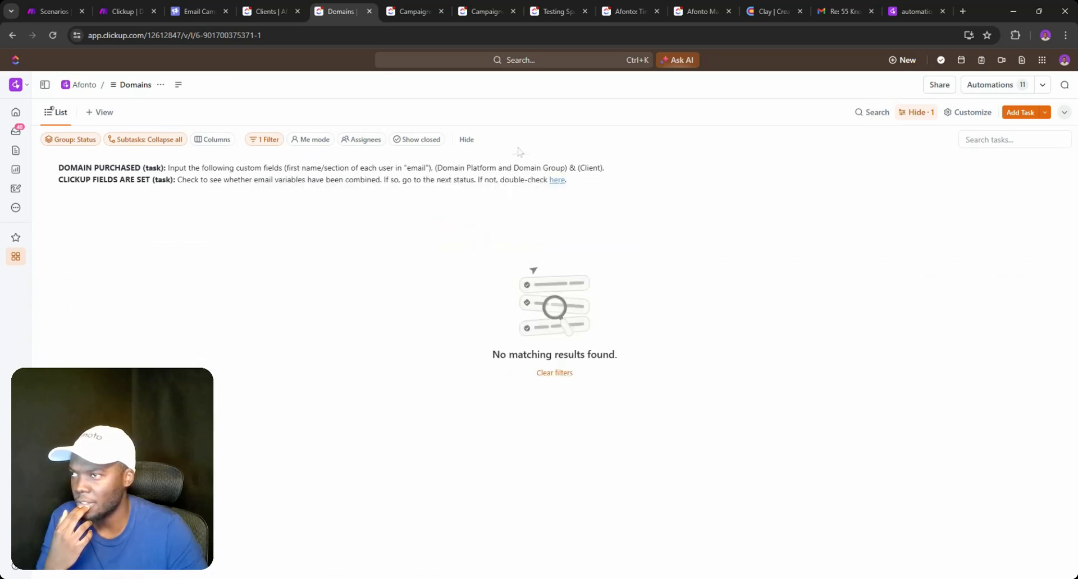
# - Unprotect the Domains list view in its additional view settings
pyautogui.click(970, 112)
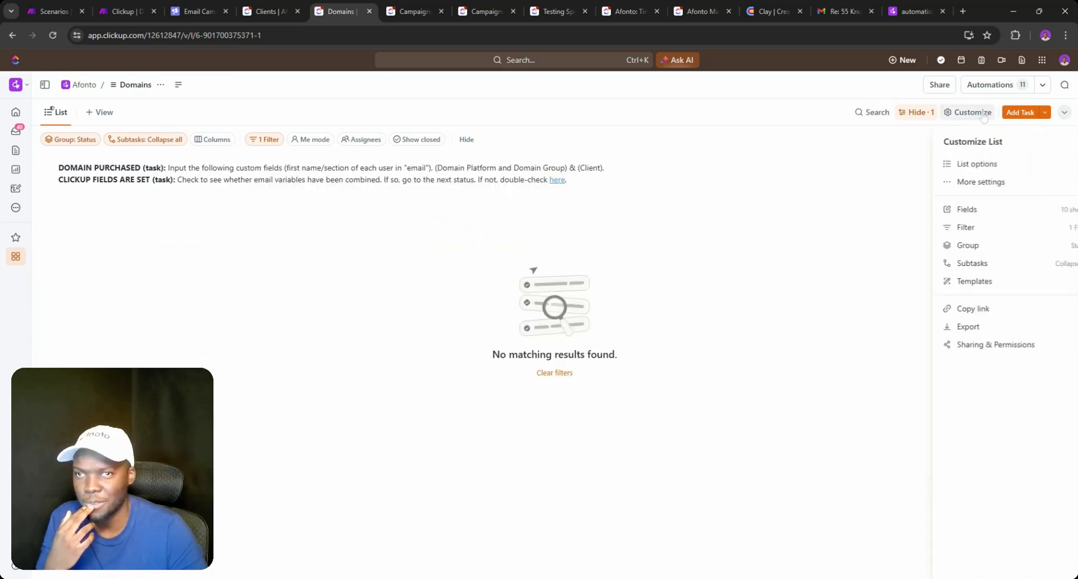
pyautogui.click(987, 186)
pyautogui.click(971, 227)
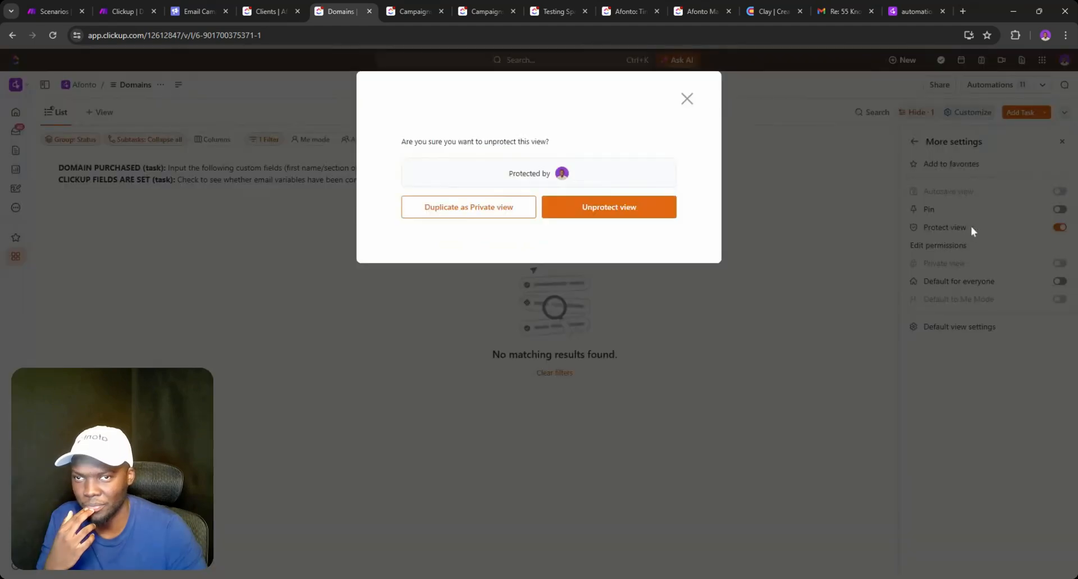
pyautogui.click(640, 209)
# - Turn protection back on for the Domains list view and close the view settings
pyautogui.click(970, 112)
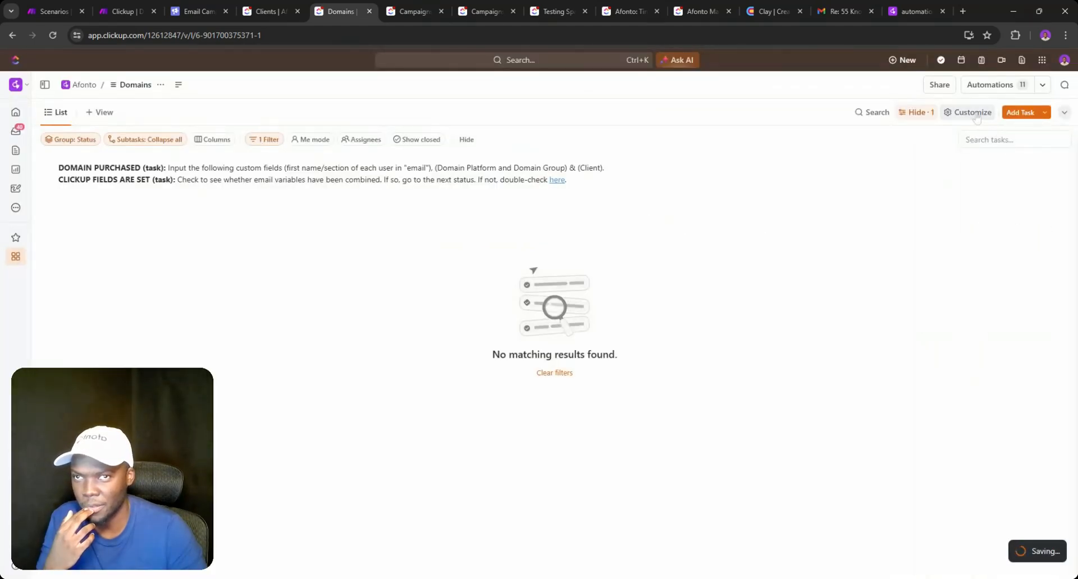
pyautogui.click(1024, 207)
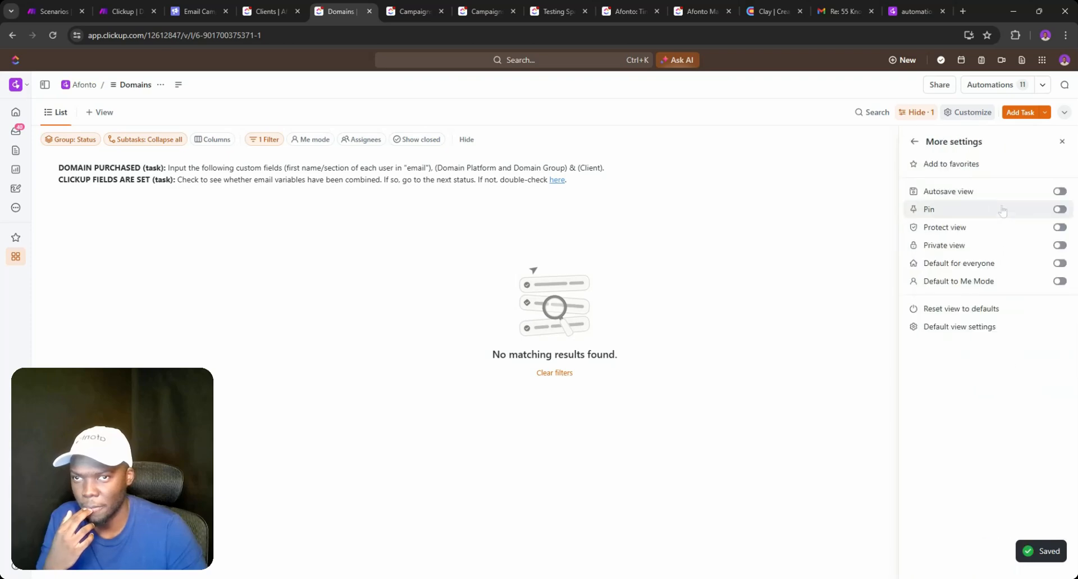
pyautogui.click(1059, 227)
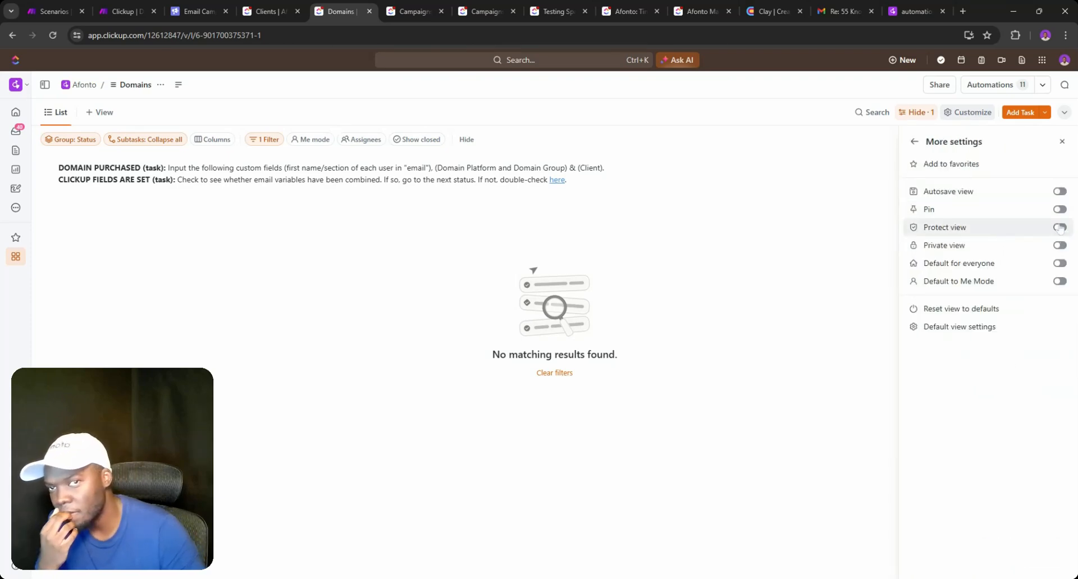
pyautogui.click(986, 113)
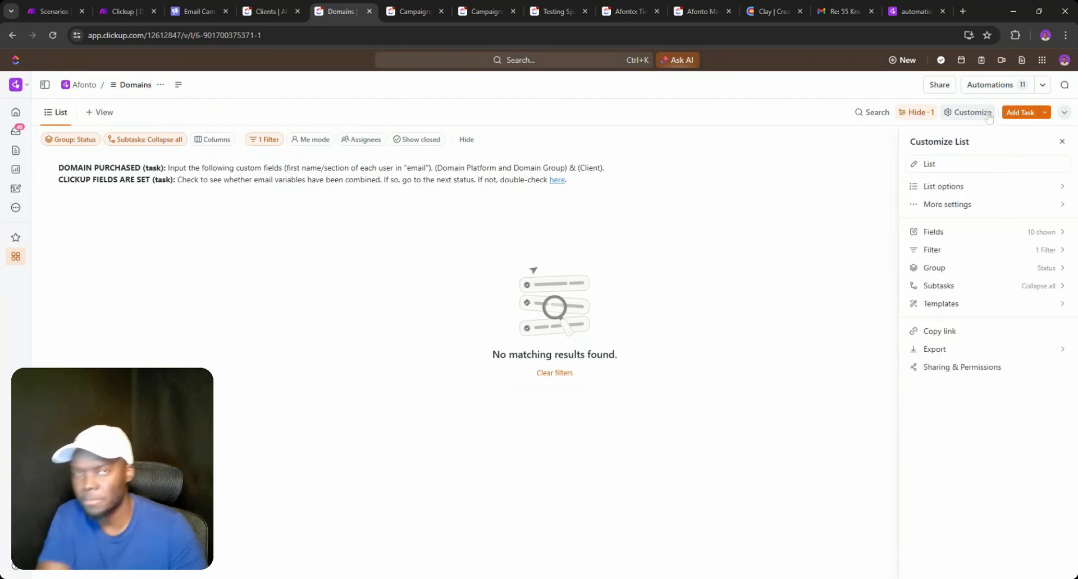
pyautogui.click(947, 205)
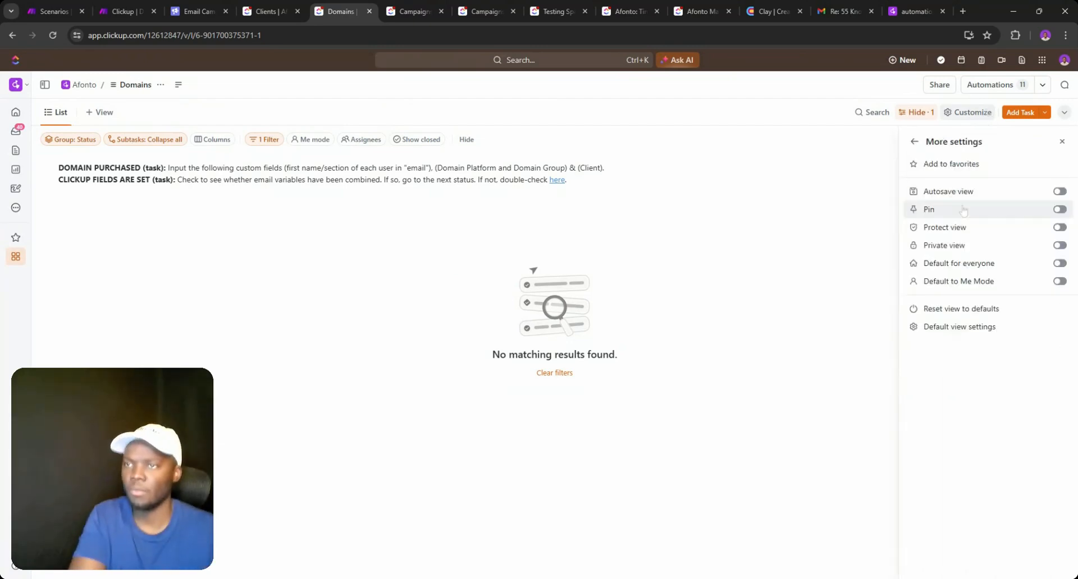
pyautogui.click(1060, 227)
pyautogui.click(595, 305)
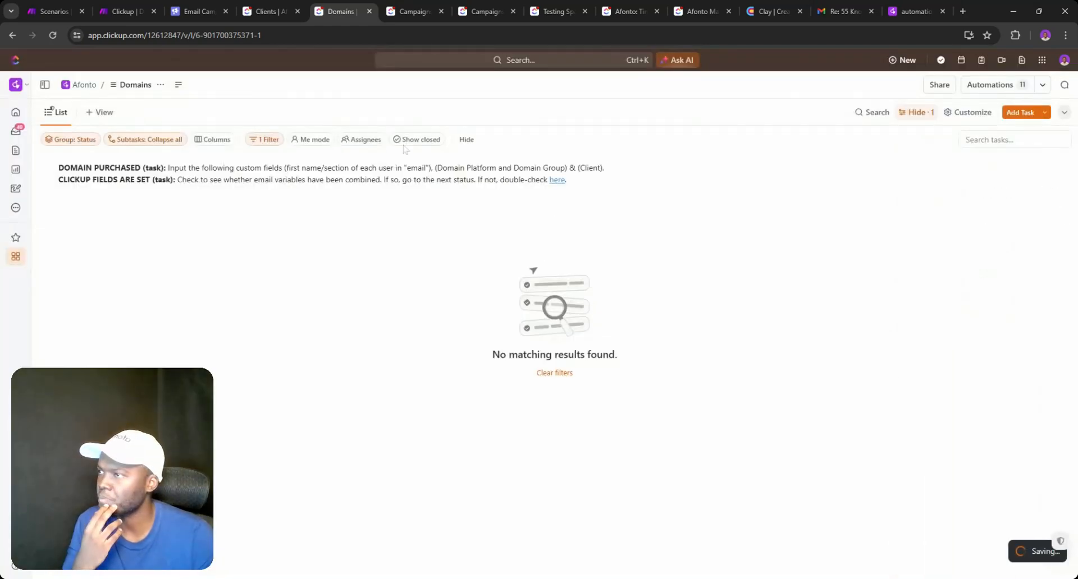
# - Show closed tasks in the Domains list and hide the Password column
pyautogui.click(417, 139)
pyautogui.click(457, 168)
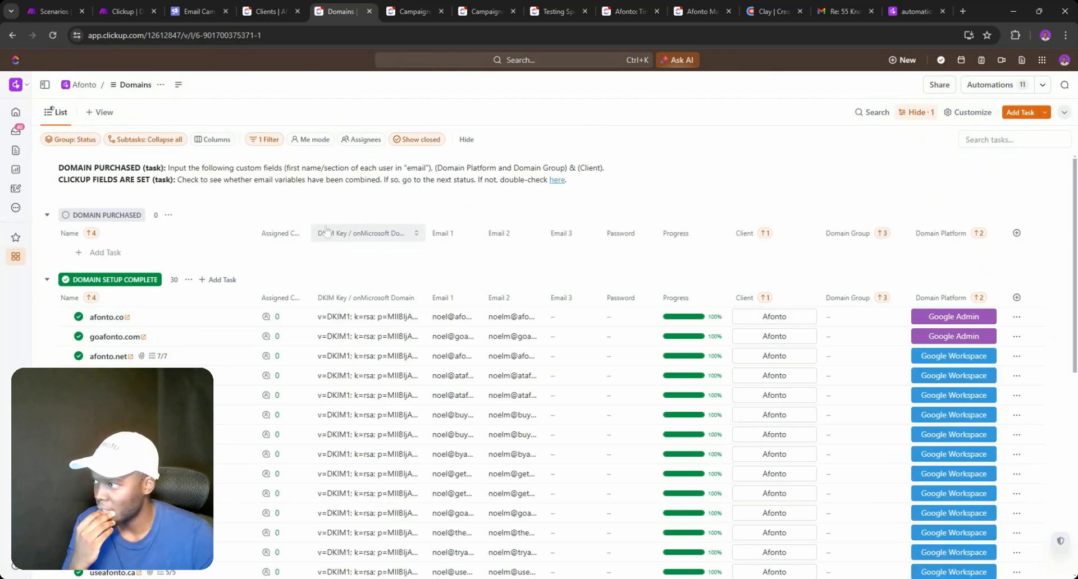
pyautogui.scroll(-2, 320, 231)
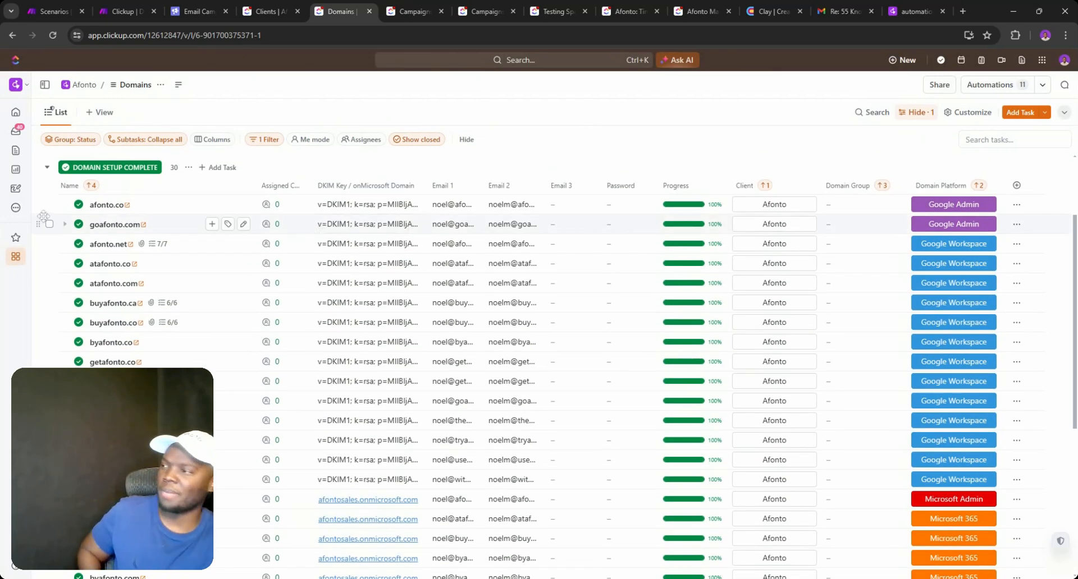
pyautogui.click(625, 186)
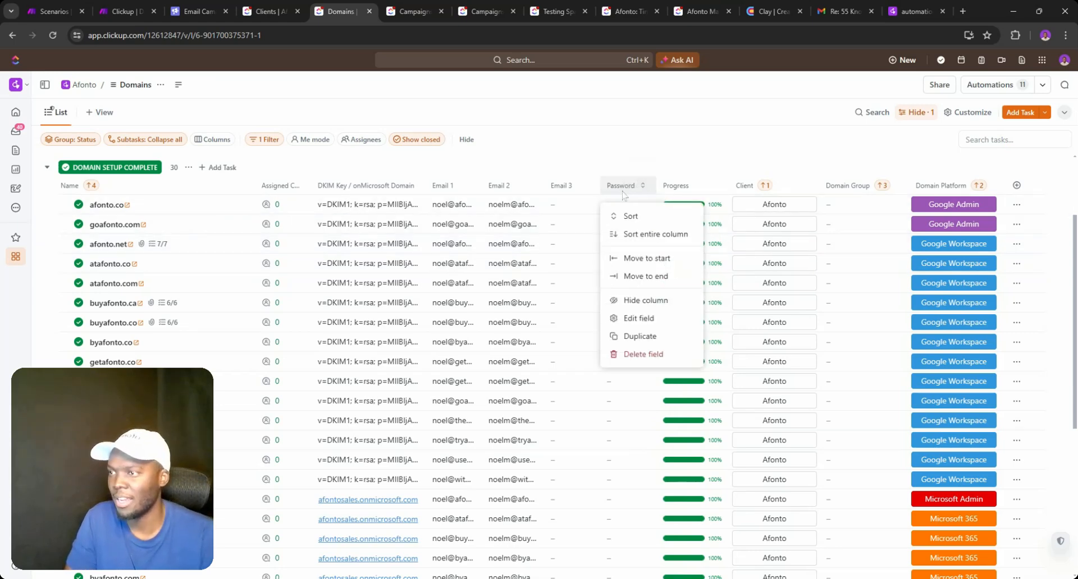
pyautogui.click(638, 304)
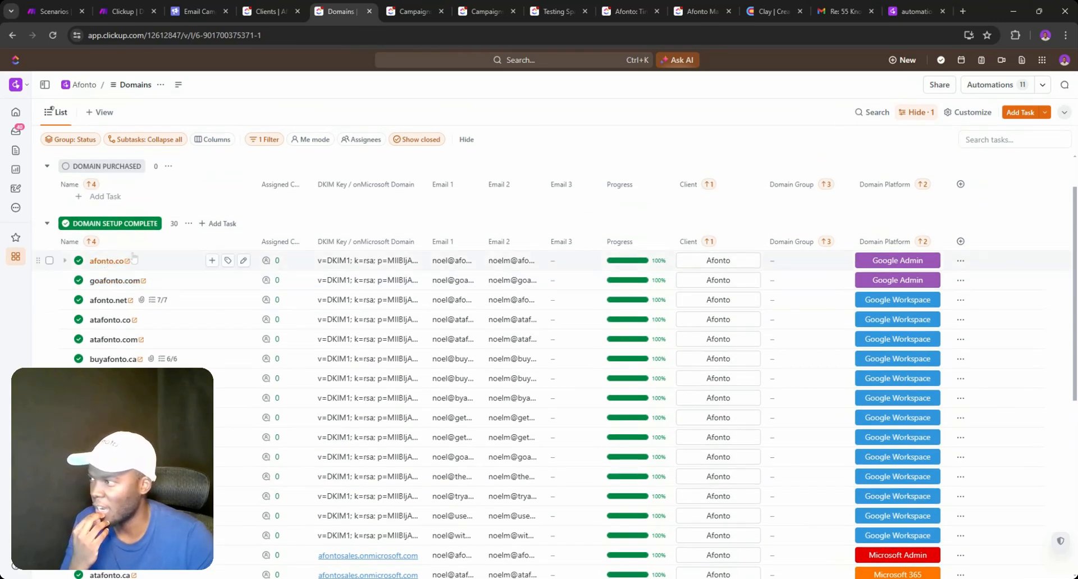
# - Open the afonto.co domain task and view the available domain setup statuses without changing its status
pyautogui.click(79, 263)
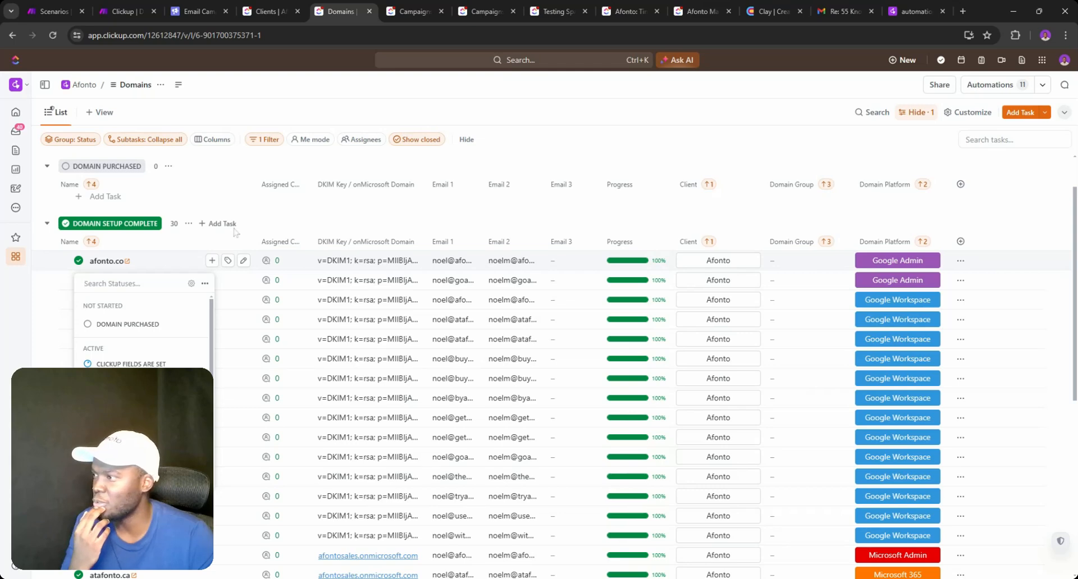
pyautogui.click(234, 232)
pyautogui.click(112, 261)
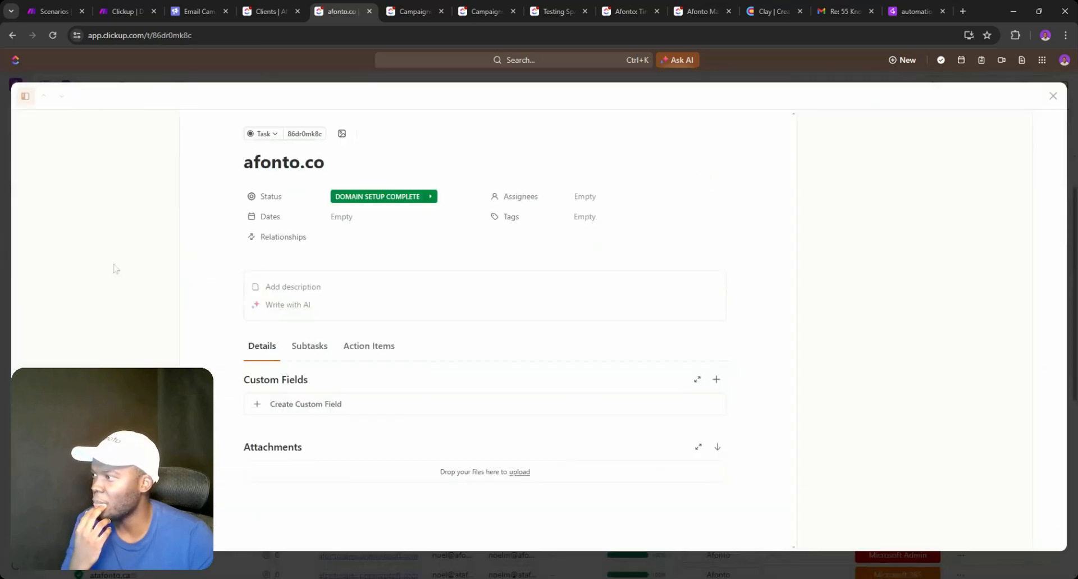
pyautogui.click(365, 198)
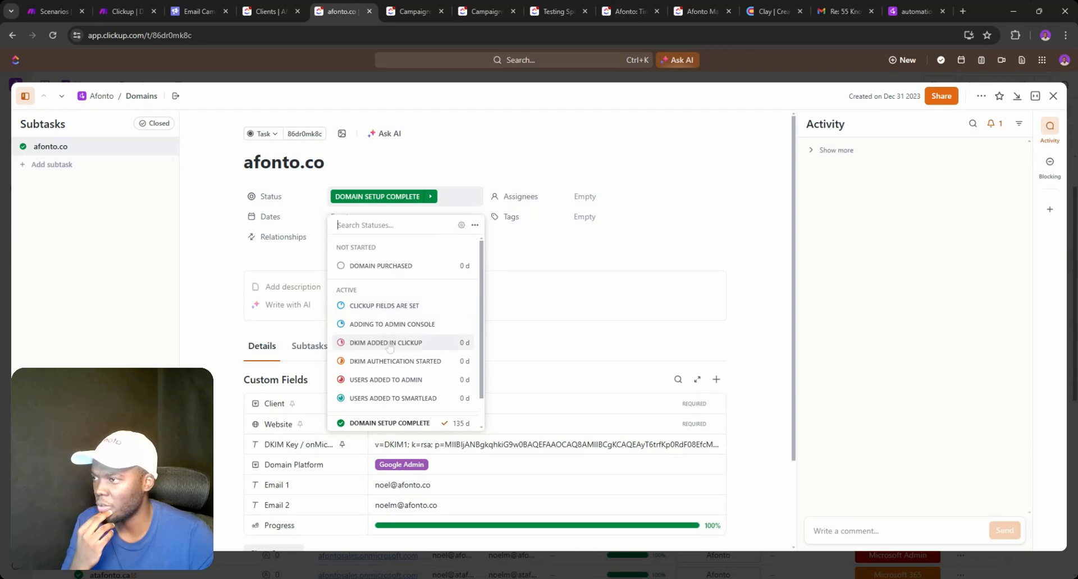
# - Return to Make and review the Domain Setup (Step 1) scenario diagram
pyautogui.click(128, 11)
pyautogui.click(54, 11)
pyautogui.click(128, 11)
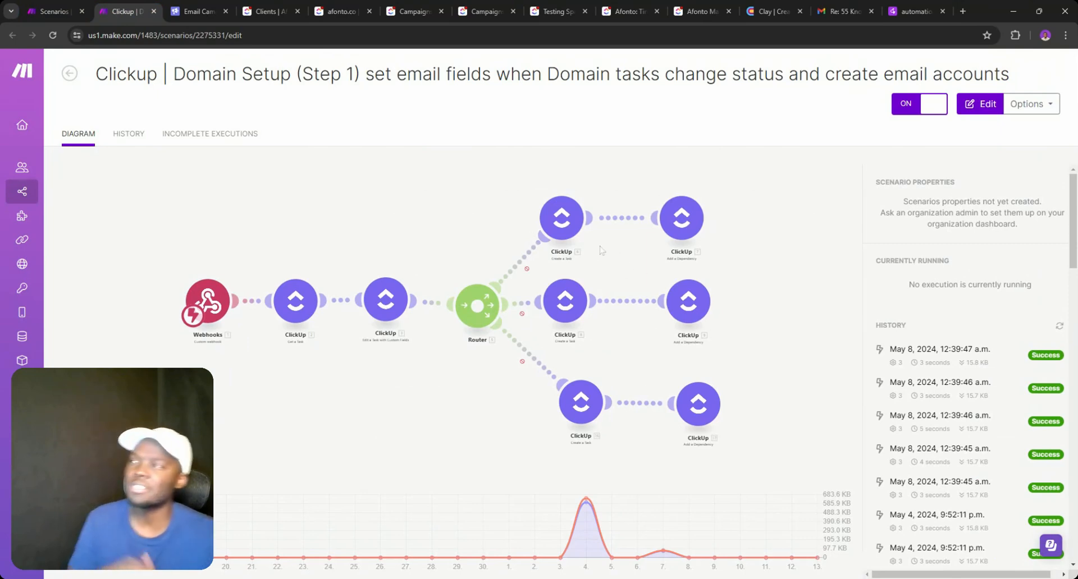
# - Turn off the Clickup | Generate Campaign Copy scenario in the Afonto: Automations list
pyautogui.click(54, 11)
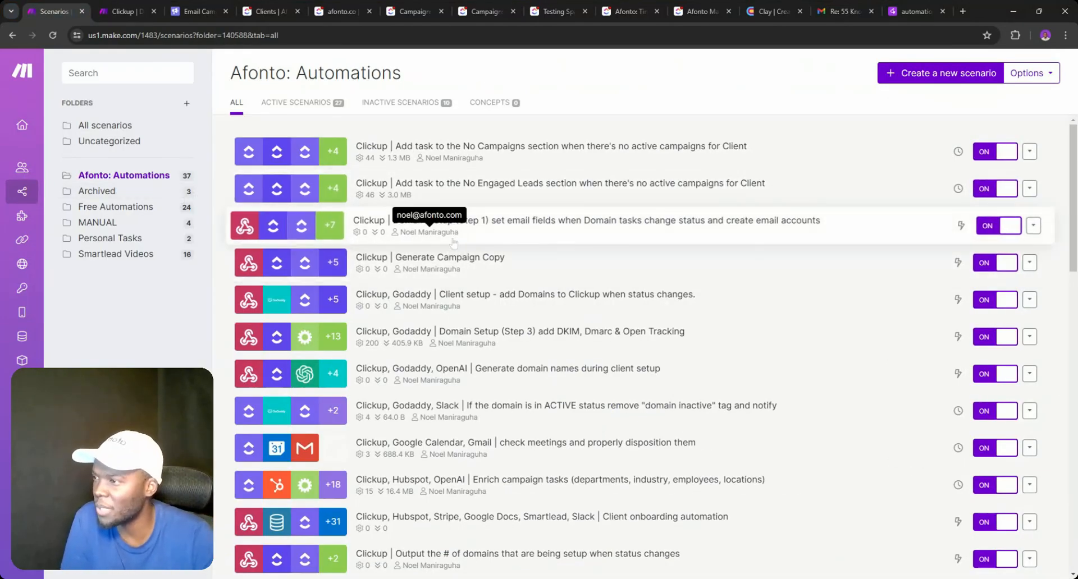
pyautogui.click(991, 267)
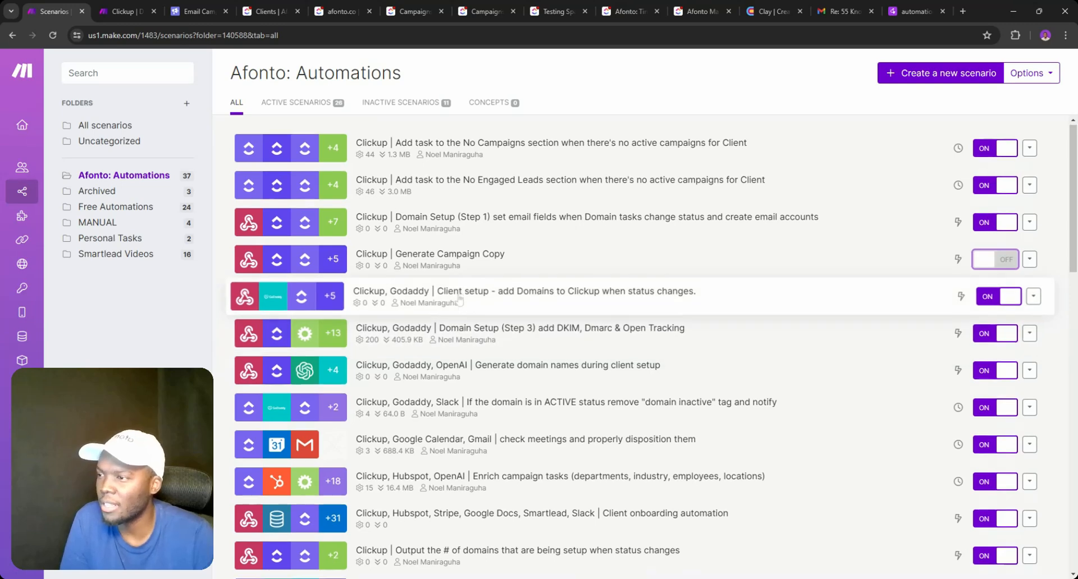
# - Open the "Client setup - add Domains to Clickup when status changes" scenario separately and review its diagram
pyautogui.scroll(-1, 489, 270)
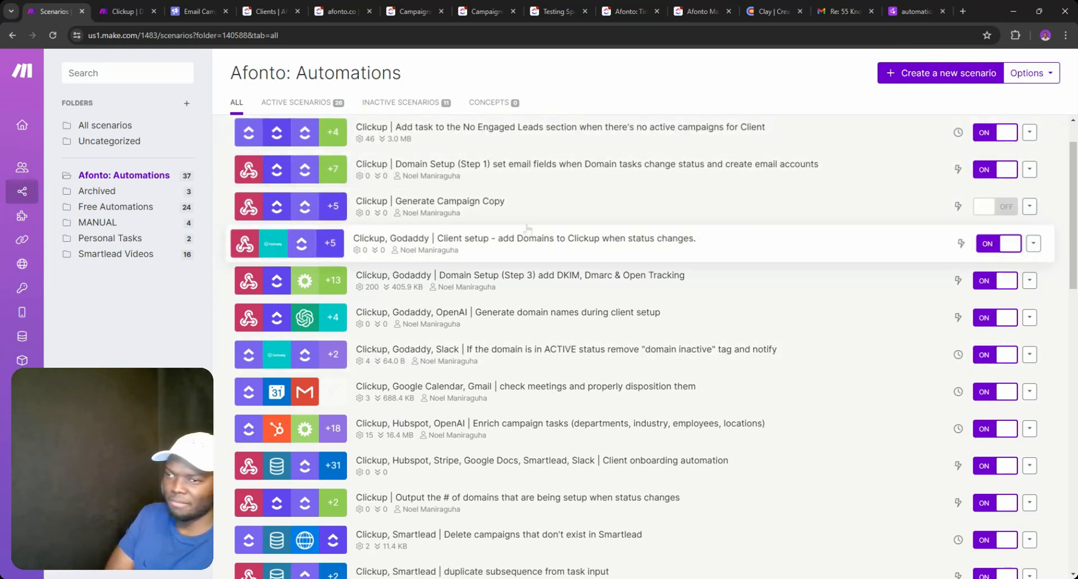
pyautogui.middleClick(504, 245)
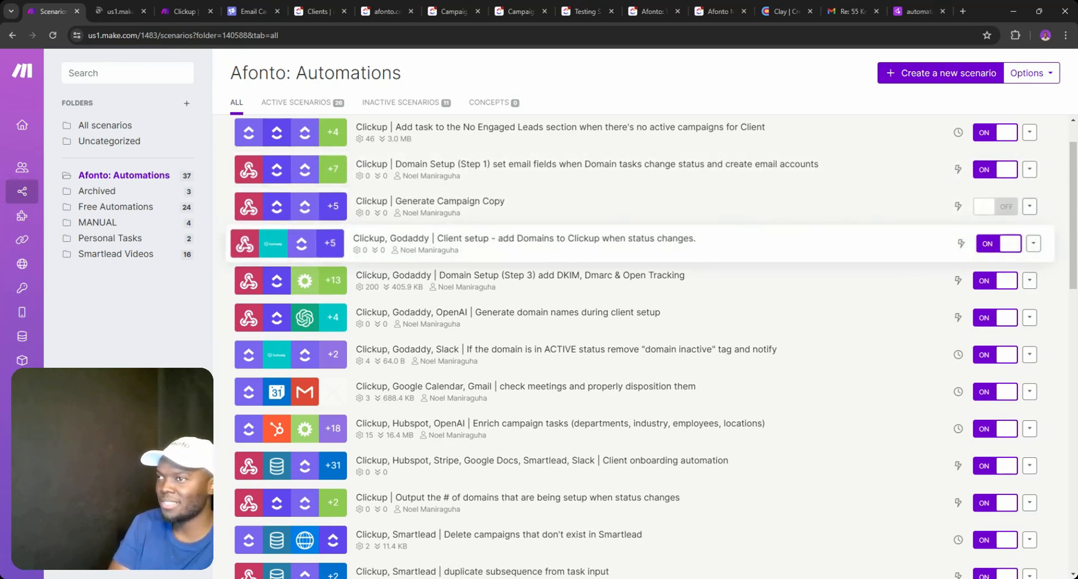
pyautogui.click(137, 7)
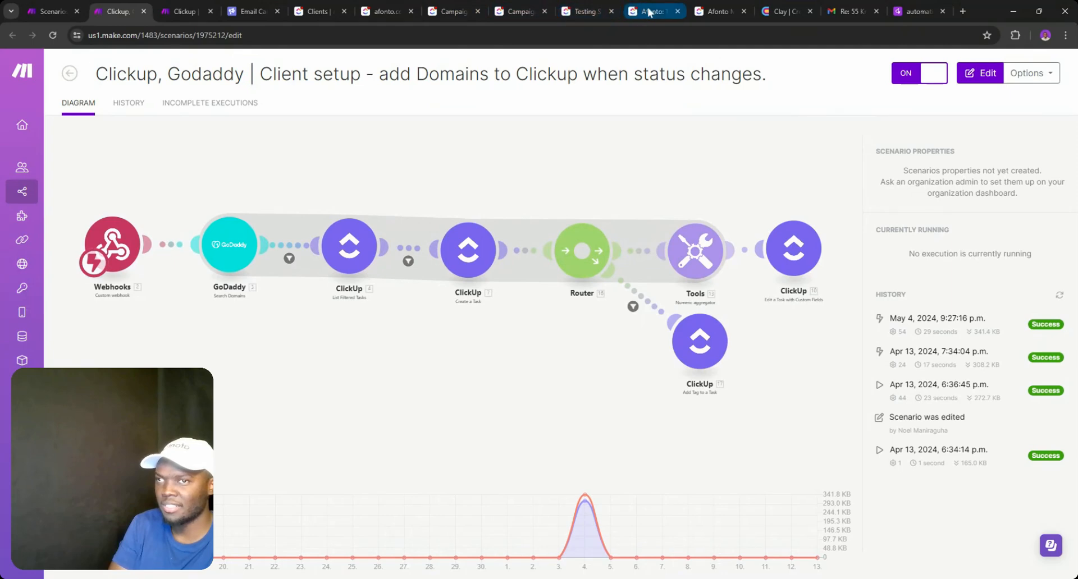
# - Switch to ClickUp and close the afonto.co task to view the Domains list
pyautogui.click(390, 10)
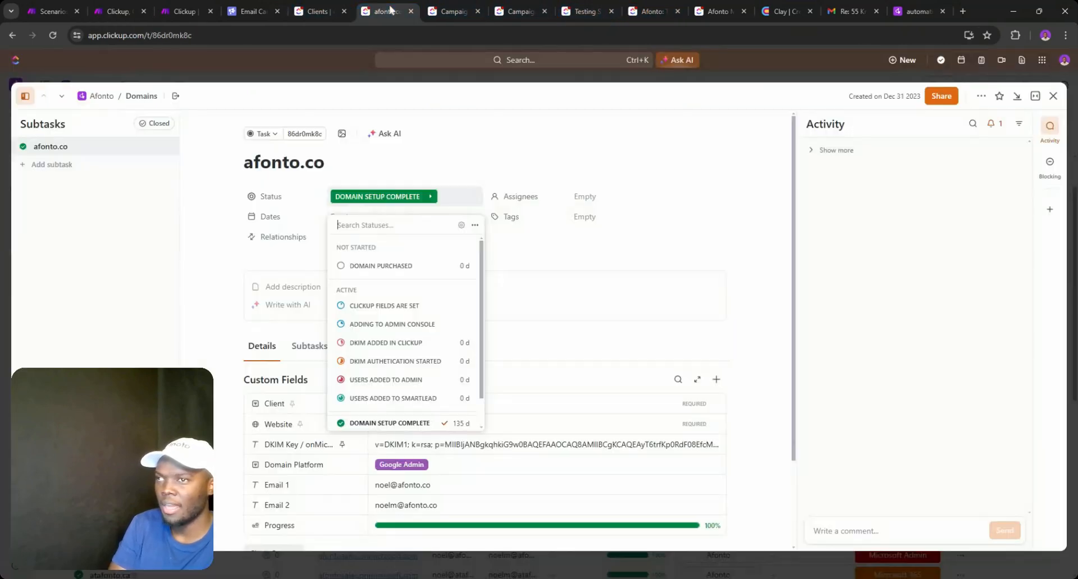
pyautogui.click(1054, 97)
pyautogui.click(1053, 96)
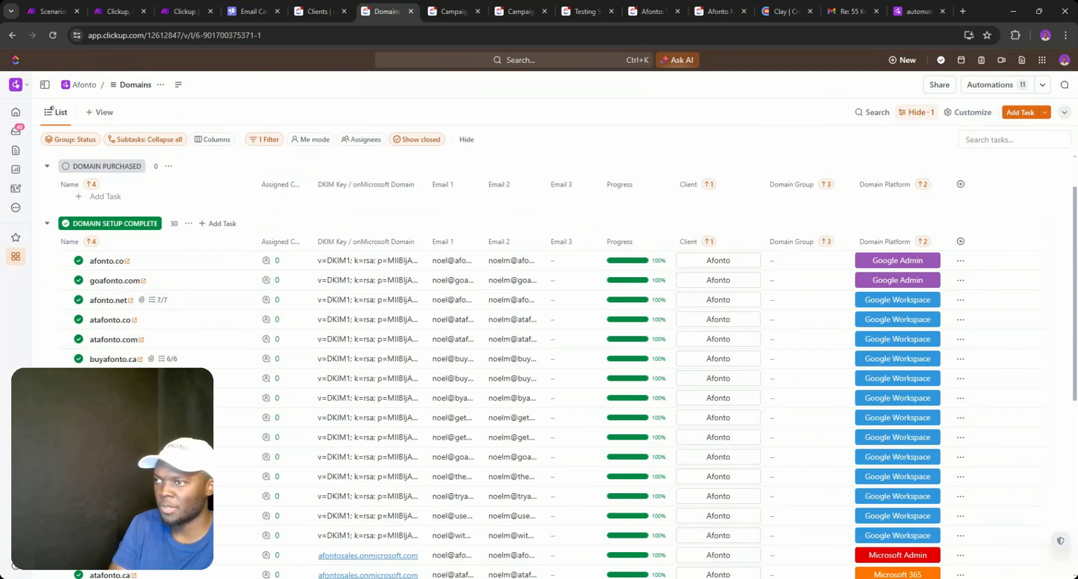
# - Return to the Make scenario list and open the "Generate domain names during client setup" scenario separately
pyautogui.click(42, 8)
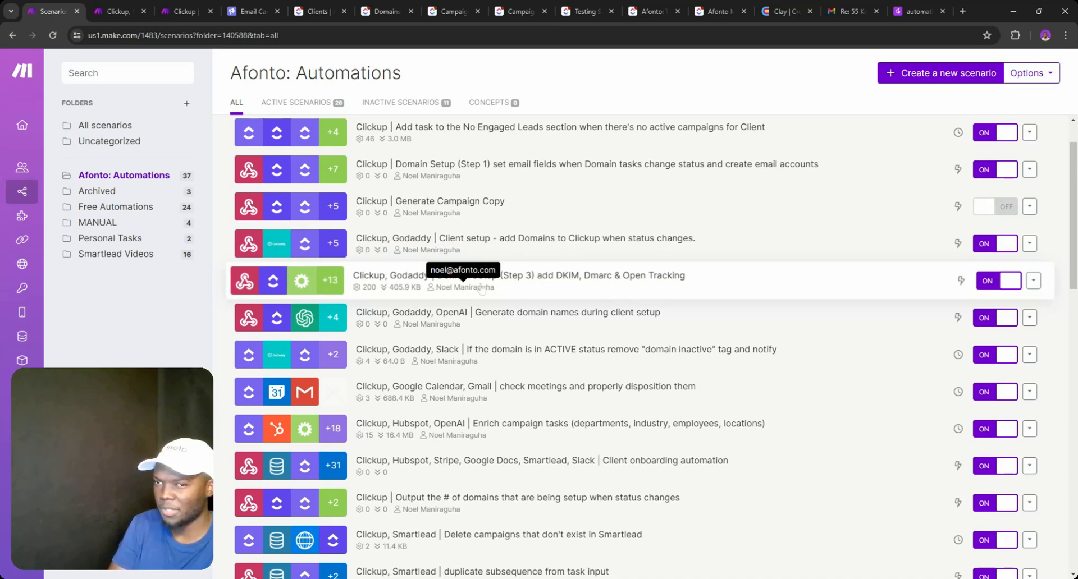
pyautogui.scroll(-1, 444, 259)
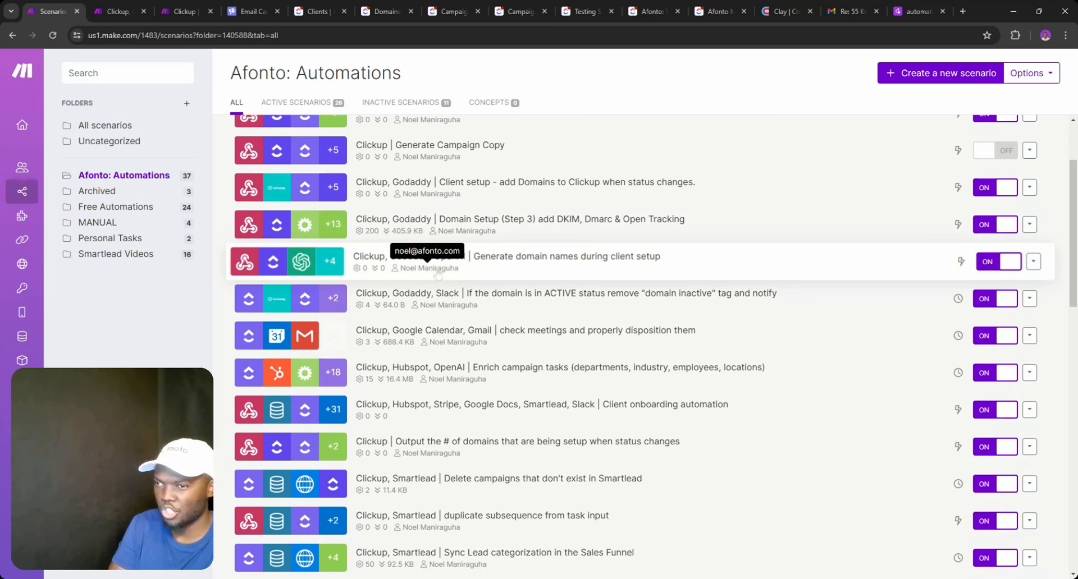
pyautogui.middleClick(469, 264)
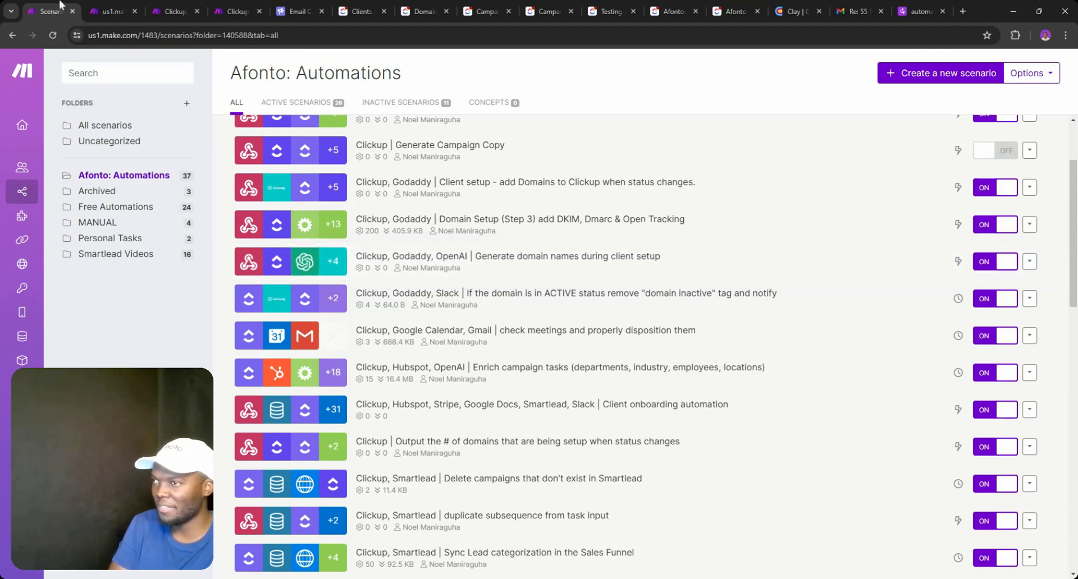
pyautogui.click(120, 12)
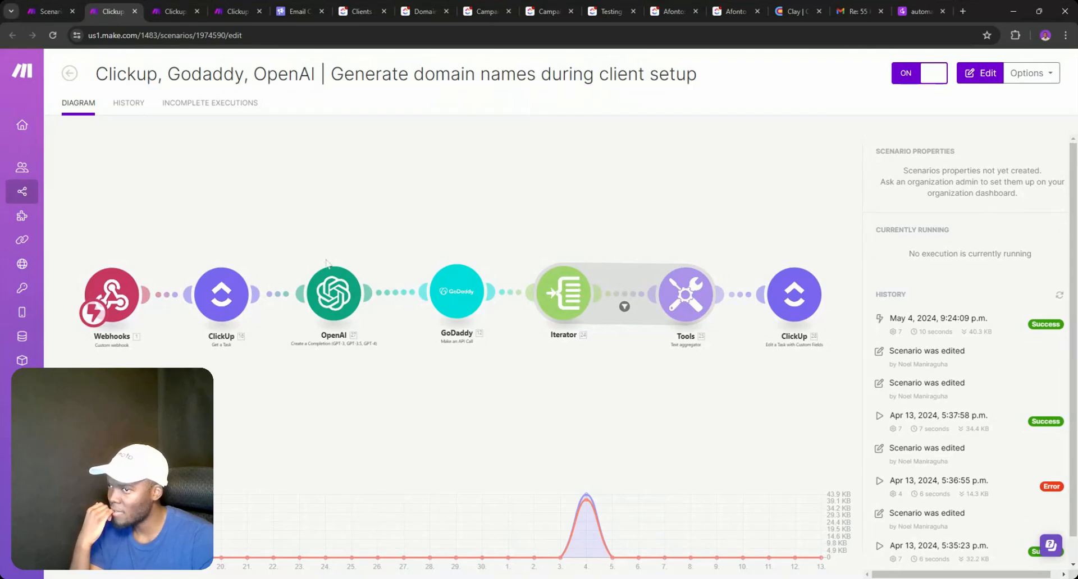
# - Open the OpenAI module's settings and examine its model and the system prompt for generating domain alternatives
pyautogui.click(342, 298)
pyautogui.click(405, 293)
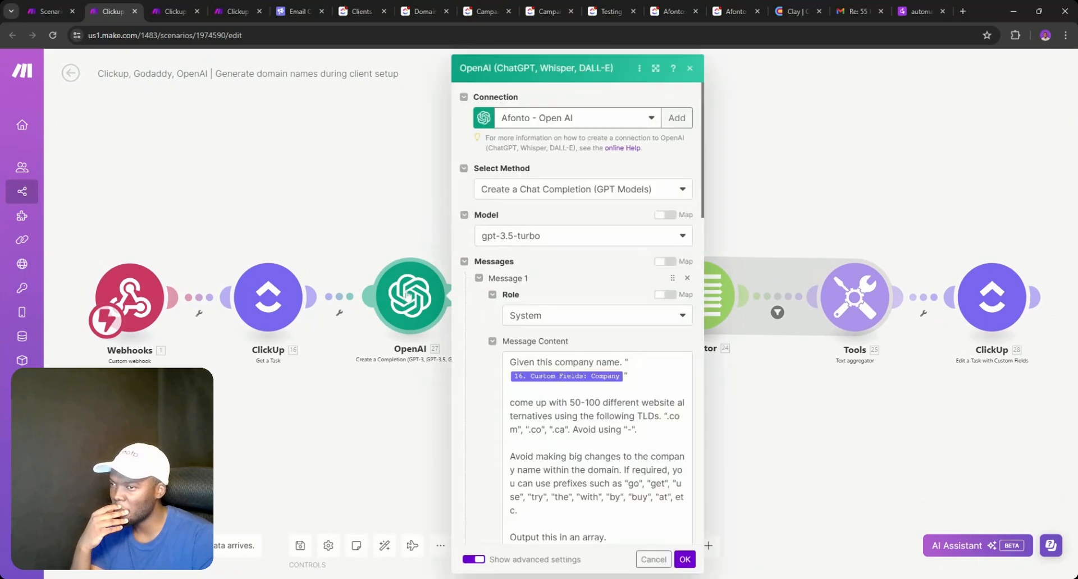
pyautogui.scroll(-2, 528, 326)
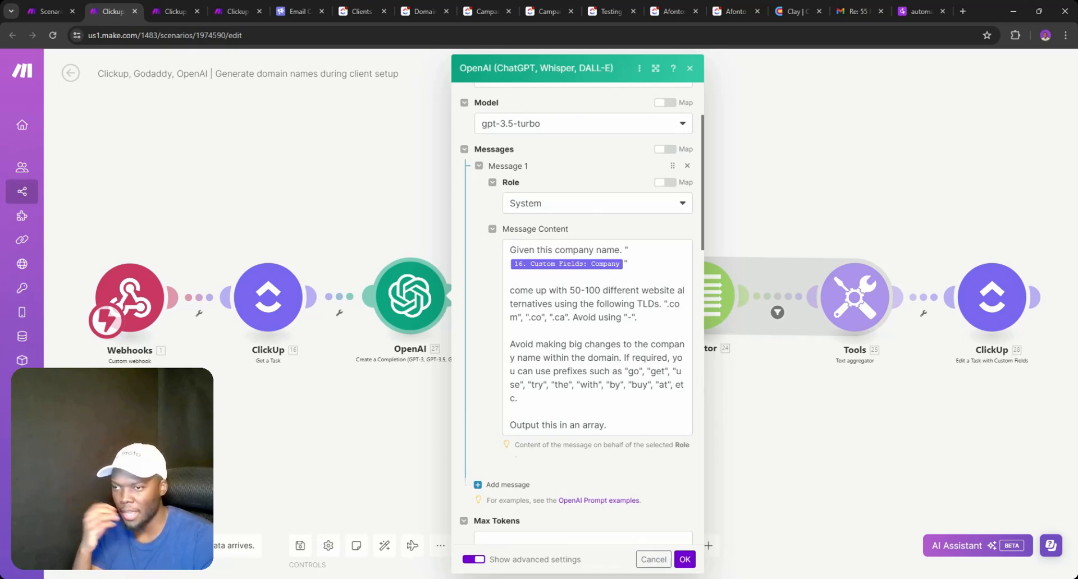
pyautogui.click(366, 203)
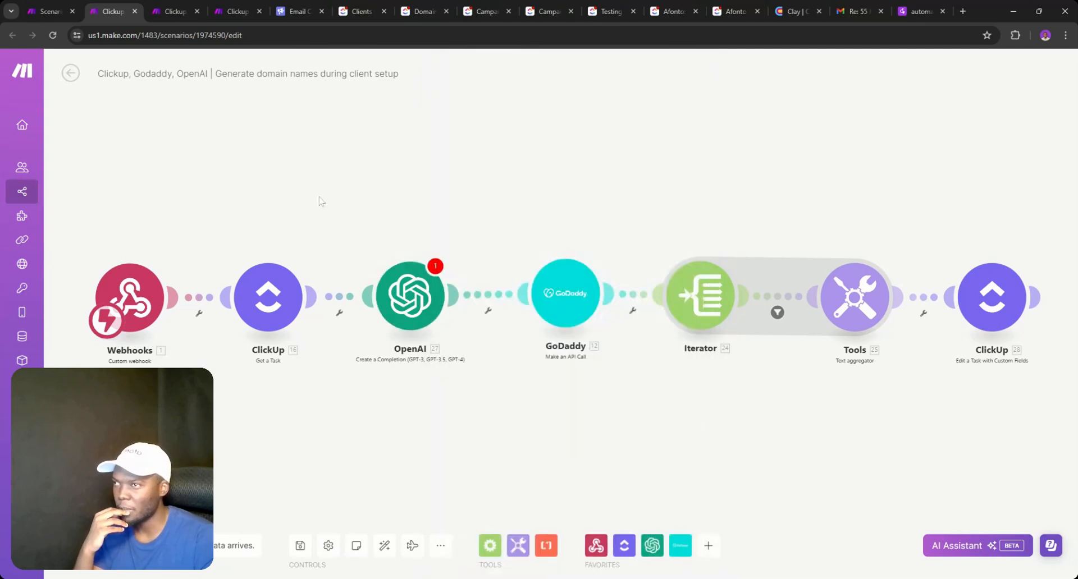
pyautogui.click(429, 310)
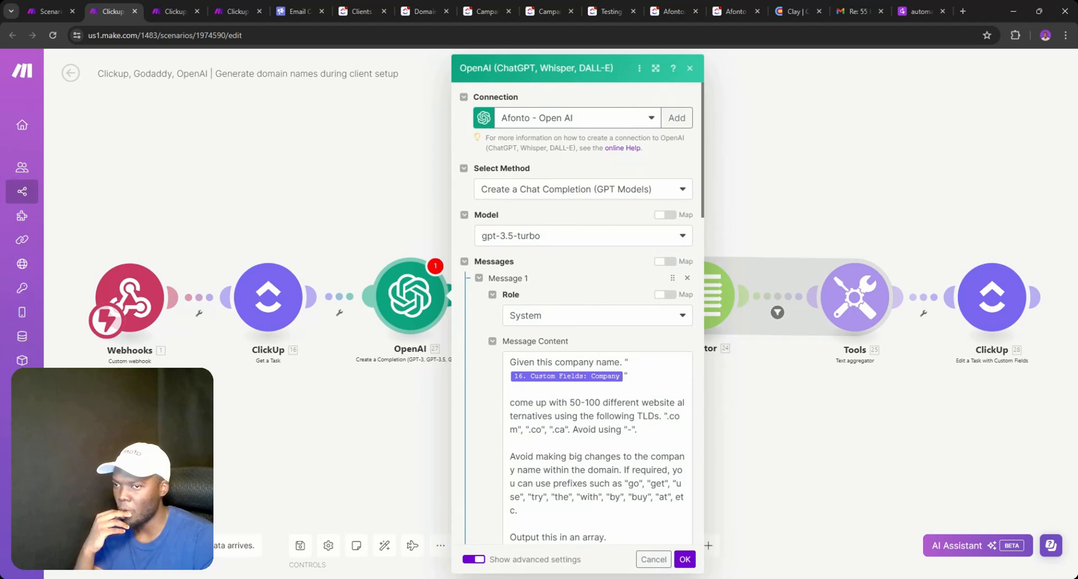
pyautogui.scroll(-1, 582, 312)
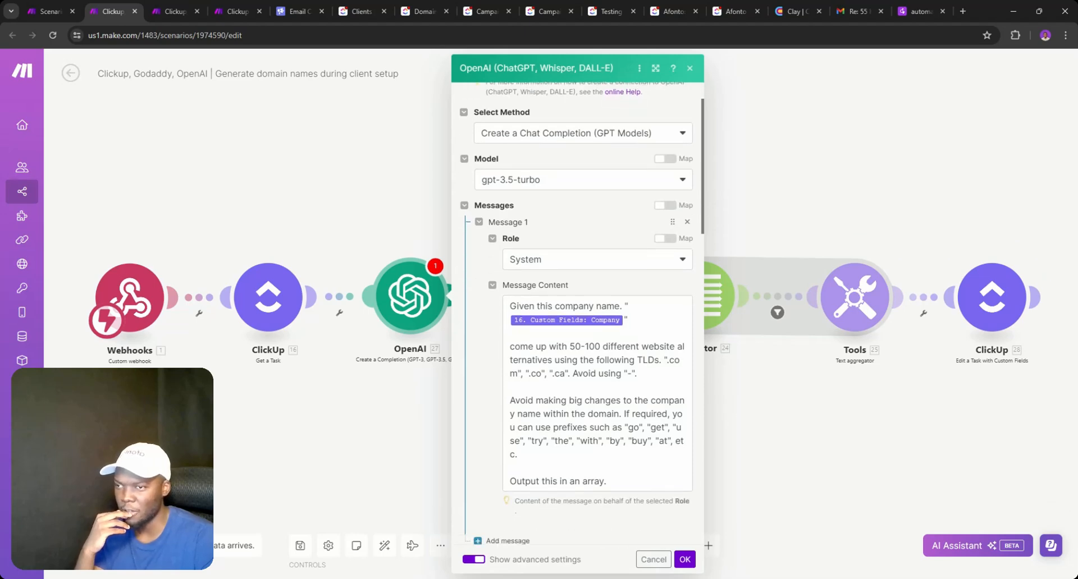
# - From the scenario list, open the Clickup, Godaddy, Slack scenario that removes the "domain inactive" tag and review its diagram
pyautogui.click(50, 11)
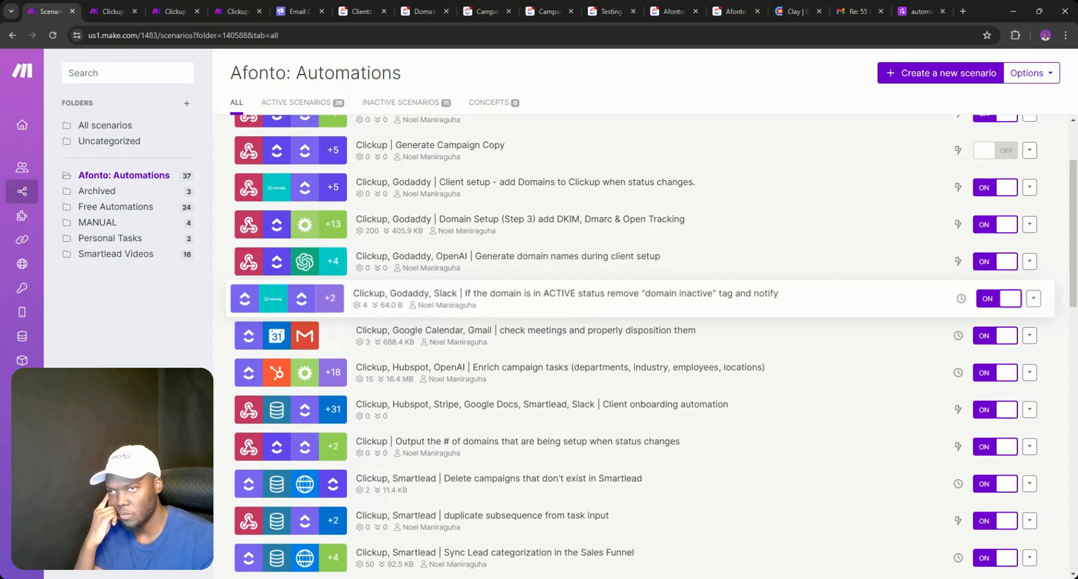
pyautogui.middleClick(584, 316)
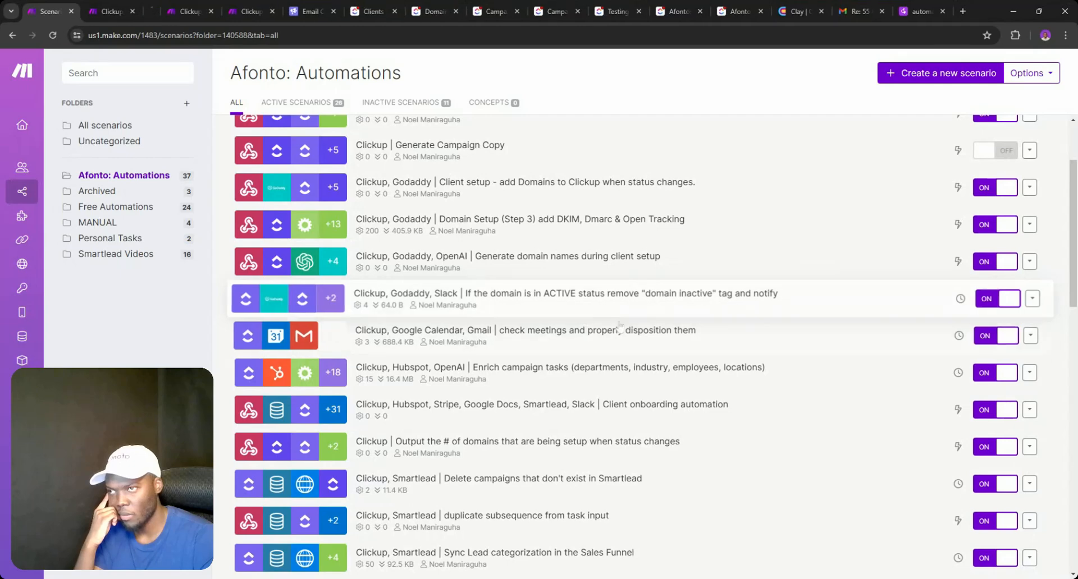
pyautogui.click(157, 10)
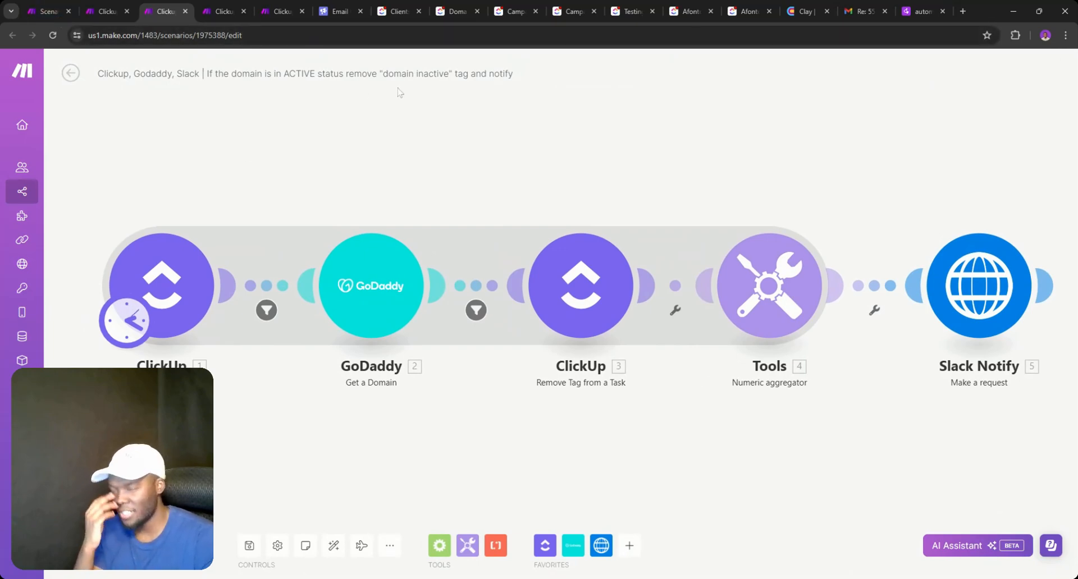
# - Open the "check meetings and properly disposition them" scenario and close the domain name generation and "domain inactive" scenario pages
pyautogui.click(48, 11)
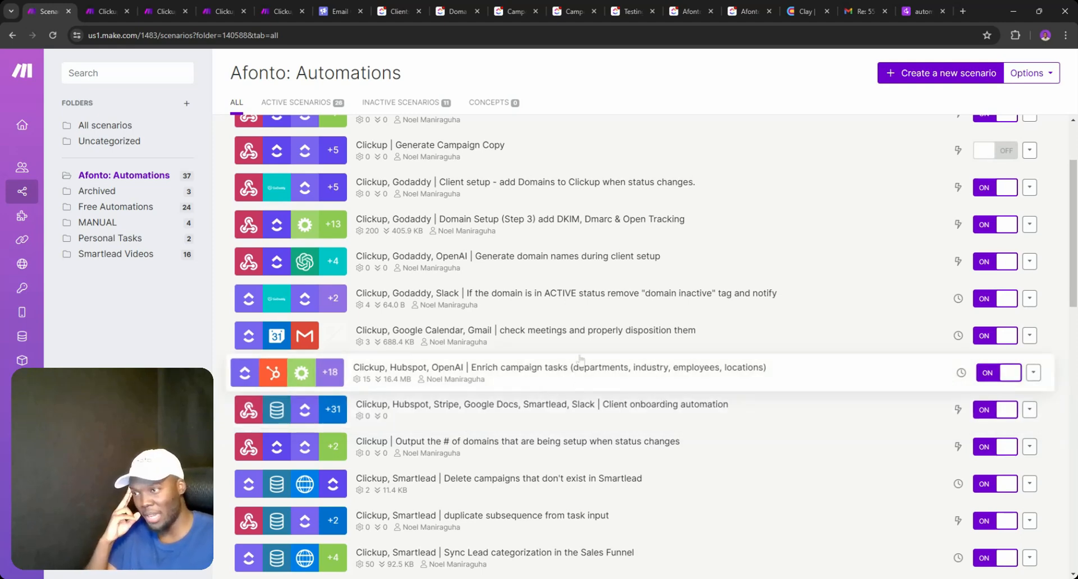
pyautogui.keyDown('ctrl'); pyautogui.click(525, 336); pyautogui.keyUp('ctrl')
pyautogui.click(124, 14)
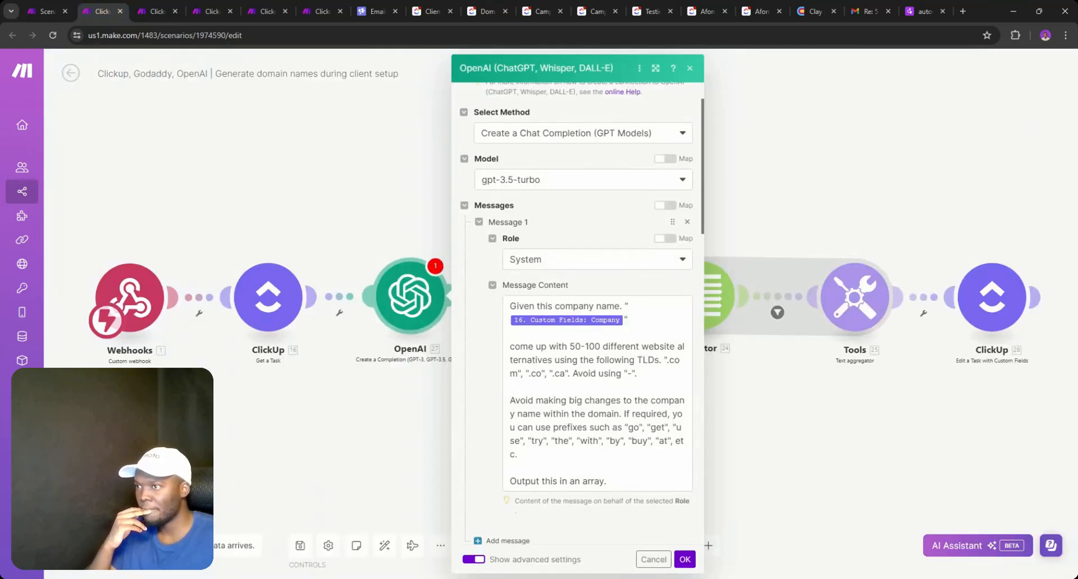
pyautogui.click(119, 12)
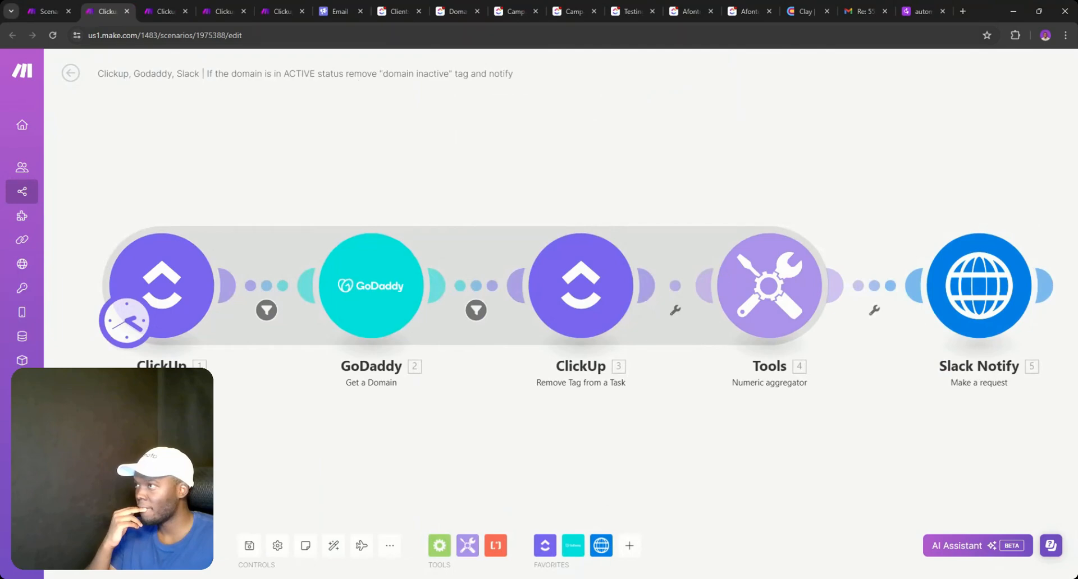
pyautogui.click(127, 11)
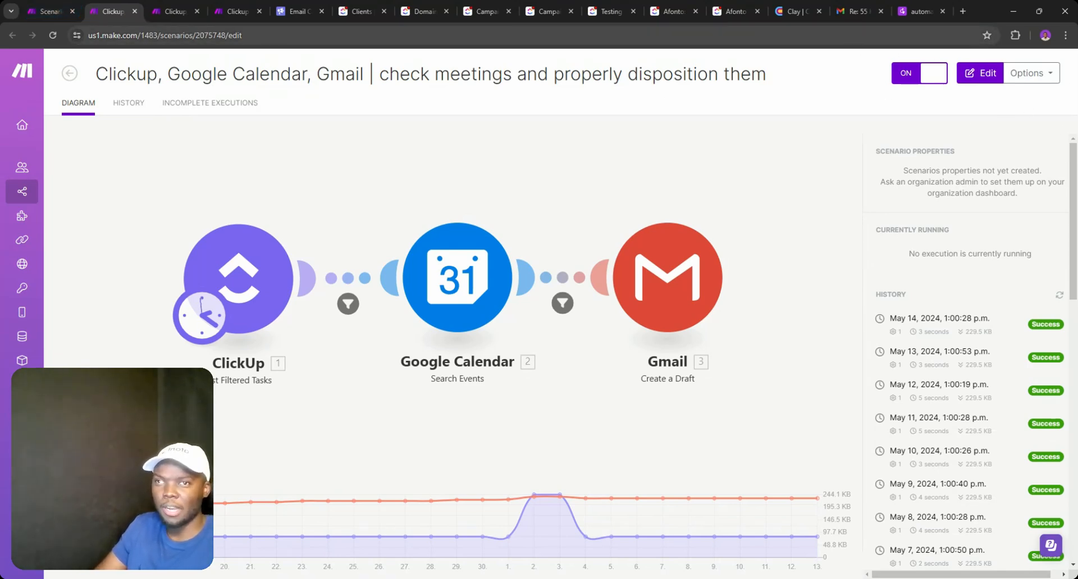
# - Switch to Gmail, search for "update call" and open the April 11 "Update call status" email
pyautogui.click(856, 11)
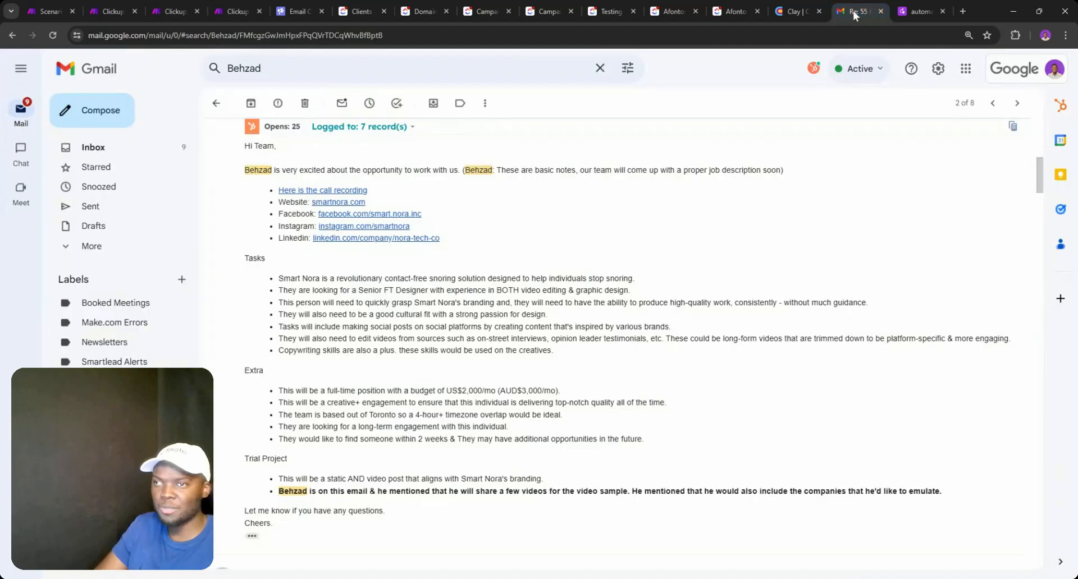
pyautogui.click(599, 68)
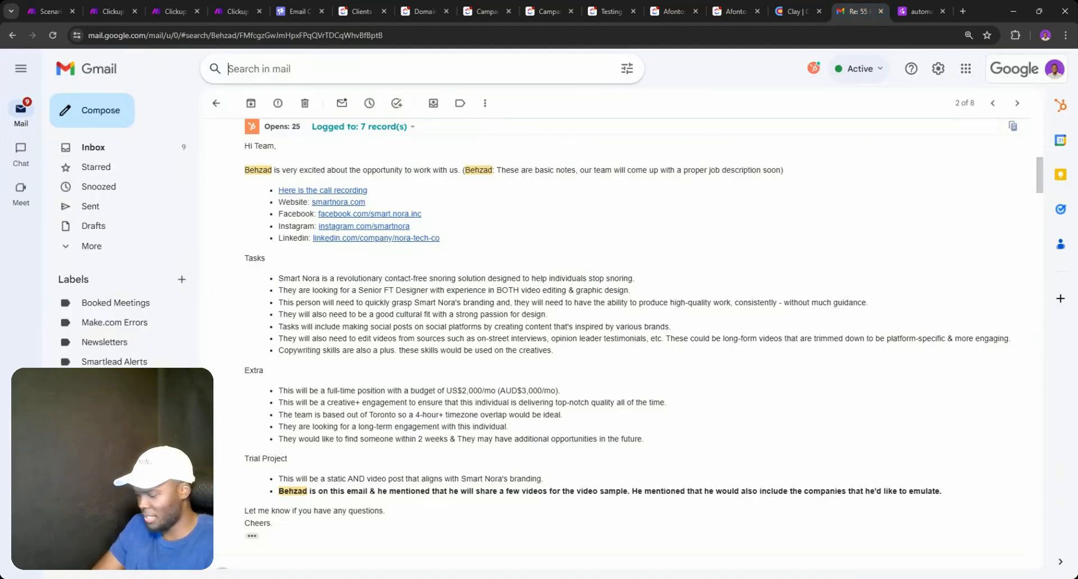
pyautogui.write('updac')
pyautogui.press('BackSpace')
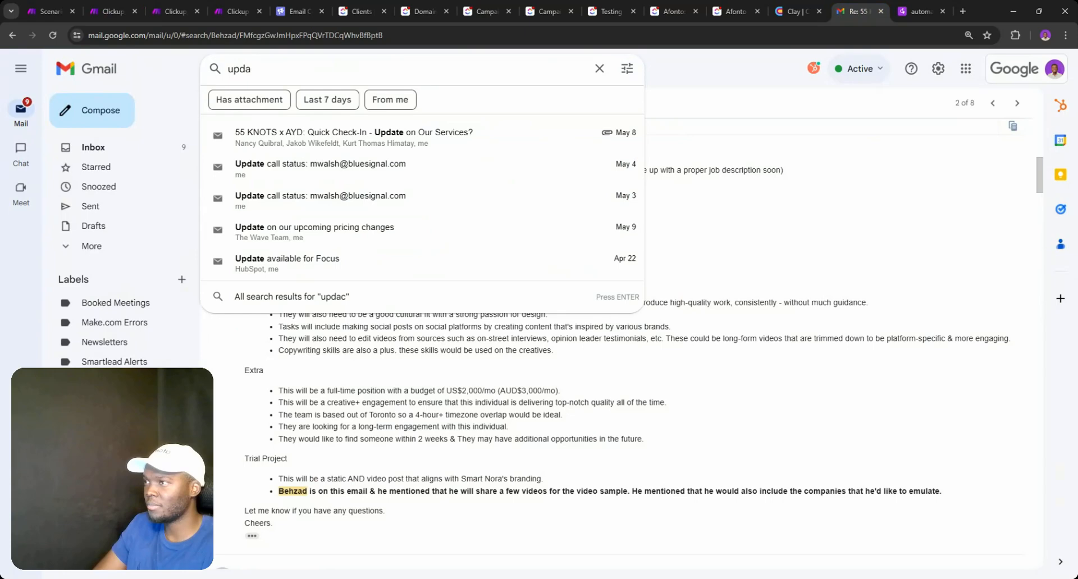
pyautogui.write('te call')
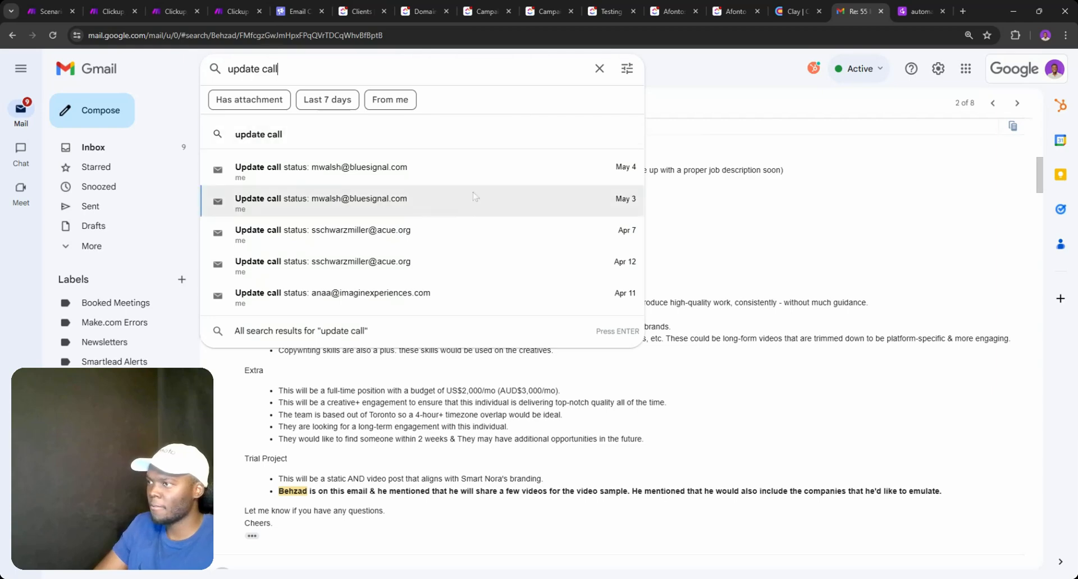
pyautogui.click(465, 297)
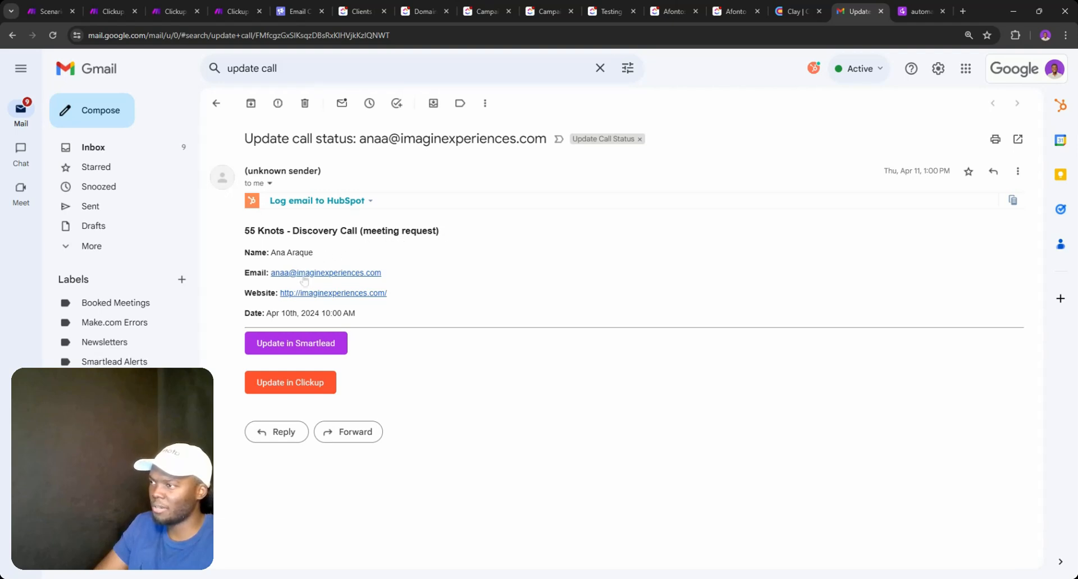
# - Follow the email's ClickUp update link to the lead's Sales Funnel task and view its available tags
pyautogui.click(310, 387)
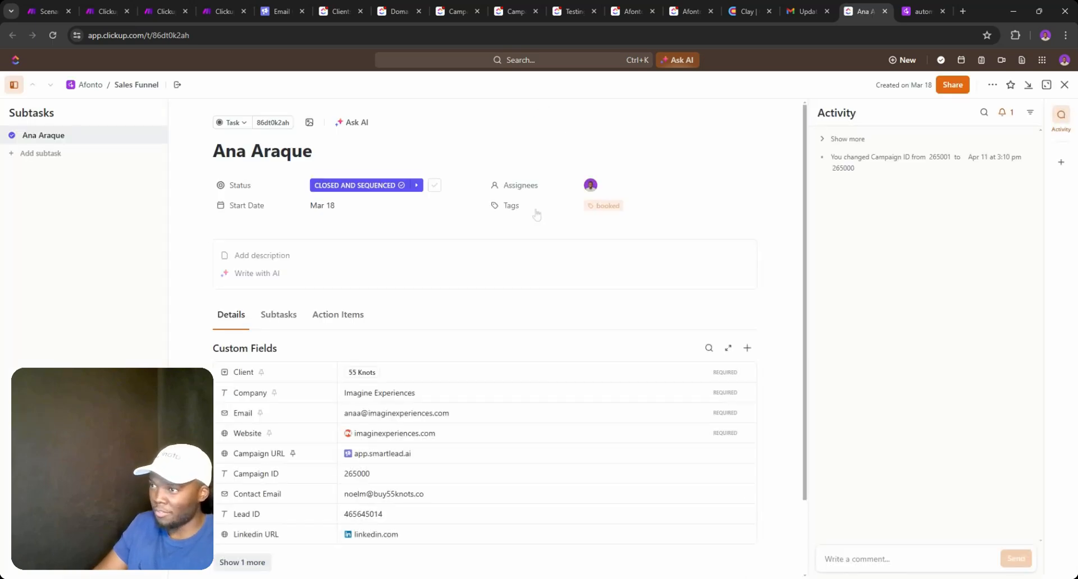
pyautogui.click(643, 213)
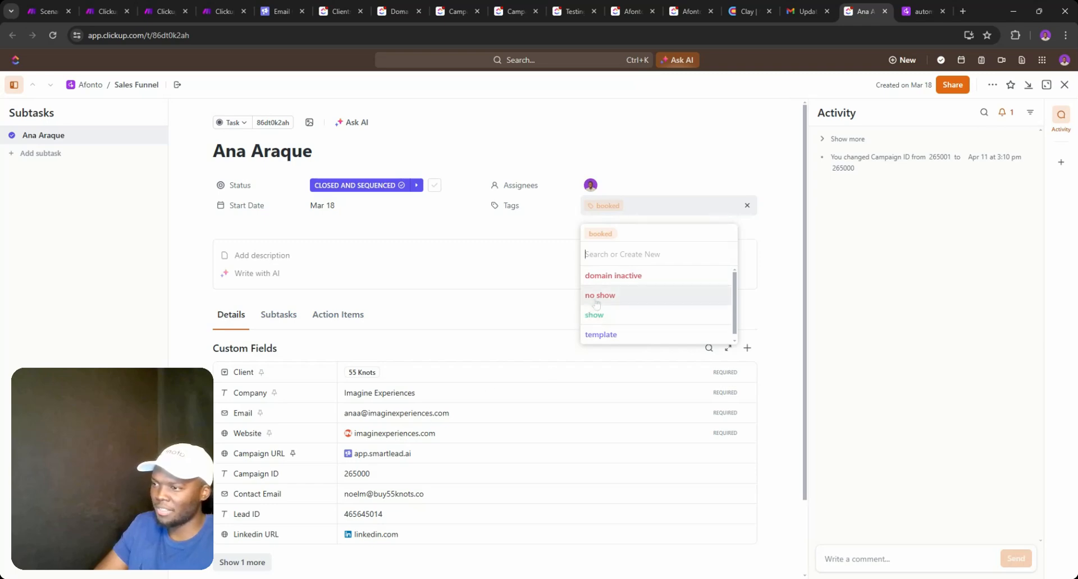
pyautogui.click(365, 435)
pyautogui.click(365, 433)
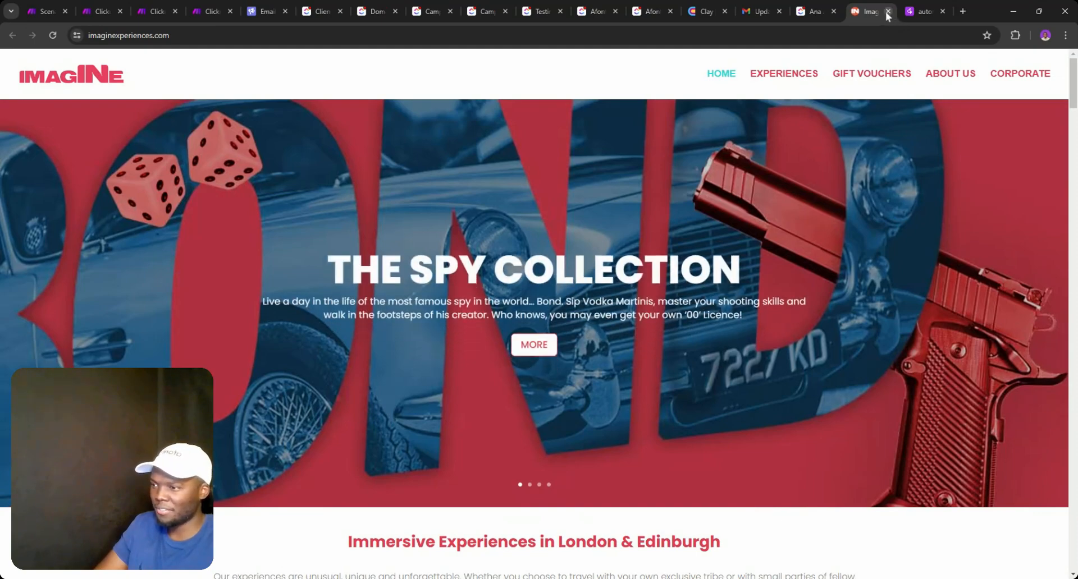
pyautogui.click(888, 11)
# - Add the "no show" tag to the lead's Sales Funnel task
pyautogui.click(643, 211)
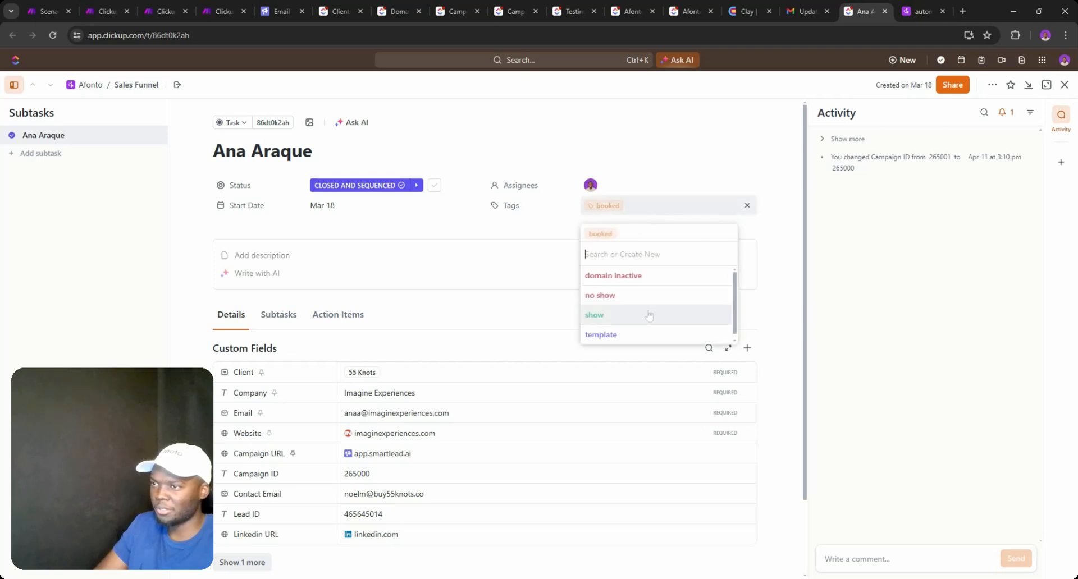
pyautogui.click(640, 296)
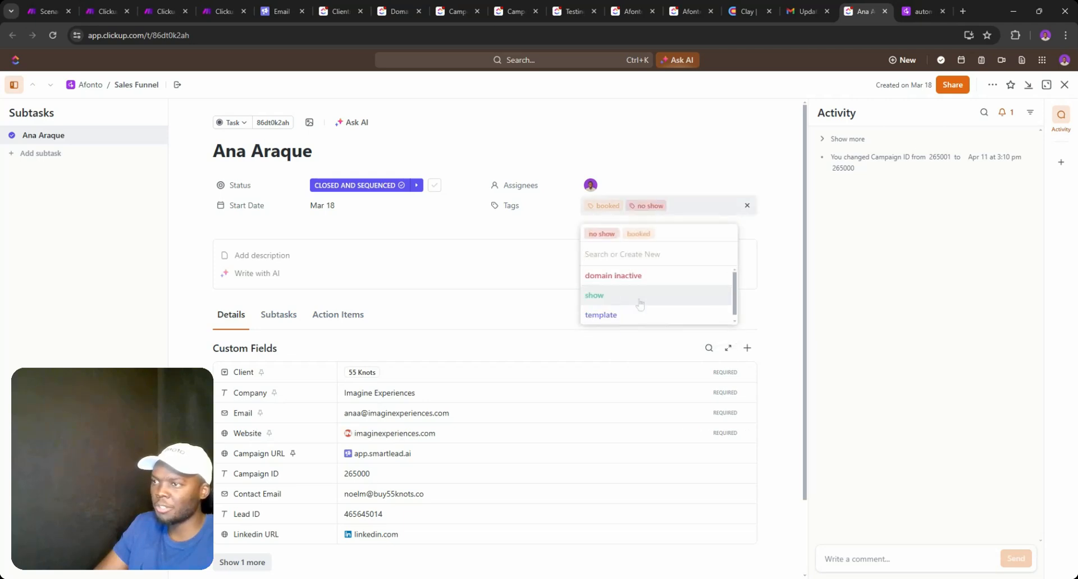
pyautogui.click(680, 176)
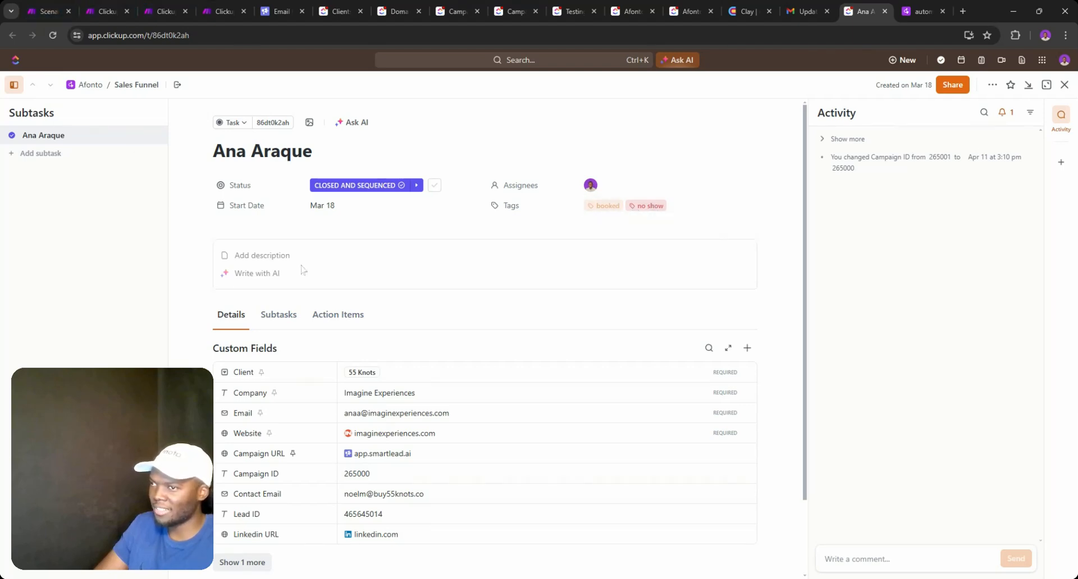
# - Switch back to the Make scenario for checking and dispositioning meetings and prefix its name with "[ARCHIVED]"
pyautogui.click(106, 11)
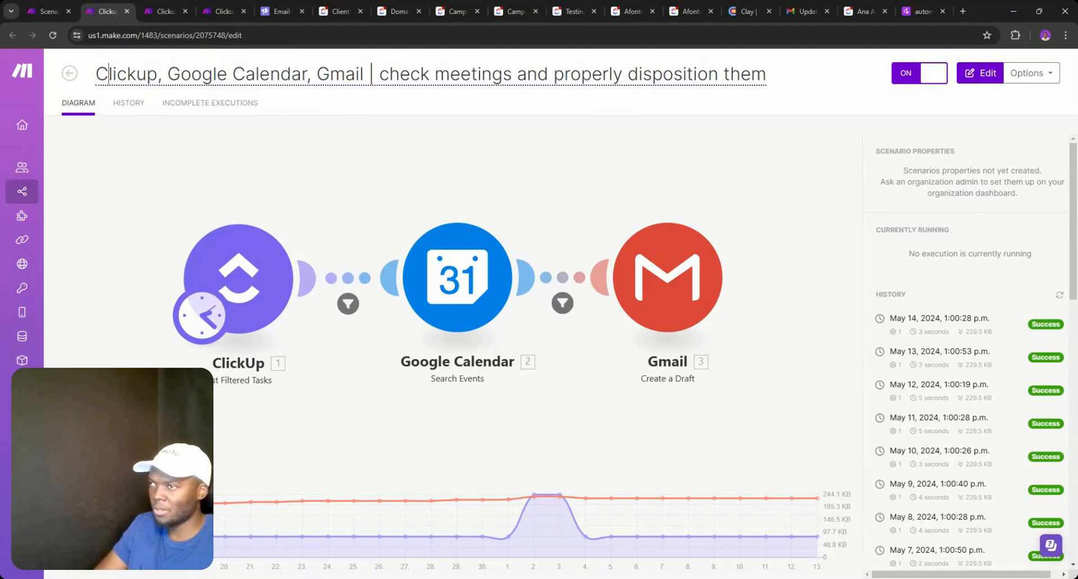
pyautogui.doubleClick(108, 74)
pyautogui.click(96, 74)
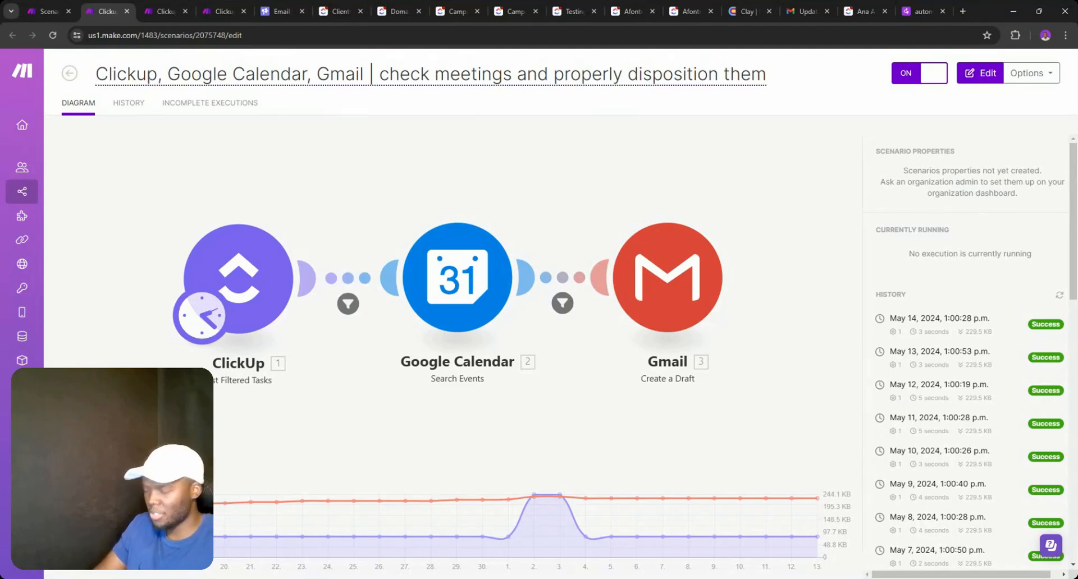
pyautogui.write('[')
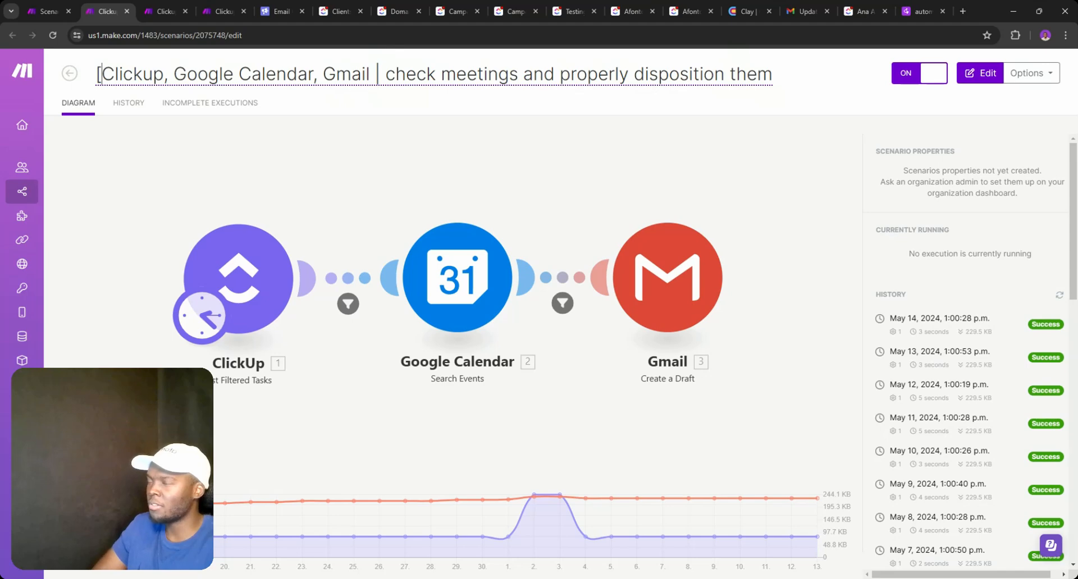
pyautogui.write('ARCH')
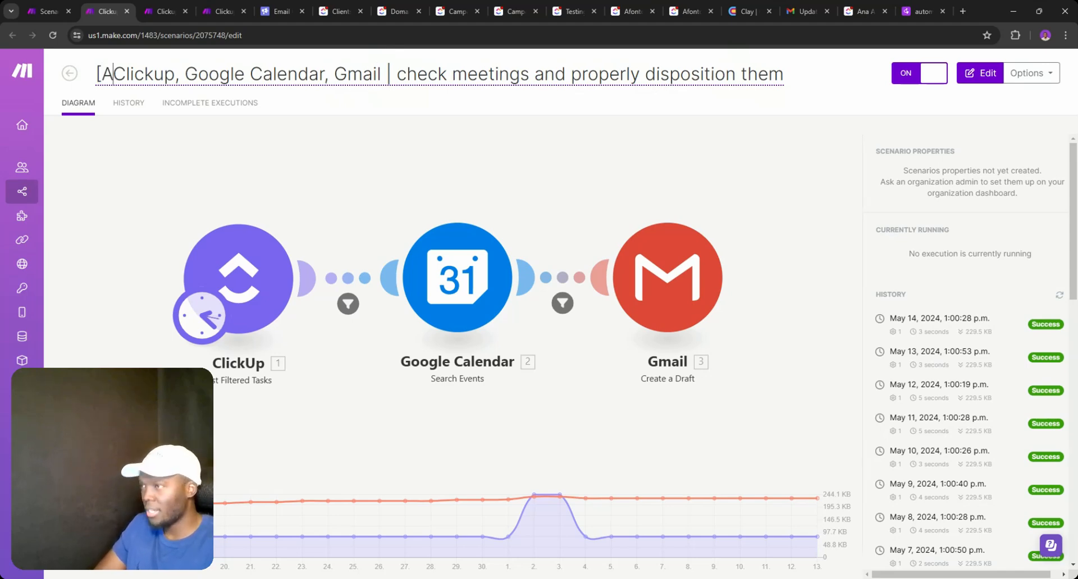
pyautogui.write('IVED')
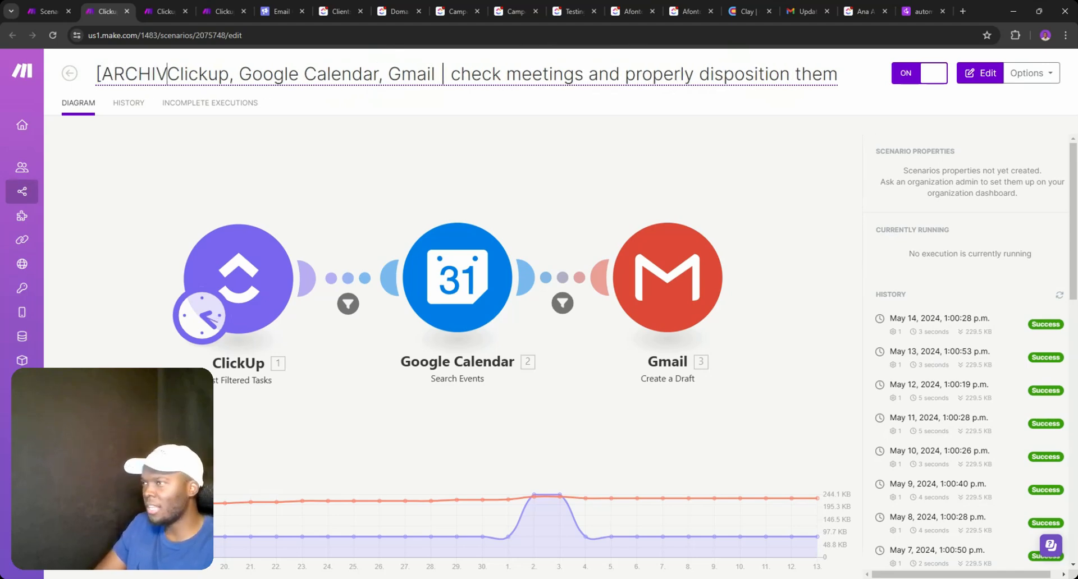
pyautogui.write(']')
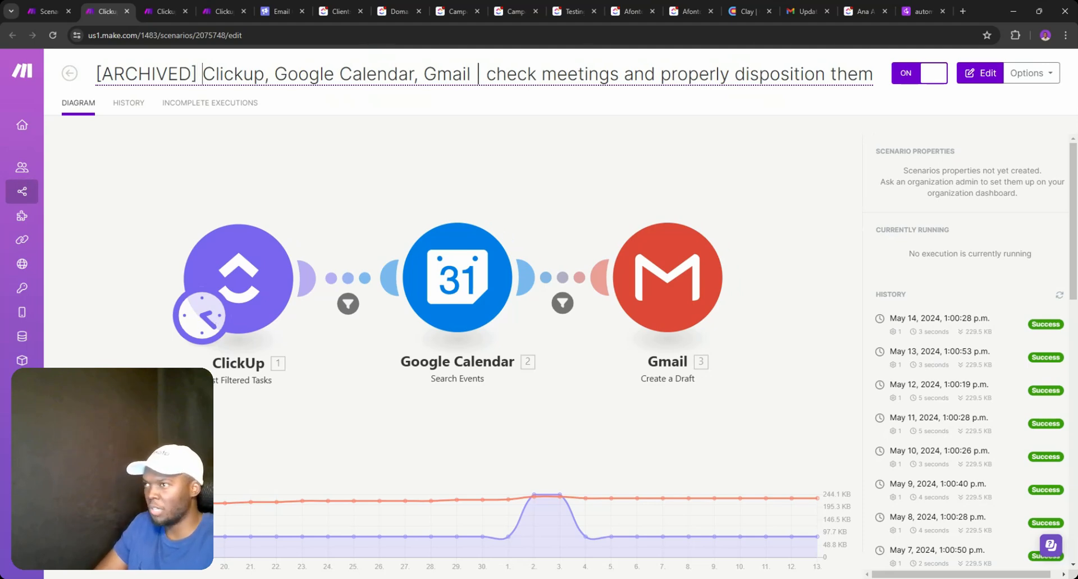
pyautogui.press('Return')
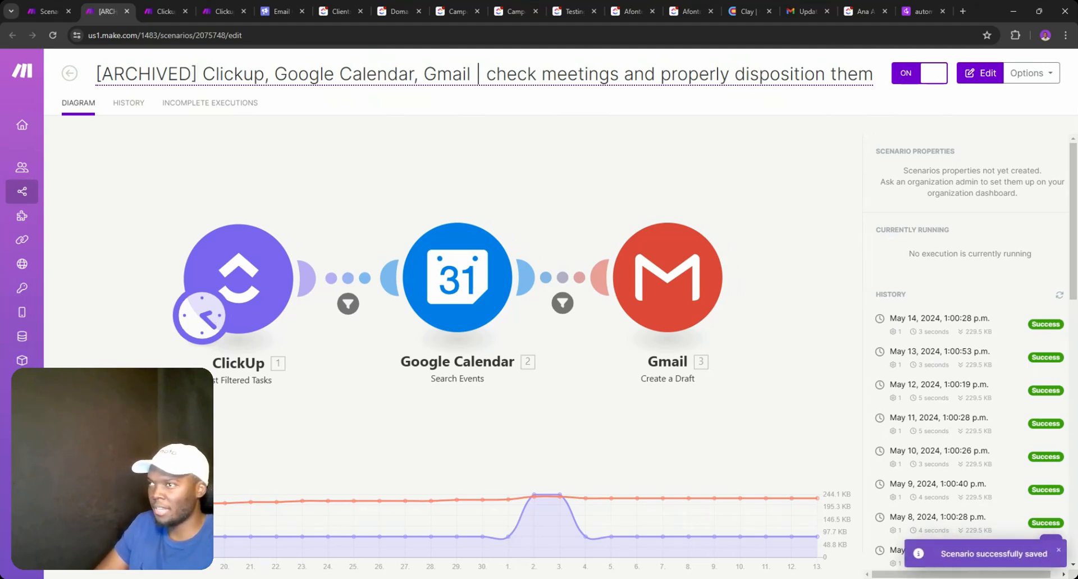
# - Move the "[ARCHIVED]" meeting disposition scenario from the scenario list into the Archived folder, and open the Afonto: Automations folder
pyautogui.click(67, 79)
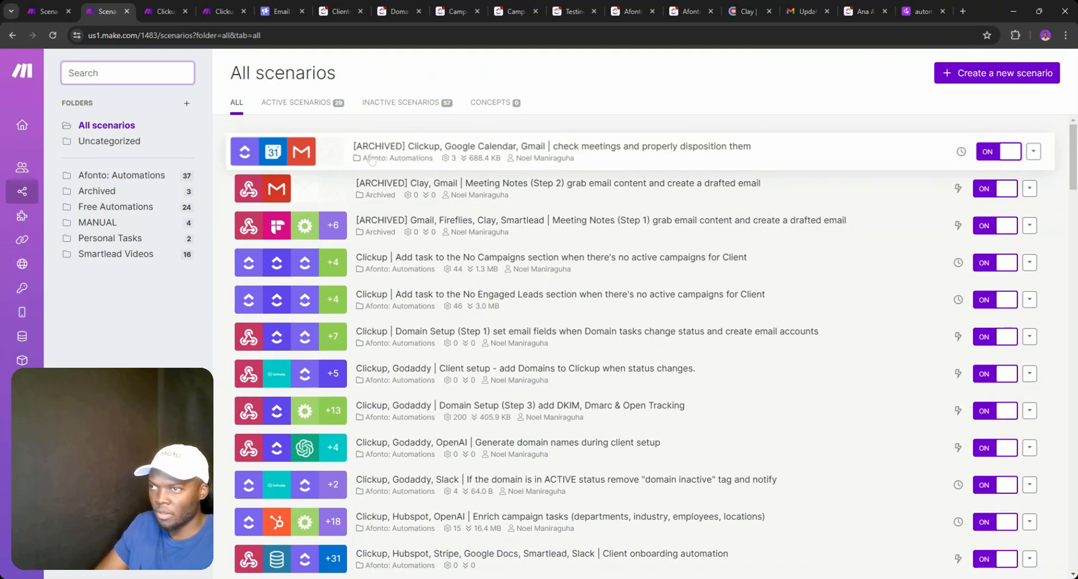
pyautogui.moveTo(371, 162)
pyautogui.mouseDown()
pyautogui.moveTo(140, 191)
pyautogui.moveTo(168, 197)
pyautogui.mouseUp()
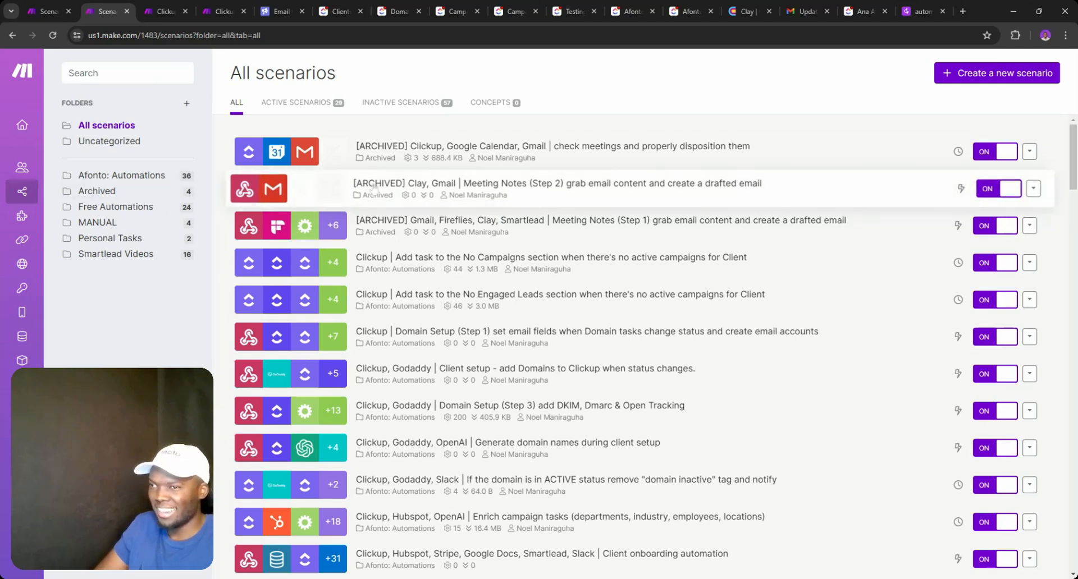
pyautogui.click(119, 175)
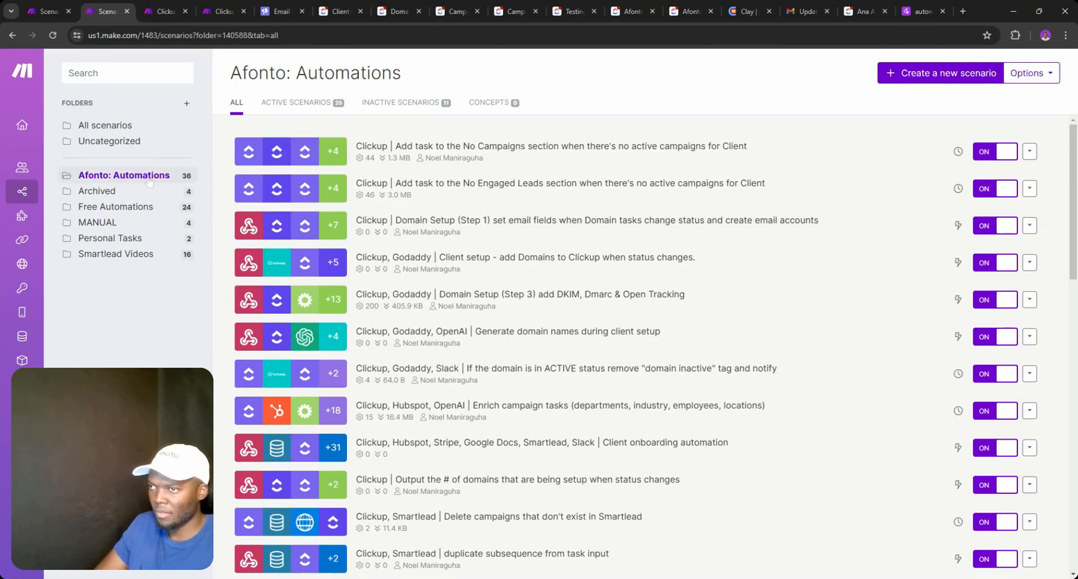
# - Look through the scenarios in the Afonto: Automations folder and close the extra Make pages, keeping one folder list open
pyautogui.scroll(-1, 426, 240)
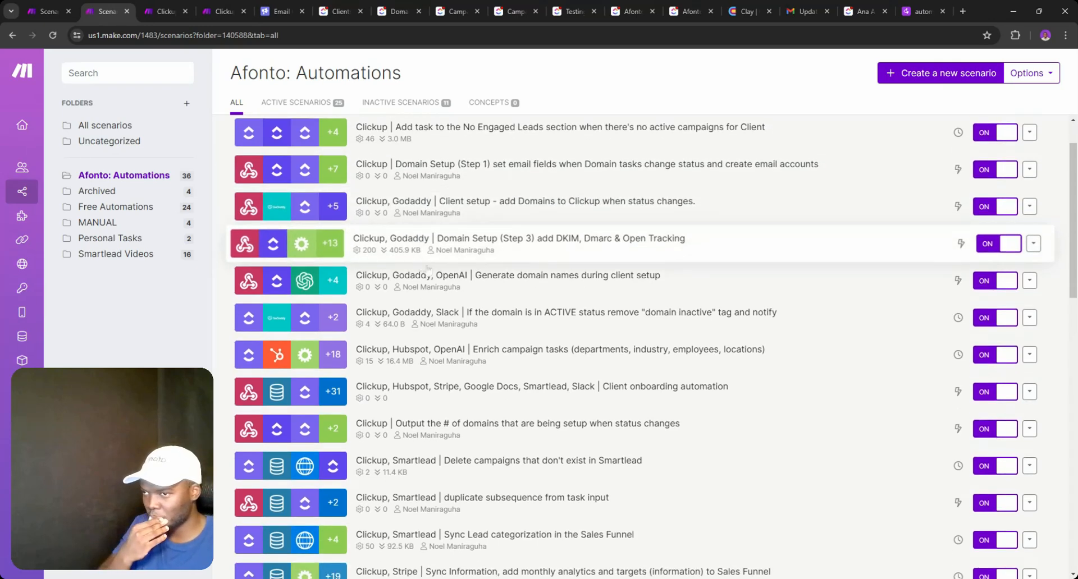
pyautogui.scroll(-1, 457, 386)
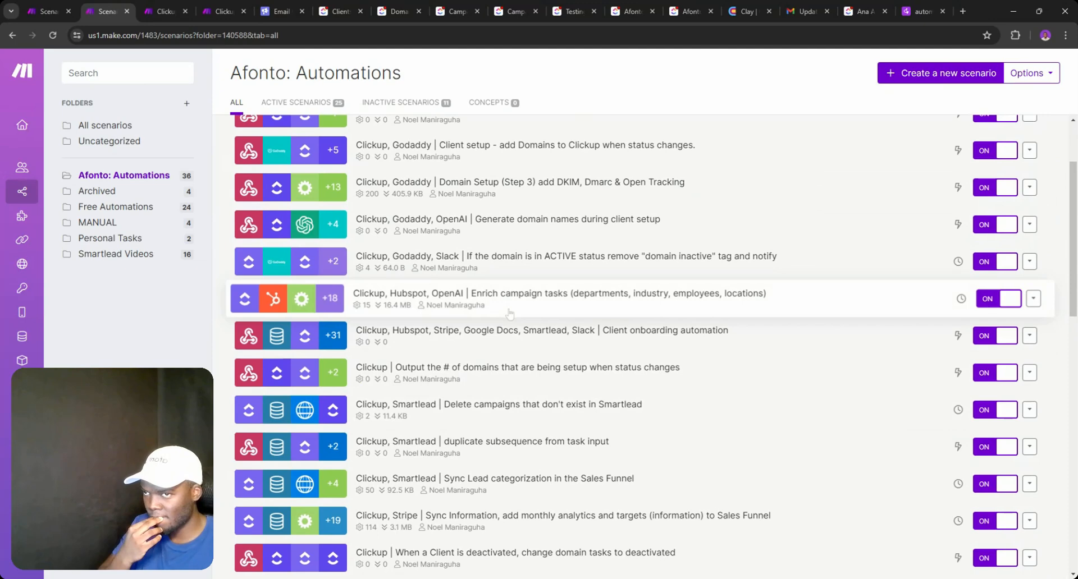
pyautogui.scroll(2, 510, 313)
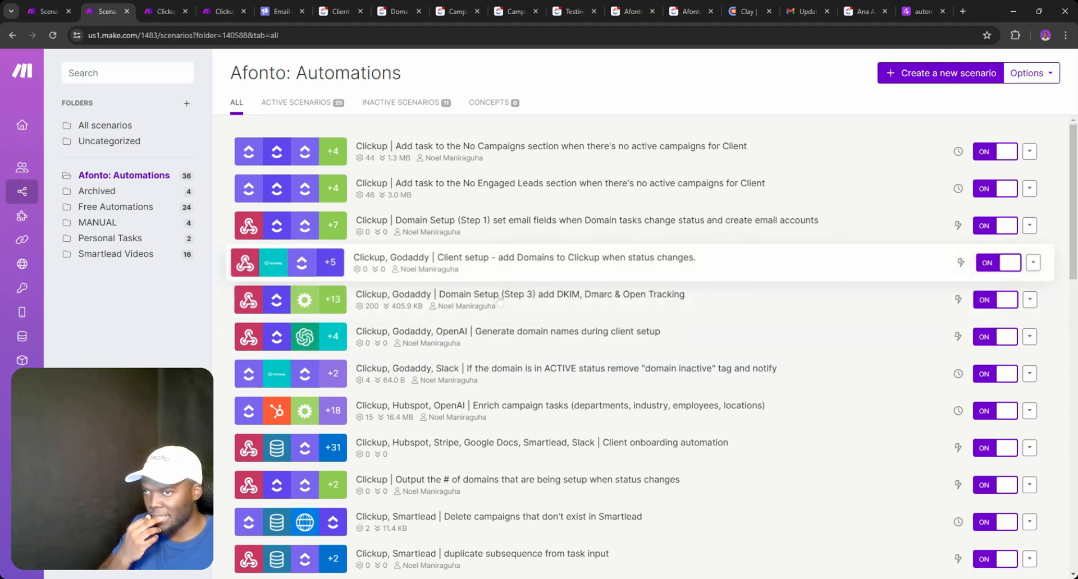
pyautogui.scroll(-1, 452, 314)
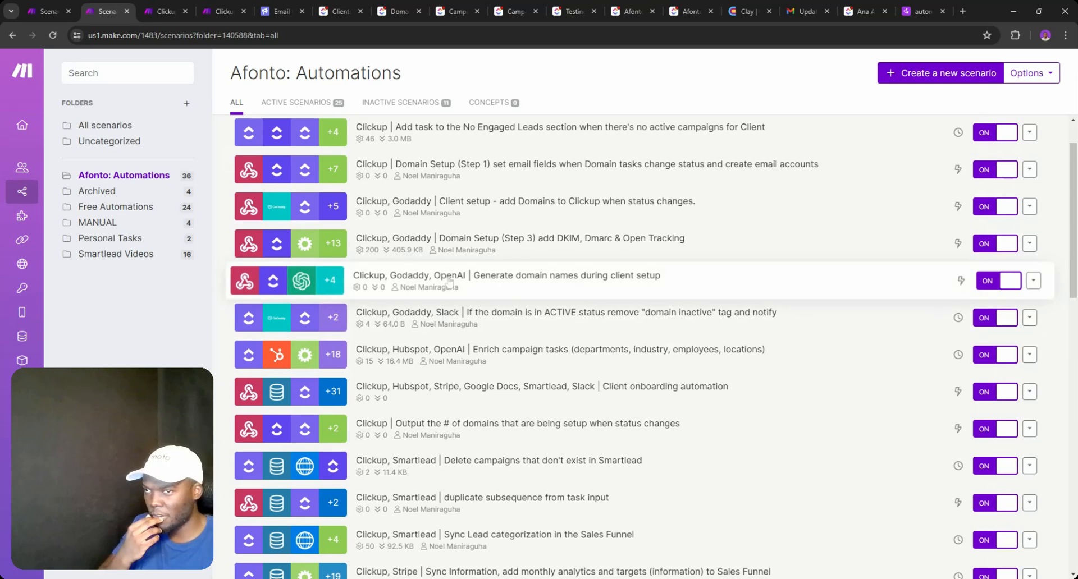
pyautogui.scroll(-1, 505, 281)
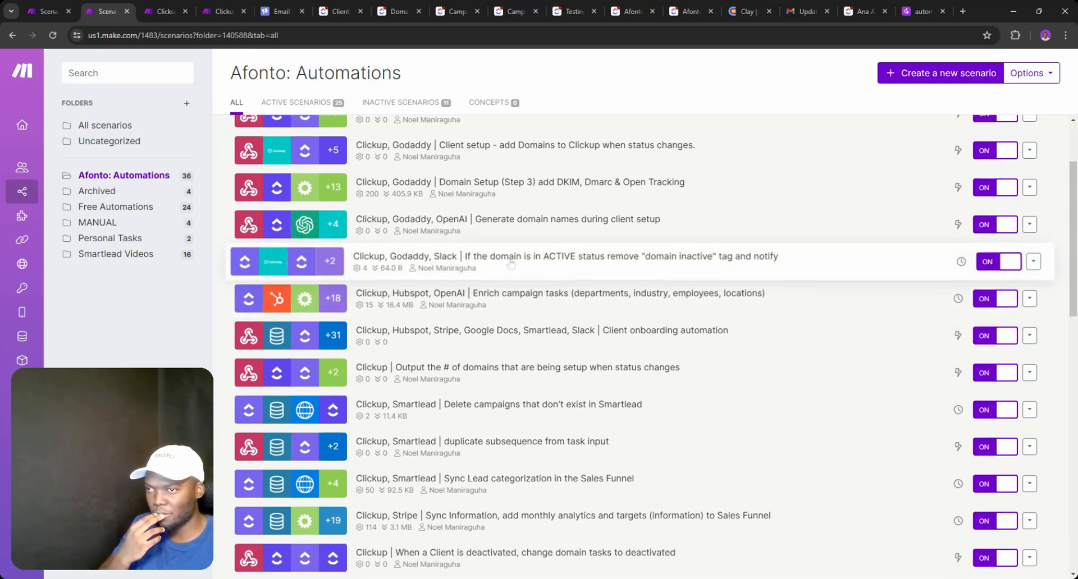
pyautogui.scroll(-1, 489, 241)
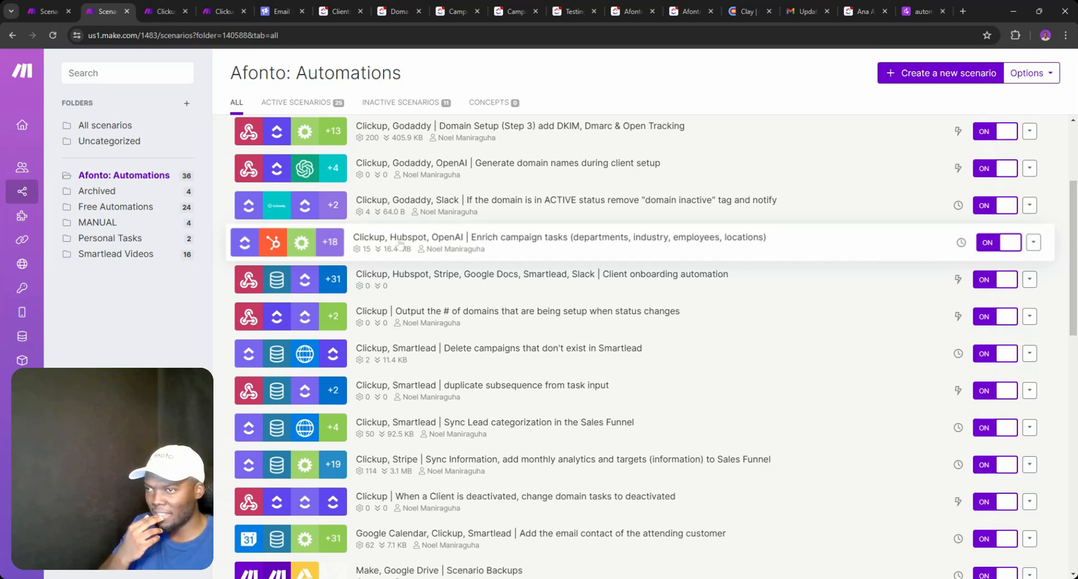
pyautogui.click(186, 12)
pyautogui.click(186, 12)
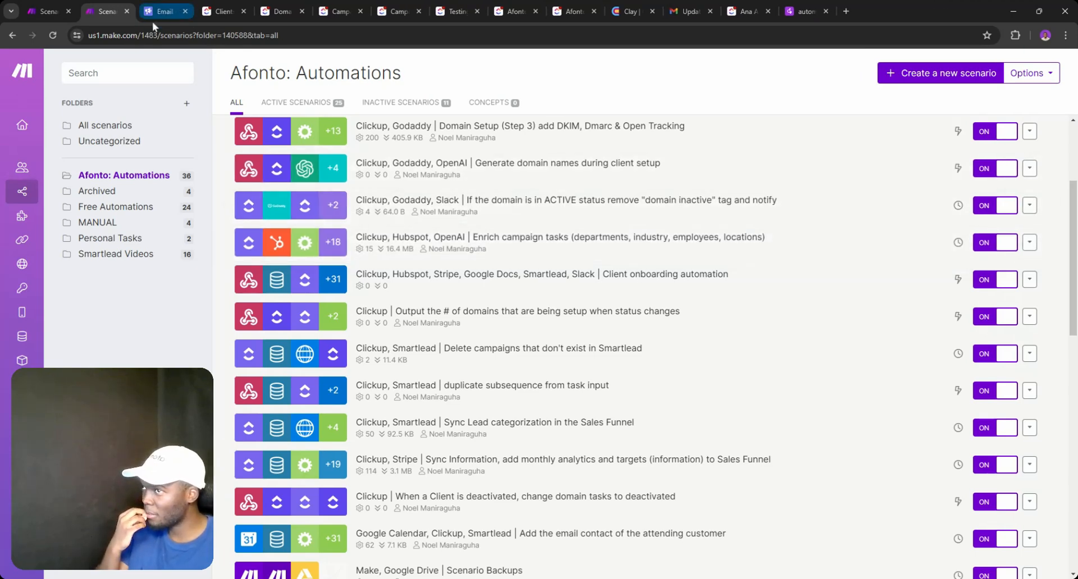
pyautogui.click(69, 11)
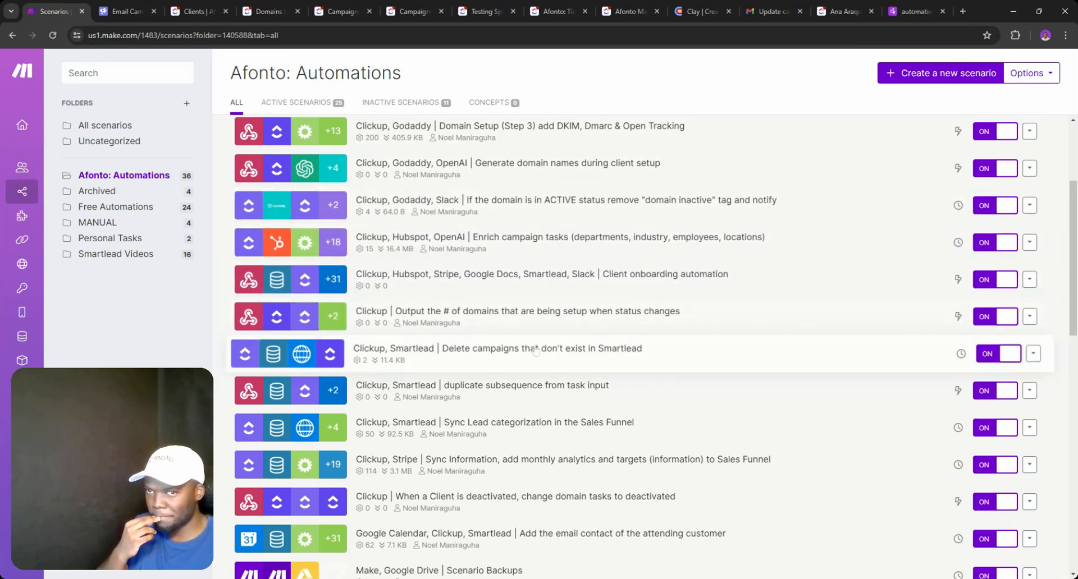
# - Open the "Enrich campaign tasks (departments, industry, employees, locations)" scenario on its own page while keeping the folder list available
pyautogui.click(473, 242)
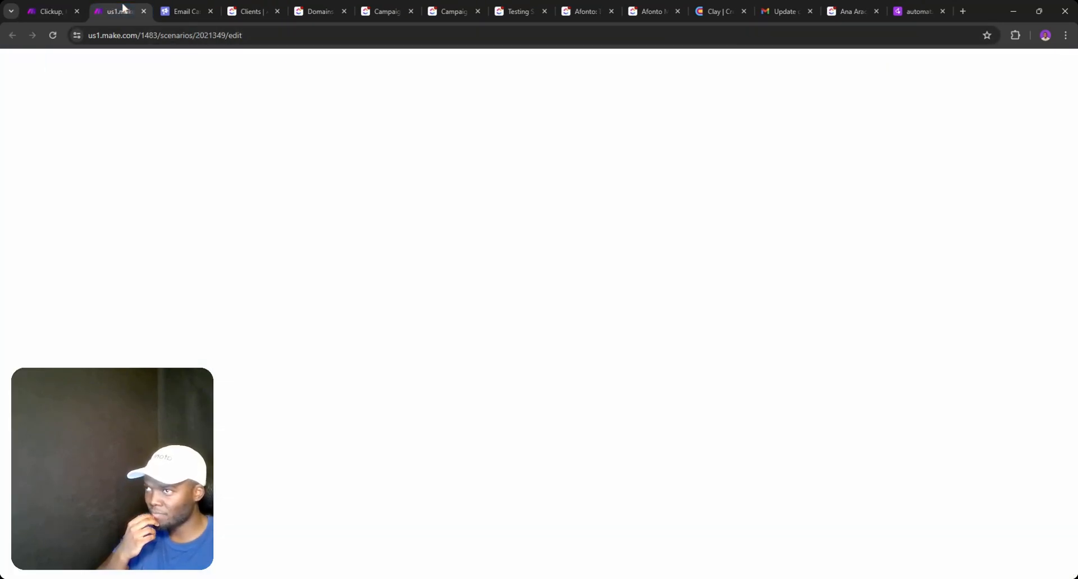
pyautogui.click(41, 12)
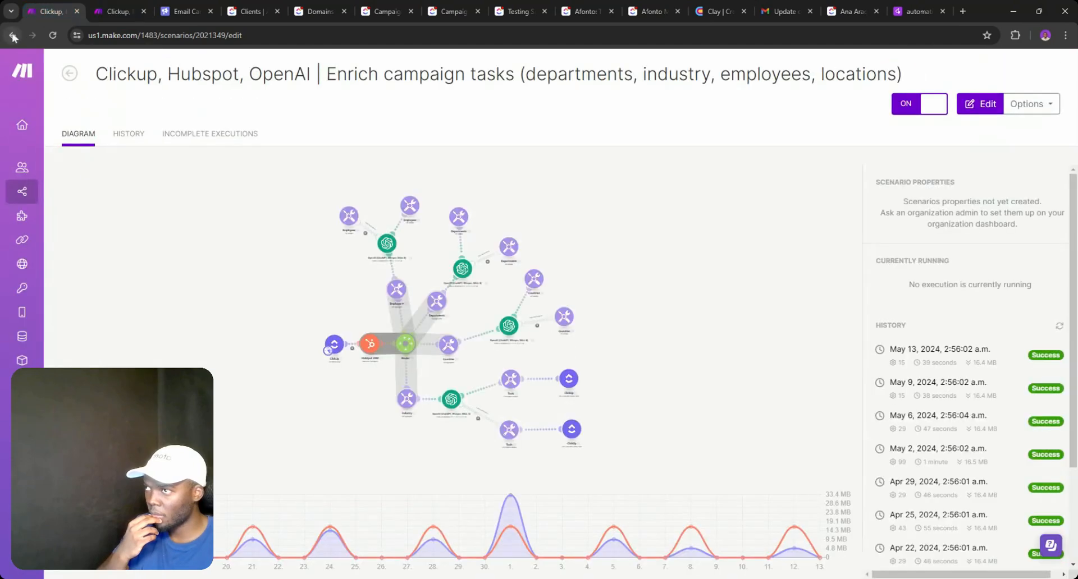
pyautogui.hotkey('alt', 'Left')
pyautogui.click(91, 15)
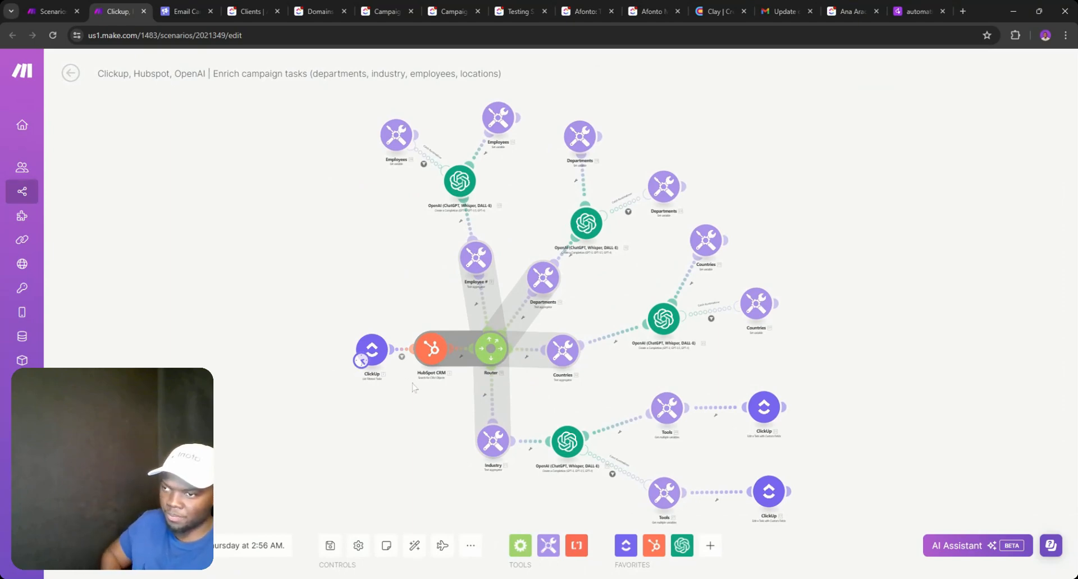
# - Examine the HubSpot CRM module's output properties, search filter and result limit, and close its settings
pyautogui.click(430, 354)
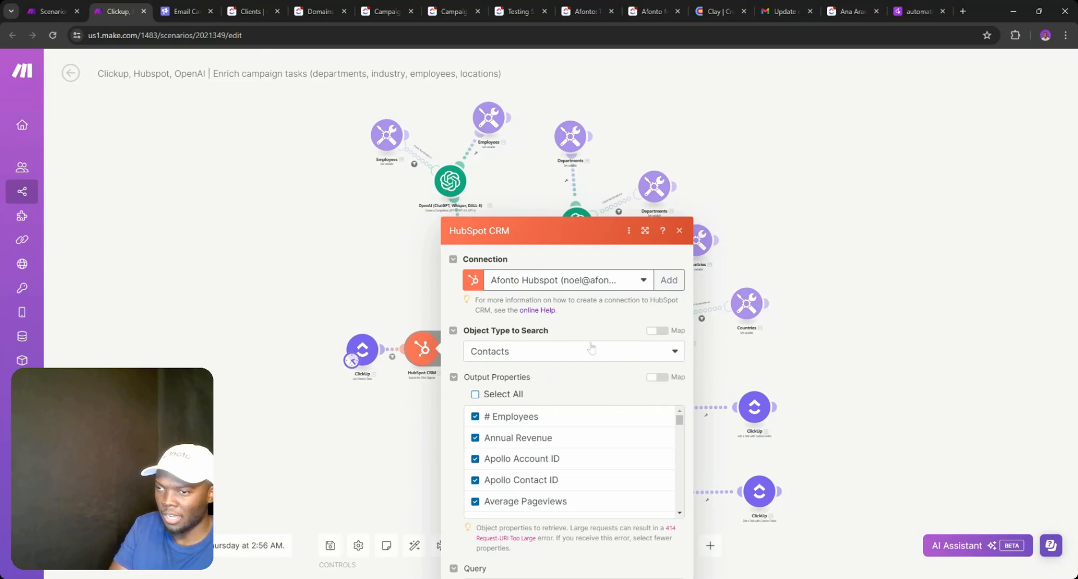
pyautogui.scroll(-5, 598, 343)
pyautogui.scroll(-3, 584, 399)
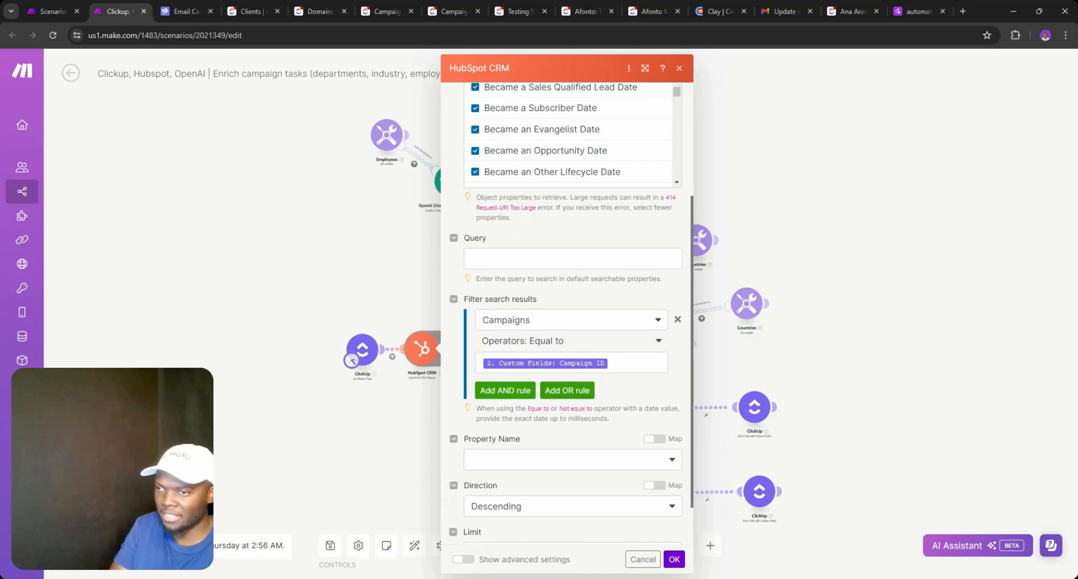
pyautogui.scroll(-1, 604, 368)
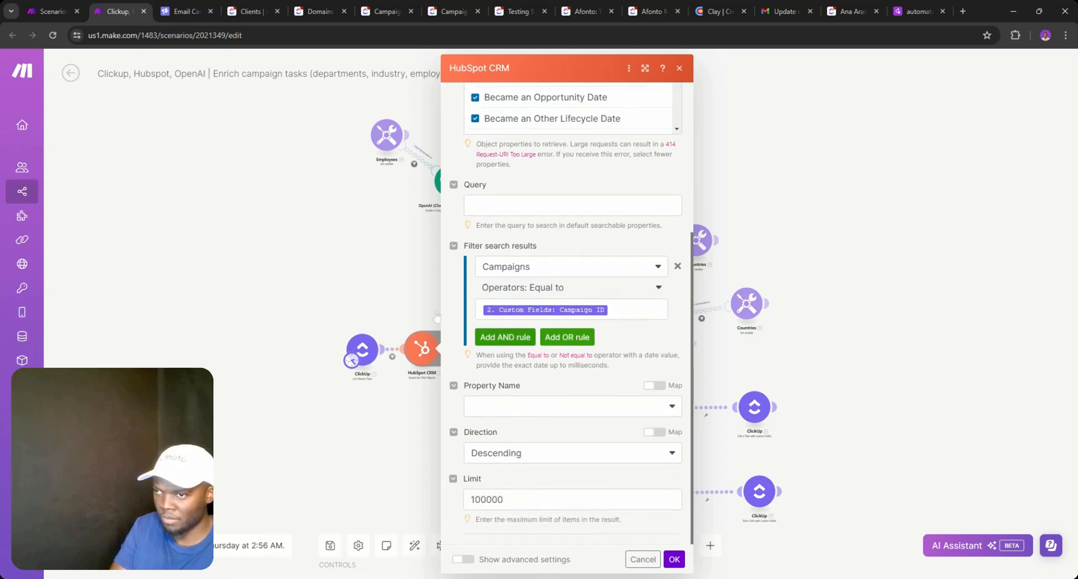
pyautogui.click(402, 283)
pyautogui.click(400, 278)
pyautogui.click(370, 312)
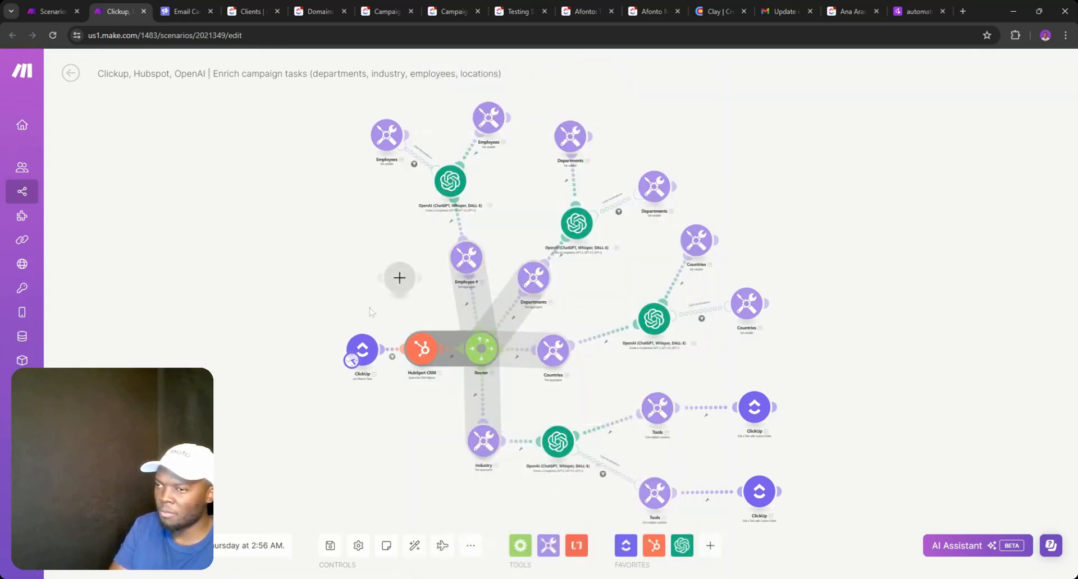
pyautogui.rightClick(402, 289)
pyautogui.click(418, 319)
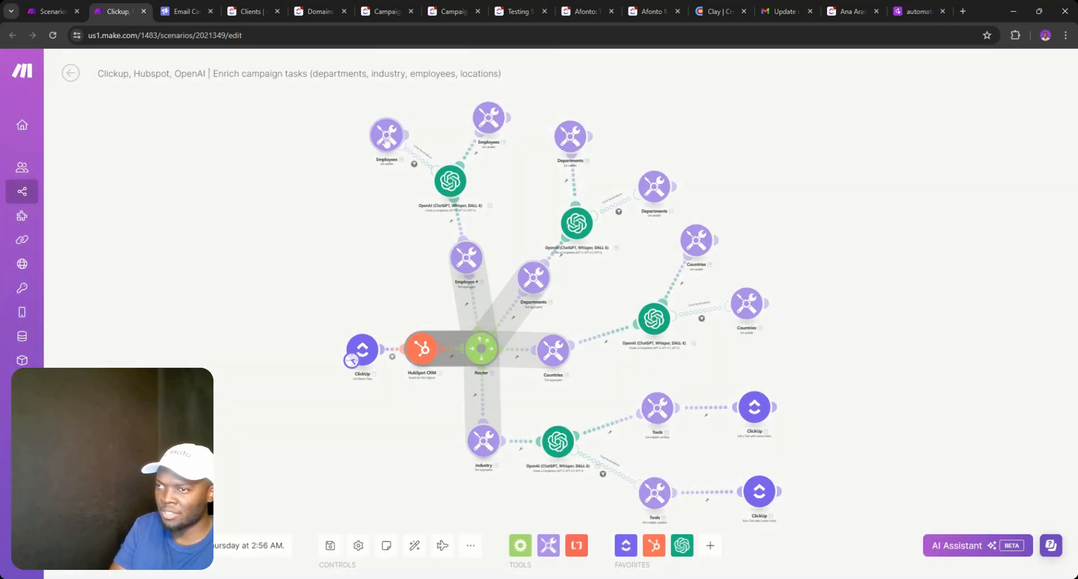
# - Examine the scenario's employee, department, country and industry branches through to the final ClickUp task updates
pyautogui.scroll(3, 428, 246)
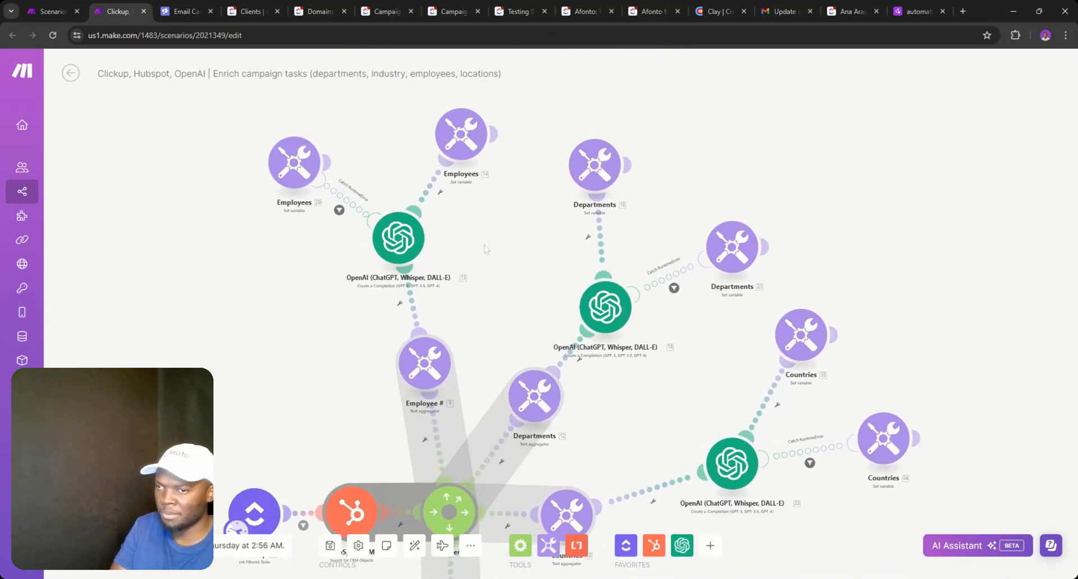
pyautogui.moveTo(485, 245); pyautogui.dragTo(450, 196)
pyautogui.moveTo(786, 452); pyautogui.dragTo(747, 190)
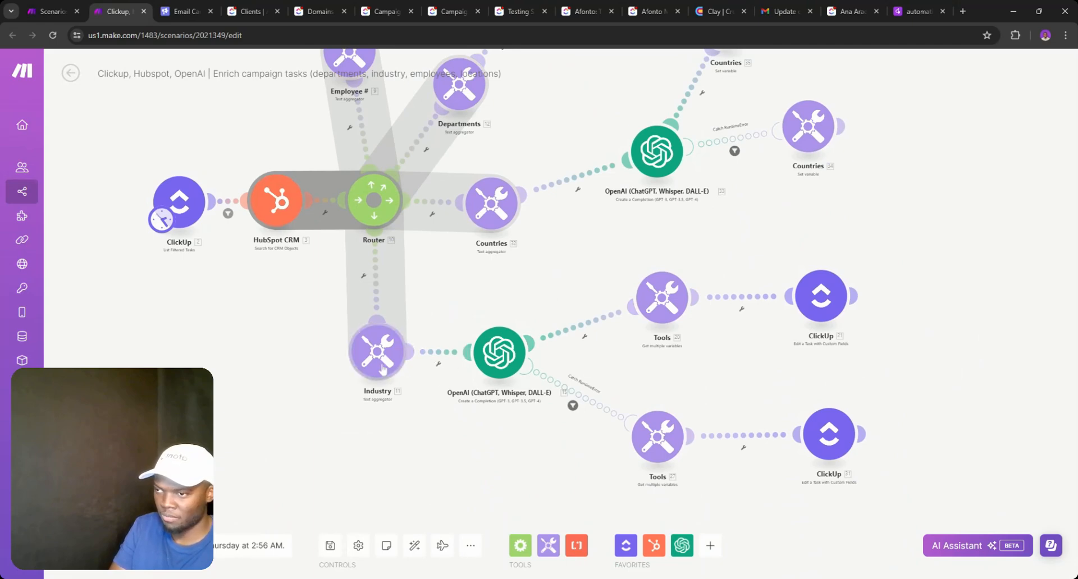
pyautogui.scroll(-3, 772, 348)
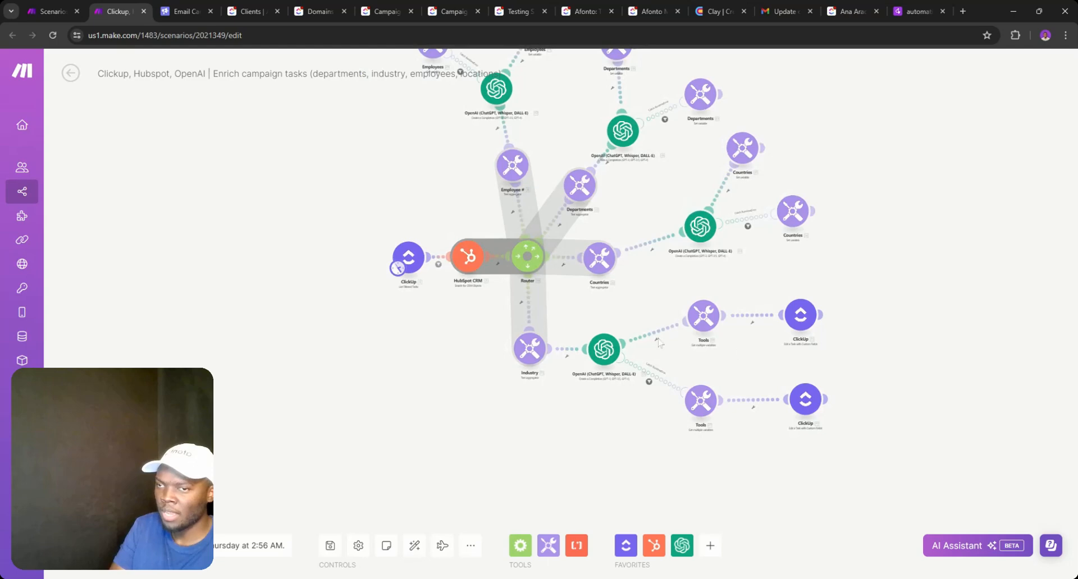
pyautogui.moveTo(396, 167); pyautogui.dragTo(369, 296)
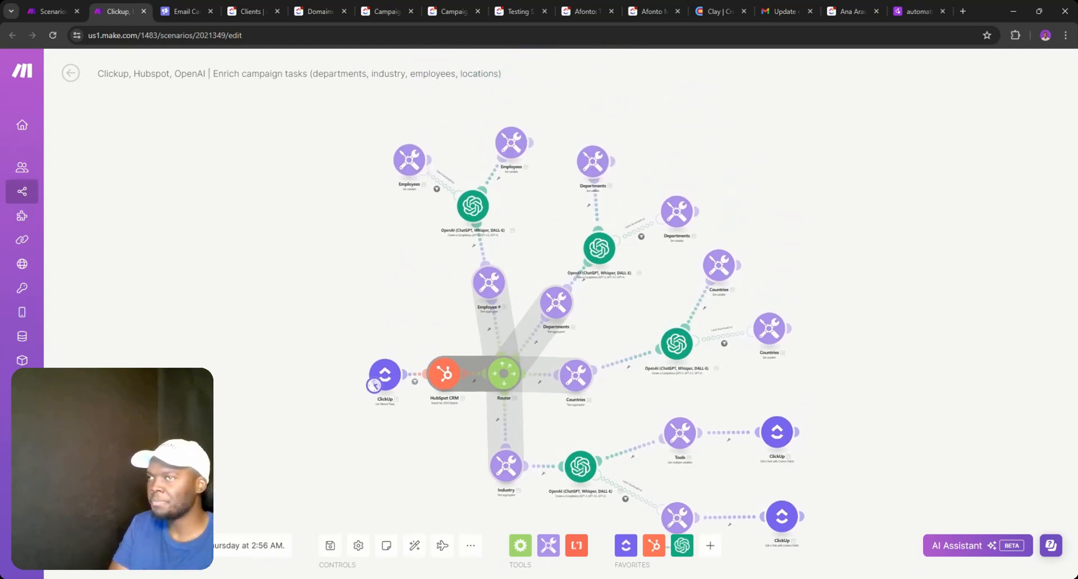
# - Switch to ClickUp's Campaigns list and show it in the Table view to examine the enriched campaign fields
pyautogui.click(454, 12)
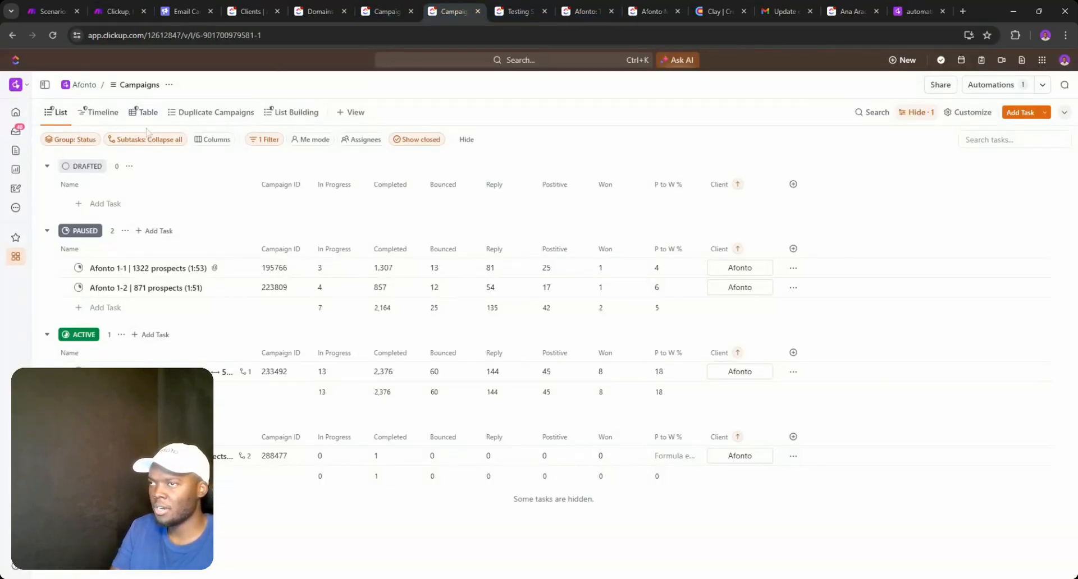
pyautogui.click(144, 112)
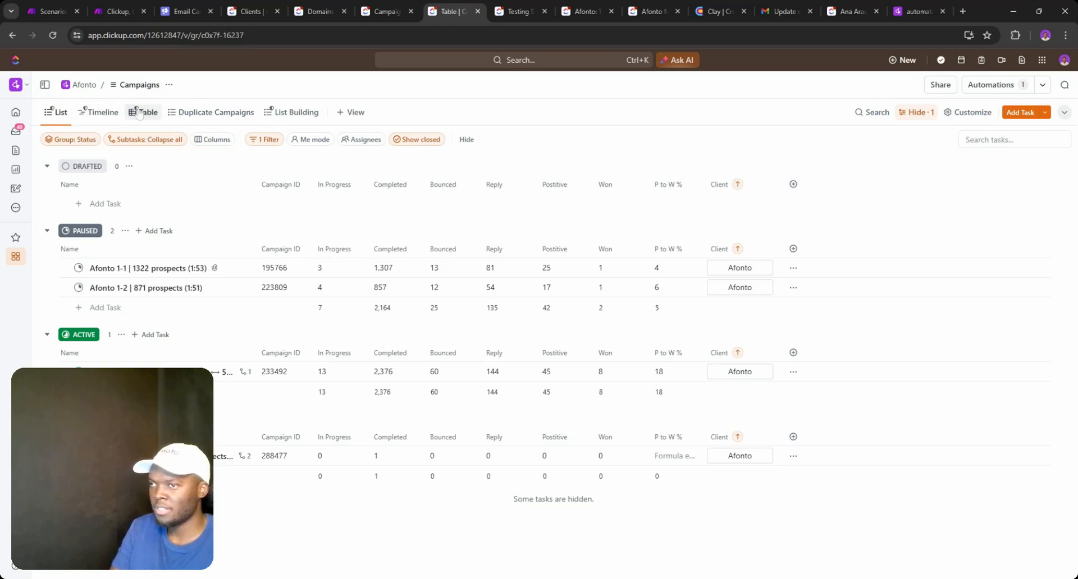
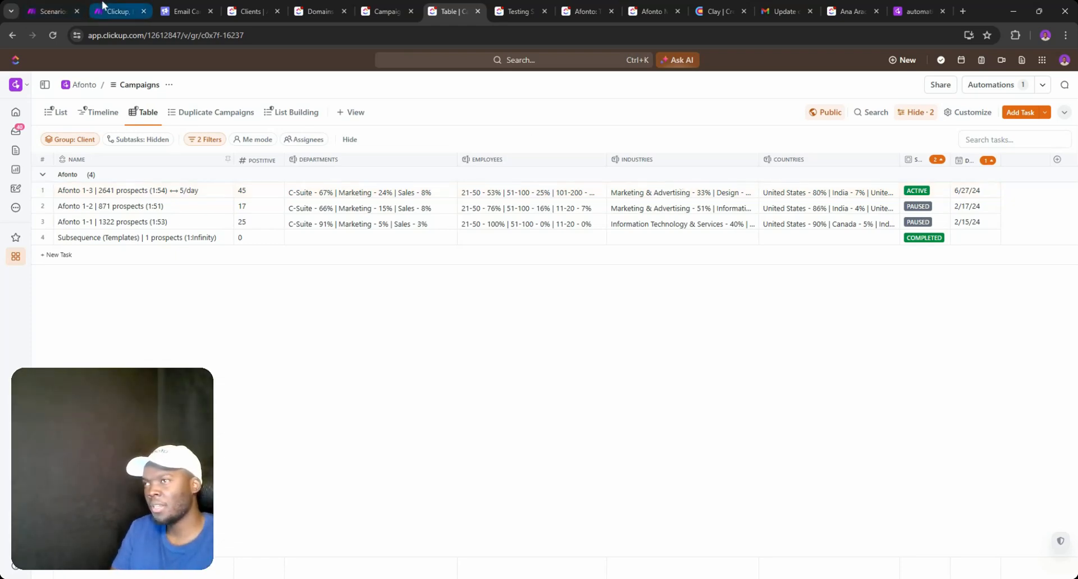
# - Return to the campaign enrichment scenario in Make and open the filter between the ClickUp and HubSpot CRM modules
pyautogui.click(121, 11)
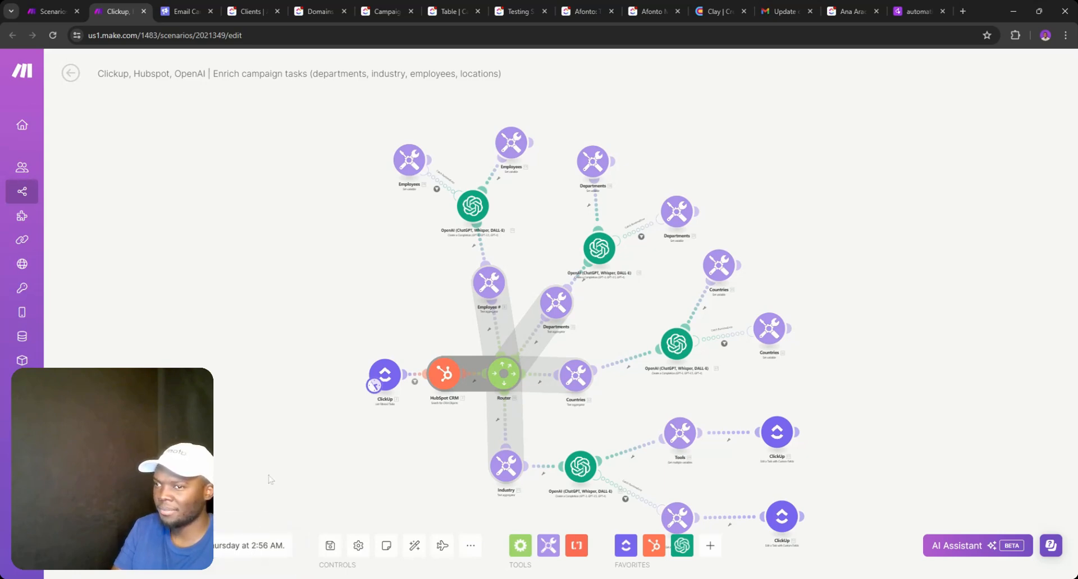
pyautogui.click(415, 376)
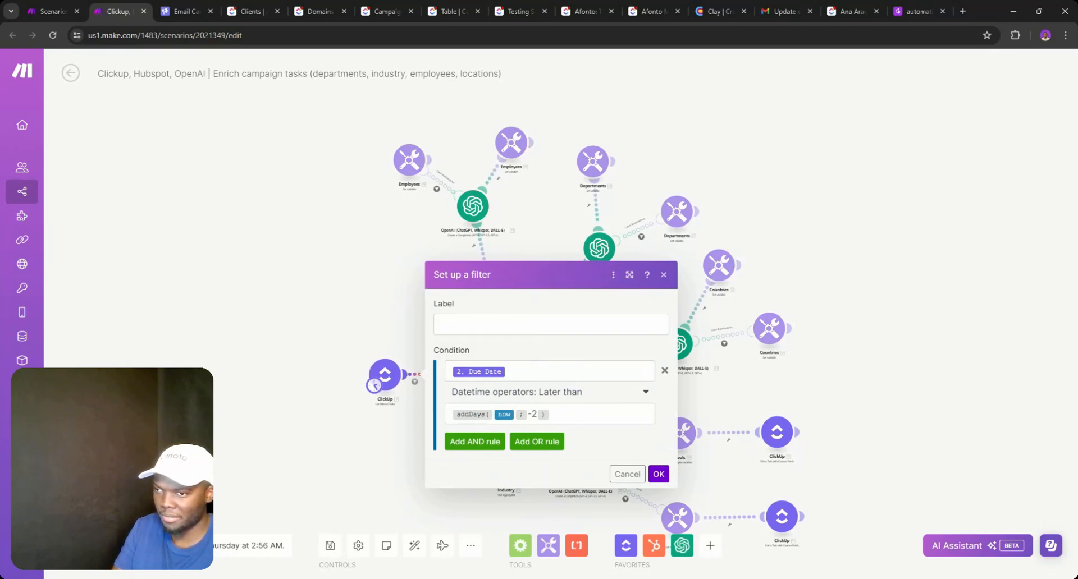
# - Close the filter settings and switch to ClickUp's Campaigns table to examine the enriched campaign fields and due dates
pyautogui.click(194, 167)
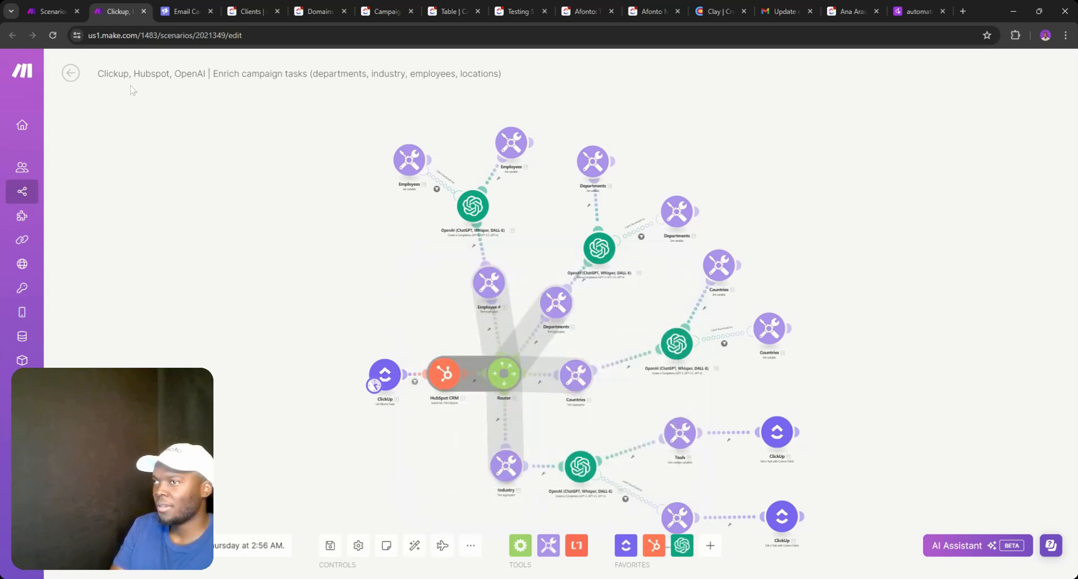
pyautogui.click(396, 9)
pyautogui.click(443, 8)
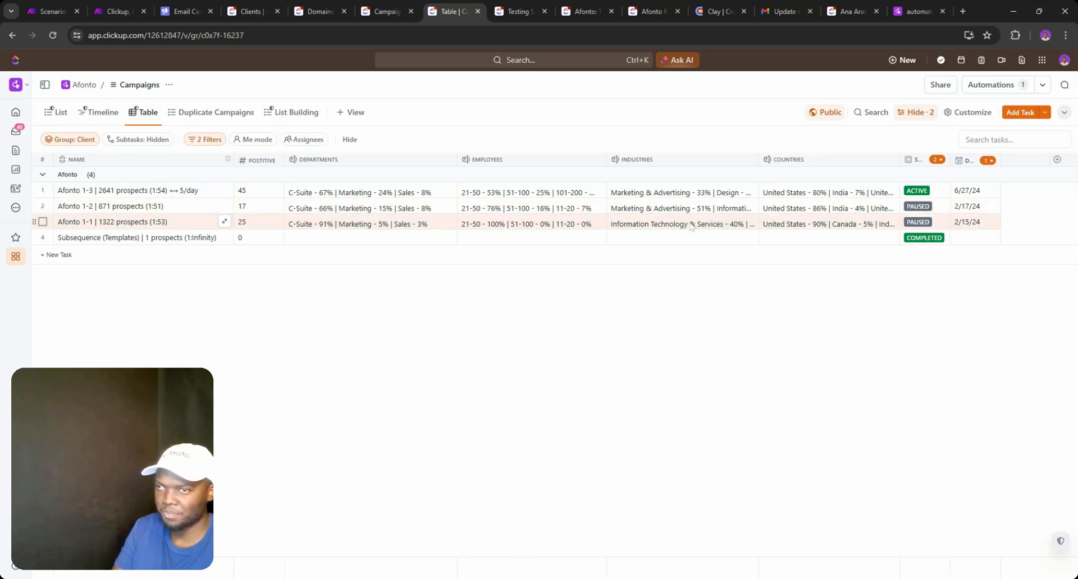
# - Check the due date filter in Make's campaign enrichment scenario again and return to the Afonto: Automations scenario list
pyautogui.click(117, 12)
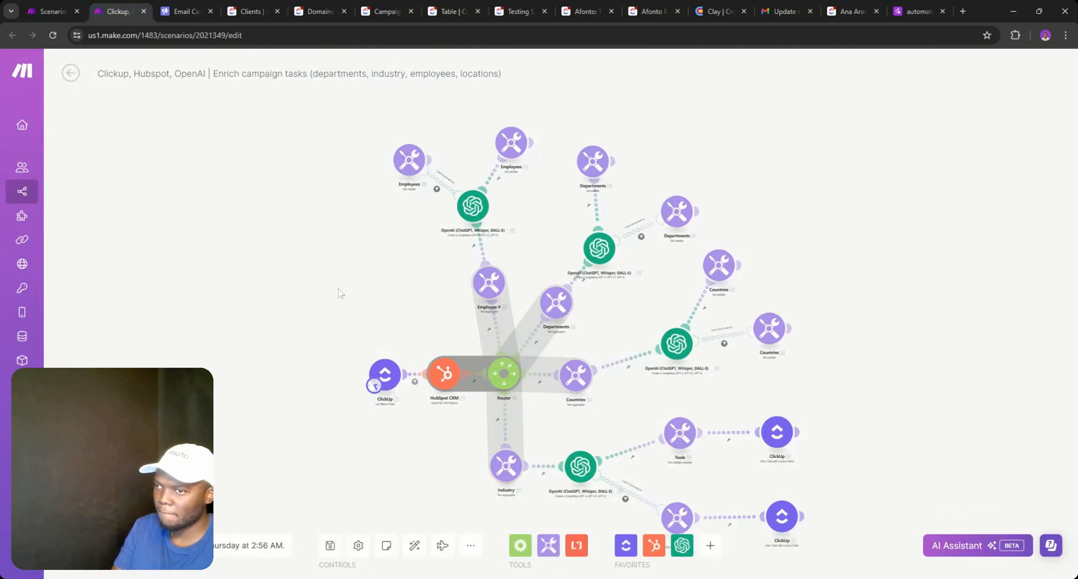
pyautogui.click(417, 375)
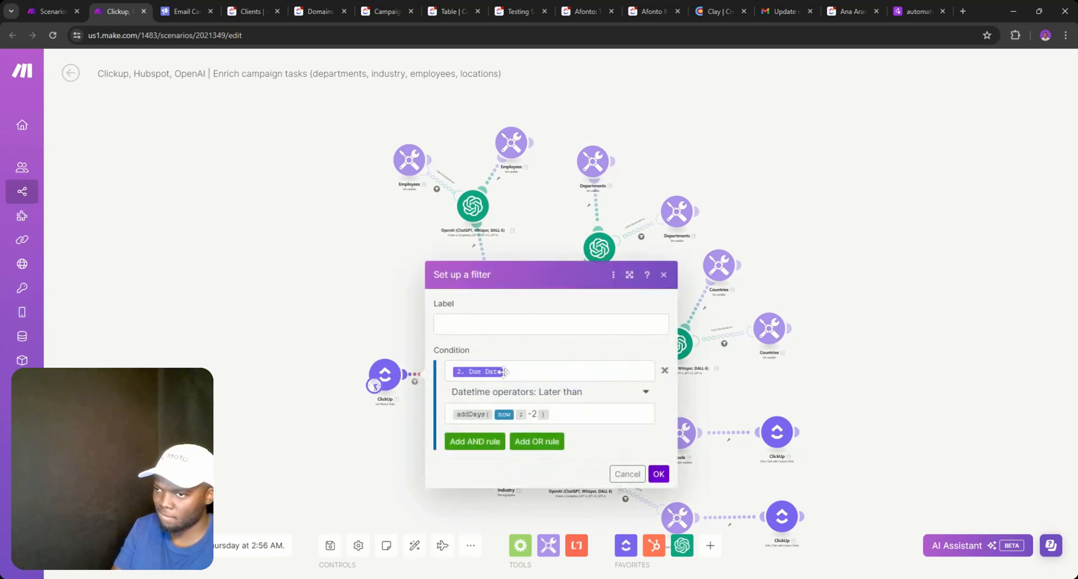
pyautogui.click(53, 11)
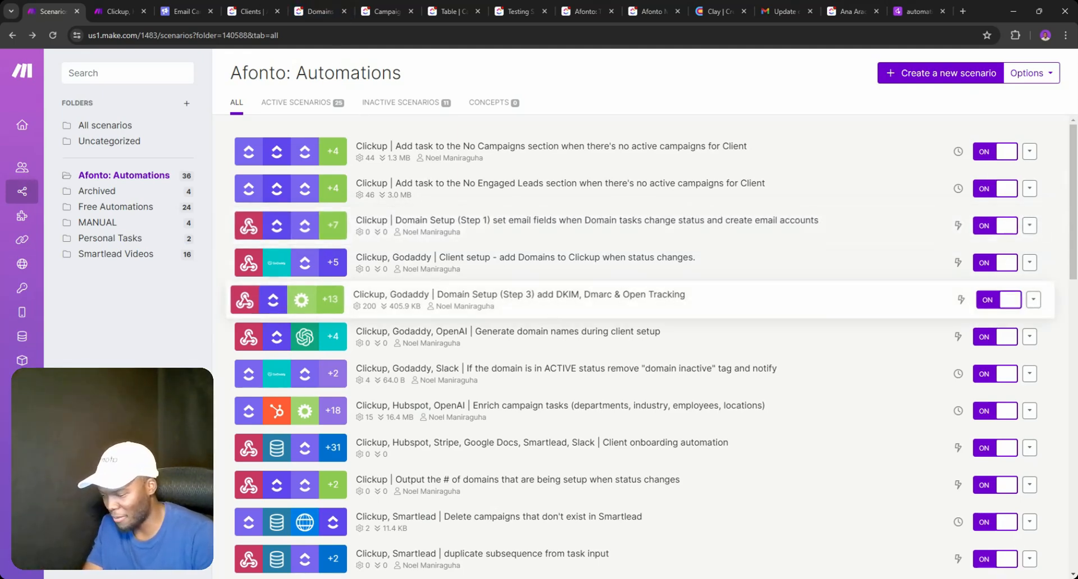
pyautogui.scroll(-1, 613, 337)
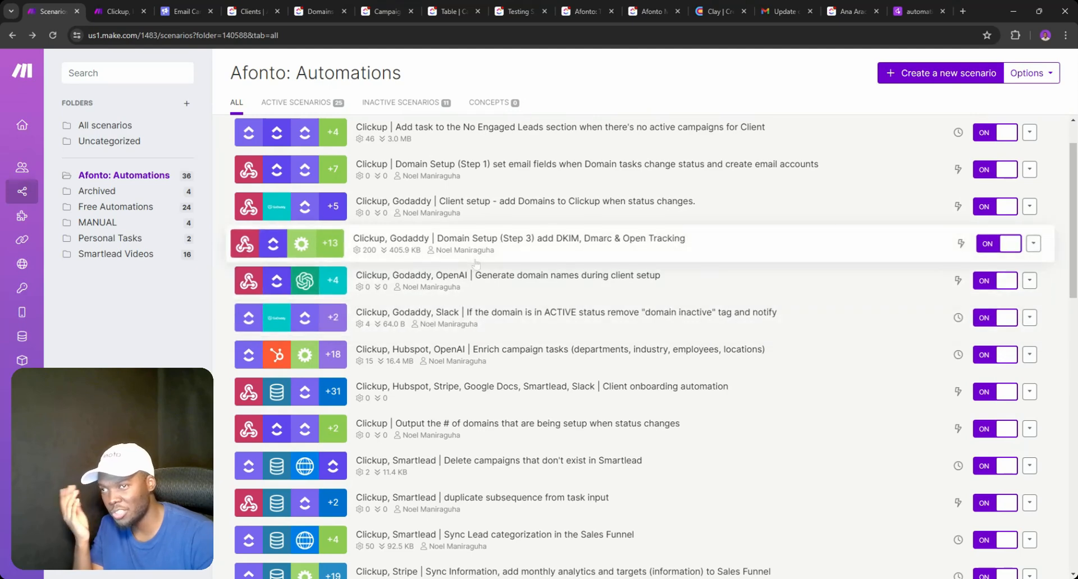
pyautogui.scroll(1, 480, 263)
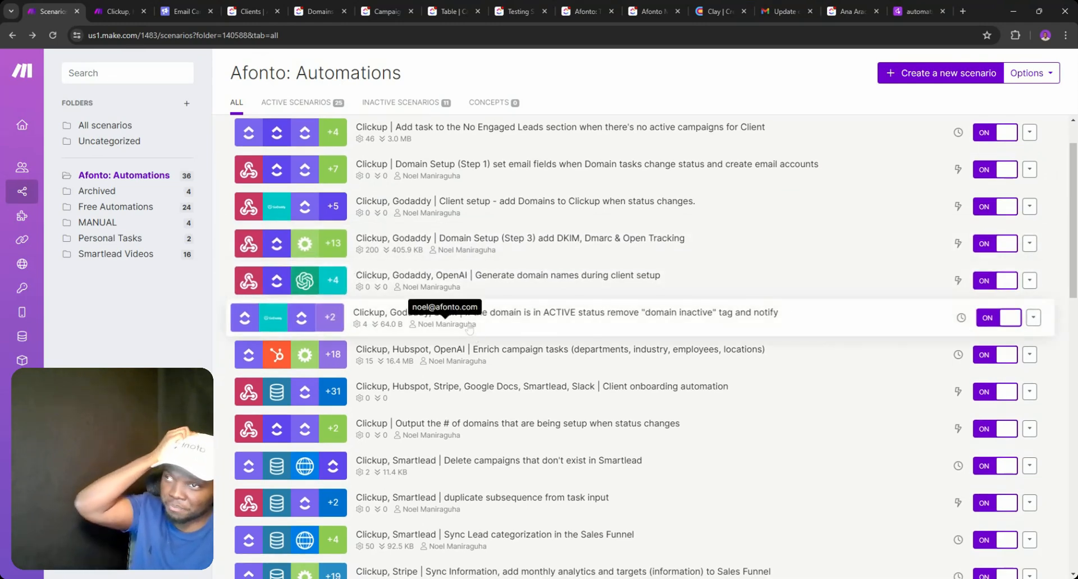
# - View ClickUp's Campaigns table once more and go back to the enrichment scenario's filter in Make
pyautogui.click(443, 5)
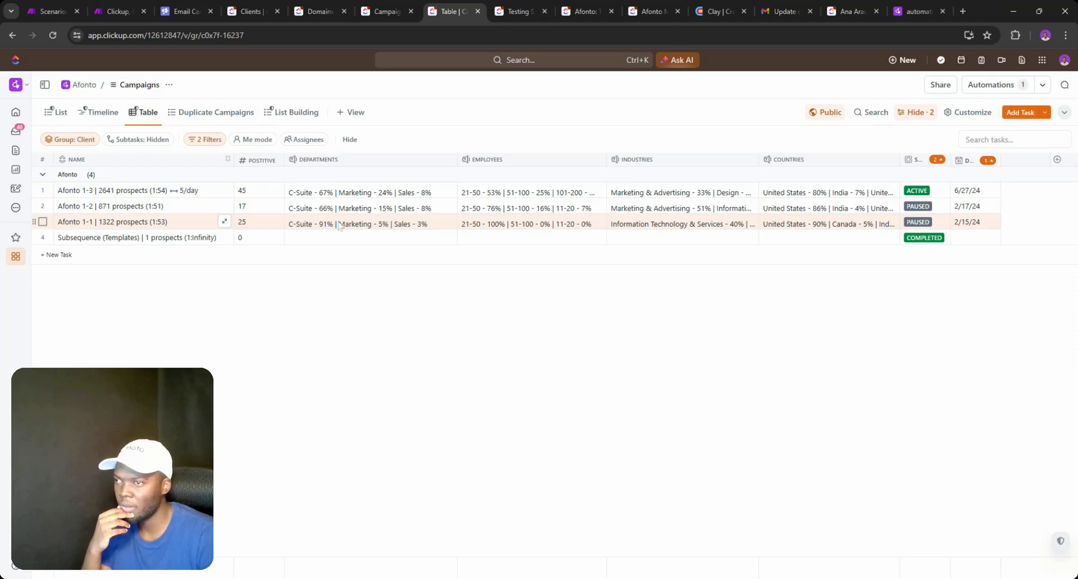
pyautogui.click(119, 10)
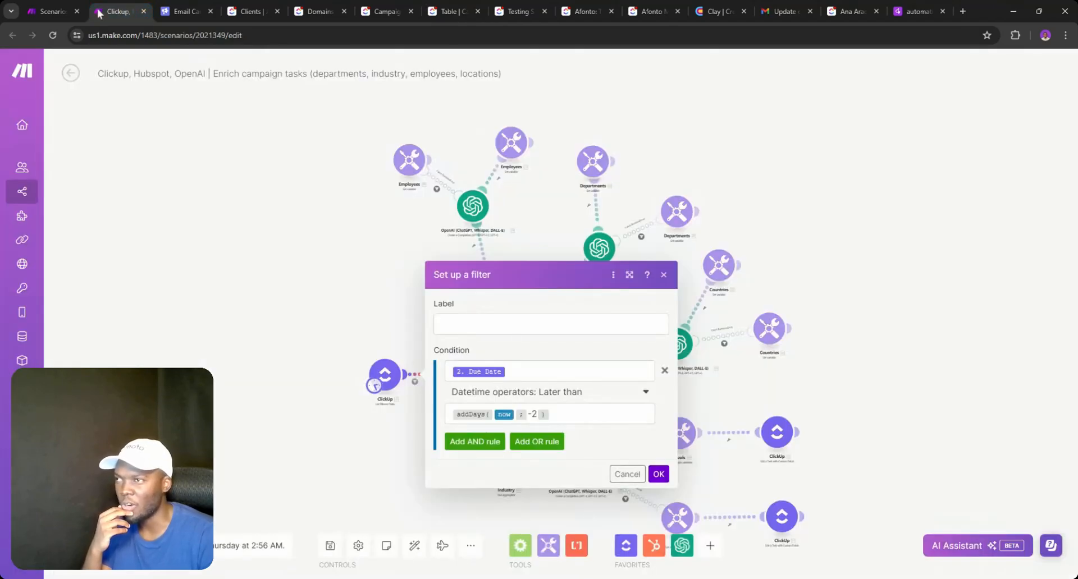
# - From the Afonto: Automations folder, open the Client onboarding automation scenario in a separate browser tab and view its diagram
pyautogui.click(67, 11)
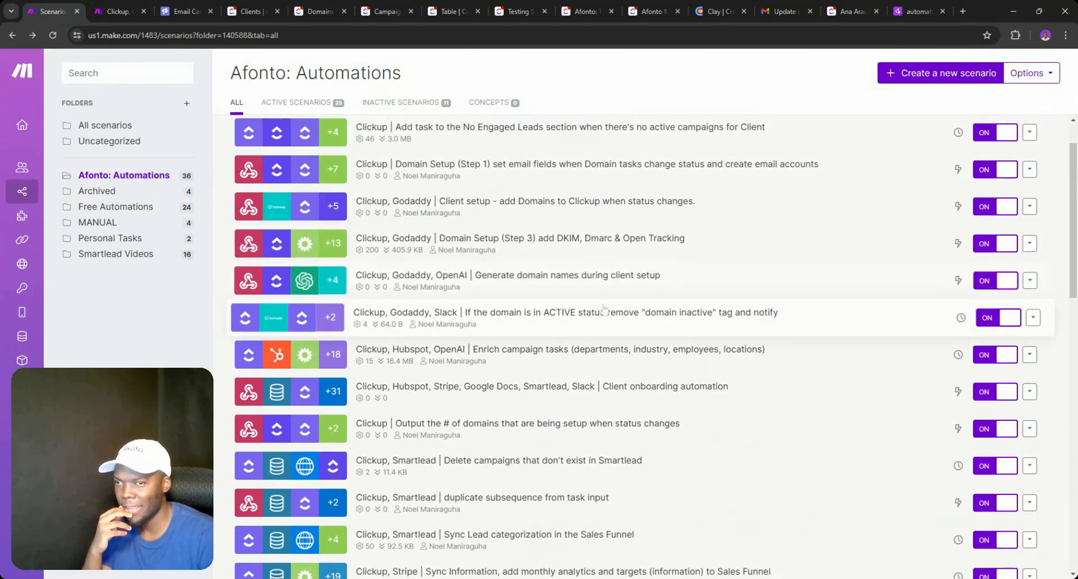
pyautogui.scroll(-2, 540, 321)
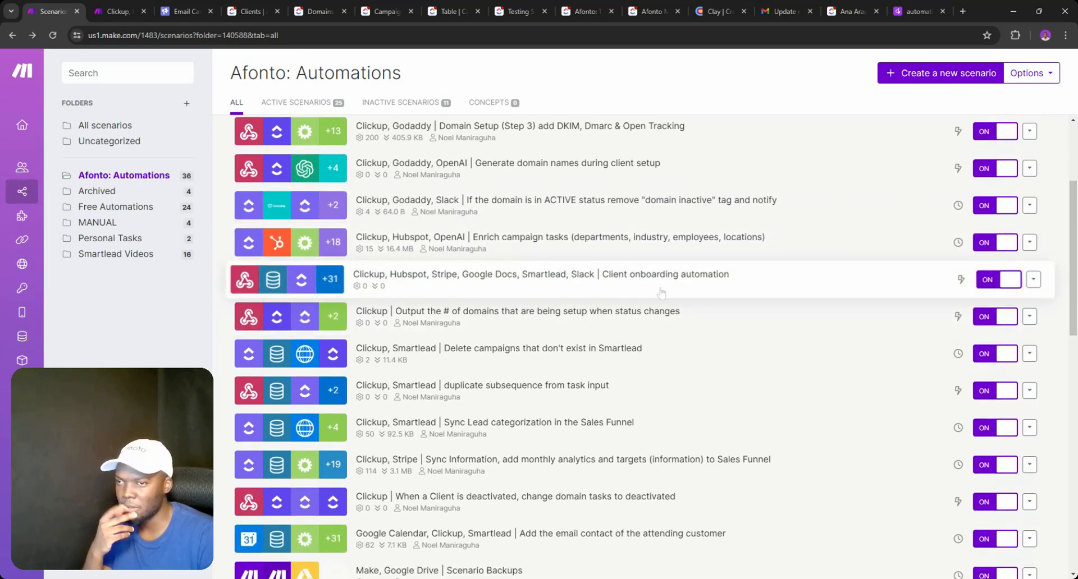
pyautogui.keyDown('ctrl'); pyautogui.click(502, 292); pyautogui.keyUp('ctrl')
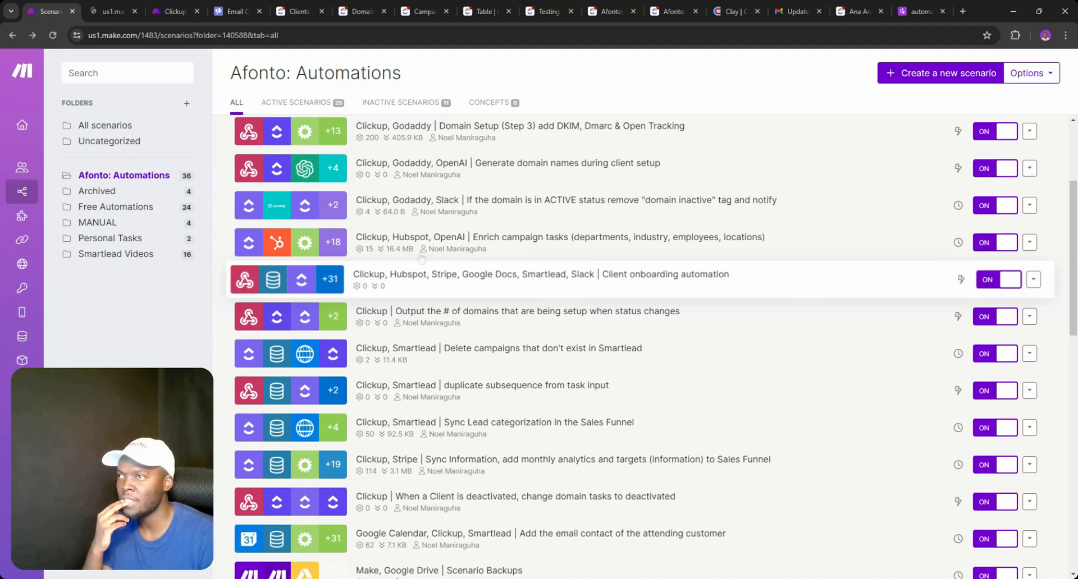
pyautogui.hotkey('ctrl', 'Tab')
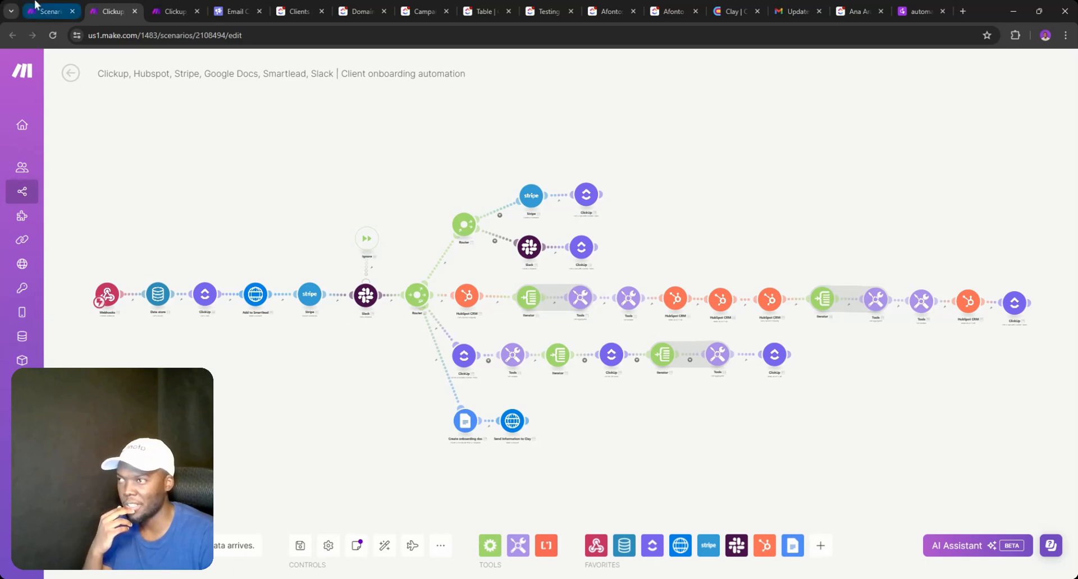
# - From the scenario list, open "Clickup | Output the # of domains that are being setup when status changes" in a separate tab
pyautogui.click(51, 11)
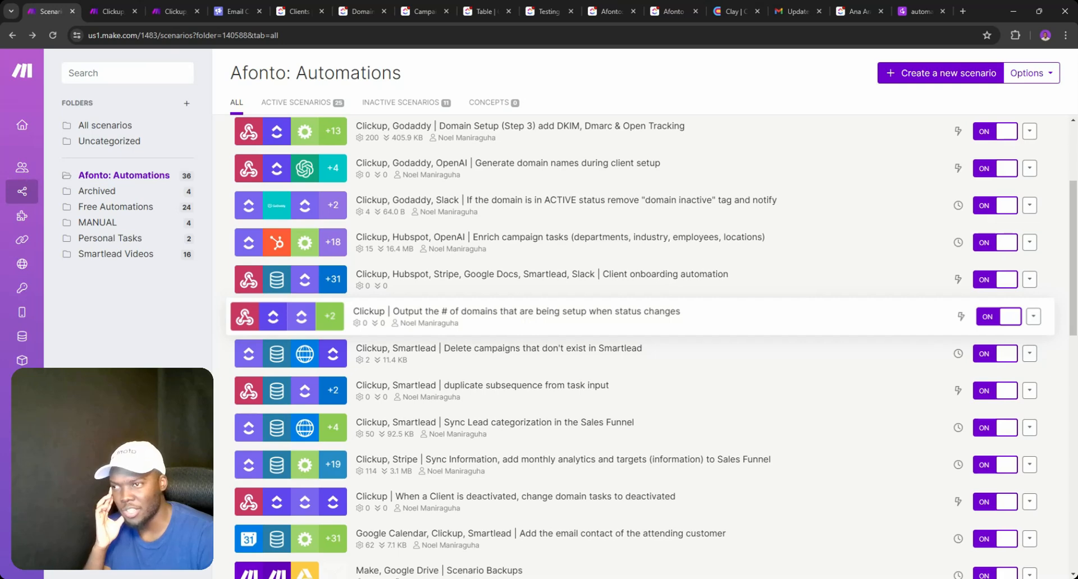
pyautogui.keyDown('ctrl'); pyautogui.click(465, 324); pyautogui.keyUp('ctrl')
pyautogui.click(144, 8)
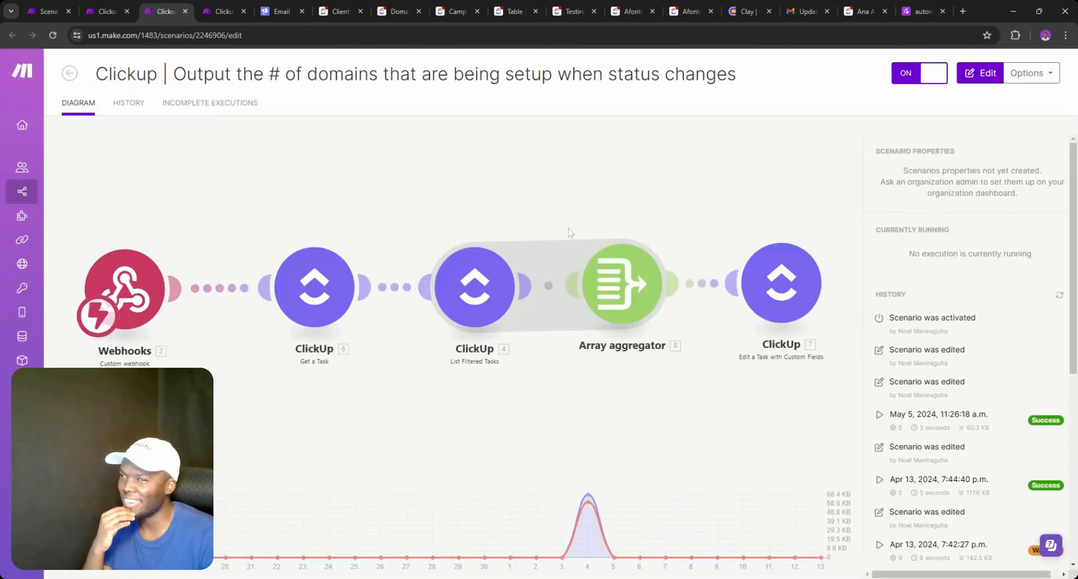
# - Search Google in a new browser tab for "Make.com visualizer" and look through the results
pyautogui.click(37, 4)
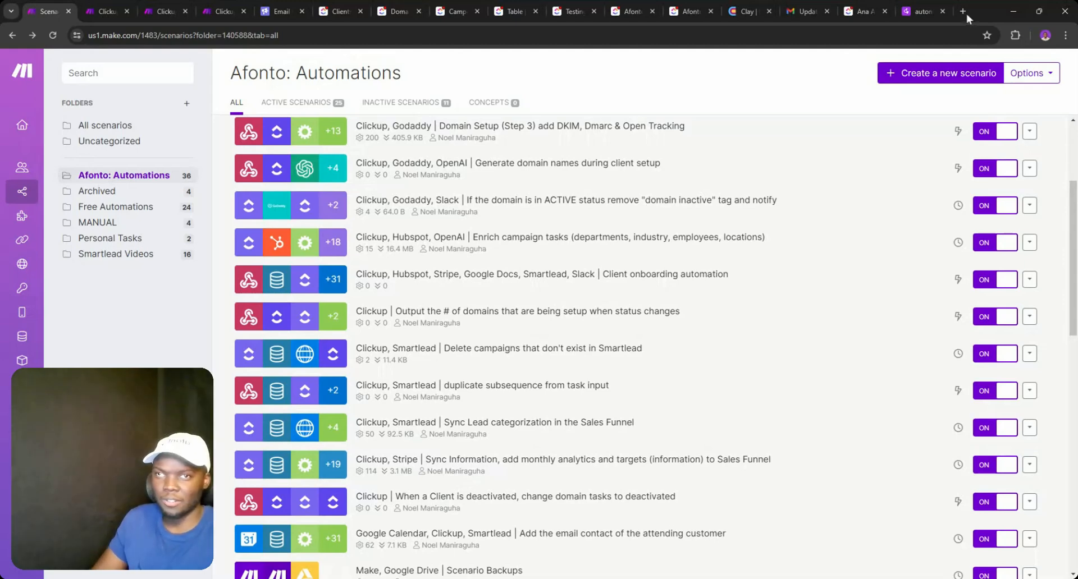
pyautogui.hotkey('ctrl', 't')
pyautogui.write('M')
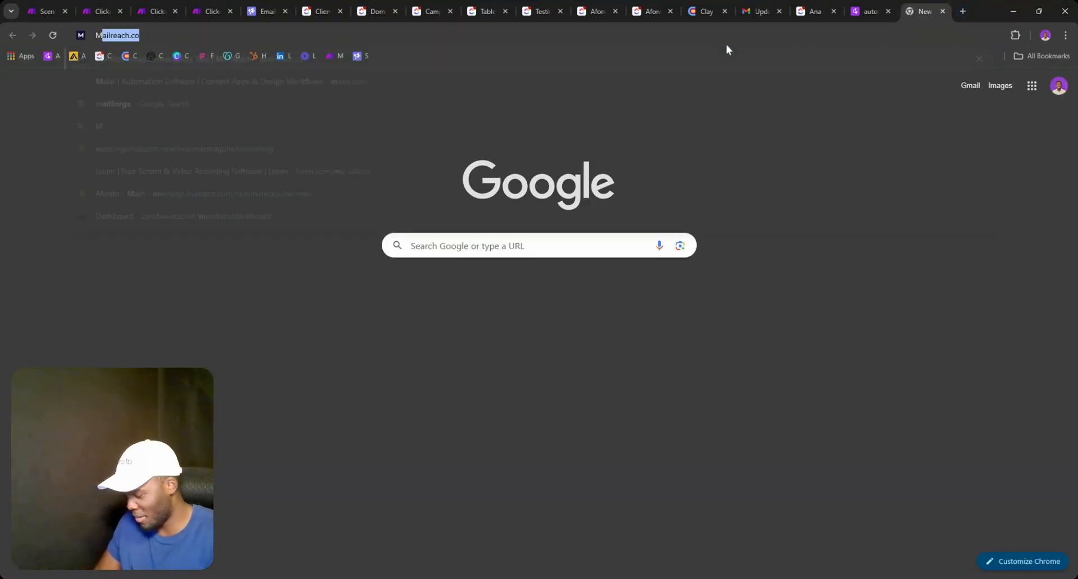
pyautogui.write('ake.com v')
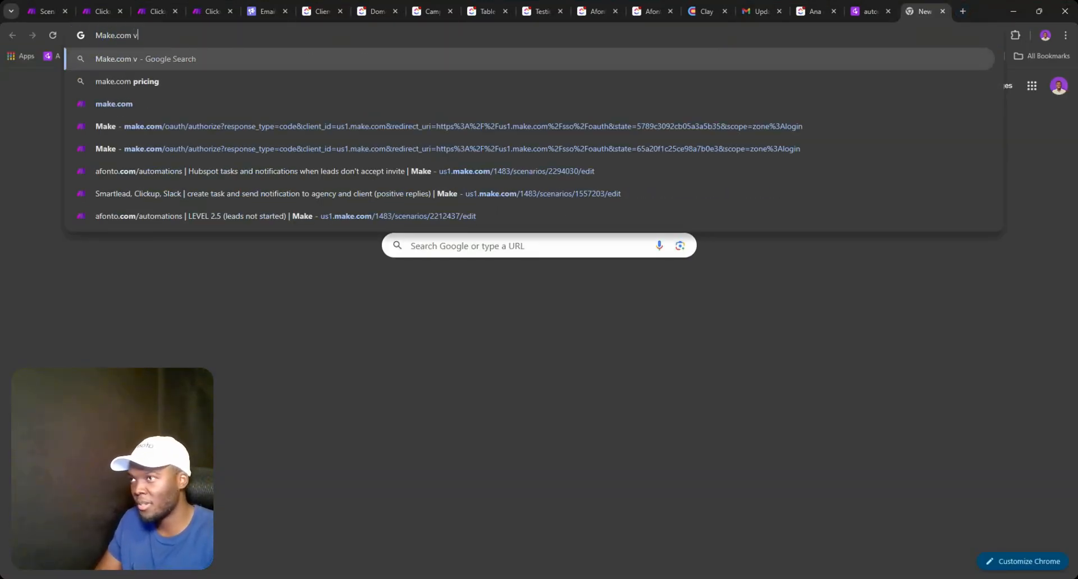
pyautogui.write('isualizer')
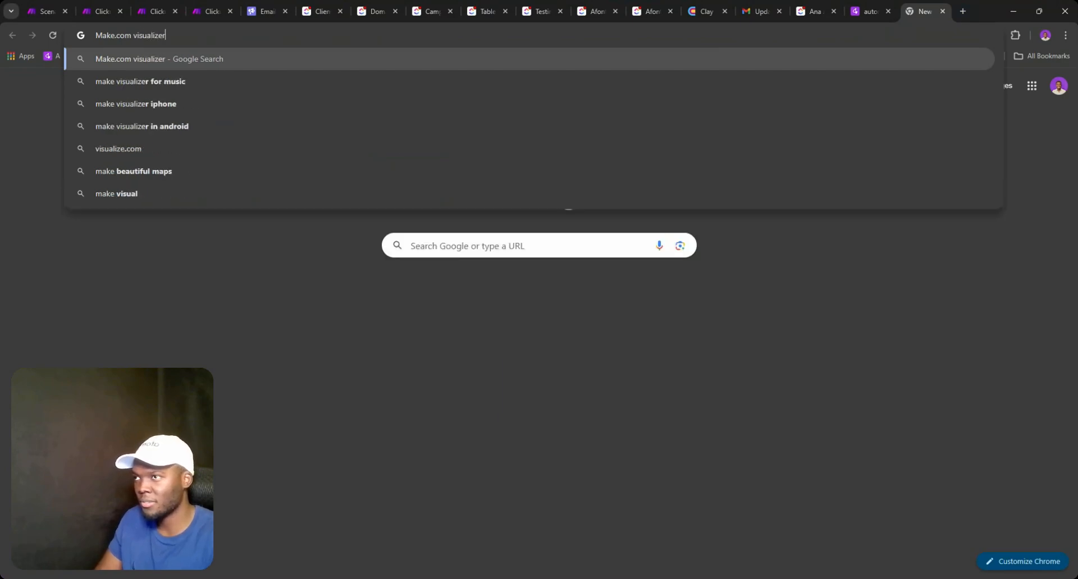
pyautogui.press('Return')
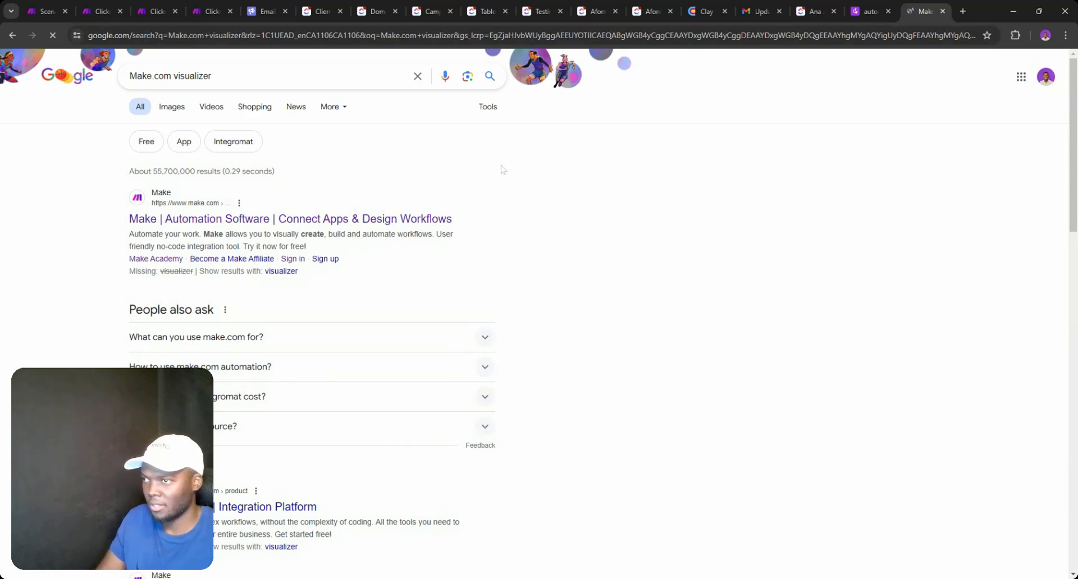
pyautogui.scroll(-8, 462, 306)
pyautogui.scroll(-3, 433, 283)
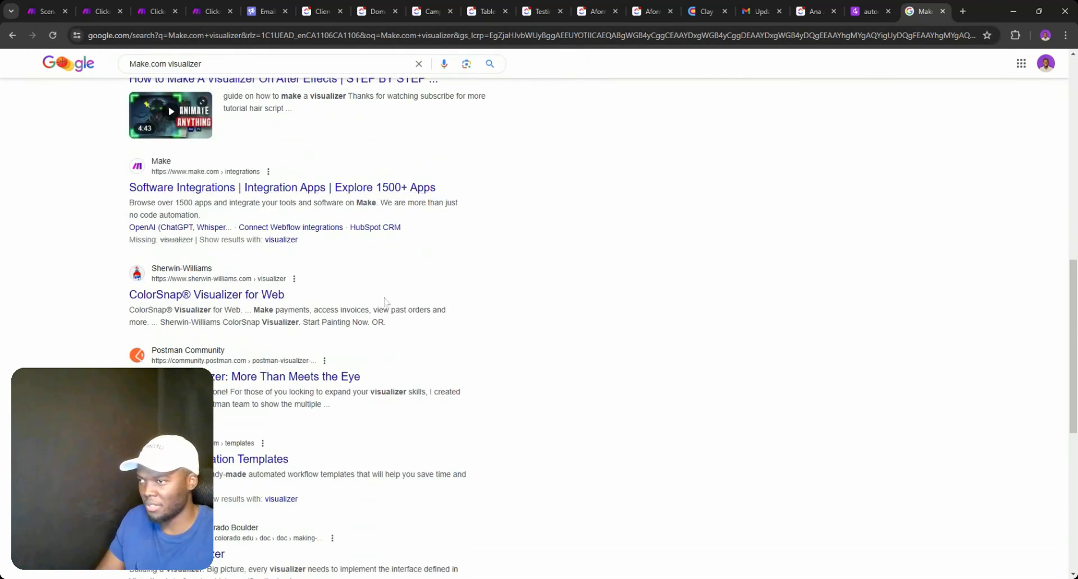
pyautogui.scroll(-7, 314, 354)
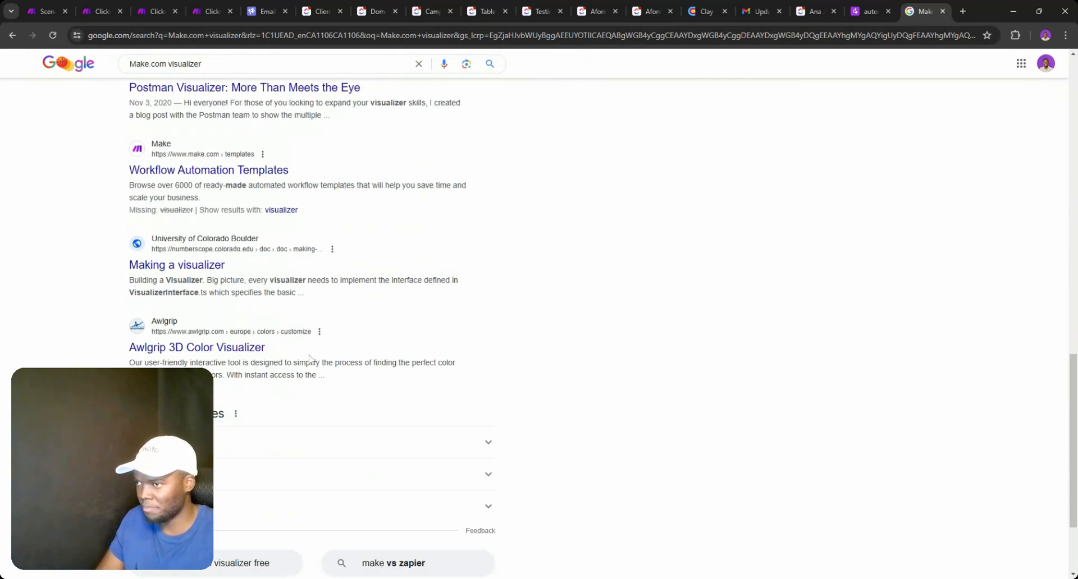
pyautogui.scroll(18, 311, 359)
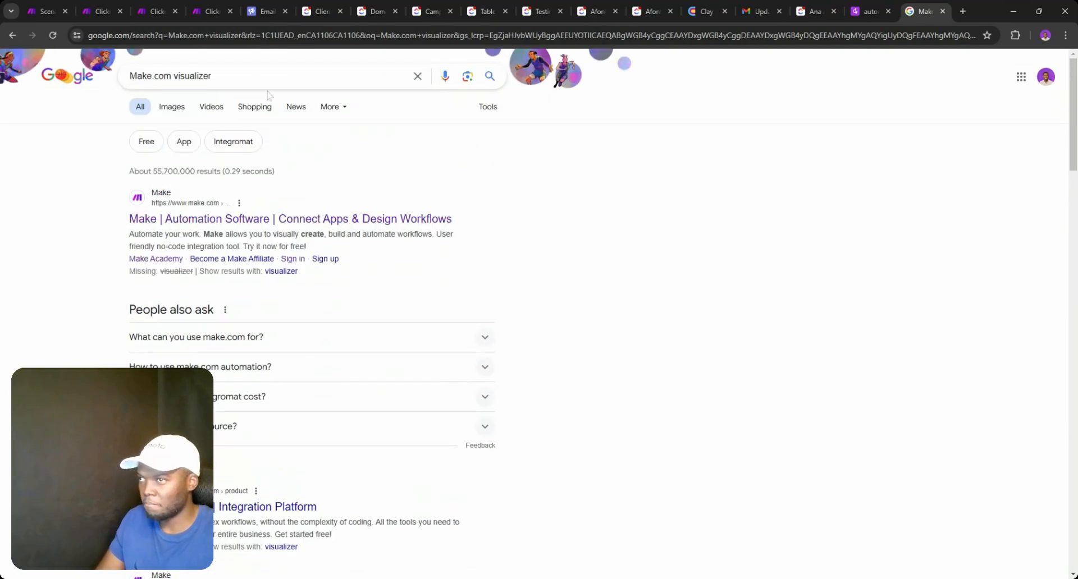
# - Repeat the visualizer search, change the query to "How to visualize make.com automations" and look through the results
pyautogui.doubleClick(193, 76)
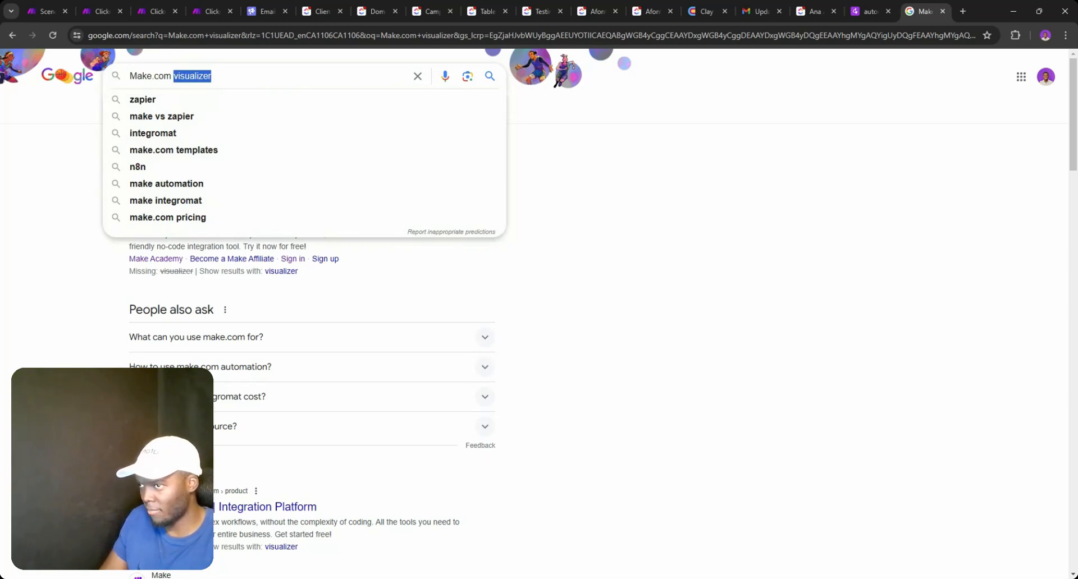
pyautogui.press('Return')
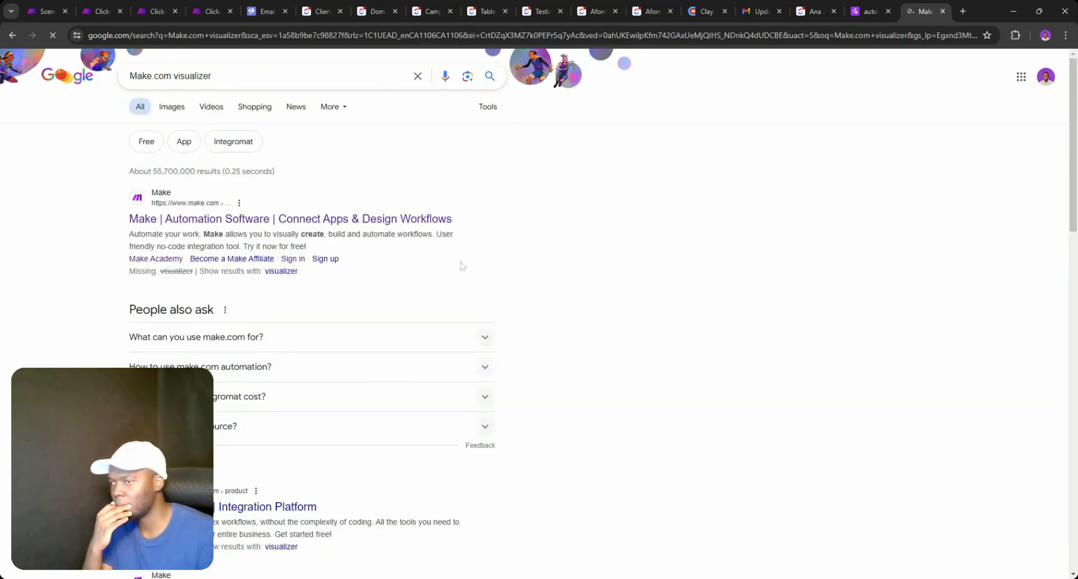
pyautogui.scroll(-3, 449, 265)
pyautogui.scroll(-10, 416, 265)
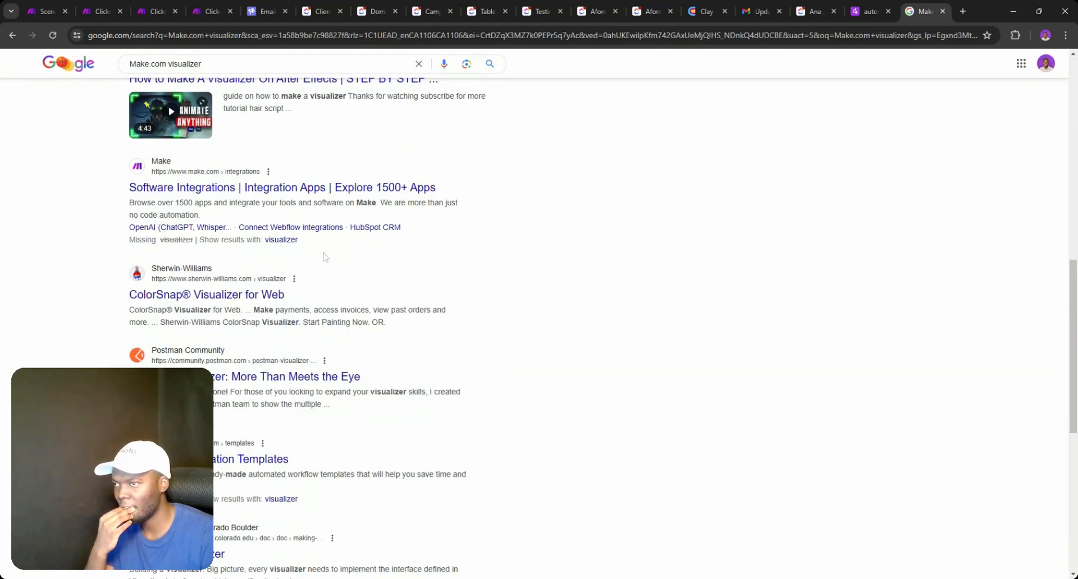
pyautogui.scroll(-8, 303, 262)
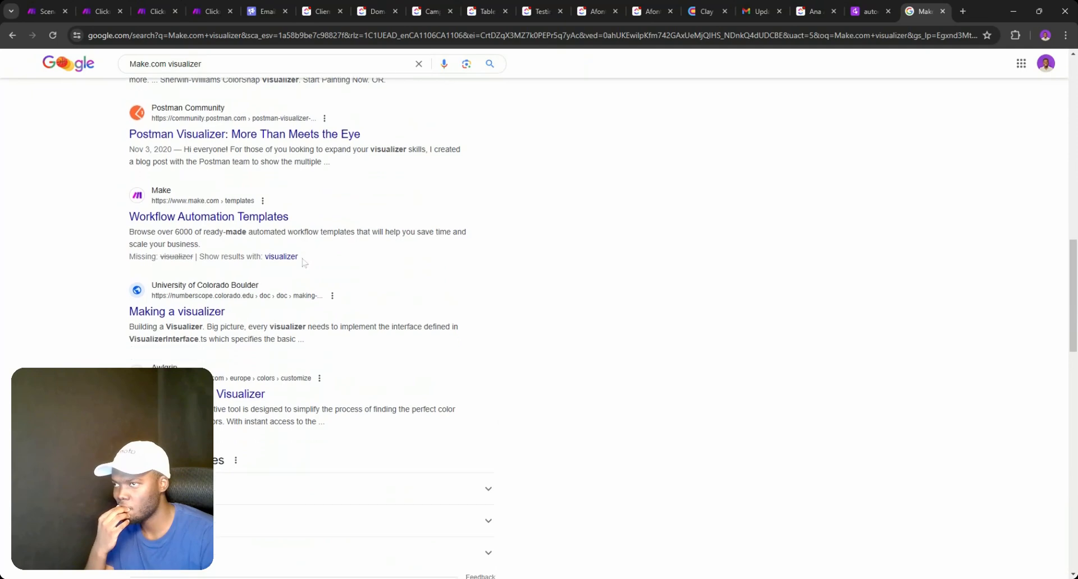
pyautogui.scroll(1, 301, 262)
pyautogui.scroll(-3, 314, 267)
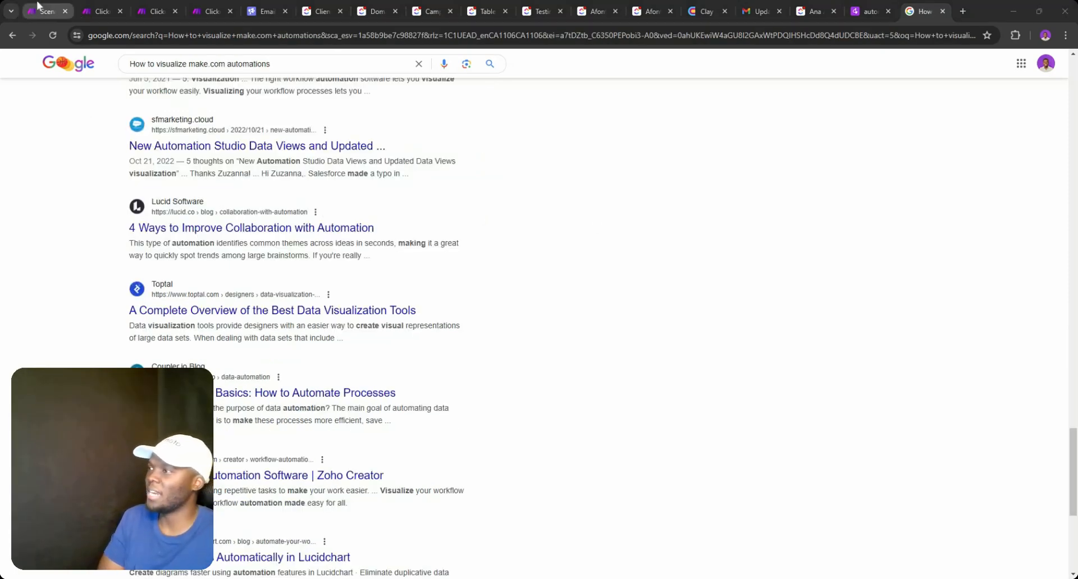
# - Return to the Afonto: Automations scenario list and close the three open Make scenario tabs
pyautogui.click(39, 5)
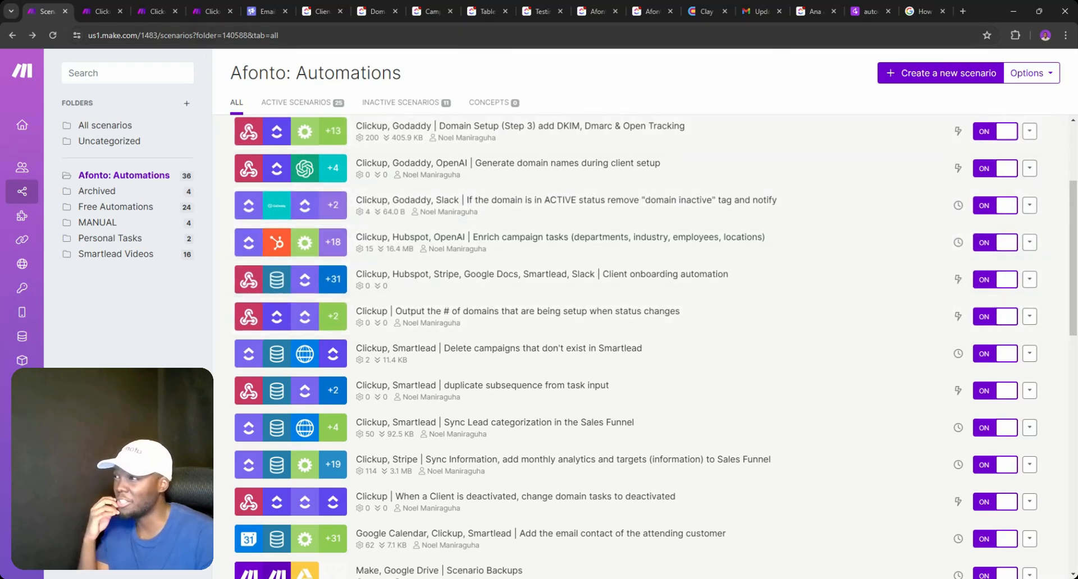
pyautogui.click(121, 12)
pyautogui.click(121, 12)
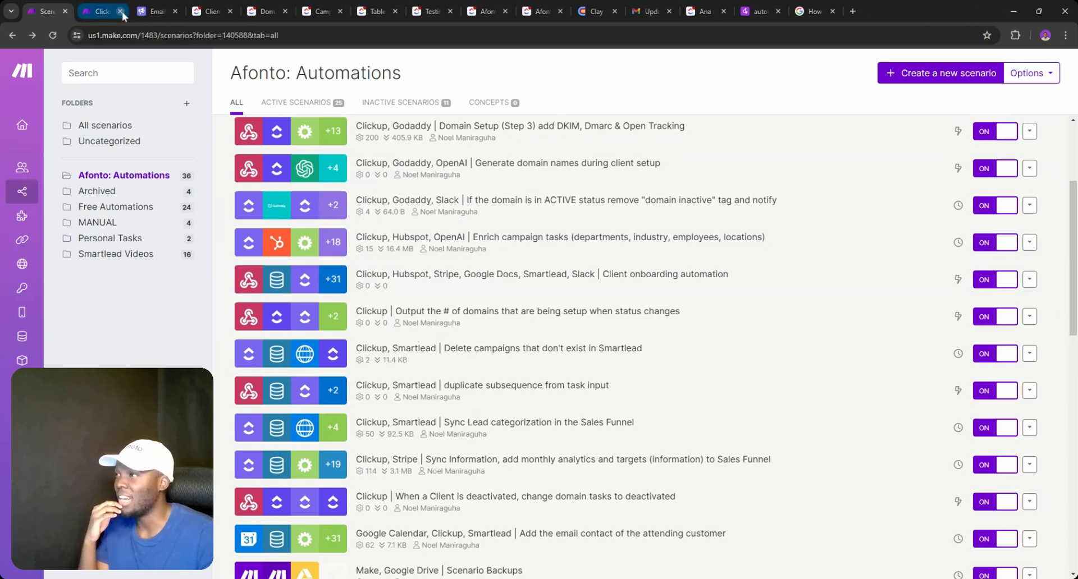
pyautogui.click(121, 12)
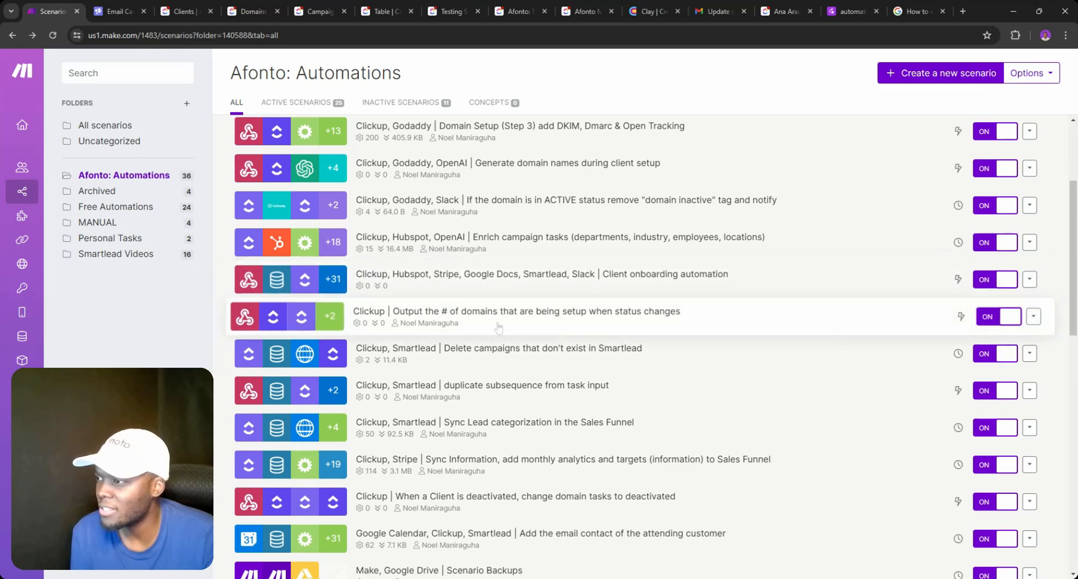
# - Open the scenario "Clickup, Smartlead | Delete campaigns that don't exist in Smartlead" in a separate tab
pyautogui.scroll(-2, 484, 327)
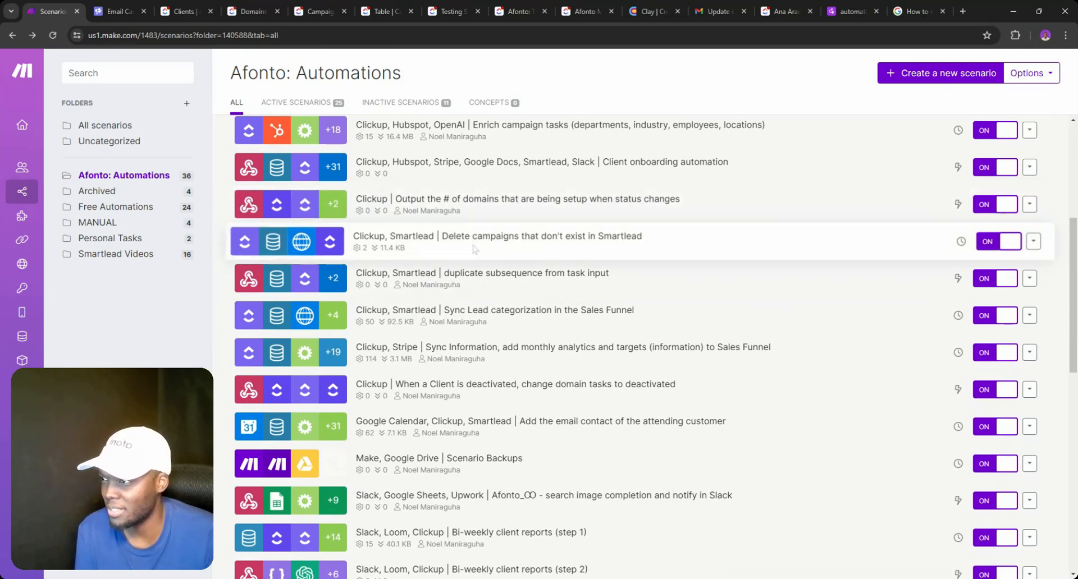
pyautogui.keyDown('ctrl'); pyautogui.click(497, 242); pyautogui.keyUp('ctrl')
pyautogui.click(115, 12)
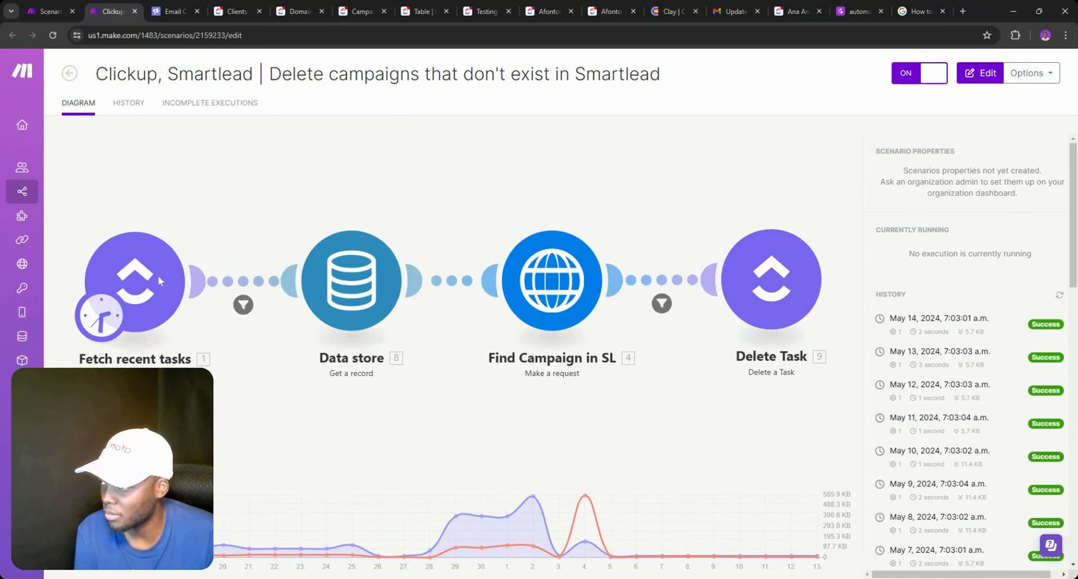
# - Open the Fetch recent tasks ClickUp module's settings and examine its ordering and created-date filters
pyautogui.click(191, 281)
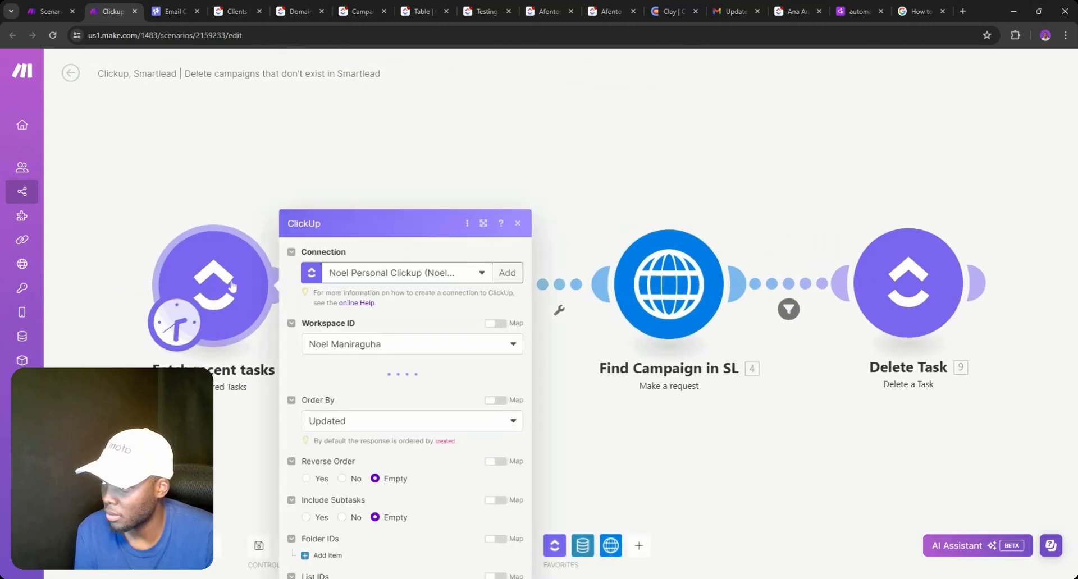
pyautogui.scroll(-6, 387, 279)
pyautogui.scroll(-5, 386, 279)
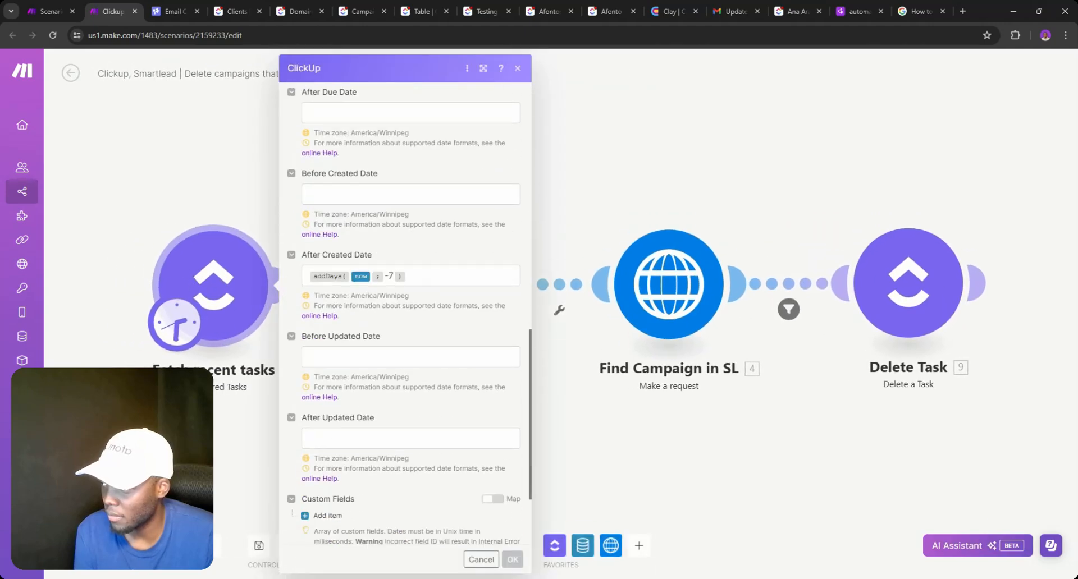
# - Review the remaining Fetch recent tasks settings, close them and check the Smartlead campaign list before returning to the scenario
pyautogui.scroll(-2, 455, 268)
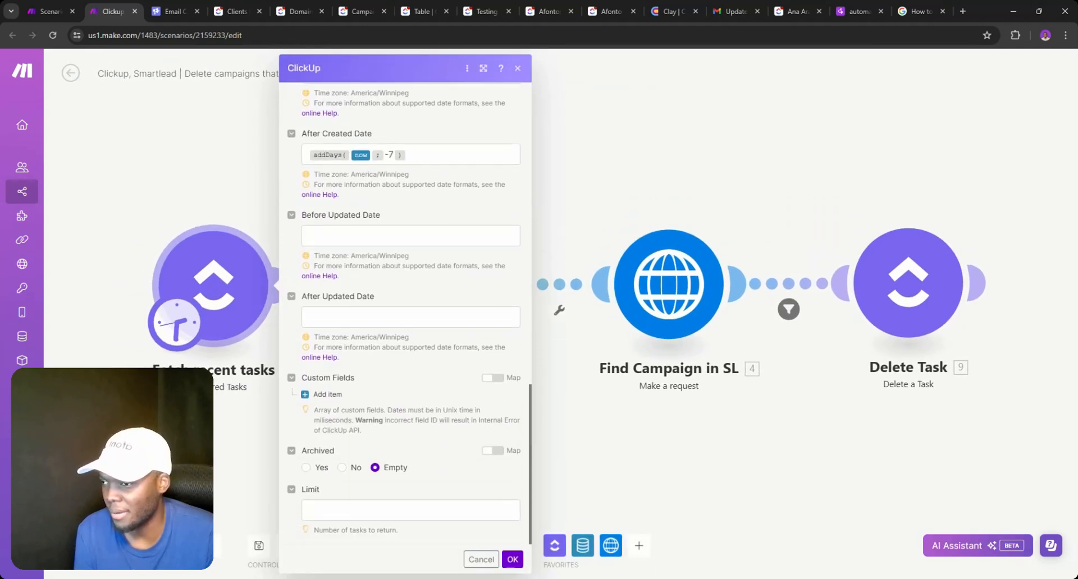
pyautogui.click(236, 190)
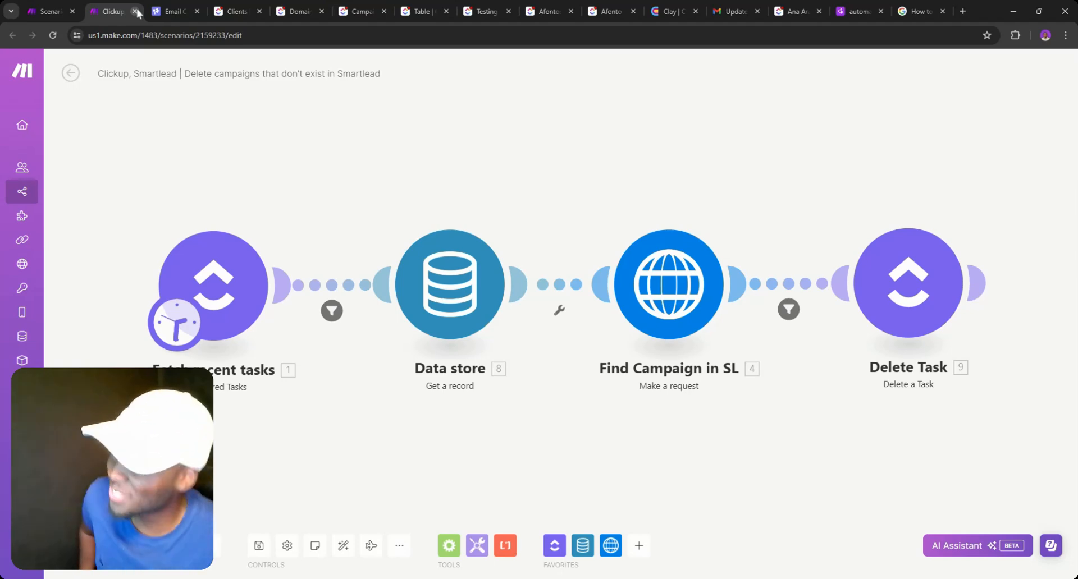
pyautogui.click(167, 13)
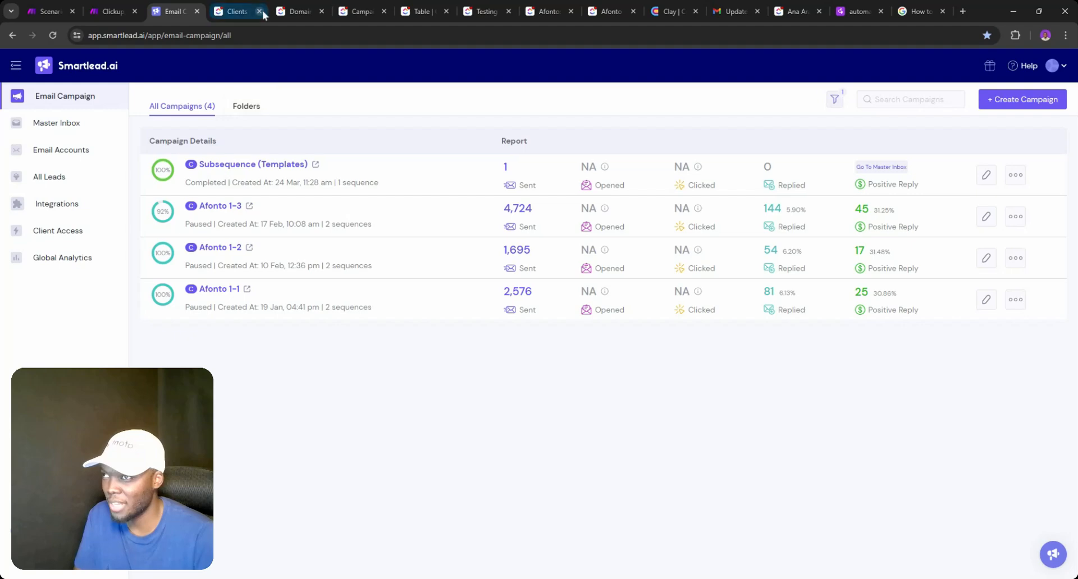
pyautogui.click(46, 6)
pyautogui.click(104, 10)
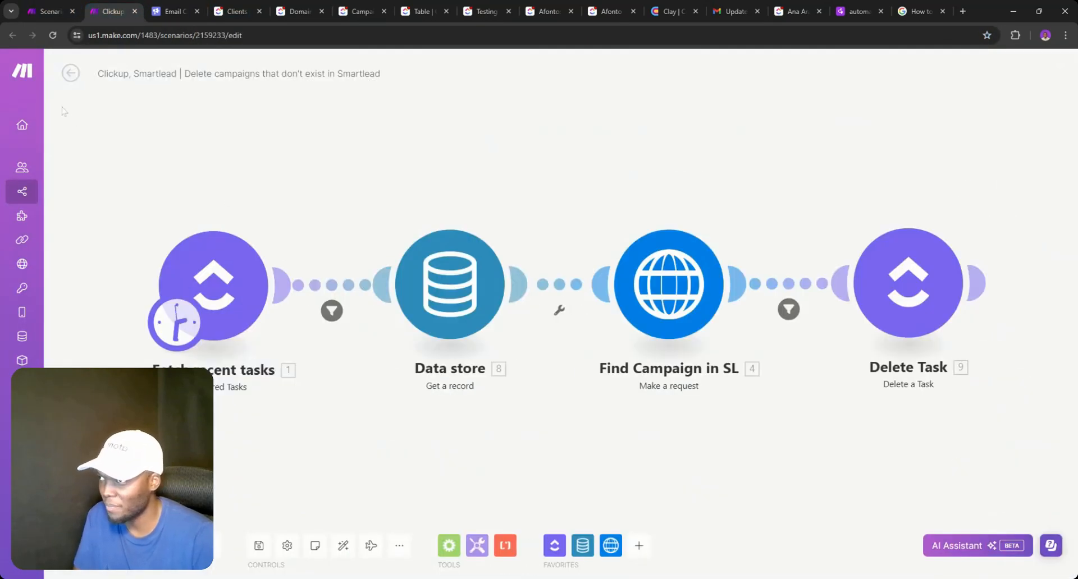
# - Leave the scenario editor and examine the run history of the "Delete campaigns that don't exist in Smartlead" scenario
pyautogui.click(69, 74)
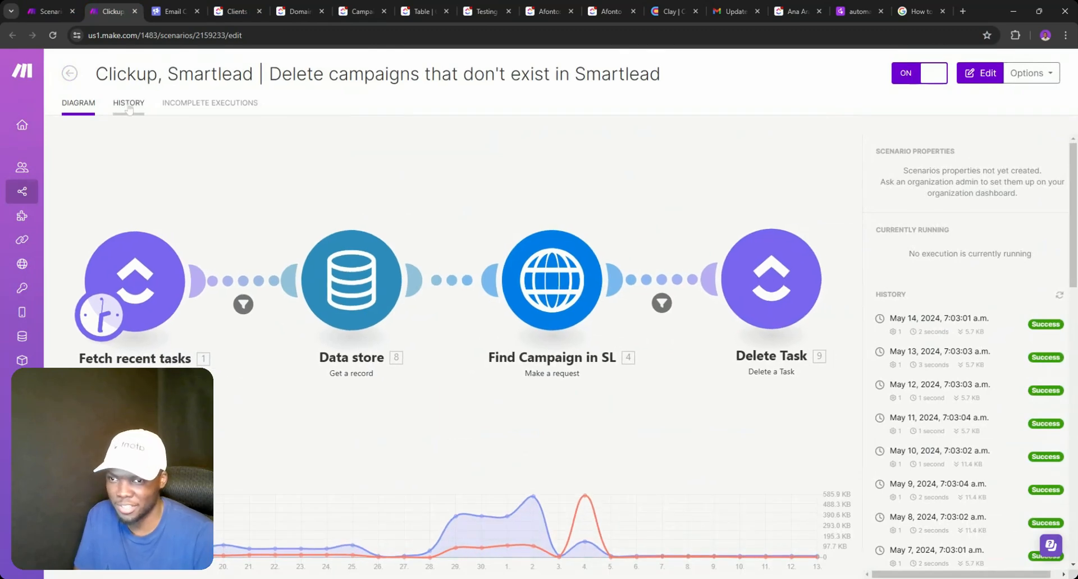
pyautogui.click(129, 107)
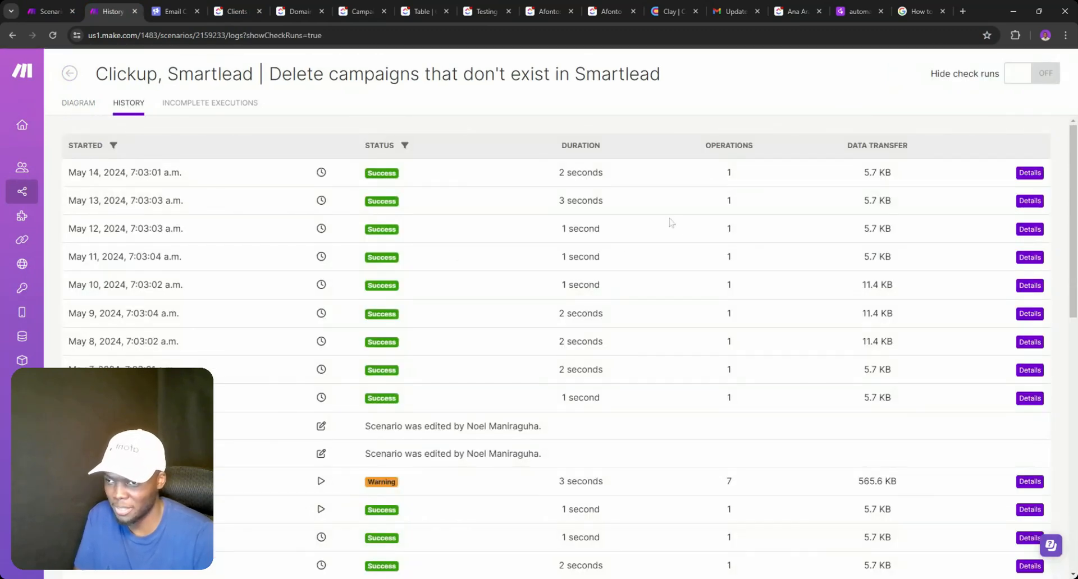
pyautogui.scroll(-1, 671, 223)
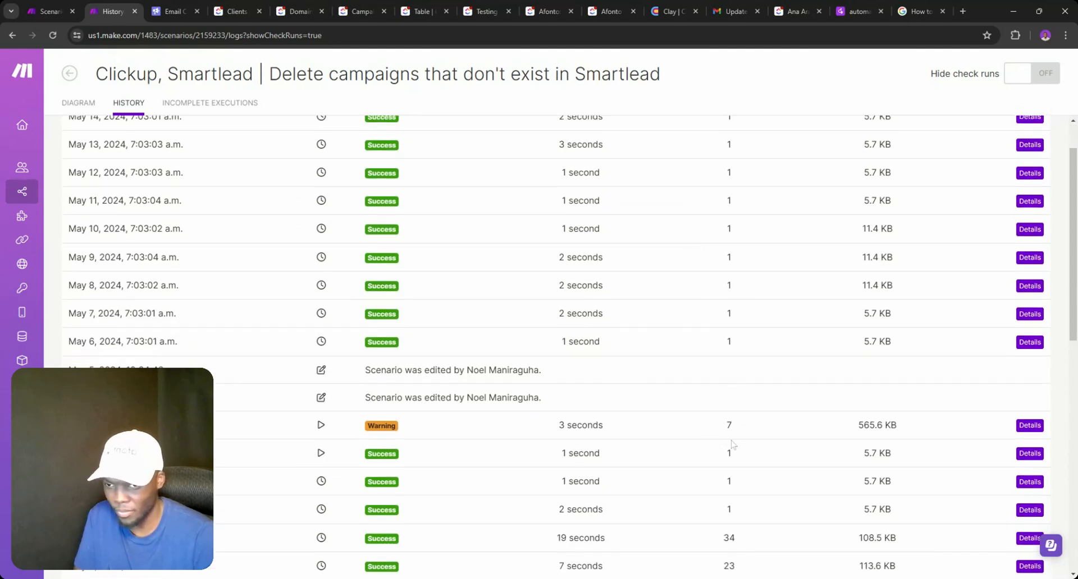
pyautogui.scroll(1, 738, 431)
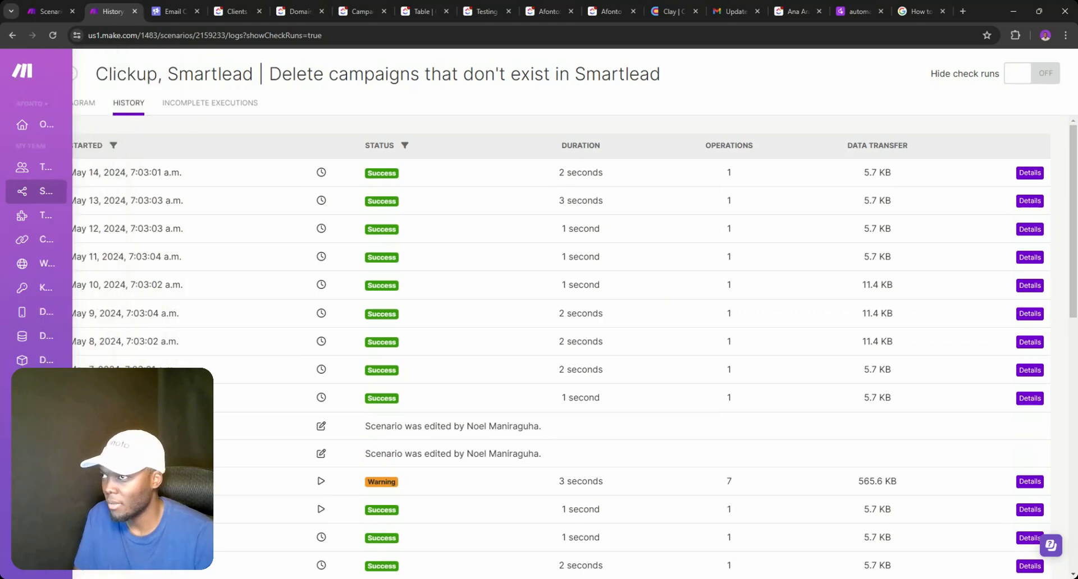
# - Close the campaign-deletion scenario's tab and return to the Afonto: Automations scenario list
pyautogui.click(69, 75)
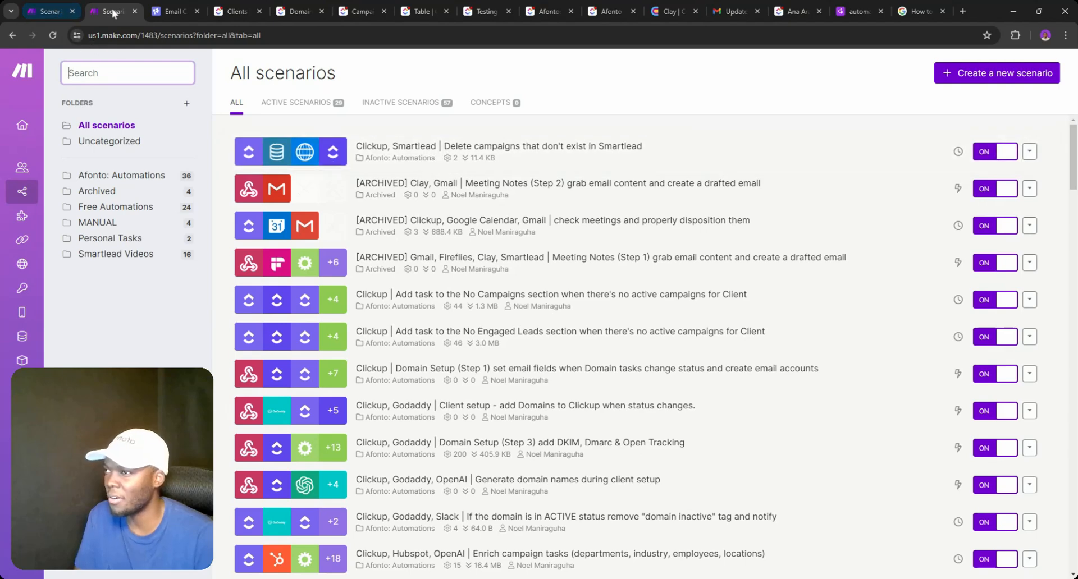
pyautogui.click(134, 11)
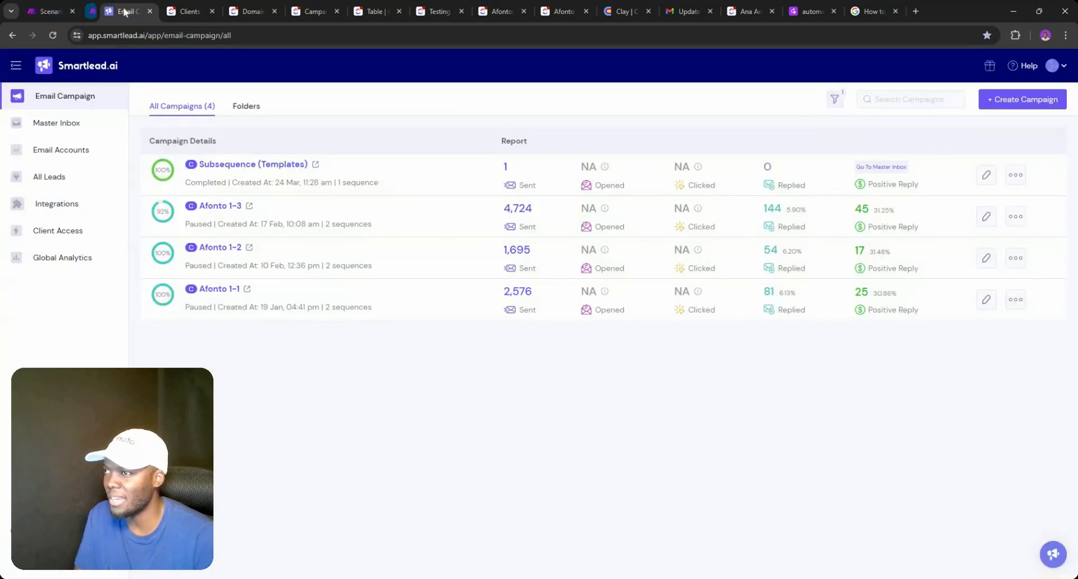
pyautogui.click(54, 11)
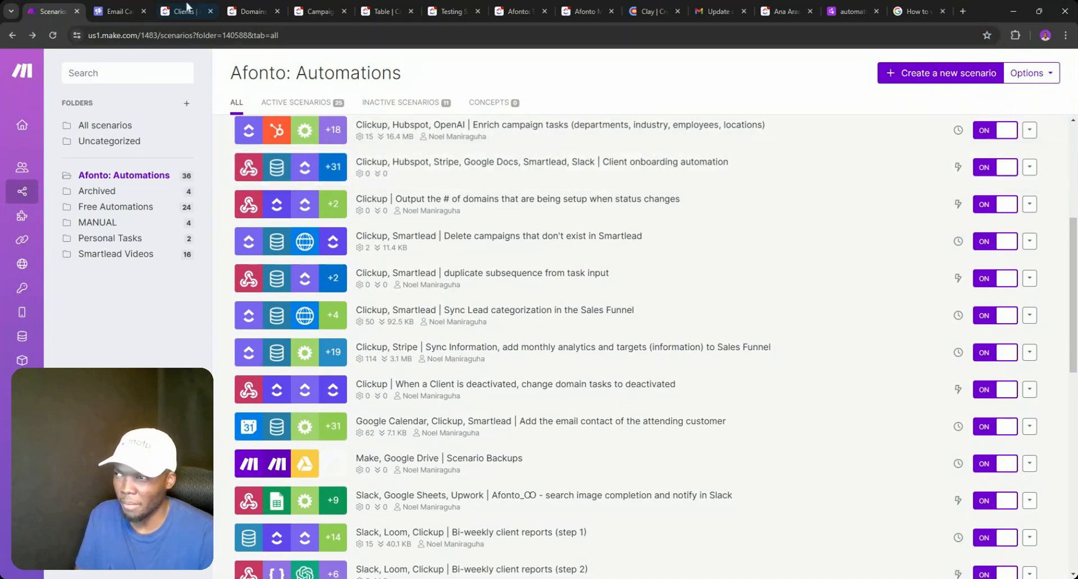
pyautogui.click(135, 9)
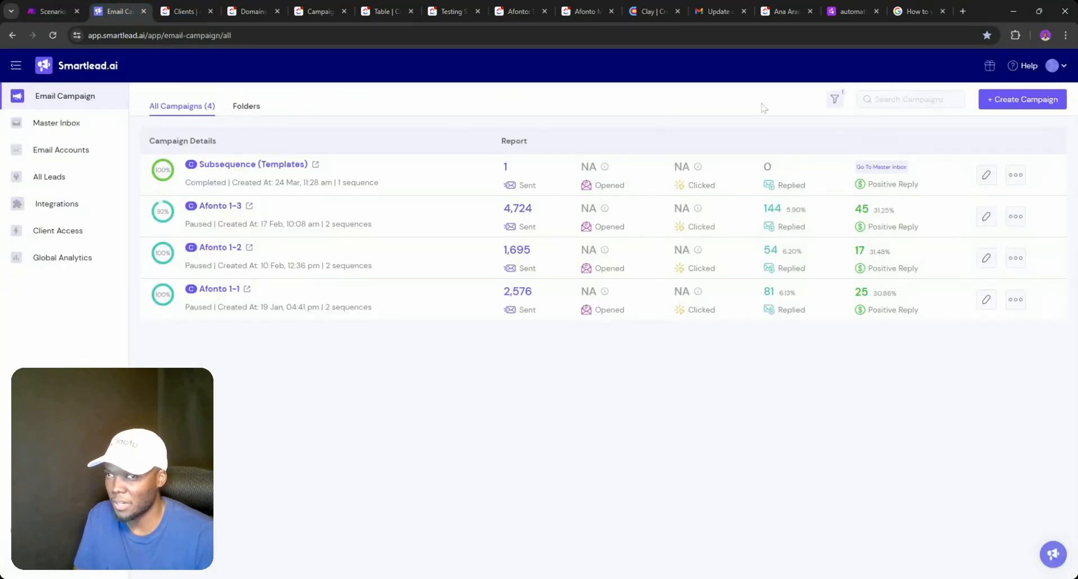
pyautogui.click(61, 12)
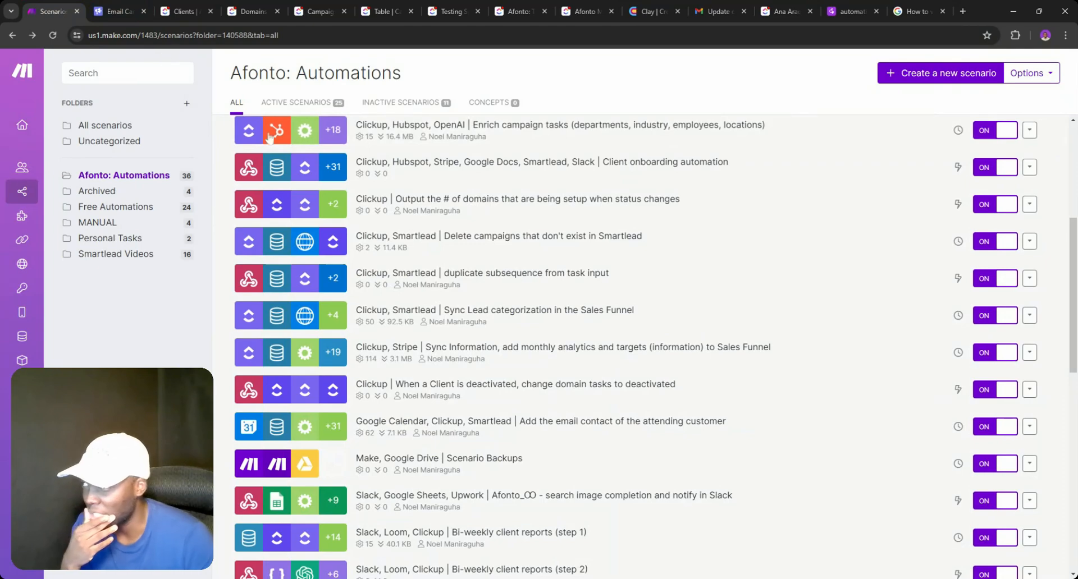
# - Browse the Afonto: Automations list and open "Clickup, Smartlead | duplicate subsequence from task input" in a separate tab
pyautogui.scroll(-6, 309, 192)
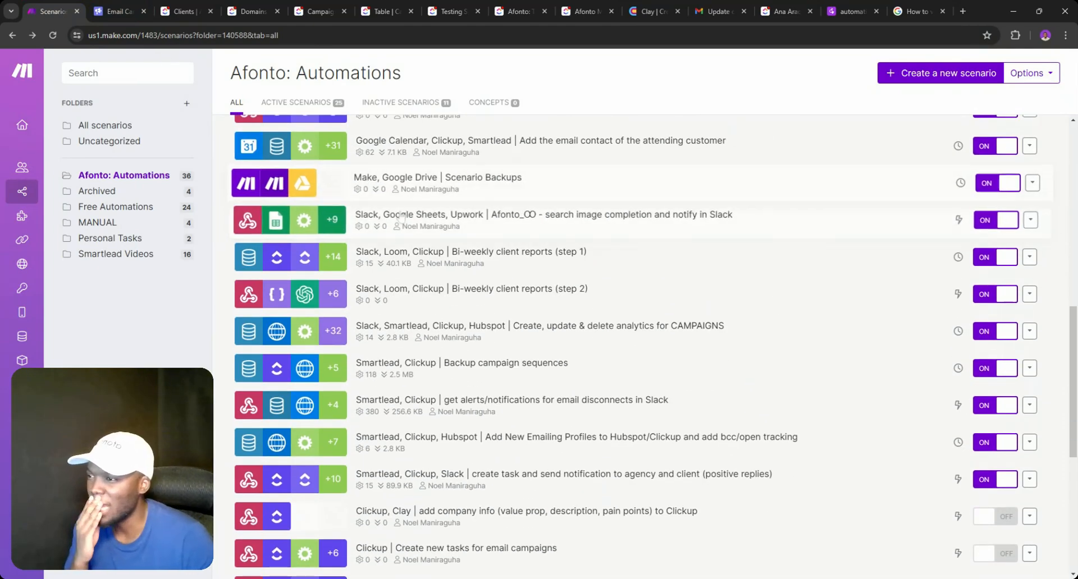
pyautogui.scroll(3, 476, 231)
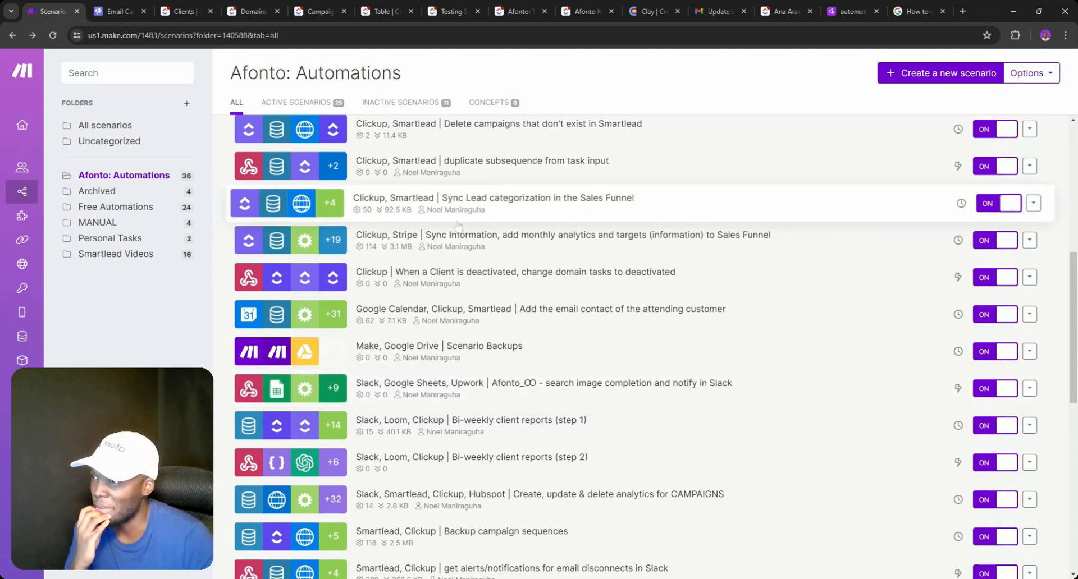
pyautogui.scroll(2, 513, 193)
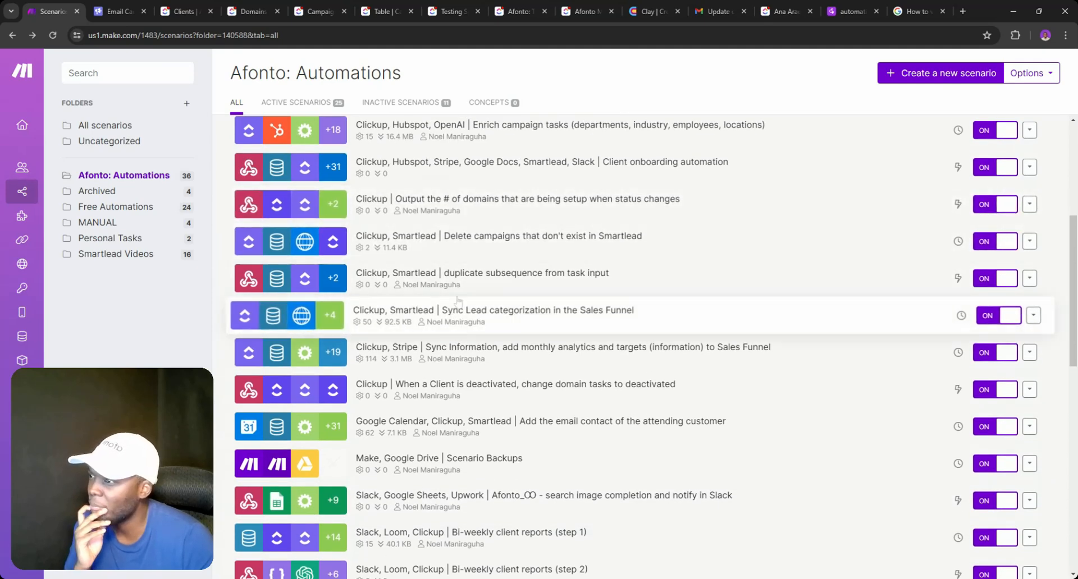
pyautogui.click(523, 281)
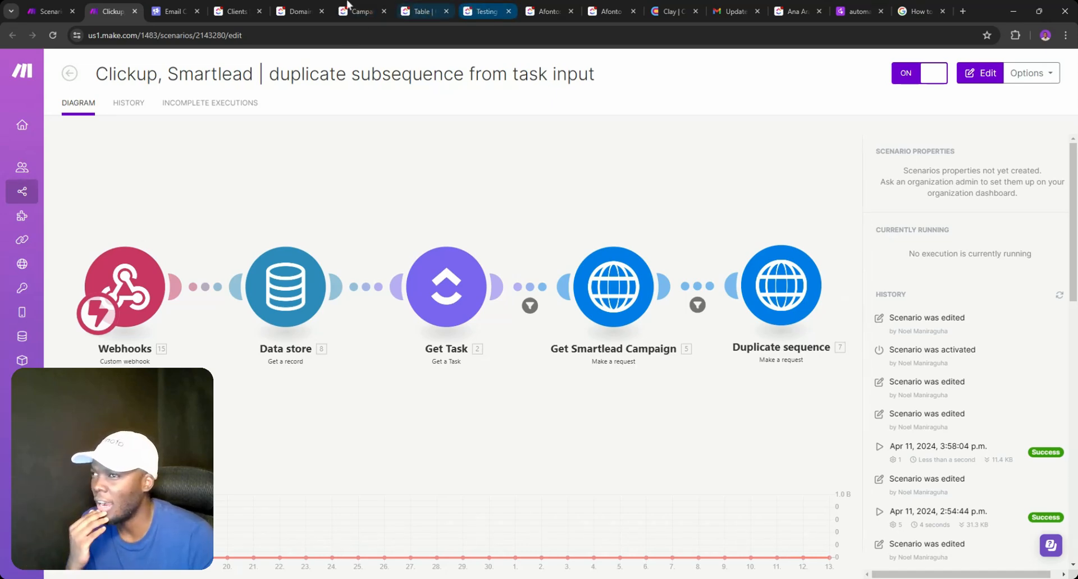
# - Switch to ClickUp's Campaigns list and show its Duplicate Campaigns view
pyautogui.click(304, 10)
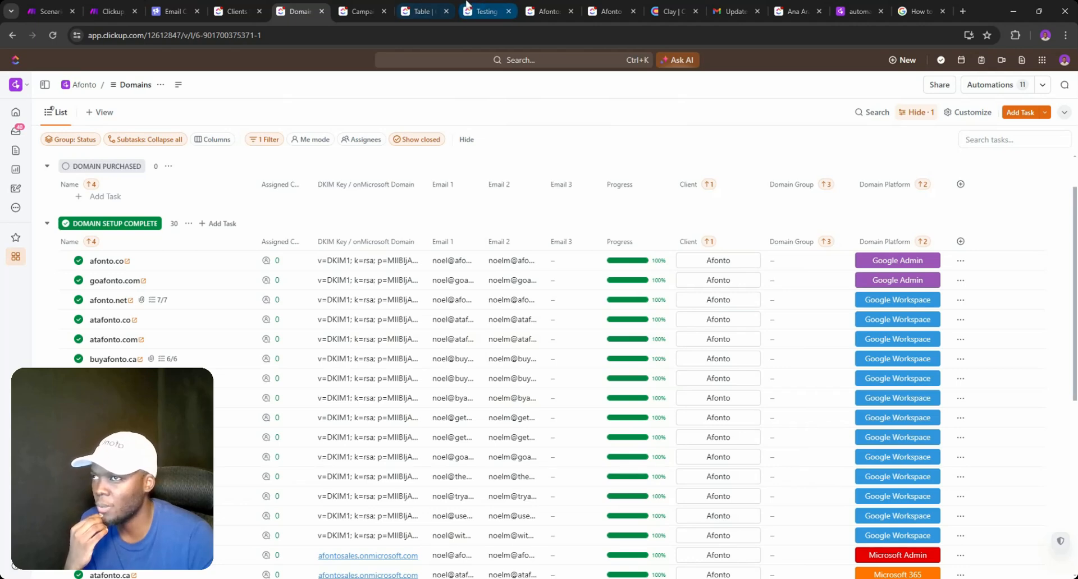
pyautogui.click(425, 11)
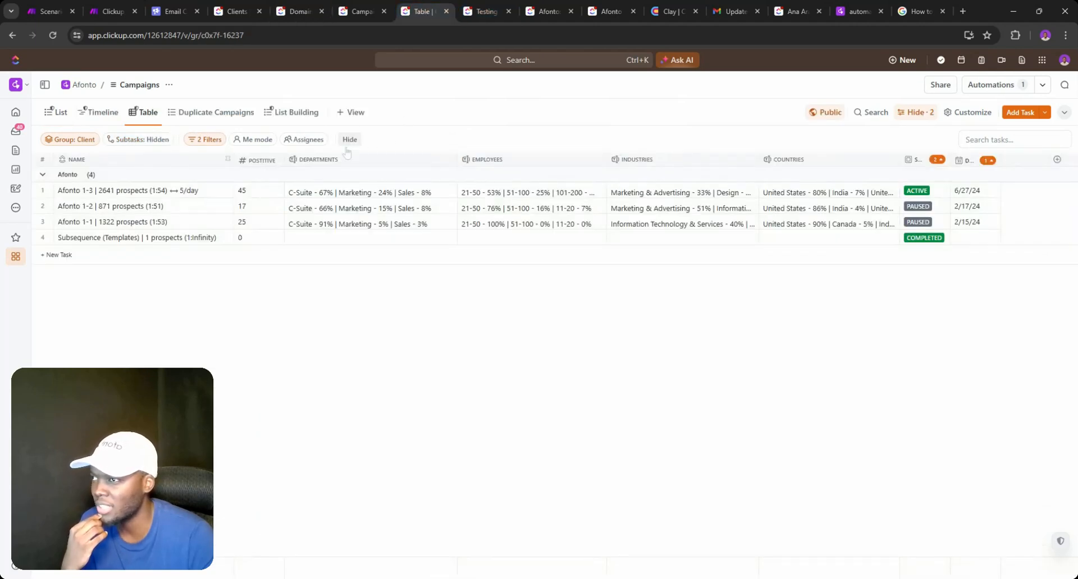
pyautogui.click(231, 113)
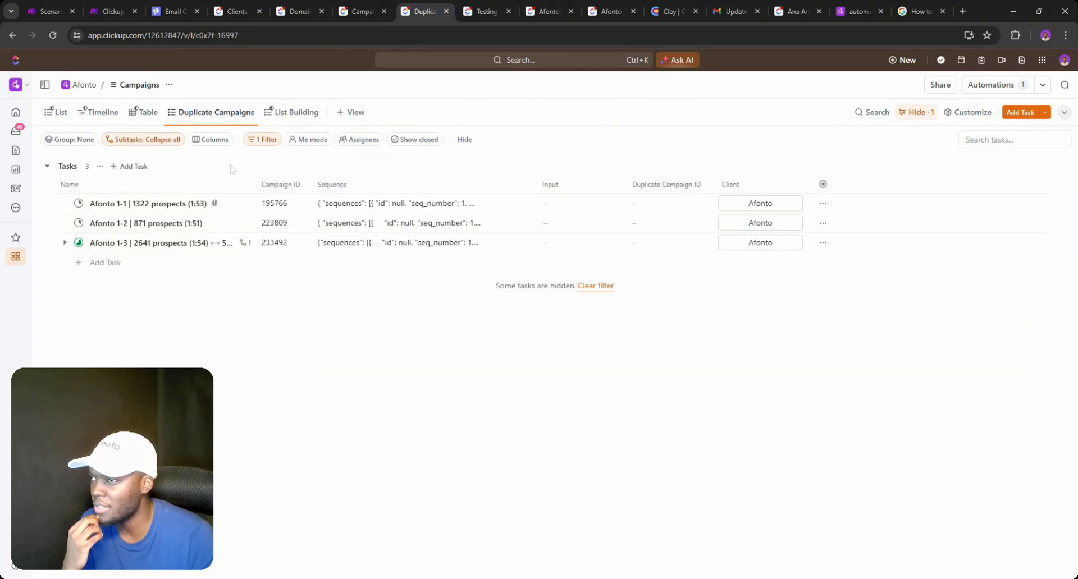
# - Set the Afonto 1-3 task's Input to COPY - TO and enter 12345 as its Duplicate Campaign ID
pyautogui.click(551, 243)
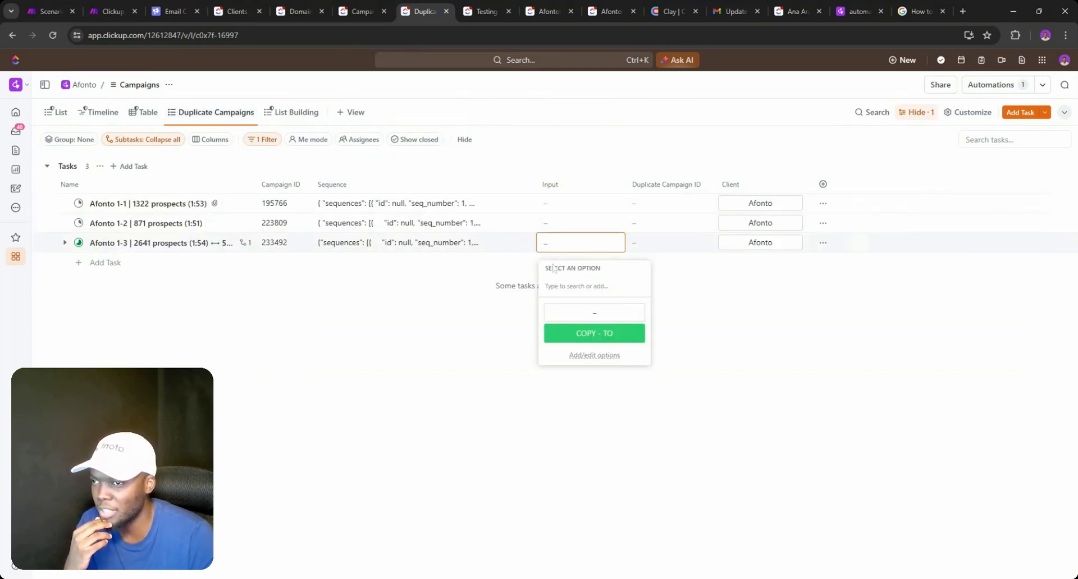
pyautogui.click(584, 334)
pyautogui.click(669, 242)
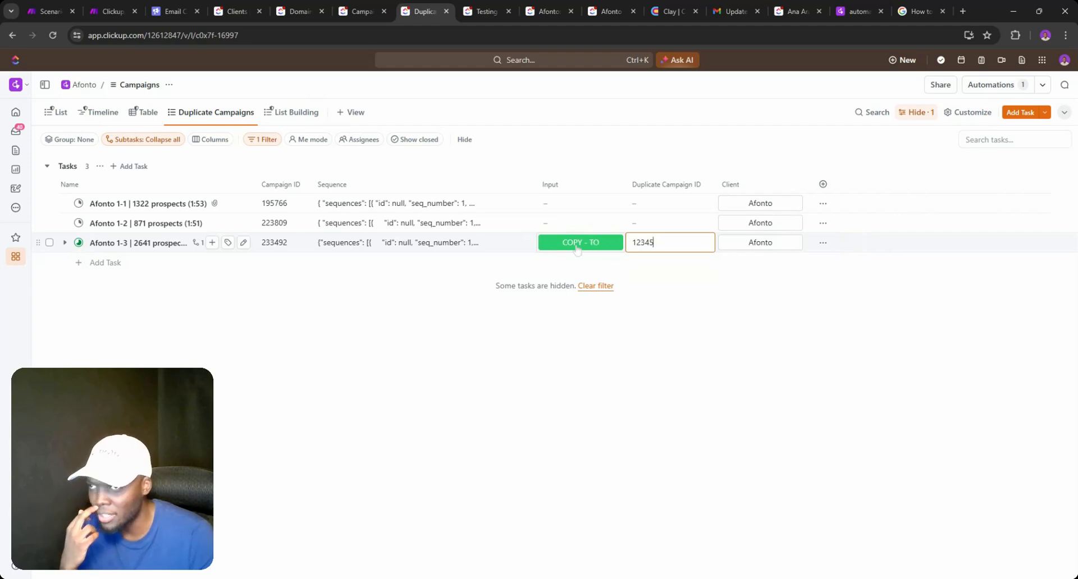
# - Open the Afonto 1-3 campaign from Smartlead in a separate tab and show its subsequences
pyautogui.click(171, 11)
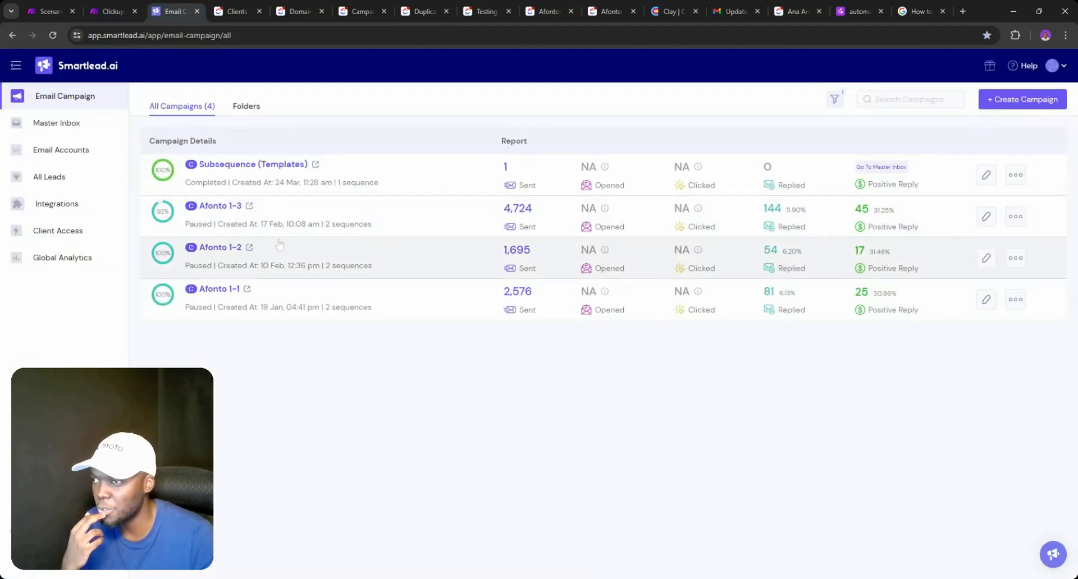
pyautogui.keyDown('ctrl'); pyautogui.click(249, 206); pyautogui.keyUp('ctrl')
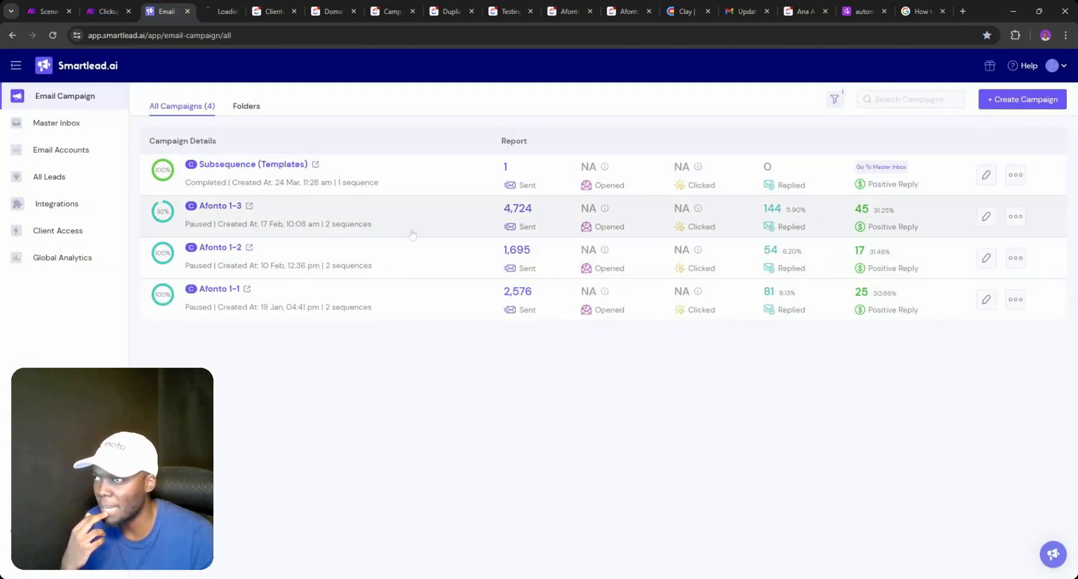
pyautogui.click(224, 11)
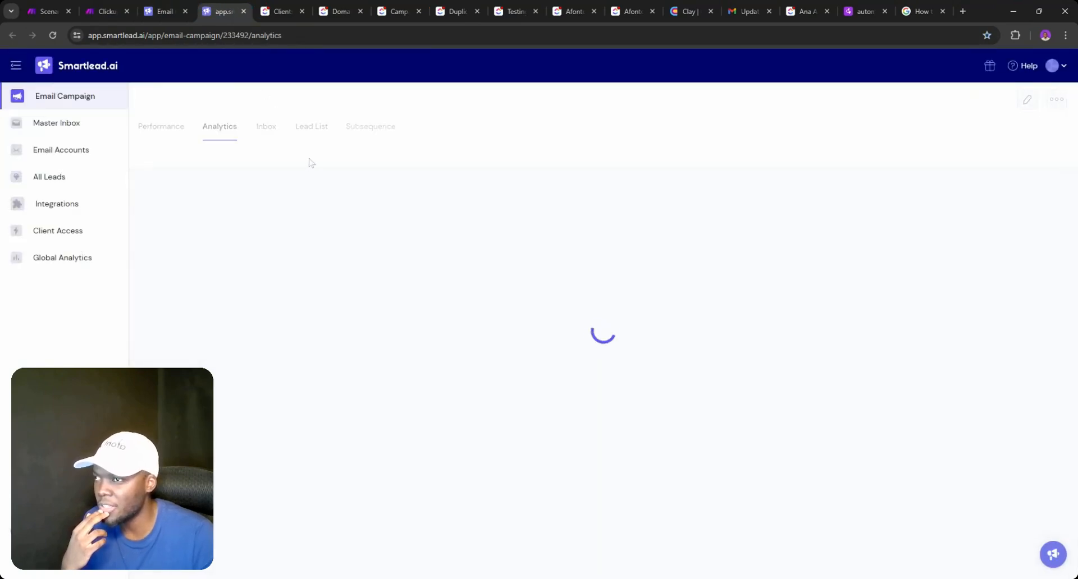
pyautogui.click(393, 154)
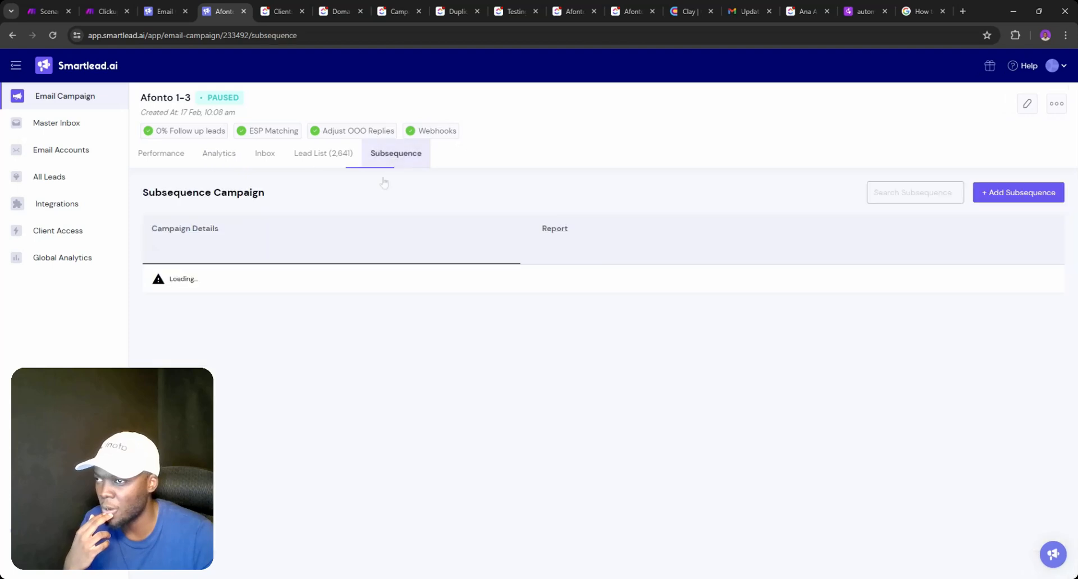
# - Check the actions available for the existing subsequence, view the blank new-subsequence form and return to the subsequence list
pyautogui.click(994, 264)
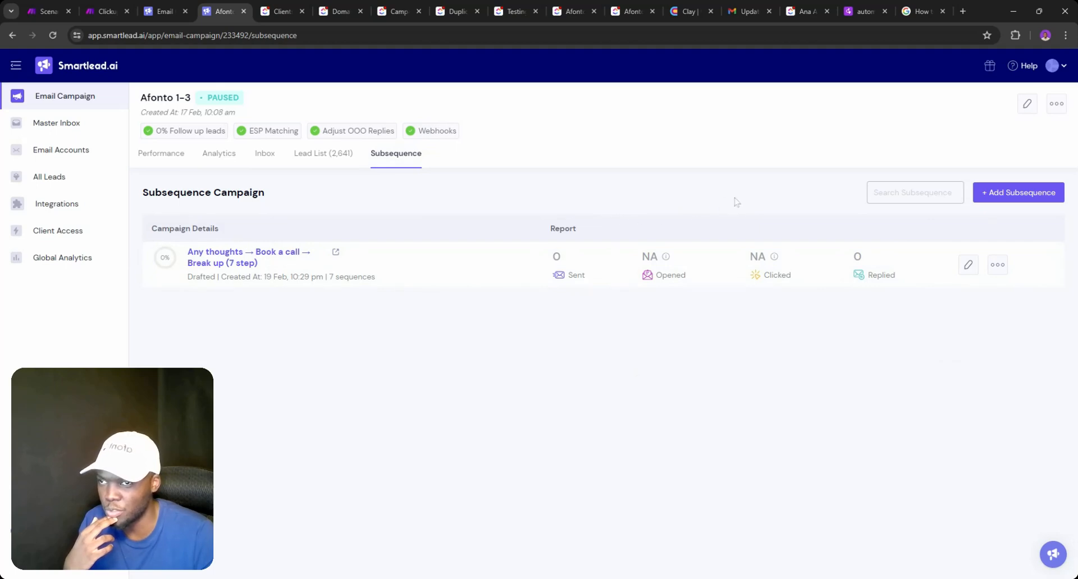
pyautogui.click(999, 267)
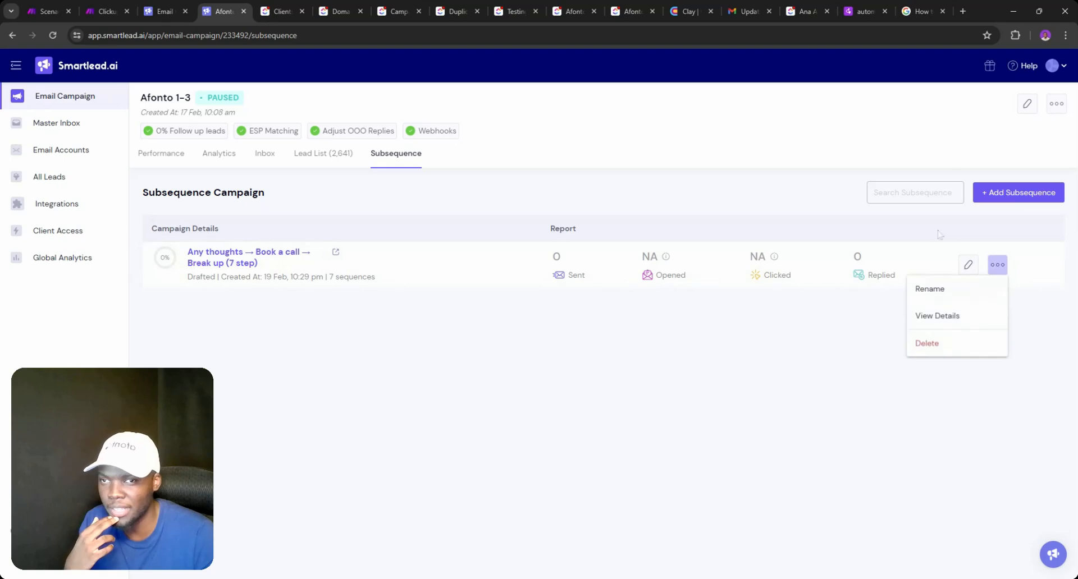
pyautogui.click(1013, 201)
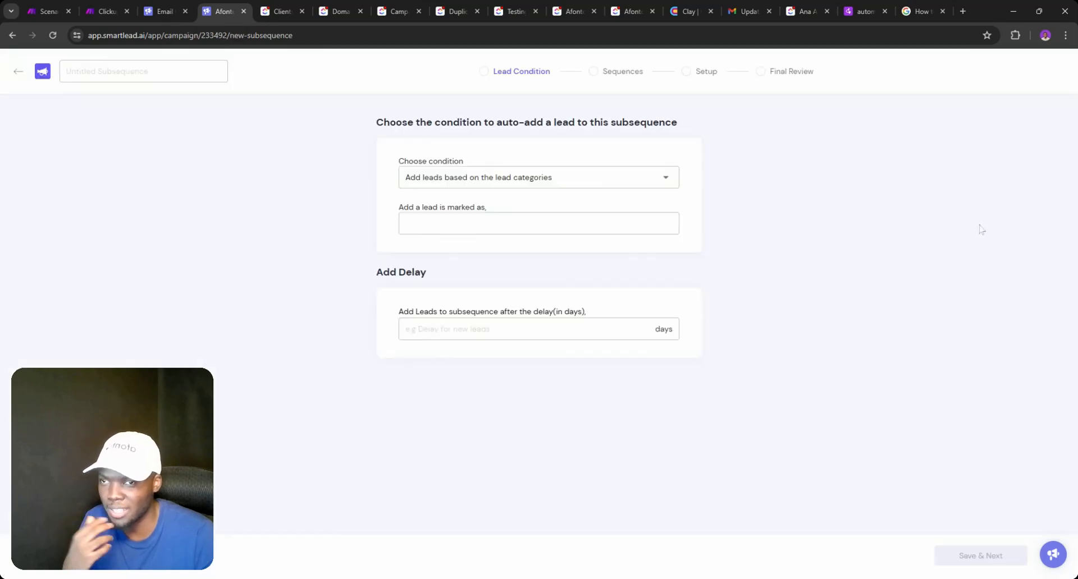
pyautogui.click(17, 73)
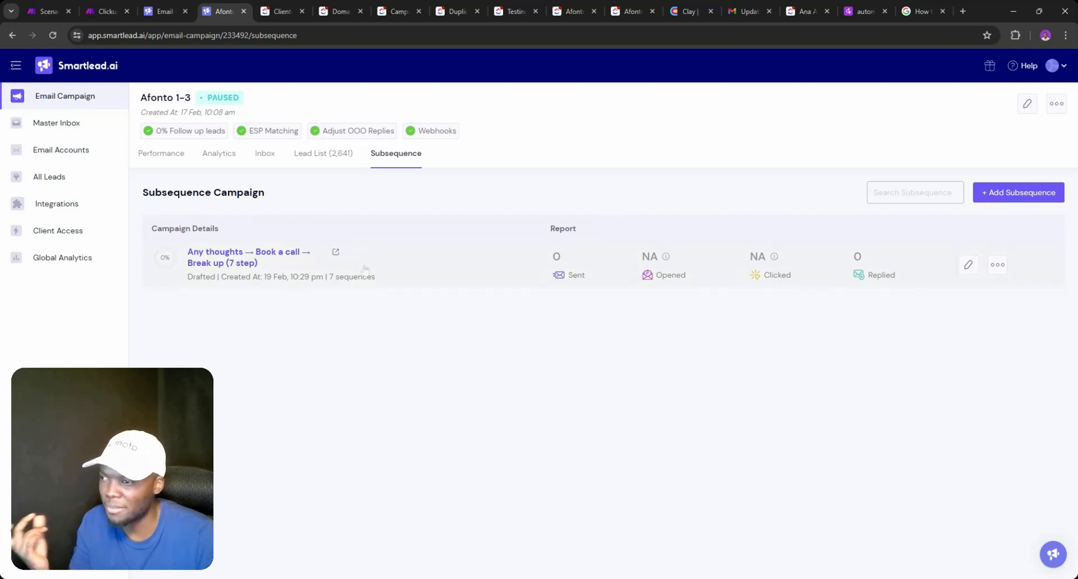
# - Open the "Any thoughts → Book a call → Break up (7 step)" subsequence for editing, review its follow-up emails and leave the editor
pyautogui.click(968, 265)
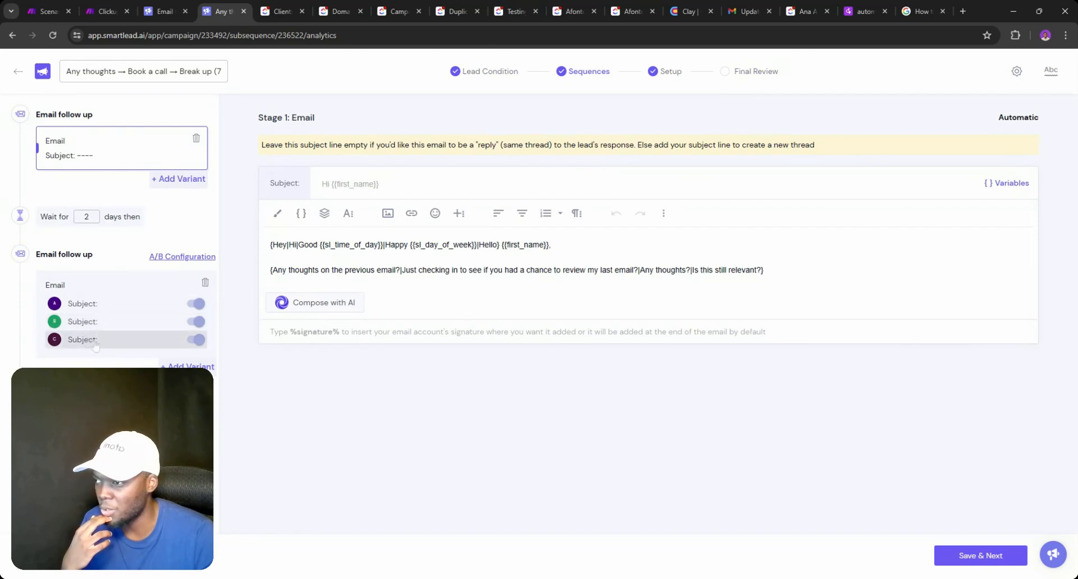
pyautogui.scroll(-5, 95, 346)
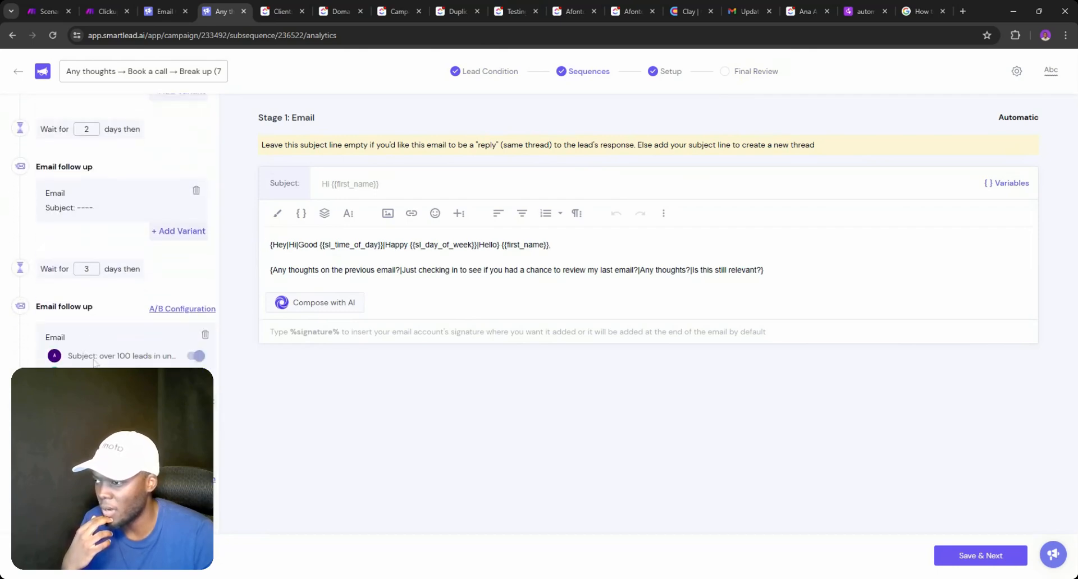
pyautogui.scroll(-5, 94, 362)
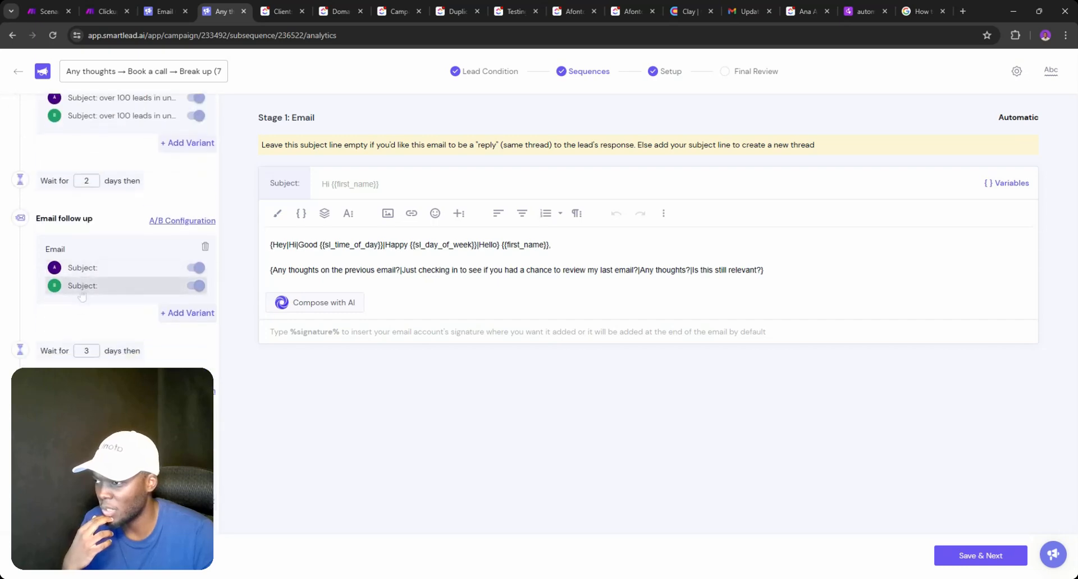
pyautogui.scroll(-1, 115, 233)
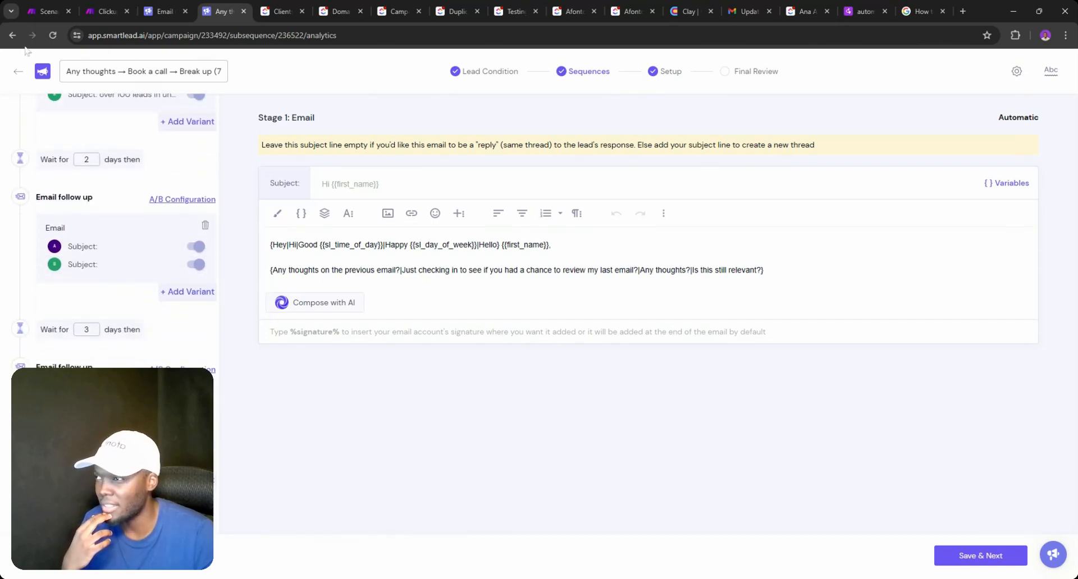
pyautogui.click(18, 70)
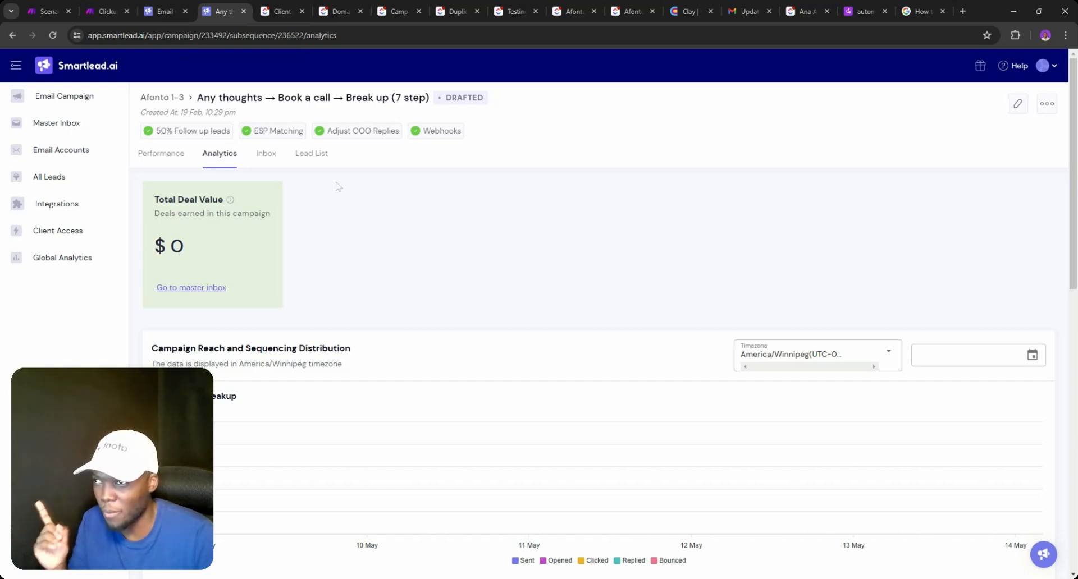
# - In Make, prefix the duplicate-subsequence scenario's name with "[ARCHIVE] ", save the name and close the scenario's tab
pyautogui.click(107, 10)
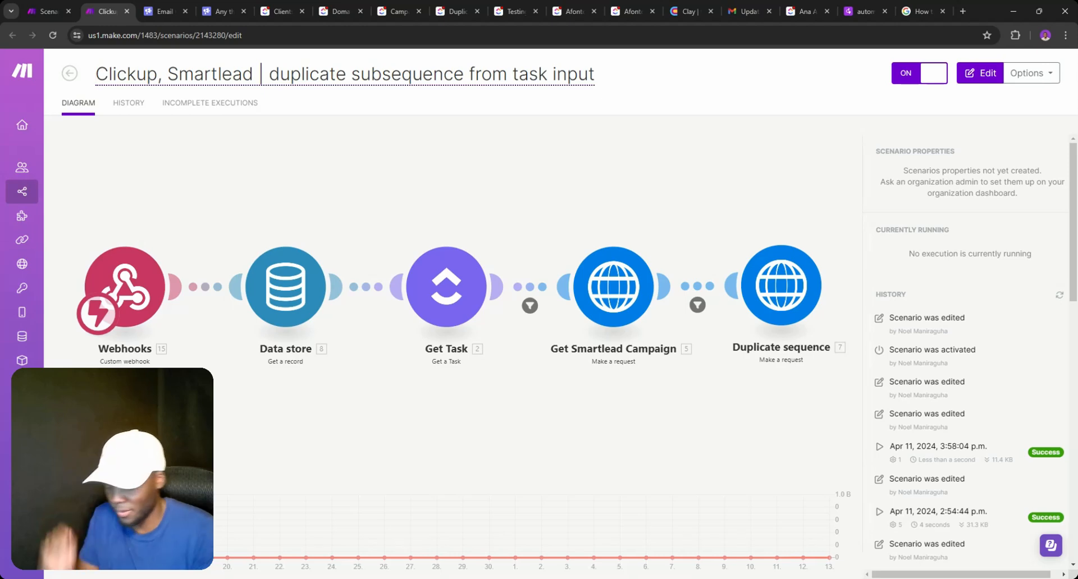
pyautogui.write('[A')
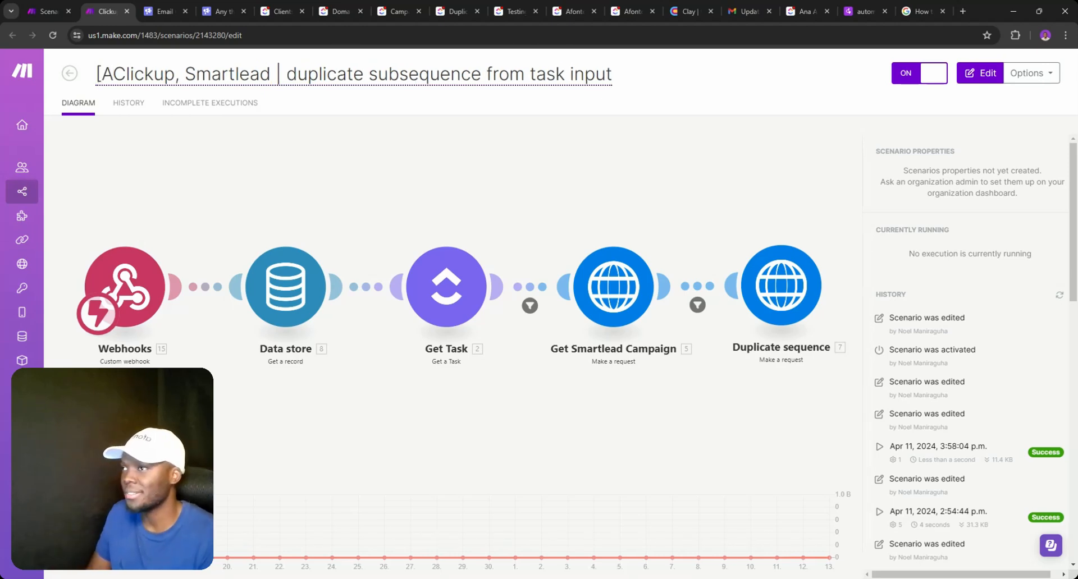
pyautogui.write('RCHIVE')
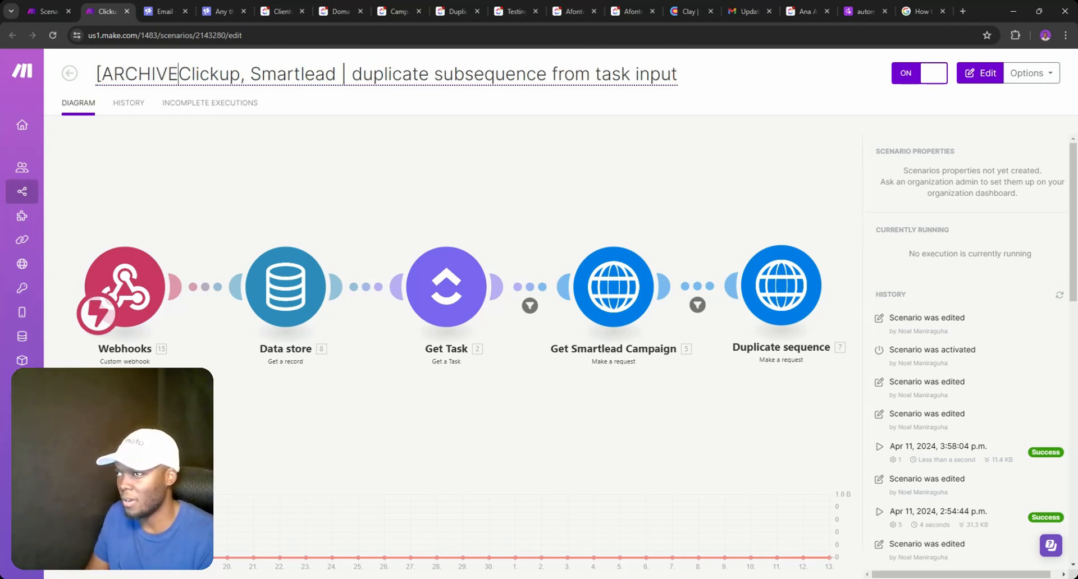
pyautogui.write(' ]')
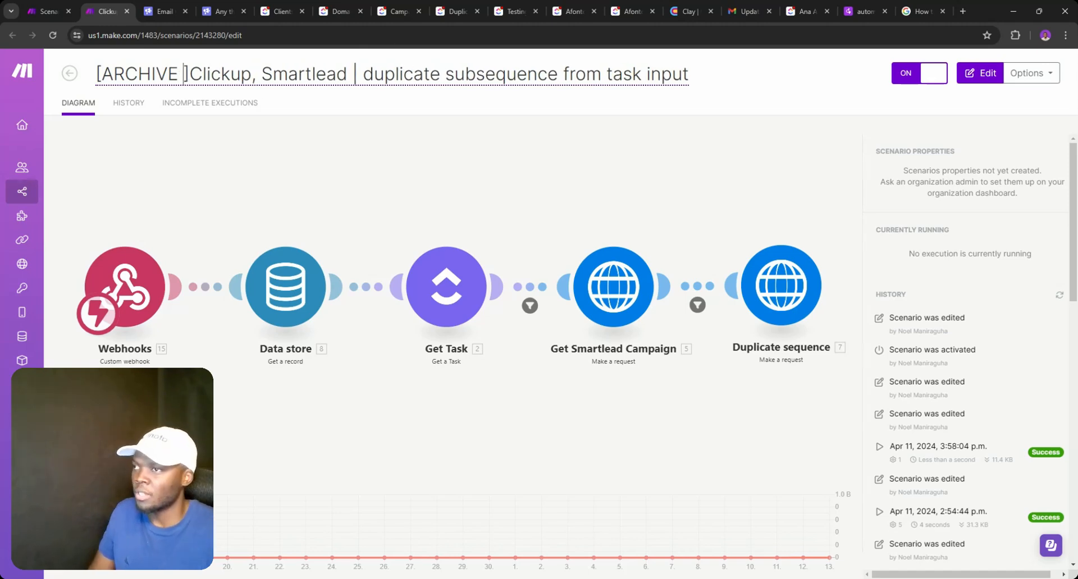
pyautogui.press('BackSpace')
pyautogui.press('Right')
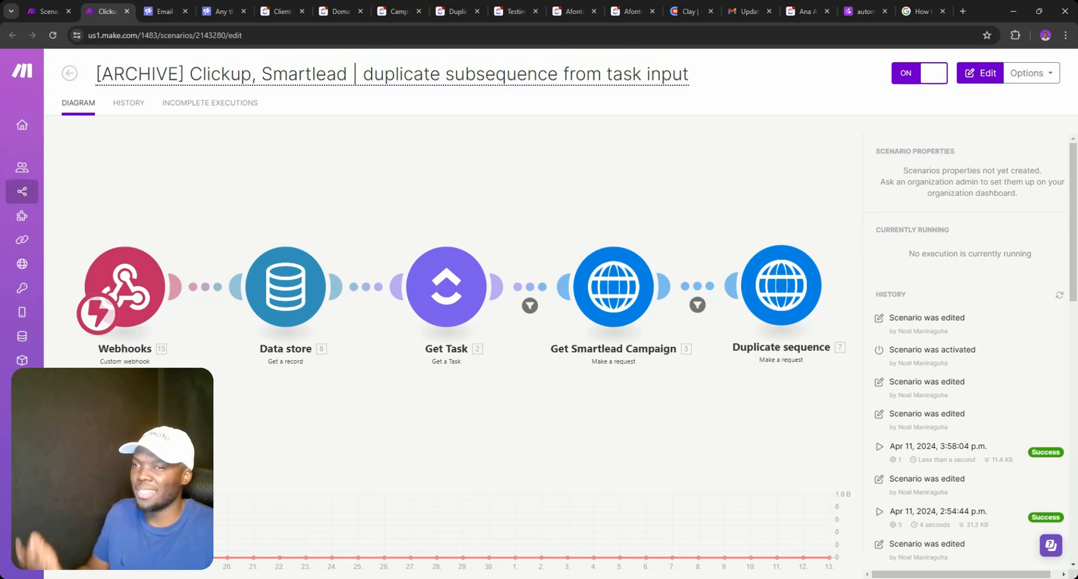
pyautogui.press('Return')
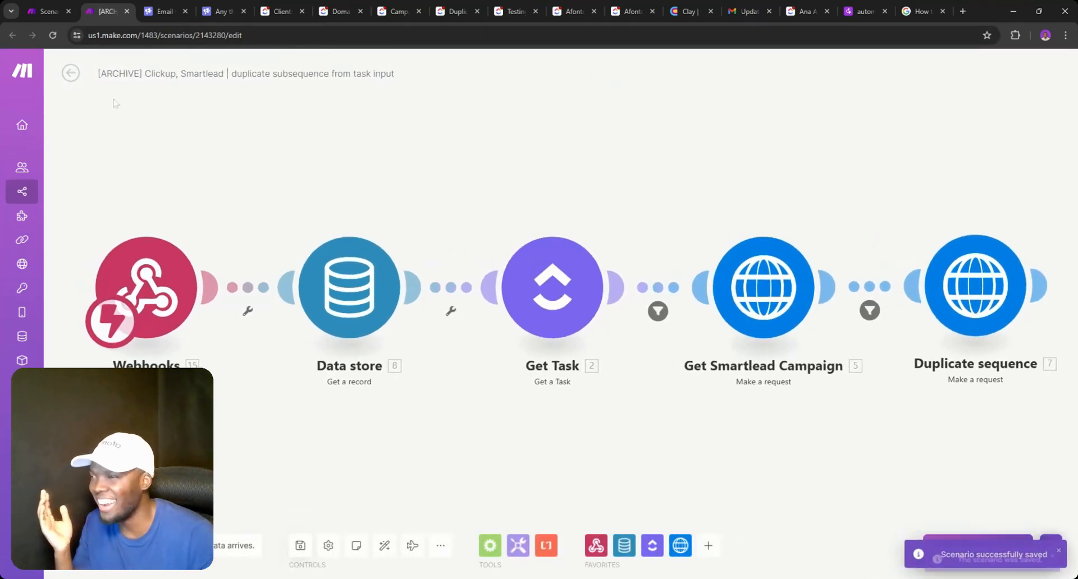
pyautogui.click(127, 11)
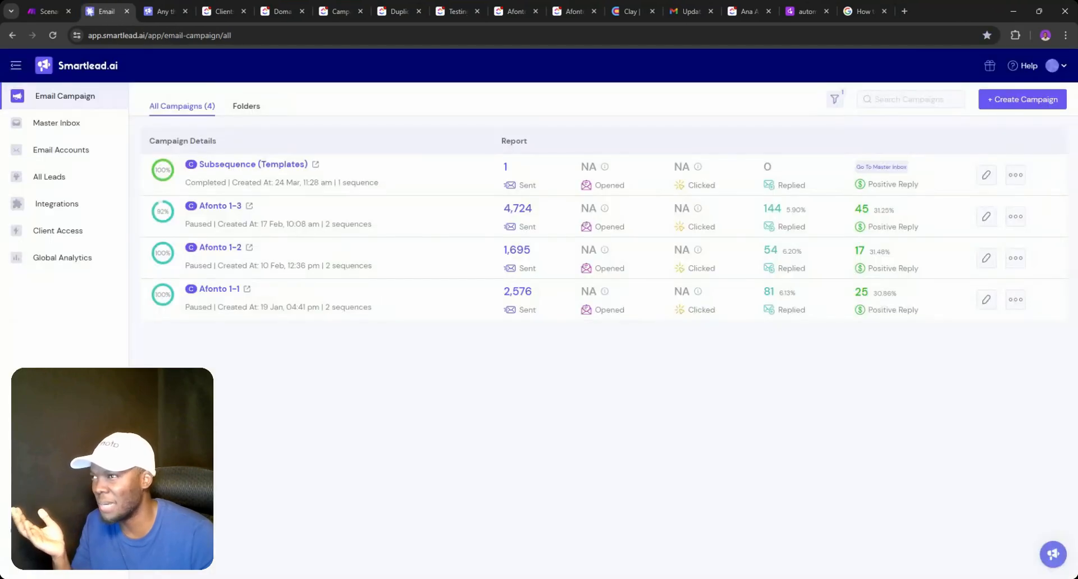
# - Move the "[ARCHIVE] Clickup, Smartlead | duplicate subsequence from task input" scenario from Afonto: Automations into the Archived folder
pyautogui.click(45, 11)
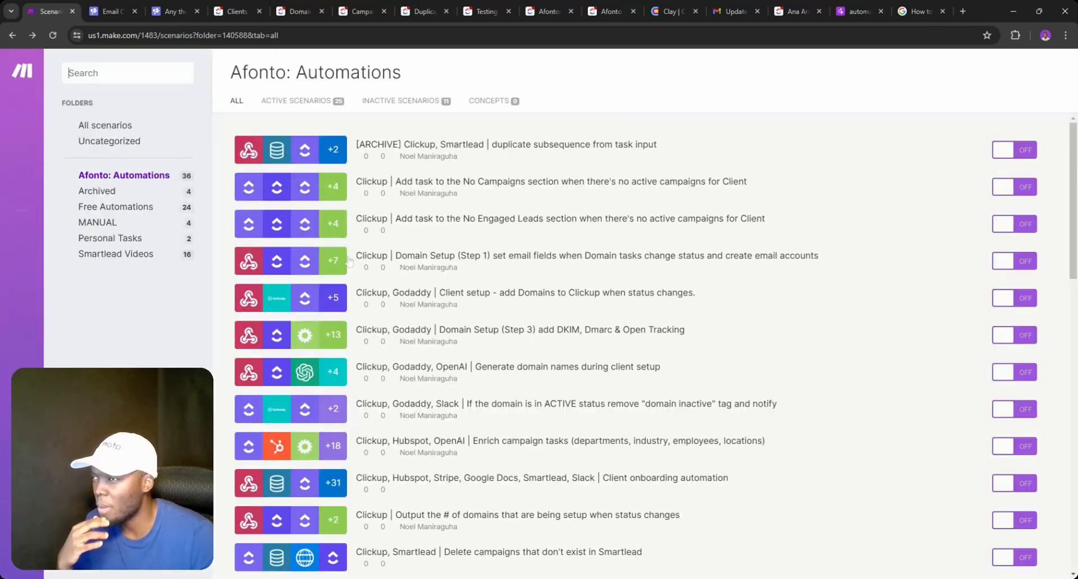
pyautogui.scroll(-5, 359, 258)
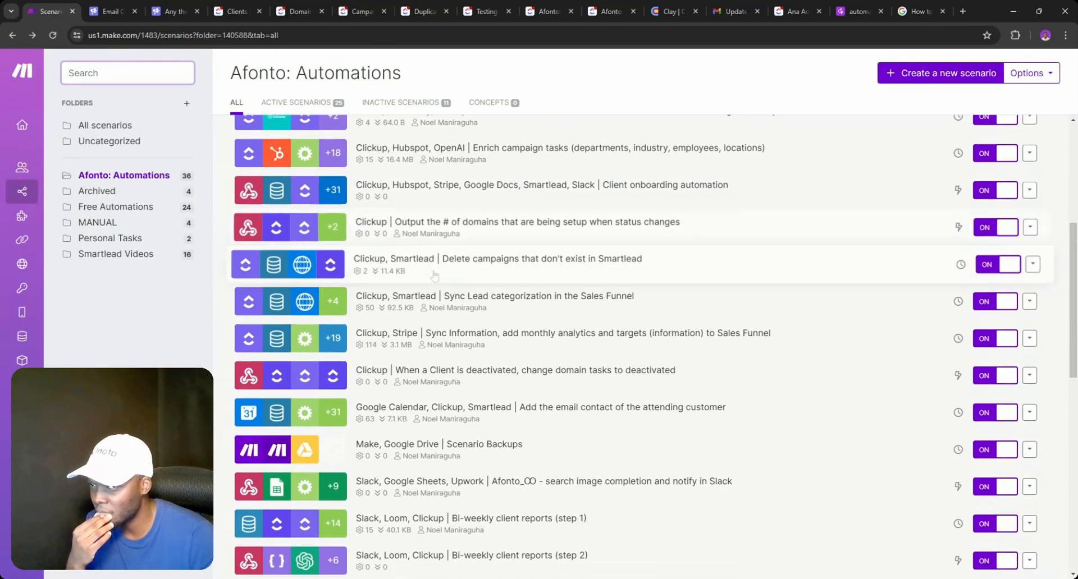
pyautogui.scroll(-5, 434, 275)
pyautogui.scroll(8, 344, 265)
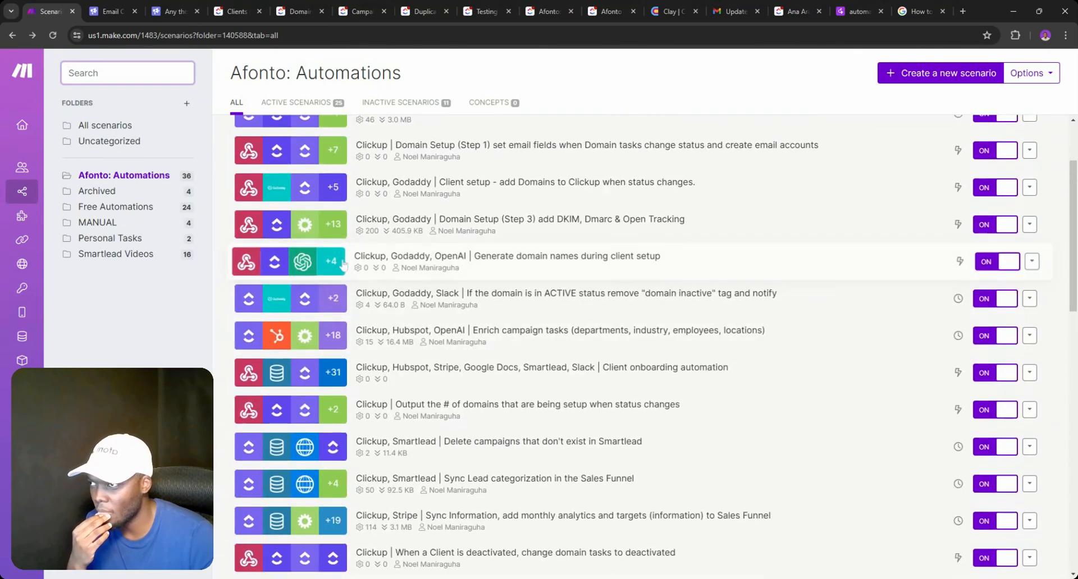
pyautogui.scroll(3, 344, 265)
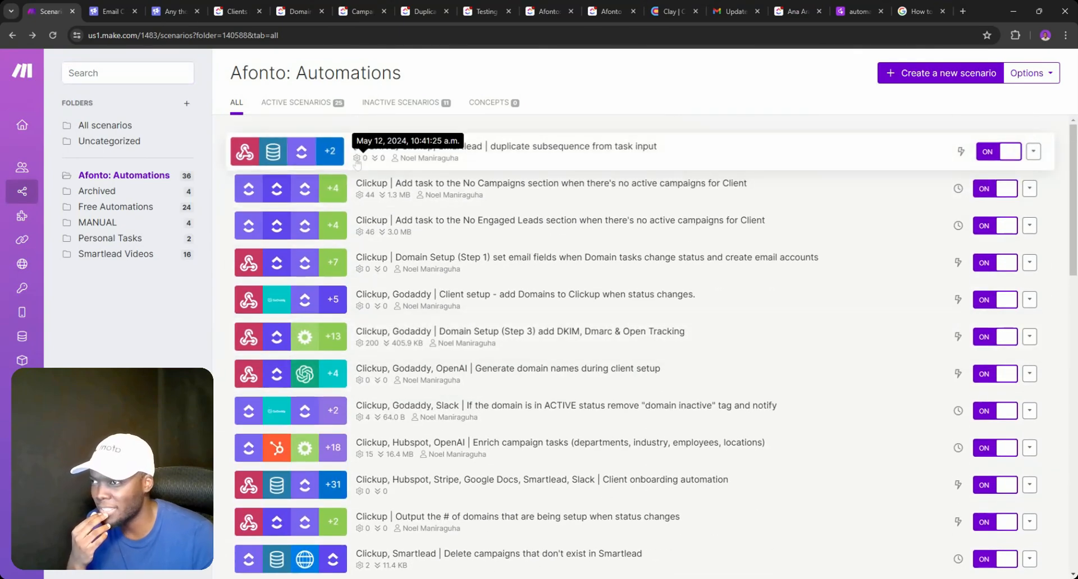
pyautogui.moveTo(357, 163); pyautogui.dragTo(129, 191)
# - Deactivate the four active scenarios in the Archived folder, including the duplicate-subsequence one
pyautogui.click(98, 191)
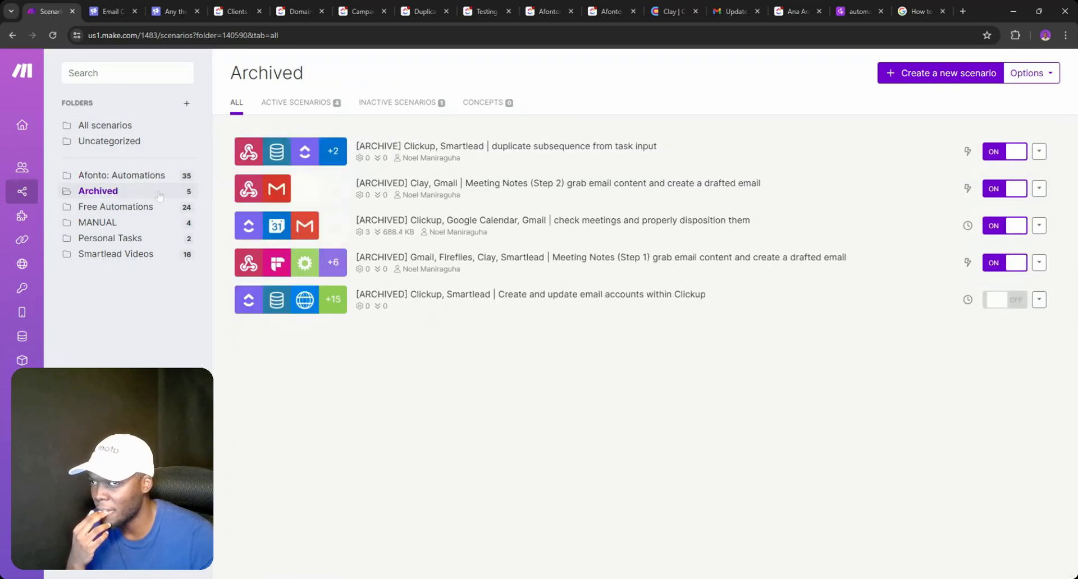
pyautogui.click(1005, 152)
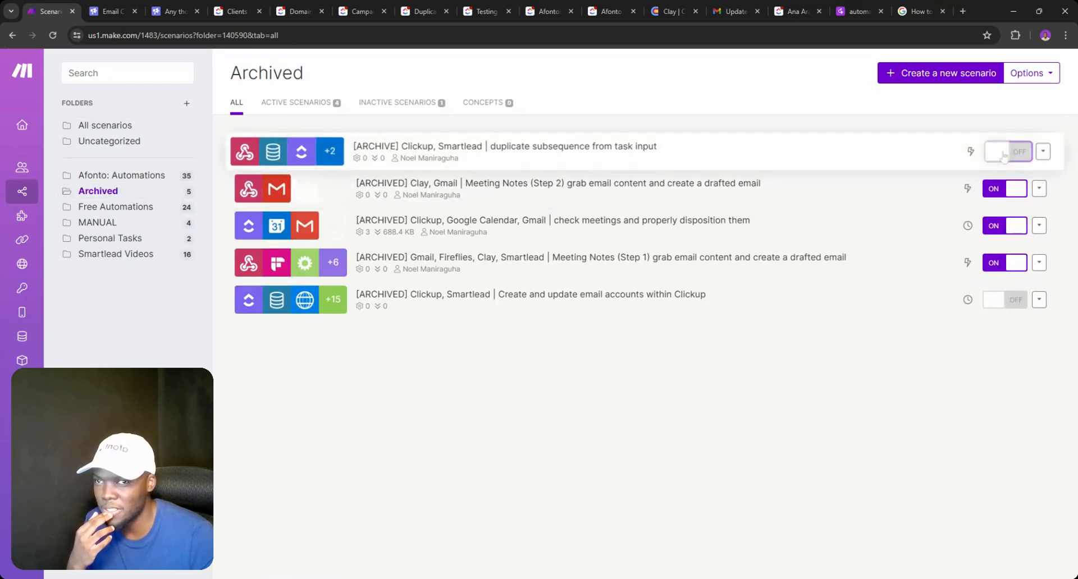
pyautogui.click(1005, 189)
pyautogui.click(1005, 225)
pyautogui.click(1000, 259)
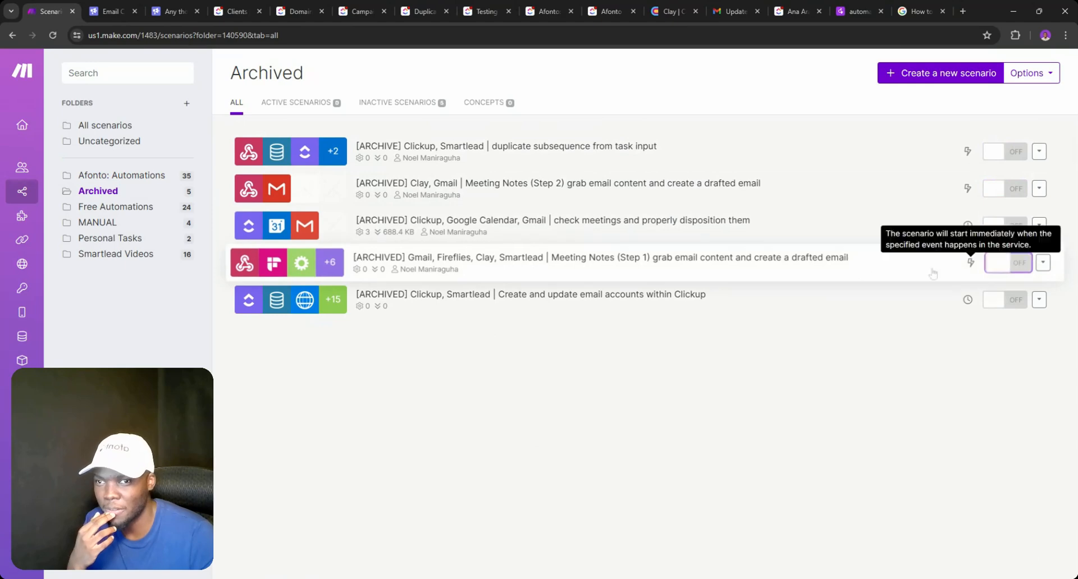
# - Look through the Afonto: Automations folder and open "Clickup, Smartlead | Sync Lead categorization in the Sales Funnel" in a separate tab
pyautogui.click(133, 175)
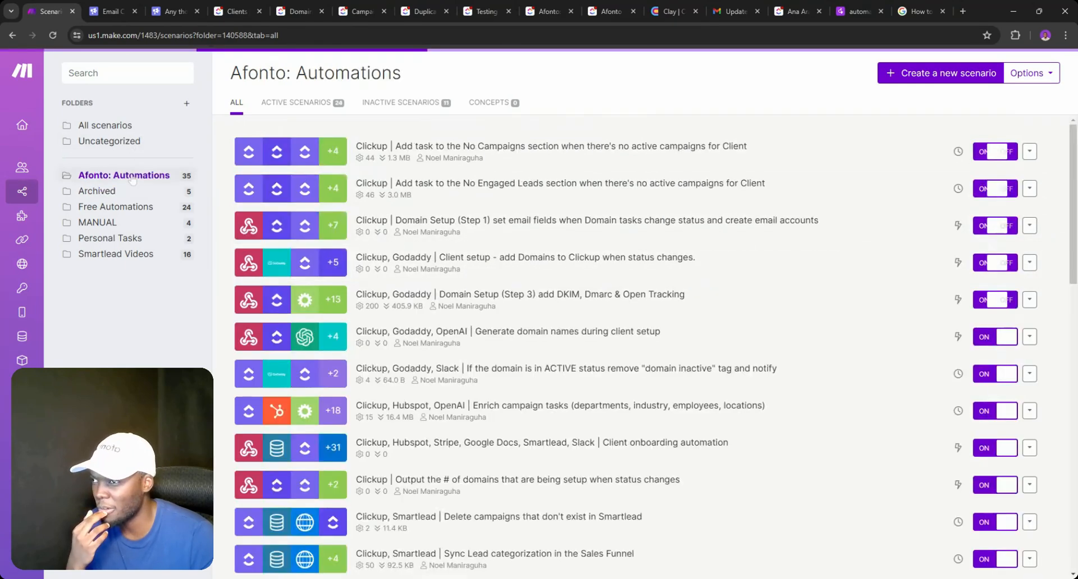
pyautogui.scroll(-9, 416, 196)
pyautogui.scroll(-4, 421, 189)
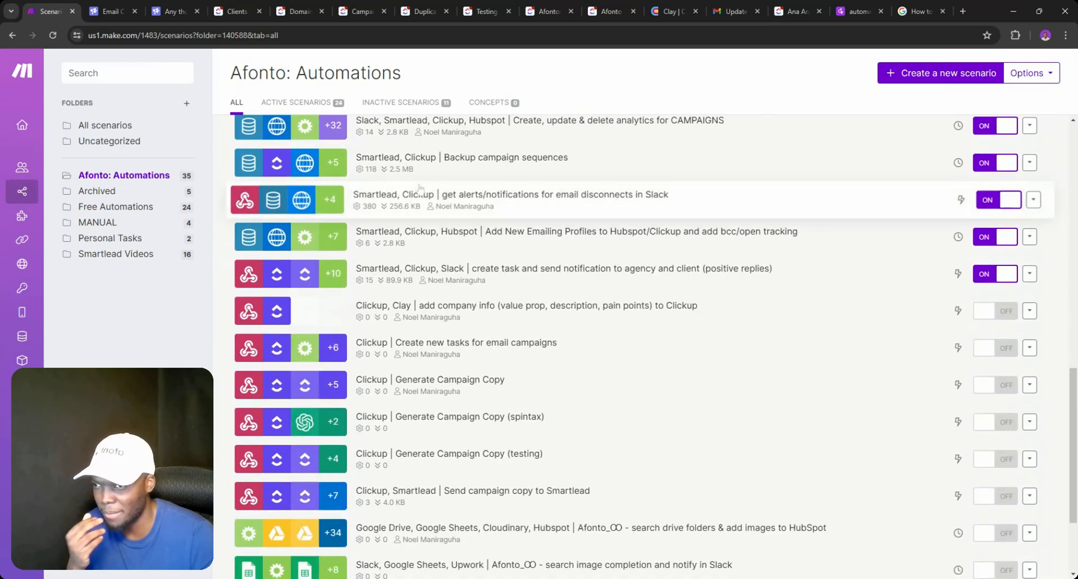
pyautogui.scroll(7, 420, 191)
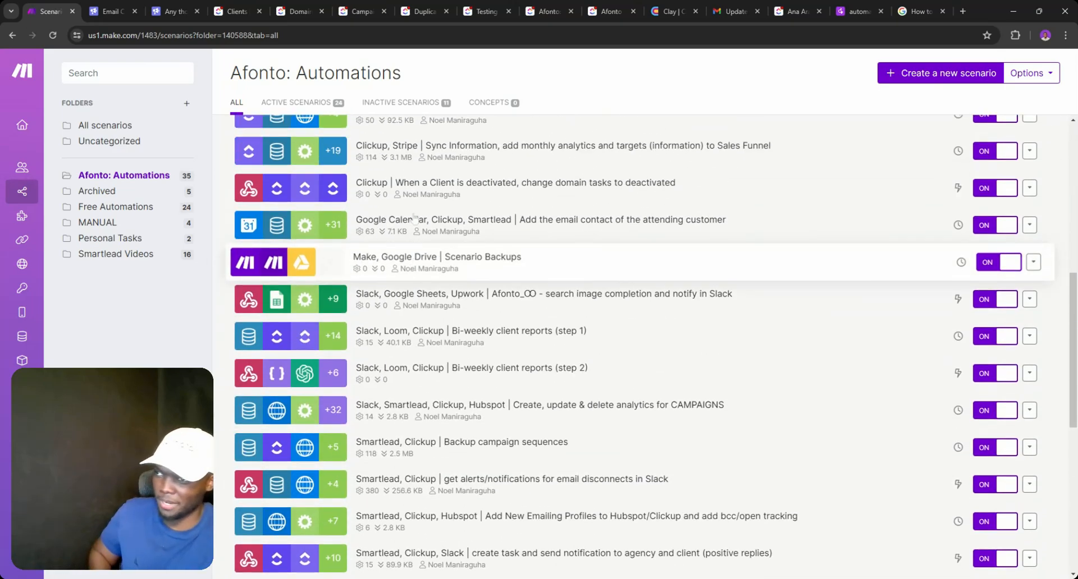
pyautogui.scroll(3, 416, 224)
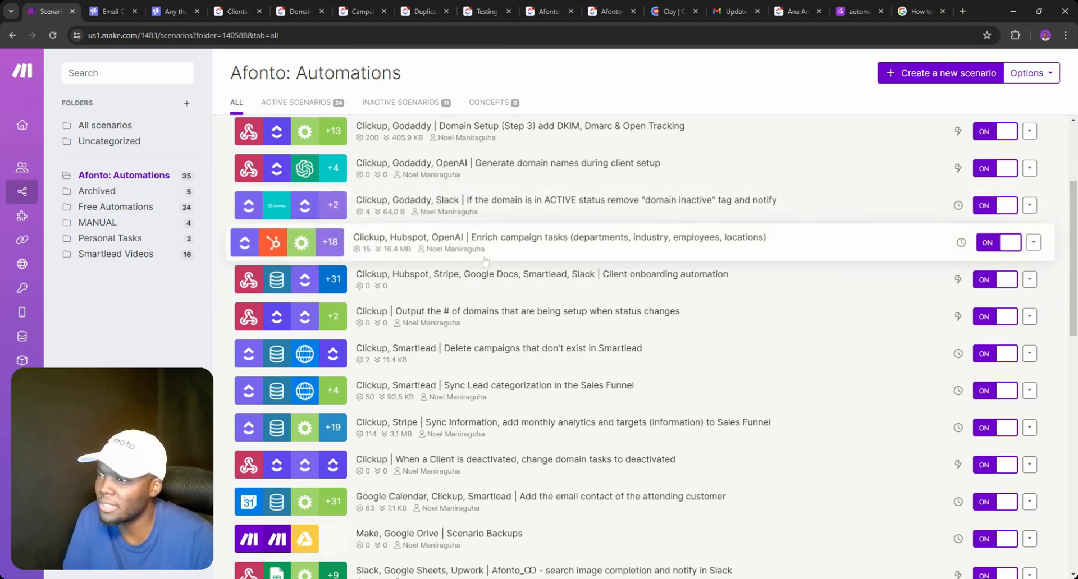
pyautogui.scroll(-1, 375, 241)
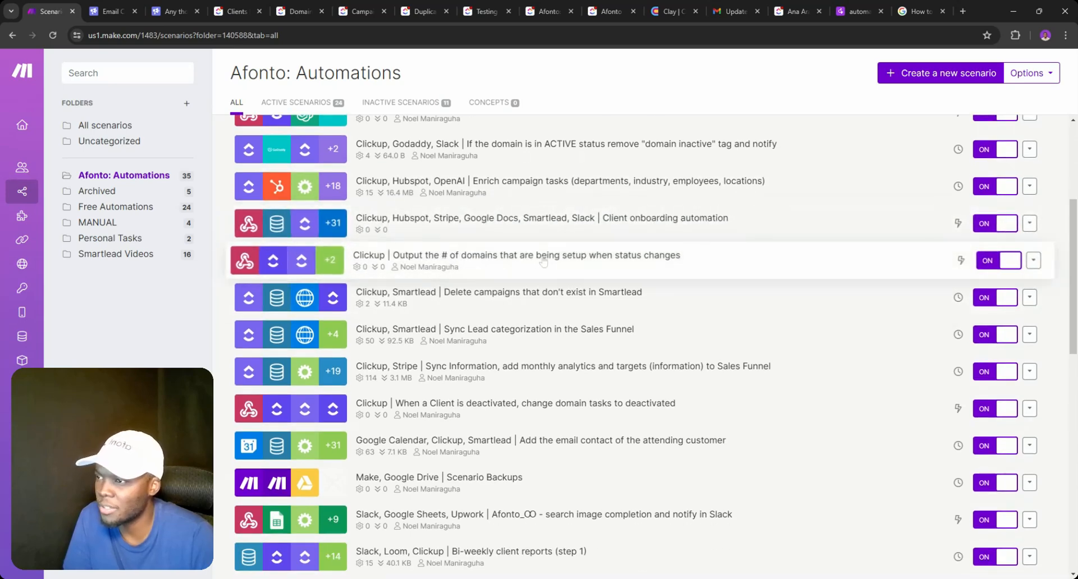
pyautogui.scroll(-2, 543, 261)
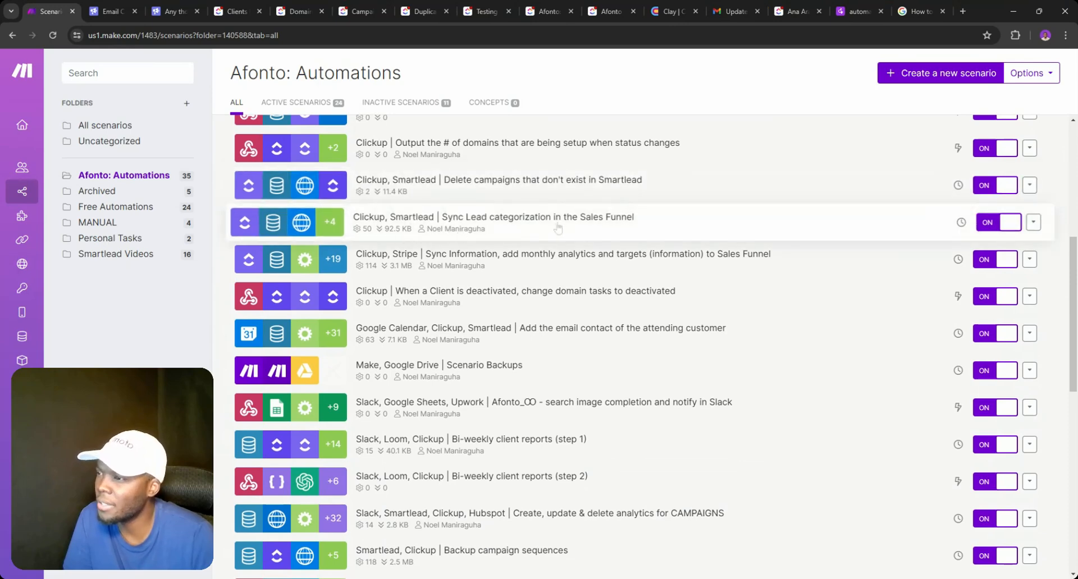
pyautogui.middleClick(537, 224)
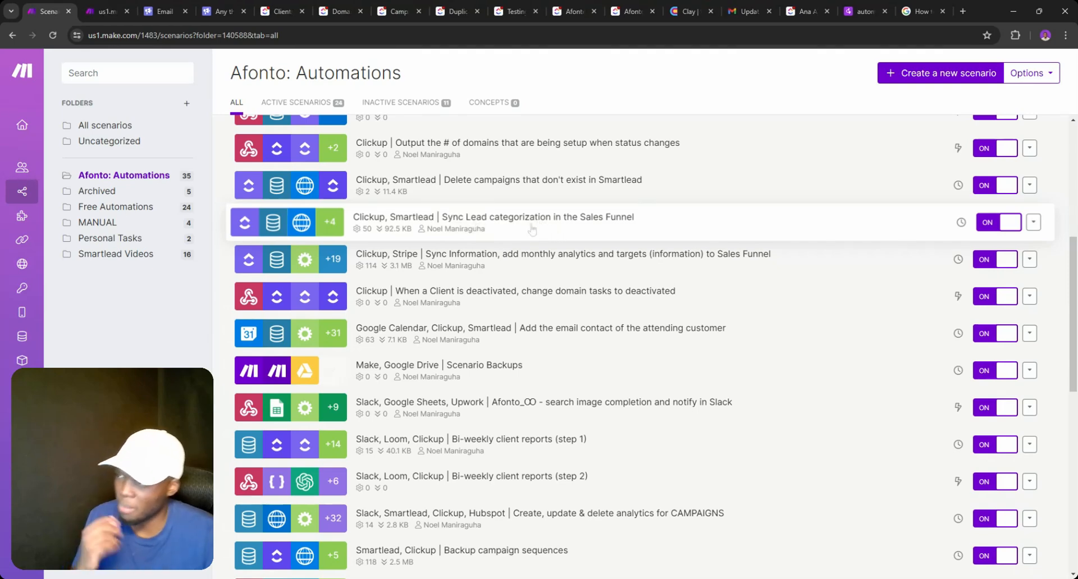
# - Switch to the ClickUp Sales Funnel, show it in List view, and review the closed lead groups
pyautogui.click(623, 12)
pyautogui.click(568, 11)
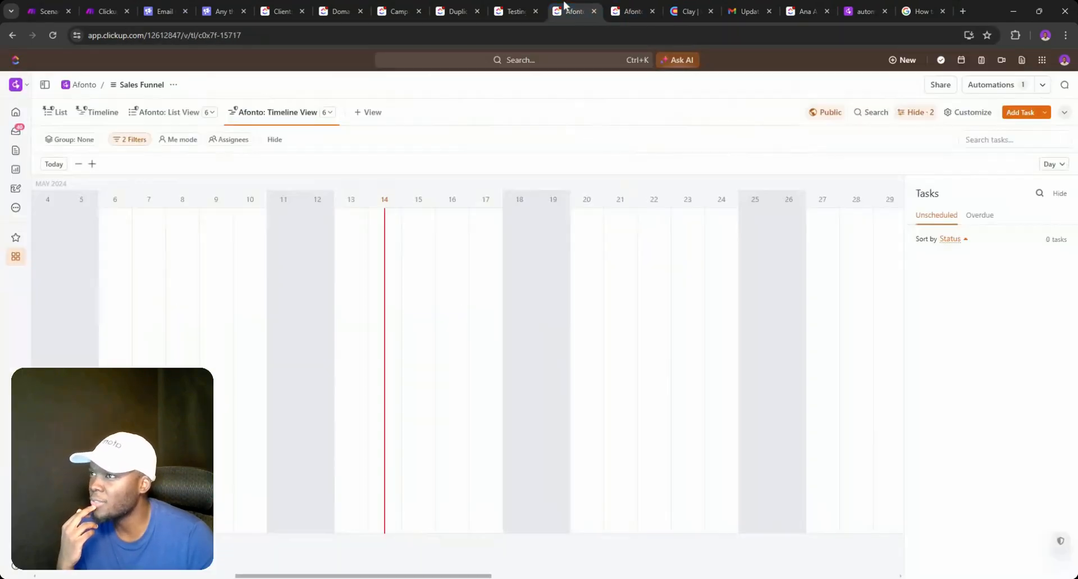
pyautogui.click(58, 115)
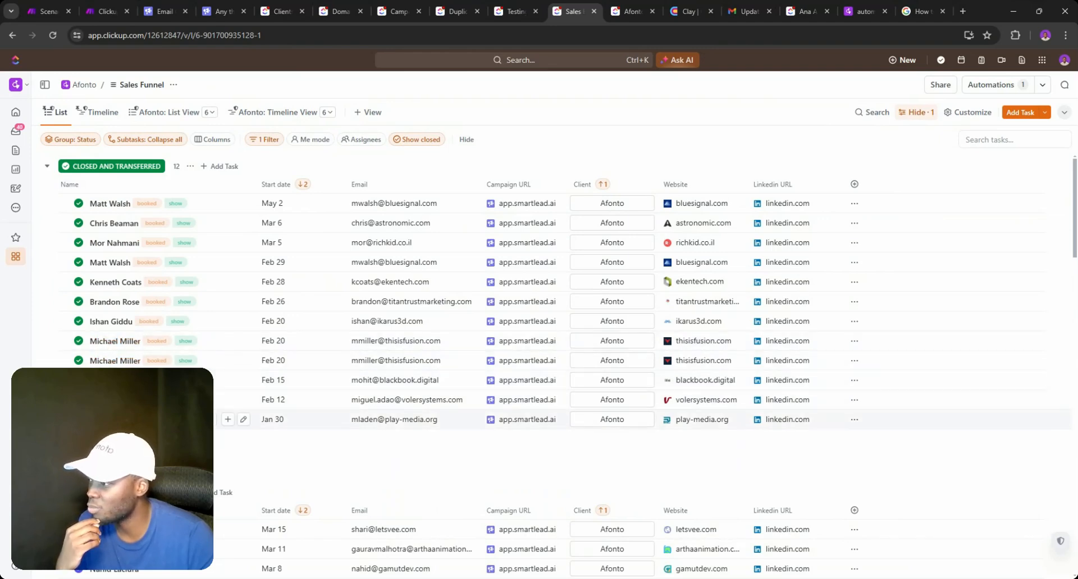
pyautogui.scroll(-6, 539, 387)
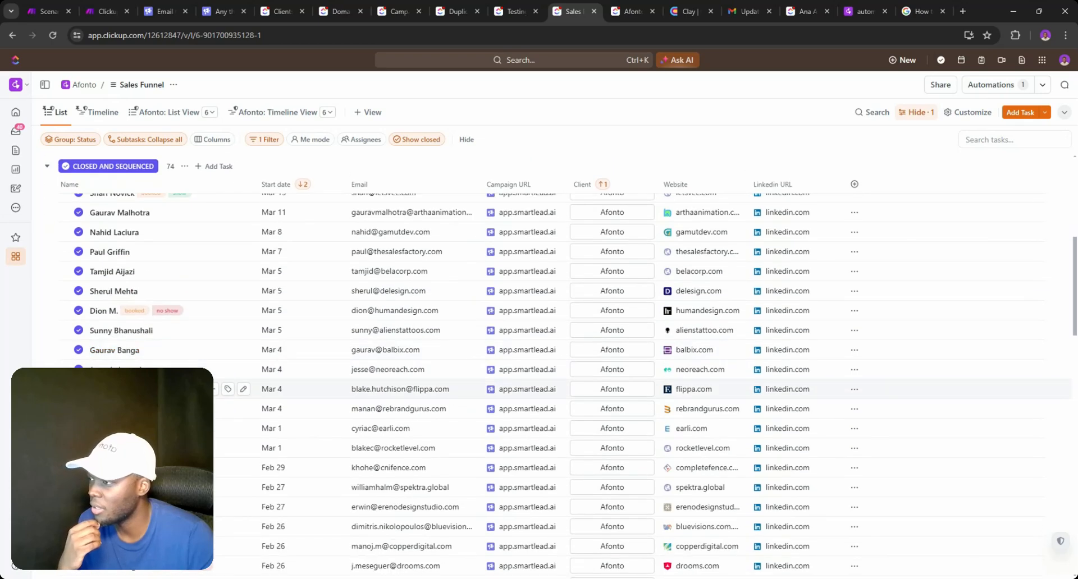
pyautogui.scroll(8, 76, 337)
pyautogui.scroll(-5, 76, 337)
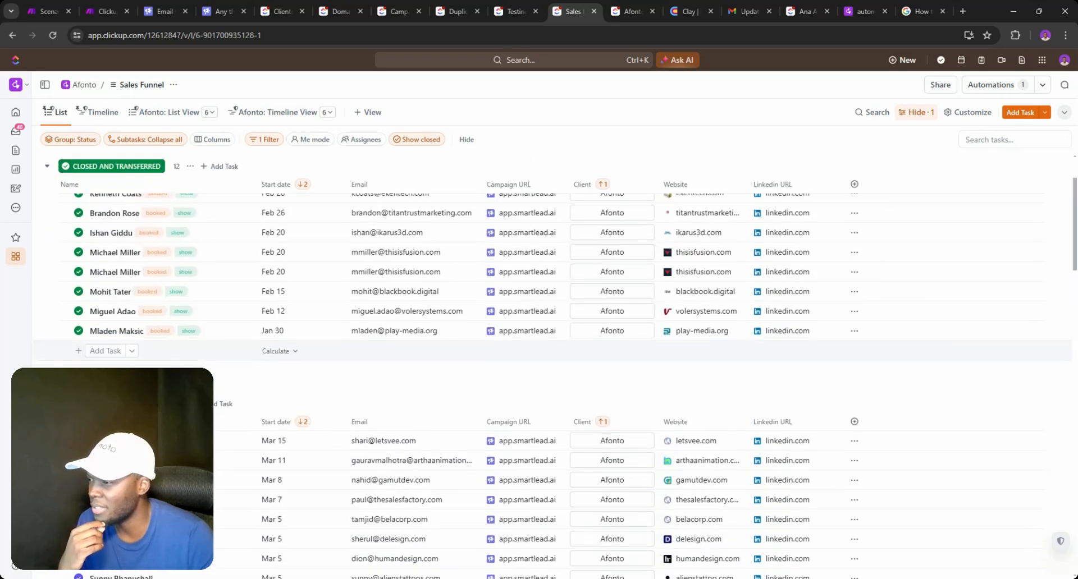
# - Look over the statuses available for the first closed and sequenced lead and the last closed and transferred lead
pyautogui.click(78, 306)
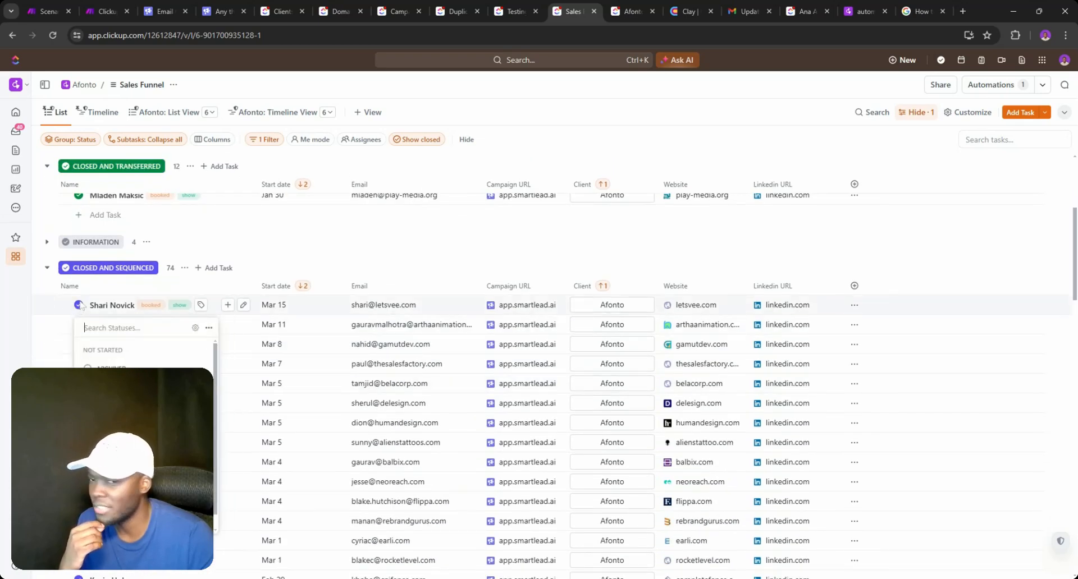
pyautogui.click(79, 196)
pyautogui.click(79, 196)
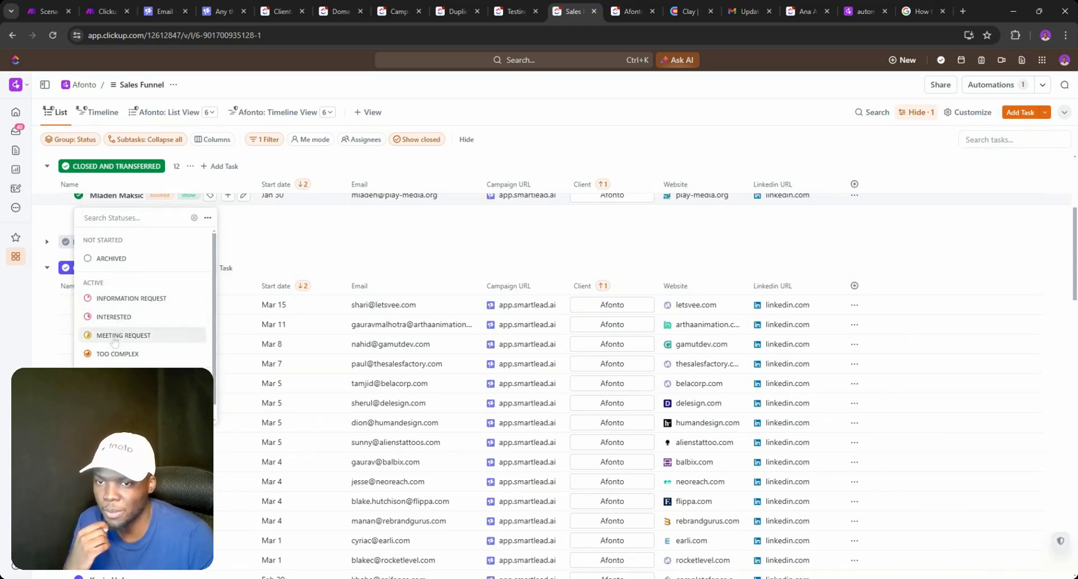
pyautogui.click(105, 207)
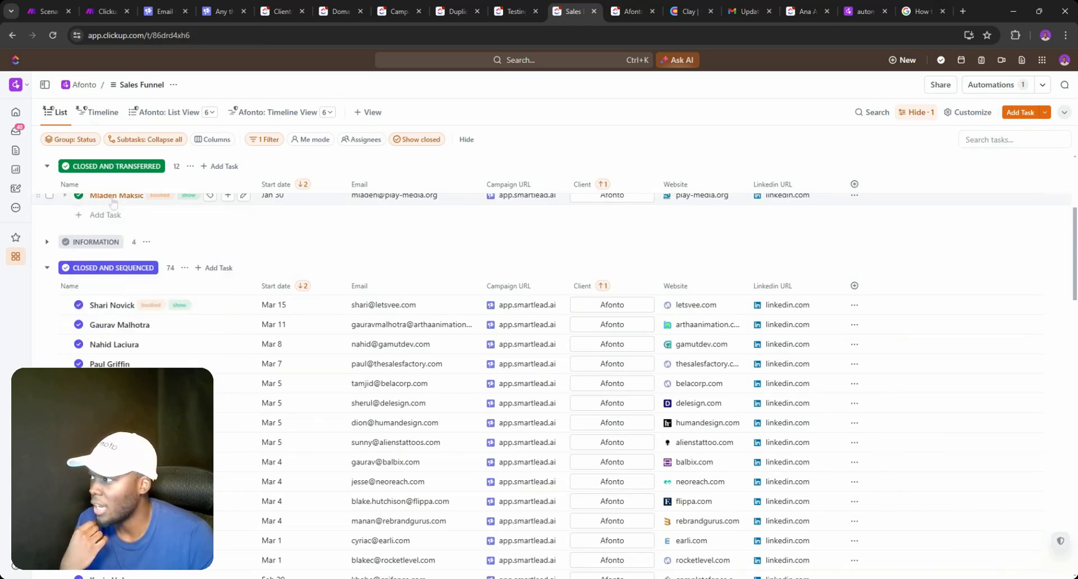
# - Review the details and custom fields of the last closed and transferred lead, and return to the lead list
pyautogui.click(115, 196)
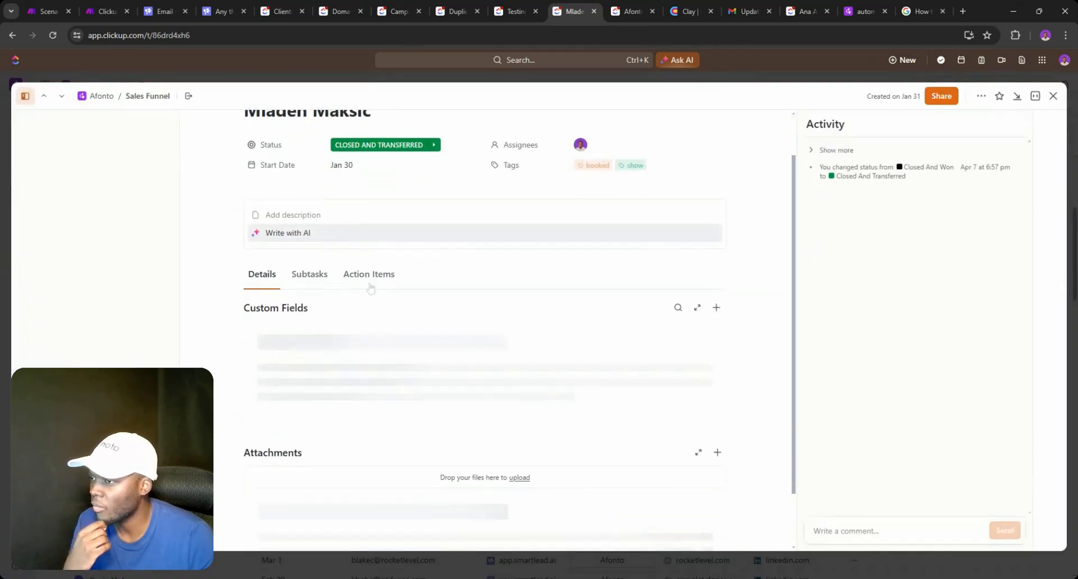
pyautogui.scroll(-1, 424, 290)
pyautogui.scroll(1, 424, 290)
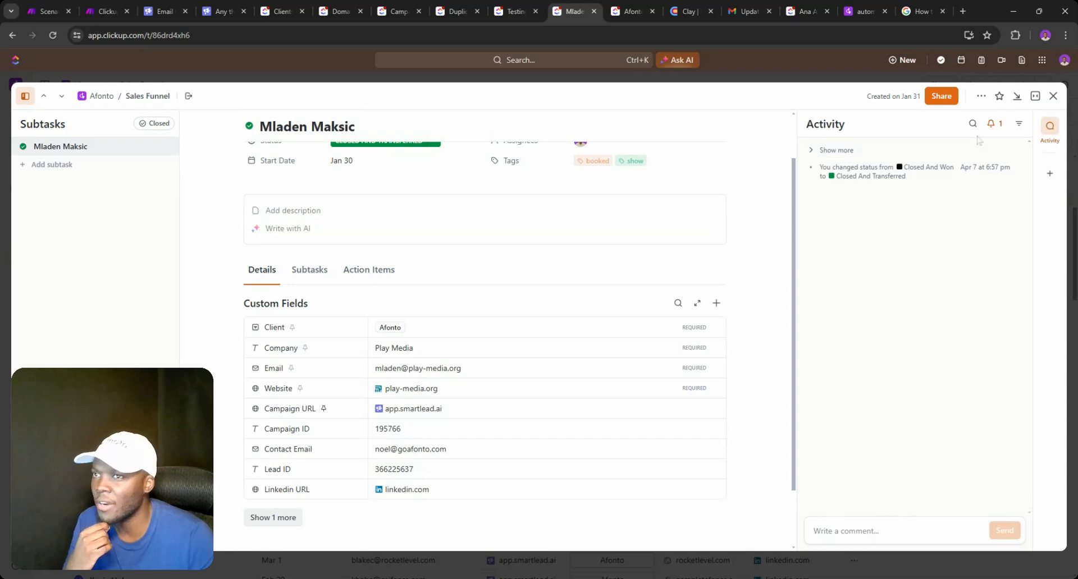
pyautogui.click(1053, 95)
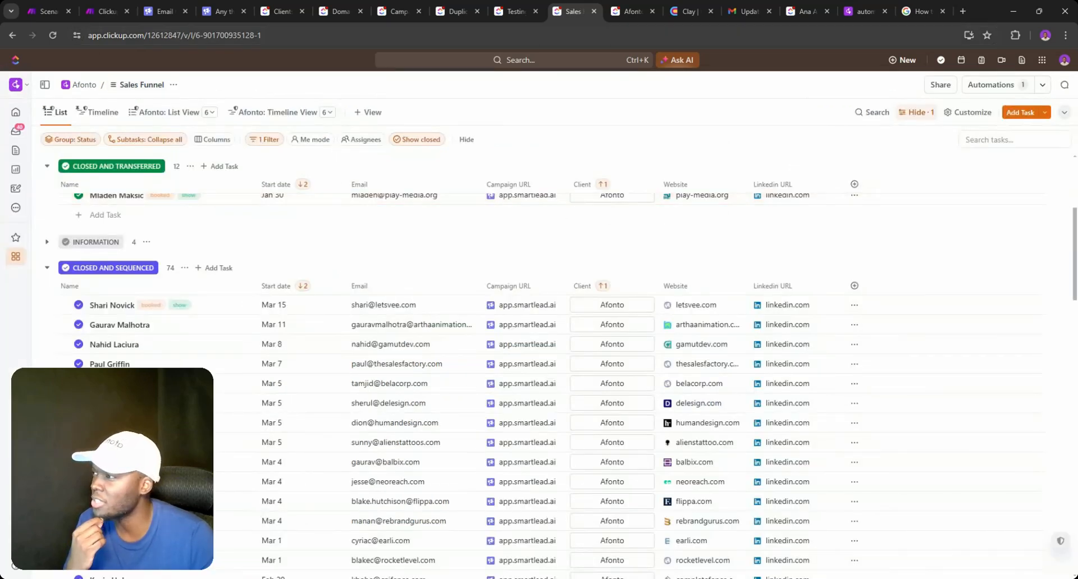
pyautogui.scroll(4, 273, 253)
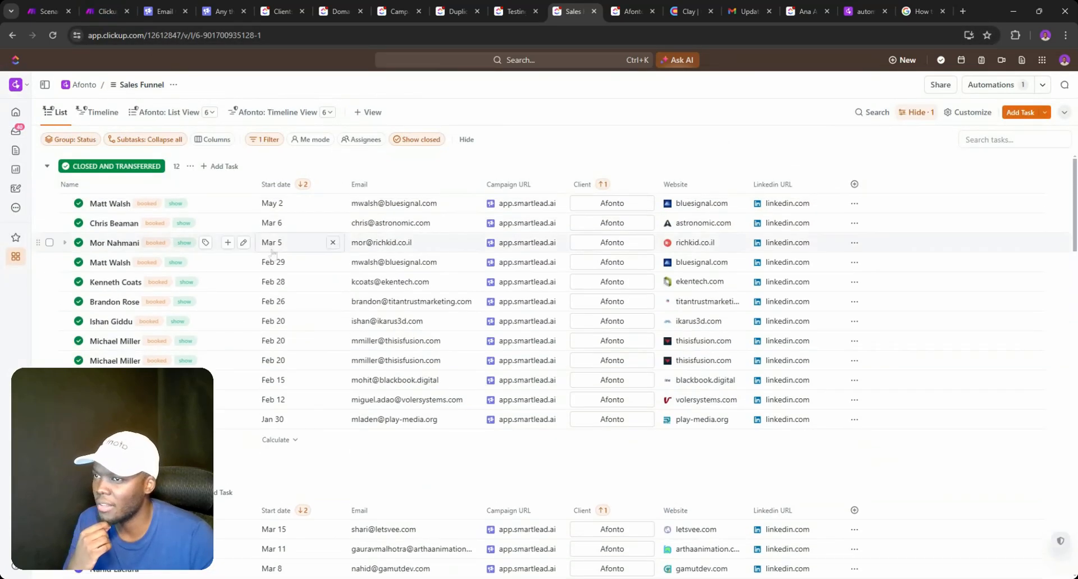
pyautogui.scroll(-4, 273, 254)
pyautogui.scroll(4, 269, 236)
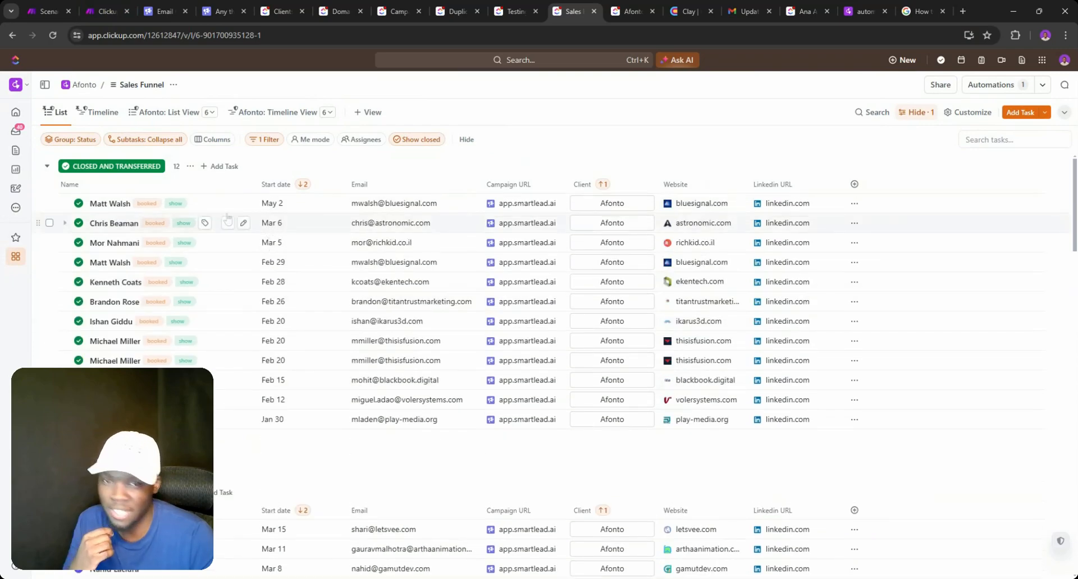
# - Switch to the Make scenario syncing lead categorization in the Sales Funnel and inspect the filter on the router's upper ClickUp route
pyautogui.click(39, 12)
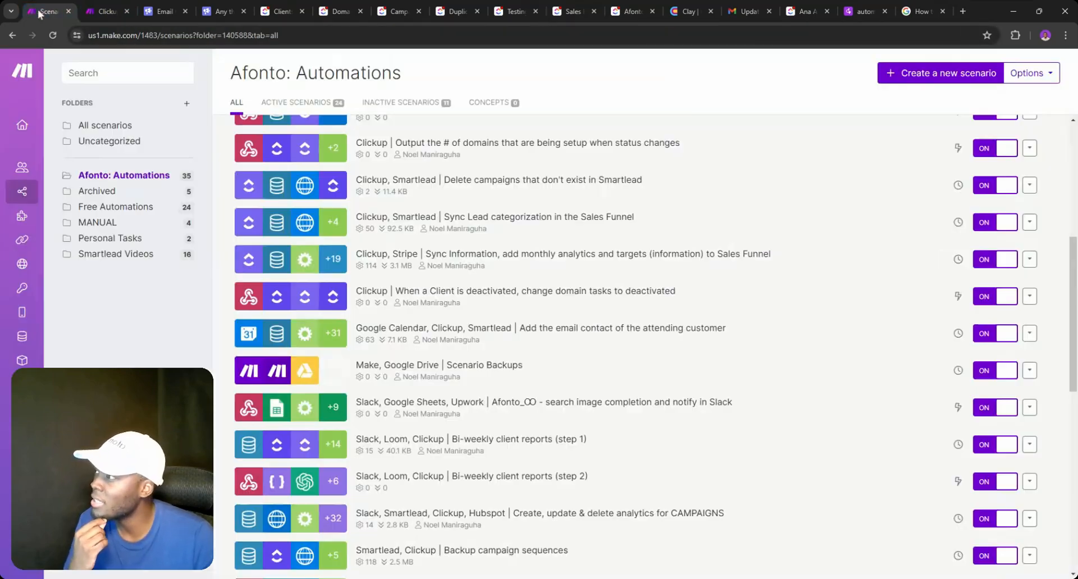
pyautogui.click(107, 11)
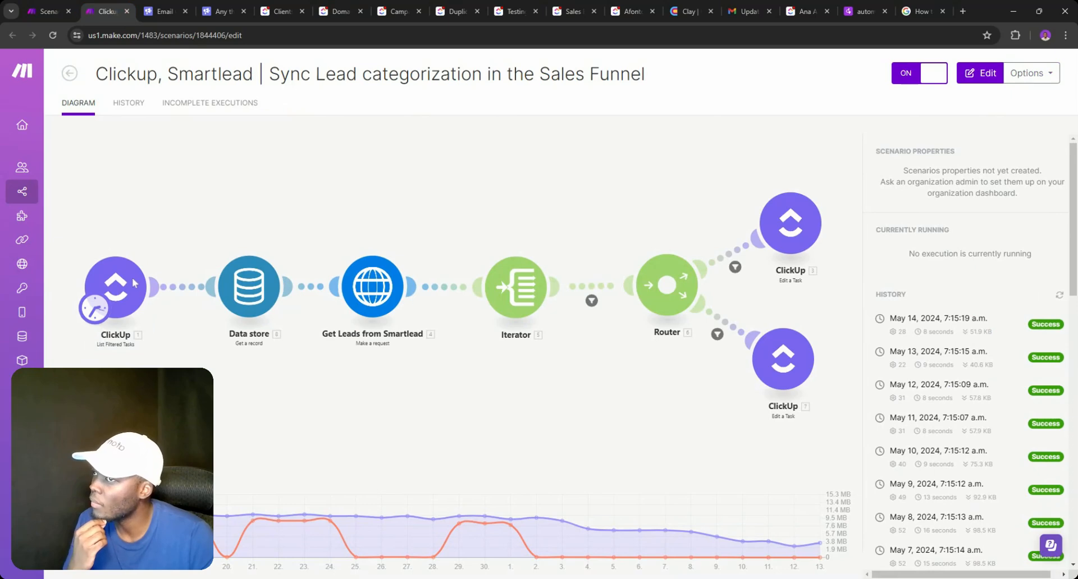
pyautogui.click(722, 263)
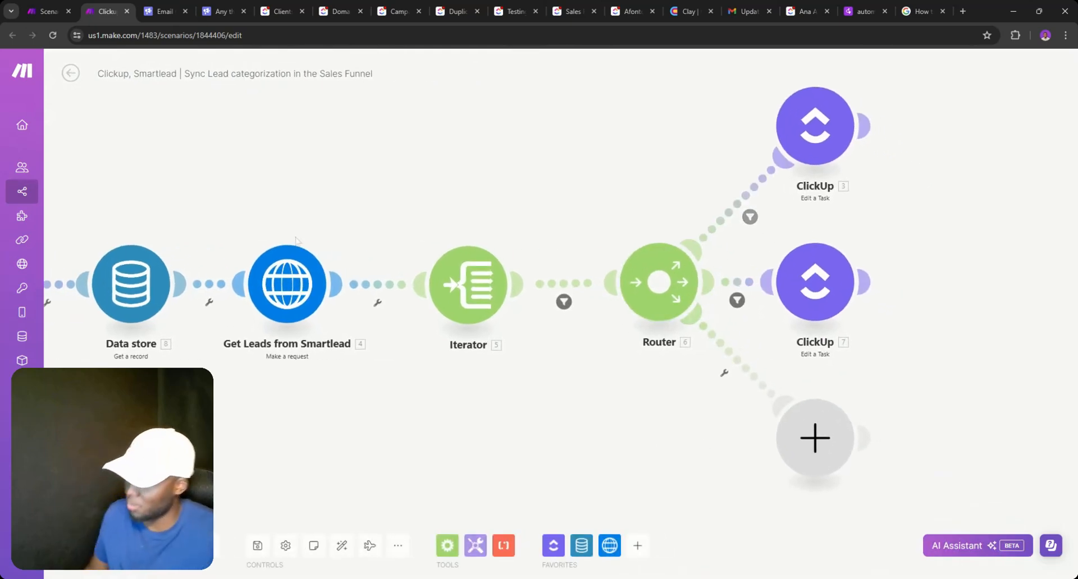
pyautogui.click(53, 35)
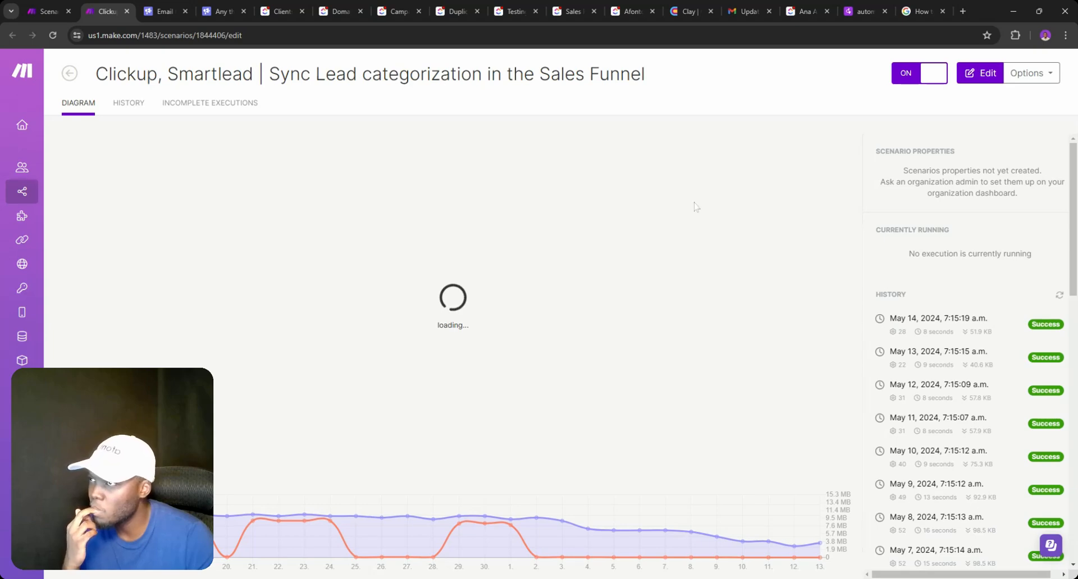
pyautogui.click(735, 267)
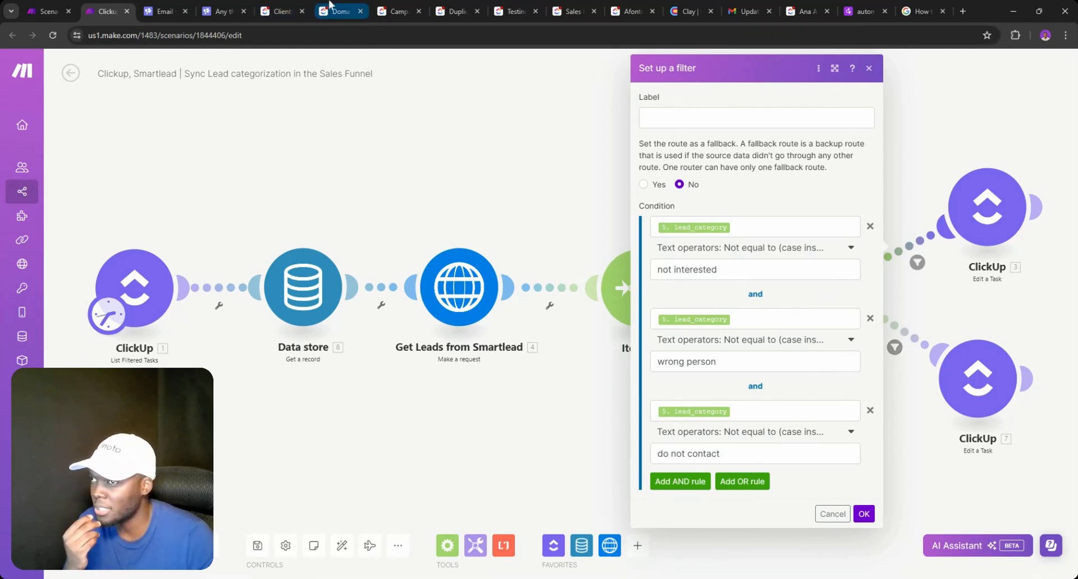
# - Back in the ClickUp Sales Funnel, add a filter where Status is ARCHIVED, using the Not started status group
pyautogui.click(553, 8)
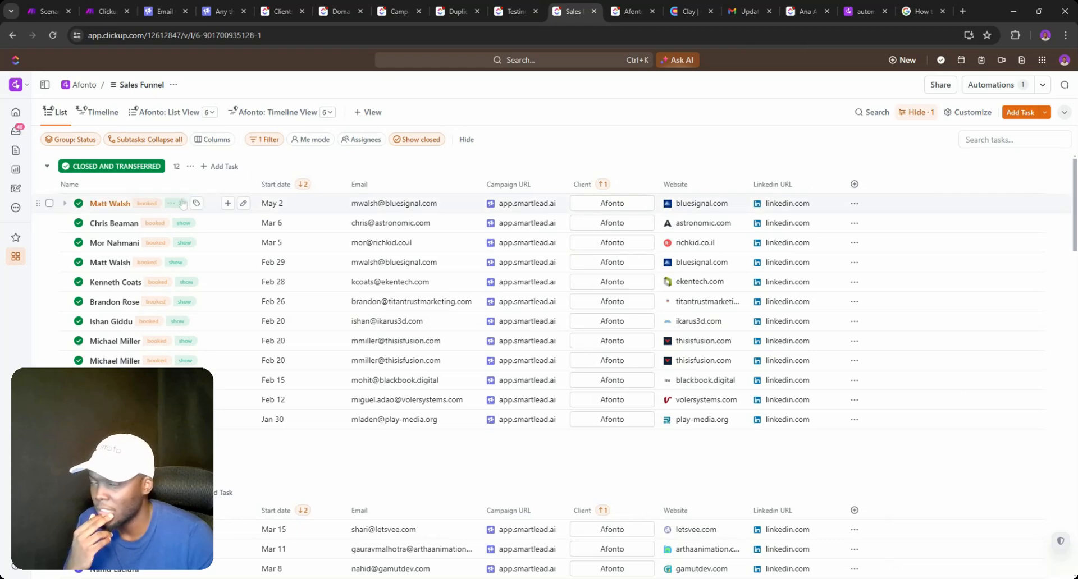
pyautogui.click(264, 139)
pyautogui.click(285, 237)
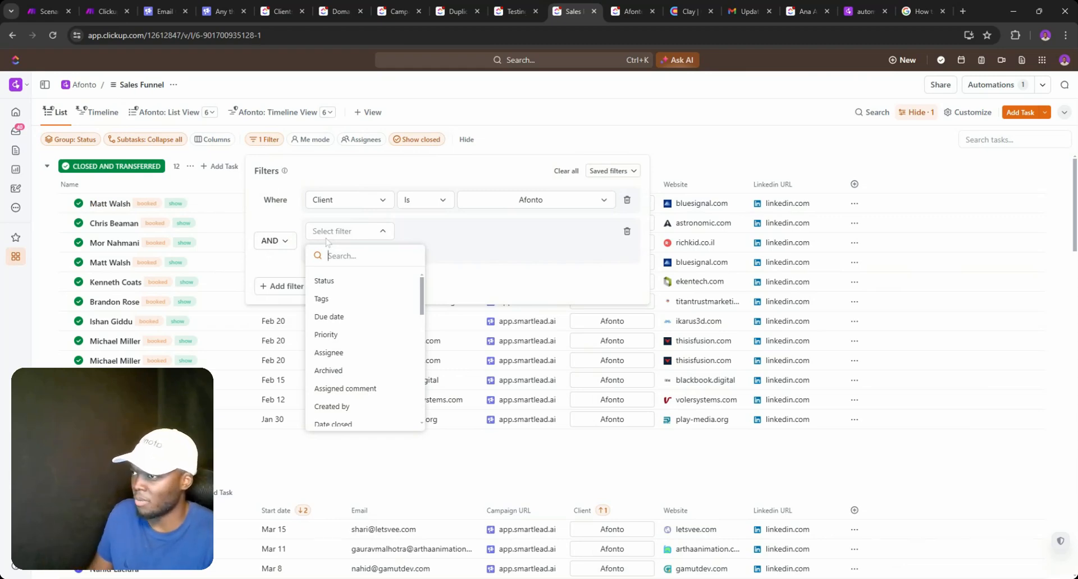
pyautogui.write('stat')
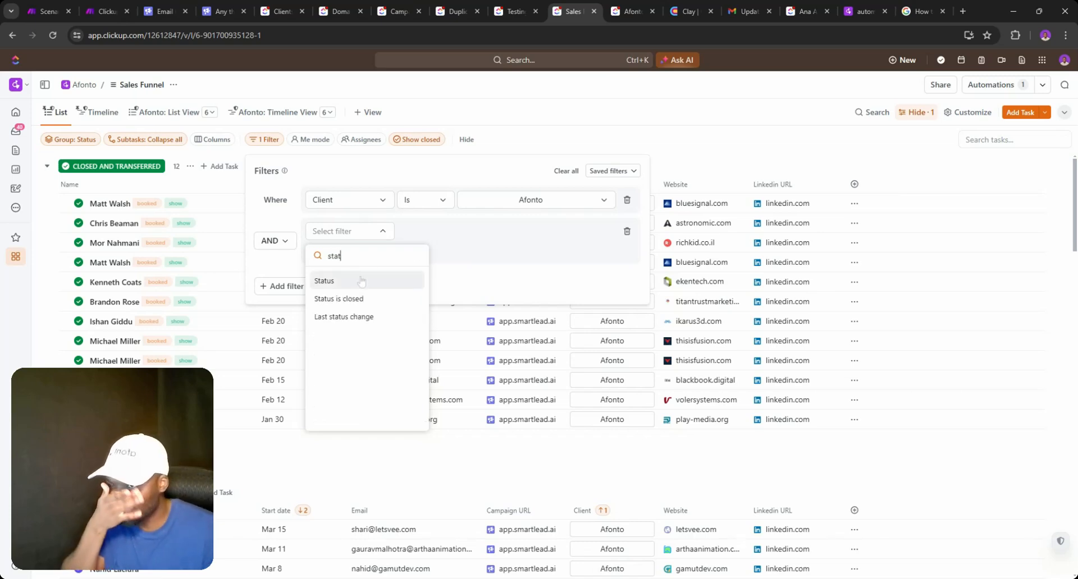
pyautogui.click(324, 281)
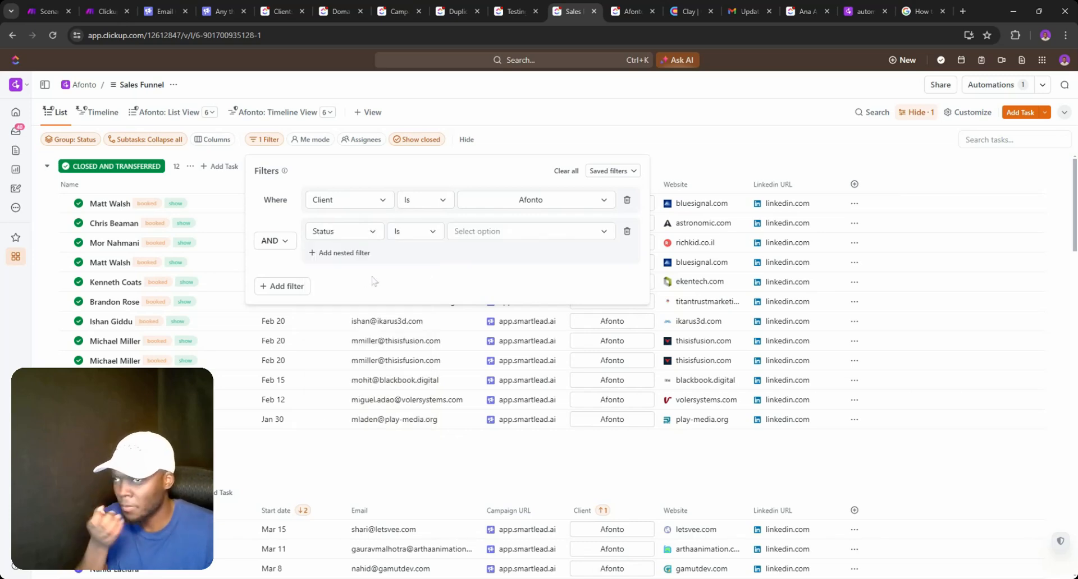
pyautogui.click(472, 231)
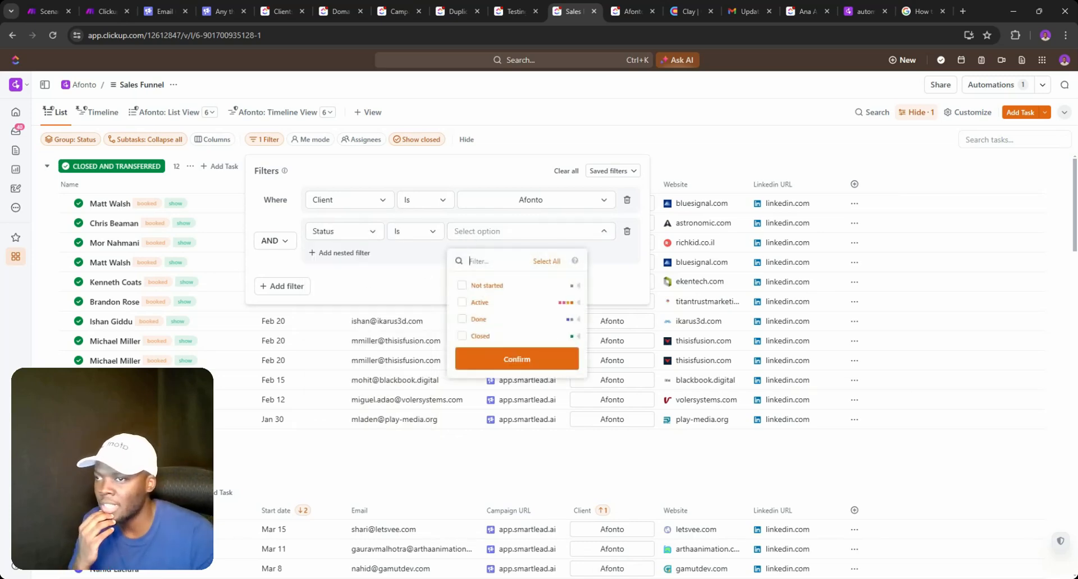
pyautogui.click(461, 286)
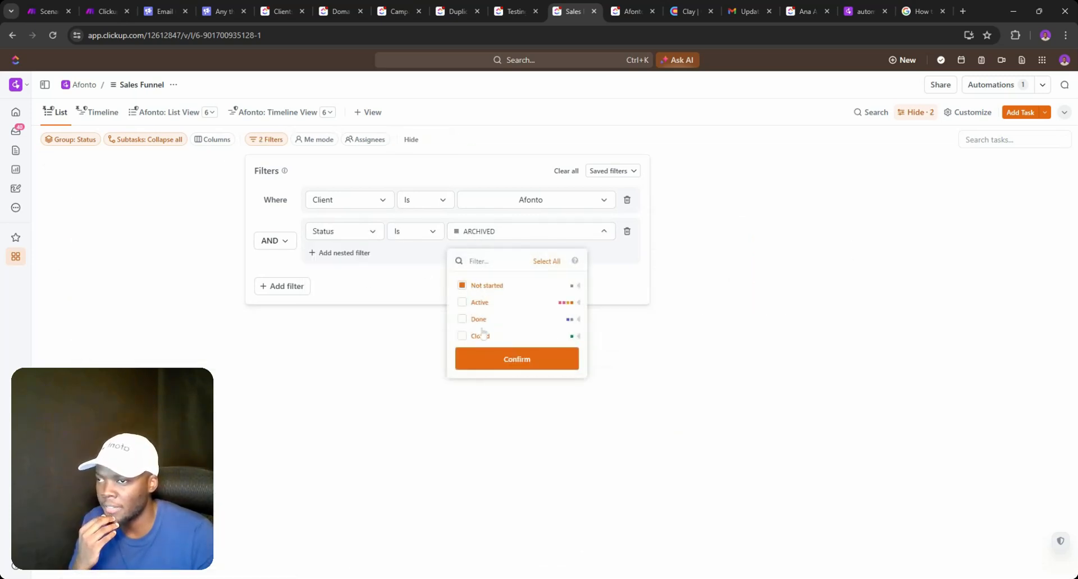
pyautogui.click(484, 362)
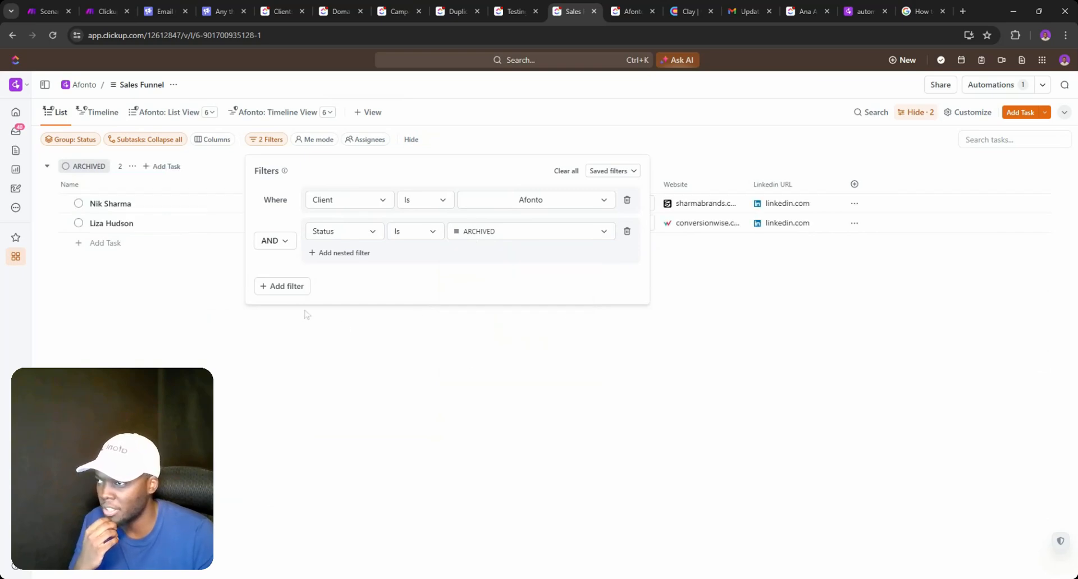
pyautogui.click(177, 272)
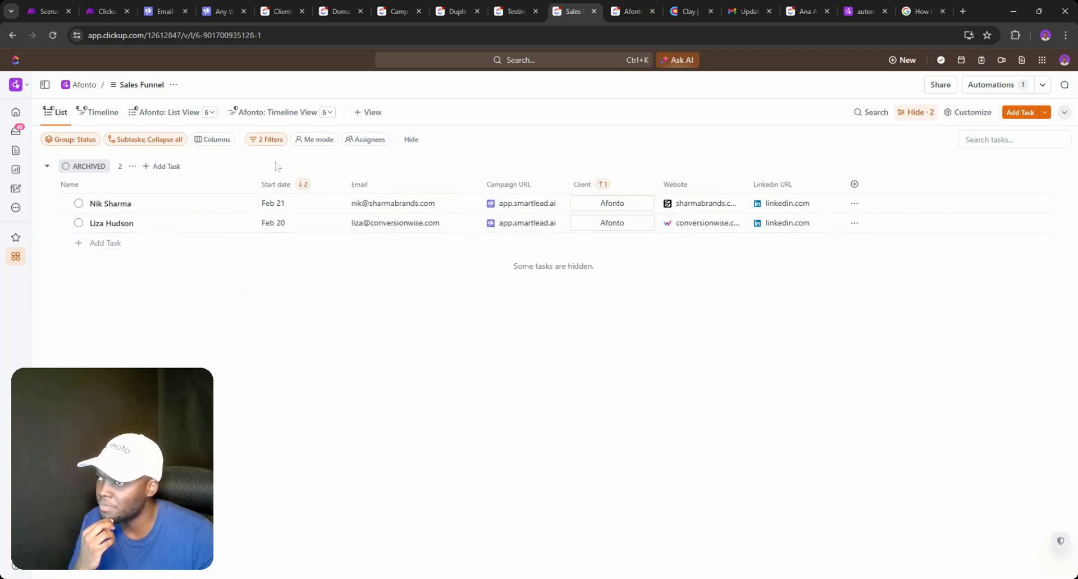
# - Change the Sales Funnel's Client filter to 55 Knots
pyautogui.click(263, 139)
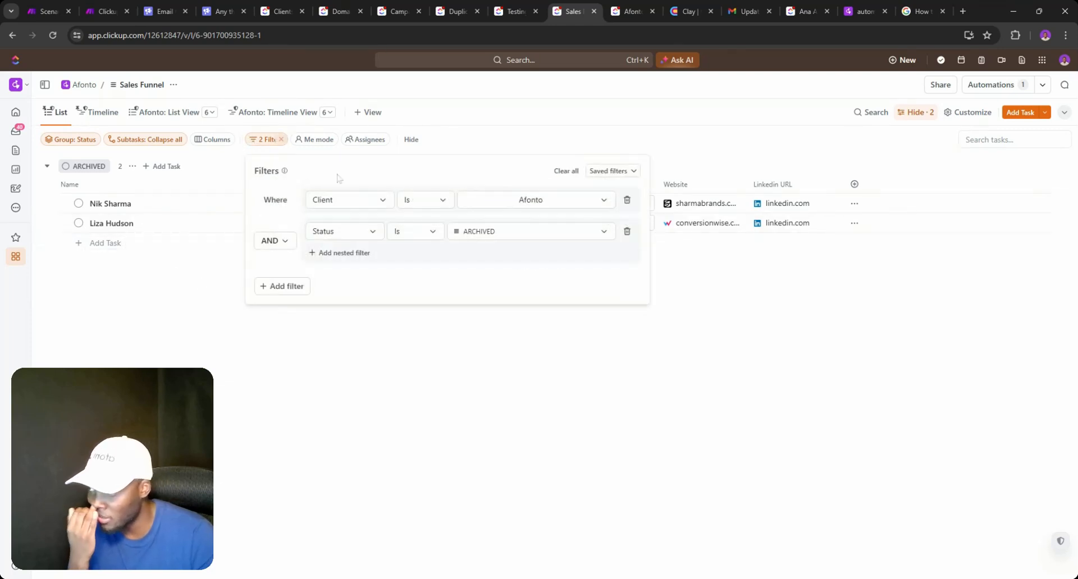
pyautogui.click(494, 202)
pyautogui.click(513, 295)
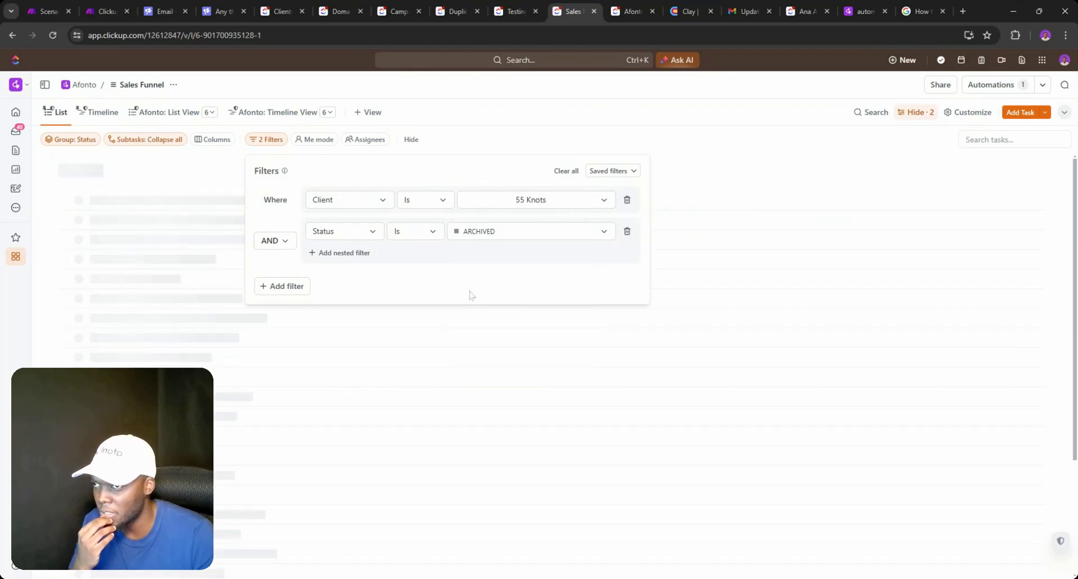
pyautogui.click(229, 162)
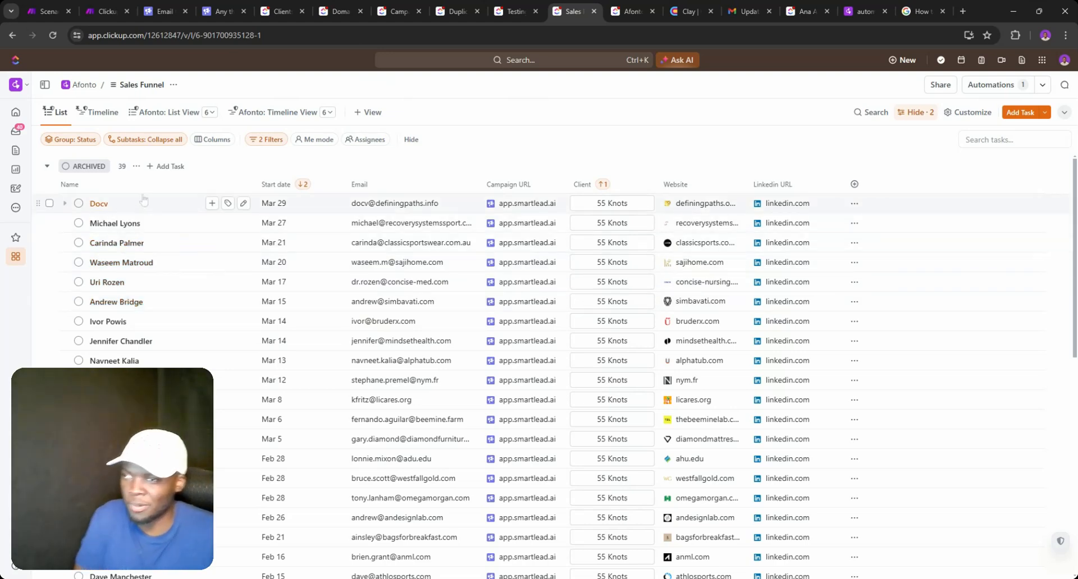
# - Open the first archived lead's conversation in Smartlead from its campaign URL, read the full reply, and return to ClickUp
pyautogui.click(522, 203)
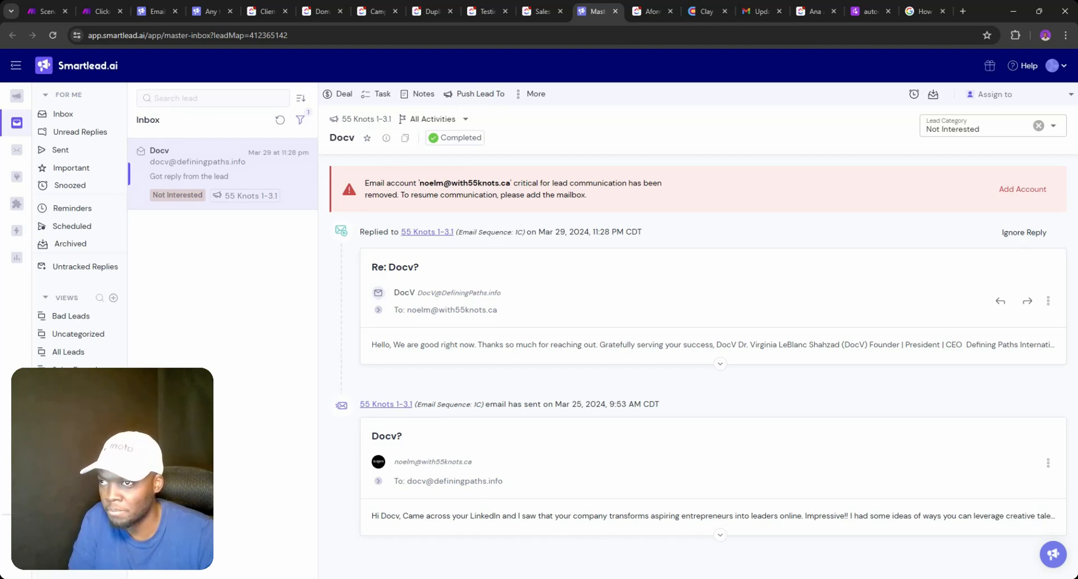
pyautogui.click(448, 348)
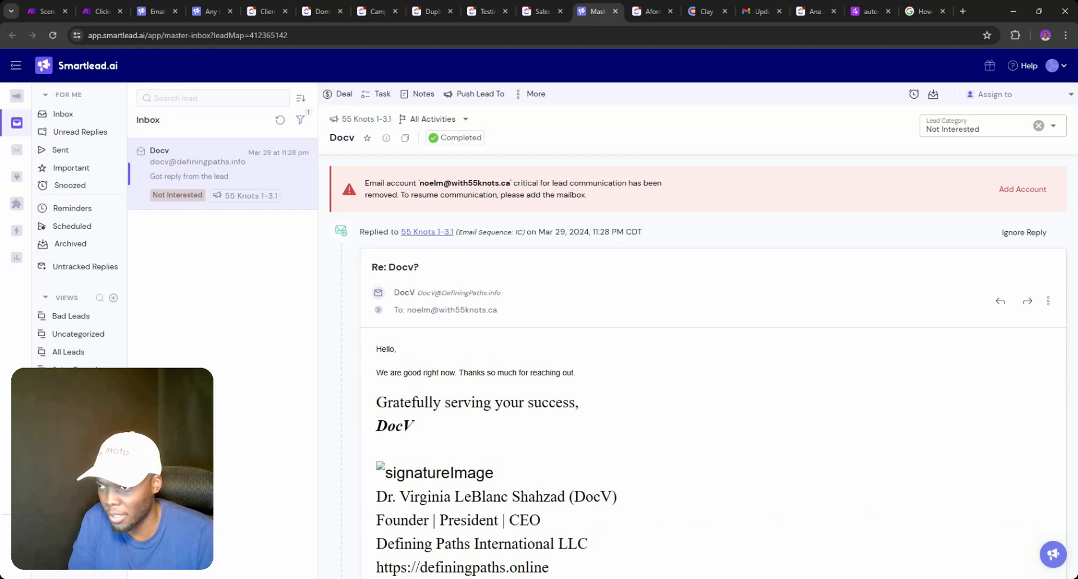
pyautogui.click(615, 11)
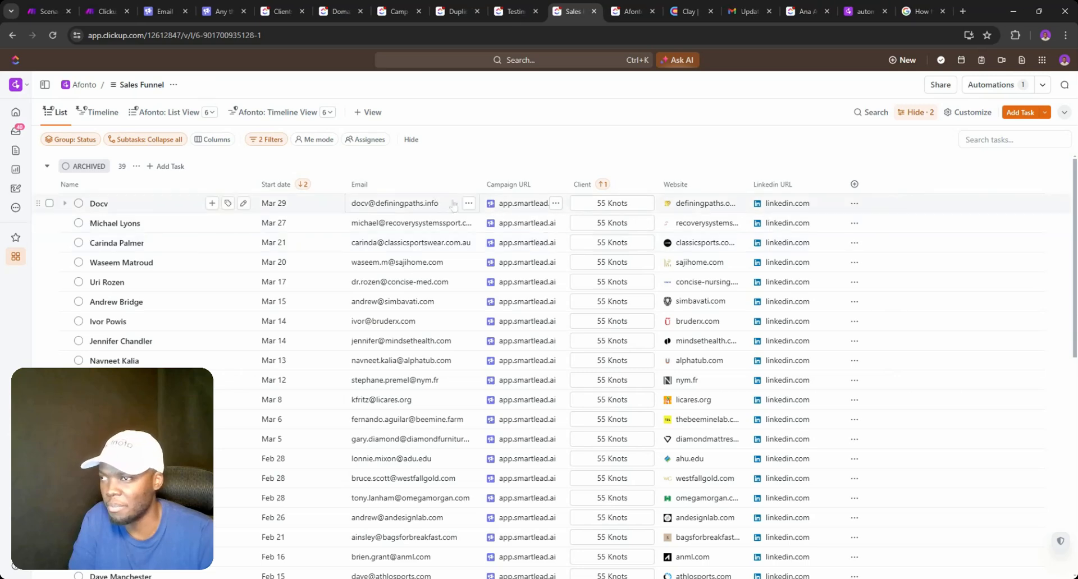
# - Open the second archived lead's Smartlead conversation from its campaign URL and read through the expanded reply
pyautogui.click(507, 225)
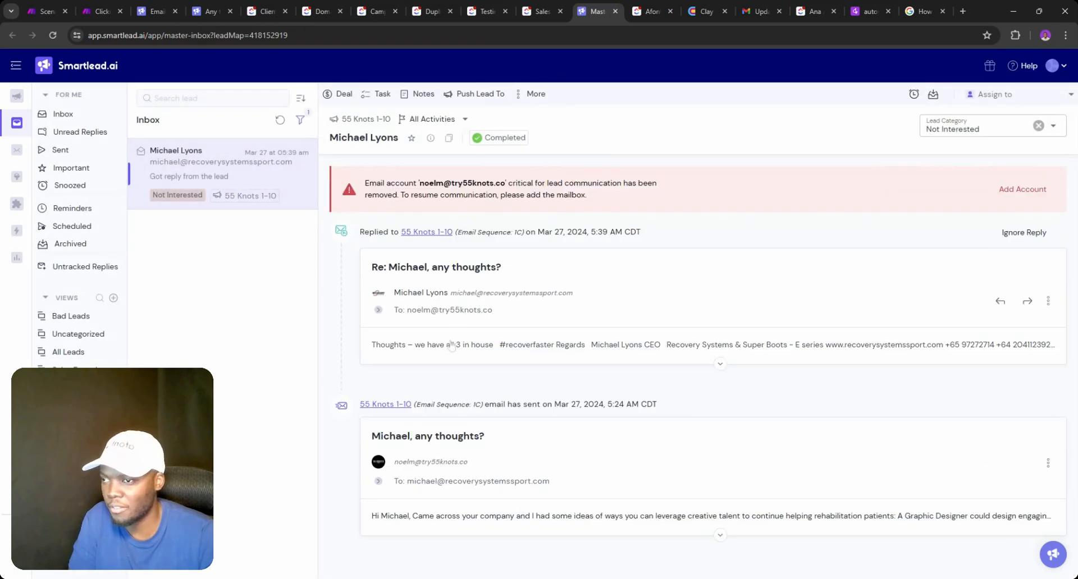
pyautogui.click(449, 349)
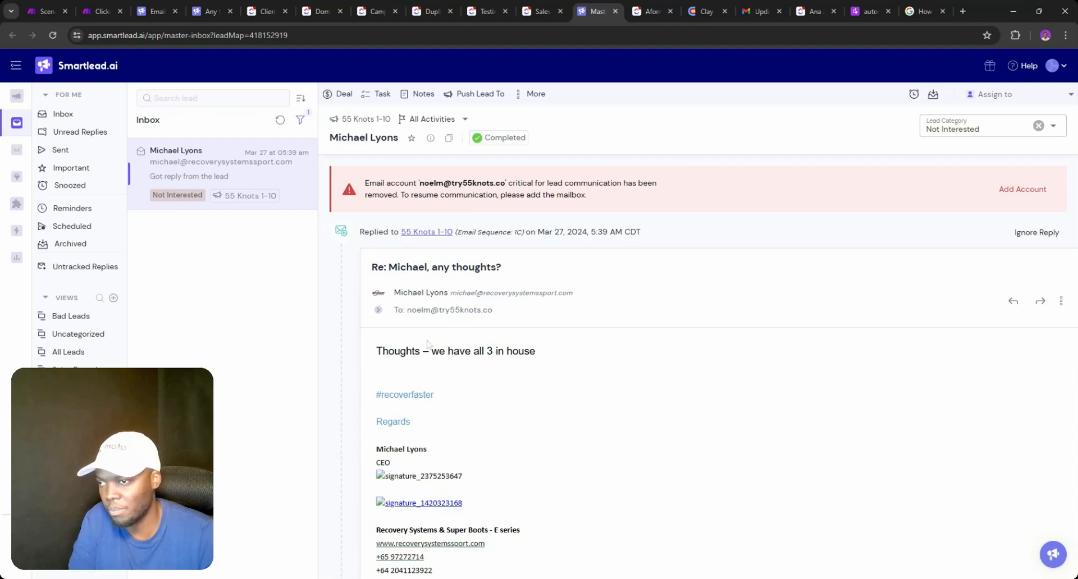
pyautogui.scroll(-4, 480, 362)
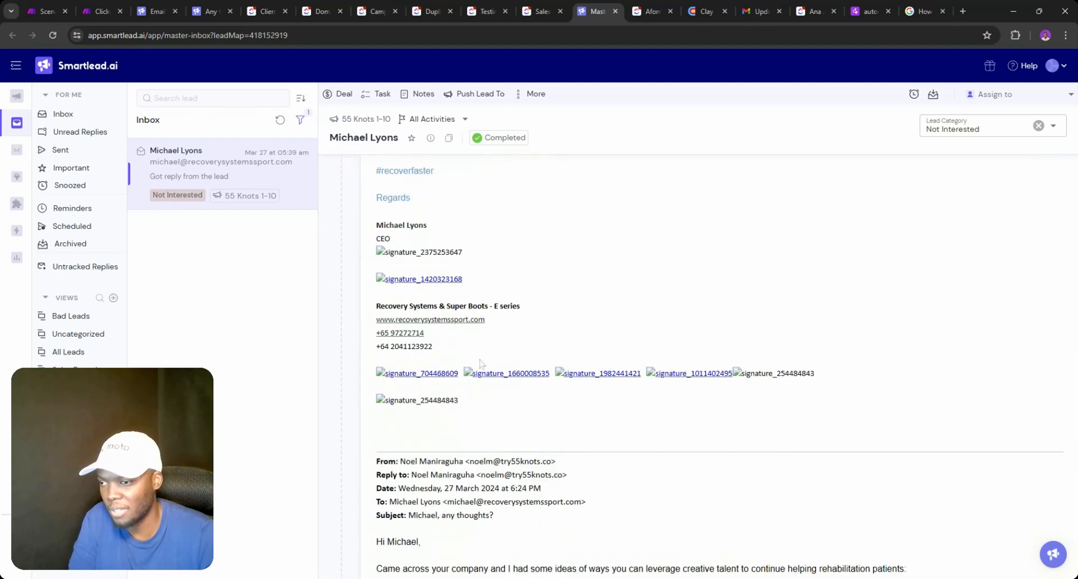
pyautogui.scroll(-3, 461, 359)
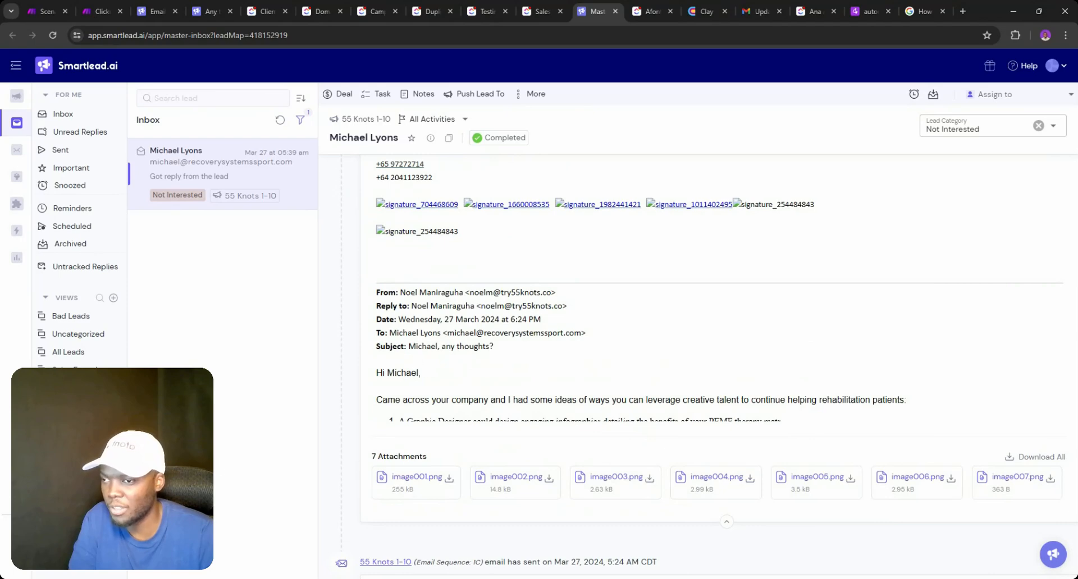
# - Return to the start of the lead's reply, then close the Smartlead conversation and the Make lead categorization scenario
pyautogui.scroll(7, 618, 337)
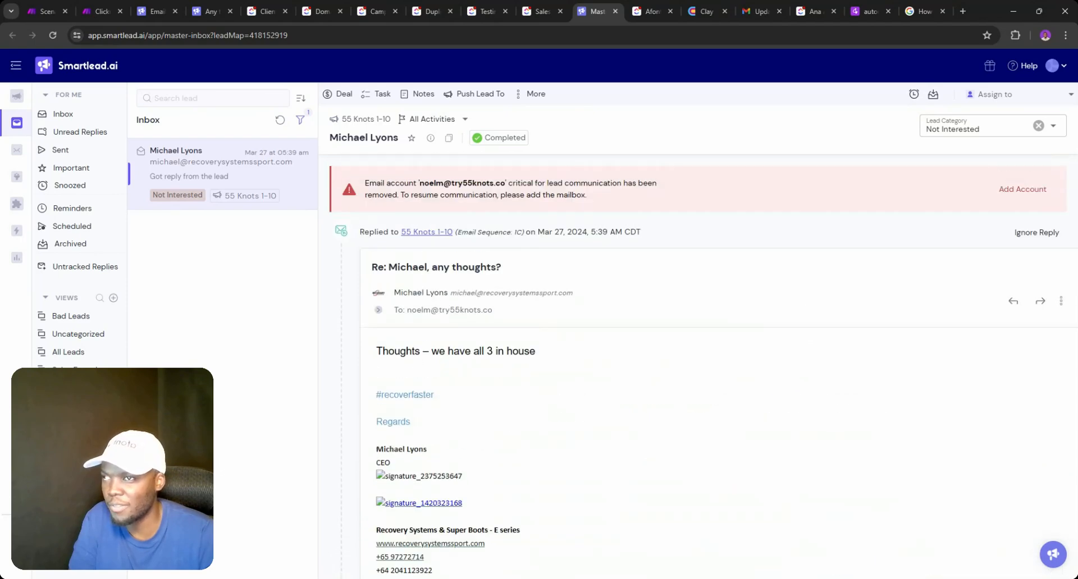
pyautogui.click(615, 12)
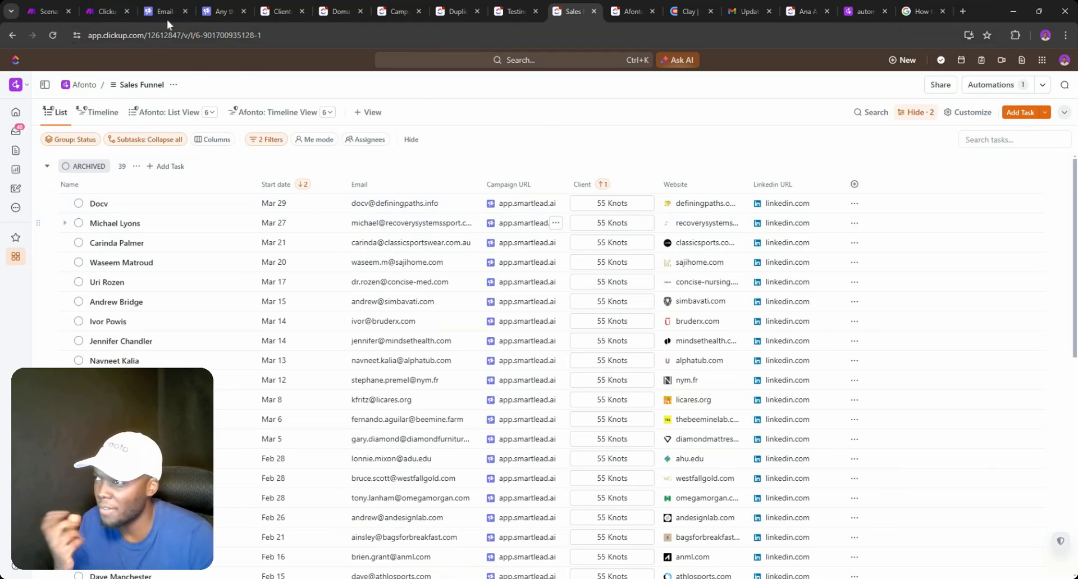
pyautogui.click(112, 6)
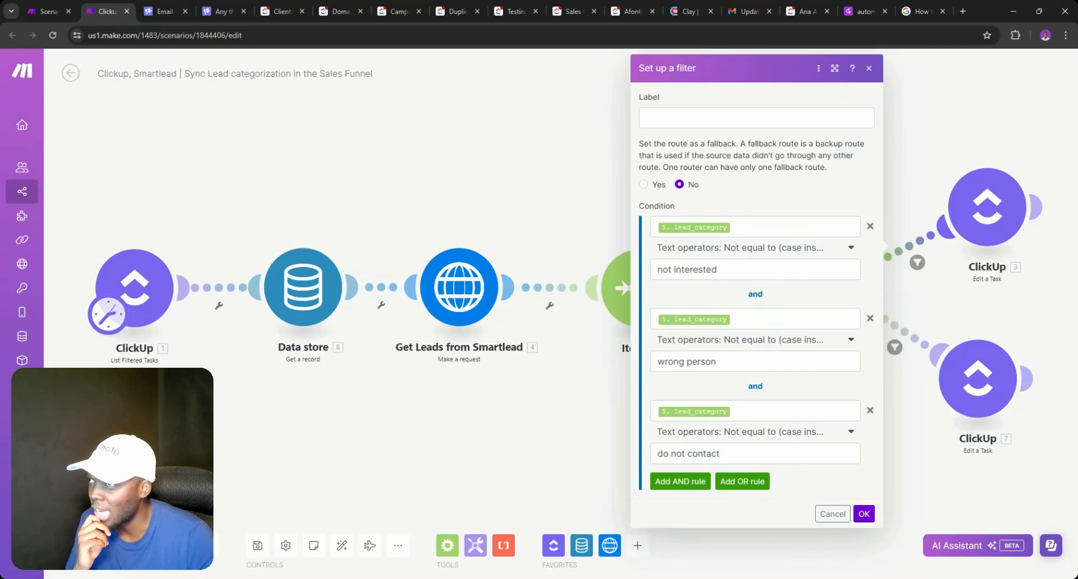
pyautogui.click(126, 11)
# - Browse the Afonto: Automations scenario list in Make for the next Sales Funnel automation
pyautogui.click(48, 11)
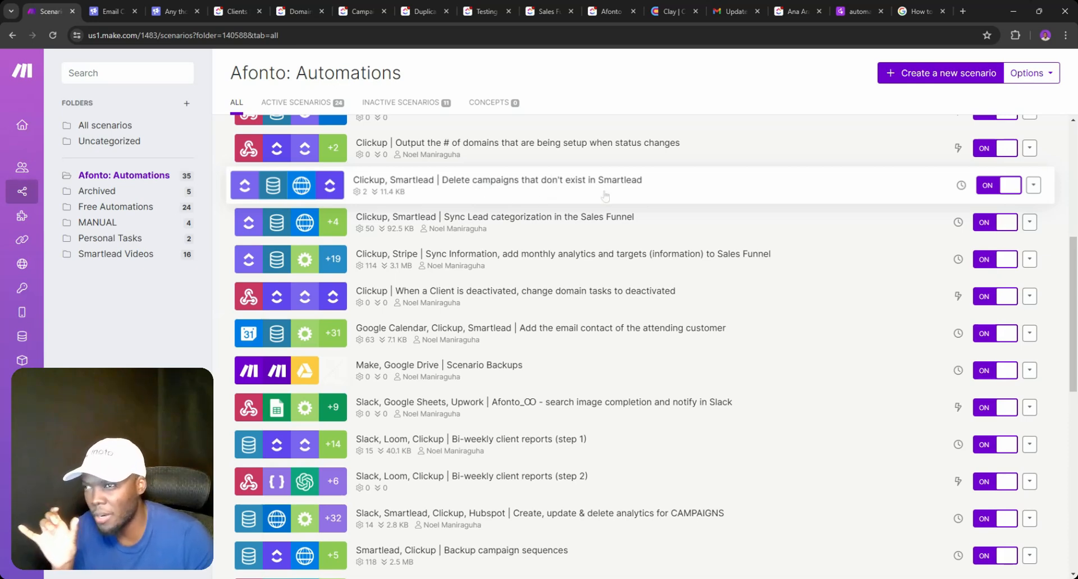
pyautogui.scroll(2, 552, 180)
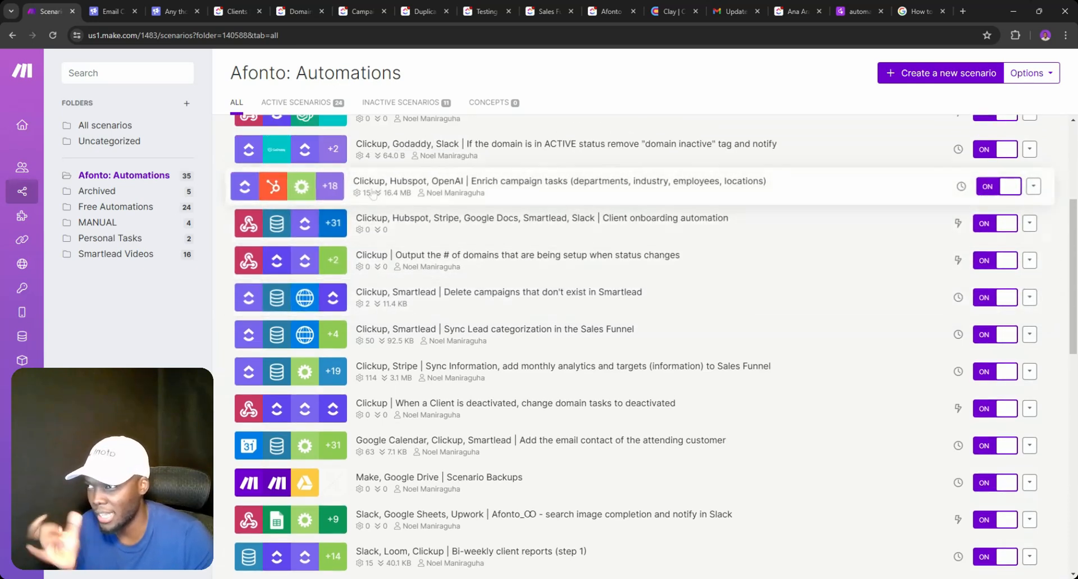
pyautogui.scroll(-2, 632, 273)
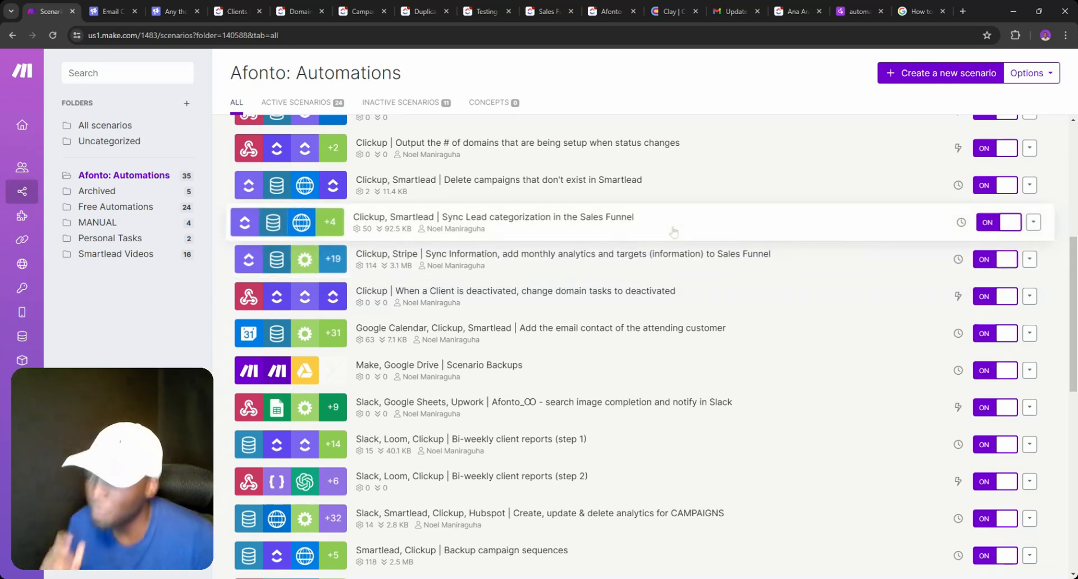
pyautogui.scroll(2, 645, 226)
pyautogui.scroll(1, 645, 226)
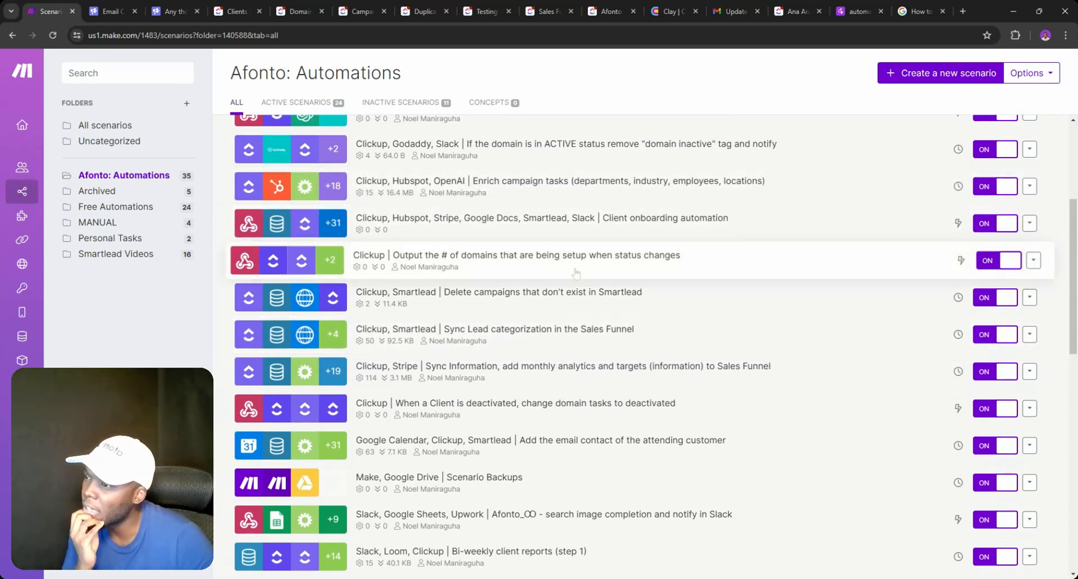
pyautogui.scroll(-2, 585, 312)
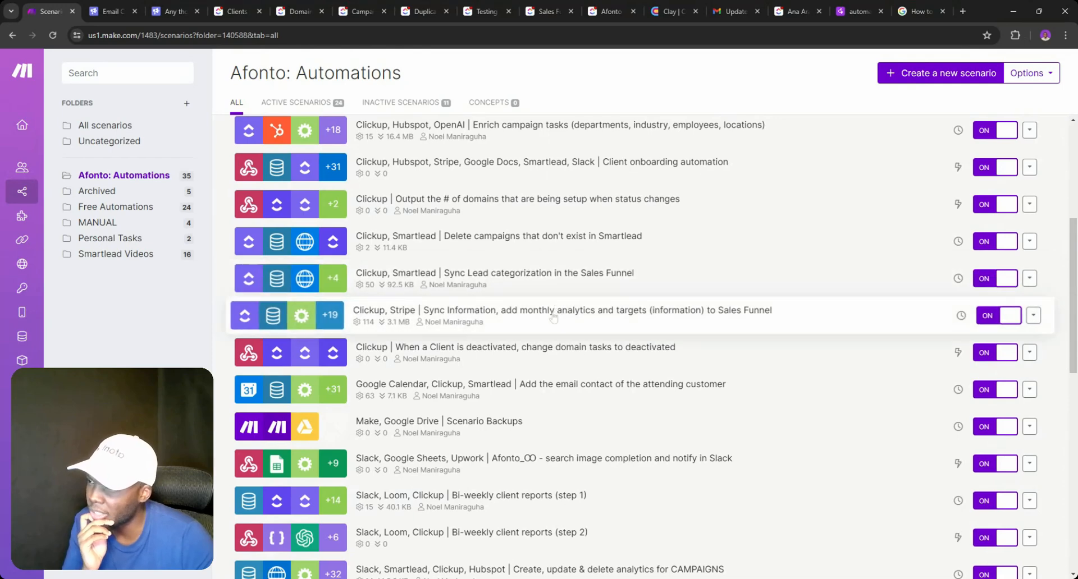
# - Open the ClickUp Sales Funnel's Afonto: Timeline View and go back through the dates to March 2024
pyautogui.click(607, 7)
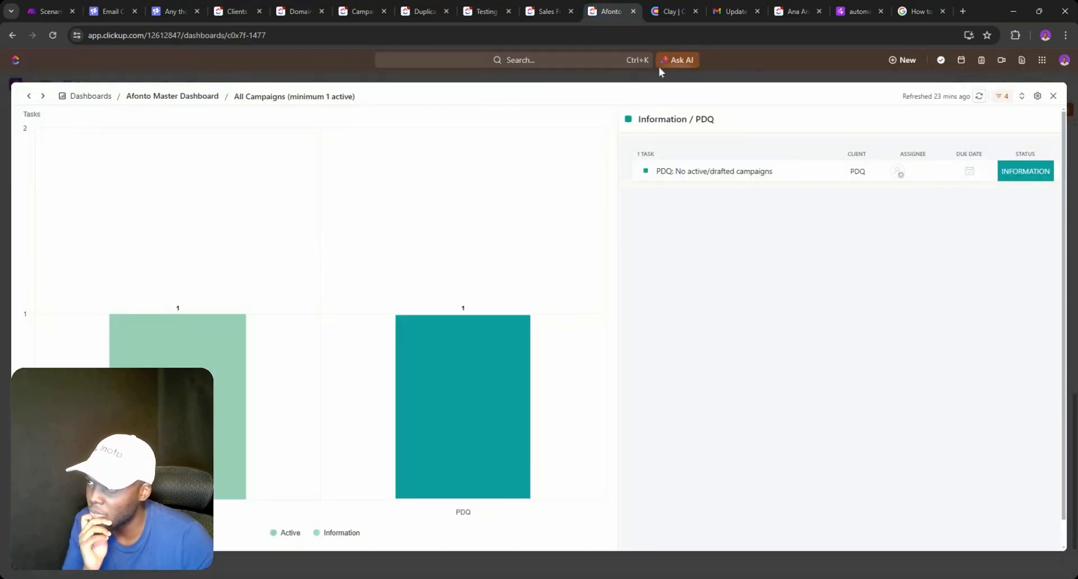
pyautogui.click(542, 11)
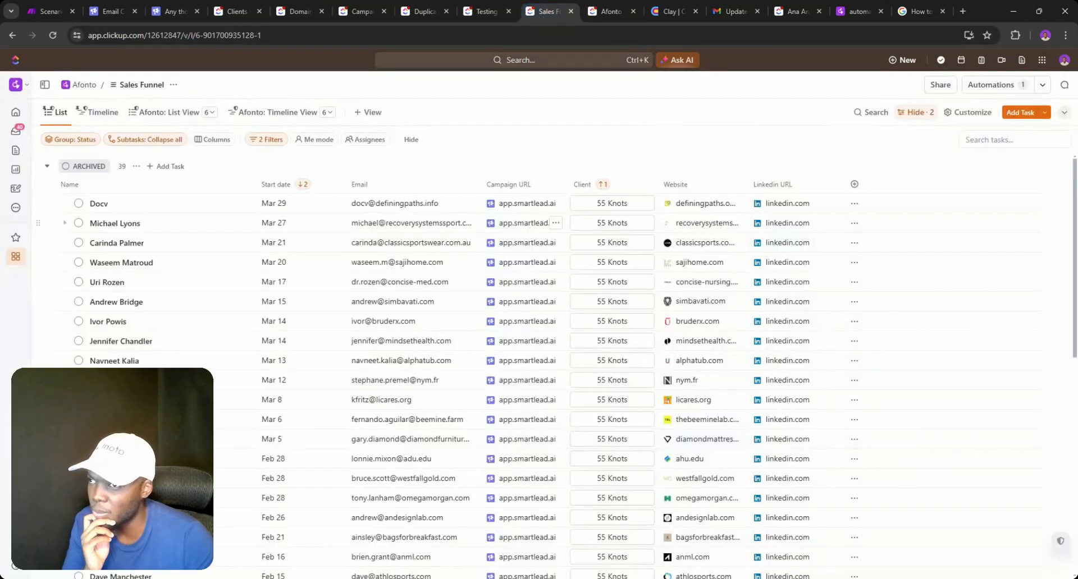
pyautogui.click(305, 115)
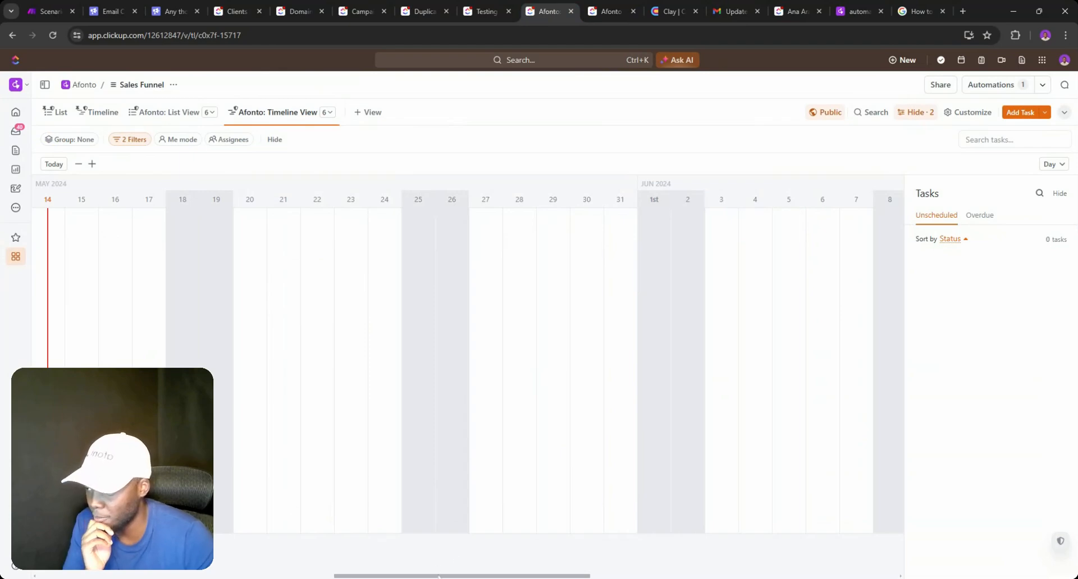
pyautogui.moveTo(439, 576); pyautogui.dragTo(388, 576)
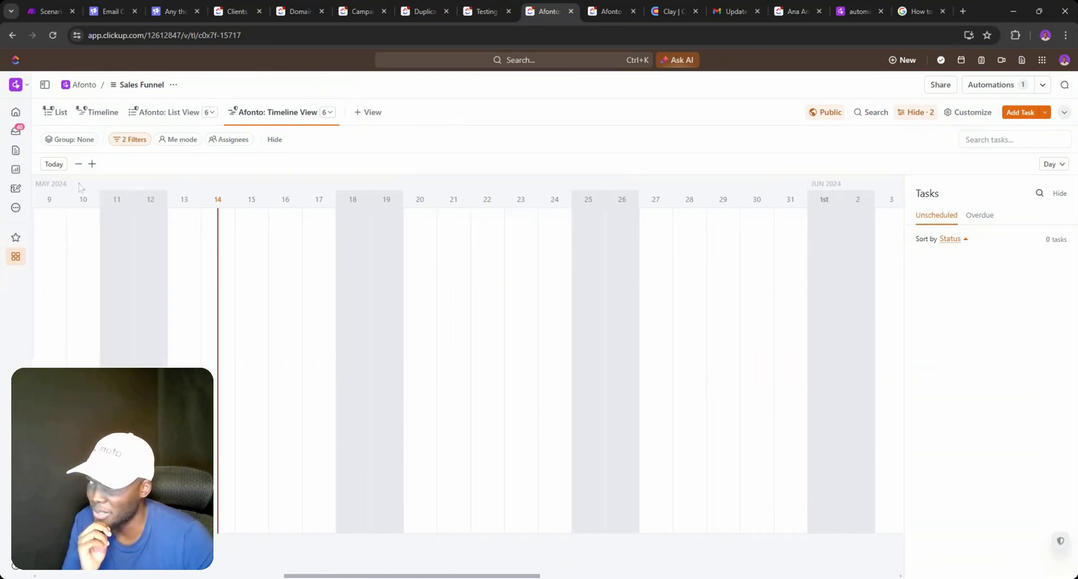
pyautogui.moveTo(378, 576); pyautogui.dragTo(255, 565)
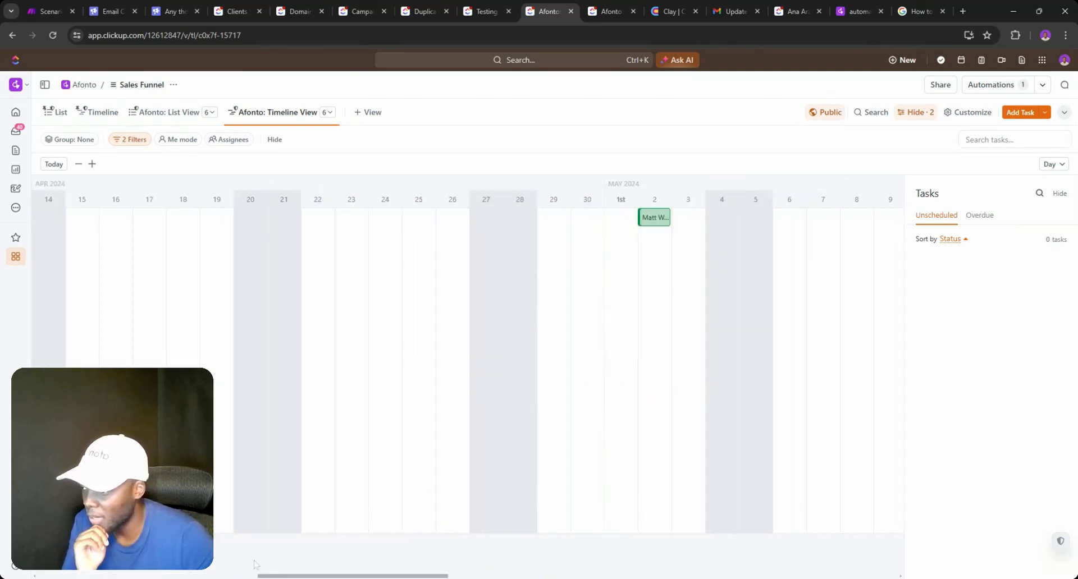
pyautogui.hscroll(-10, 235, 577)
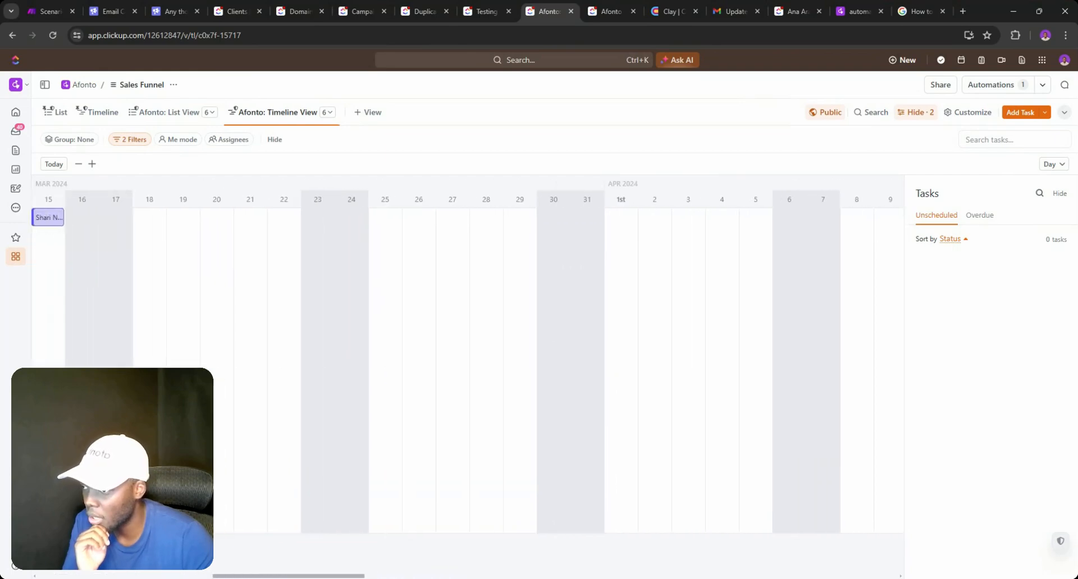
# - Remove the Status filter from the Afonto timeline view, keeping only the Client filter
pyautogui.click(129, 139)
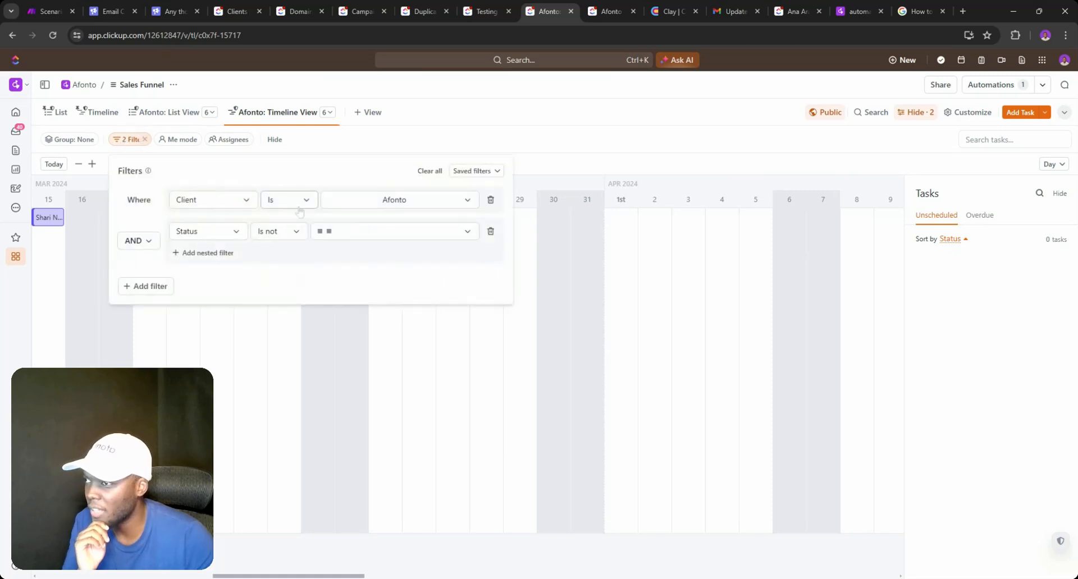
pyautogui.click(491, 232)
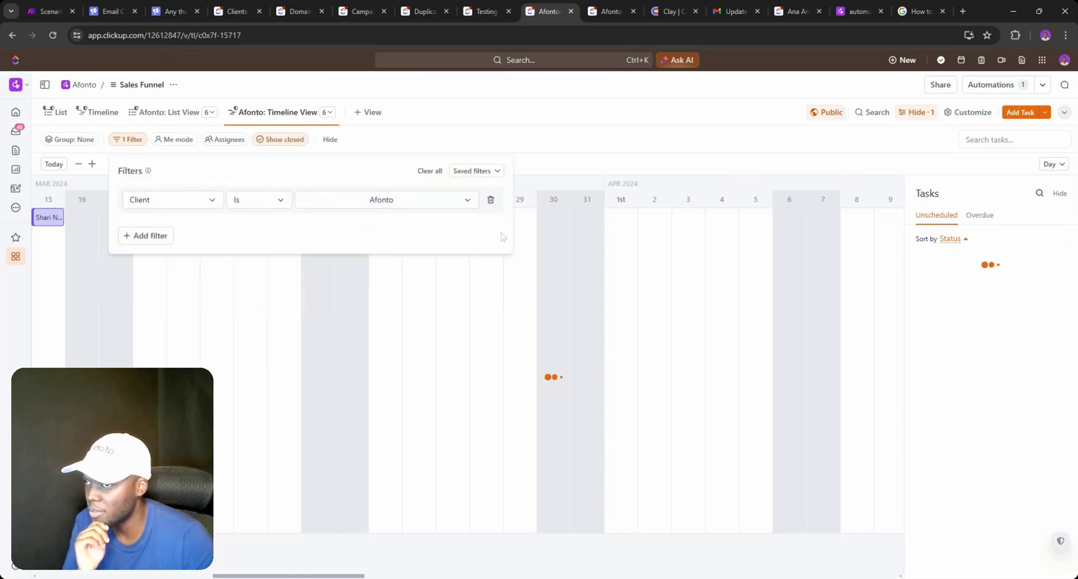
pyautogui.click(582, 141)
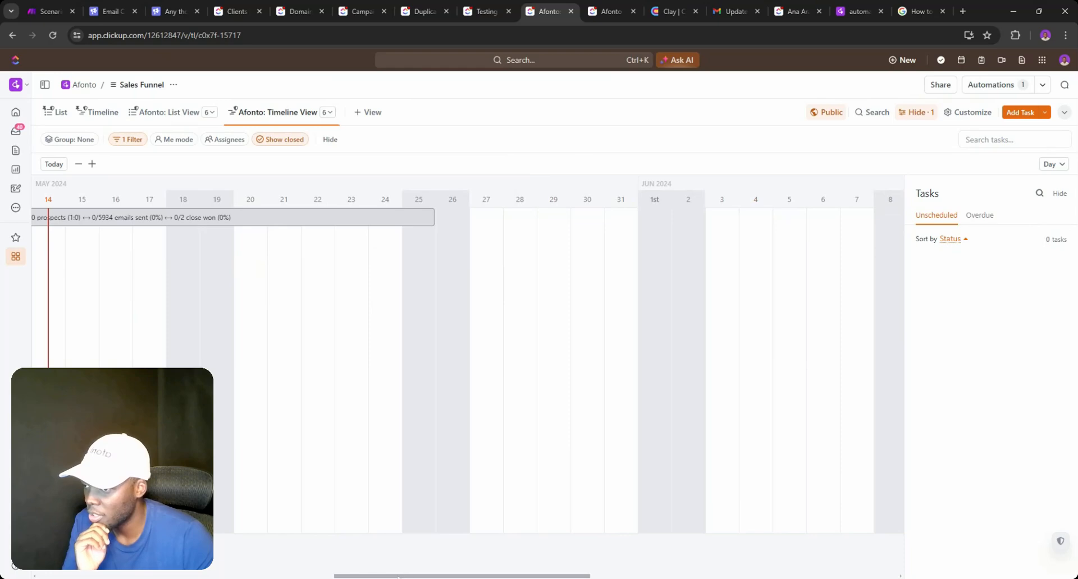
# - Find the analytics task starting April 28 on the timeline, review its details, and return to the timeline
pyautogui.moveTo(398, 577); pyautogui.dragTo(364, 571)
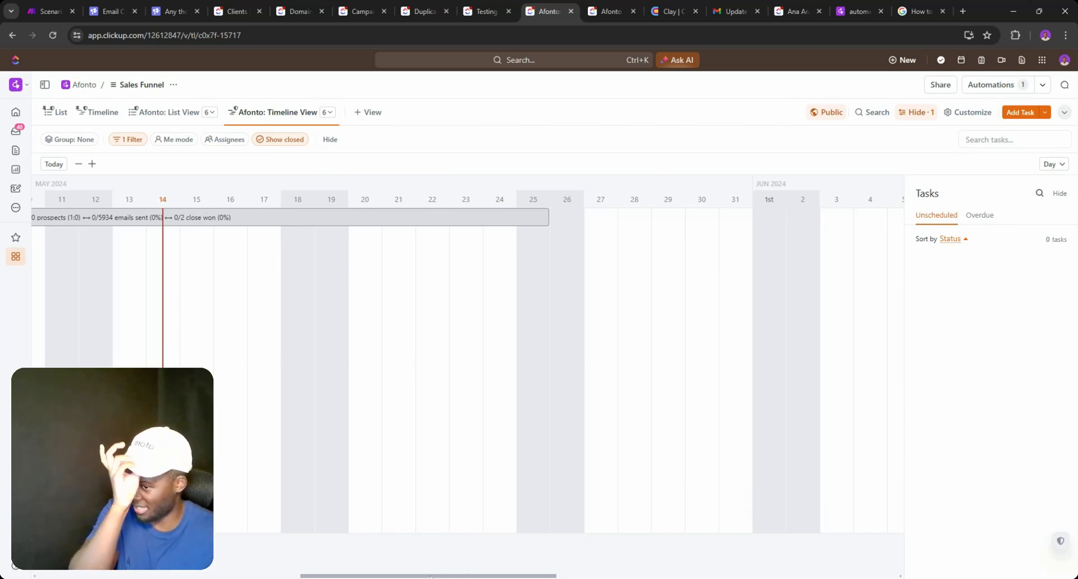
pyautogui.moveTo(431, 577); pyautogui.dragTo(254, 559)
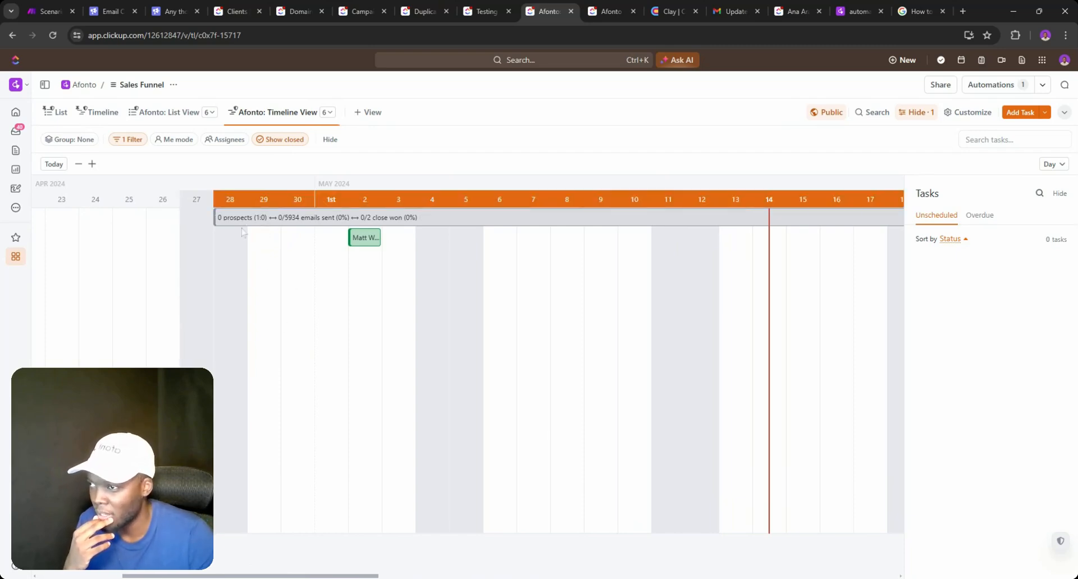
pyautogui.click(249, 250)
pyautogui.click(231, 271)
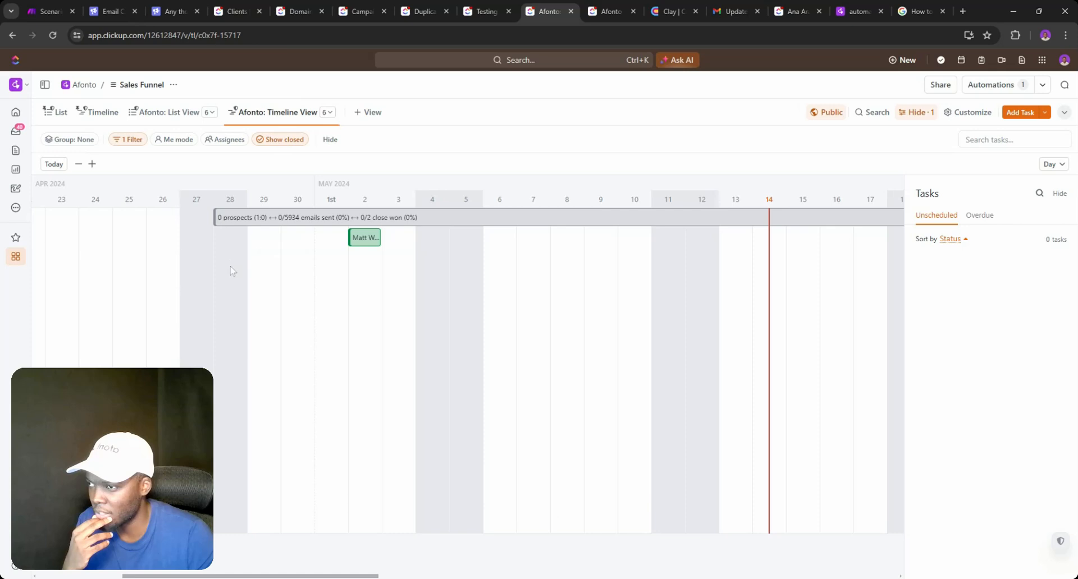
pyautogui.click(231, 224)
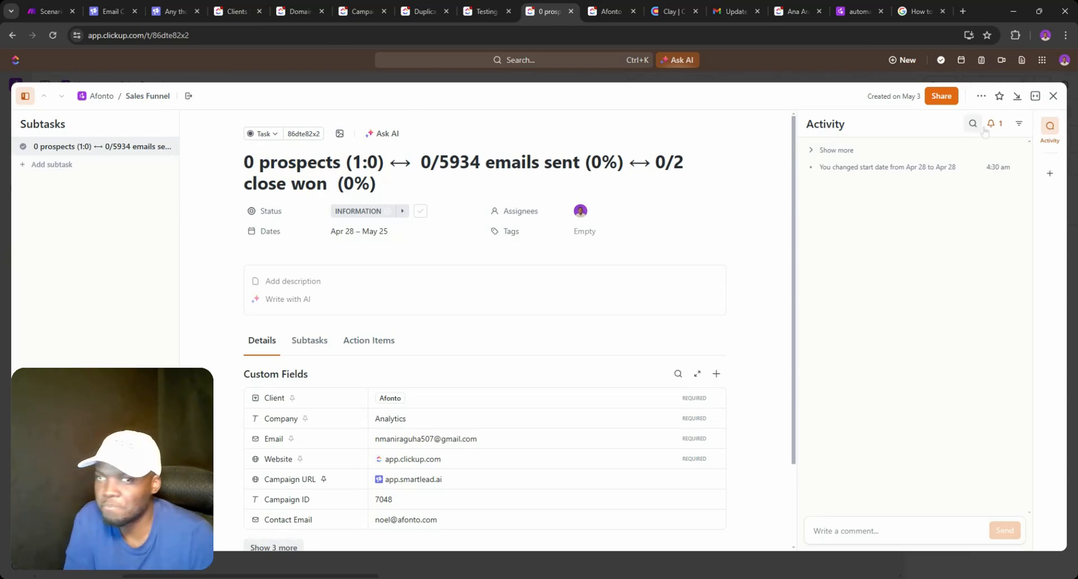
pyautogui.press('Escape')
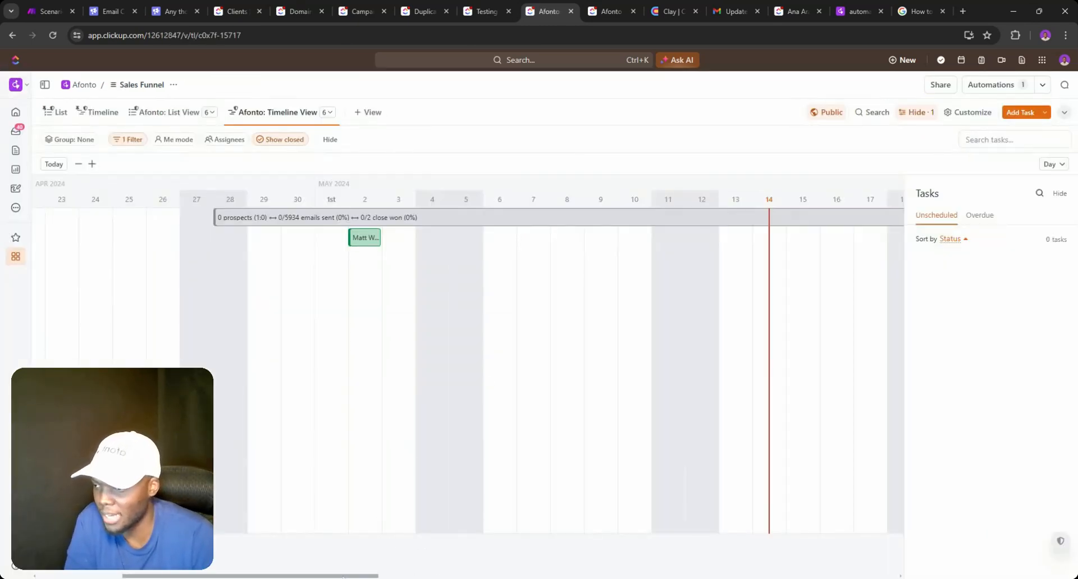
pyautogui.moveTo(344, 576); pyautogui.dragTo(281, 576)
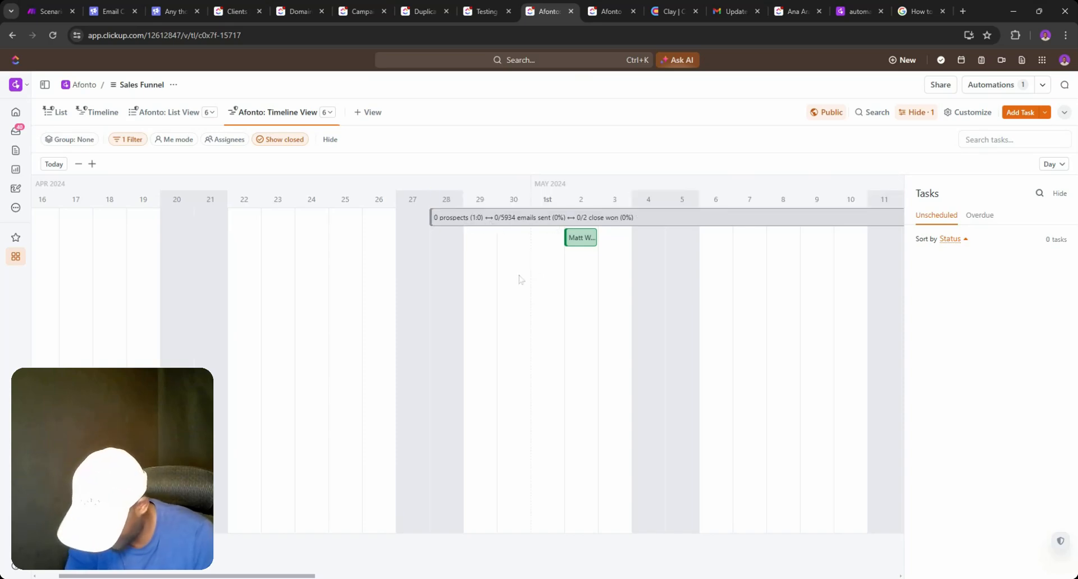
# - Open the Make scenario "Clickup, Stripe | Sync Information, add monthly analytics and targets (information) to Sales Funnel"
pyautogui.click(40, 5)
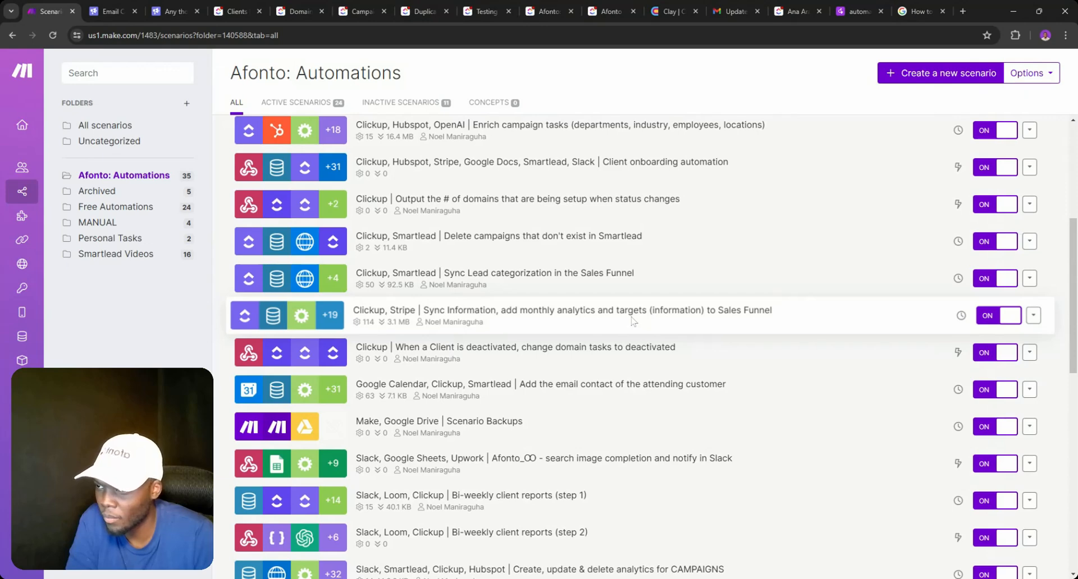
pyautogui.middleClick(633, 321)
pyautogui.click(120, 11)
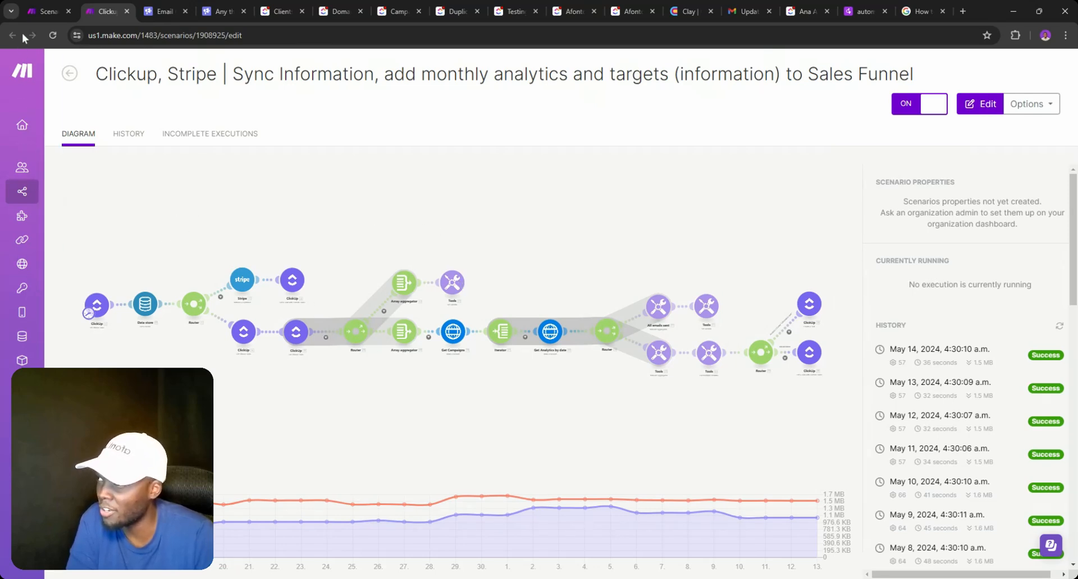
pyautogui.click(36, 12)
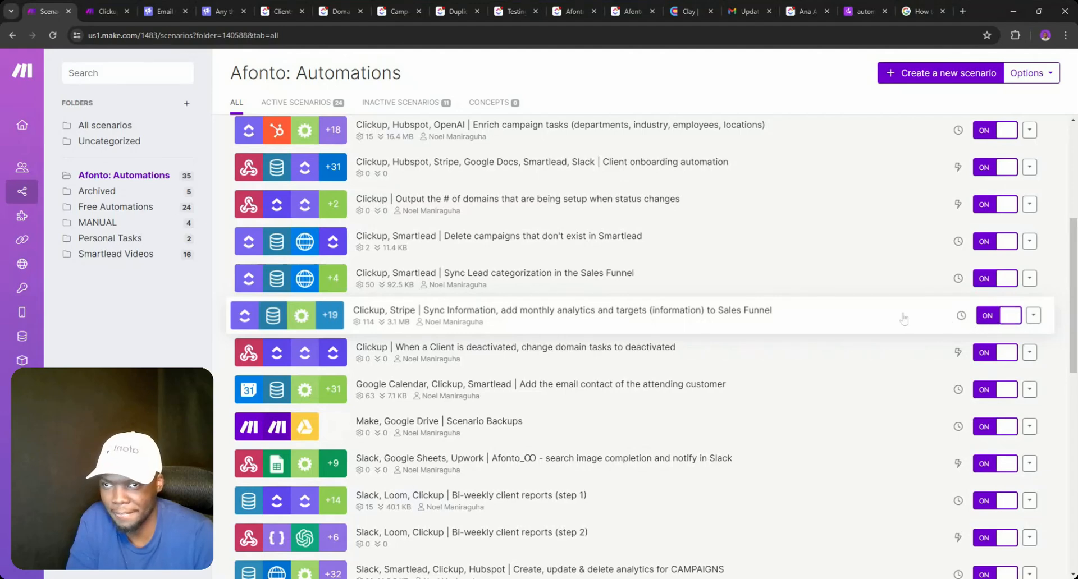
pyautogui.click(881, 320)
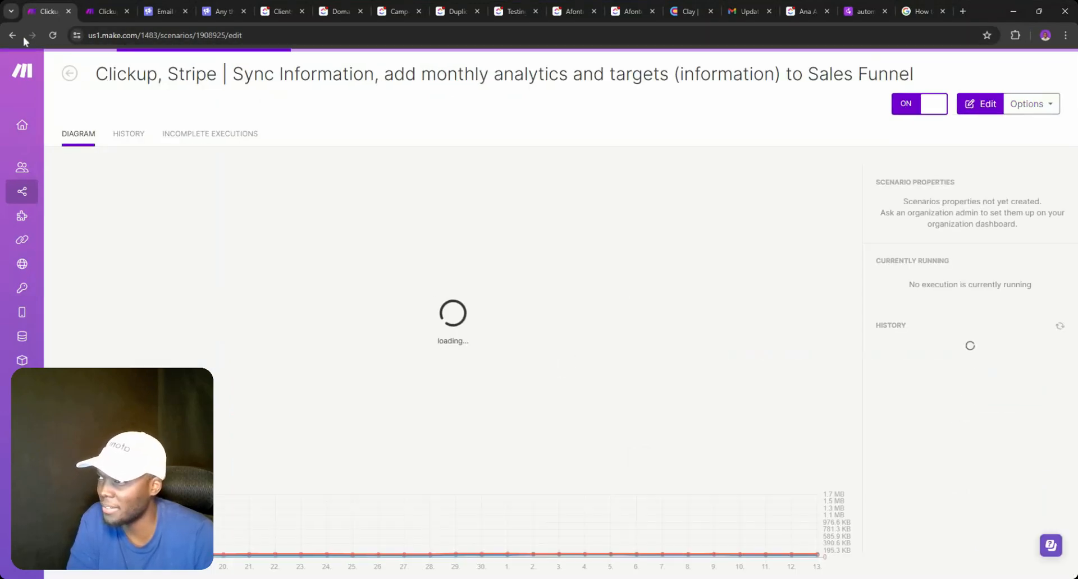
# - Add the prefix "[TO DO]" to the beginning of the Sync Information scenario's name
pyautogui.click(107, 11)
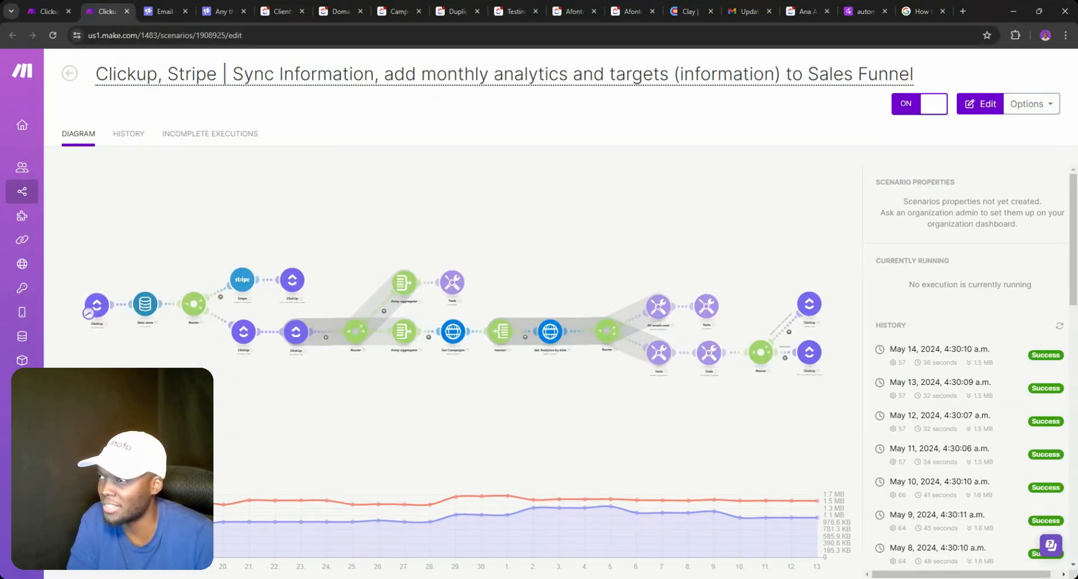
pyautogui.write('[TO DO')
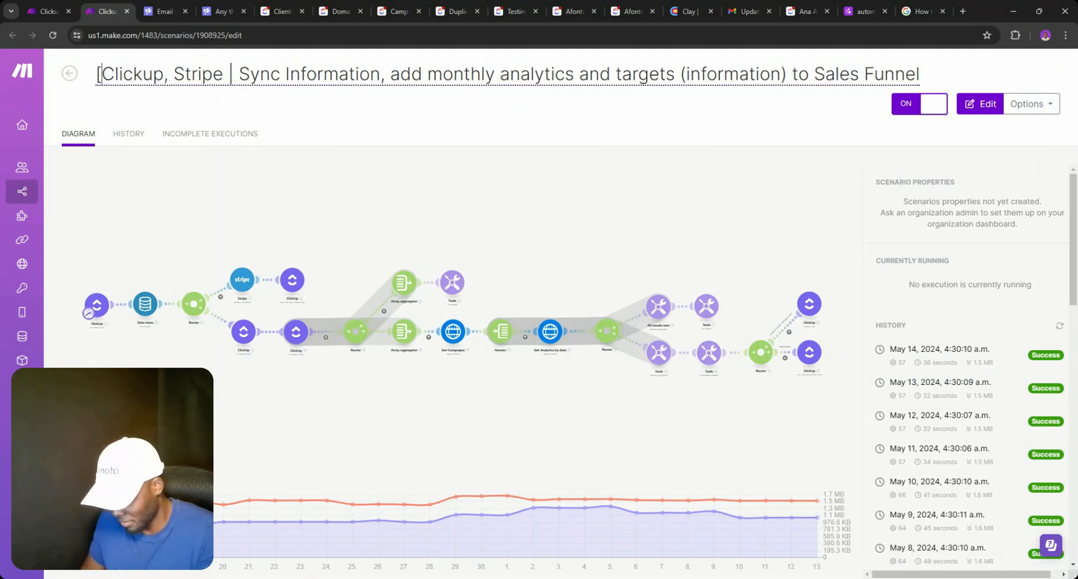
pyautogui.write(']')
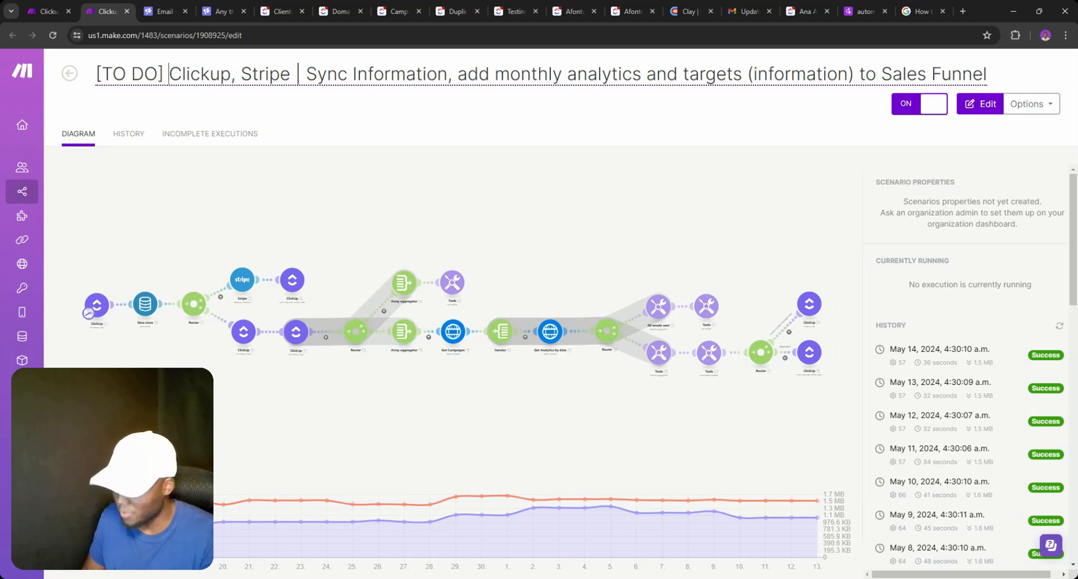
pyautogui.press('Return')
# - Review the analytics task on the ClickUp Sales Funnel timeline against the Make scenario's diagram
pyautogui.click(61, 6)
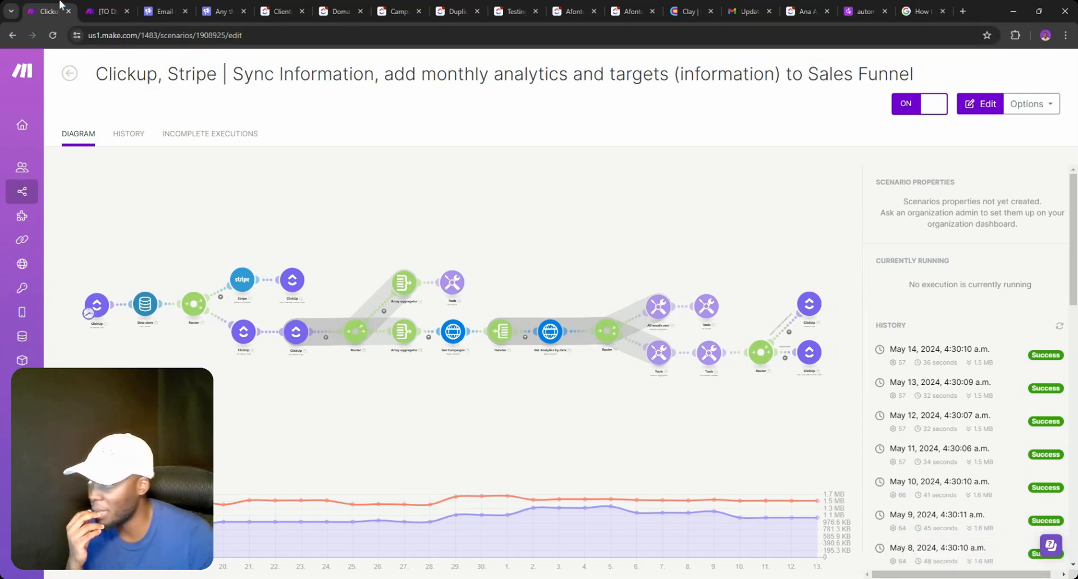
pyautogui.click(634, 9)
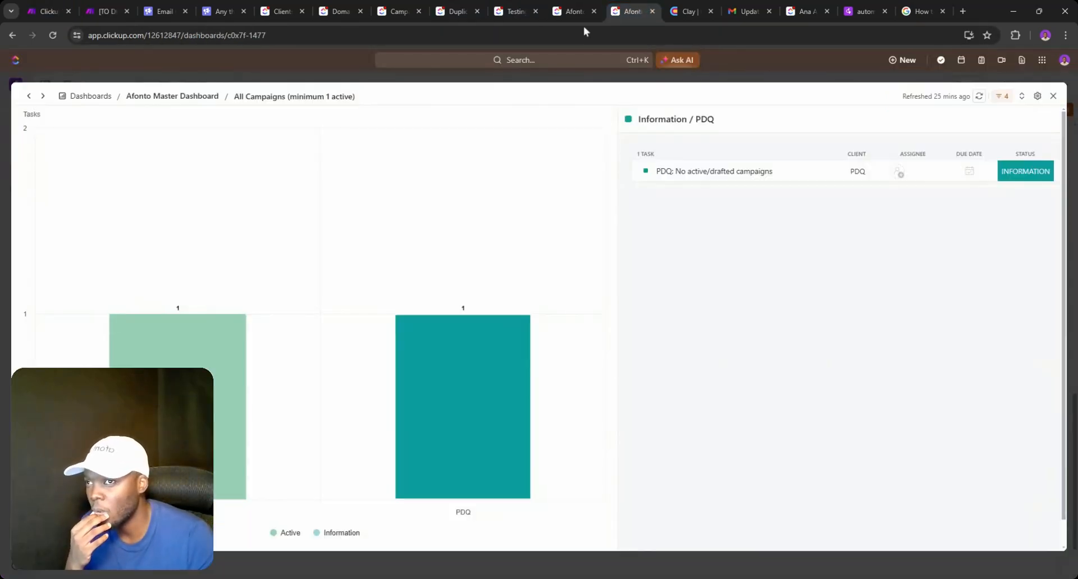
pyautogui.click(563, 11)
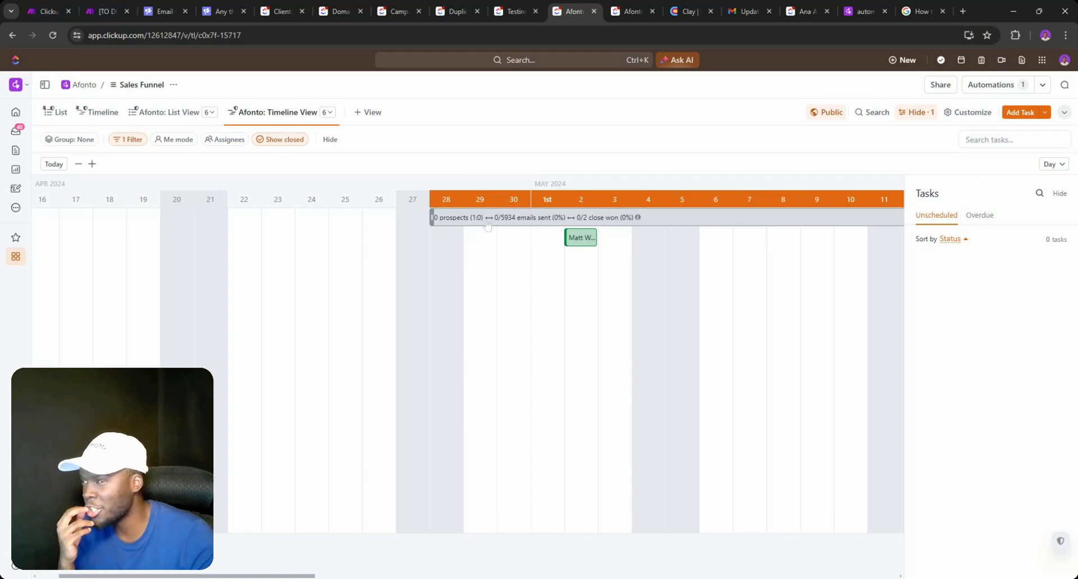
pyautogui.click(101, 10)
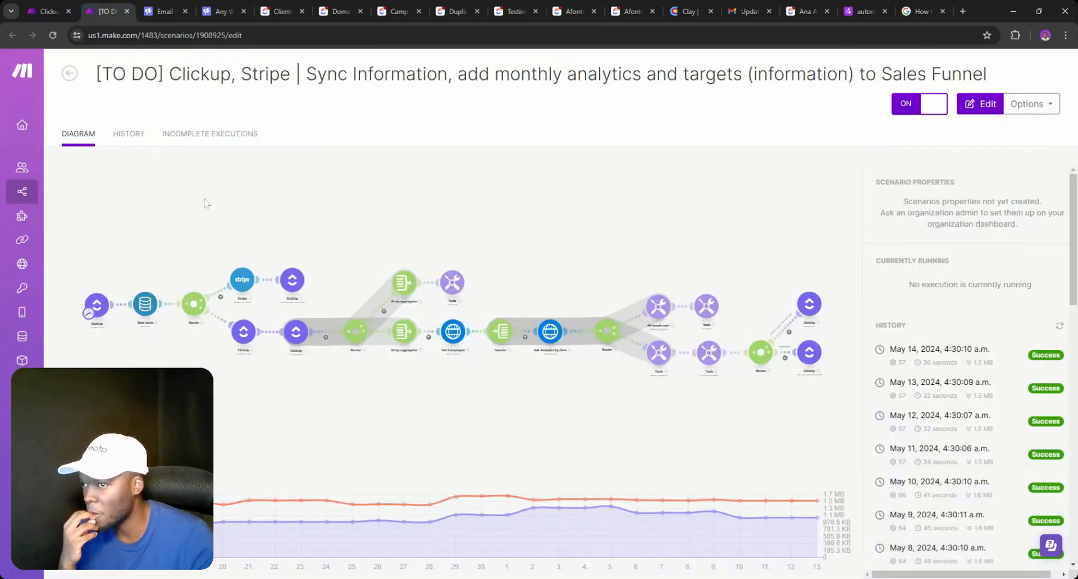
pyautogui.click(51, 11)
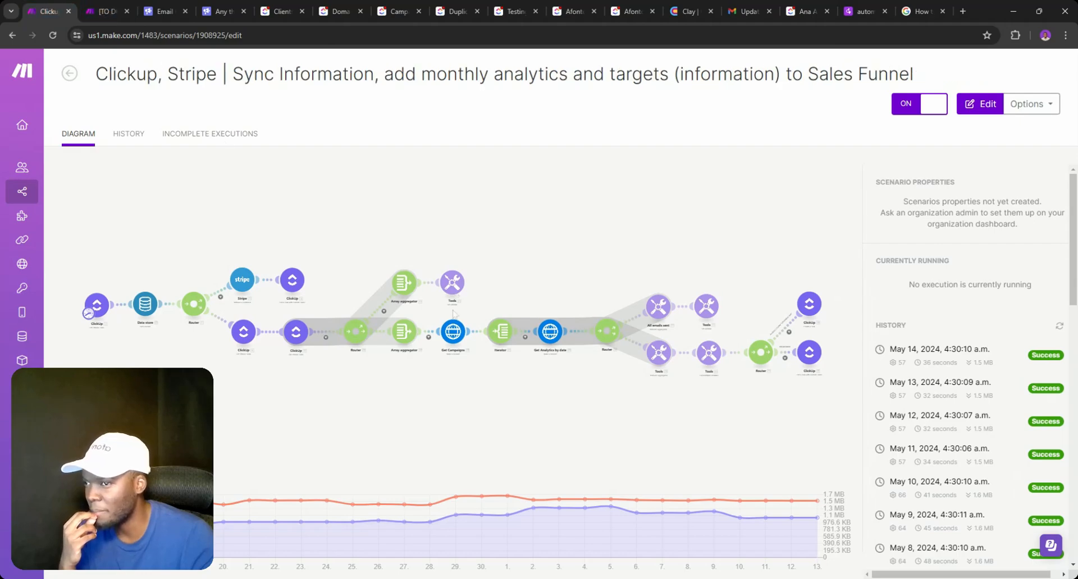
# - Return to the Afonto: Automations scenario list and turn off the "[TO DO] Clickup, Stripe | Sync Information" scenario
pyautogui.click(70, 74)
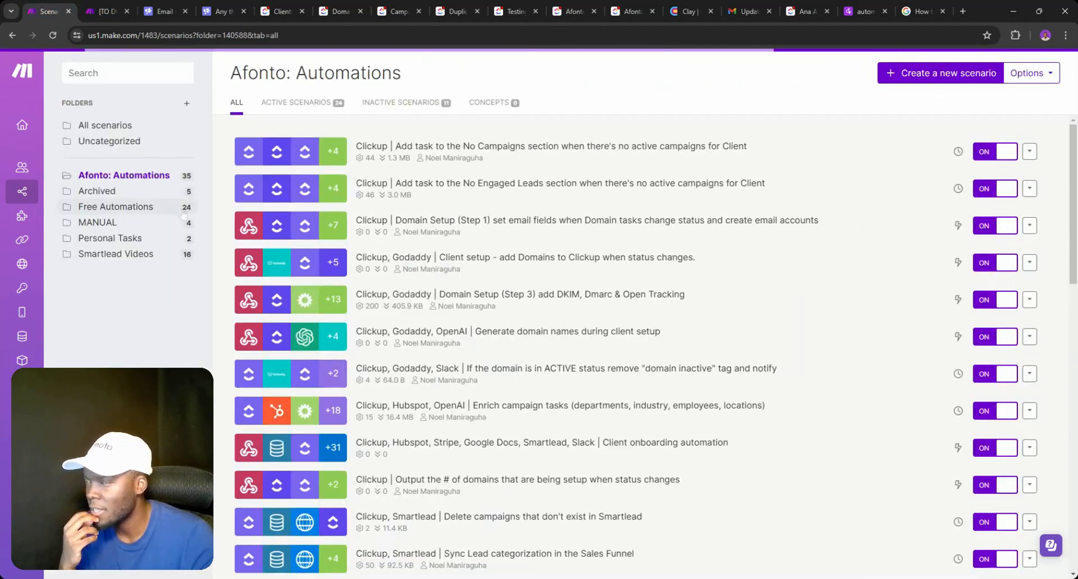
pyautogui.scroll(-7, 416, 236)
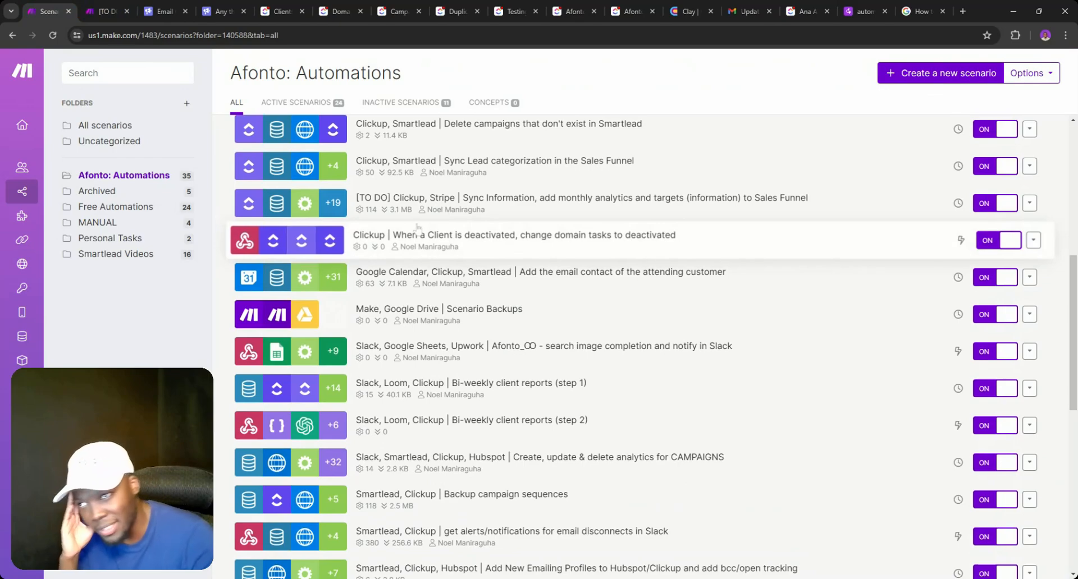
pyautogui.scroll(-4, 444, 260)
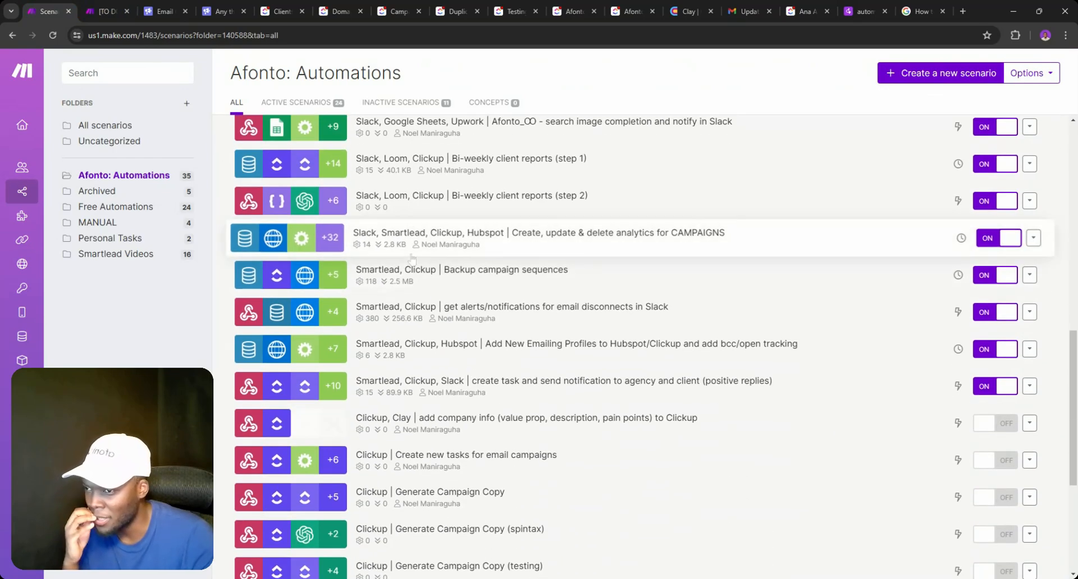
pyautogui.scroll(4, 416, 261)
pyautogui.scroll(1, 413, 261)
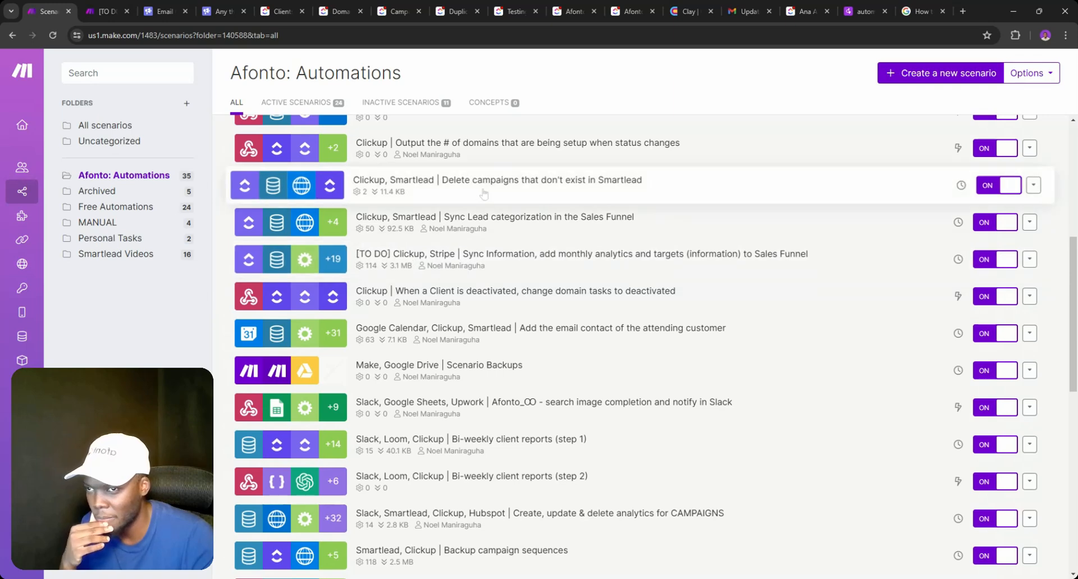
pyautogui.scroll(-3, 449, 225)
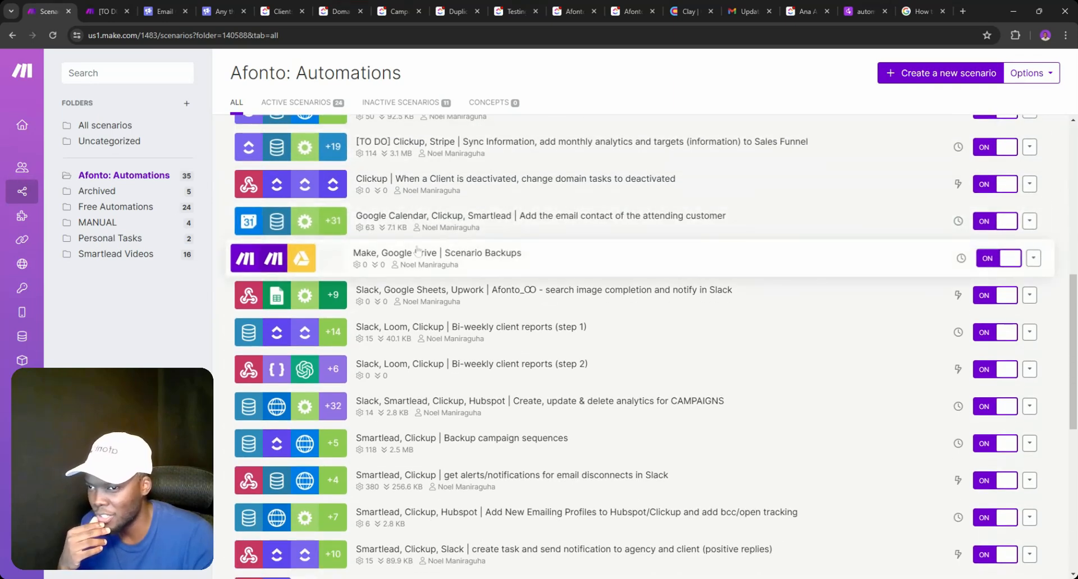
pyautogui.scroll(1, 414, 247)
pyautogui.scroll(2, 415, 247)
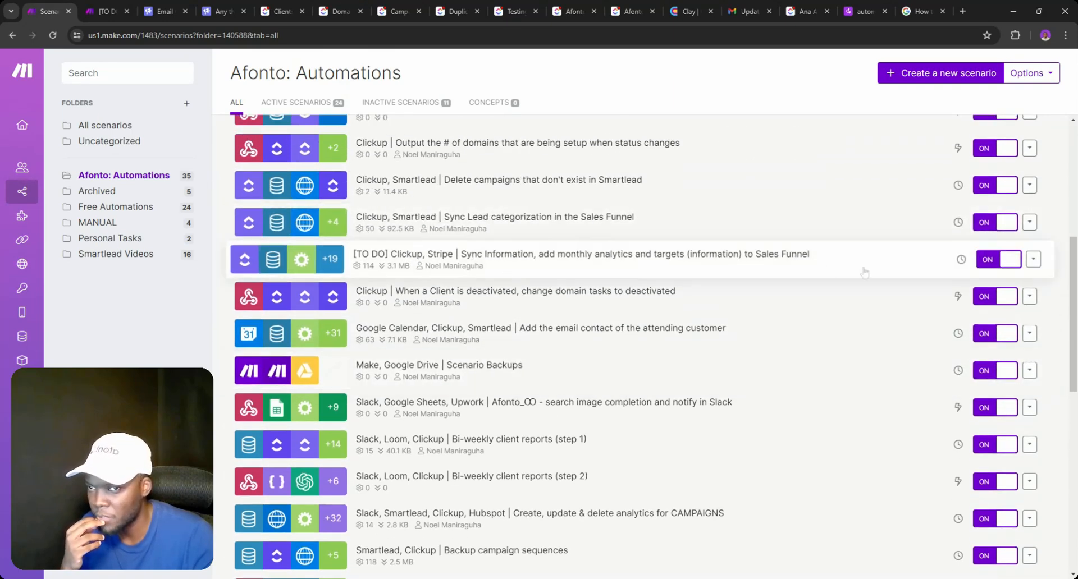
pyautogui.click(988, 262)
# - Open the scenario "Clickup | When a Client is deactivated, change domain tasks to deactivated" in a separate tab and look over the scenario list
pyautogui.scroll(-1, 506, 254)
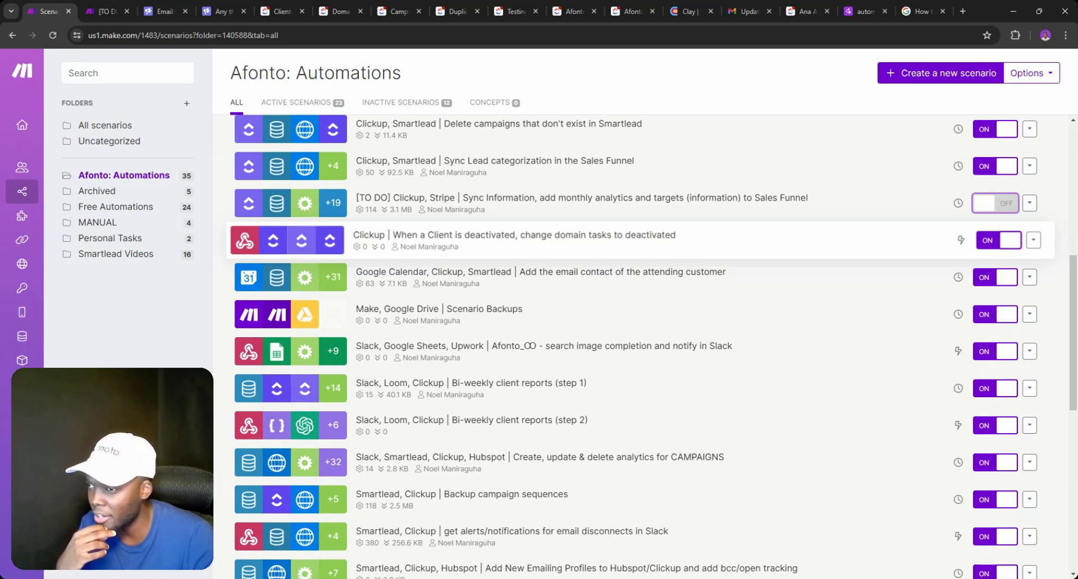
pyautogui.keyDown('ctrl'); pyautogui.keyDown('shift'); pyautogui.click(482, 241); pyautogui.keyUp('shift'); pyautogui.keyUp('ctrl')
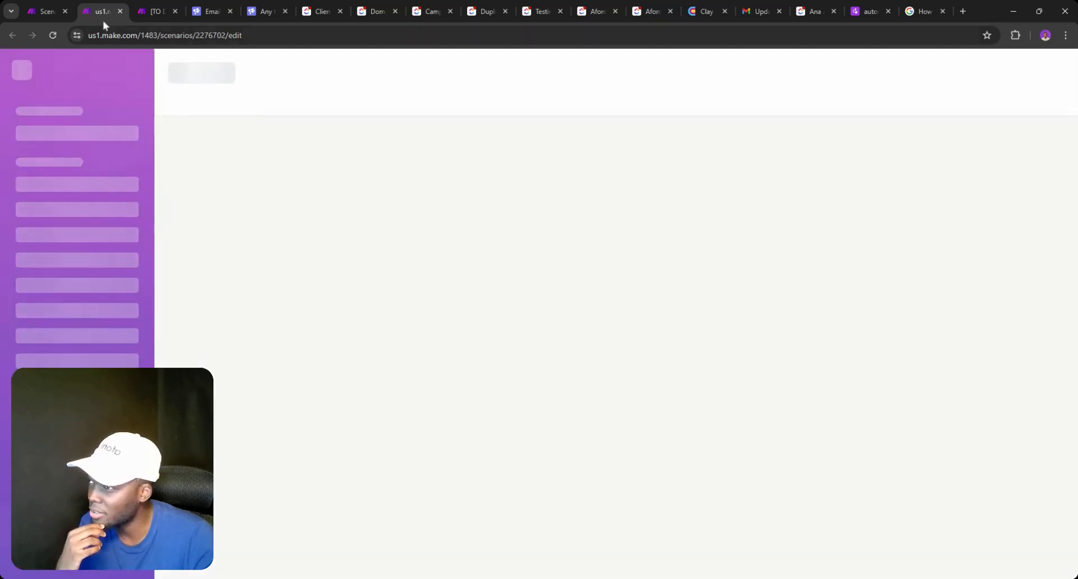
pyautogui.click(48, 11)
pyautogui.scroll(5, 492, 221)
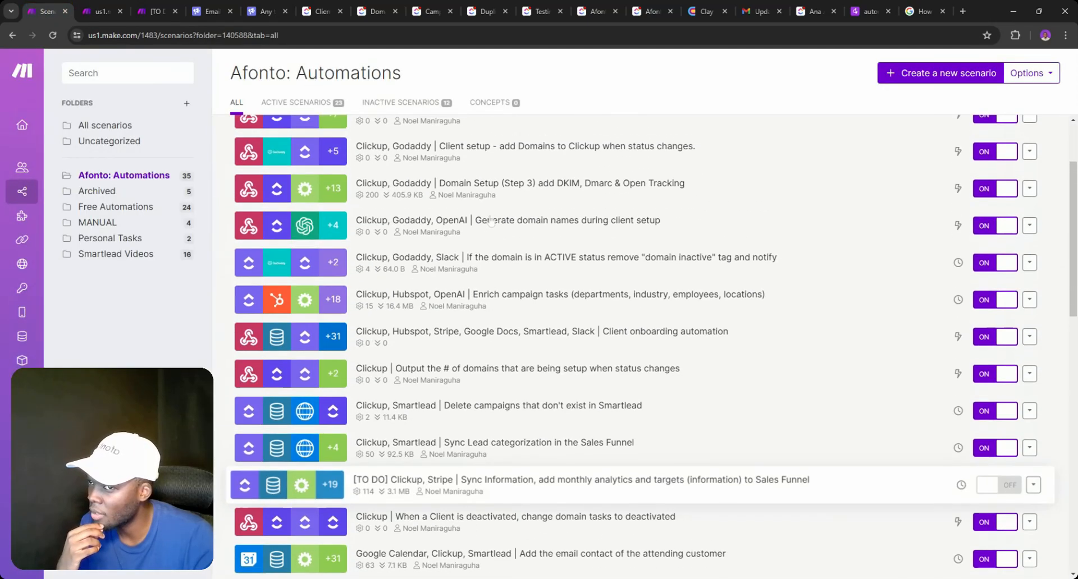
pyautogui.scroll(2, 491, 221)
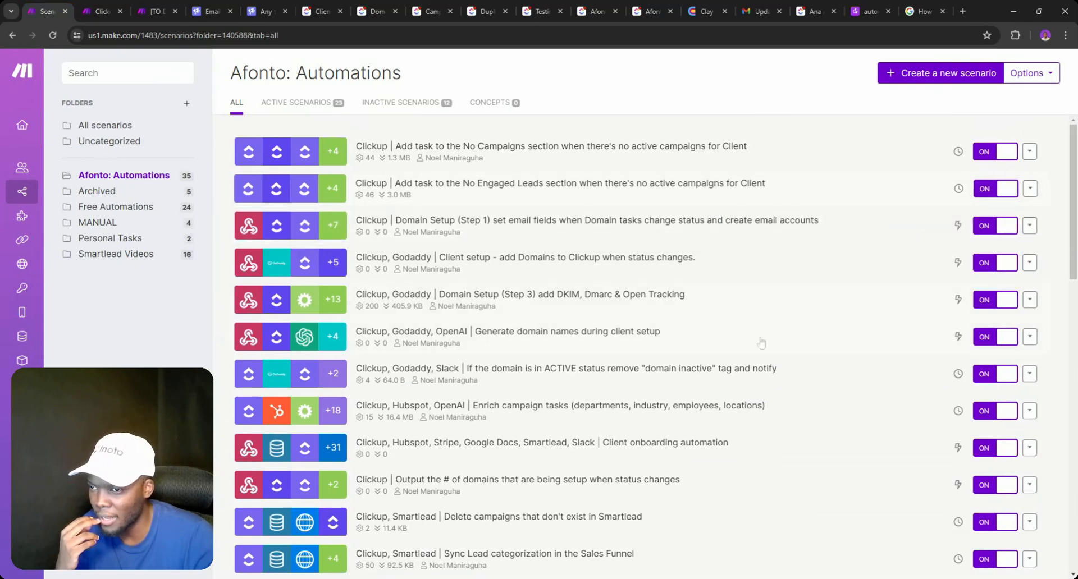
pyautogui.scroll(-2, 760, 343)
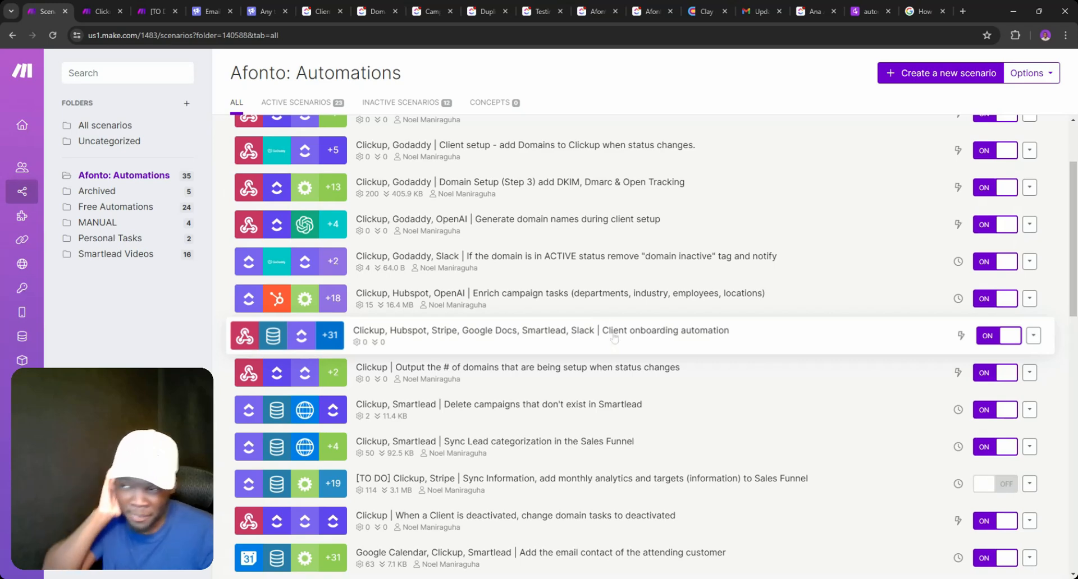
pyautogui.scroll(-5, 579, 343)
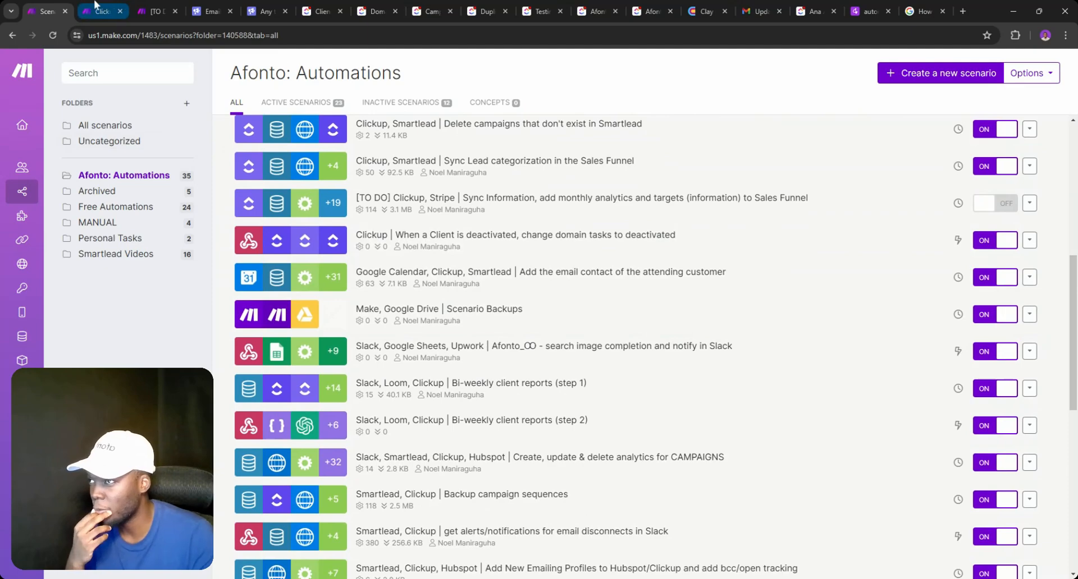
pyautogui.click(158, 7)
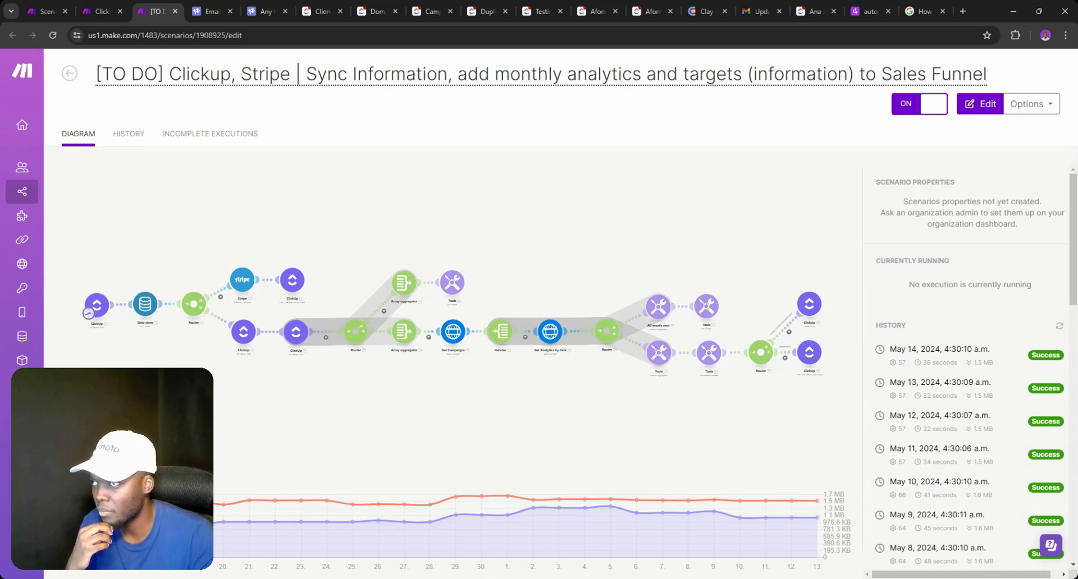
# - Append "| Client Offboarding Automation" to the name of the client deactivation scenario
pyautogui.click(112, 11)
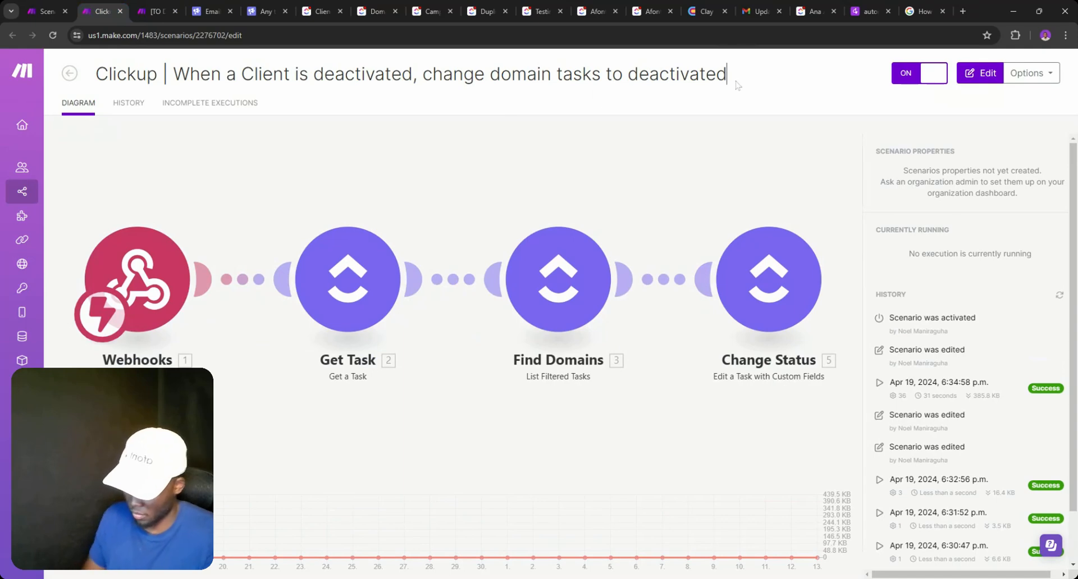
pyautogui.write('| Cli')
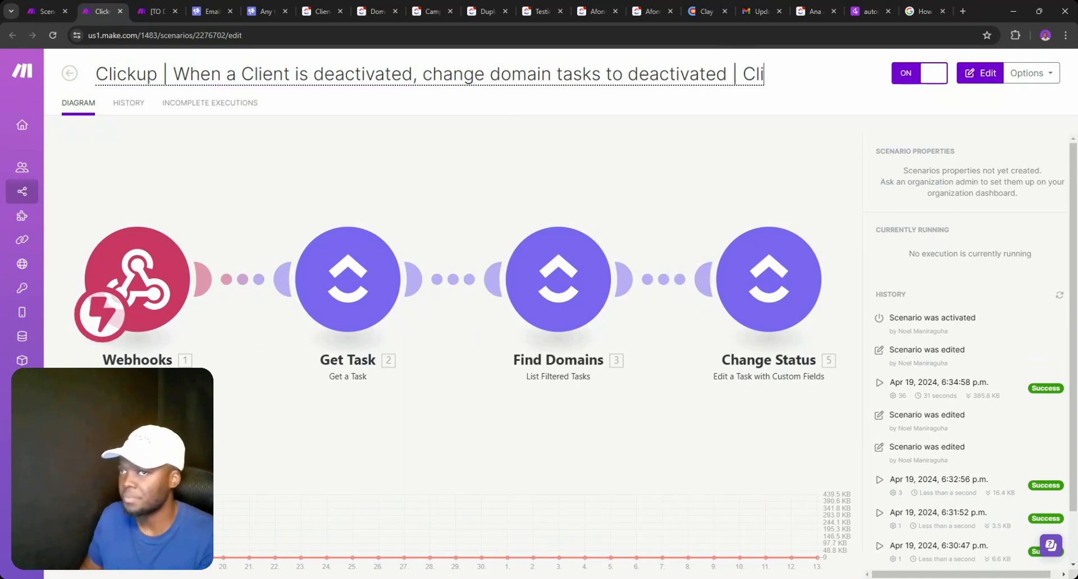
pyautogui.write('ent Off')
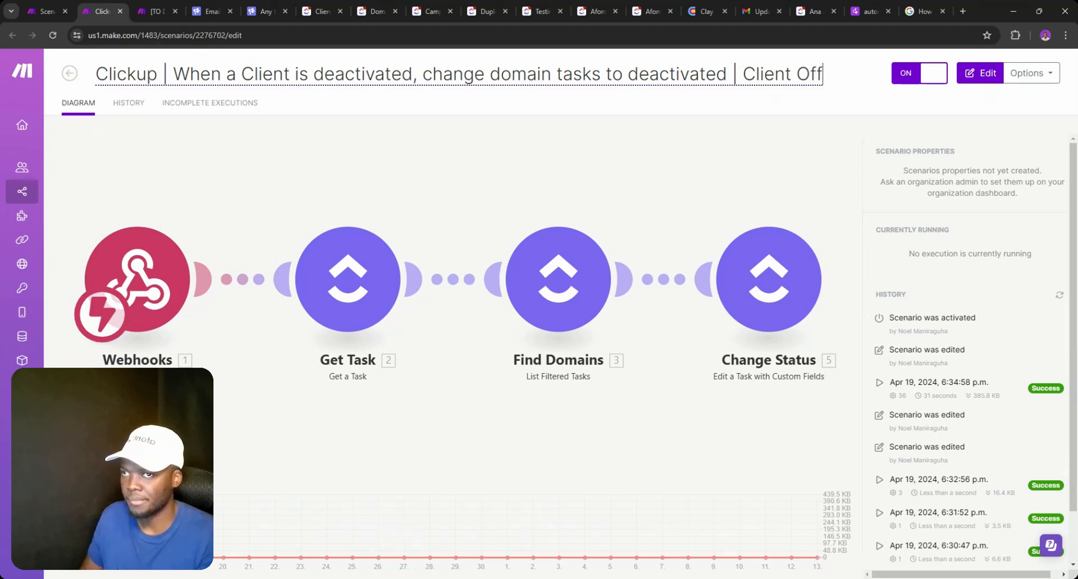
pyautogui.write('boarding ')
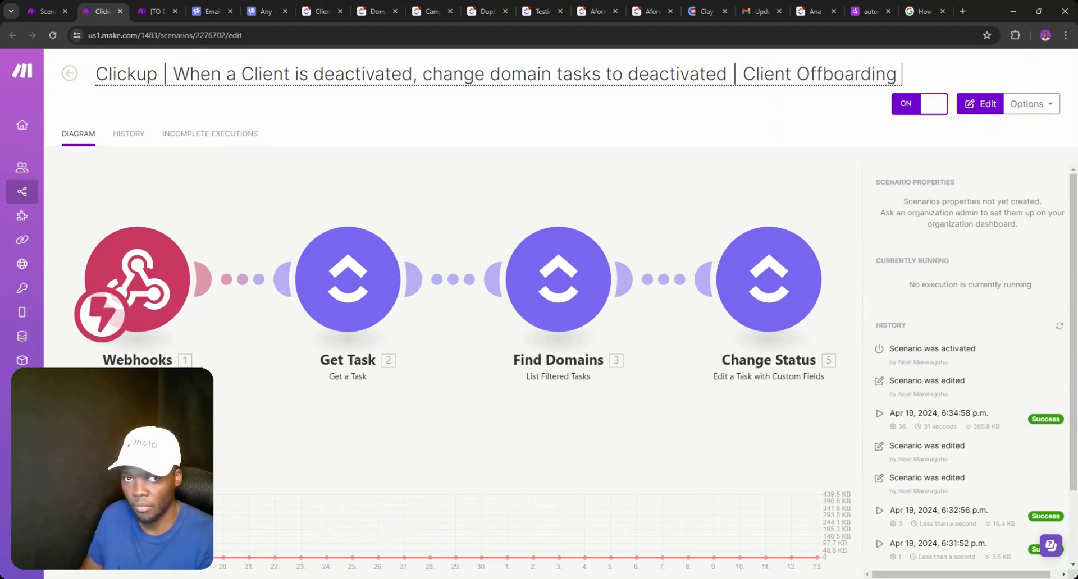
pyautogui.write('Automation')
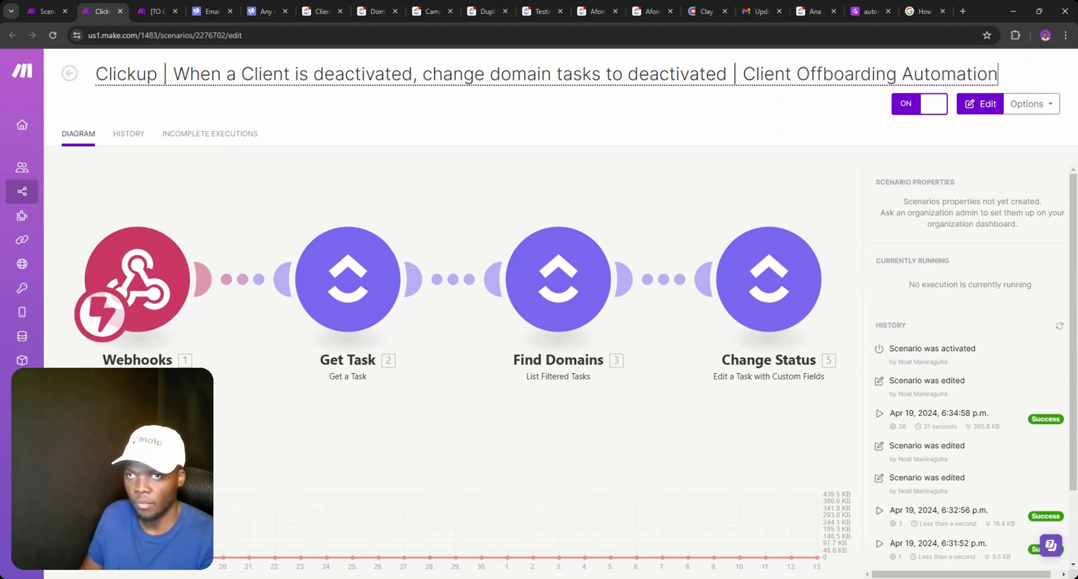
pyautogui.press('Return')
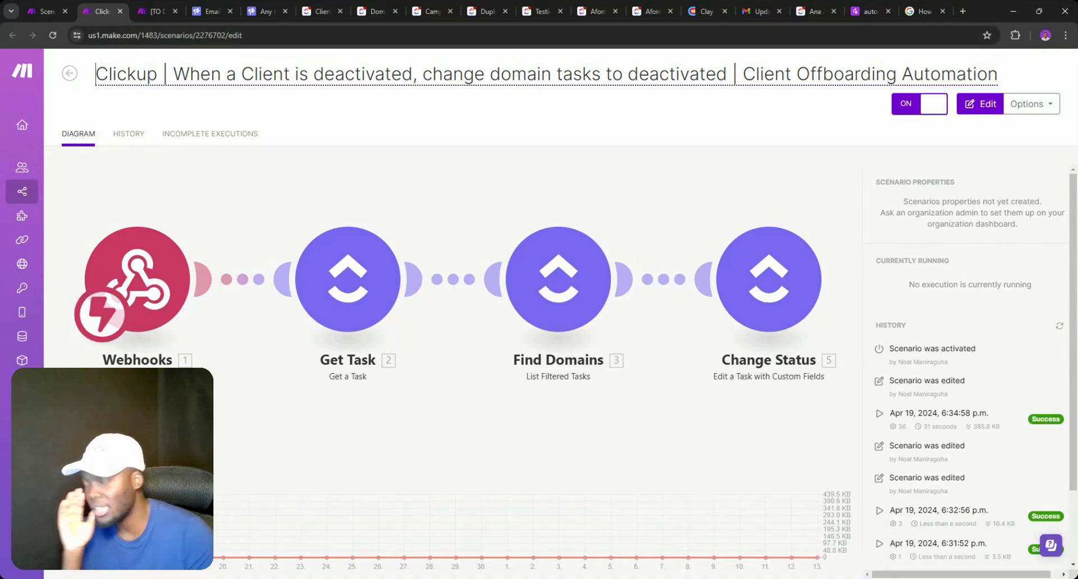
# - Add the prefix "[TO DO]" to the beginning of the Client Offboarding Automation scenario's name
pyautogui.click(96, 73)
pyautogui.write('[TO DO')
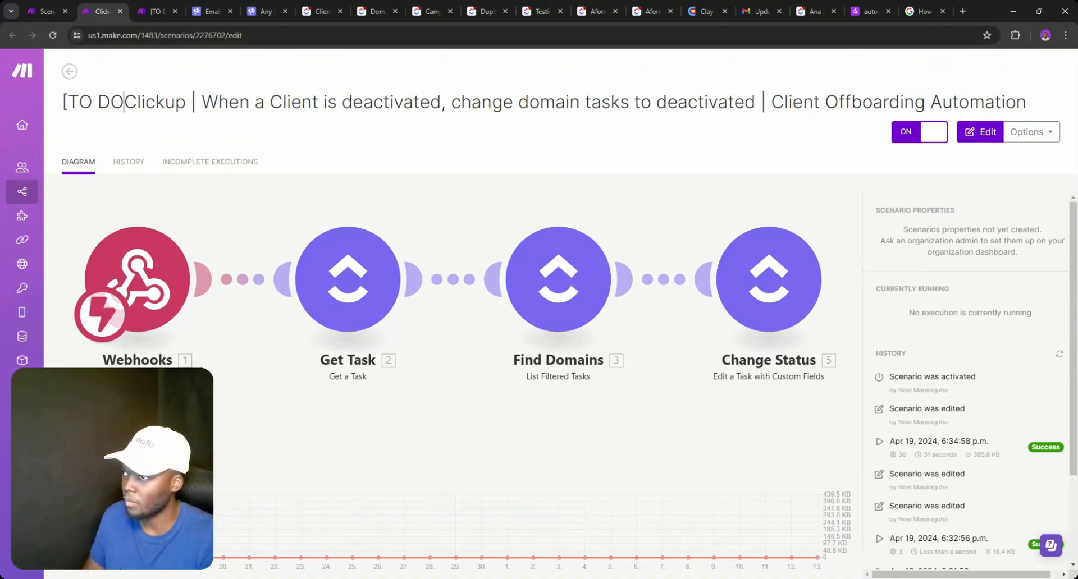
pyautogui.write(']')
pyautogui.press('Return')
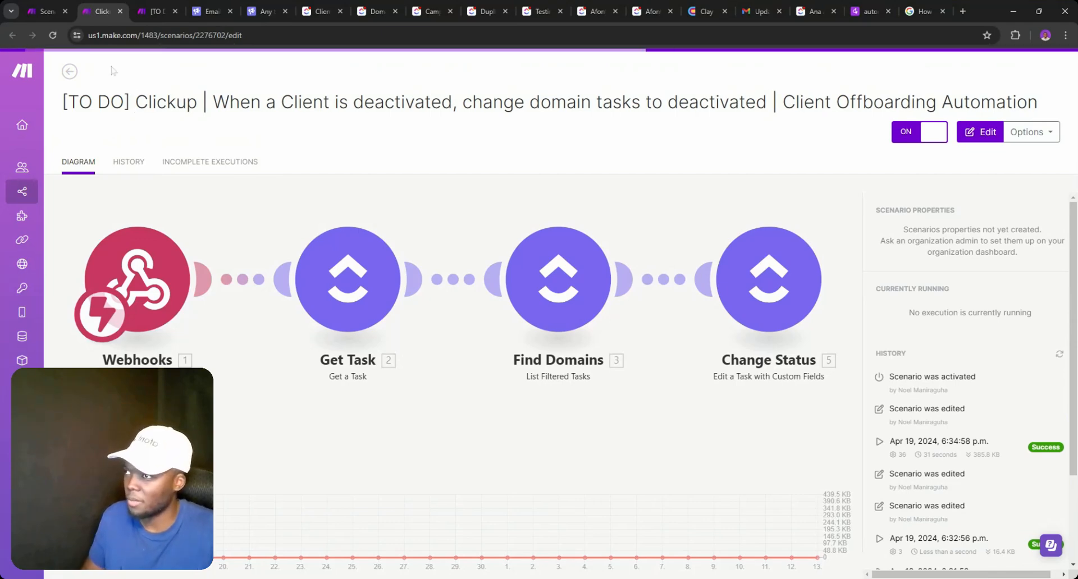
# - Close both open scenario tabs and look through the remaining scenarios in the Afonto: Automations folder
pyautogui.click(120, 11)
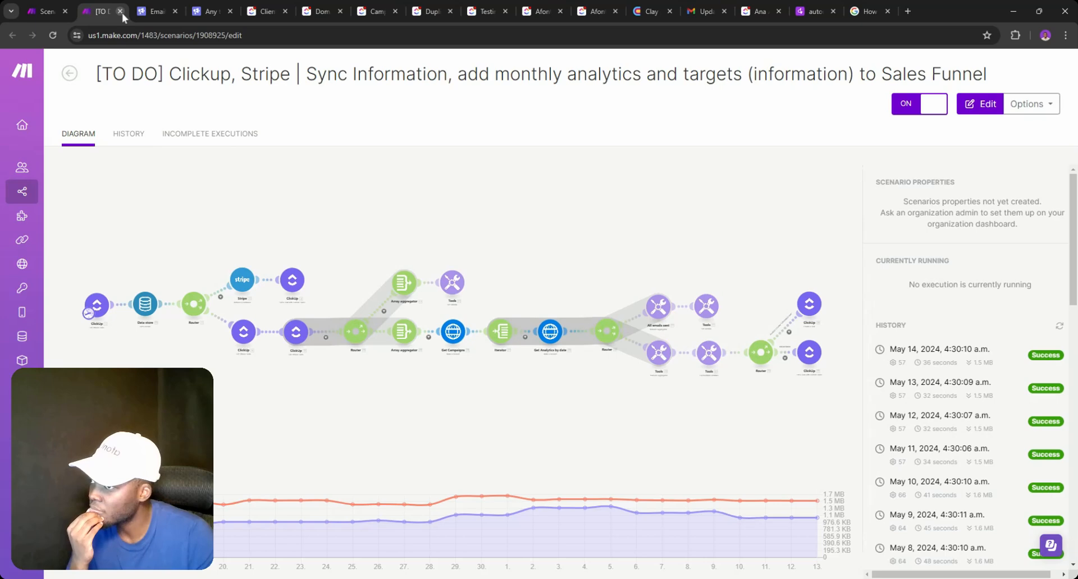
pyautogui.click(120, 11)
pyautogui.click(45, 11)
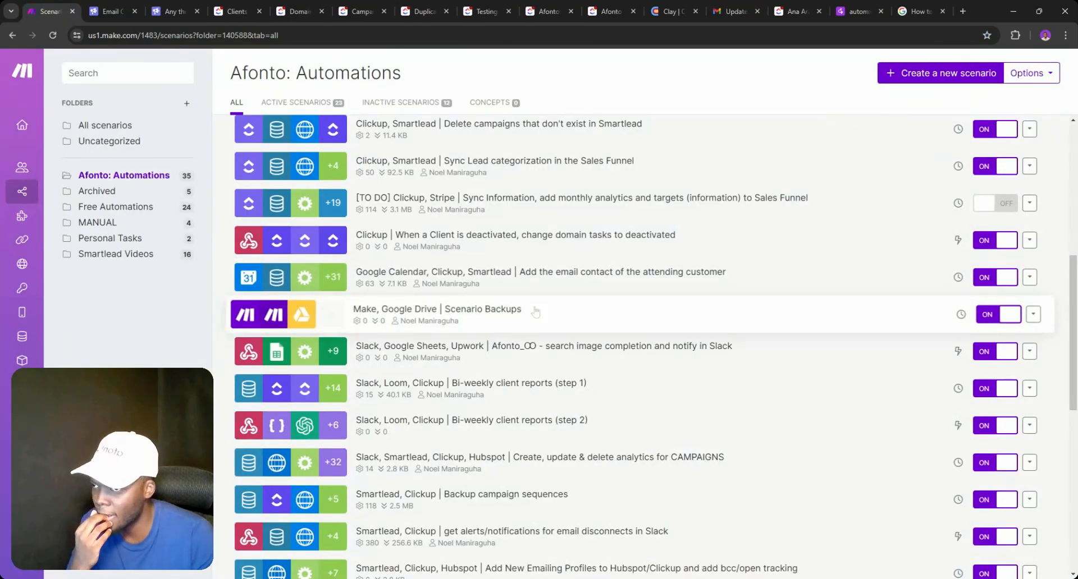
pyautogui.scroll(-3, 535, 312)
pyautogui.scroll(-1, 618, 373)
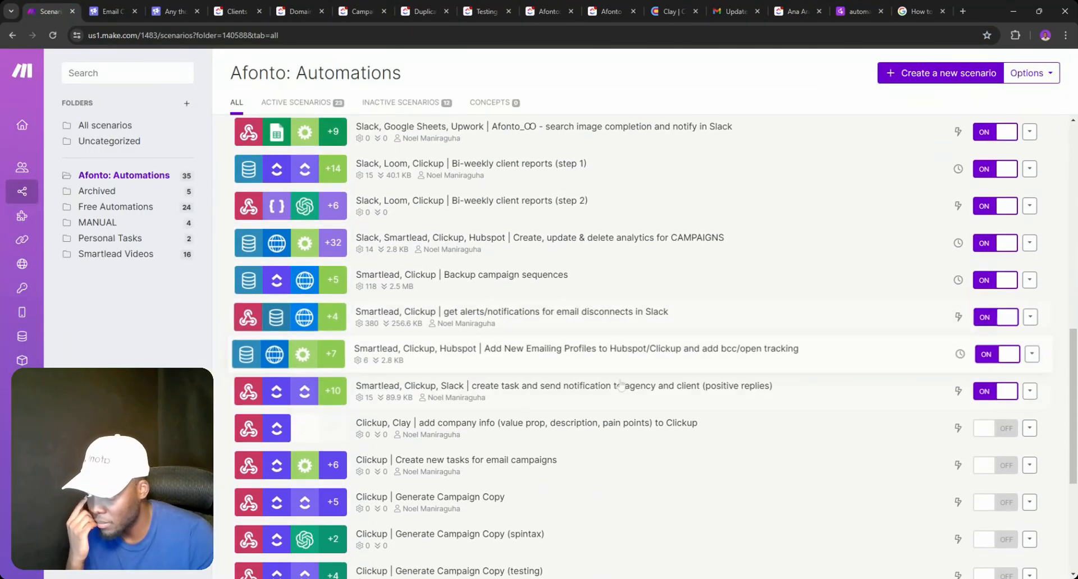
pyautogui.scroll(4, 605, 352)
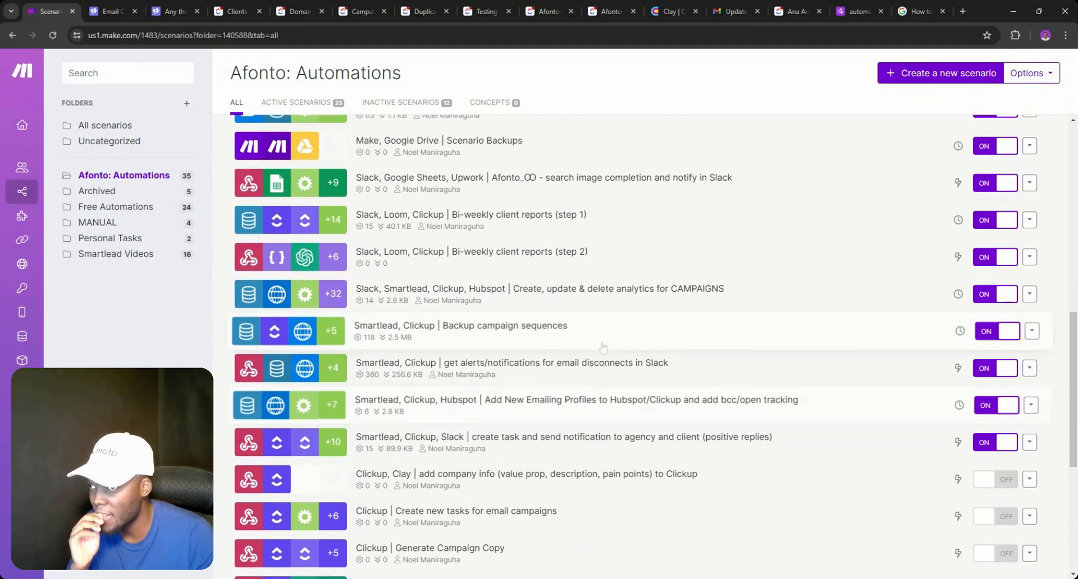
pyautogui.scroll(-4, 592, 337)
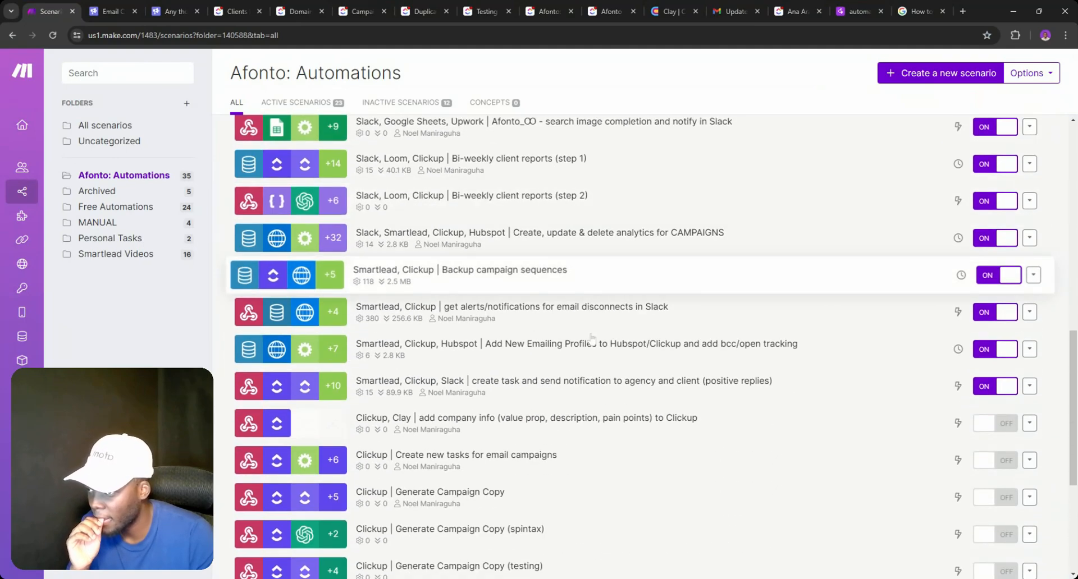
pyautogui.scroll(2, 582, 335)
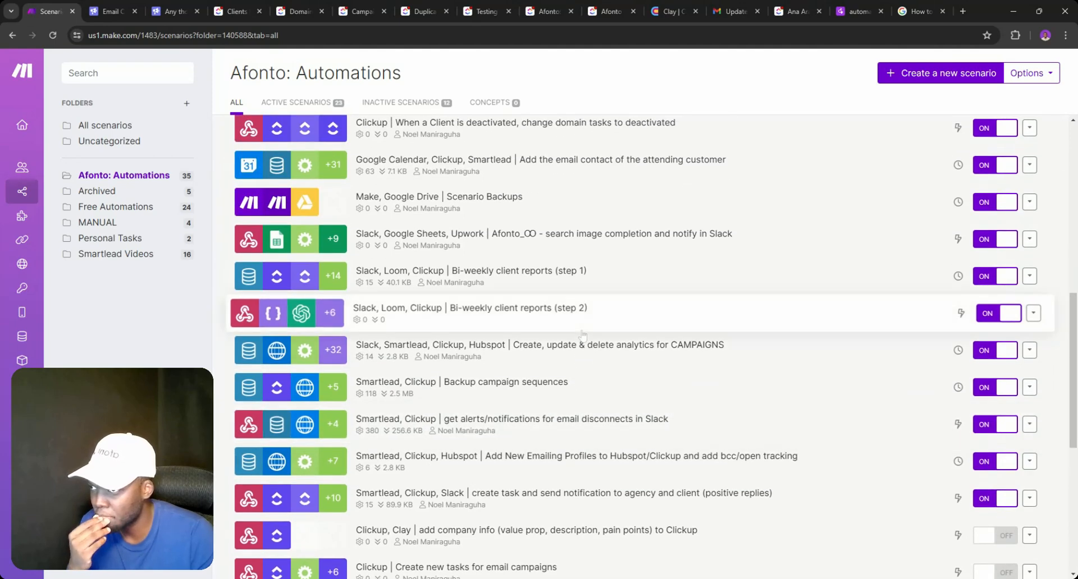
pyautogui.scroll(3, 583, 335)
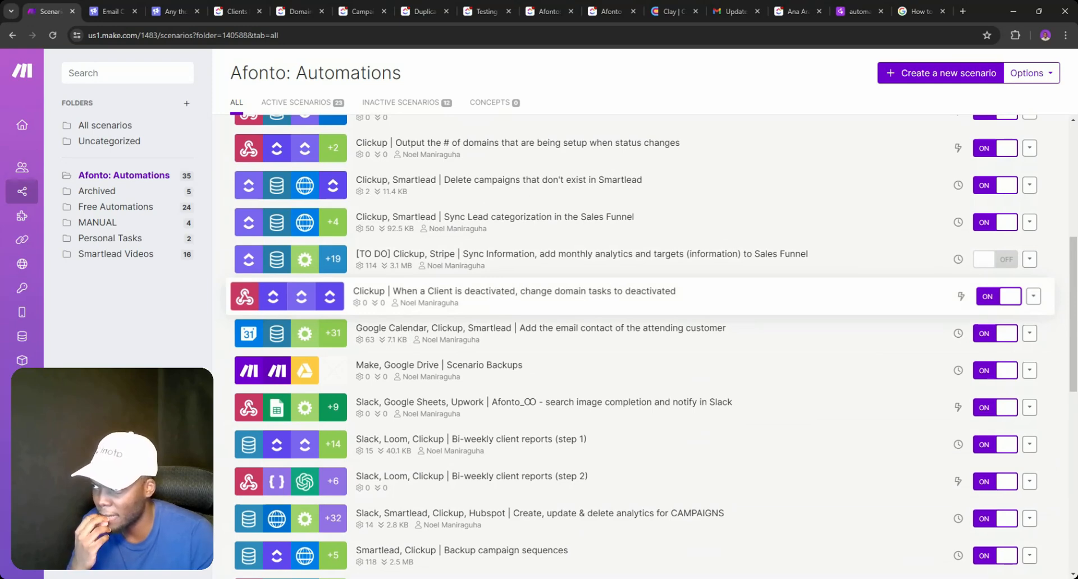
# - Reopen the client deactivation scenario in a separate tab and close it again
pyautogui.middleClick(502, 302)
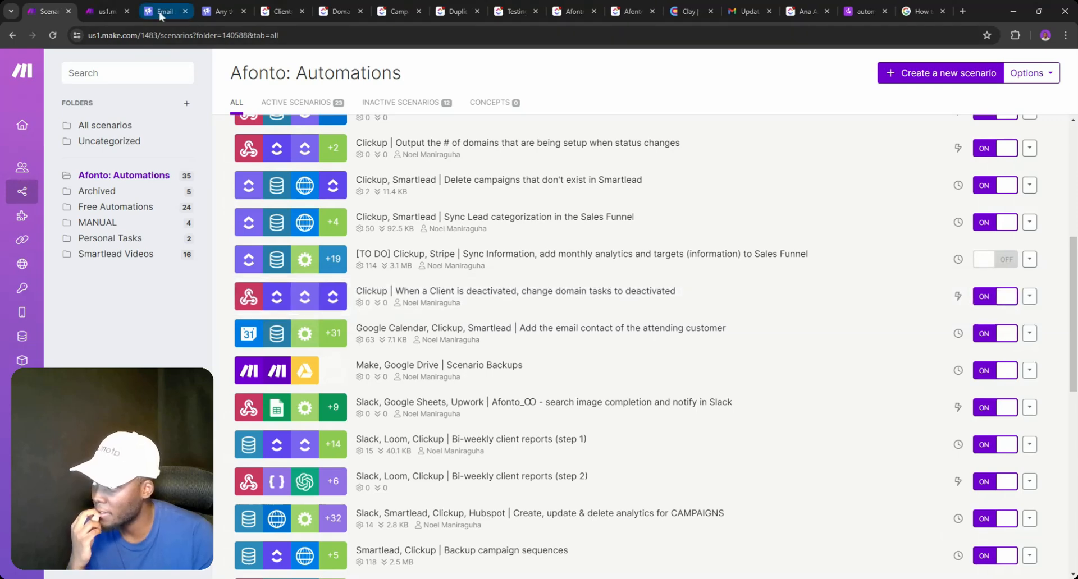
pyautogui.click(101, 10)
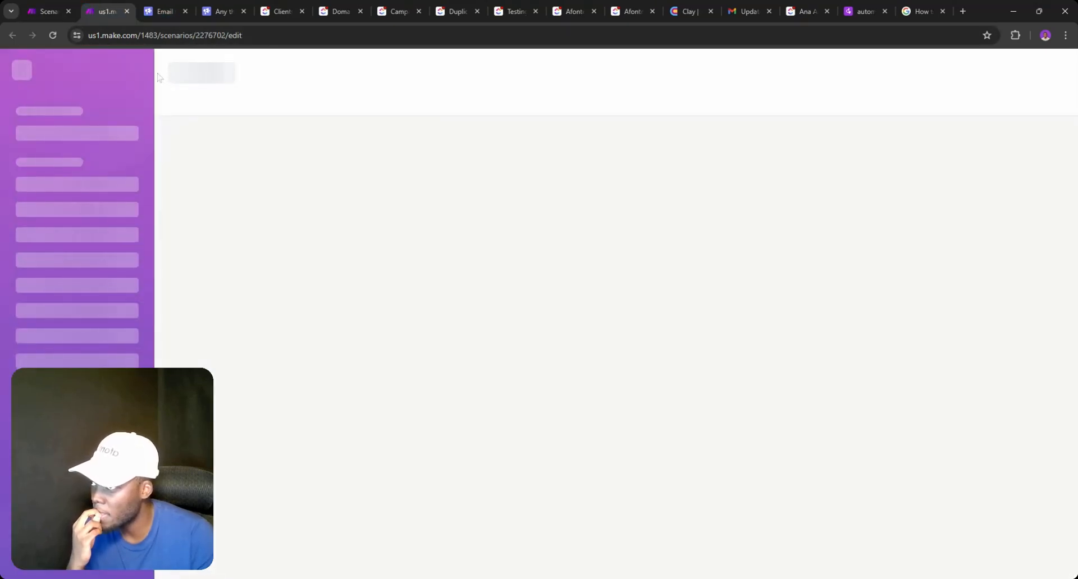
pyautogui.click(126, 11)
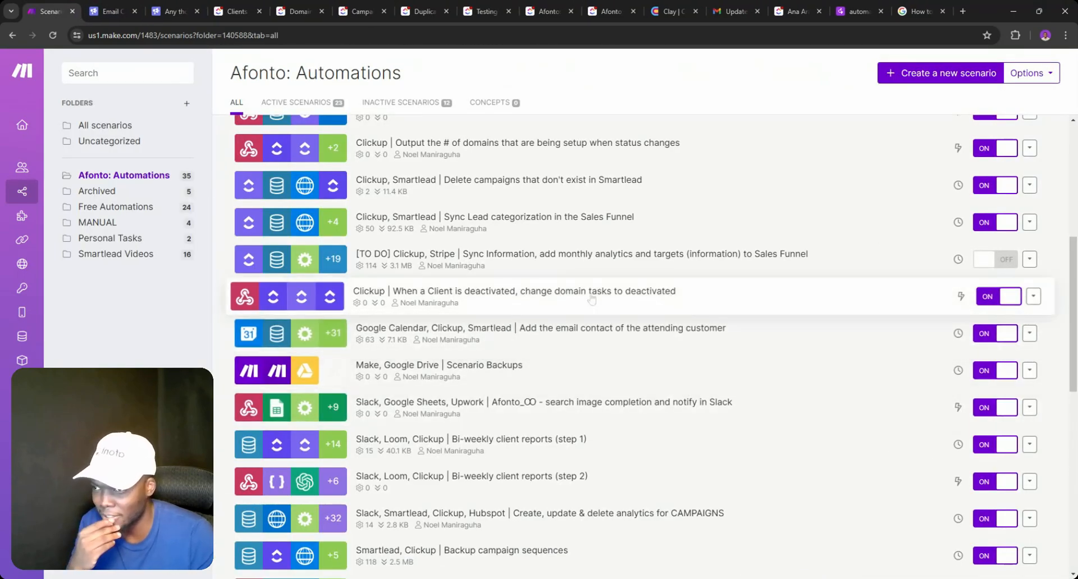
# - Review the diagram of "Google Calendar, Clickup, Smartlead | Add the email contact of the attending customer" in a separate tab, then close it
pyautogui.scroll(-1, 505, 337)
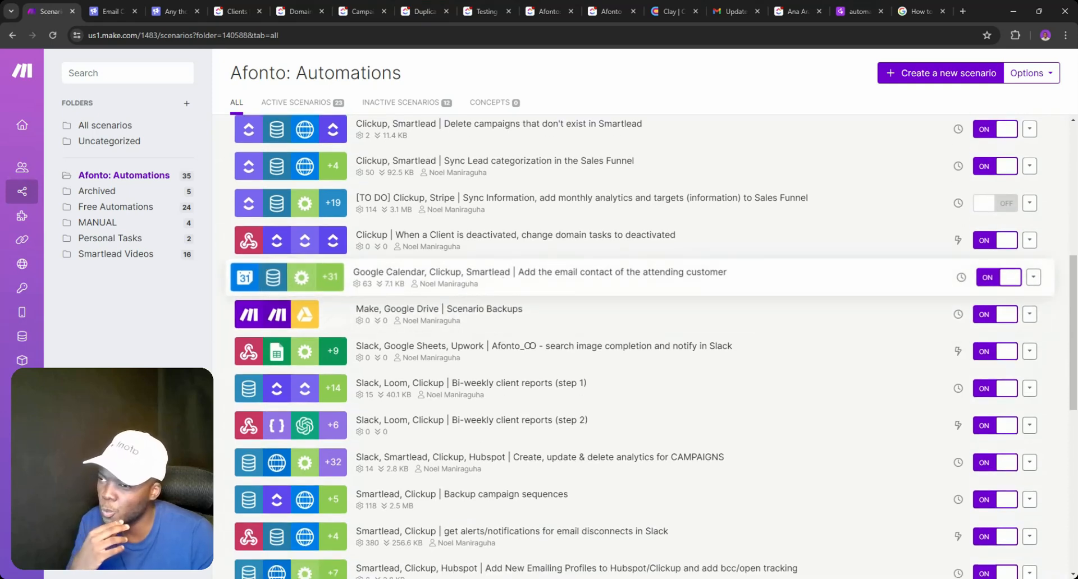
pyautogui.middleClick(505, 283)
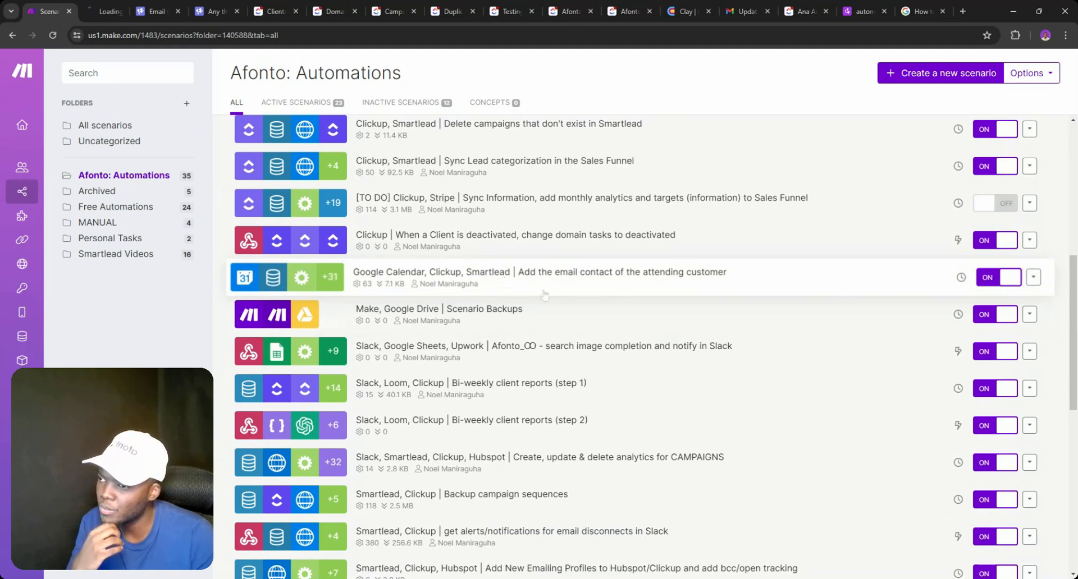
pyautogui.click(114, 6)
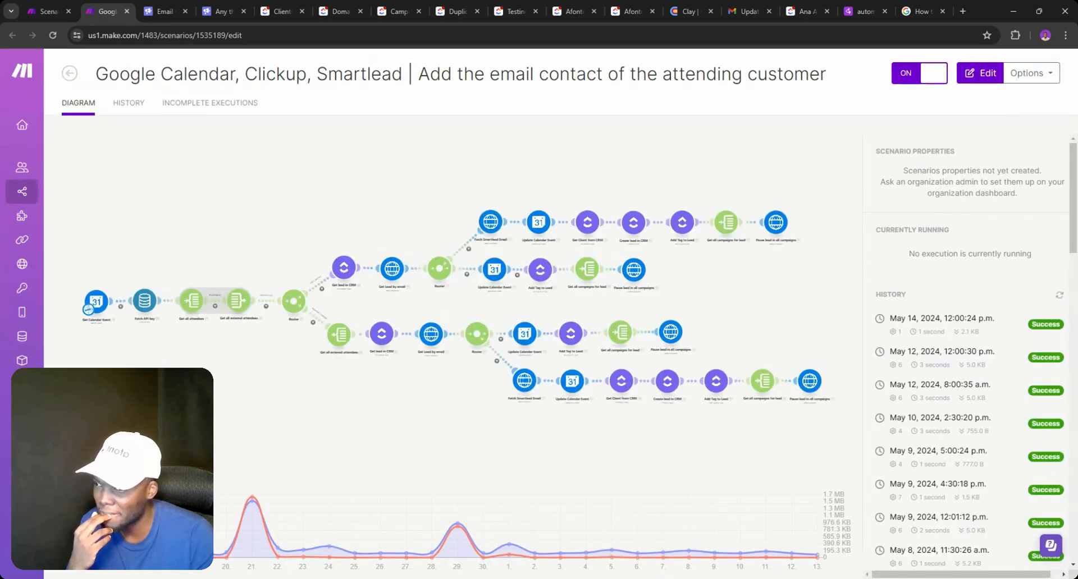
pyautogui.click(127, 11)
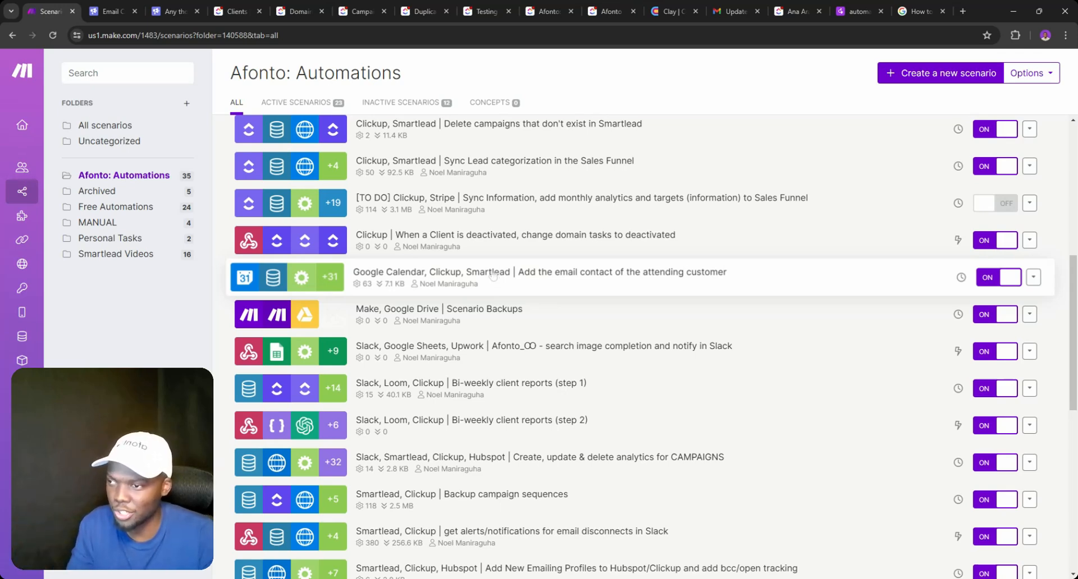
# - Review the diagram of "Slack, Google Sheets, Upwork | Afonto_OO - search image completion and notify in Slack" in a separate tab, then close it
pyautogui.scroll(-1, 484, 275)
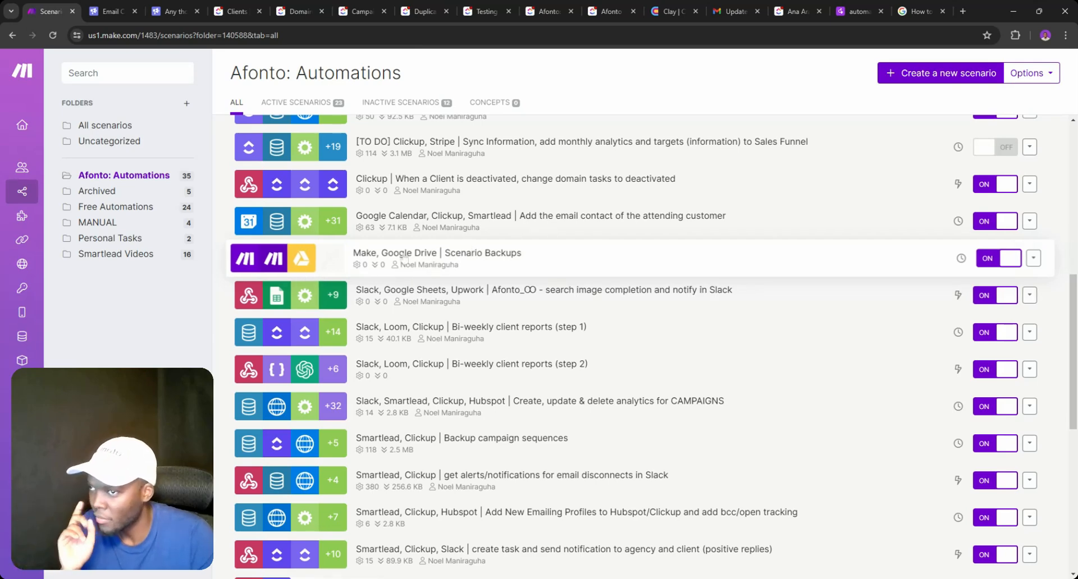
pyautogui.scroll(-2, 402, 257)
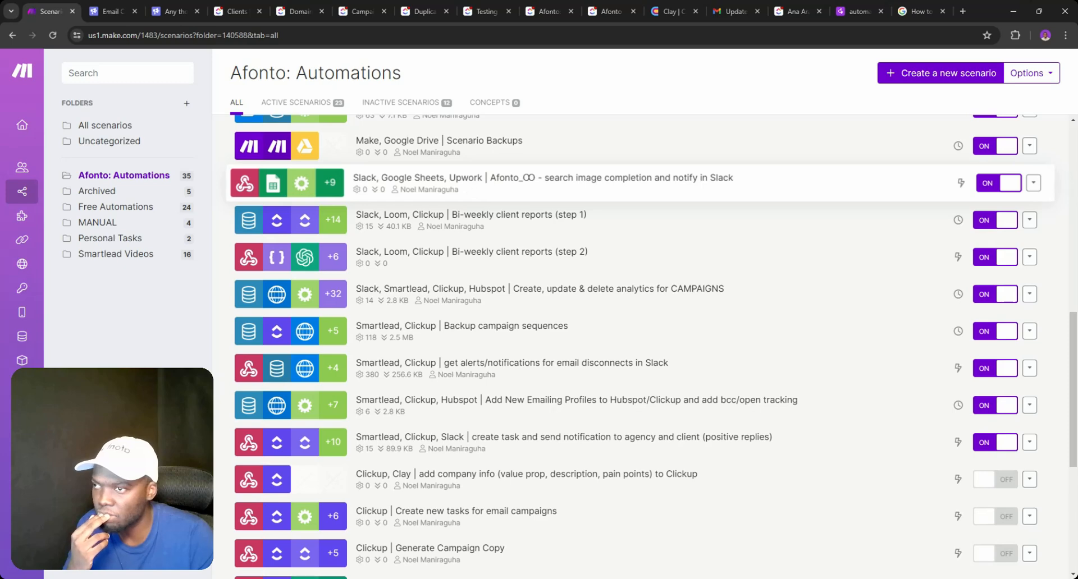
pyautogui.middleClick(439, 190)
pyautogui.click(108, 12)
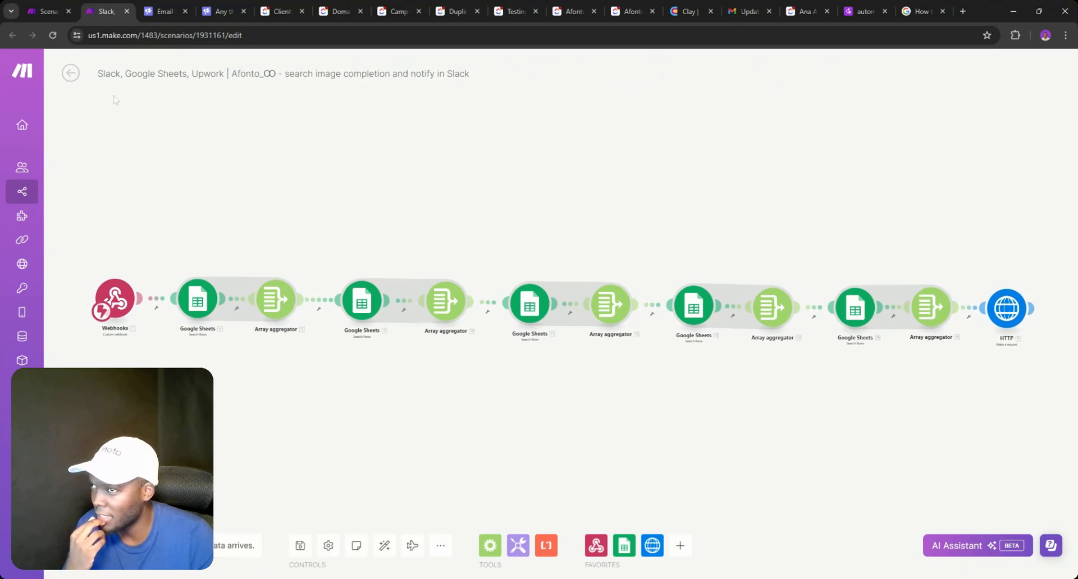
pyautogui.click(127, 11)
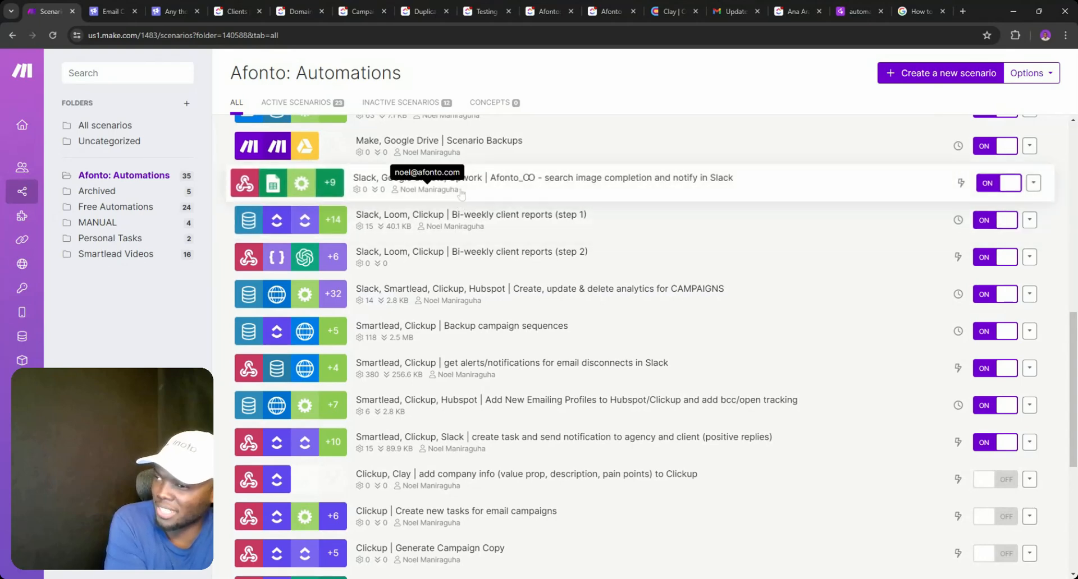
# - Open "Slack, Loom, Clickup | Bi-weekly client reports (step 1)" in a separate tab and examine the List all clients module's list and status settings
pyautogui.scroll(-1, 458, 191)
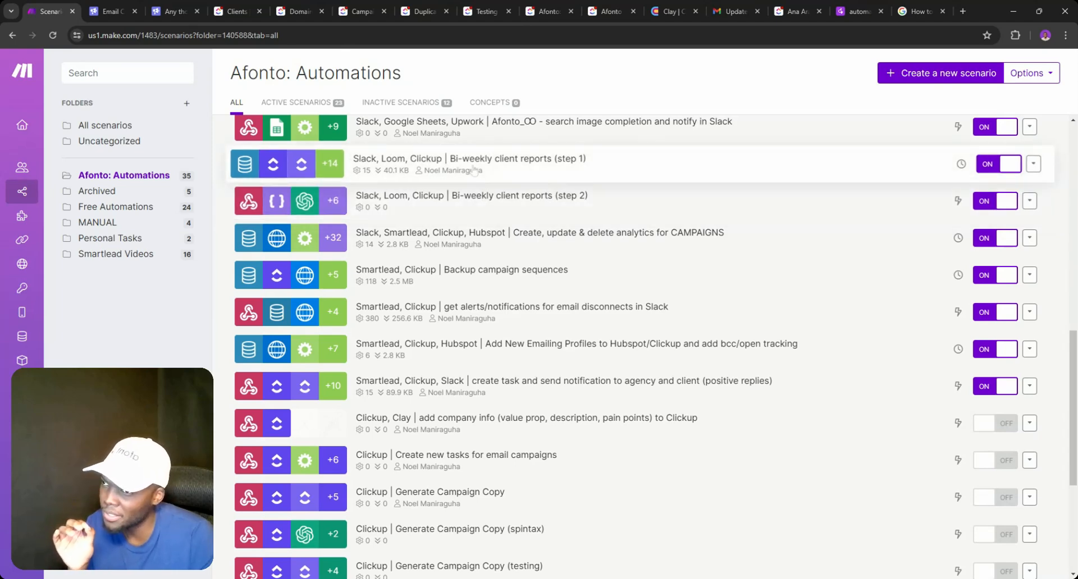
pyautogui.click(442, 165)
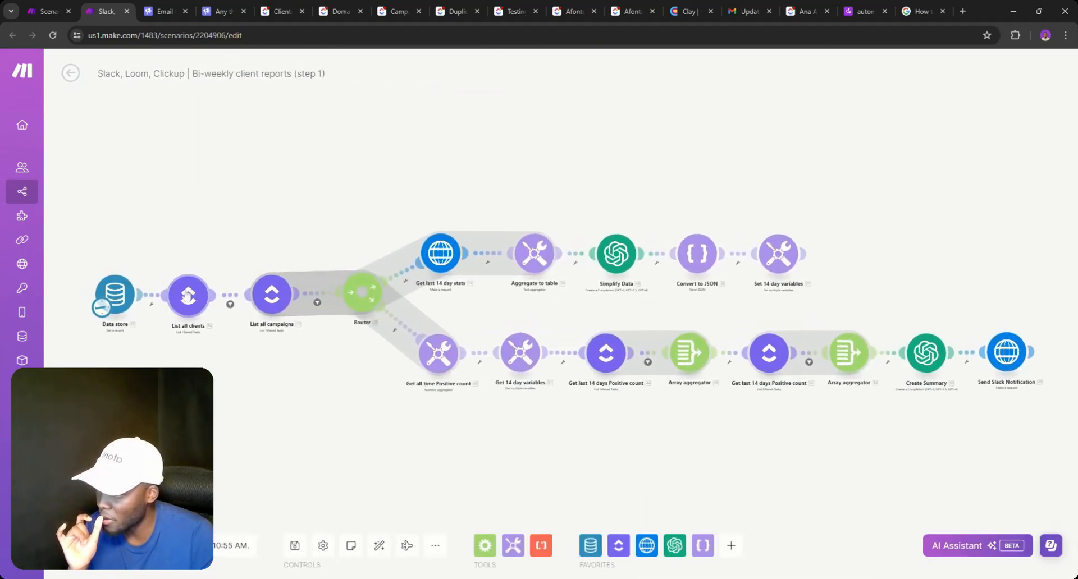
pyautogui.click(188, 295)
pyautogui.scroll(-5, 315, 315)
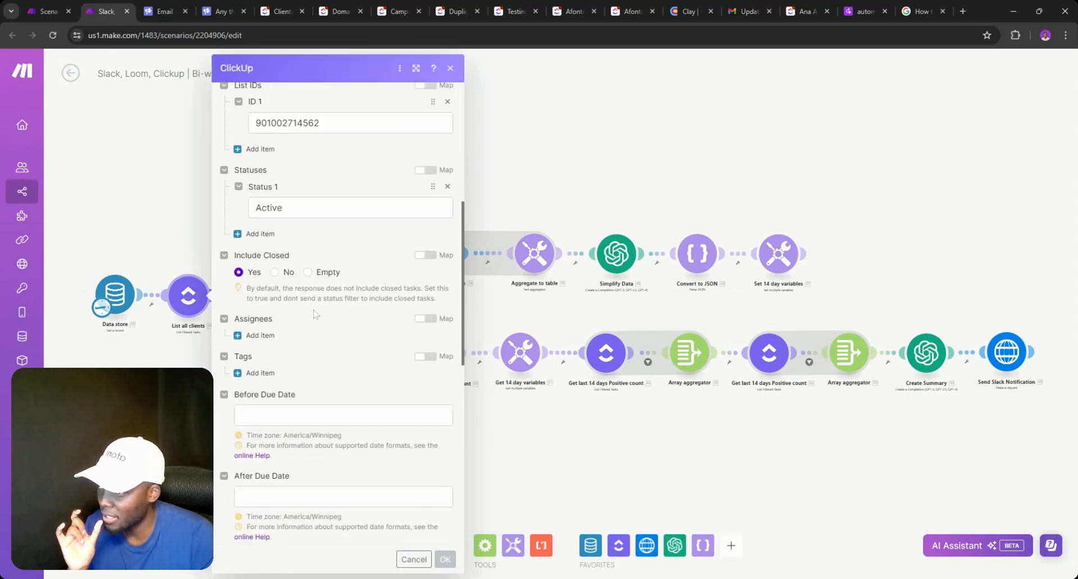
pyautogui.scroll(-3, 315, 314)
pyautogui.scroll(3, 239, 194)
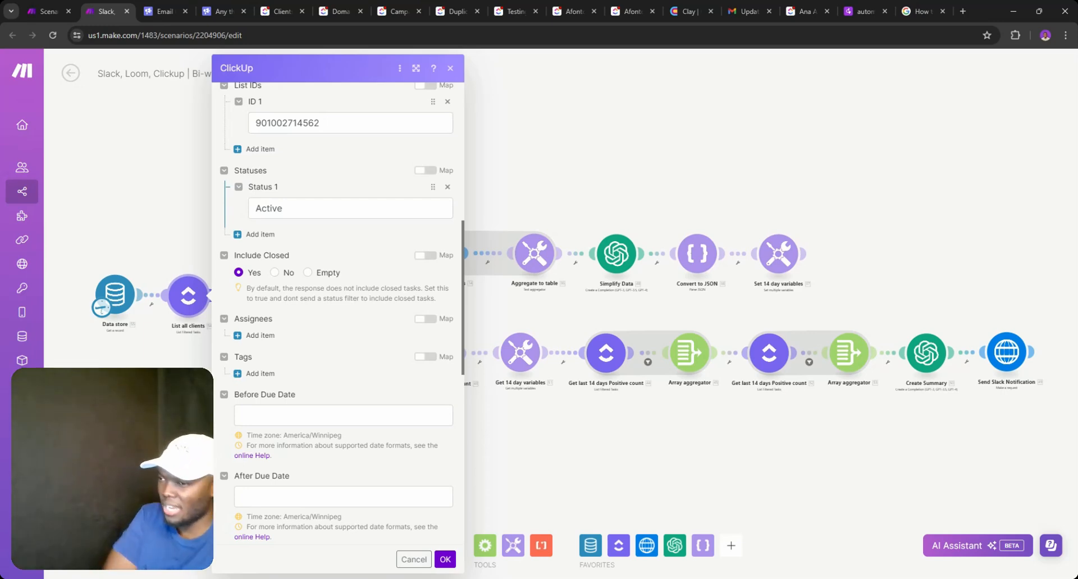
# - Check the tag, date and custom field options of the List all clients module, then close its settings without changes
pyautogui.click(267, 379)
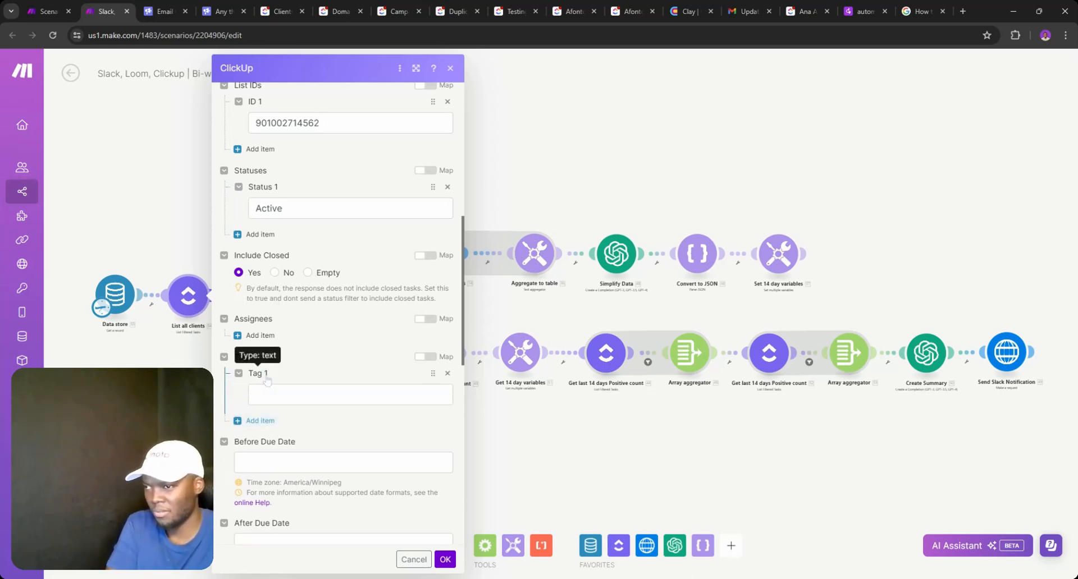
pyautogui.click(448, 375)
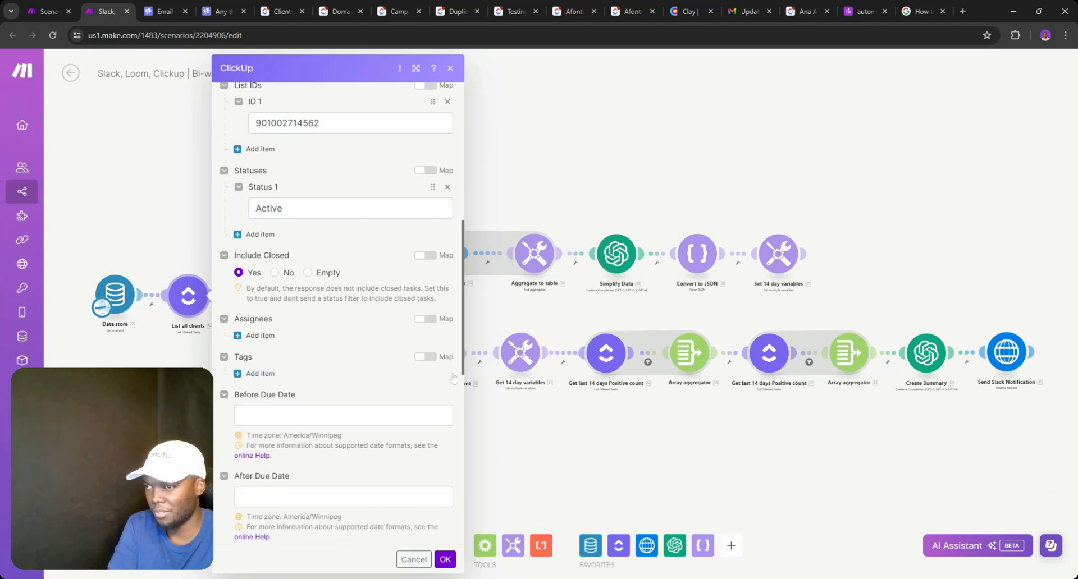
pyautogui.scroll(-2, 344, 326)
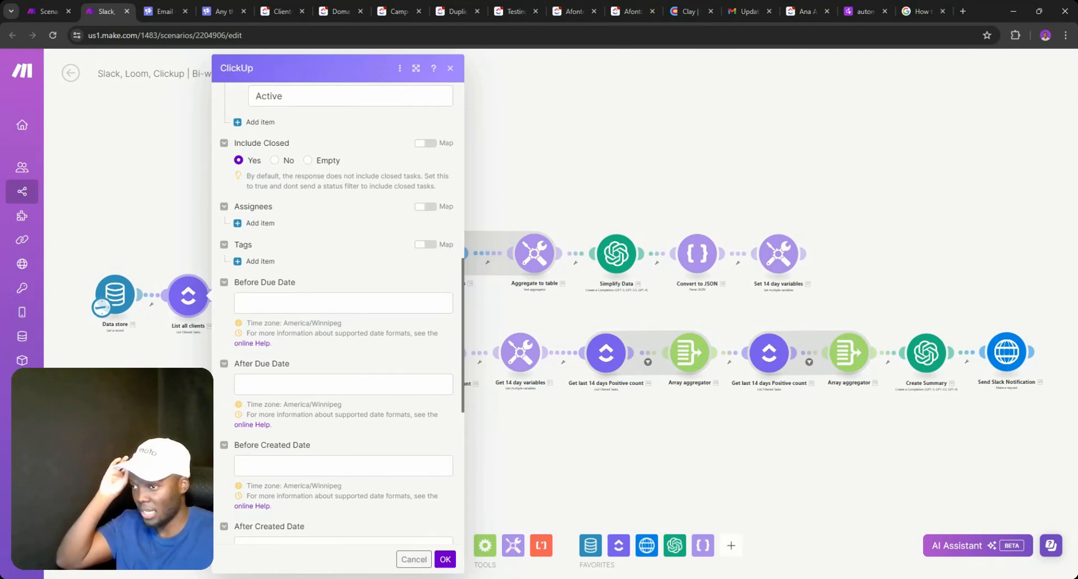
pyautogui.scroll(-4, 338, 320)
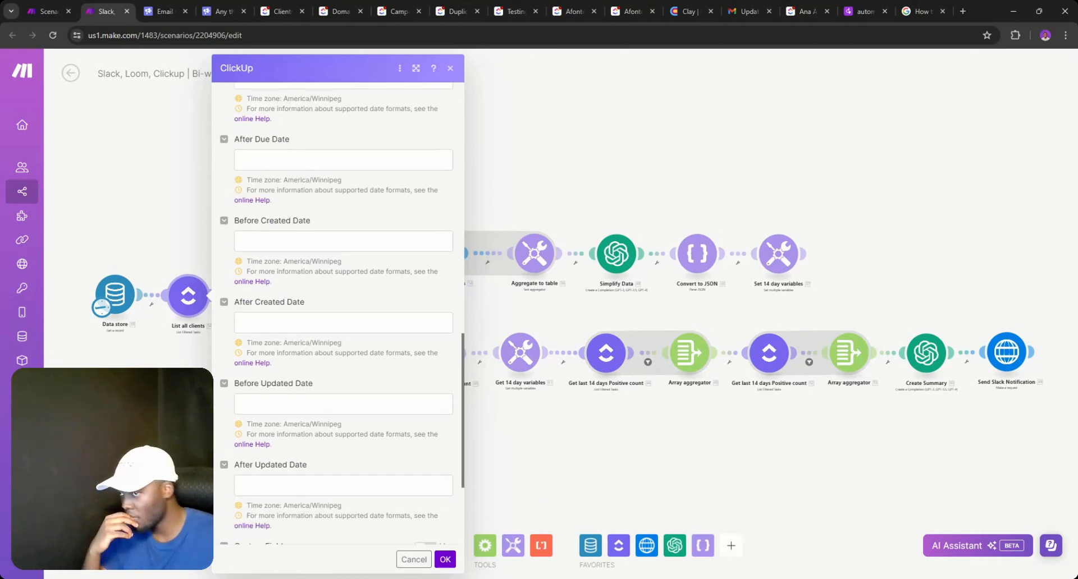
pyautogui.scroll(-3, 338, 320)
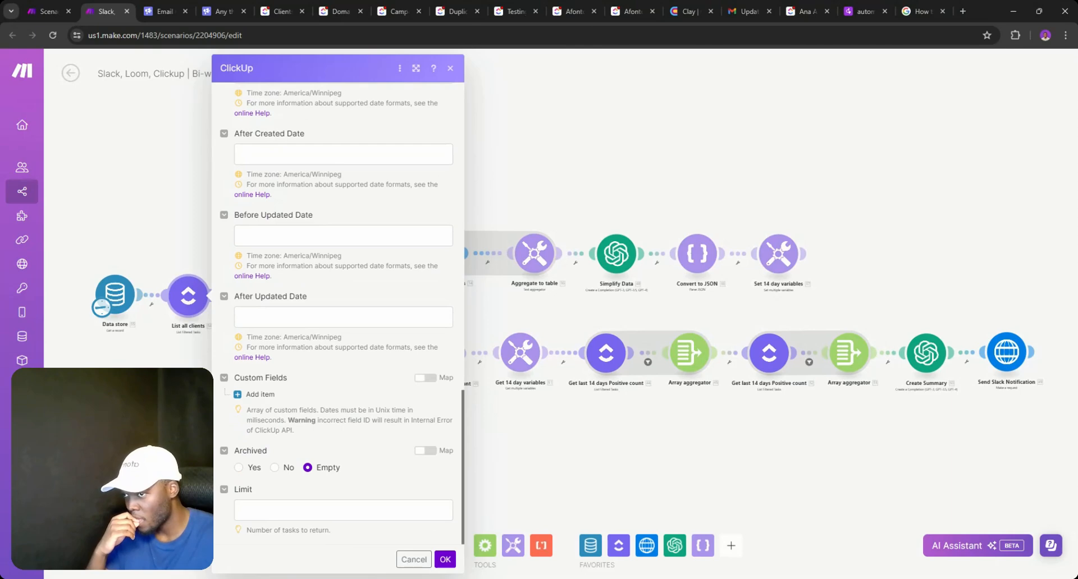
pyautogui.scroll(15, 305, 273)
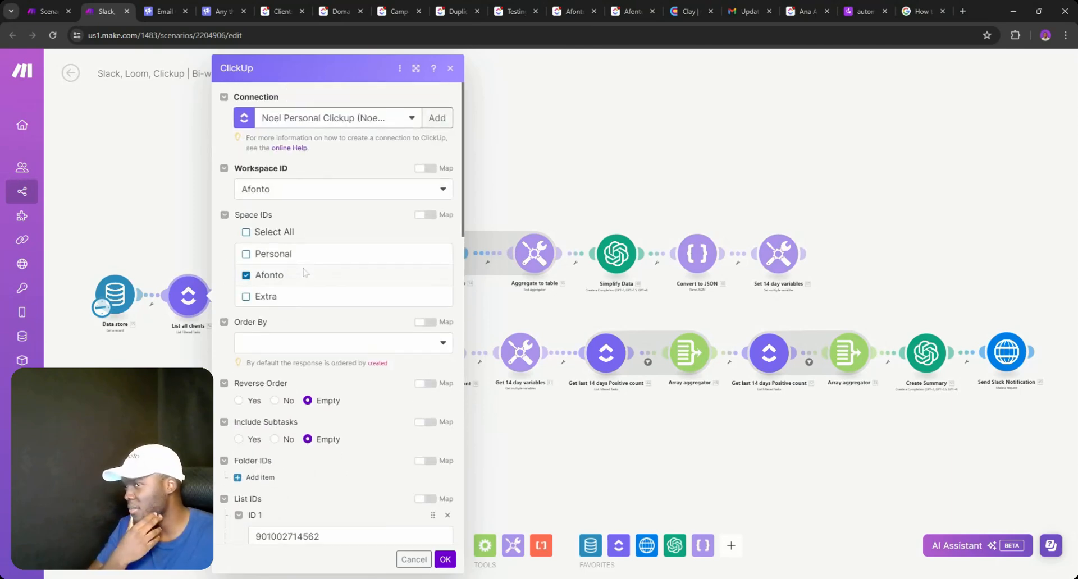
pyautogui.click(451, 68)
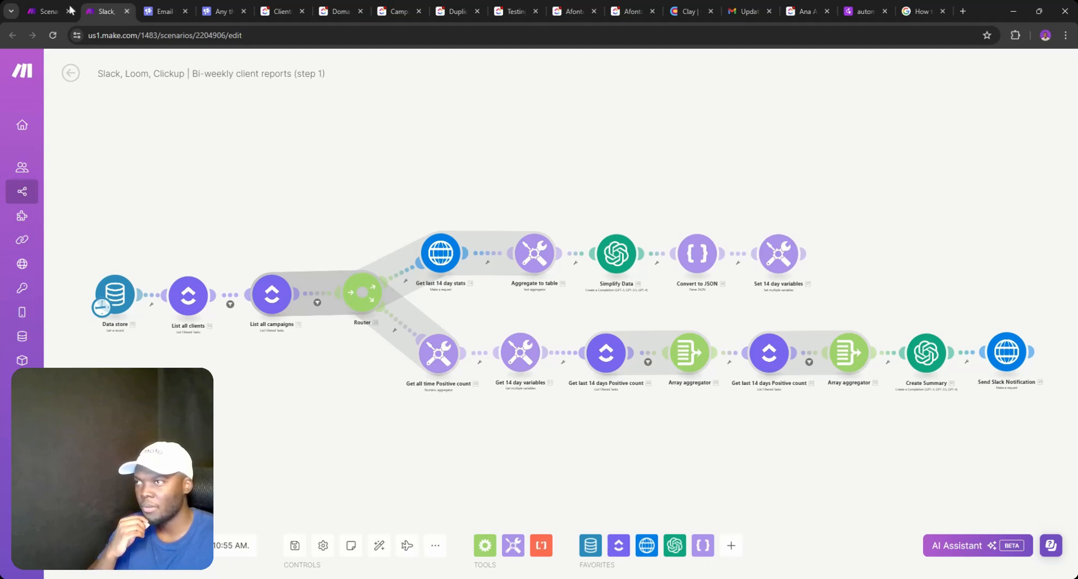
pyautogui.click(49, 11)
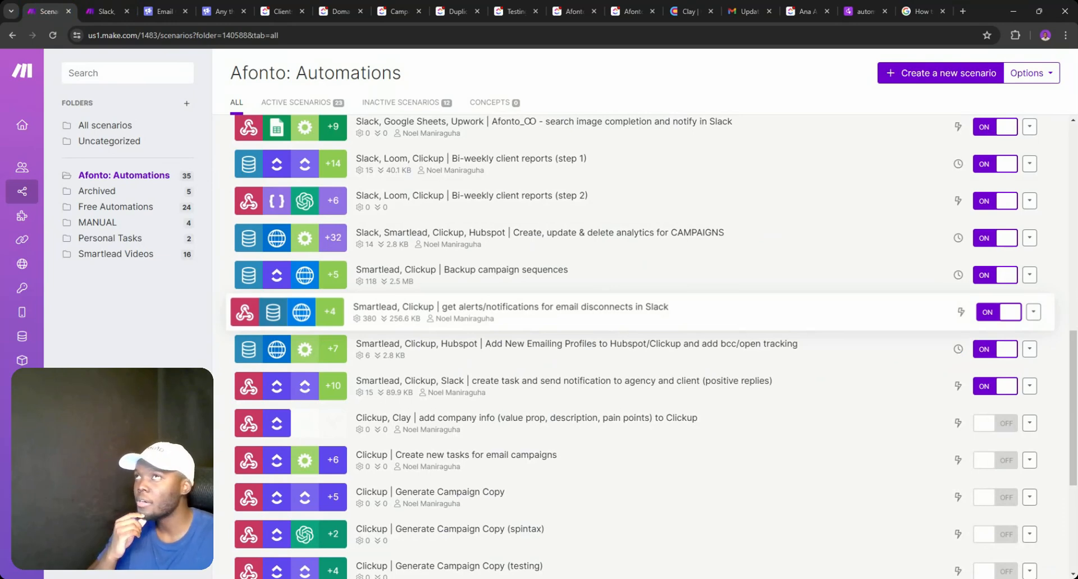
pyautogui.click(99, 12)
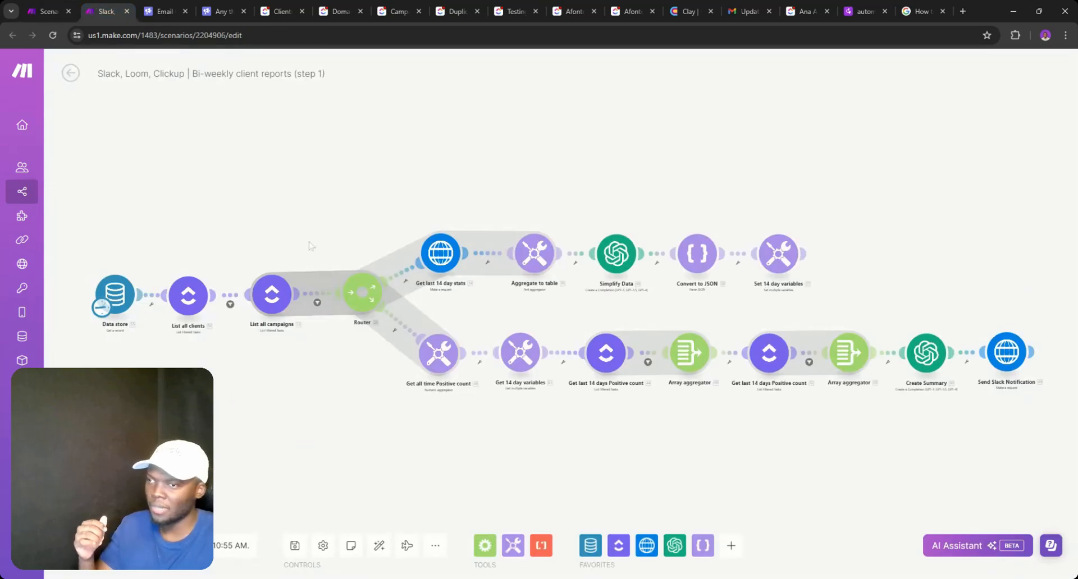
pyautogui.click(188, 296)
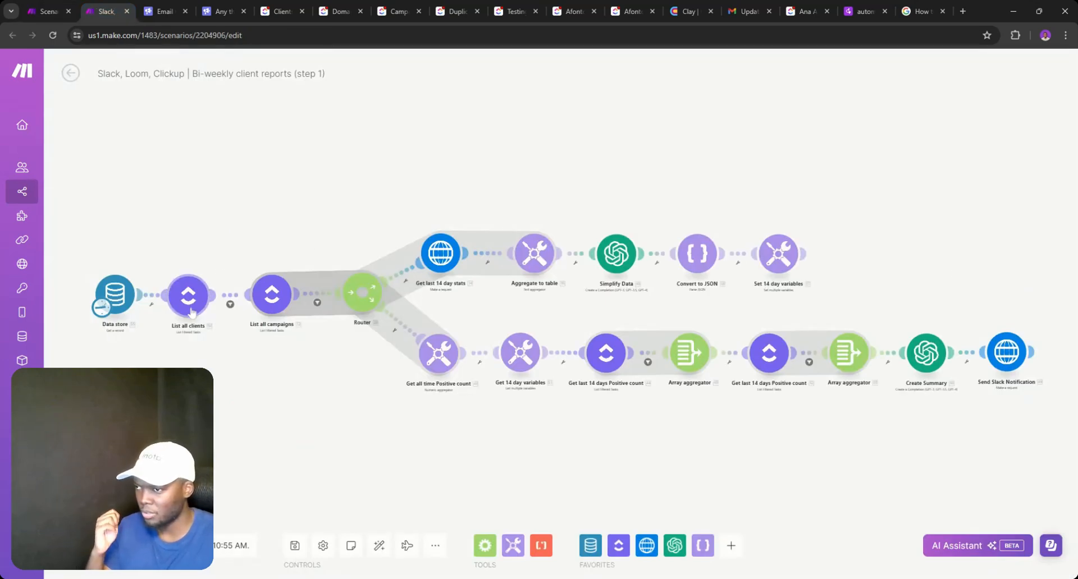
pyautogui.doubleClick(177, 376)
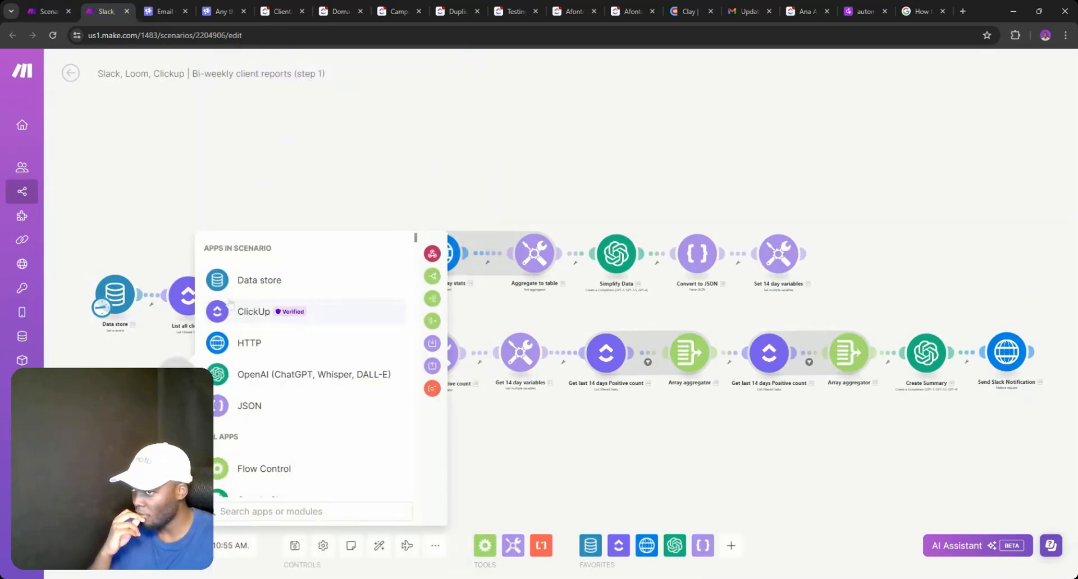
pyautogui.click(175, 352)
pyautogui.rightClick(176, 376)
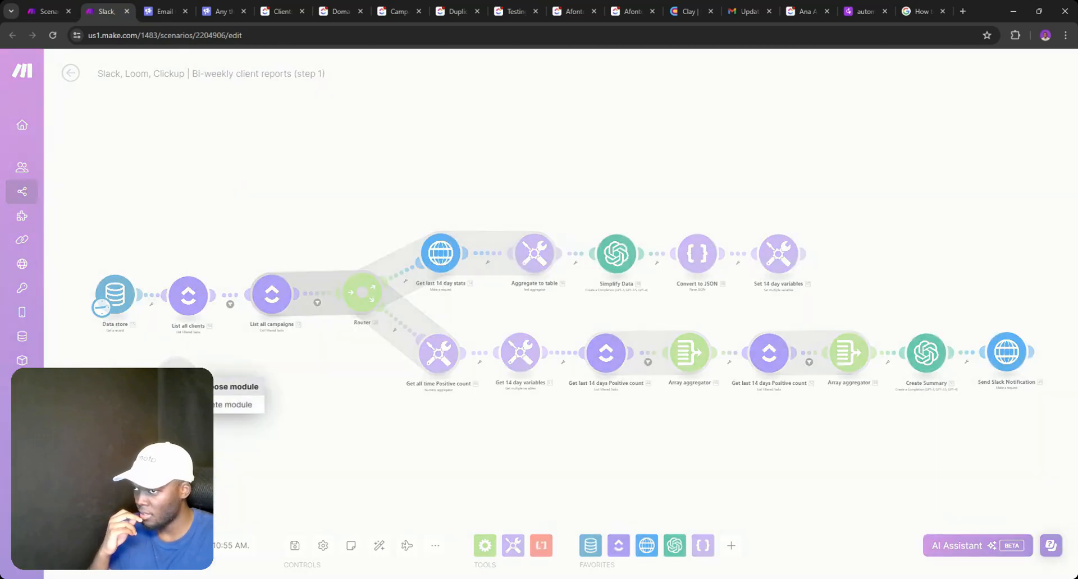
pyautogui.click(219, 414)
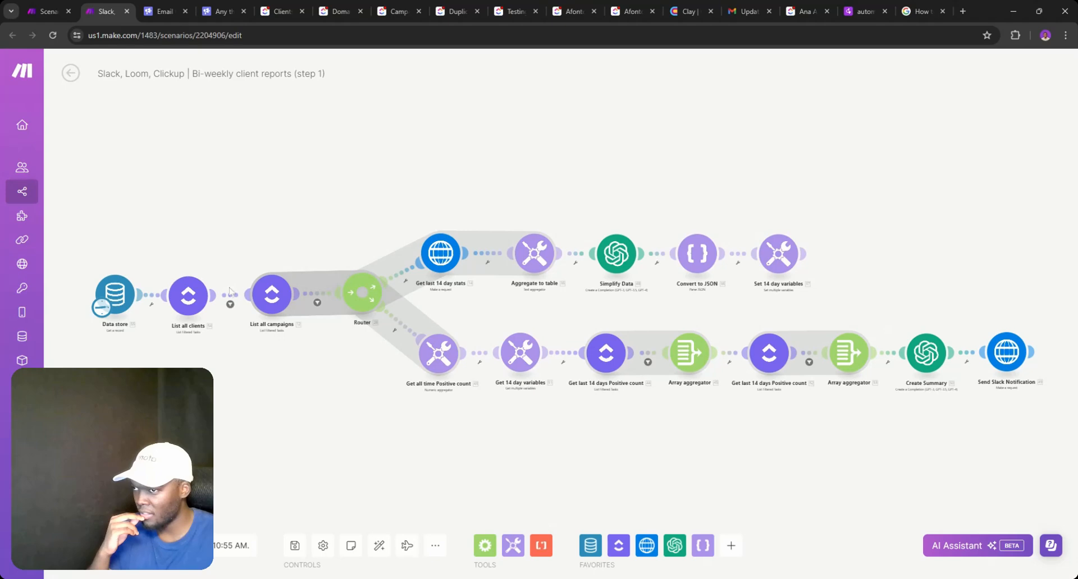
# - Add an AND rule on the clients' Date Created to the filter between List all clients and List all campaigns
pyautogui.click(230, 304)
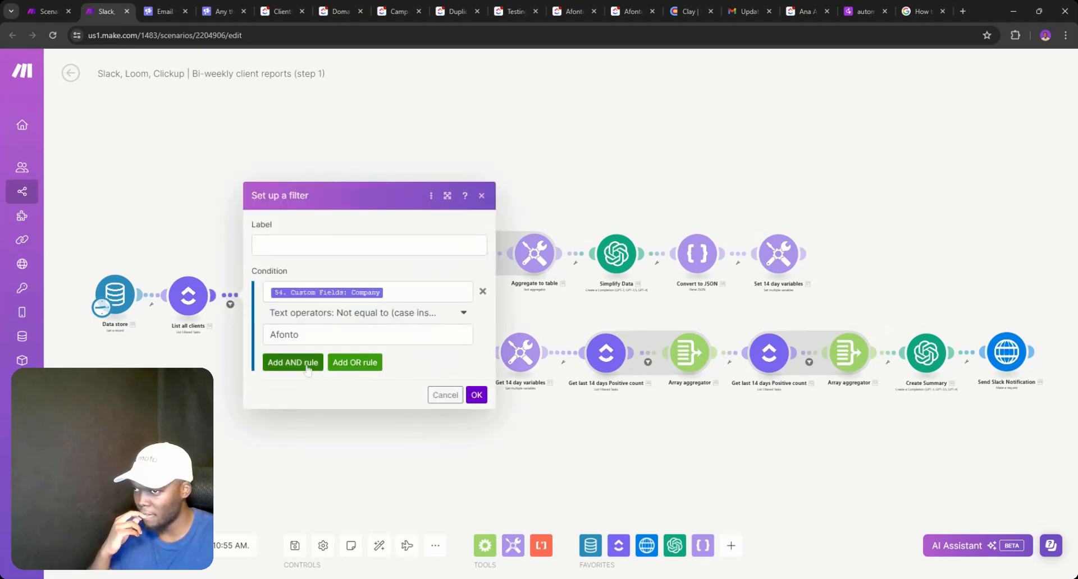
pyautogui.click(308, 364)
pyautogui.click(388, 338)
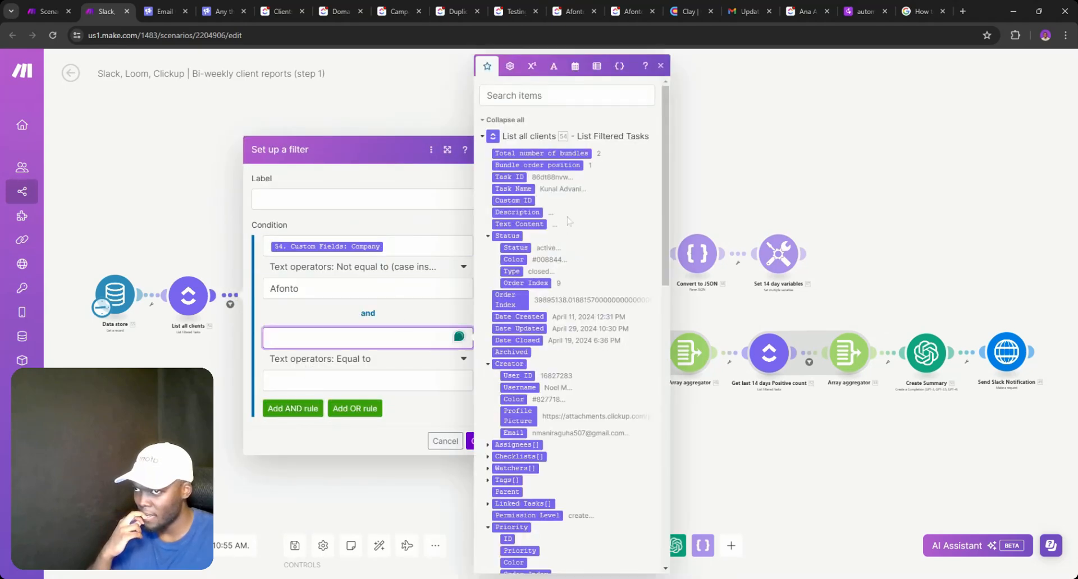
pyautogui.click(539, 95)
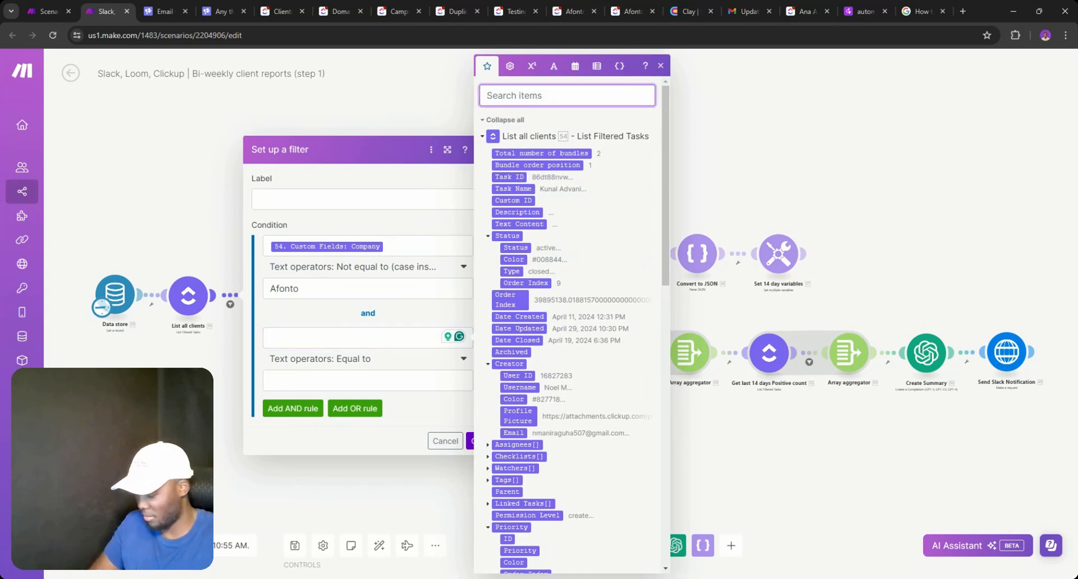
pyautogui.write('Create')
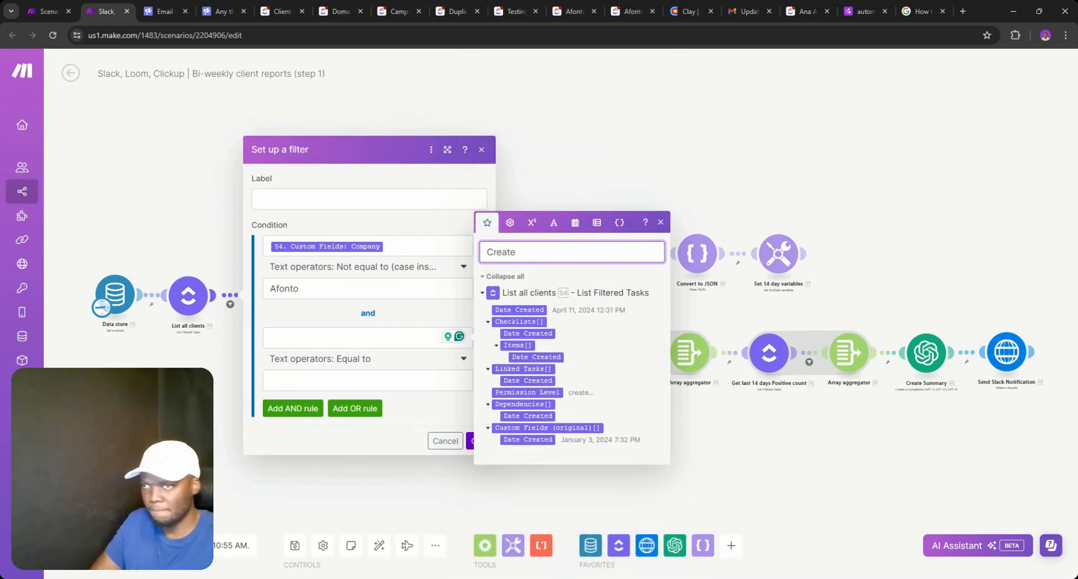
pyautogui.click(523, 313)
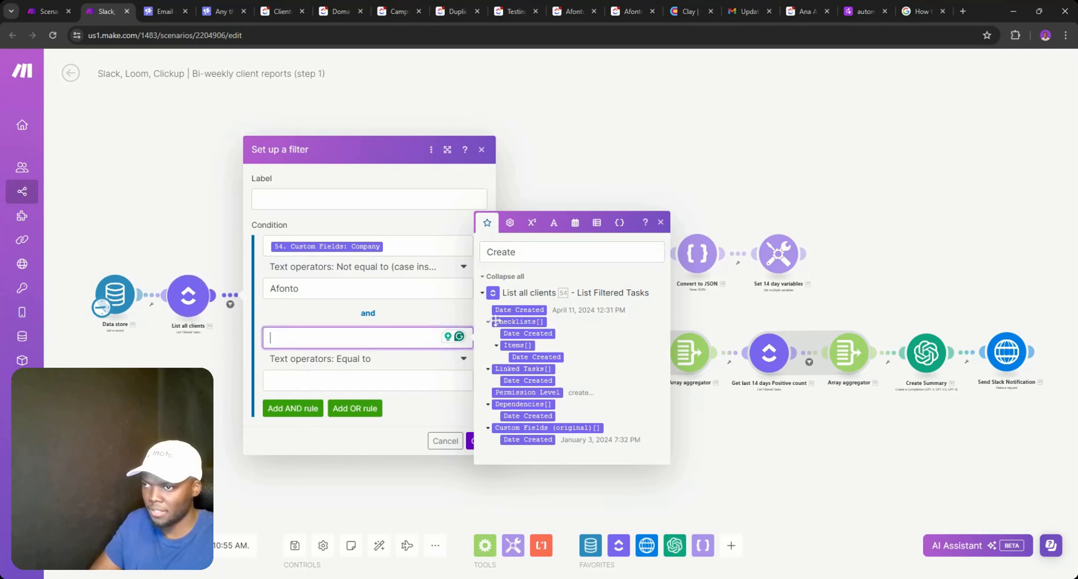
# - Set the Date Created rule's comparison to the datetime operator Earlier than
pyautogui.click(363, 361)
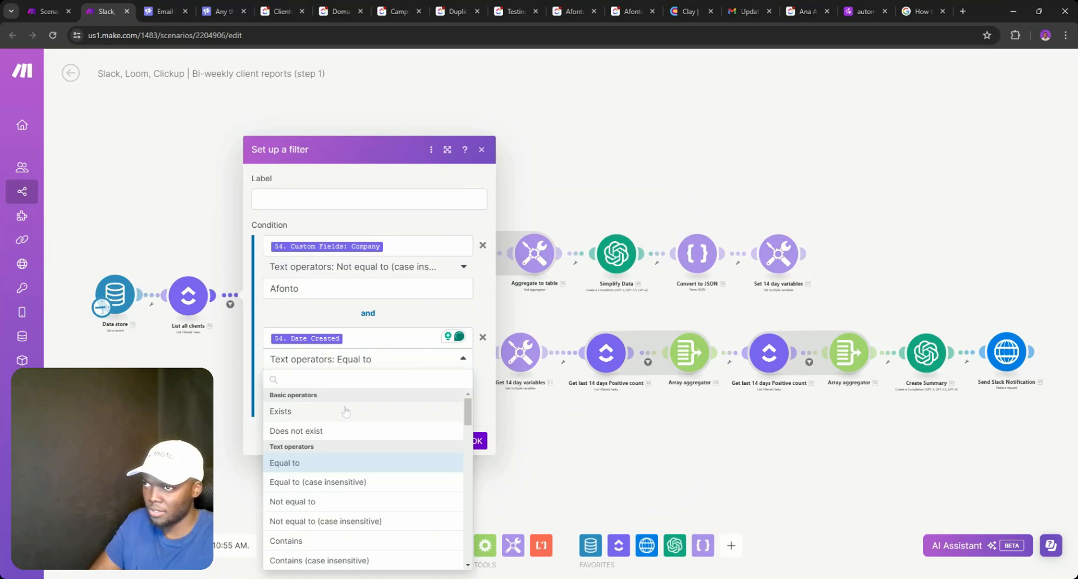
pyautogui.write('grea')
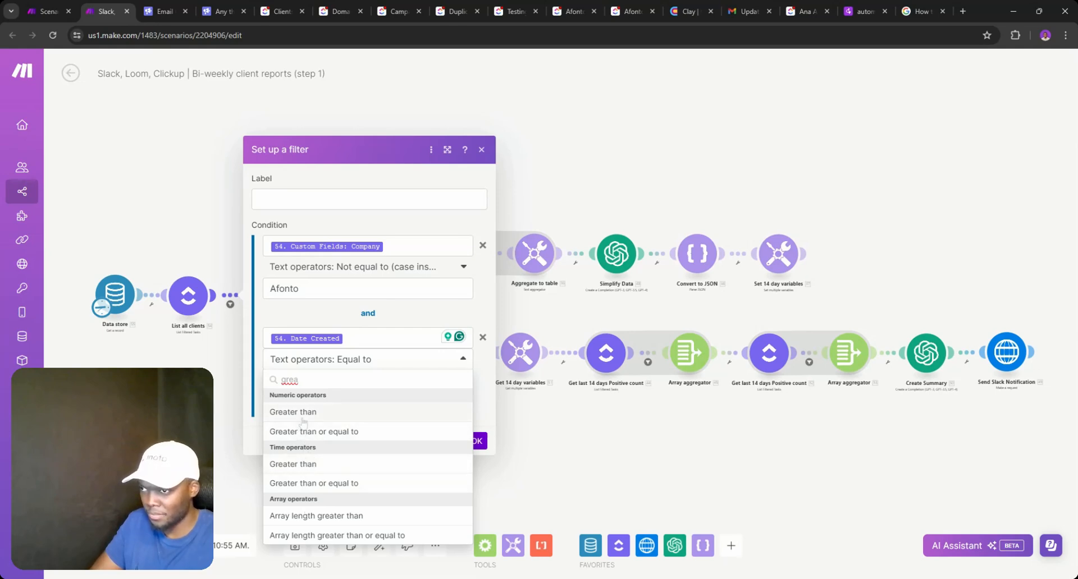
pyautogui.press('BackSpace')
pyautogui.press('BackSpace')
pyautogui.press('BackSpace')
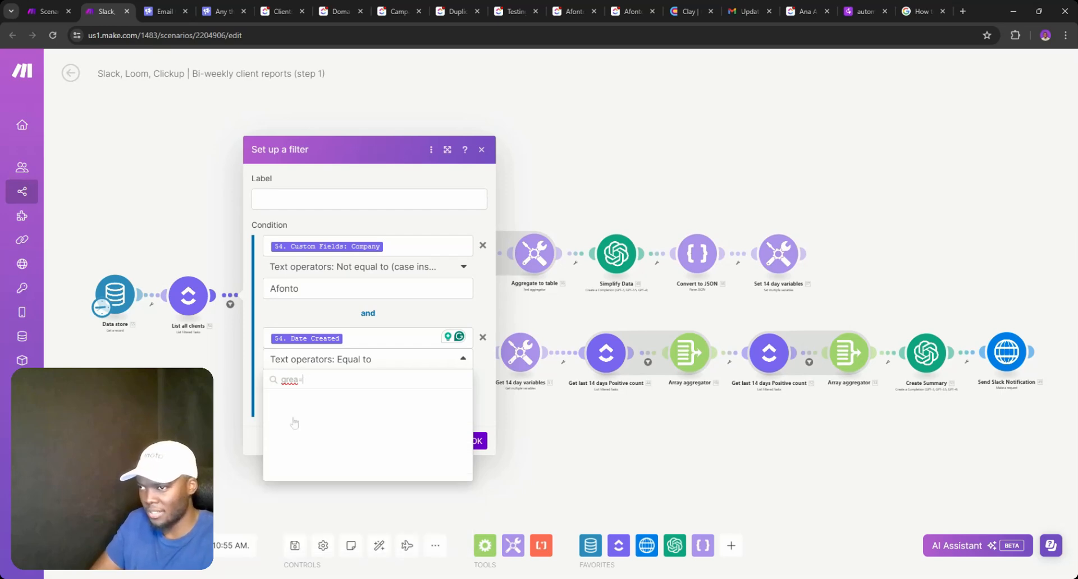
pyautogui.press('BackSpace')
pyautogui.scroll(-10, 304, 434)
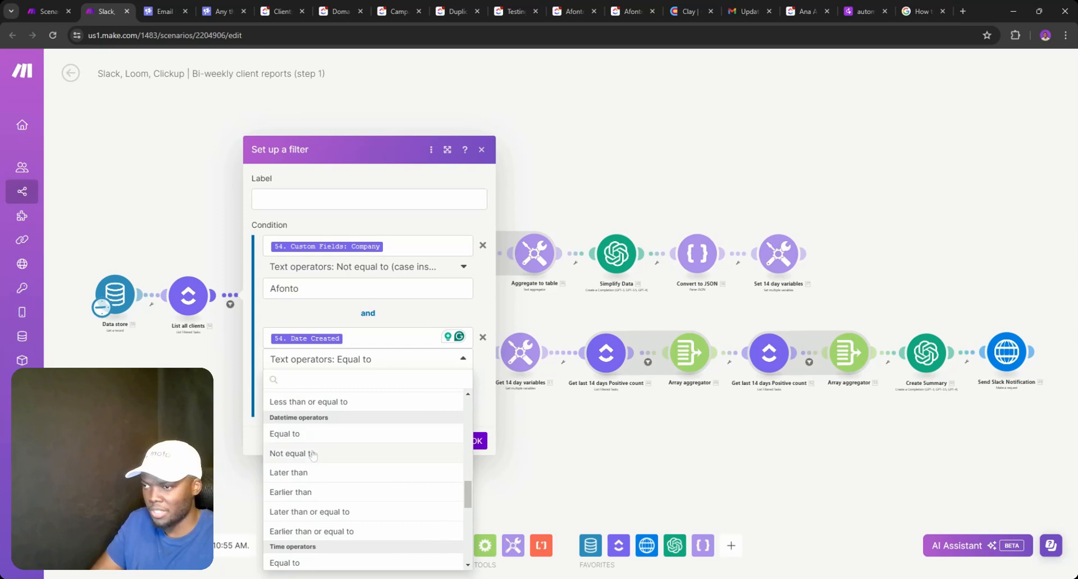
pyautogui.click(298, 492)
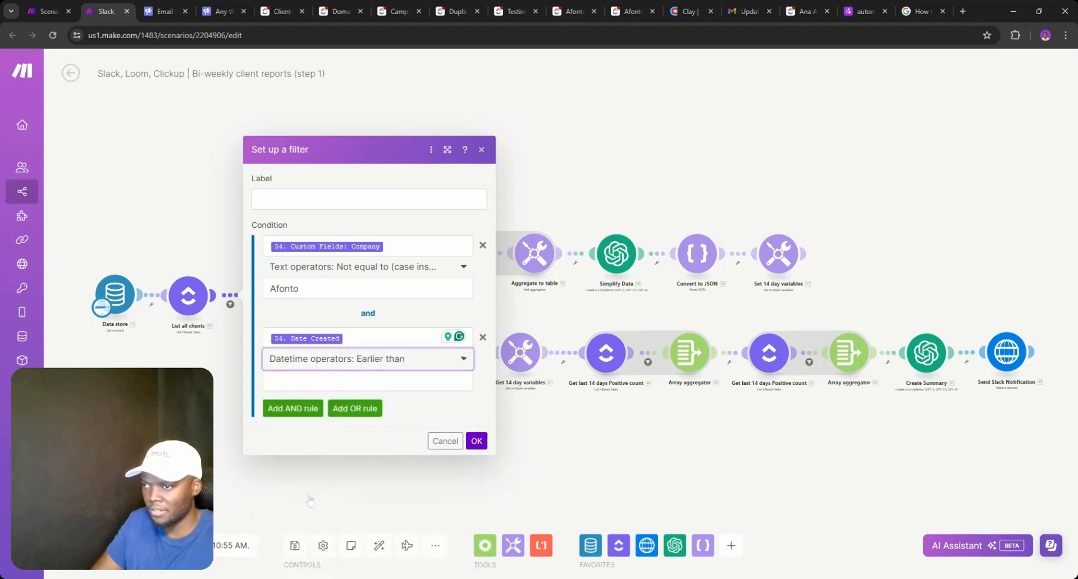
# - Insert the addDays function with now as its date argument as the comparison value of the Date Created rule
pyautogui.click(308, 379)
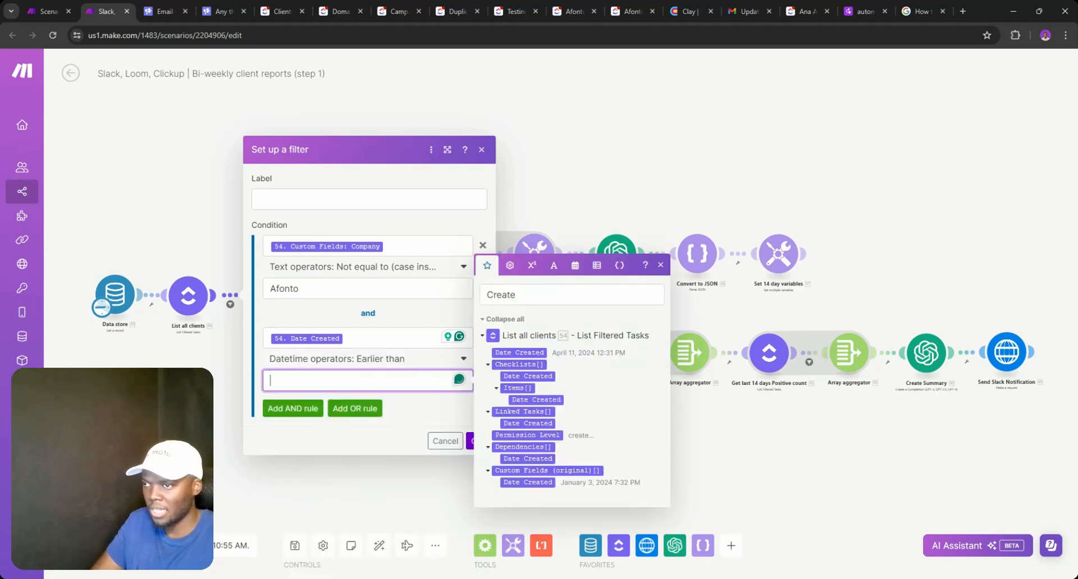
pyautogui.click(554, 265)
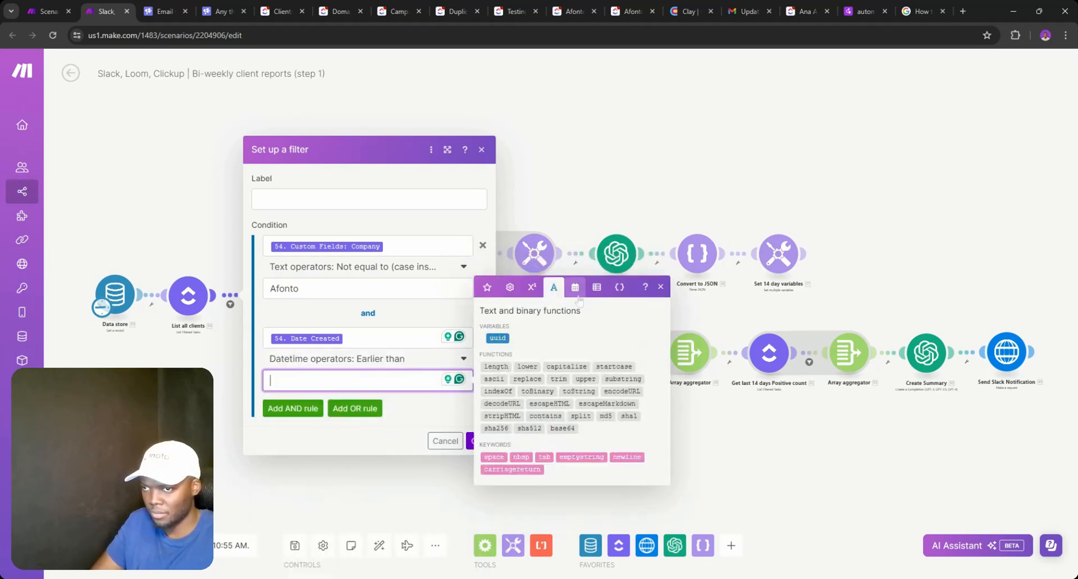
pyautogui.click(576, 290)
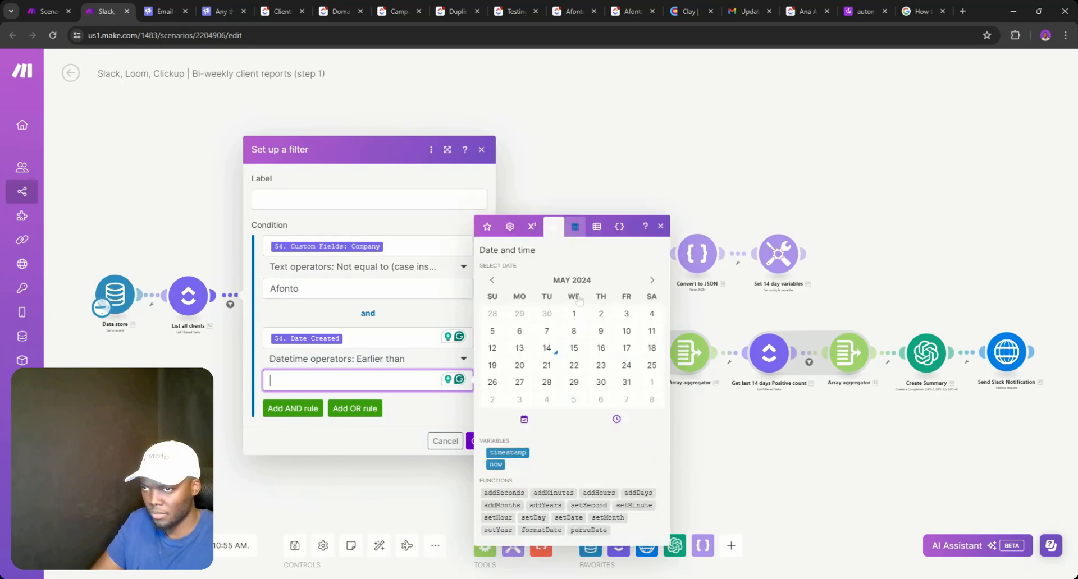
pyautogui.click(639, 492)
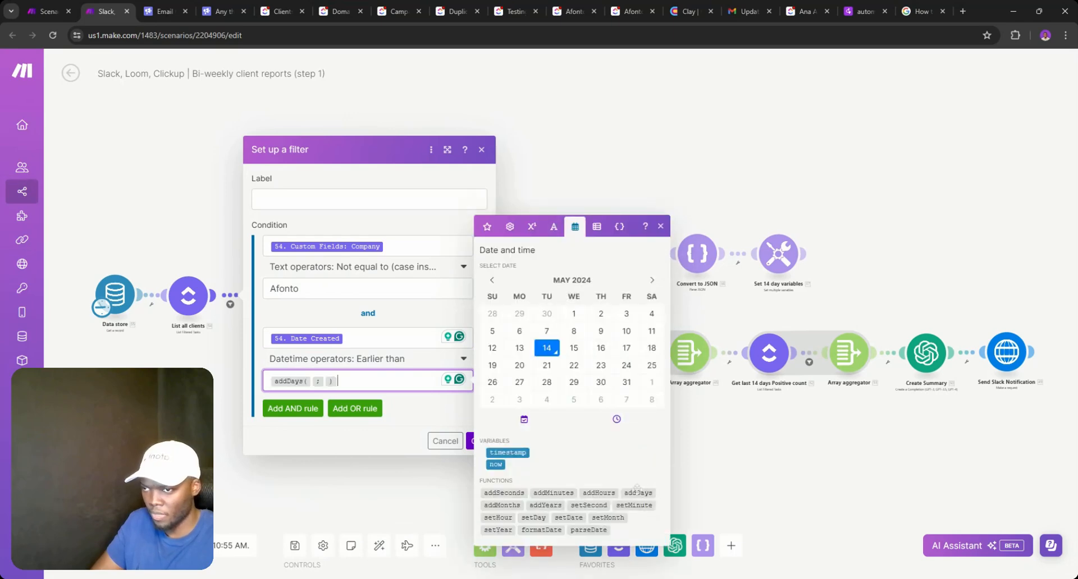
pyautogui.click(312, 381)
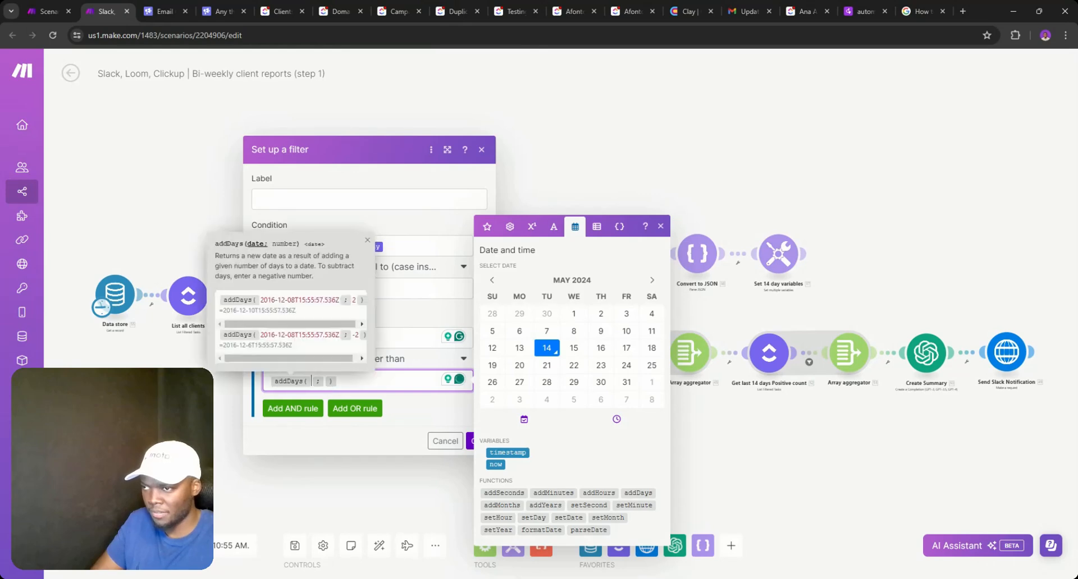
pyautogui.click(496, 464)
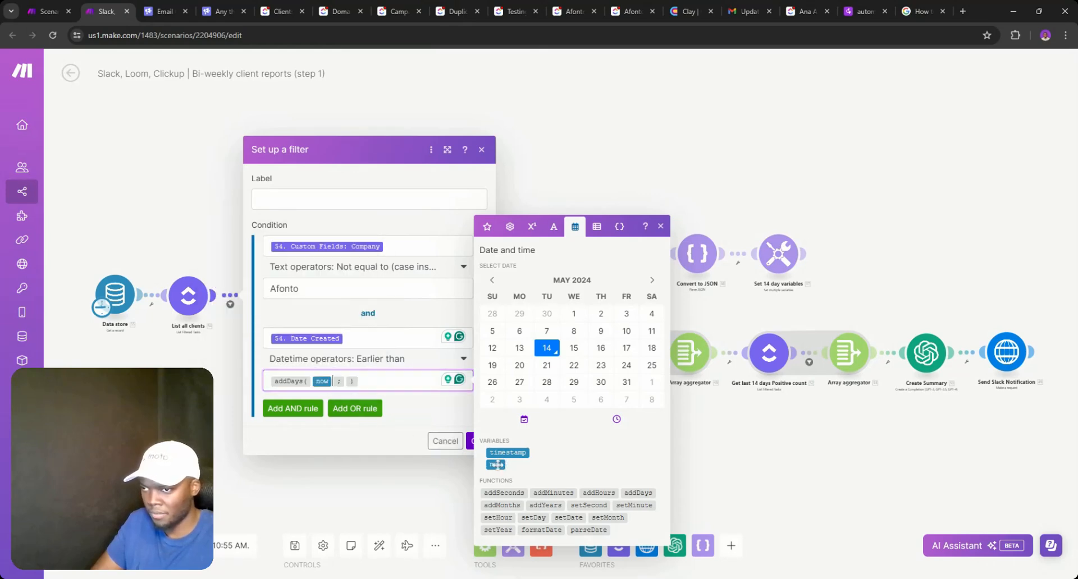
# - Set the addDays number argument to 18, apply the filter, and save and close the scenario
pyautogui.click(348, 387)
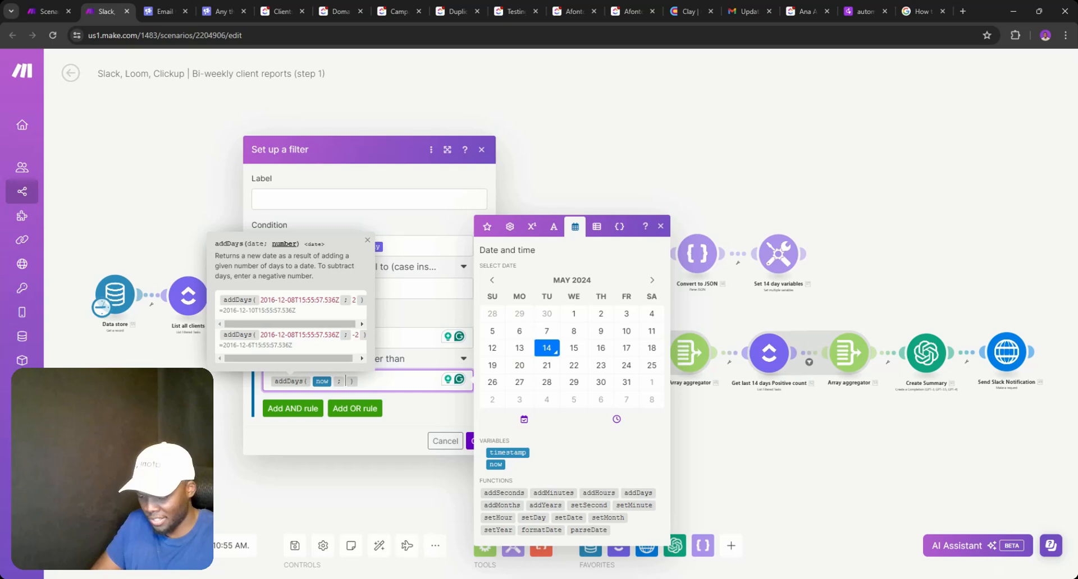
pyautogui.write('18')
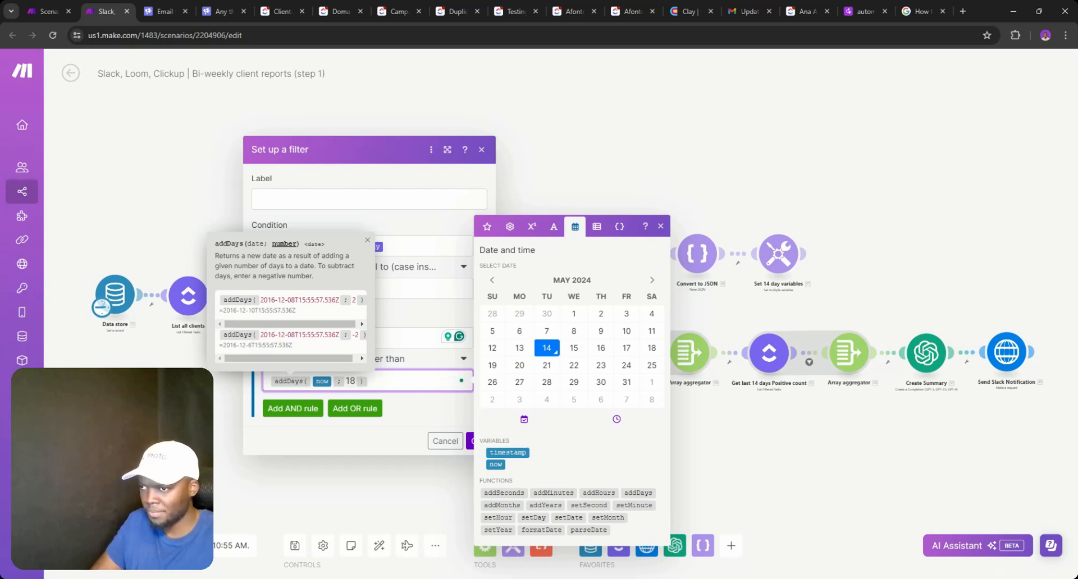
pyautogui.click(470, 441)
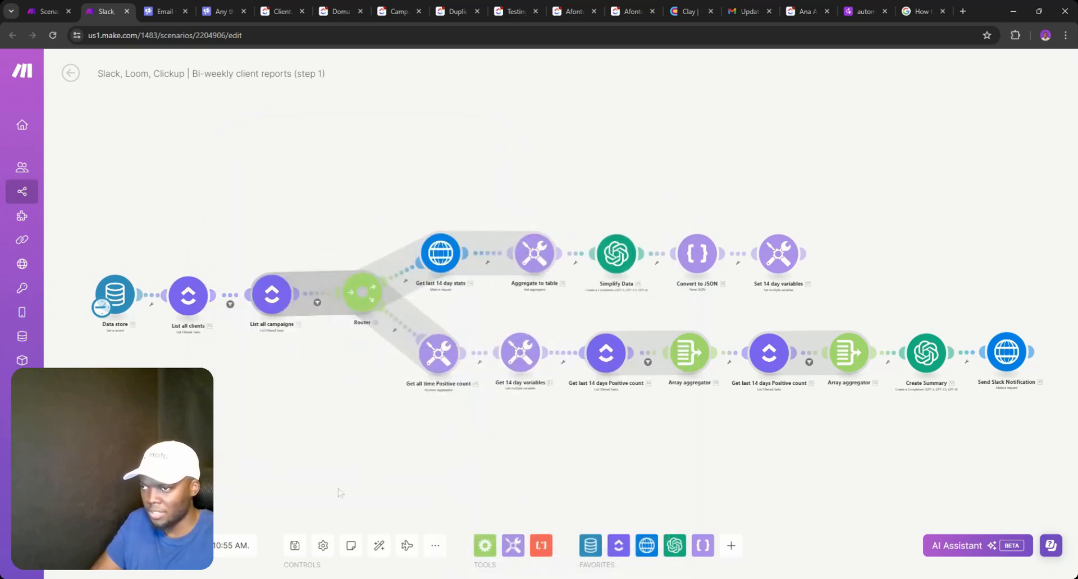
pyautogui.click(296, 544)
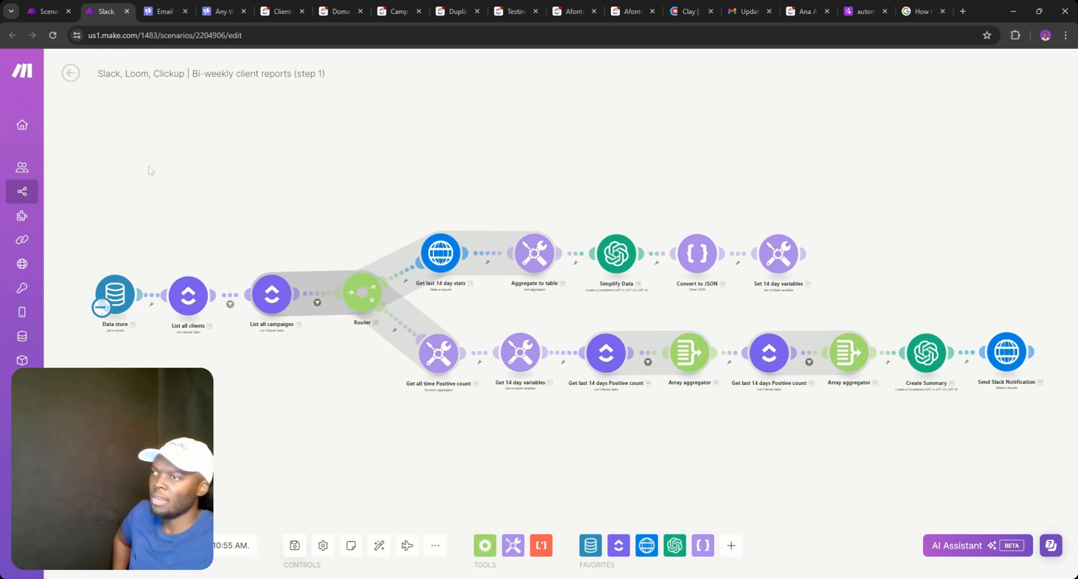
pyautogui.click(127, 11)
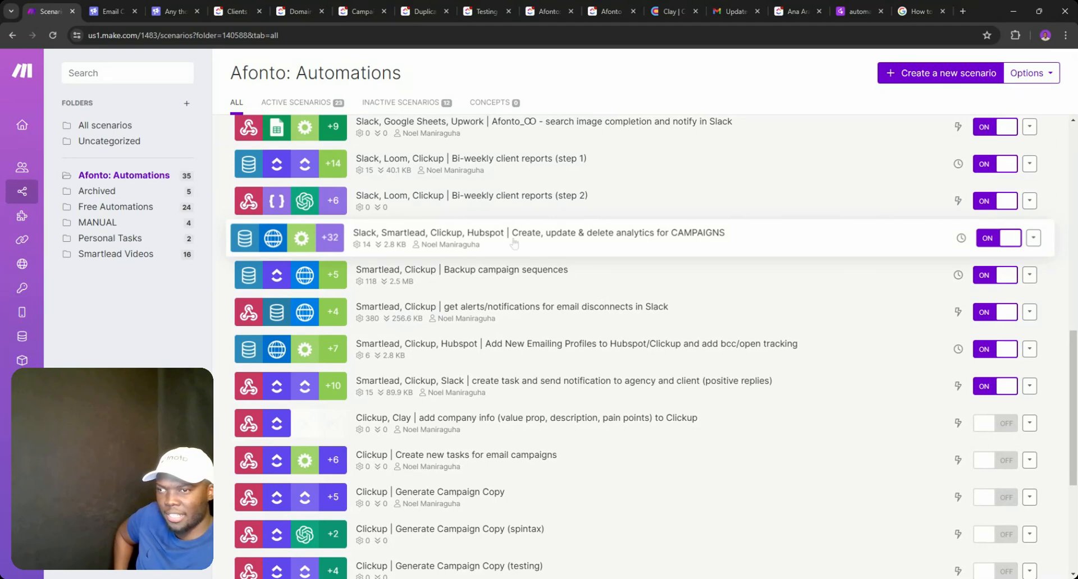
# - Open "Create, update & delete analytics for CAMPAIGNS" in a separate tab and view the Campaigns list in ClickUp
pyautogui.middleClick(535, 250)
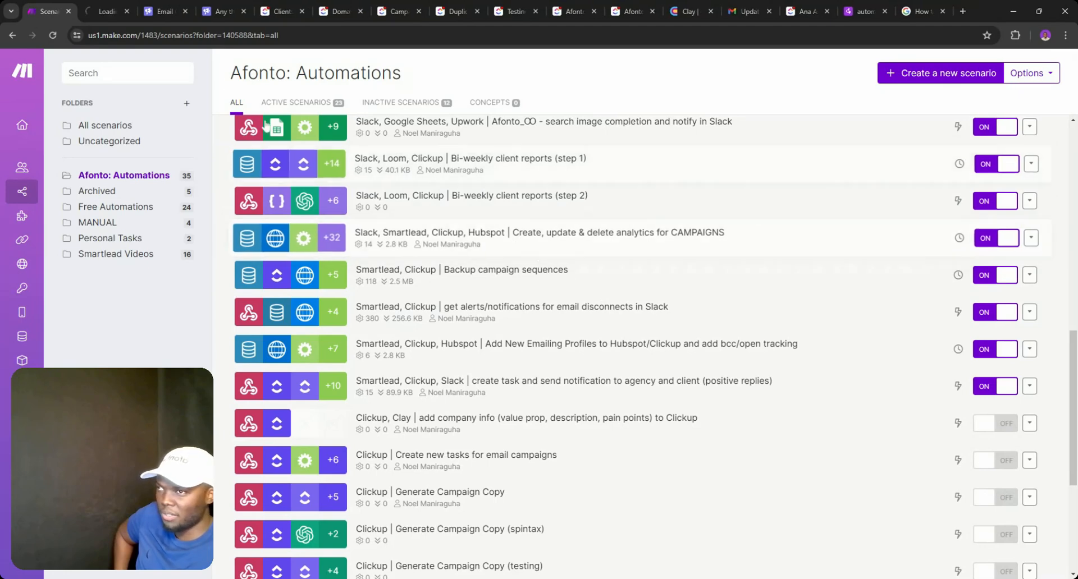
pyautogui.click(87, 4)
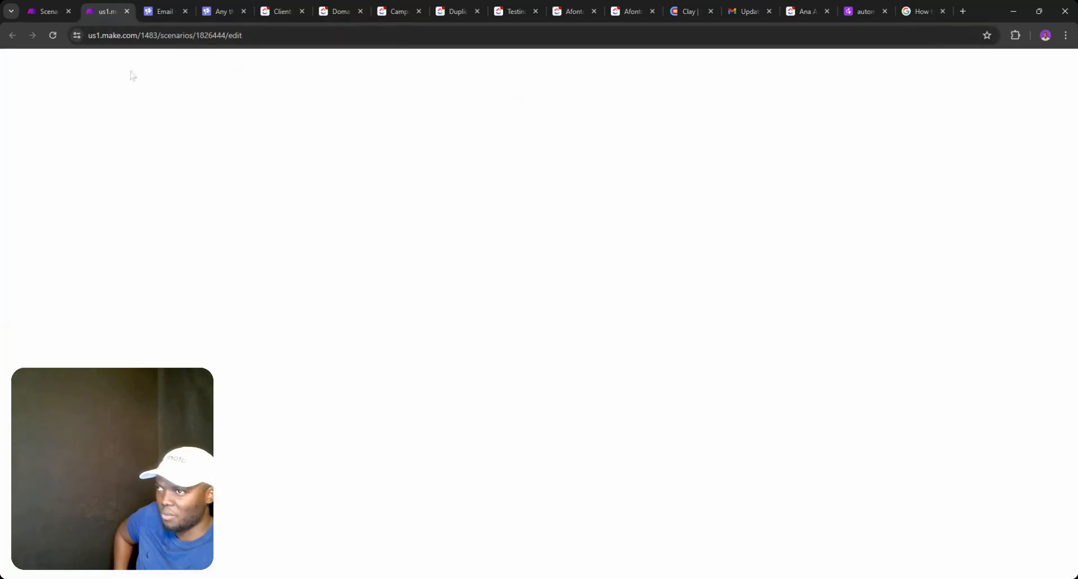
pyautogui.click(422, 7)
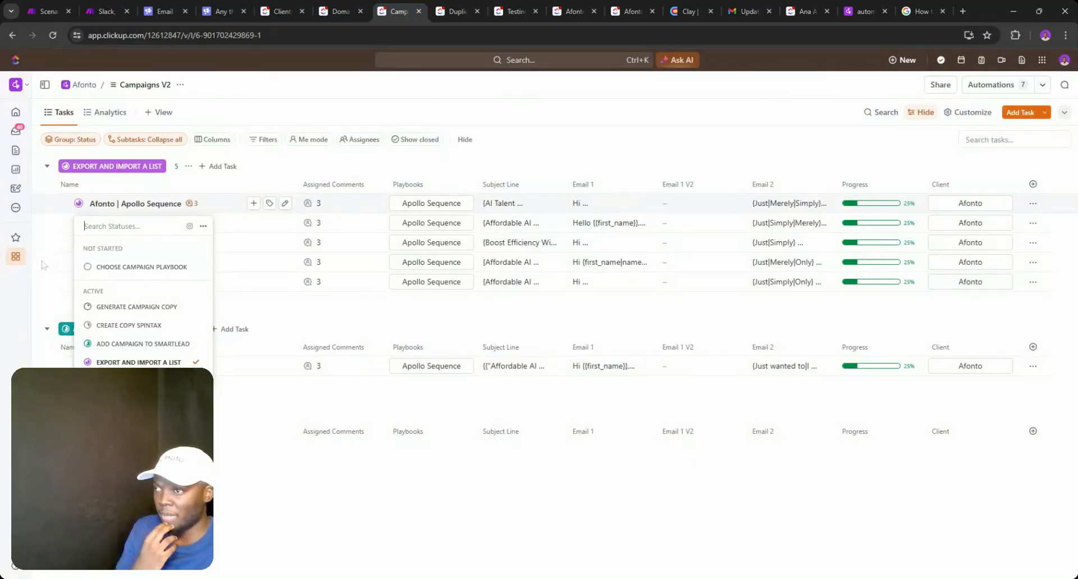
pyautogui.moveTo(16, 256)
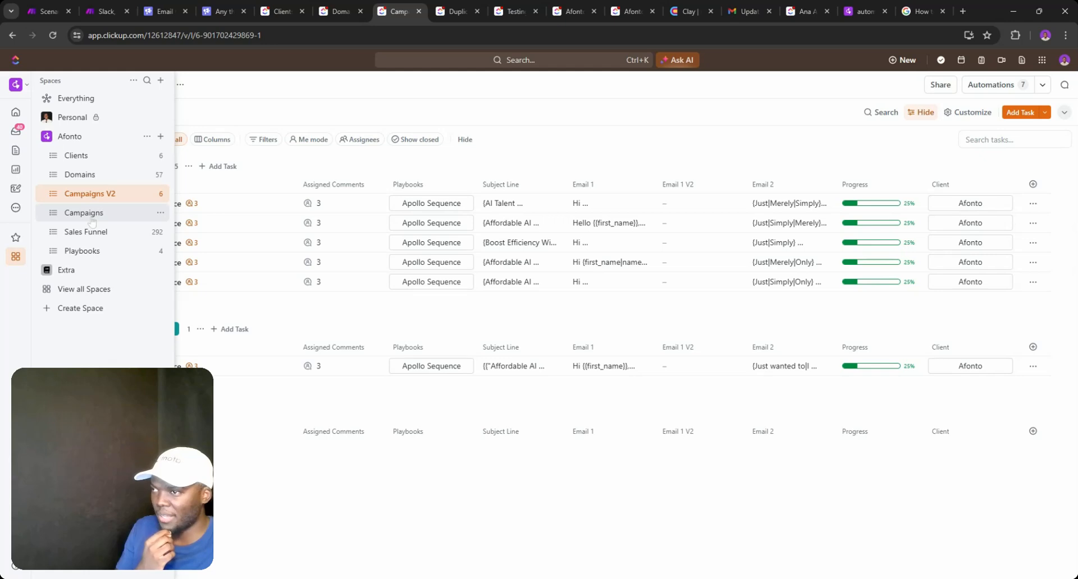
pyautogui.click(92, 222)
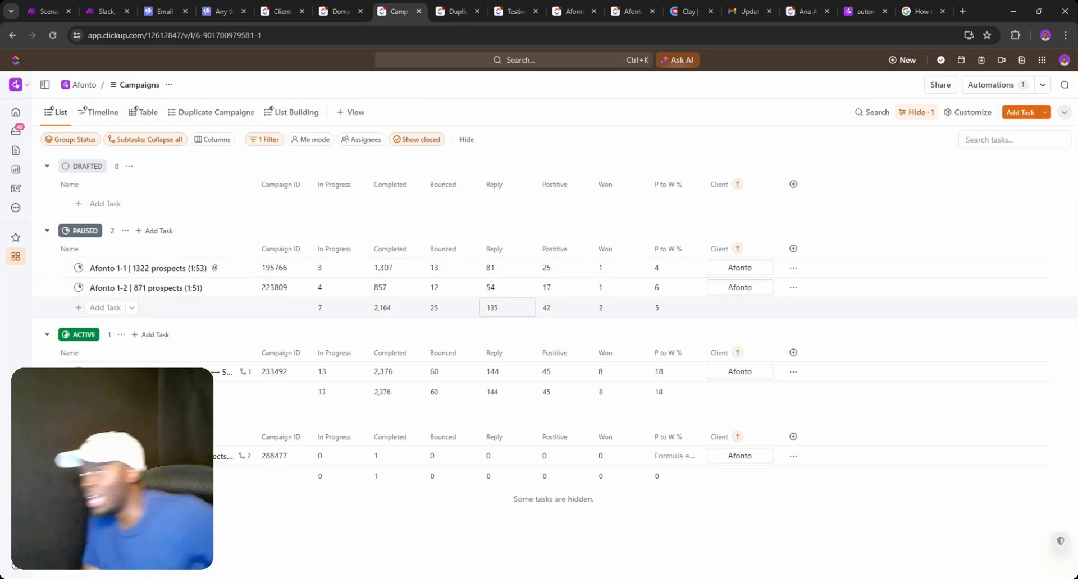
# - Examine the Analytics view of the Campaigns V2 list and the status options of the first task in its Tasks view
pyautogui.moveTo(16, 257)
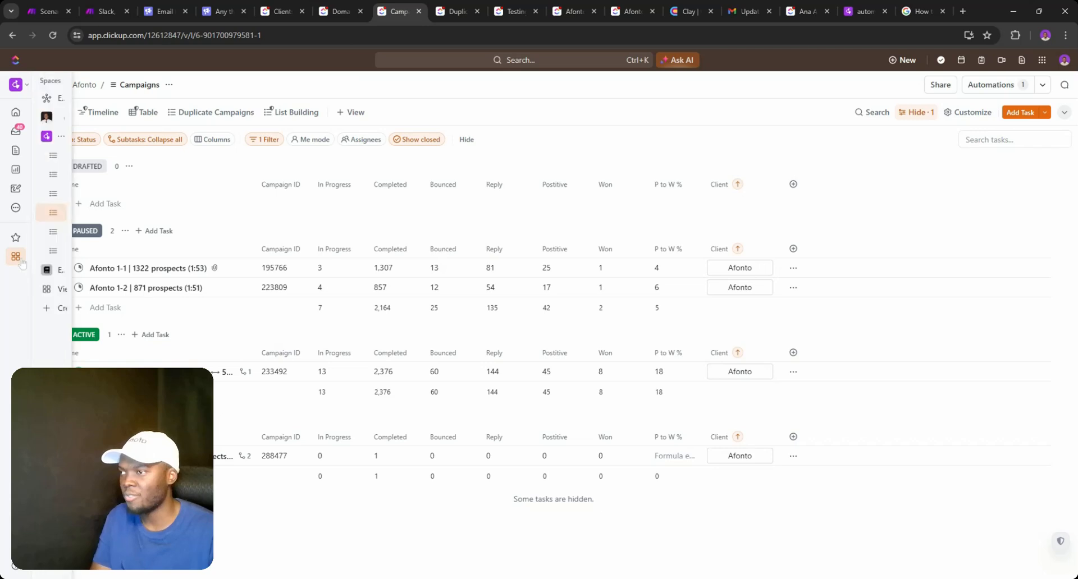
pyautogui.click(103, 191)
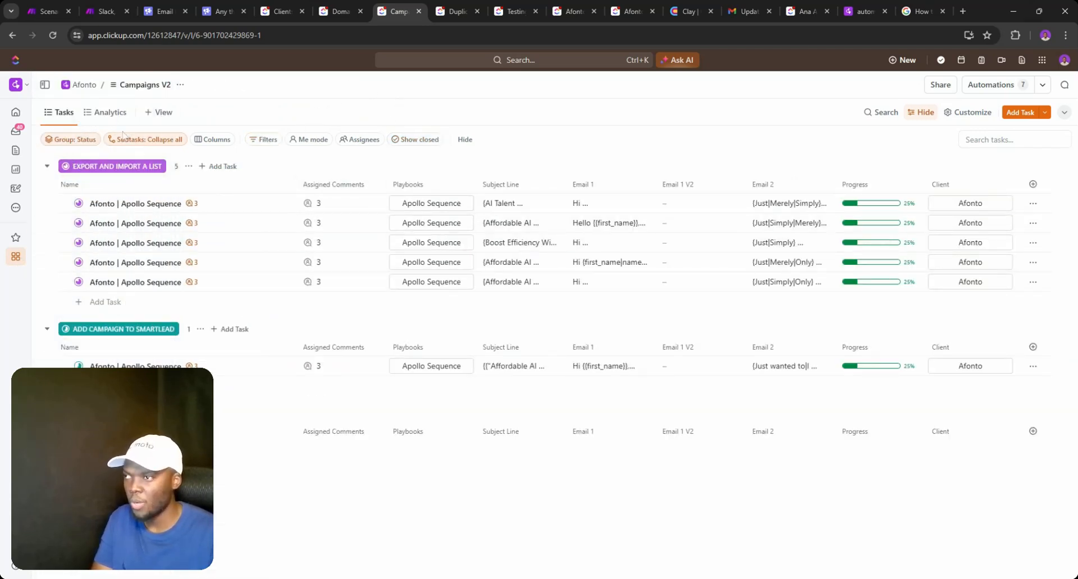
pyautogui.click(107, 112)
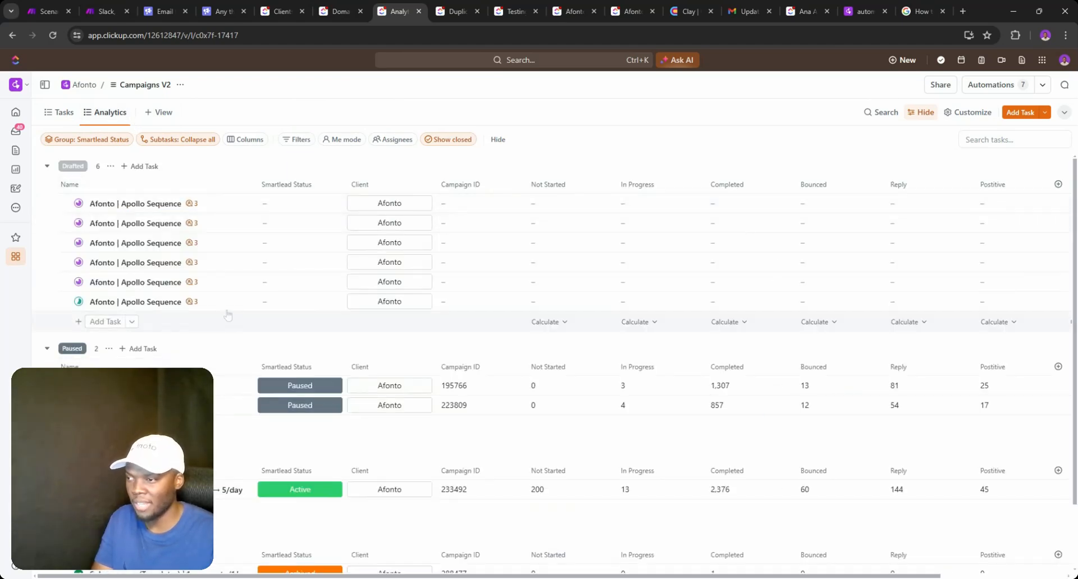
pyautogui.scroll(-2, 250, 326)
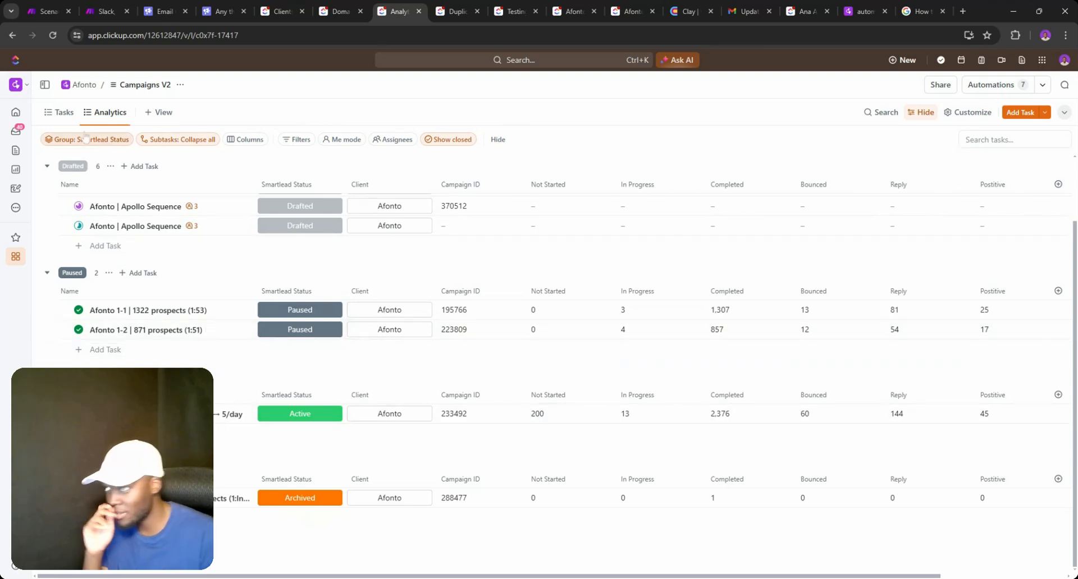
pyautogui.click(68, 118)
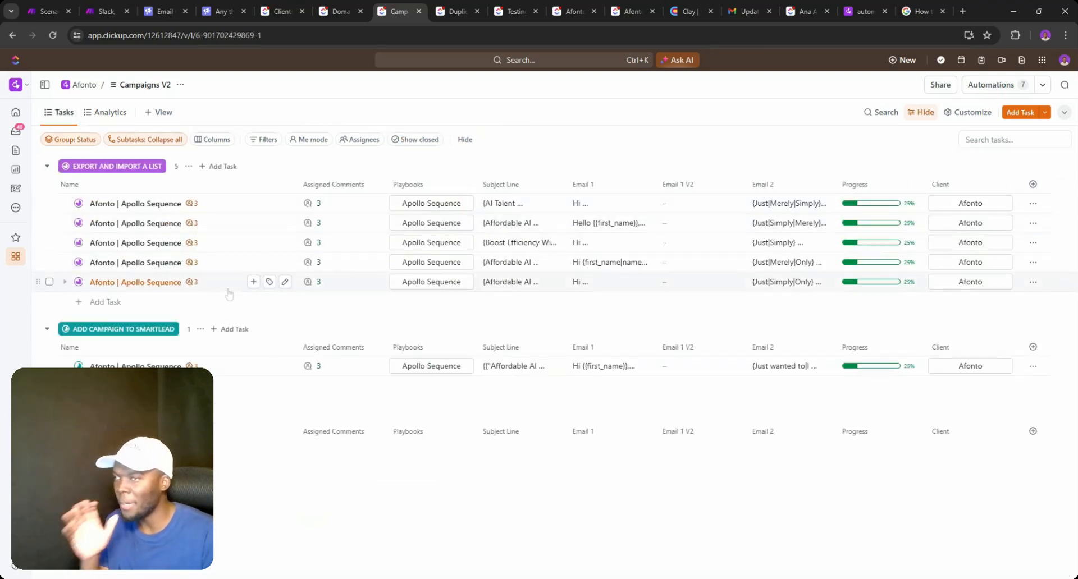
pyautogui.click(78, 203)
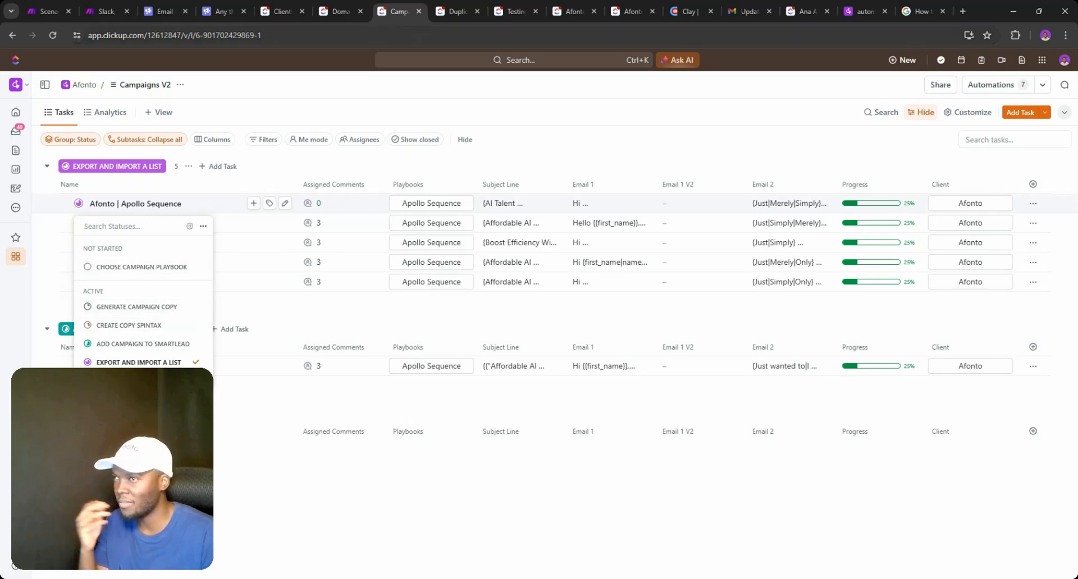
# - Switch back to the CAMPAIGNS analytics scenario in Make and prefix its name with "[TO DO]"
pyautogui.click(50, 11)
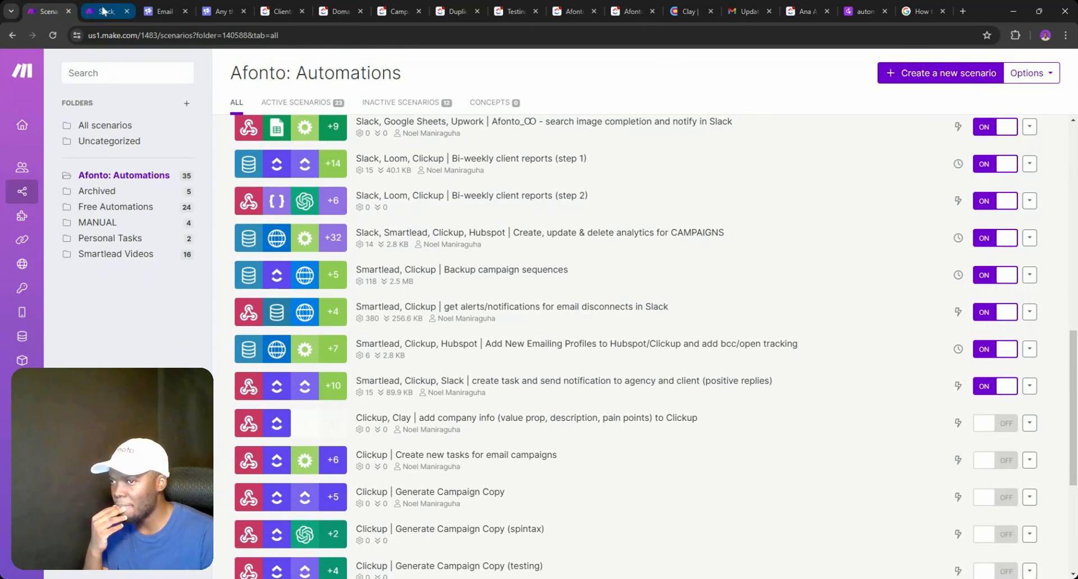
pyautogui.click(103, 11)
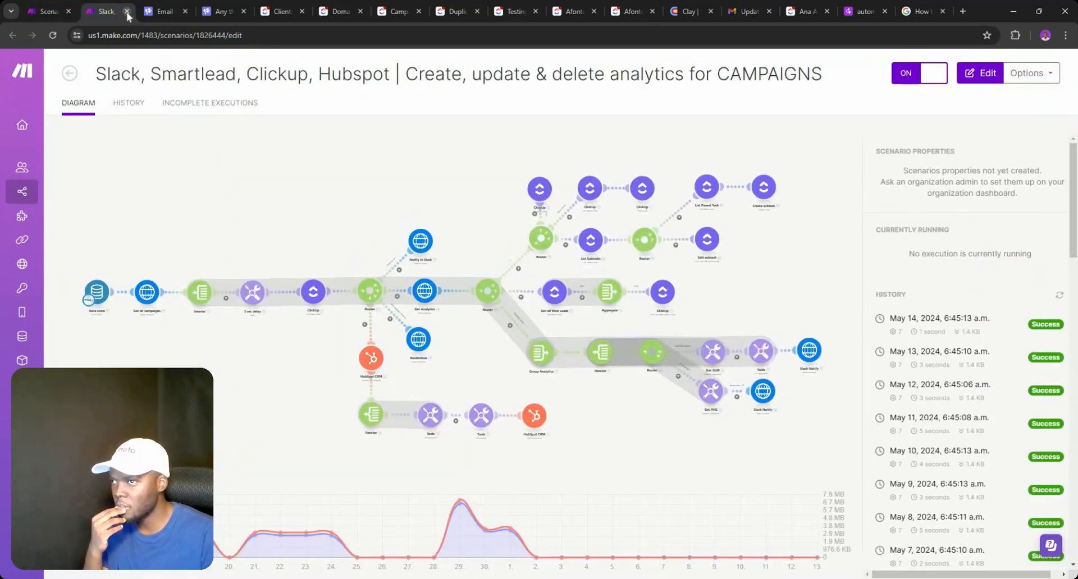
pyautogui.click(98, 74)
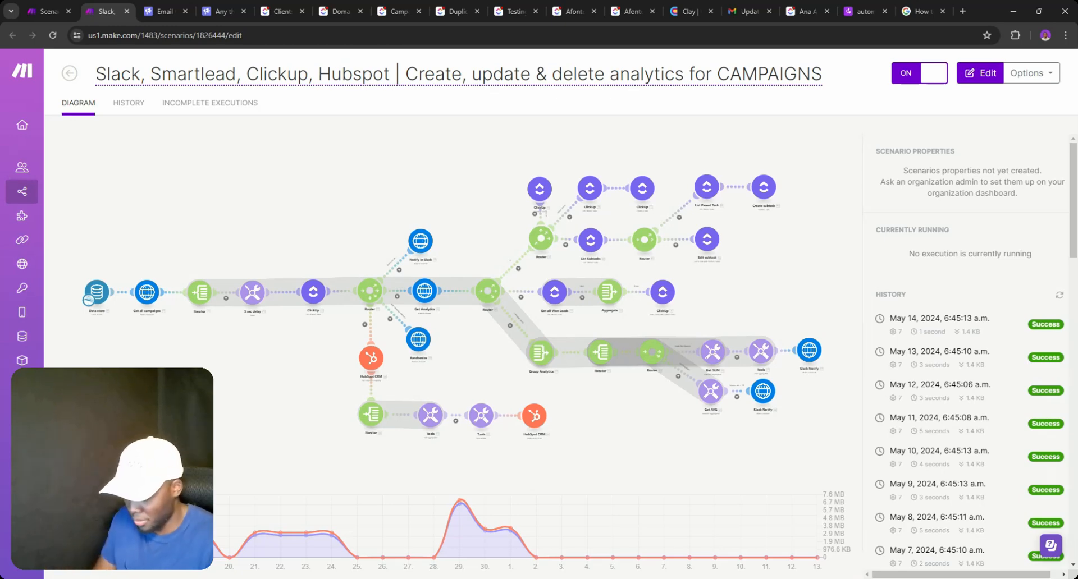
pyautogui.write('[TO DO')
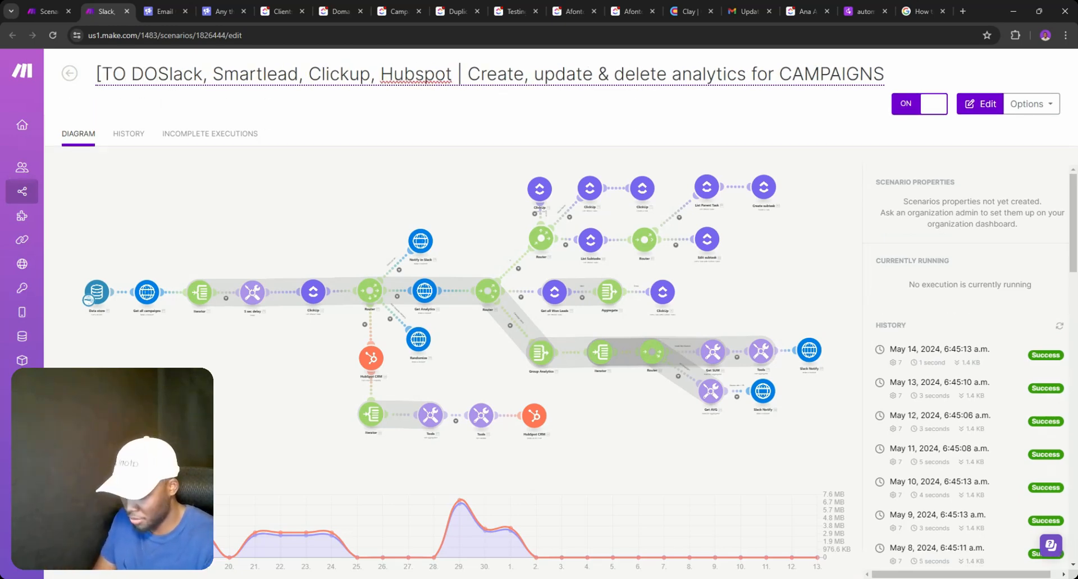
pyautogui.write(']')
pyautogui.press('Return')
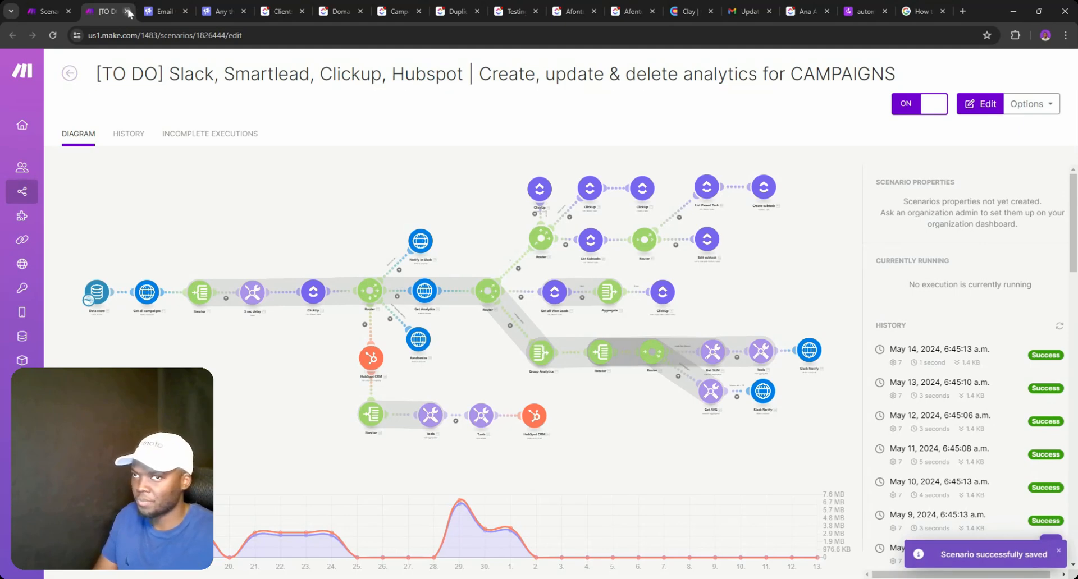
# - Turn off the CAMPAIGNS analytics scenario, close its tab and return to the Afonto: Automations list
pyautogui.click(926, 114)
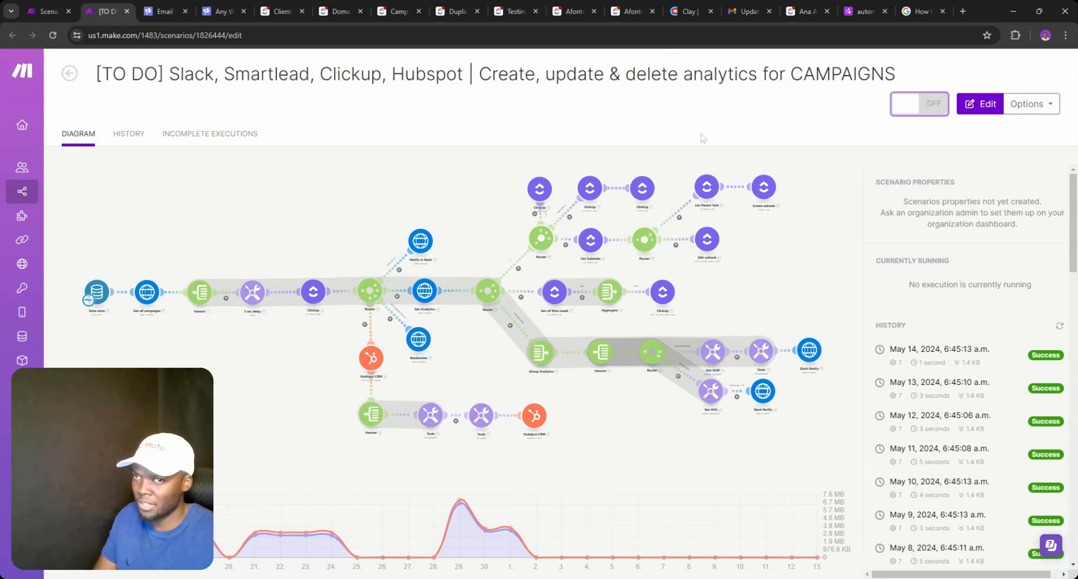
pyautogui.click(126, 12)
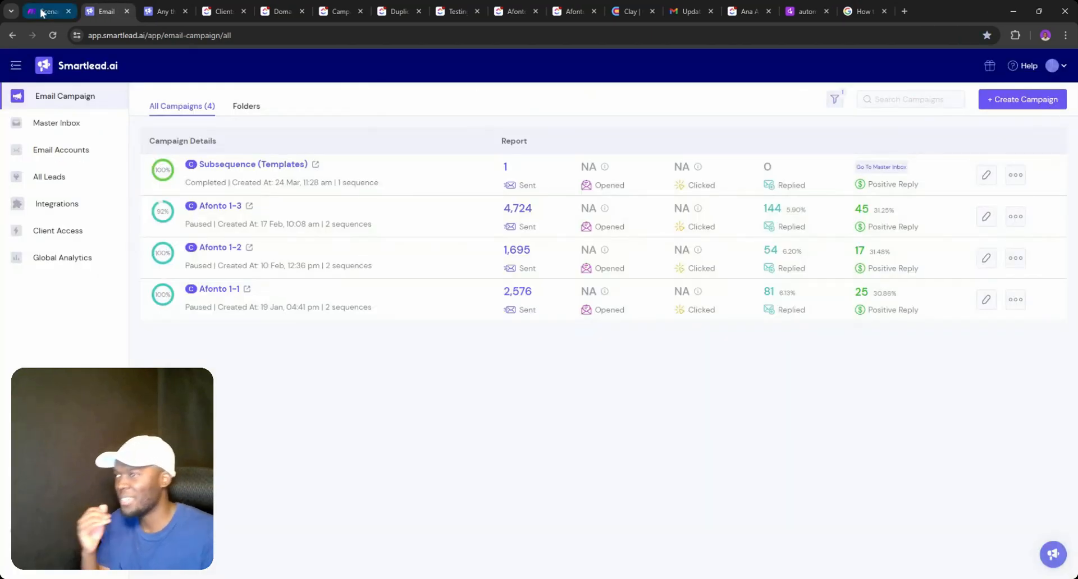
pyautogui.click(48, 11)
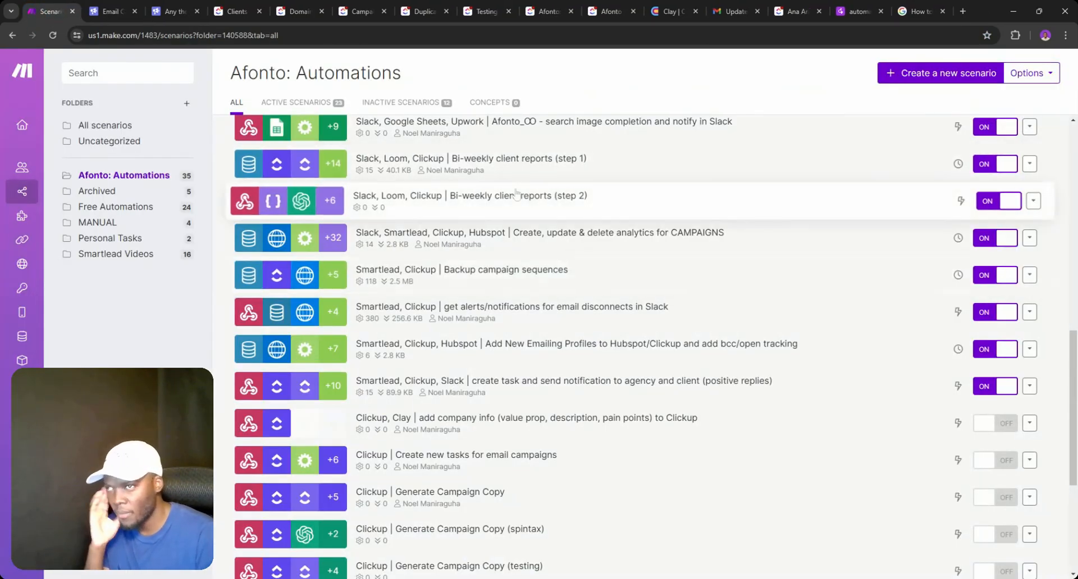
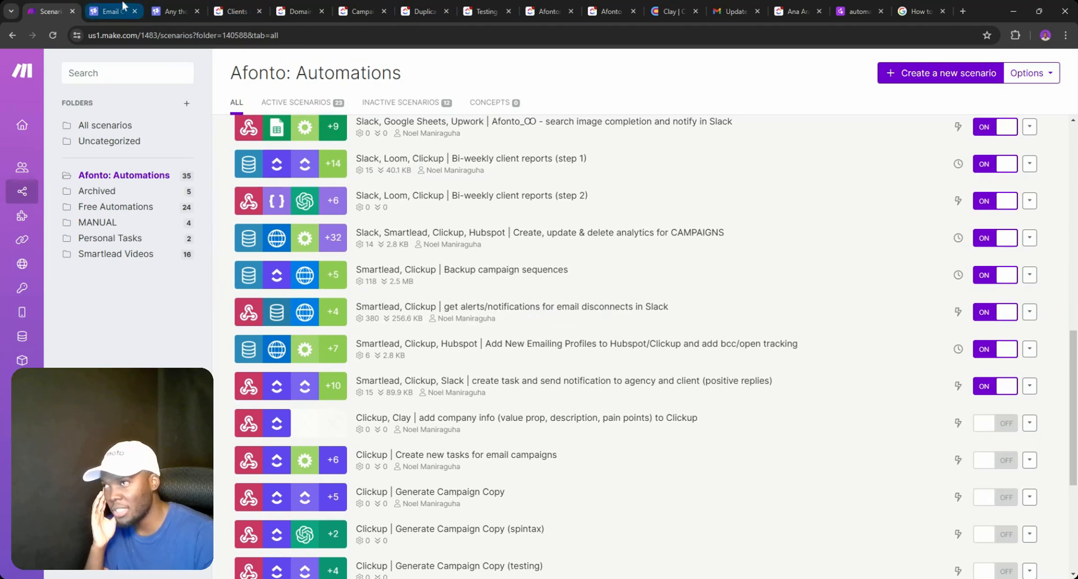
# - Check the extra actions of the Afonto 1-3 campaign in Smartlead and view Duplicate Campaigns in ClickUp's Campaigns list
pyautogui.click(124, 7)
pyautogui.click(1015, 216)
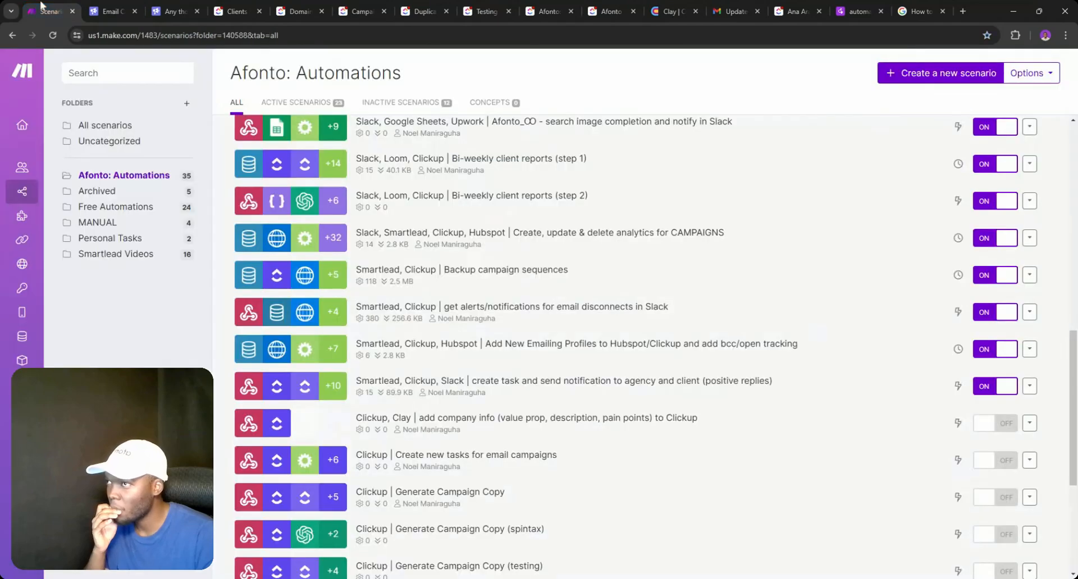
pyautogui.hotkey('ctrl', '1')
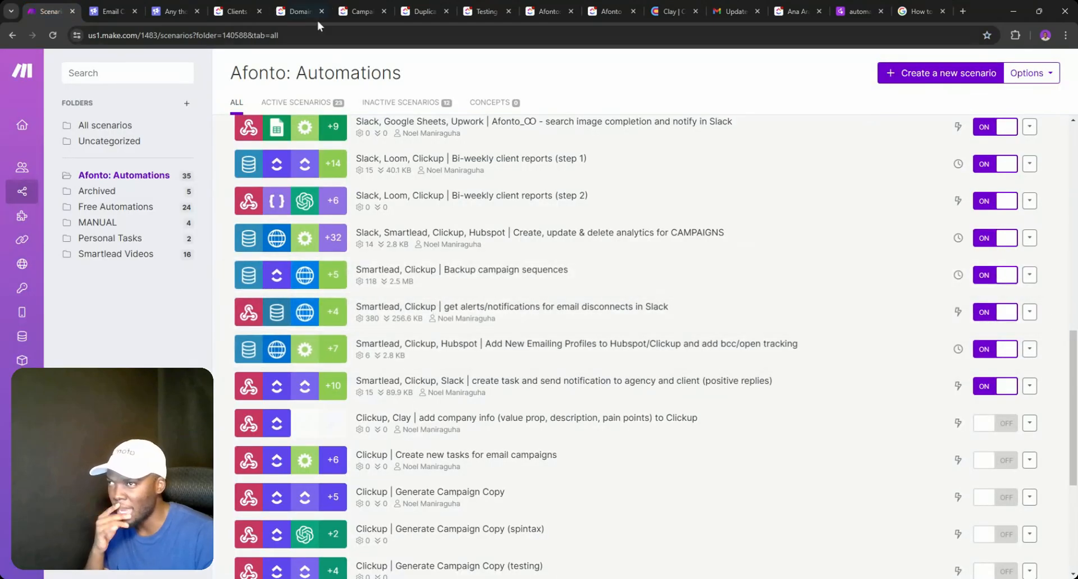
pyautogui.click(356, 12)
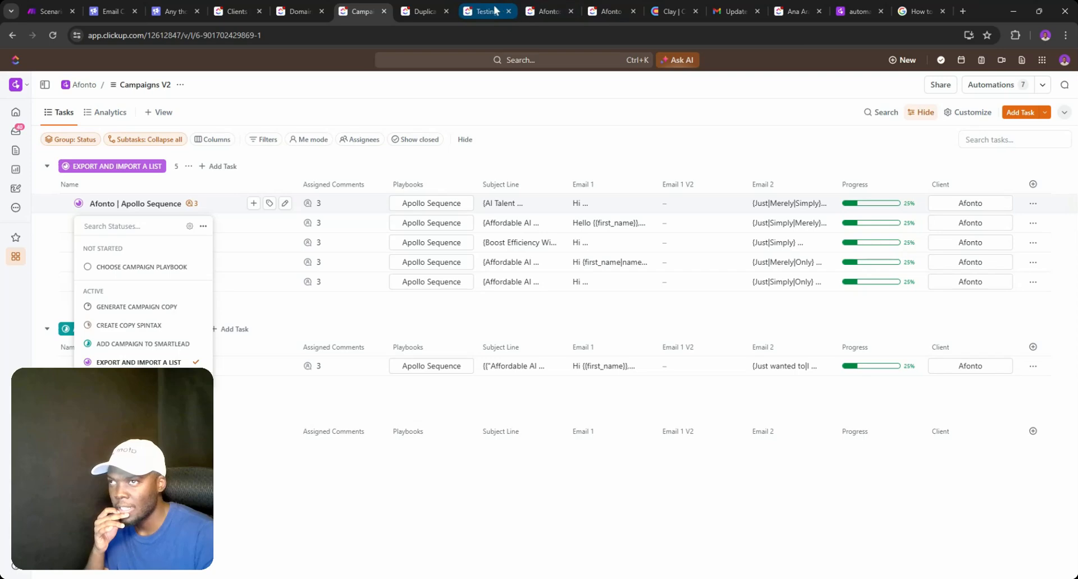
pyautogui.click(424, 12)
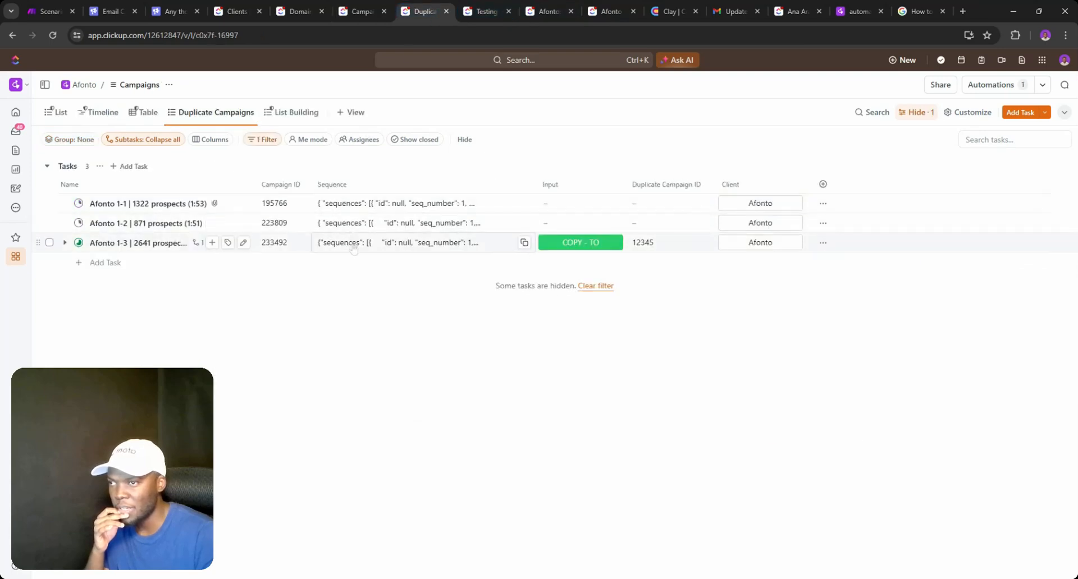
# - View the full sequence text of the Afonto 1-3 task in ClickUp, then return to Smartlead and dismiss the campaign's actions list
pyautogui.click(354, 247)
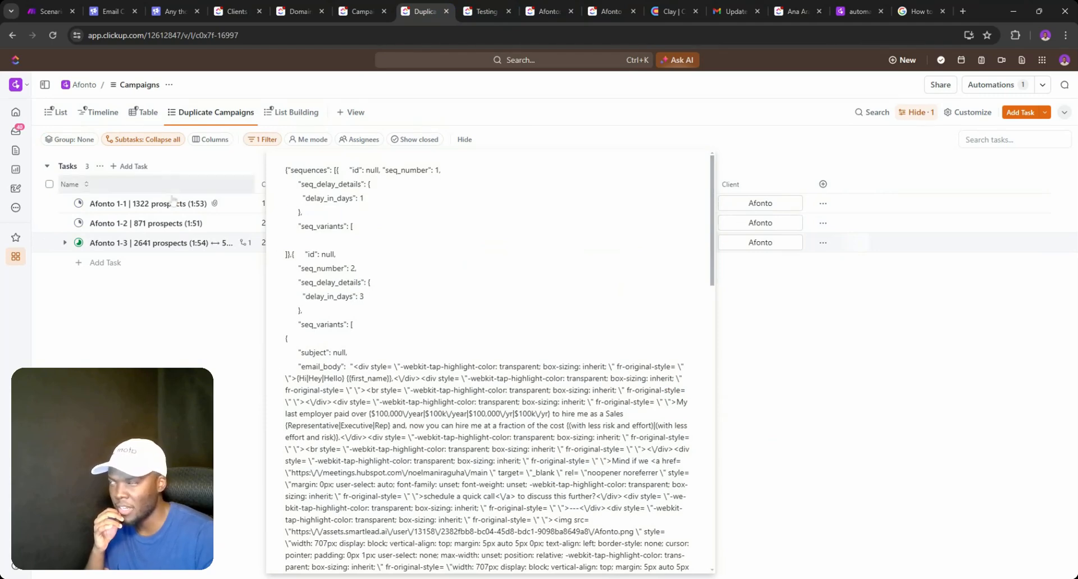
pyautogui.click(168, 226)
pyautogui.click(99, 8)
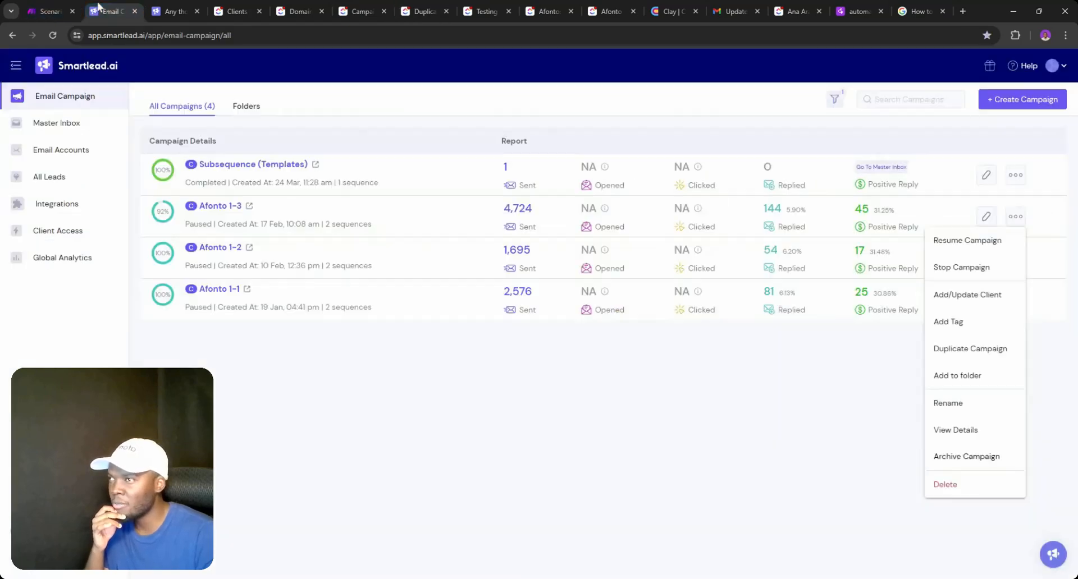
pyautogui.click(818, 466)
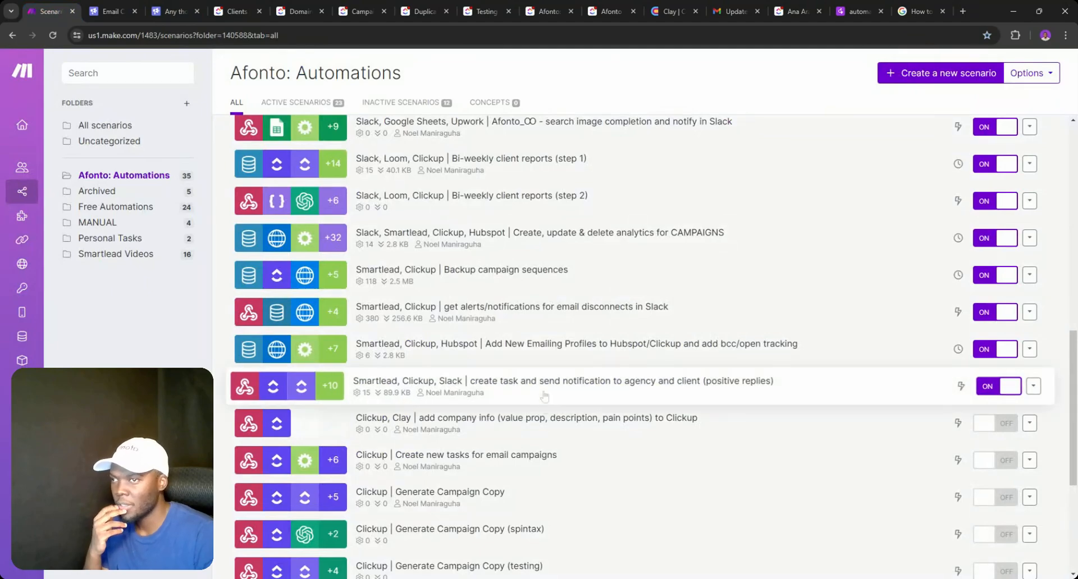
# - From the Afonto: Automations list in Make, open the Smartlead email disconnects alert scenario in a new tab
pyautogui.scroll(-1, 410, 228)
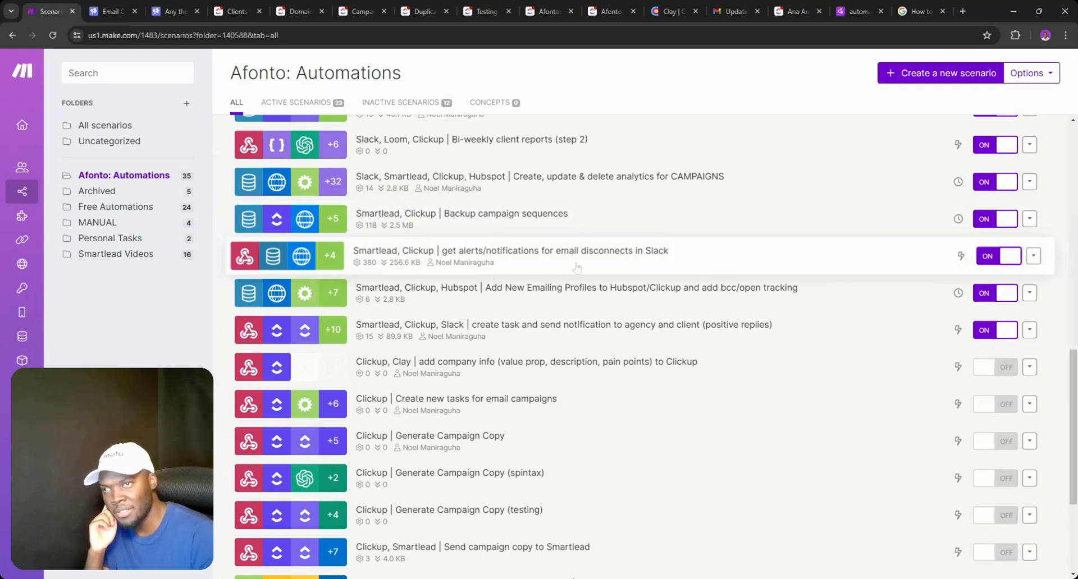
pyautogui.middleClick(628, 280)
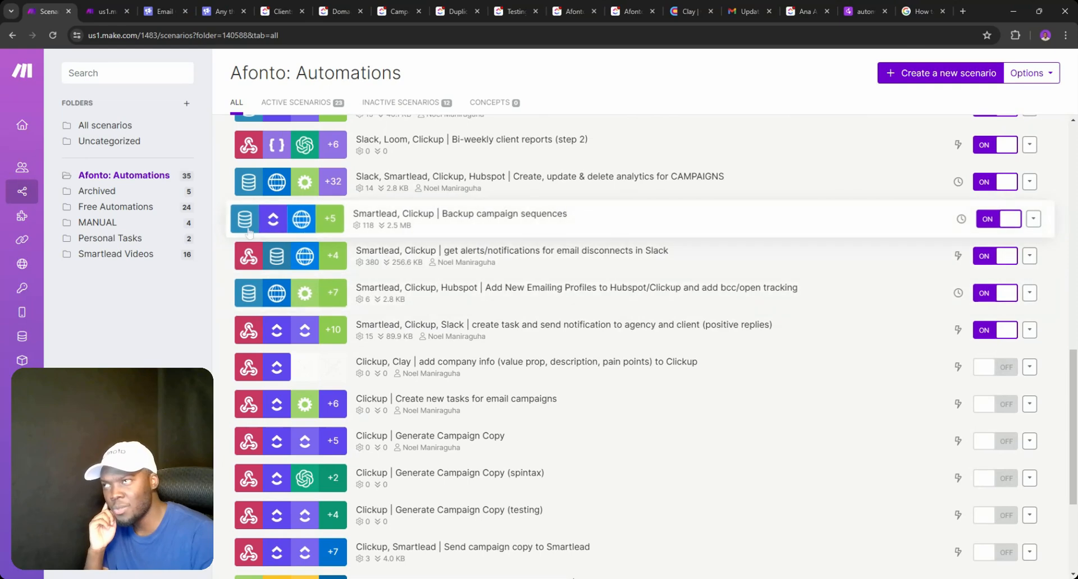
pyautogui.click(93, 5)
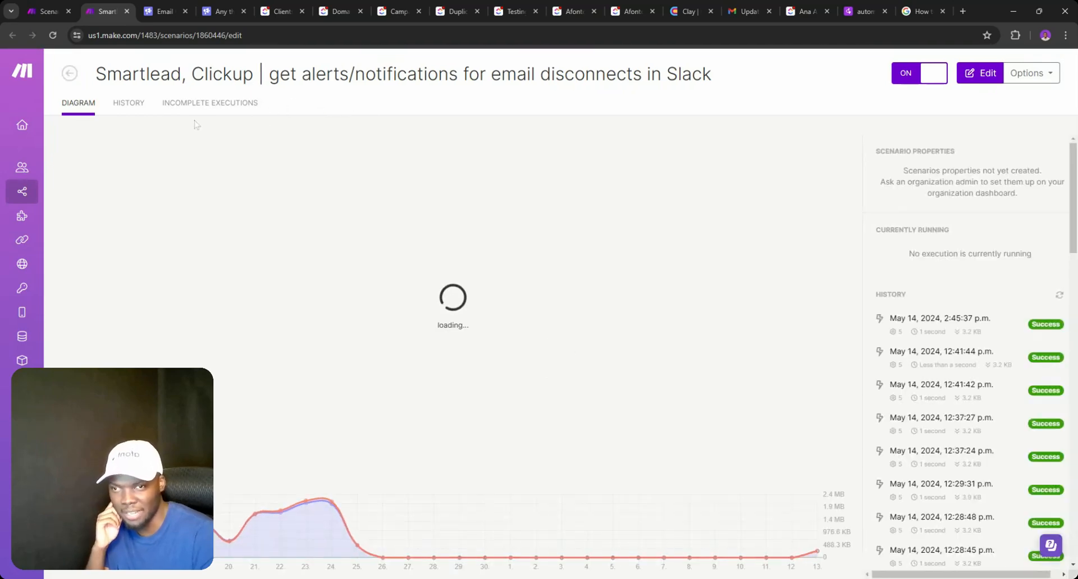
# - Examine the run history of the email disconnects scenario, checking the dates and statuses of past executions
pyautogui.click(140, 112)
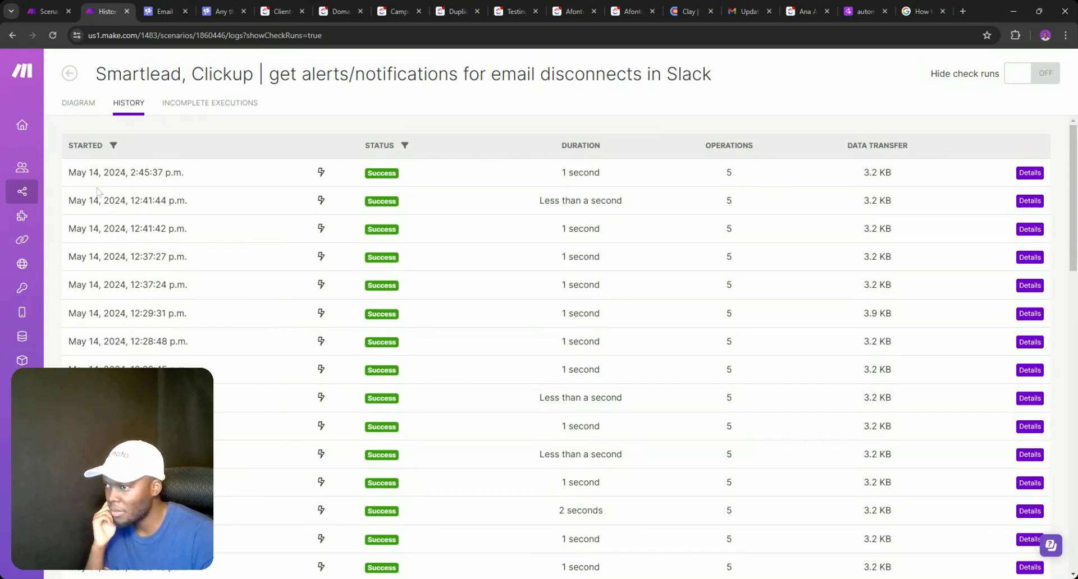
pyautogui.scroll(-5, 100, 364)
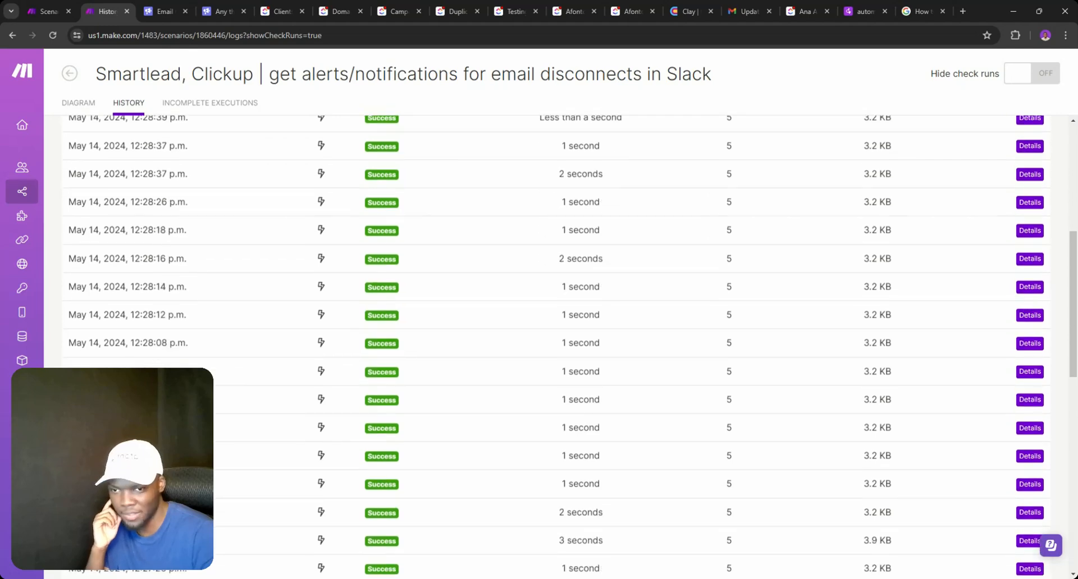
pyautogui.scroll(4, 100, 364)
pyautogui.scroll(1, 570, 346)
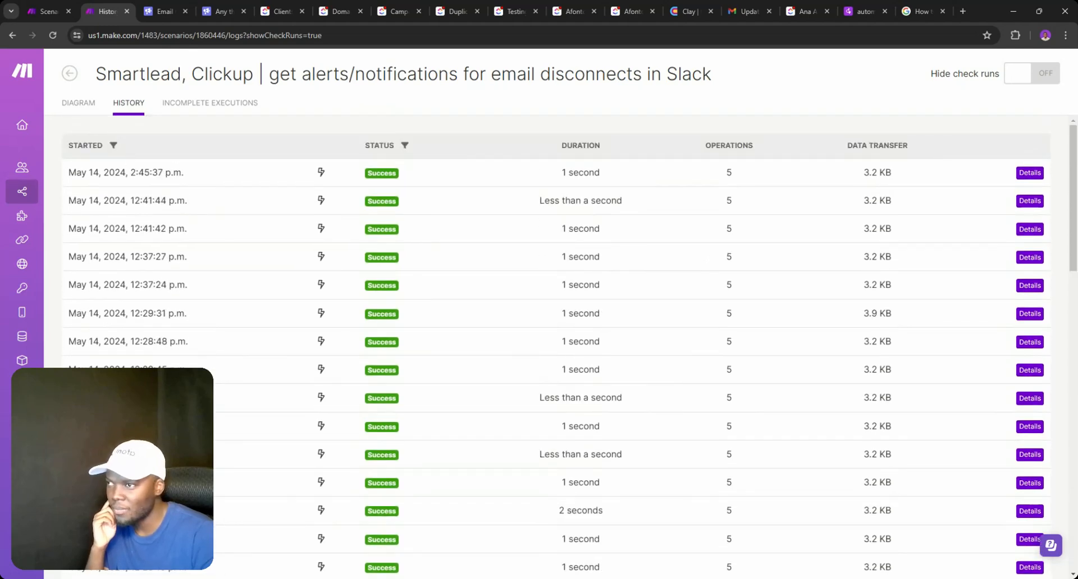
pyautogui.scroll(-15, 139, 241)
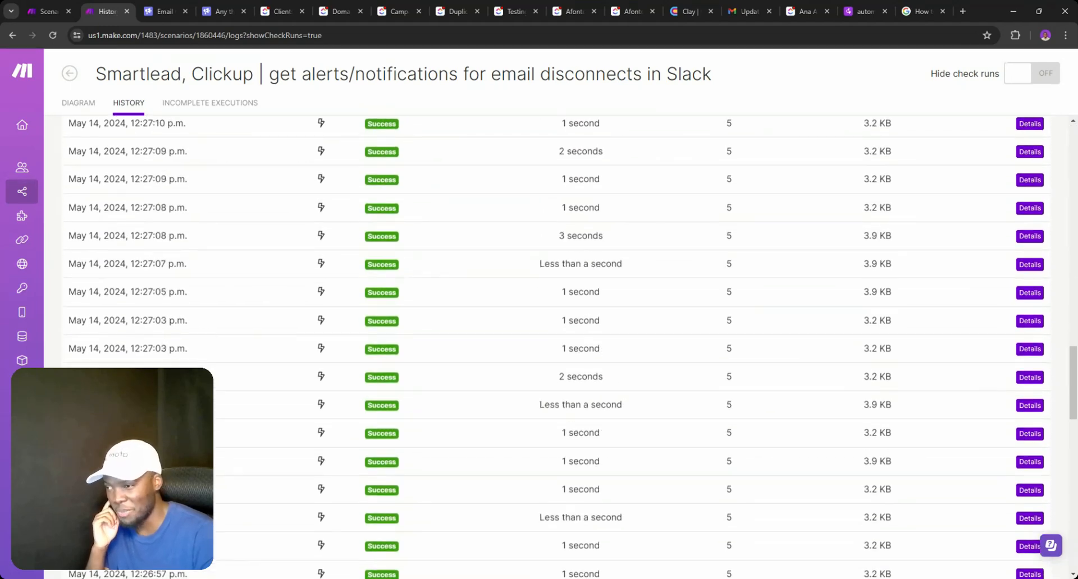
pyautogui.scroll(-5, 139, 241)
pyautogui.scroll(6, 138, 240)
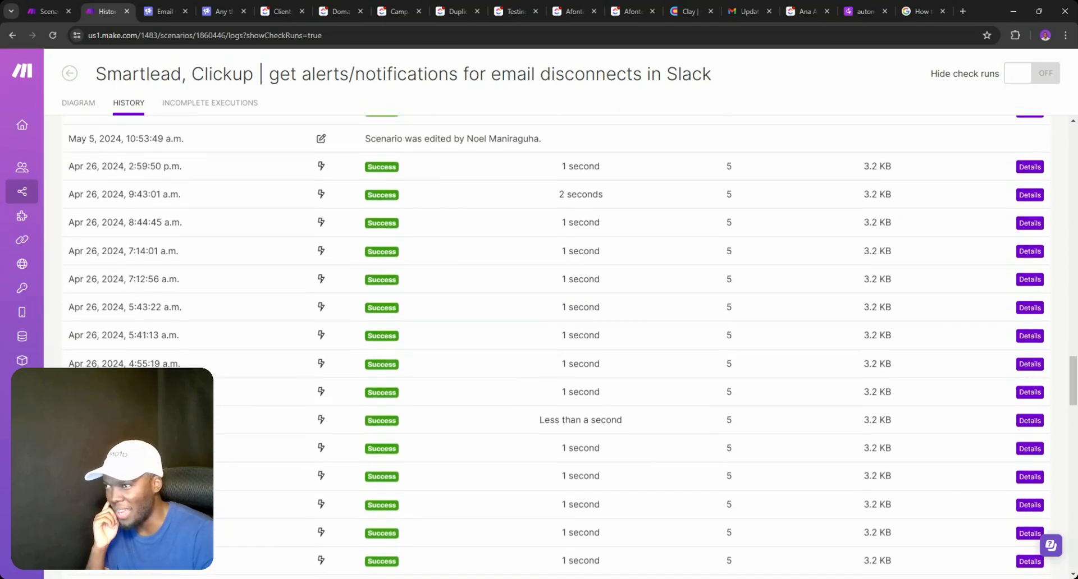
pyautogui.scroll(2, 143, 258)
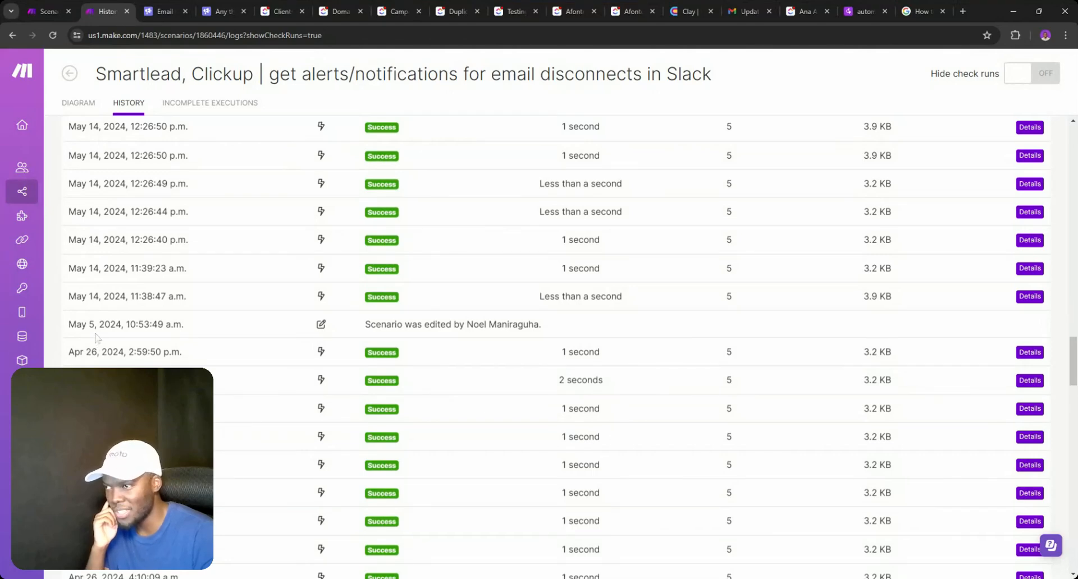
pyautogui.scroll(12, 110, 333)
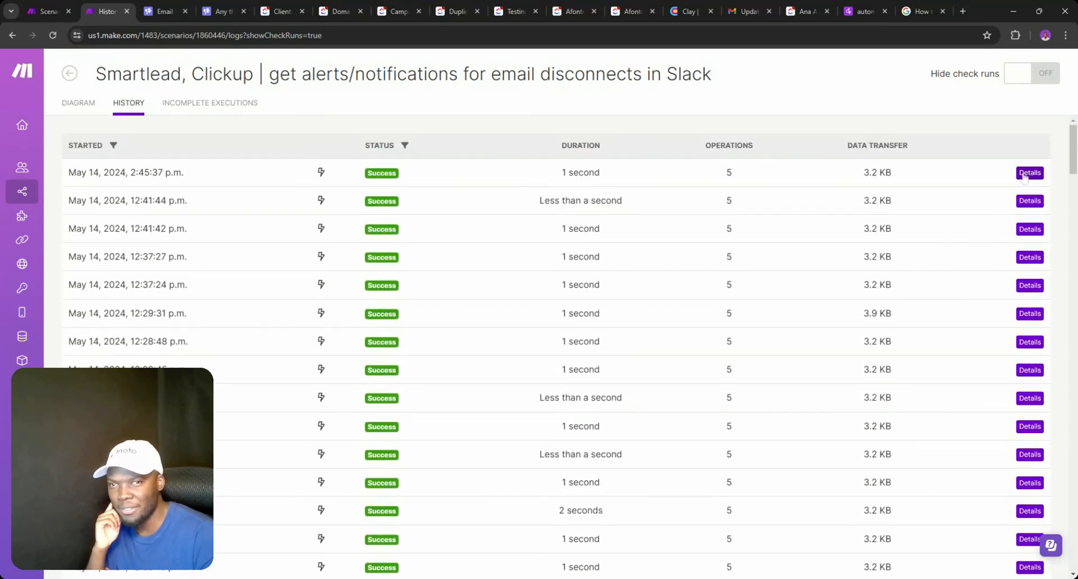
# - Open the details of the May 14, 2024, 2:45:37 p.m. run and reload its page
pyautogui.click(1030, 173)
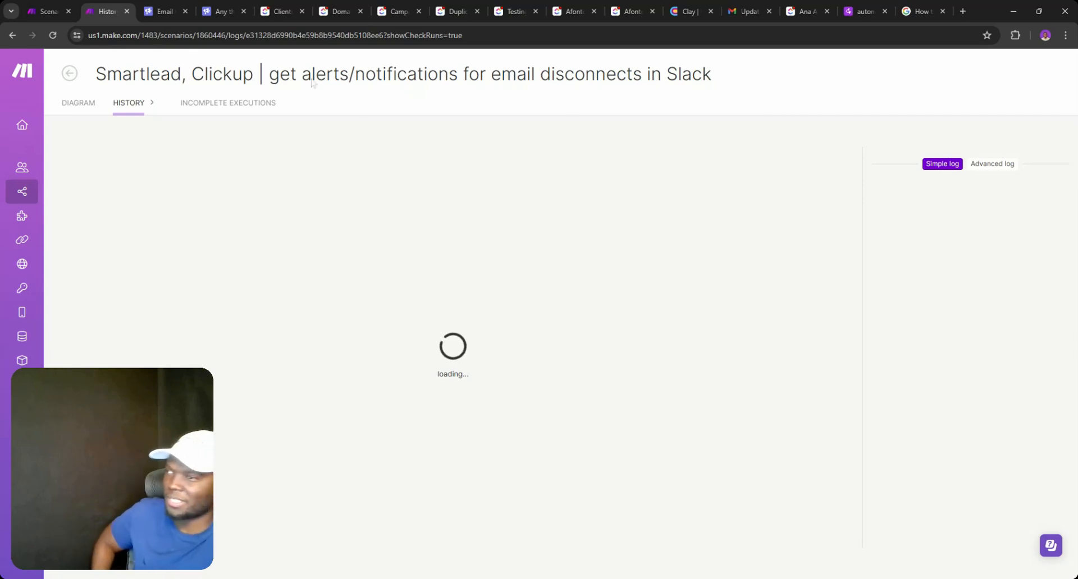
pyautogui.click(45, 12)
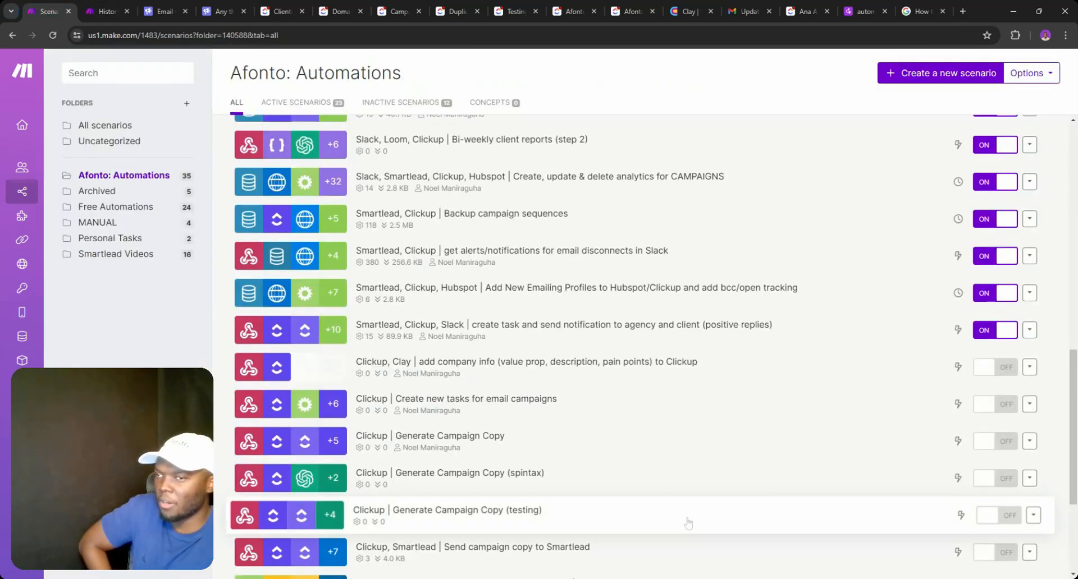
pyautogui.click(122, 5)
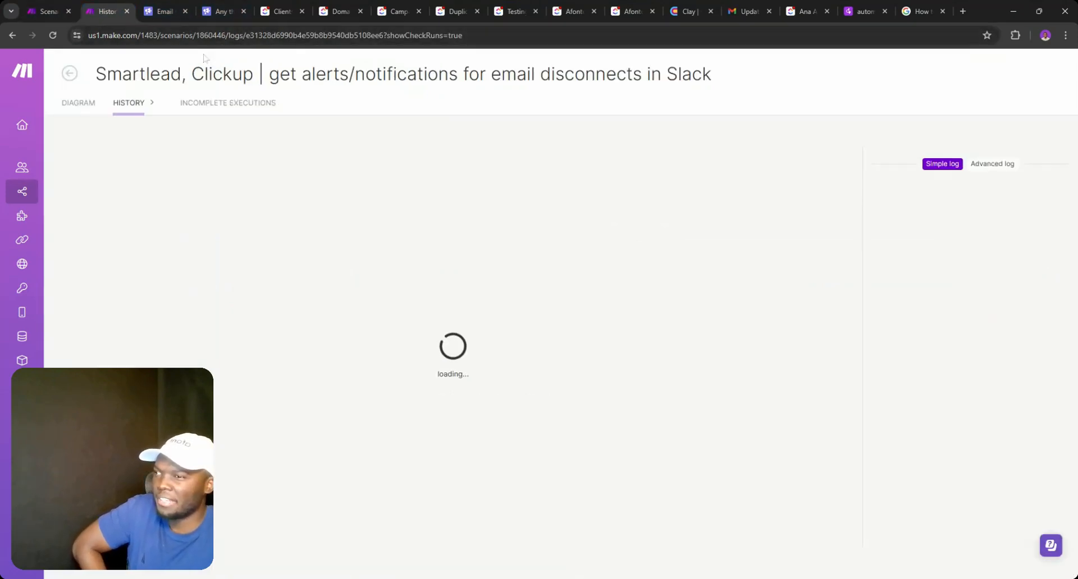
pyautogui.click(53, 36)
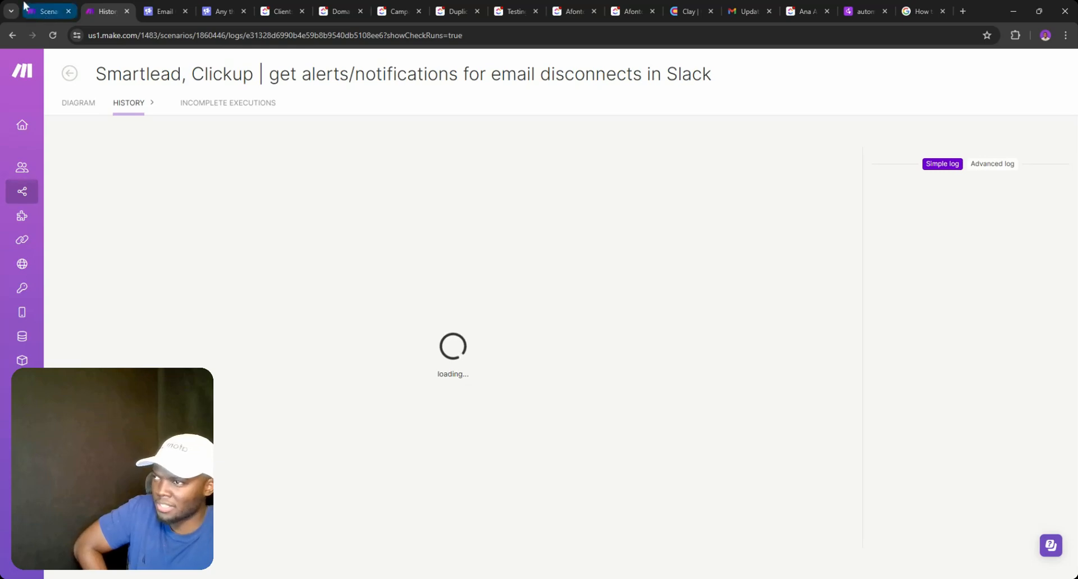
# - From the scenario list, open the Add New Emailing Profiles to Hubspot/Clickup scenario in a new tab
pyautogui.click(48, 11)
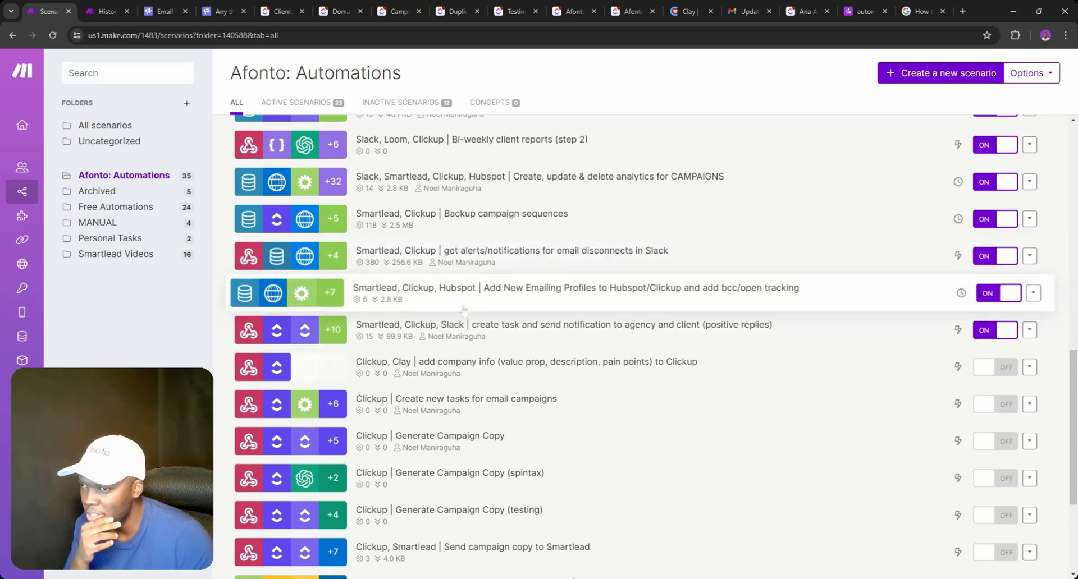
pyautogui.middleClick(625, 296)
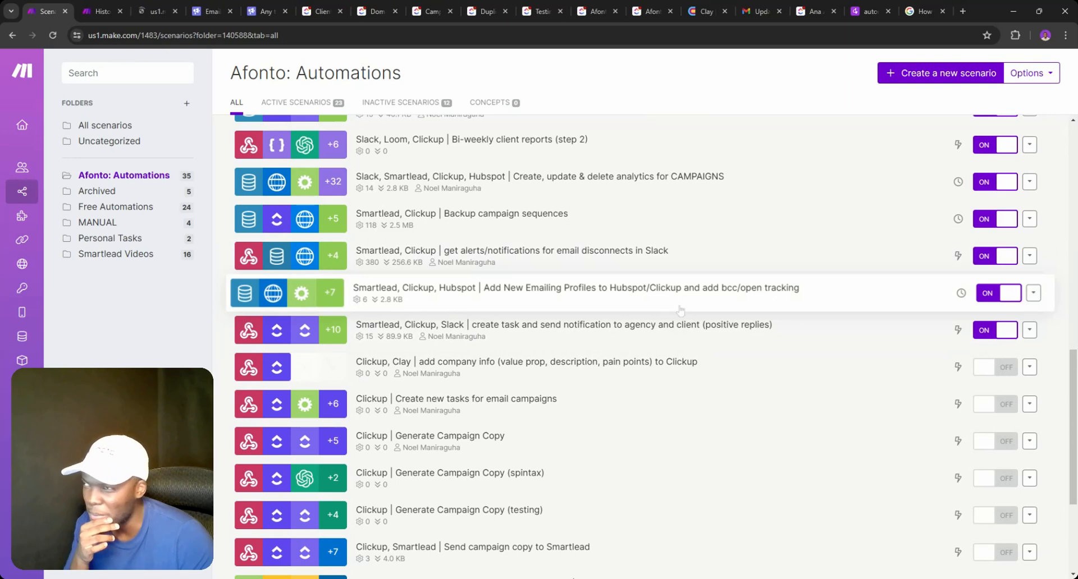
pyautogui.click(156, 12)
# - Inspect the email disconnects run's HTTP module, the List Filtered Tasks operation data and the Emails filter after the router
pyautogui.click(105, 13)
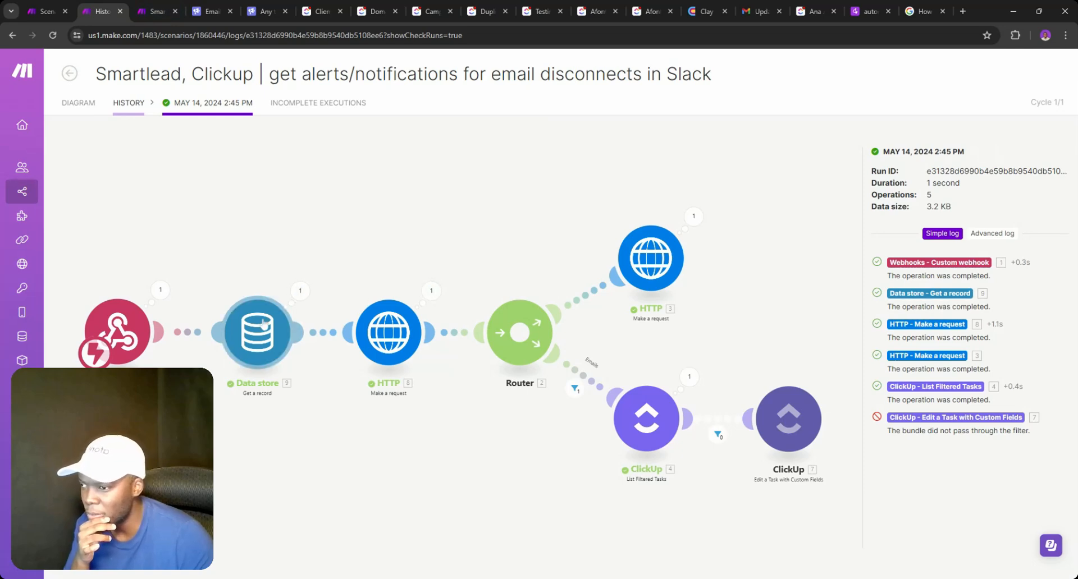
pyautogui.click(388, 335)
pyautogui.click(387, 214)
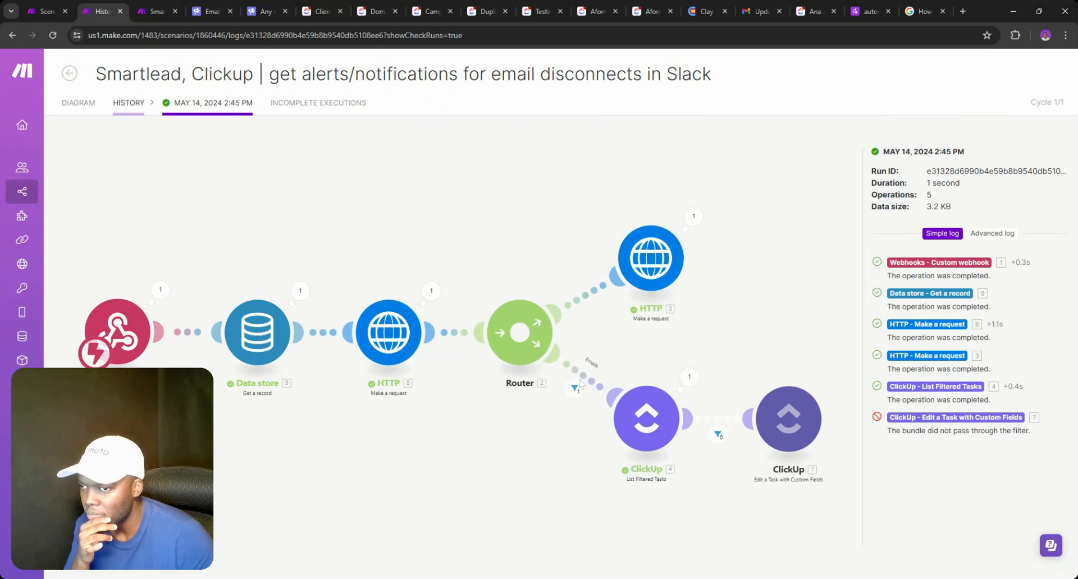
pyautogui.click(689, 378)
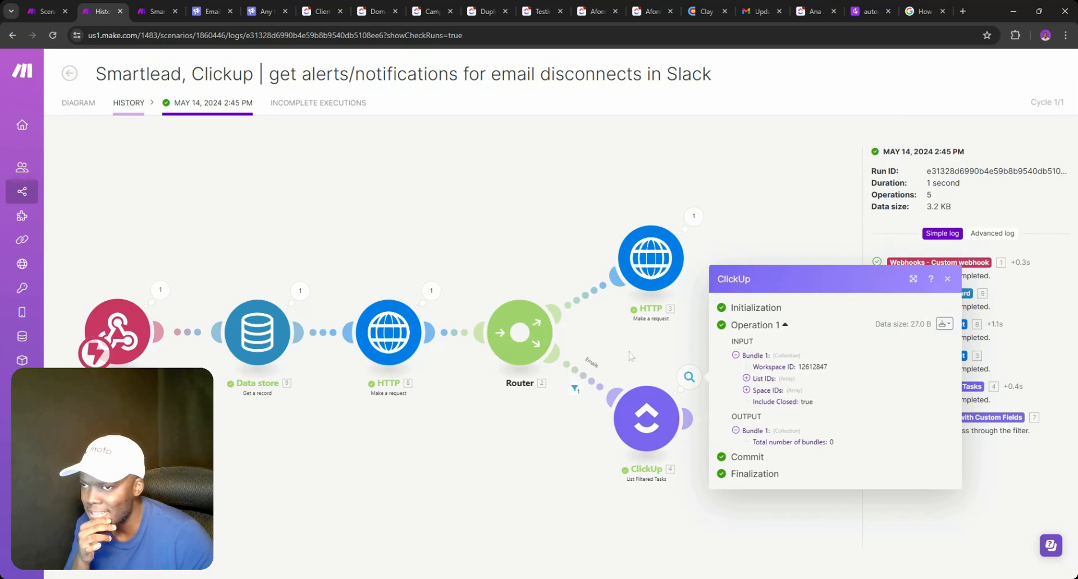
pyautogui.click(574, 388)
pyautogui.moveTo(607, 416)
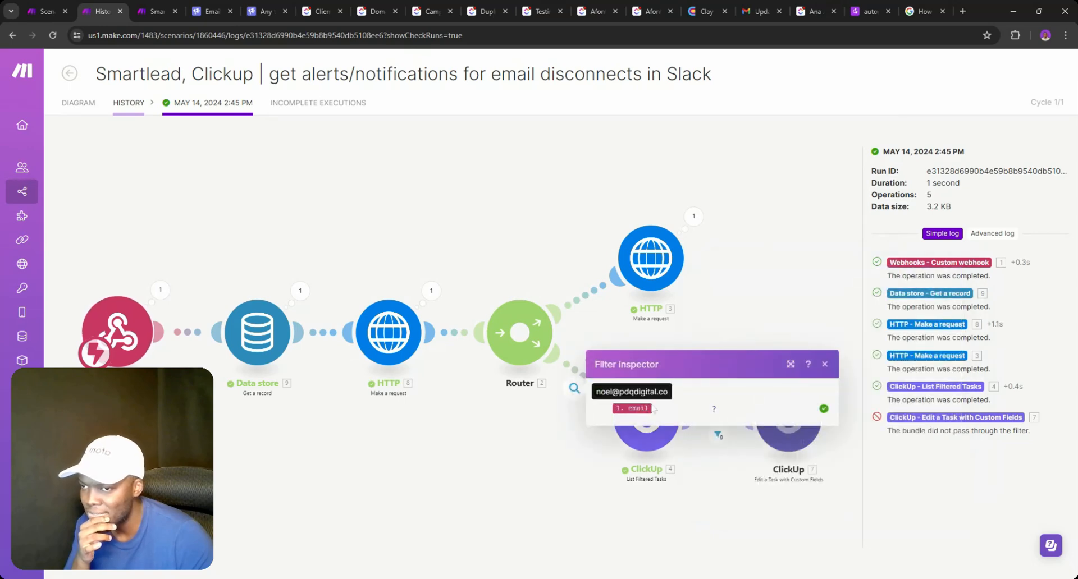
pyautogui.click(536, 418)
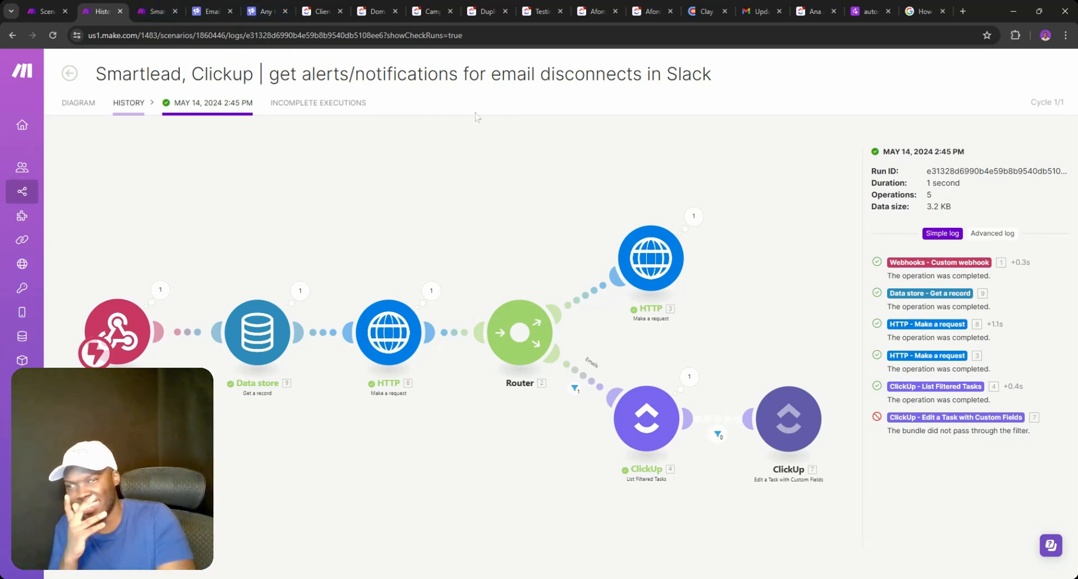
pyautogui.moveTo(135, 84)
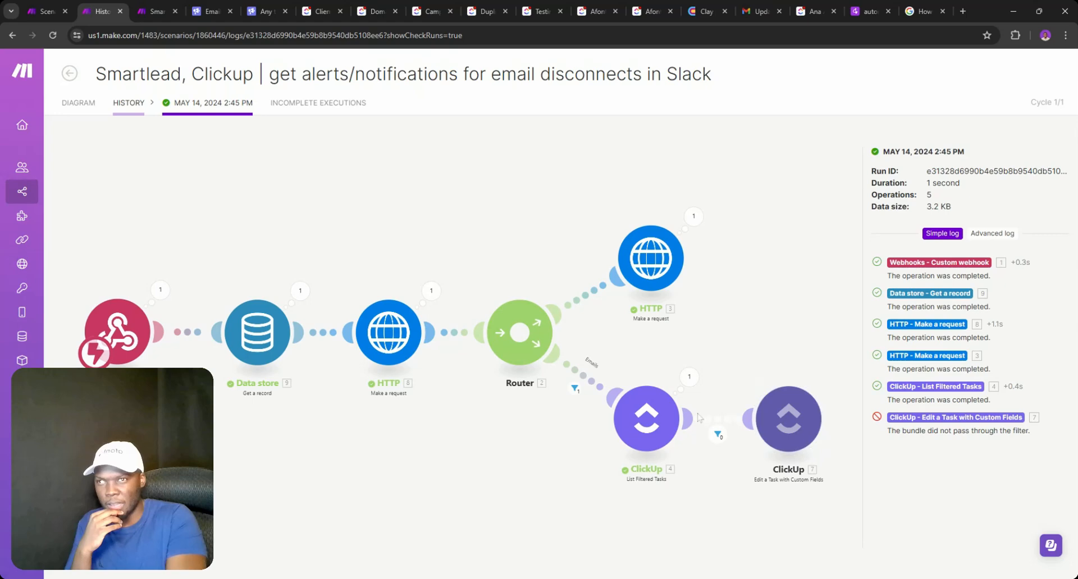
# - Switch to ClickUp, show archived items in Spaces and open the archived Email Accounts list
pyautogui.click(330, 5)
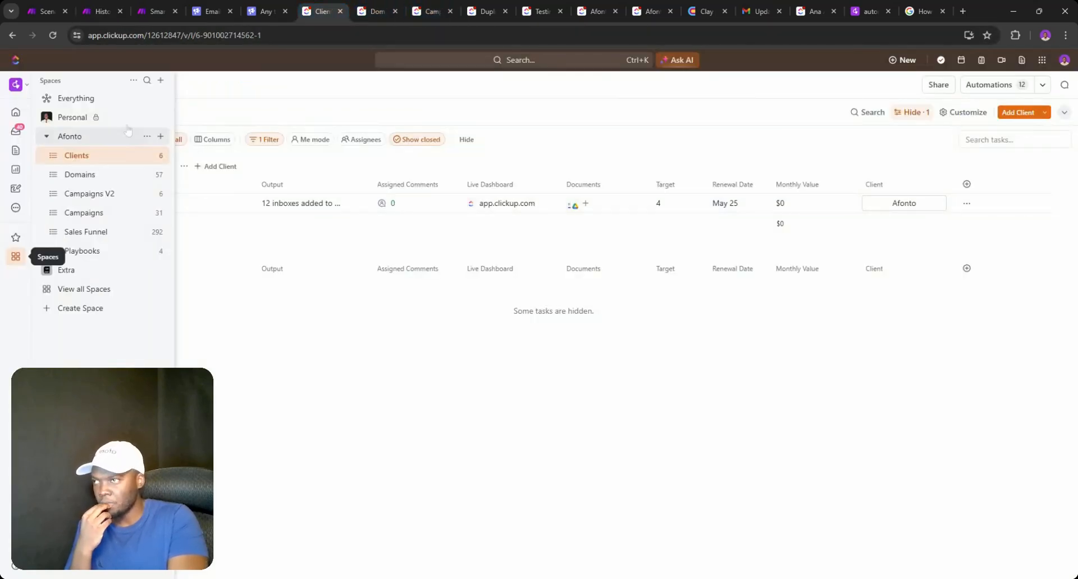
pyautogui.click(134, 81)
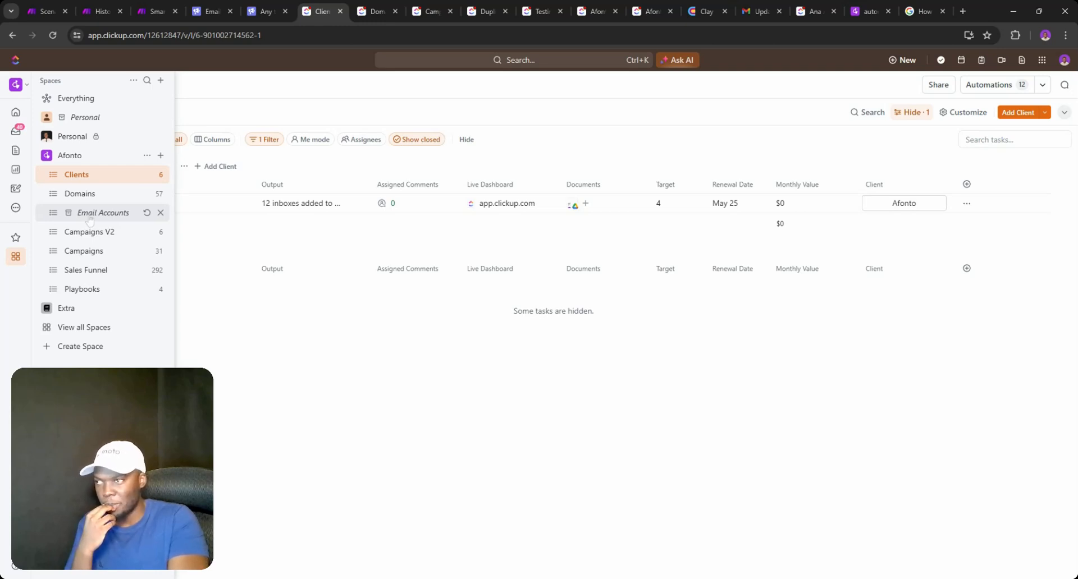
pyautogui.click(90, 218)
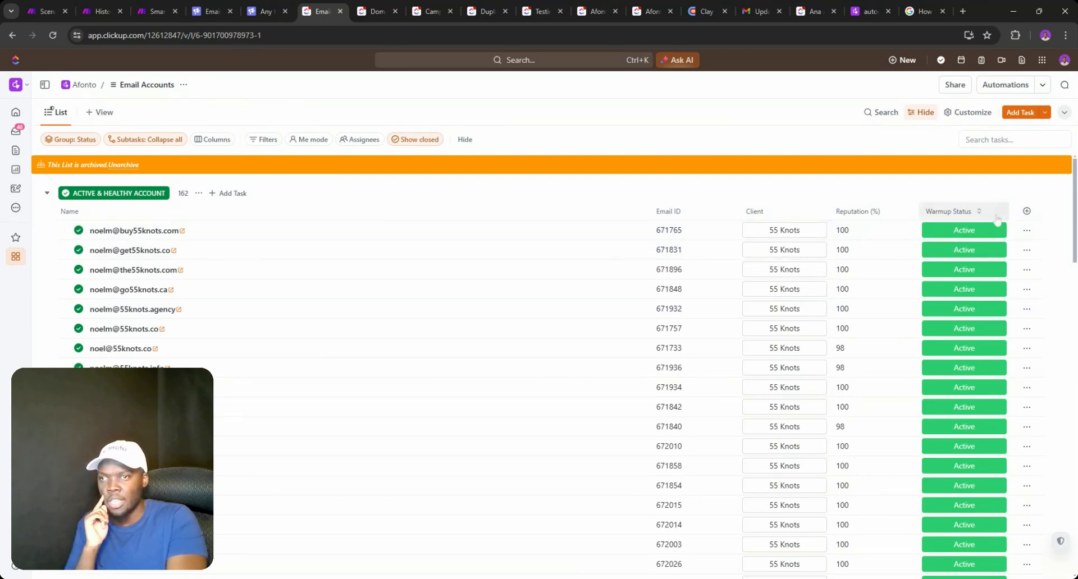
# - Search the fields for "Comme" and show the Assigned Comments column in the Email Accounts list
pyautogui.click(1027, 212)
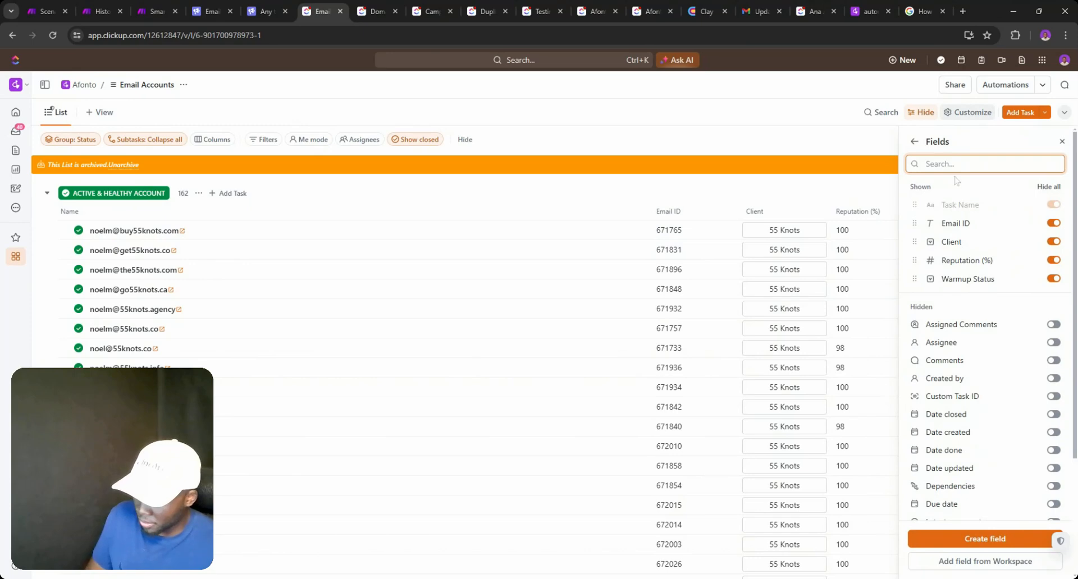
pyautogui.write('Comme')
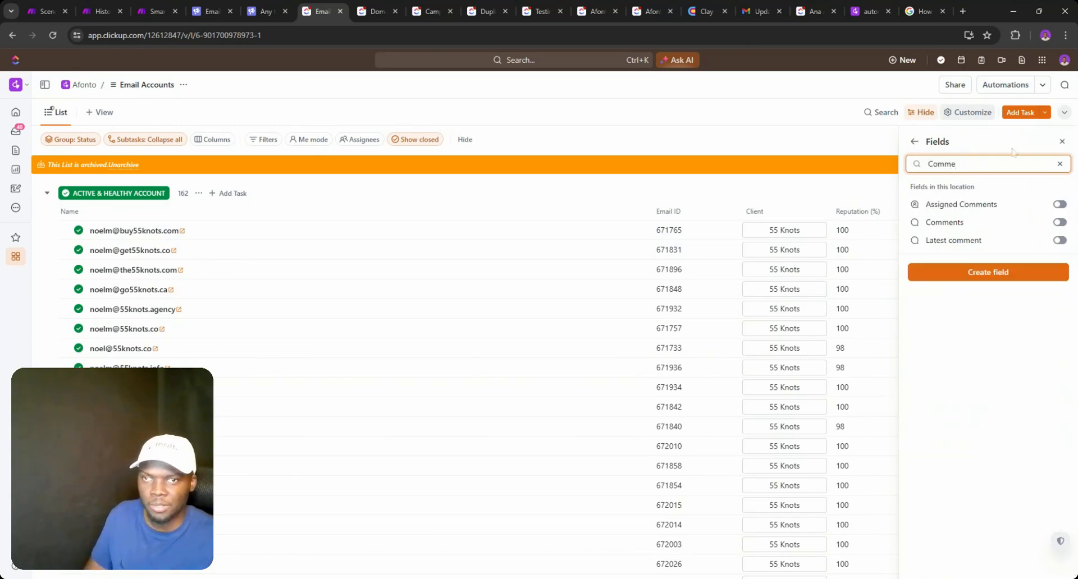
pyautogui.click(1059, 204)
pyautogui.click(771, 189)
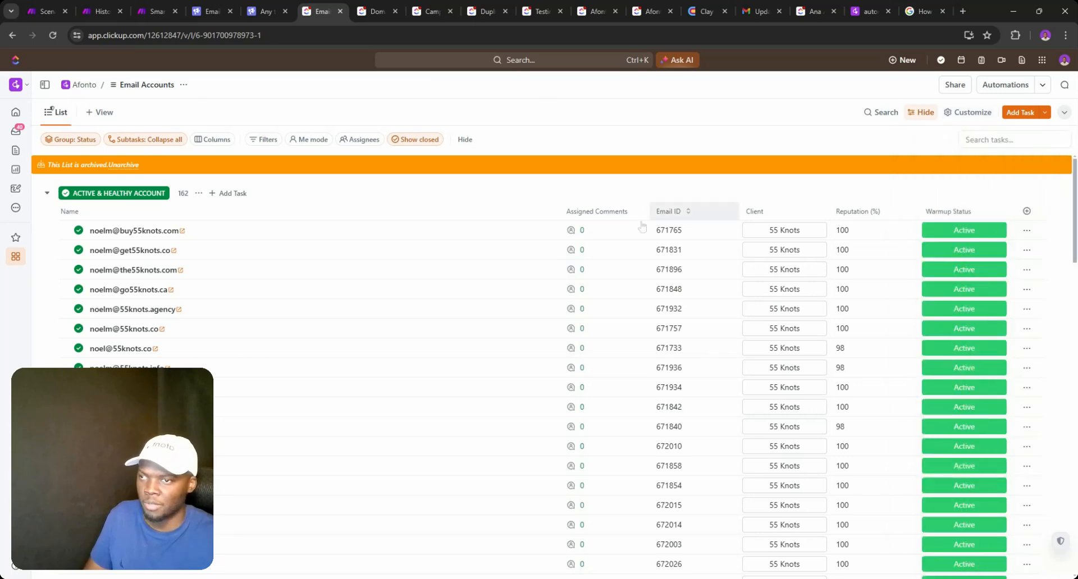
# - Add the assigned comment "fix this" to the first email account under Active & Healthy Account
pyautogui.click(606, 230)
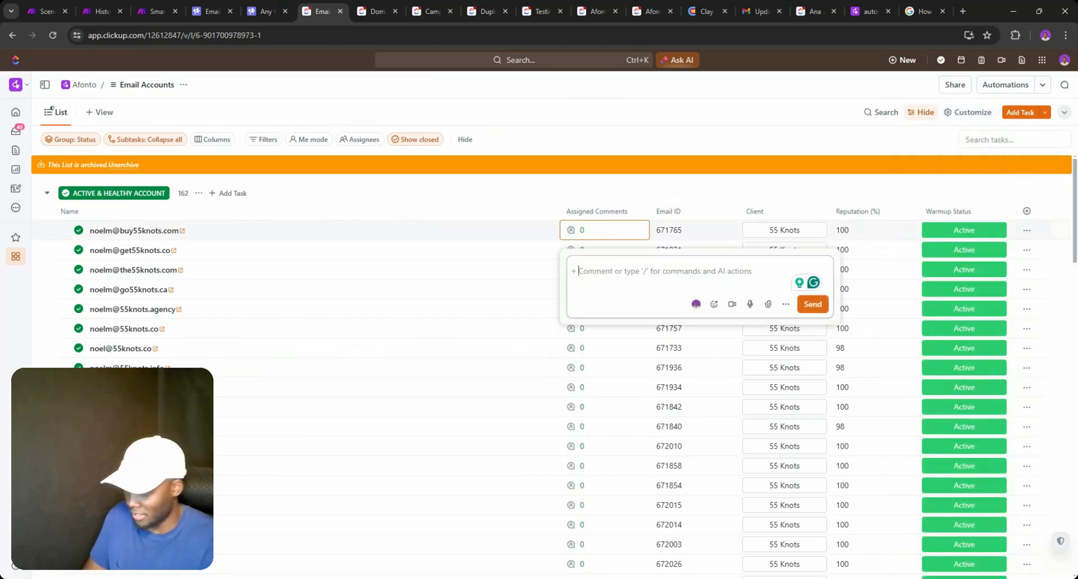
pyautogui.write('fix this')
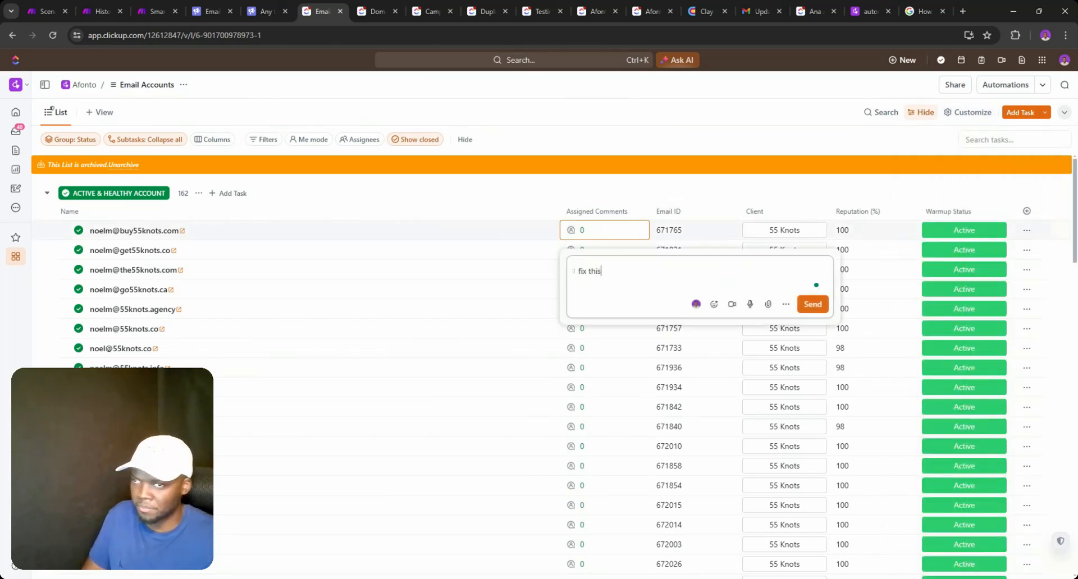
pyautogui.click(813, 304)
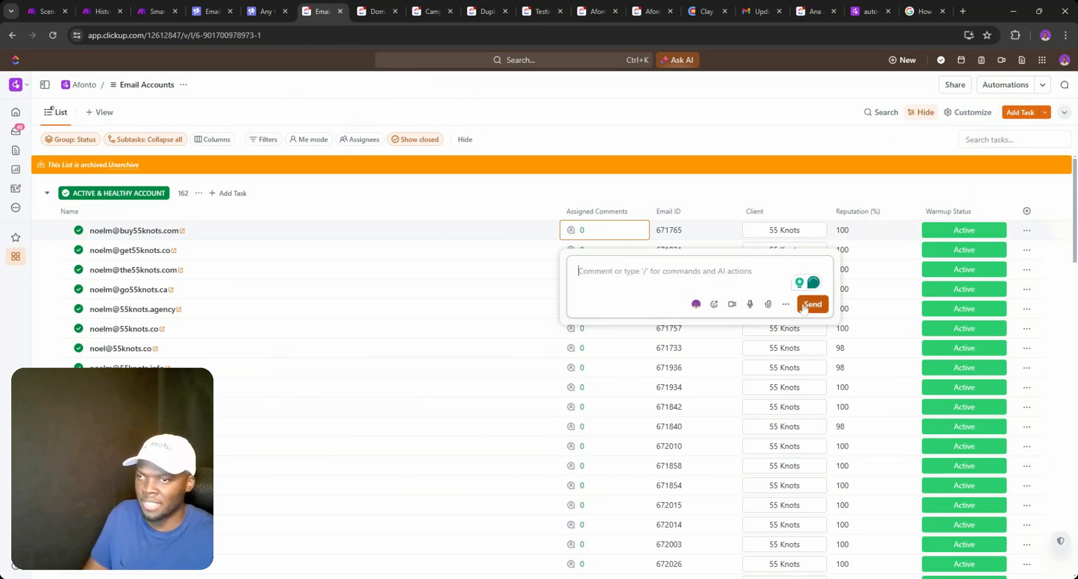
pyautogui.click(741, 193)
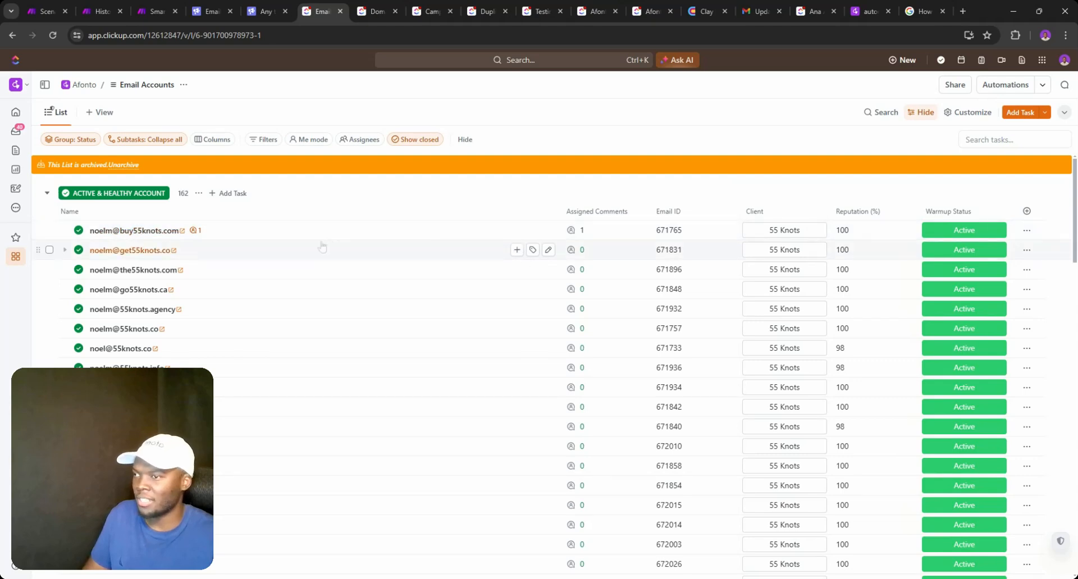
# - Resolve the assigned comment "fix this" on the first email account under Active & Healthy Account
pyautogui.click(603, 230)
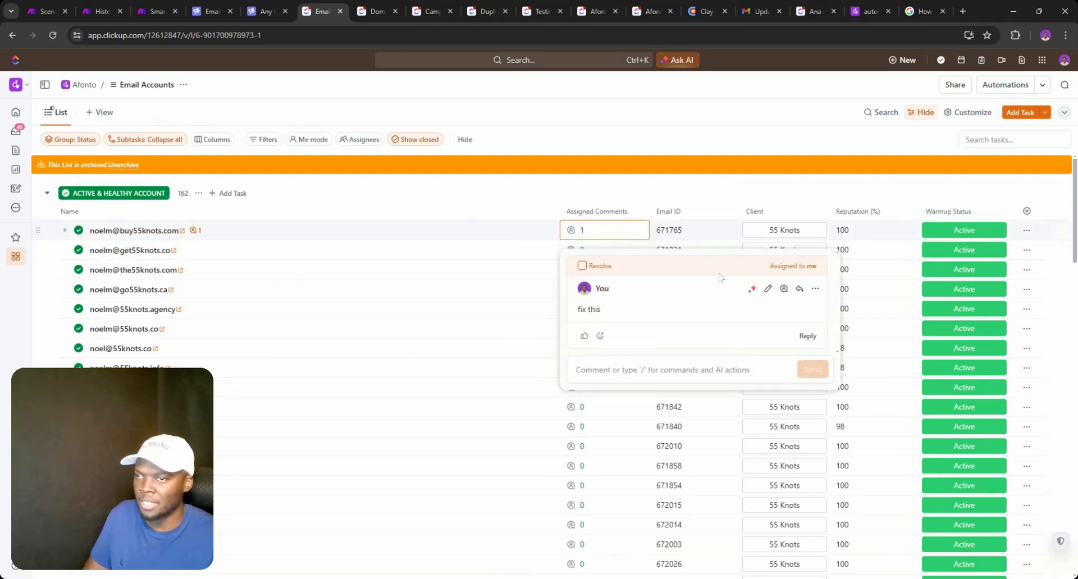
pyautogui.click(582, 266)
pyautogui.click(706, 203)
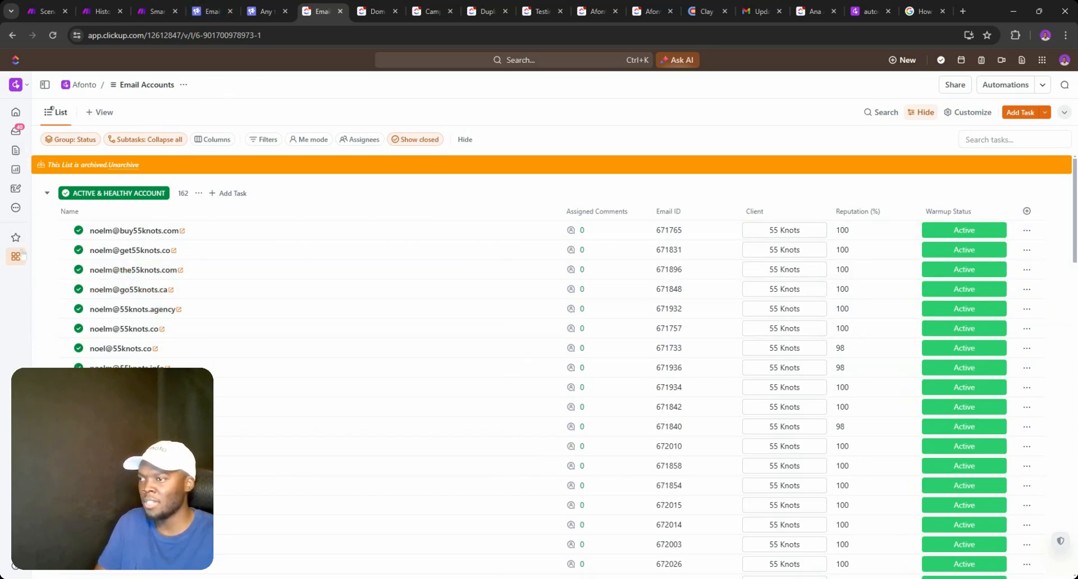
# - Hide archived items in Spaces and open the Domains list of the Afonto space
pyautogui.moveTo(18, 256)
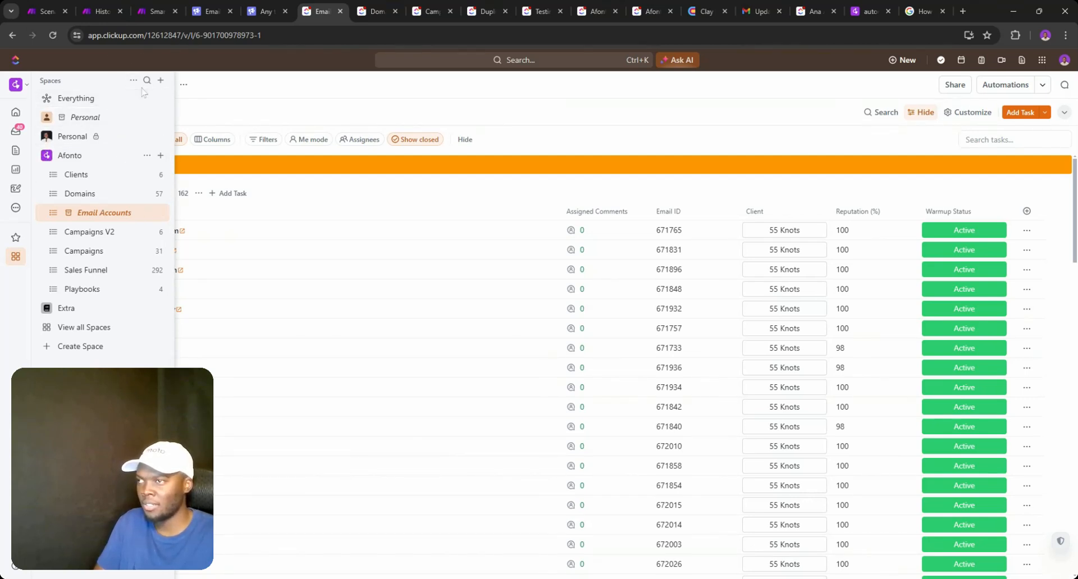
pyautogui.click(133, 80)
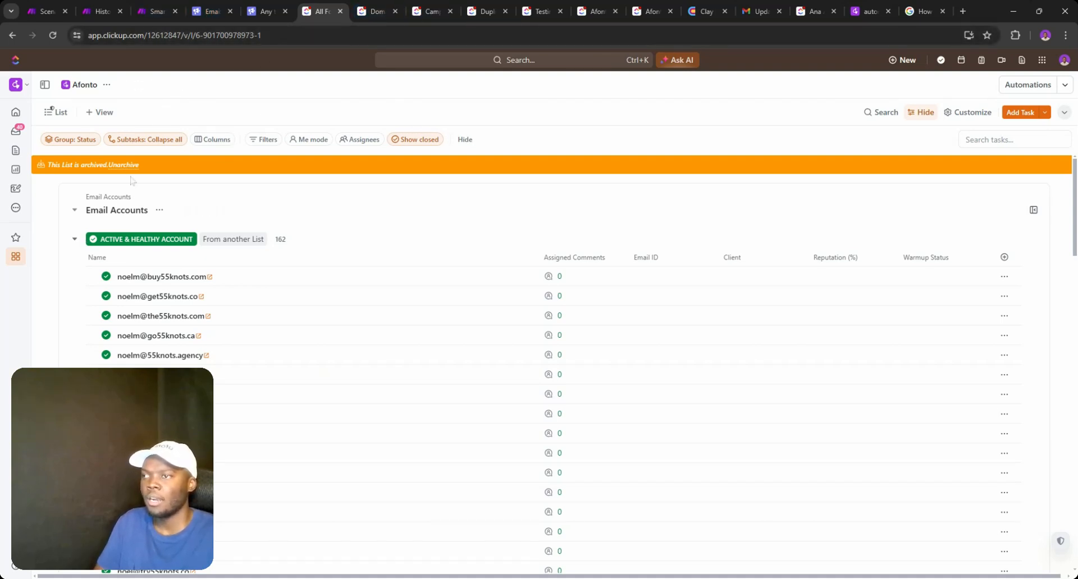
pyautogui.click(22, 258)
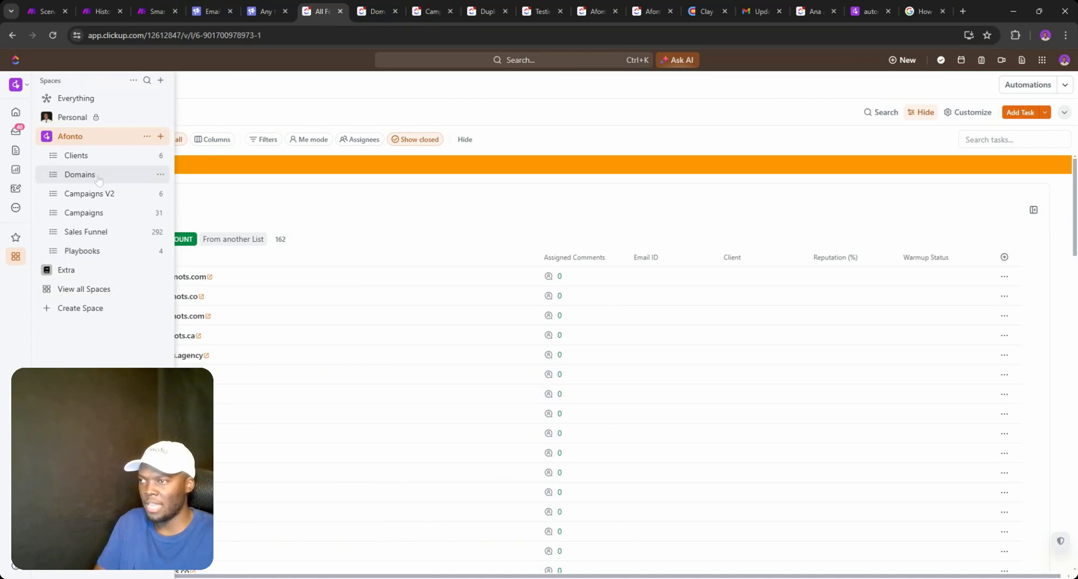
pyautogui.click(98, 179)
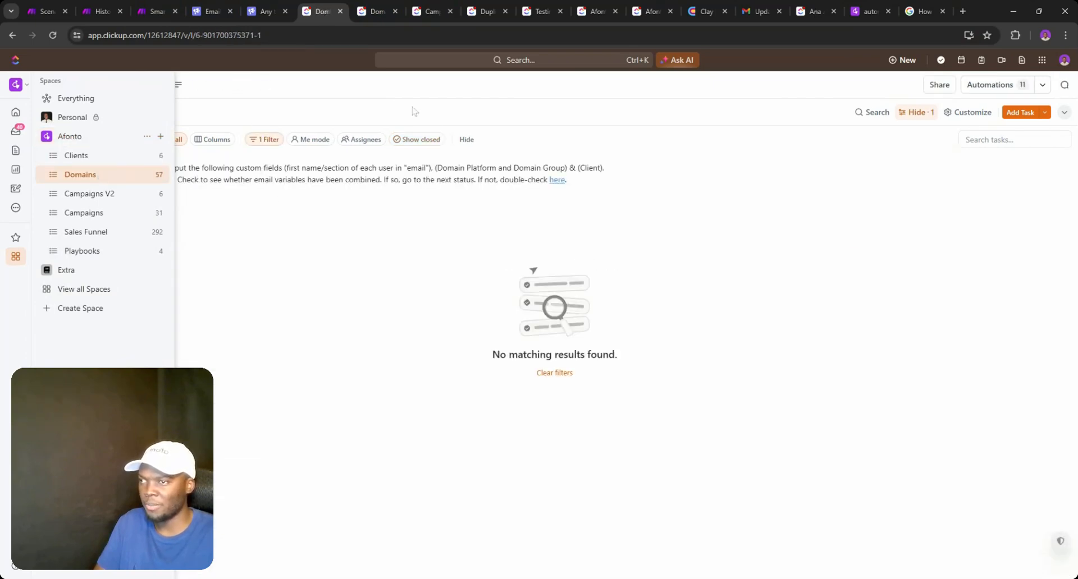
# - Hide the DKIM Key / onMicrosoft Domain column in the already loaded Domains list
pyautogui.click(376, 12)
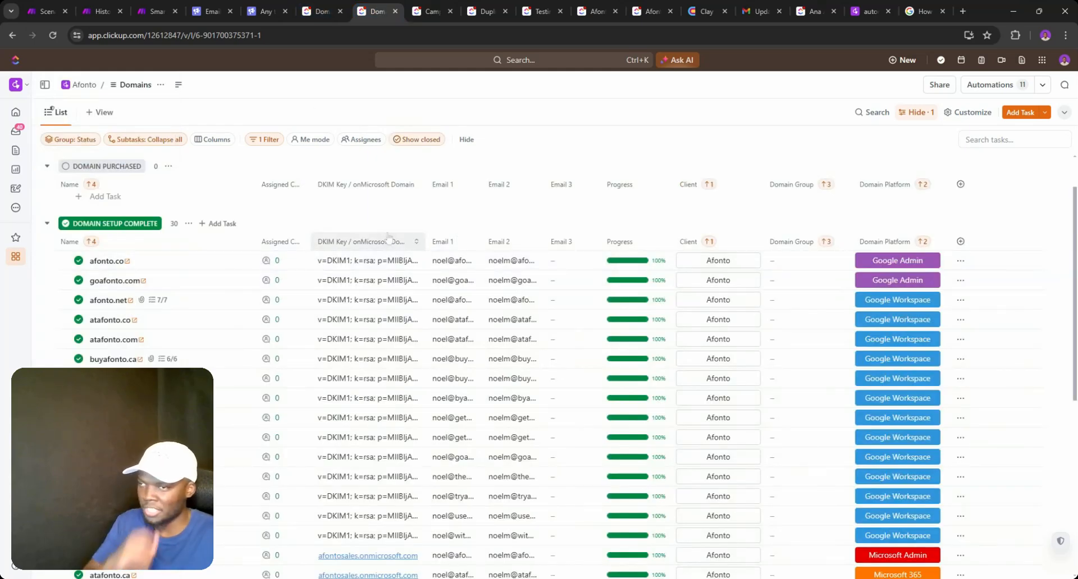
pyautogui.click(370, 243)
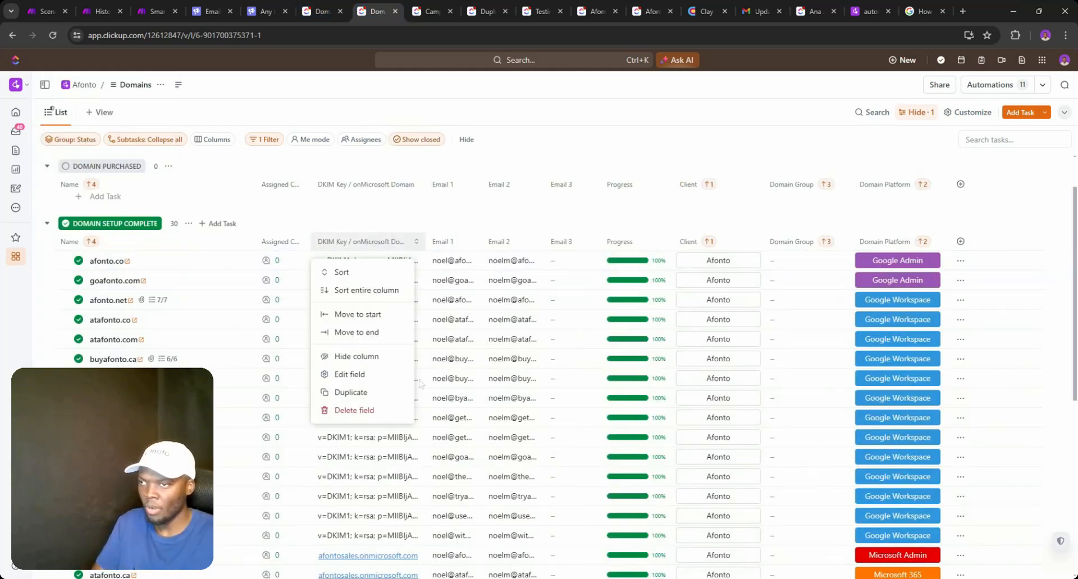
pyautogui.click(355, 357)
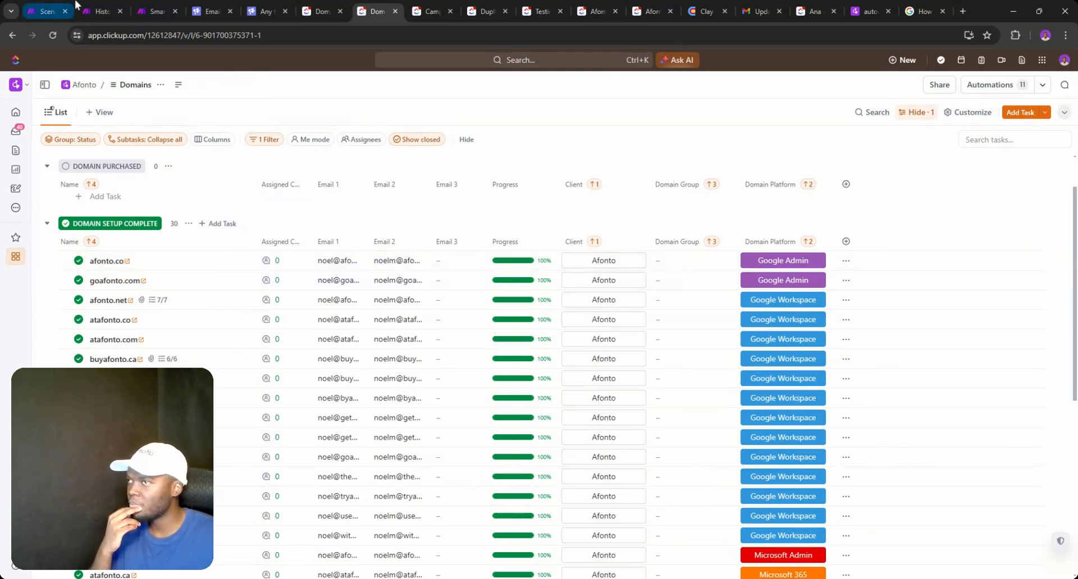
# - Switch to Make, view the diagram of the positive replies scenario for Smartlead, Clickup and Slack, and return to the Afonto: Automations list
pyautogui.click(24, 6)
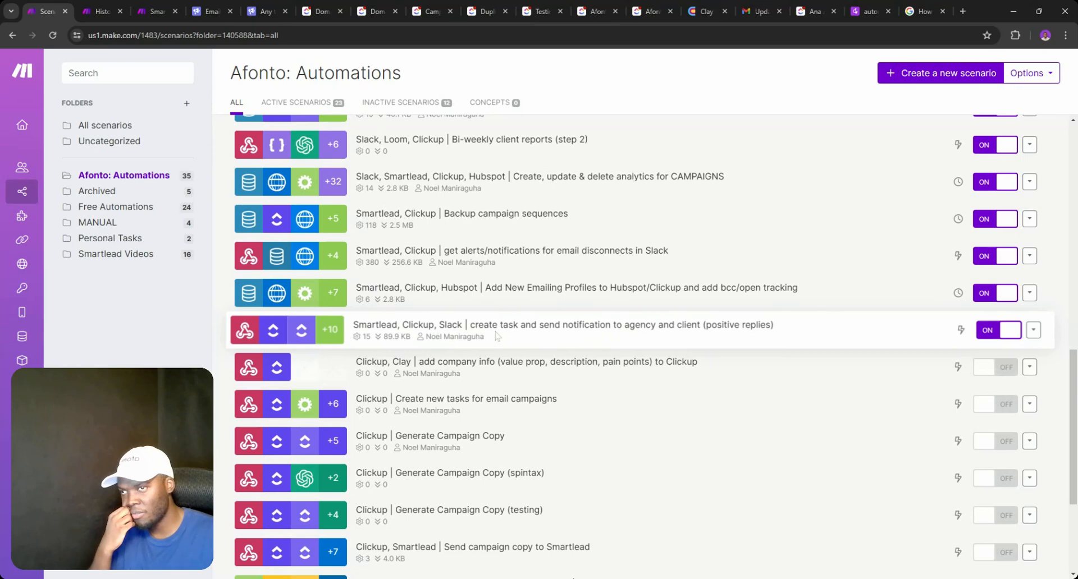
pyautogui.middleClick(441, 332)
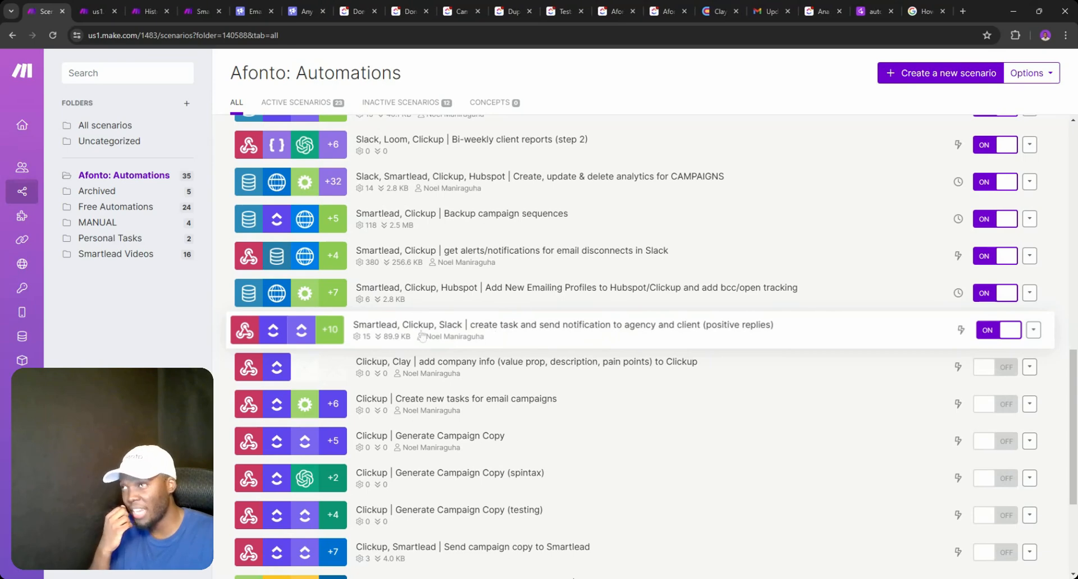
pyautogui.click(87, 8)
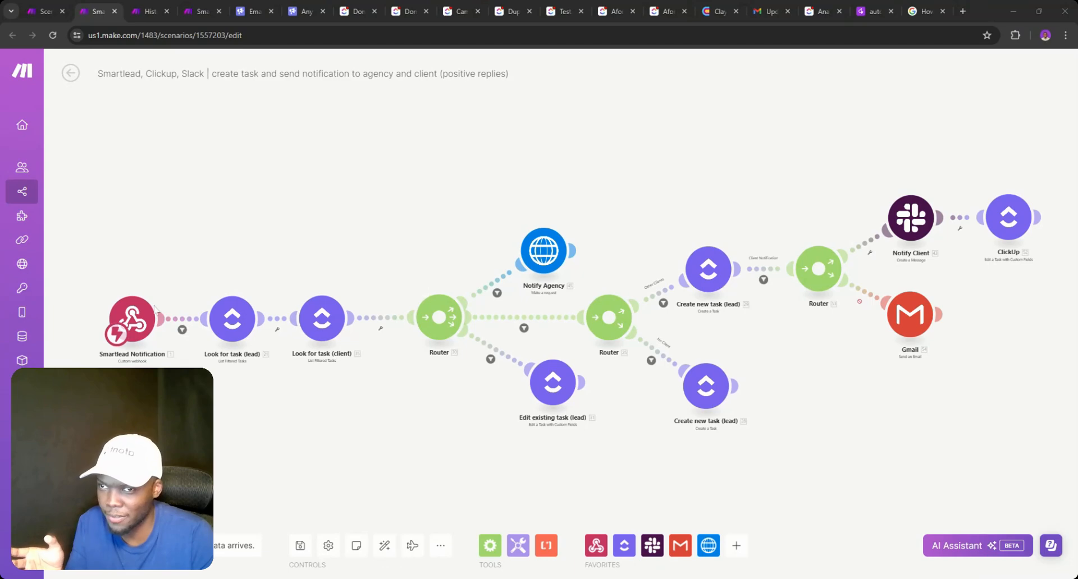
pyautogui.click(46, 5)
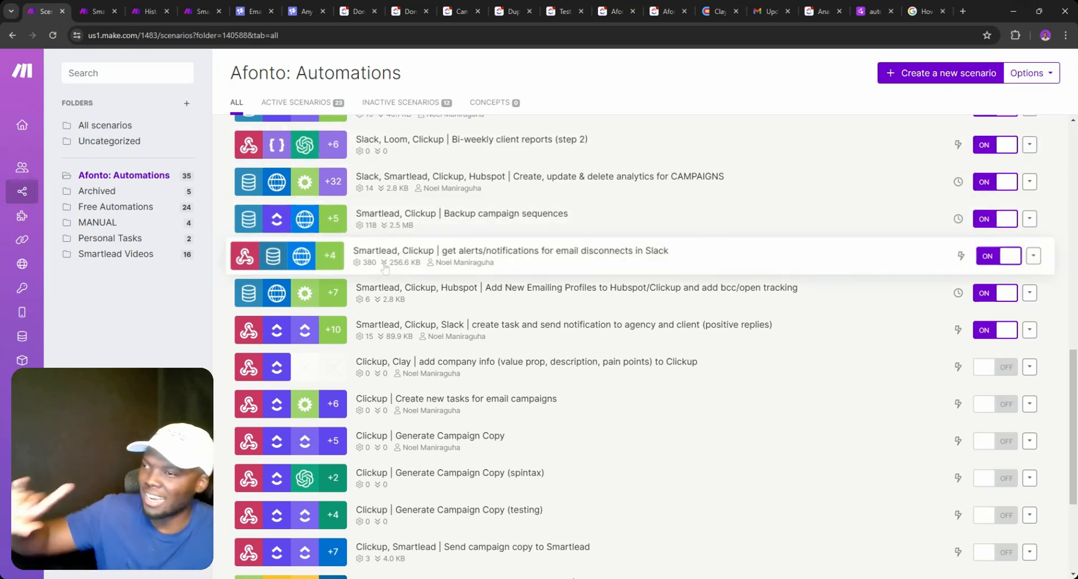
pyautogui.moveTo(387, 271)
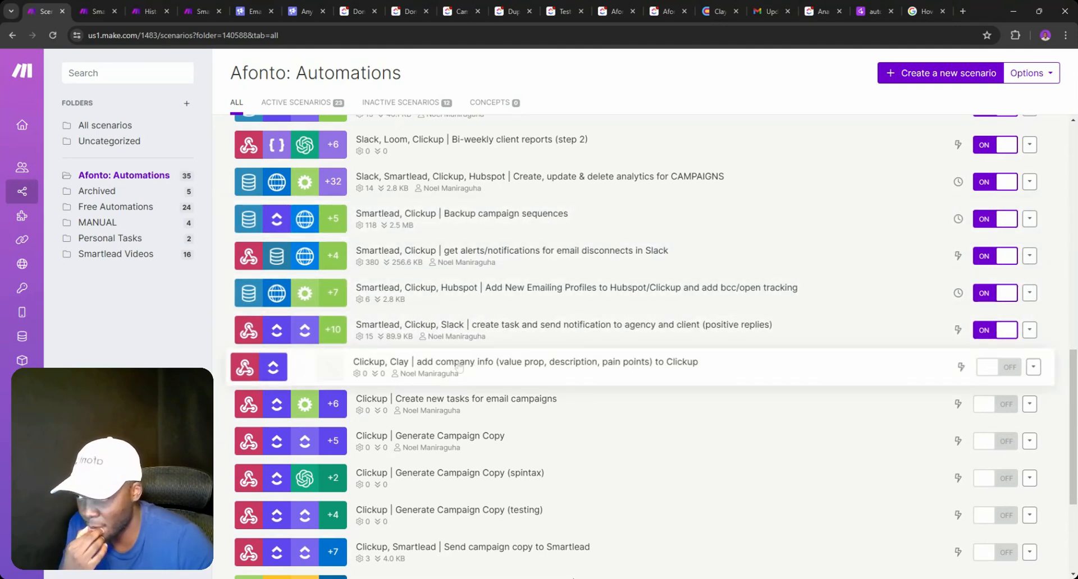
# - Open the scenario "Clickup, Clay | add company info (value prop, description, pain points) to Clickup" separately and close the older scenario and history pages
pyautogui.scroll(-1, 460, 368)
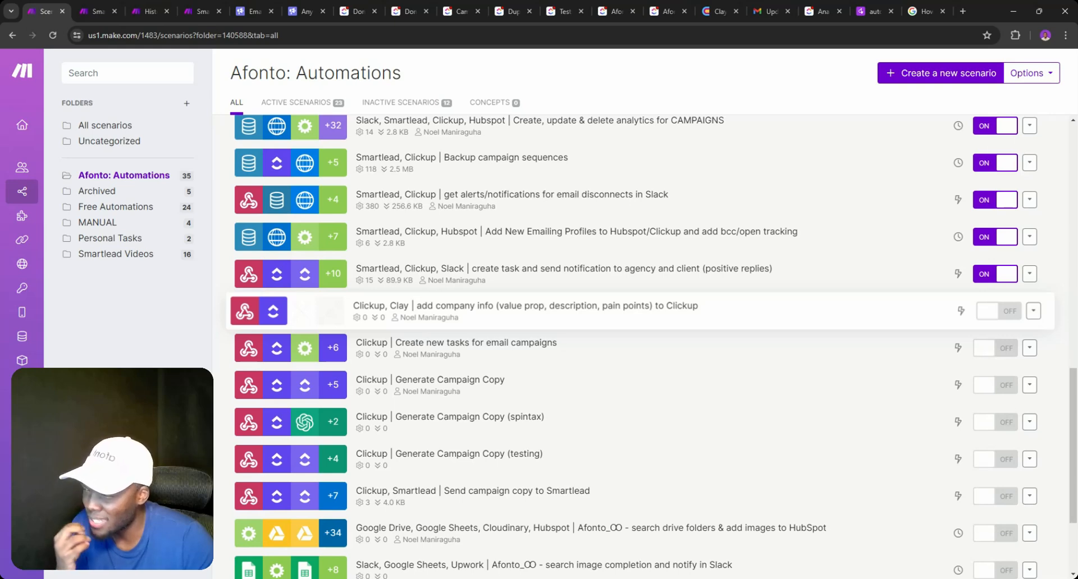
pyautogui.keyDown('ctrl'); pyautogui.click(497, 316); pyautogui.keyUp('ctrl')
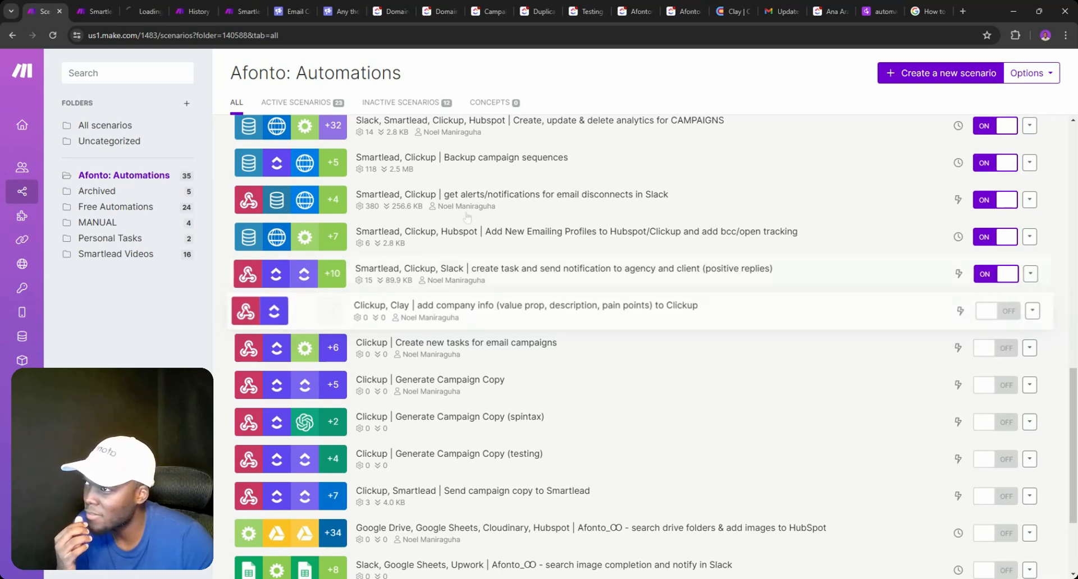
pyautogui.click(113, 11)
pyautogui.click(109, 12)
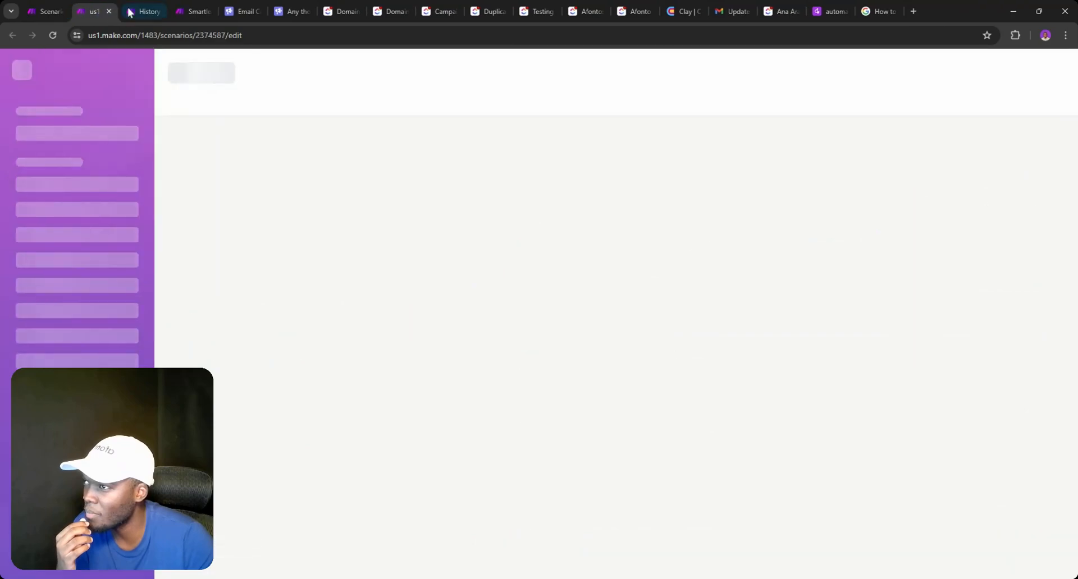
pyautogui.click(163, 11)
pyautogui.click(158, 12)
pyautogui.click(169, 11)
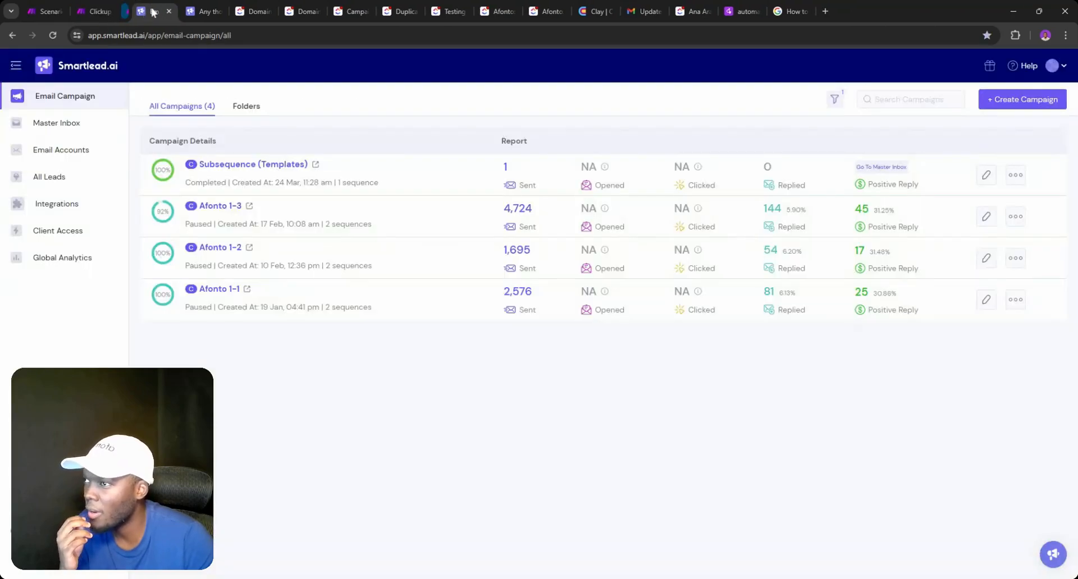
pyautogui.click(98, 11)
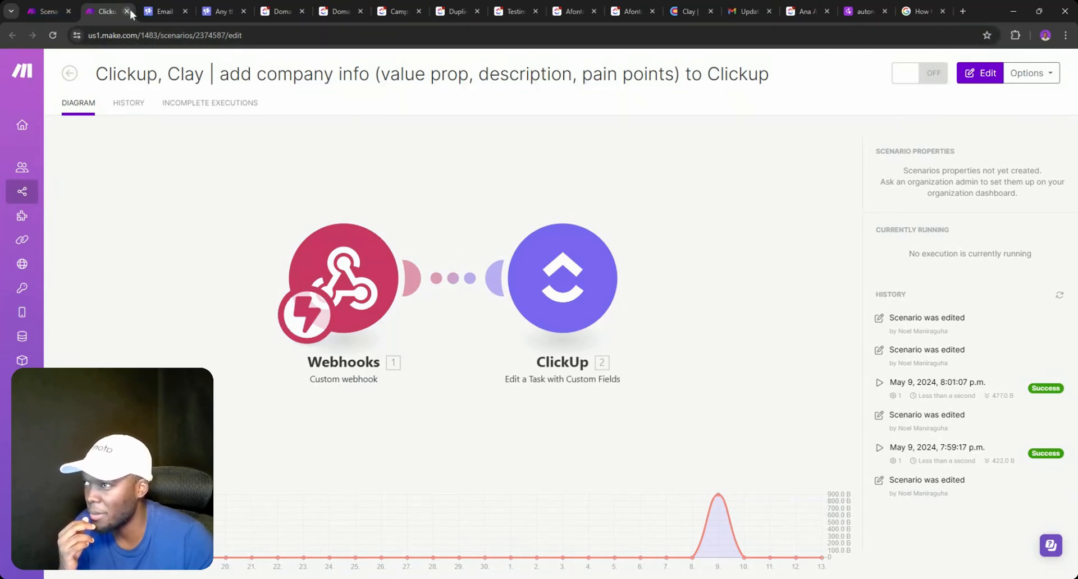
# - Switch to ClickUp, open the client under Create Email Campaigns in Clients, and review its value prop, company overview and pain points fields
pyautogui.click(51, 11)
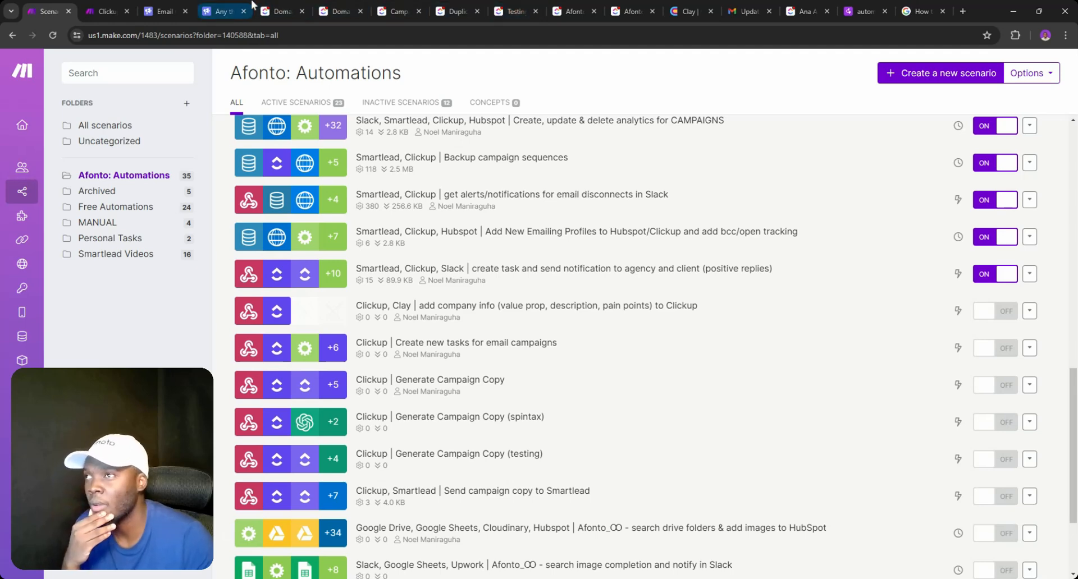
pyautogui.click(283, 5)
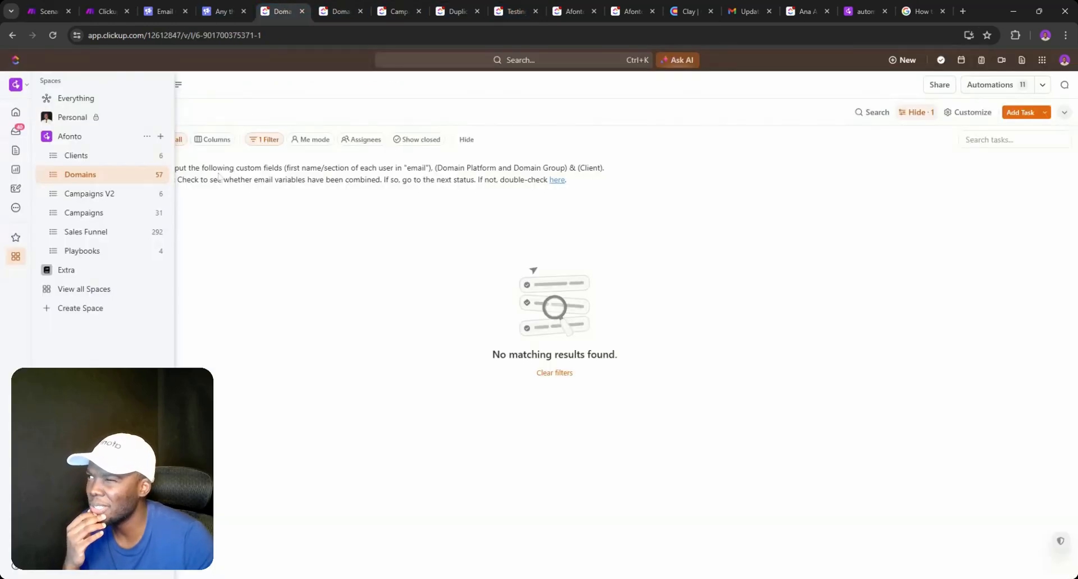
pyautogui.click(167, 156)
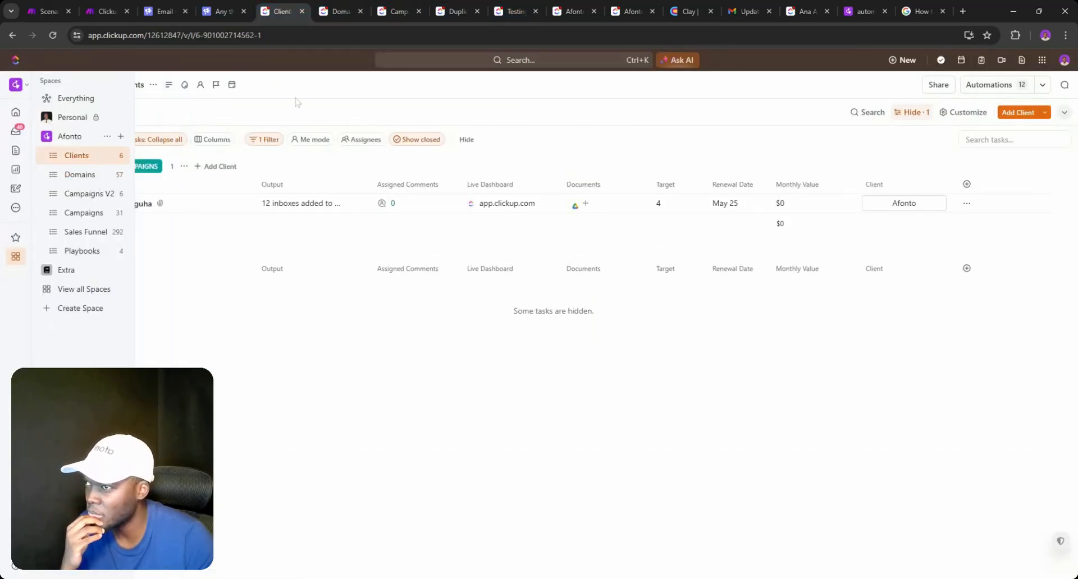
pyautogui.click(143, 206)
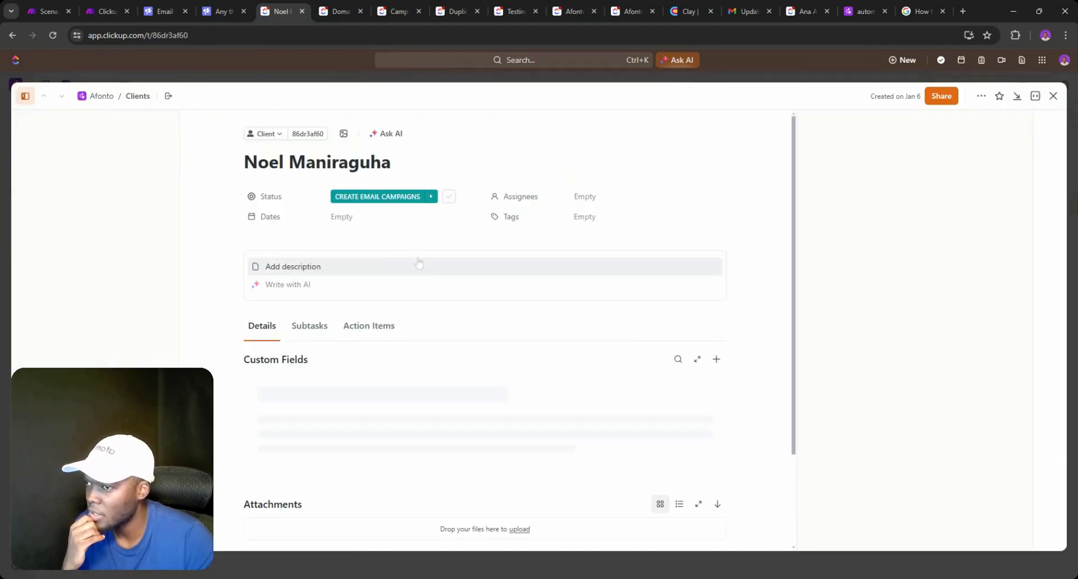
pyautogui.scroll(-4, 400, 274)
pyautogui.scroll(-2, 402, 279)
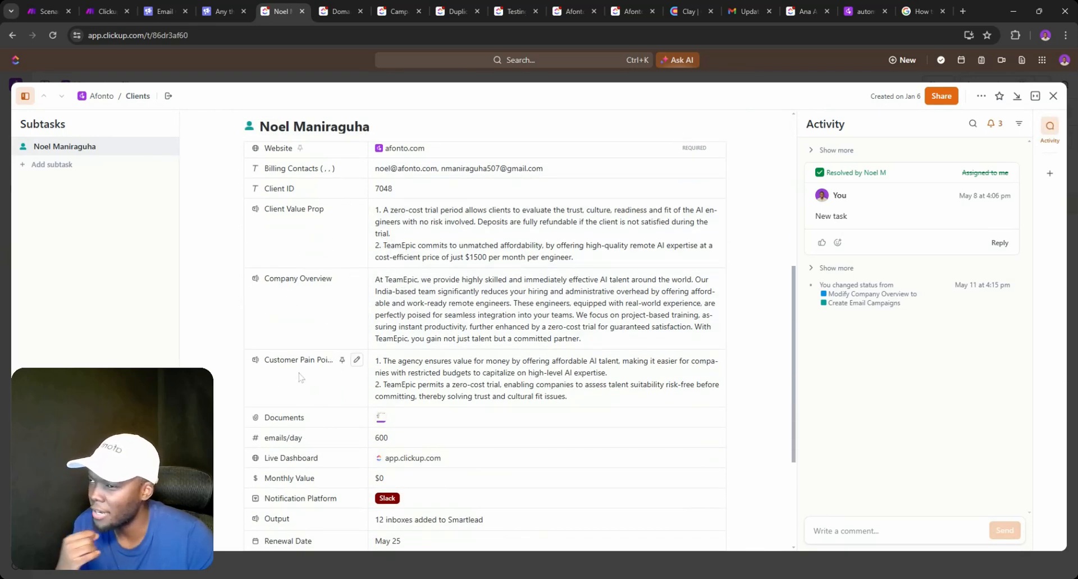
pyautogui.scroll(3, 301, 262)
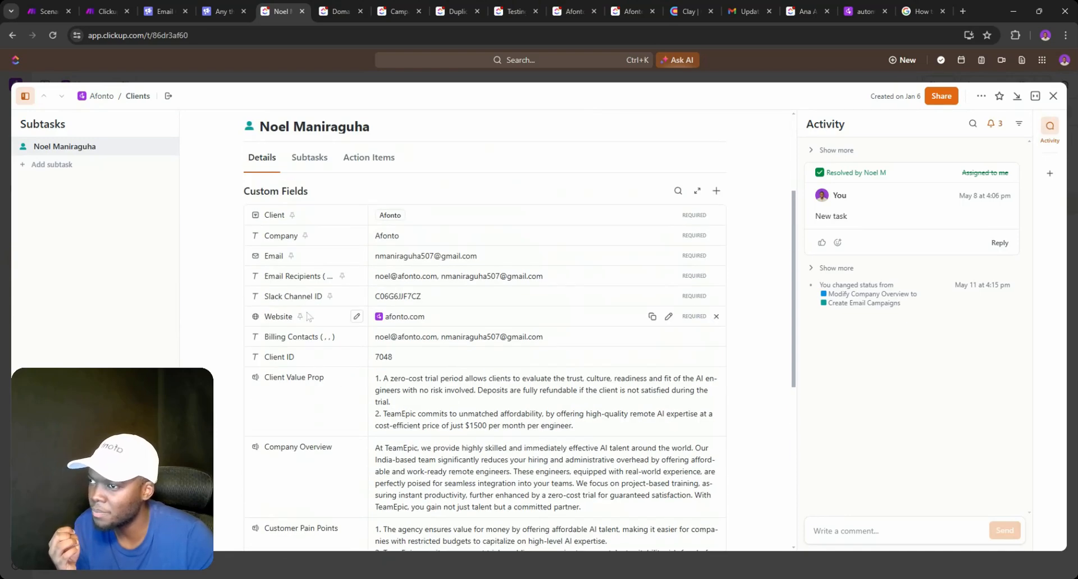
pyautogui.scroll(3, 306, 319)
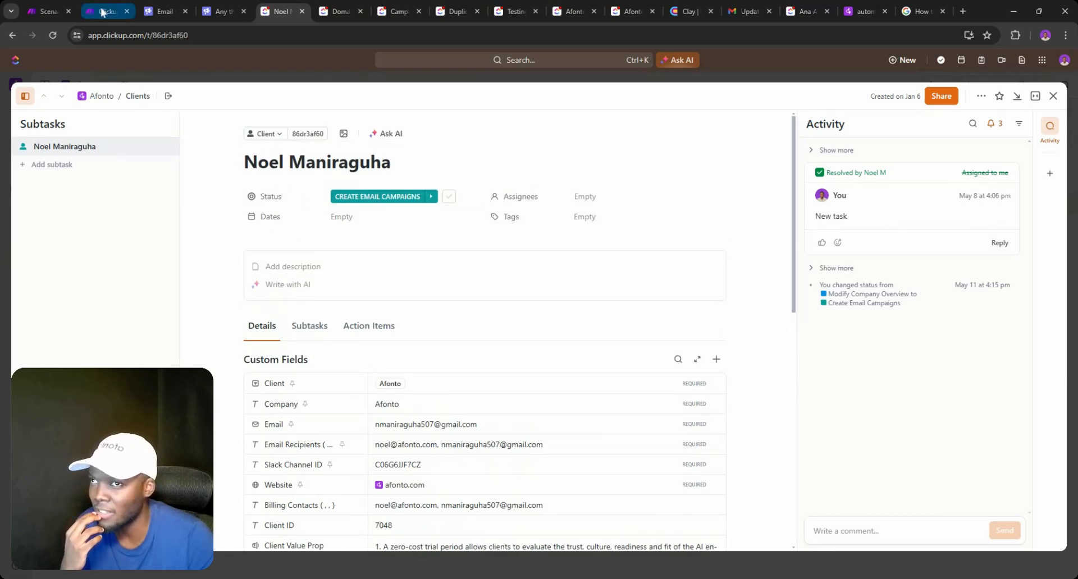
# - Switch to Clay and open the table "Pull in data from a Webhook Table" in the Webhook folder
pyautogui.click(686, 12)
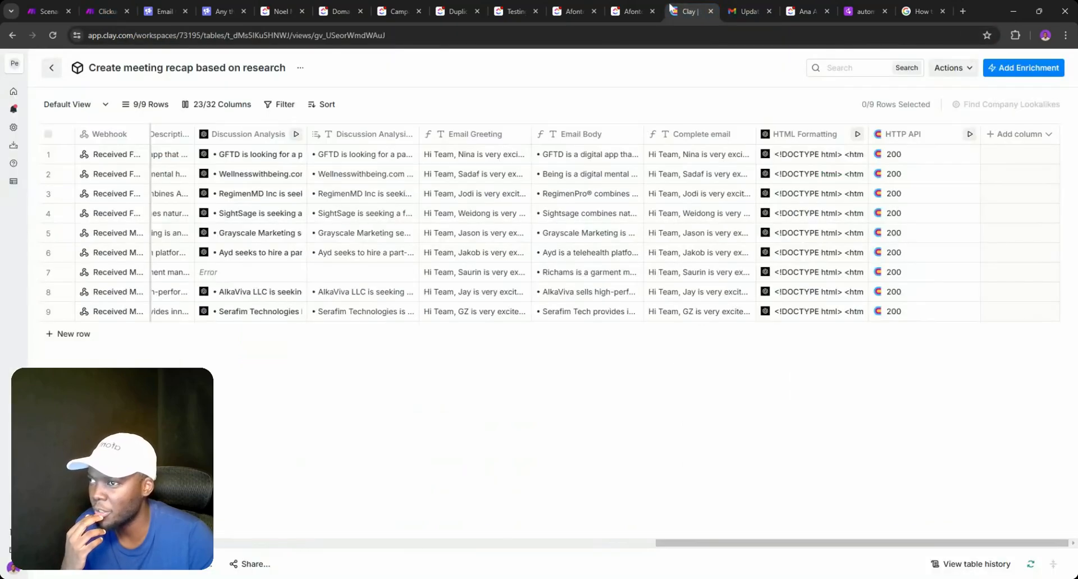
pyautogui.click(26, 92)
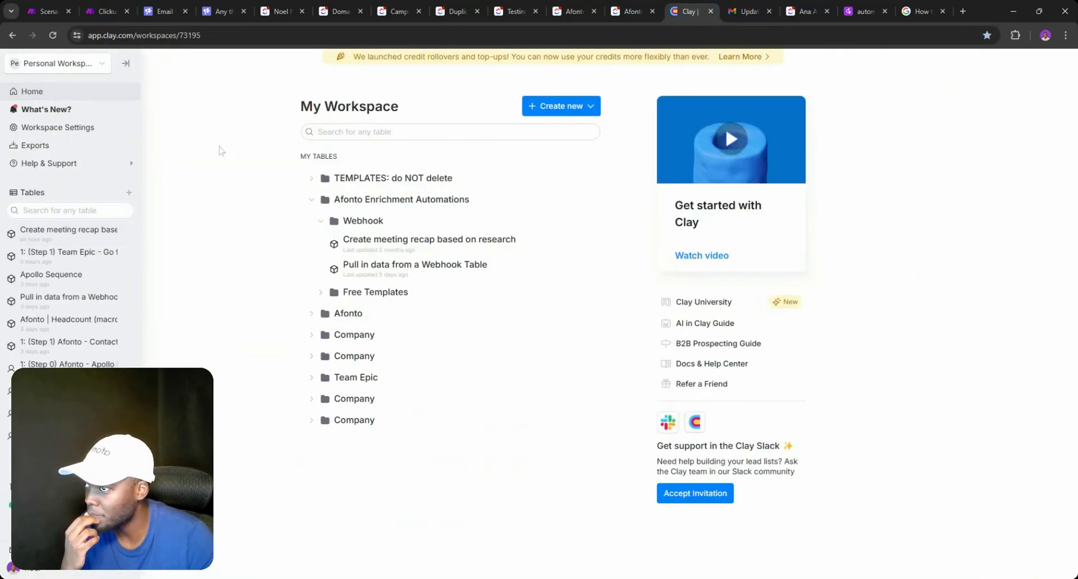
pyautogui.click(364, 280)
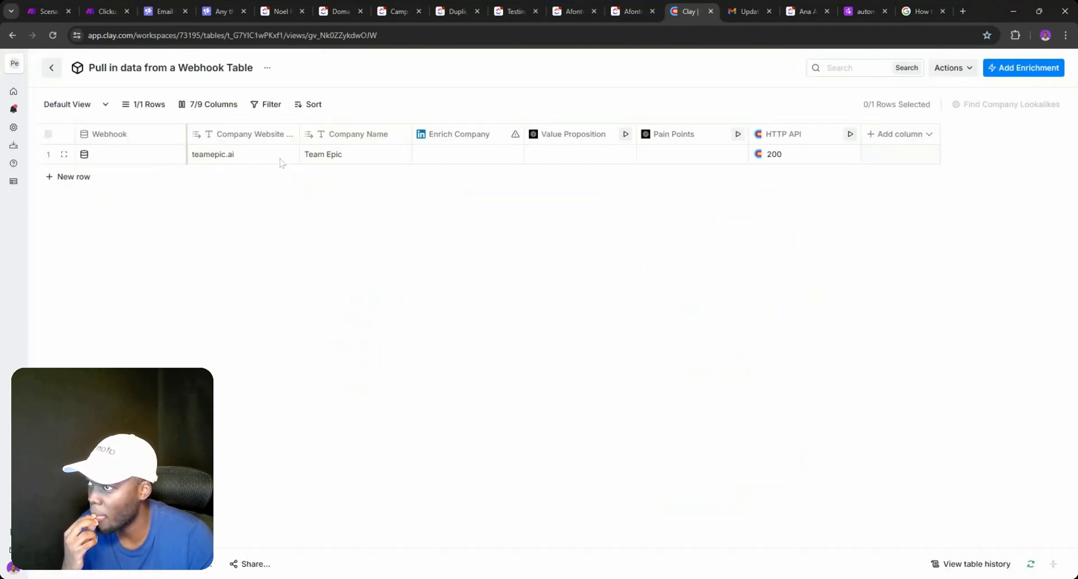
# - Rename the Clay table "add company info (value prop, description, pain points) to Clickup", copied from the Make scenario's title, and return to that scenario
pyautogui.click(96, 4)
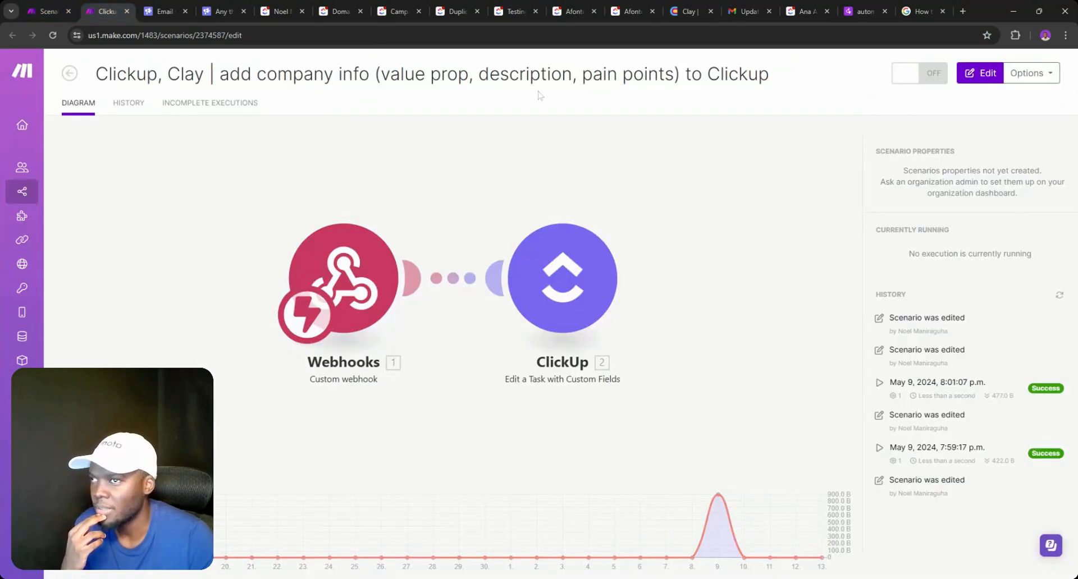
pyautogui.moveTo(529, 74); pyautogui.dragTo(562, 75)
pyautogui.click(758, 74)
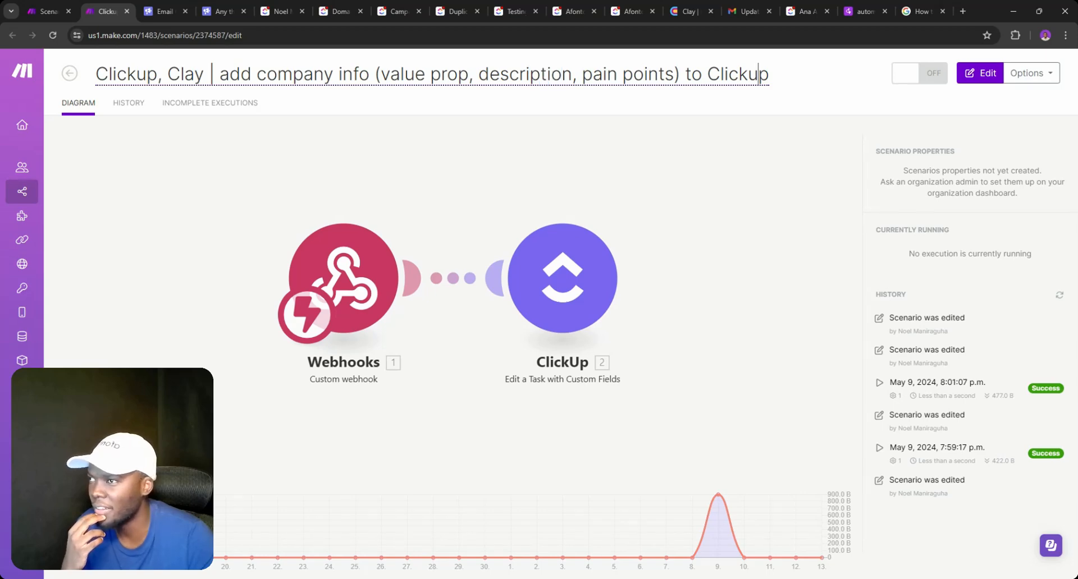
pyautogui.moveTo(219, 75); pyautogui.dragTo(795, 87)
pyautogui.hotkey('ctrl', 'c')
pyautogui.click(690, 11)
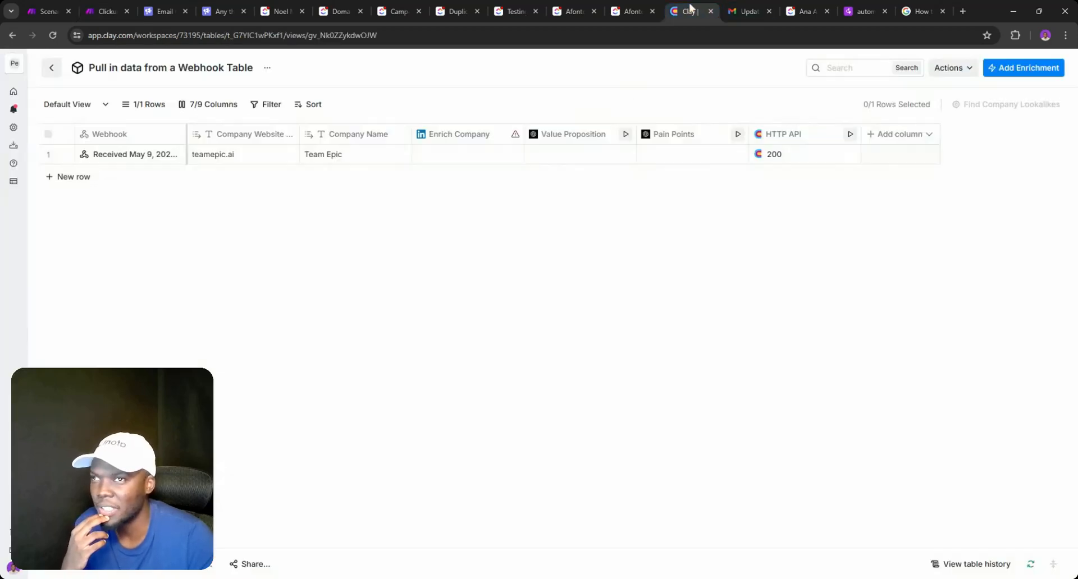
pyautogui.click(223, 74)
pyautogui.hotkey('ctrl', 'a')
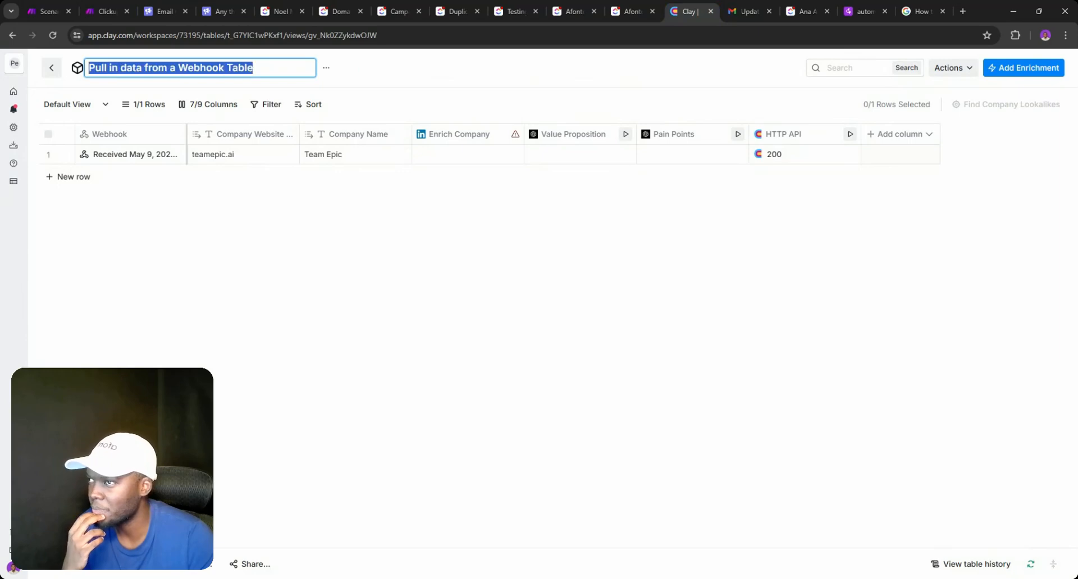
pyautogui.hotkey('ctrl', 'v')
pyautogui.press('Return')
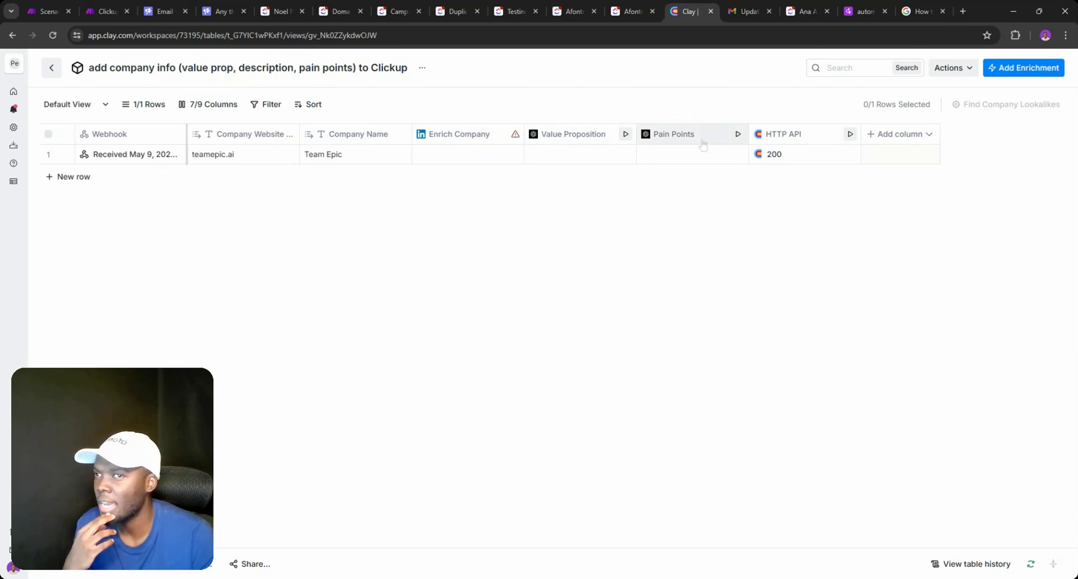
pyautogui.click(104, 11)
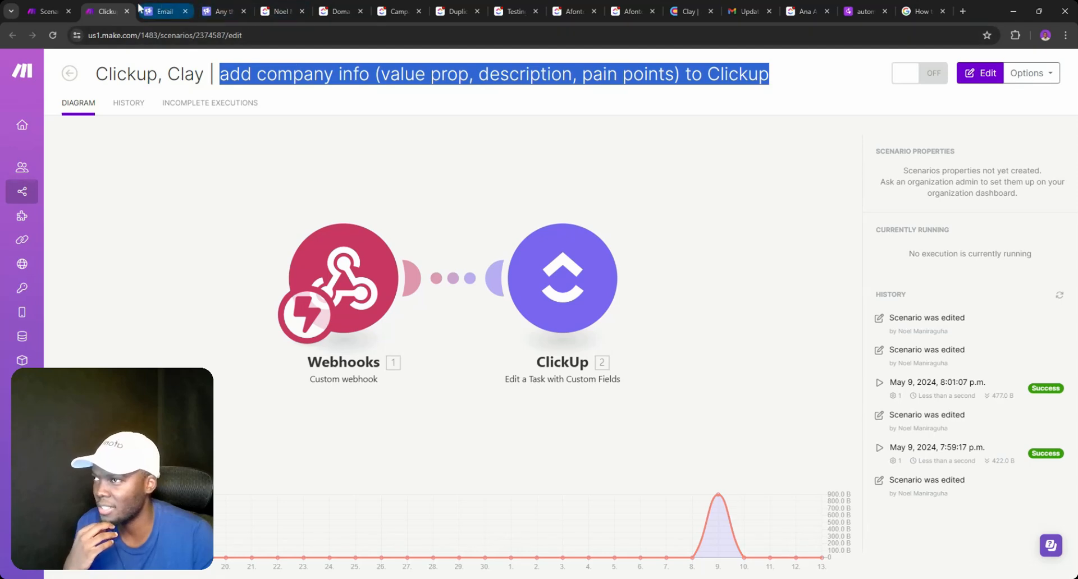
# - Return to the Afonto: Automations list and switch on the scenario "Clickup, Clay | add company info (value prop, description, pain points) to Clickup"
pyautogui.click(57, 8)
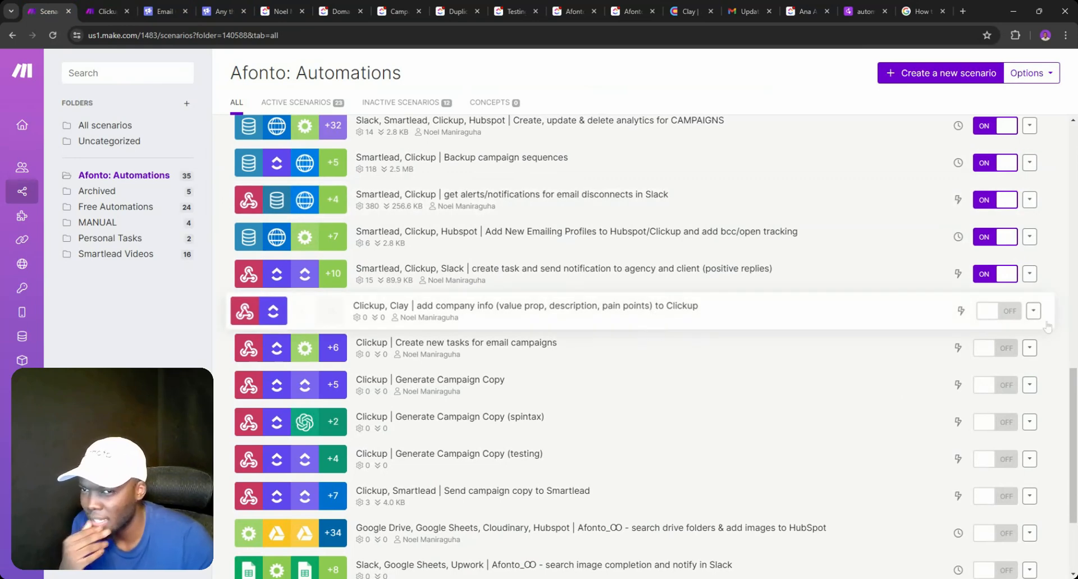
pyautogui.click(995, 316)
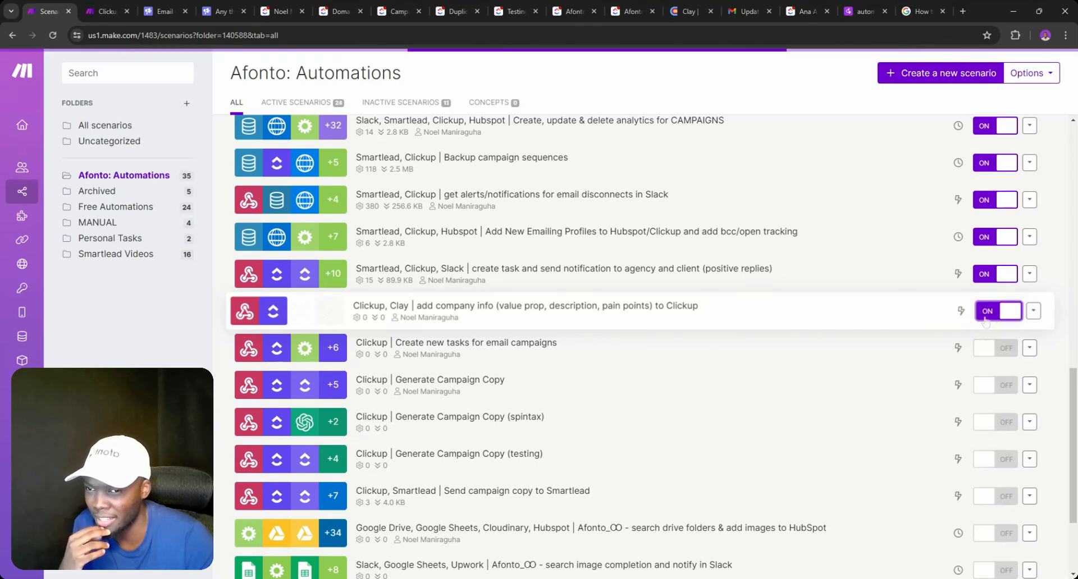
# - Review the company-info scenario's ClickUp module mappings for Client Value Prop, Company Overview and Customer Pain Points, and close the scenario page
pyautogui.click(107, 12)
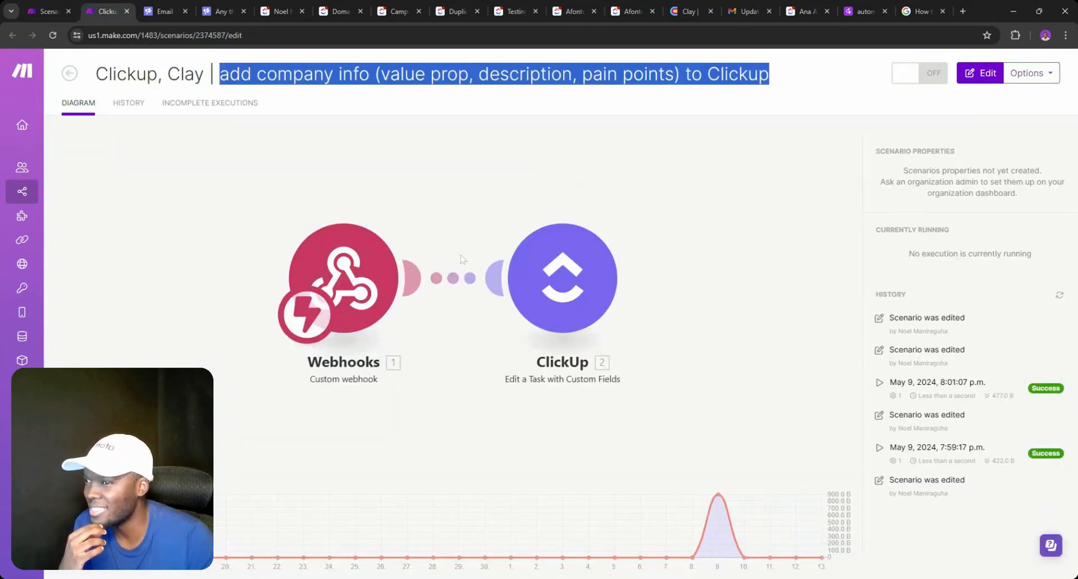
pyautogui.click(541, 247)
pyautogui.click(653, 293)
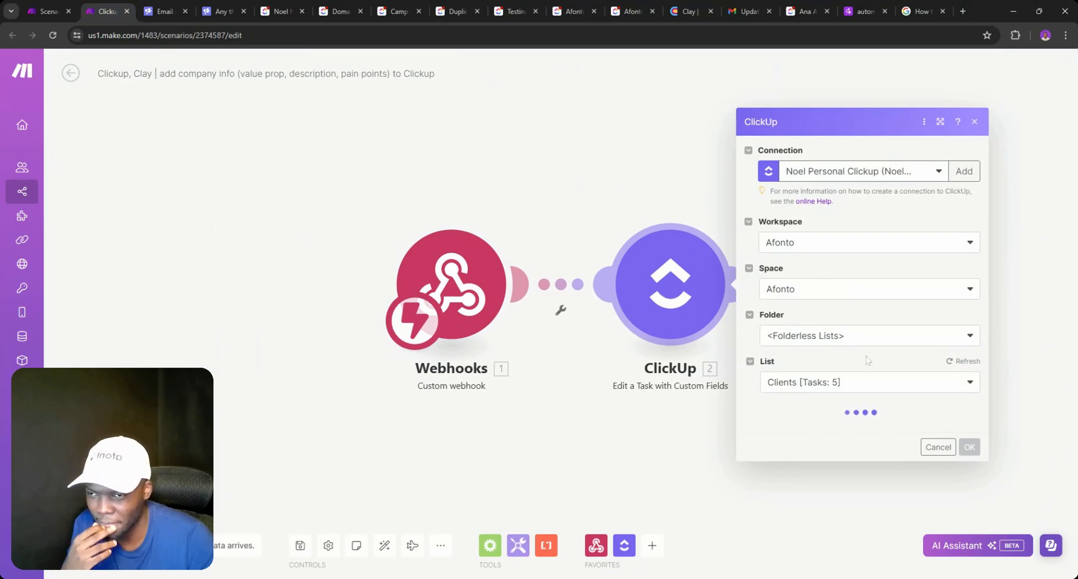
pyautogui.scroll(-10, 863, 359)
pyautogui.scroll(-9, 865, 365)
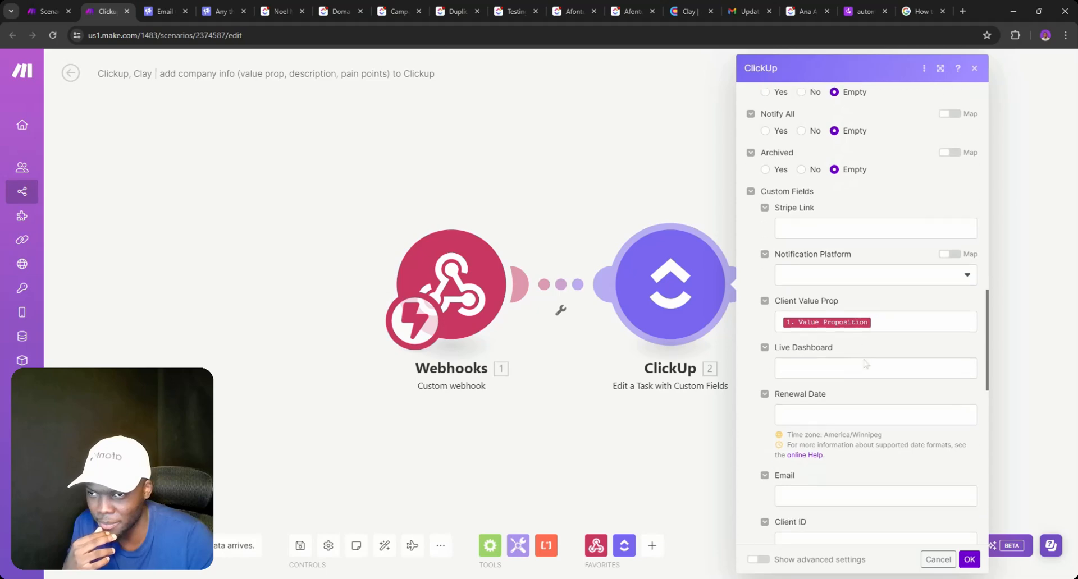
pyautogui.scroll(5, 874, 282)
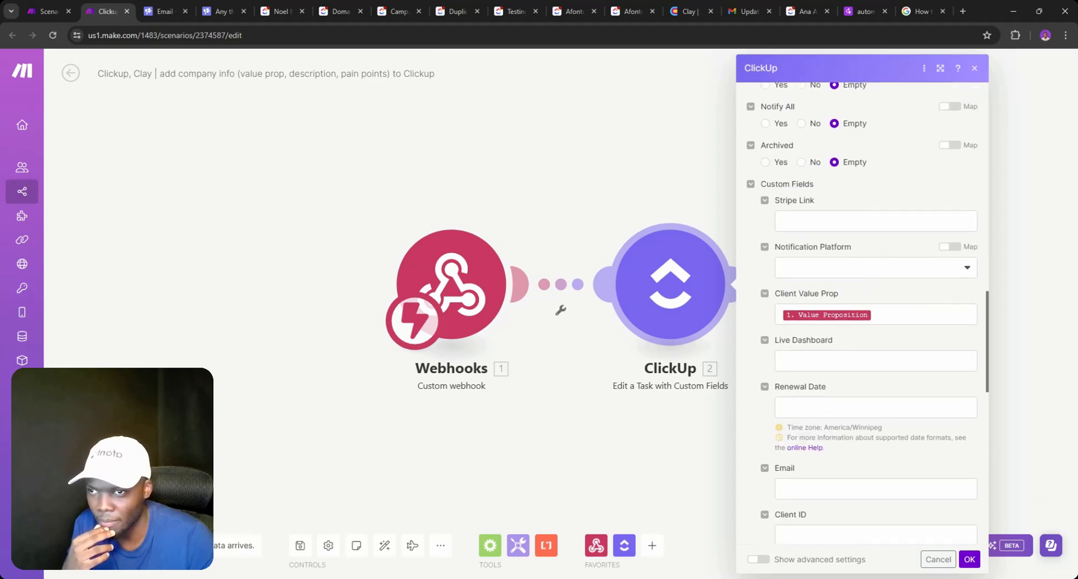
pyautogui.scroll(-12, 894, 286)
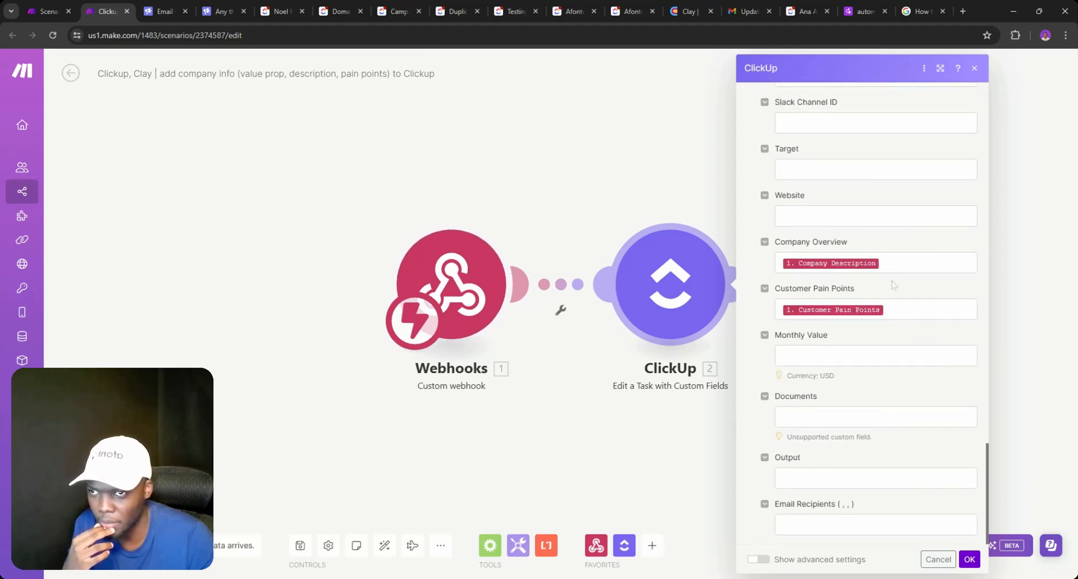
pyautogui.click(974, 68)
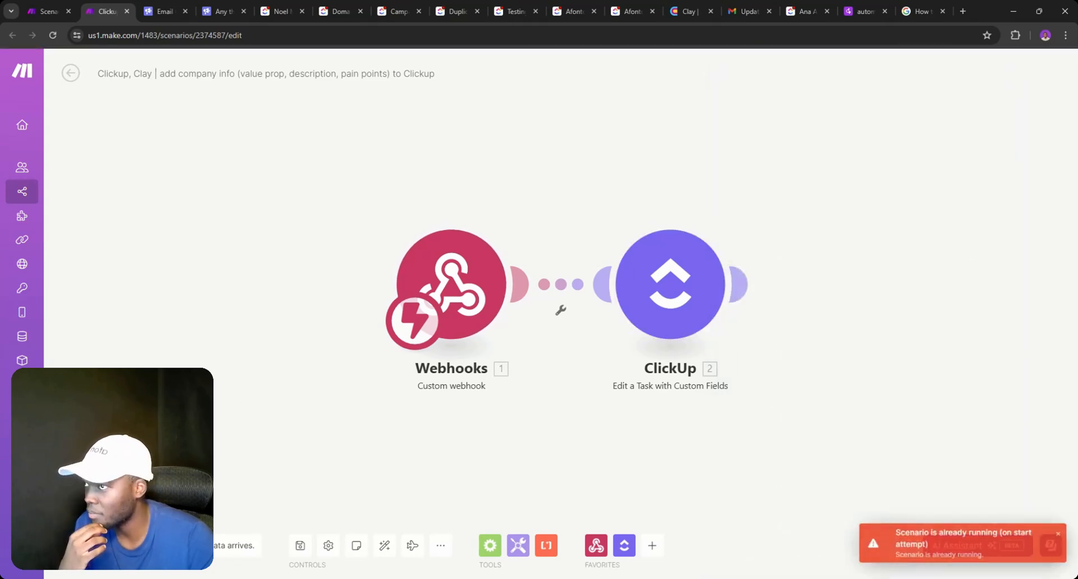
pyautogui.click(127, 12)
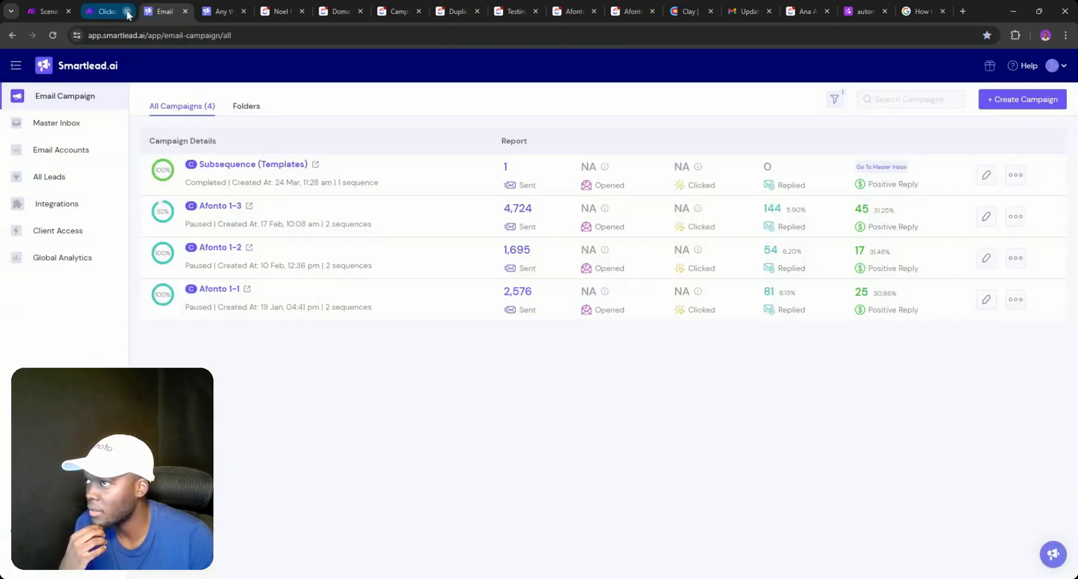
# - Switch on the scenario "Clickup | Create new tasks for email campaigns" in the Afonto: Automations list
pyautogui.click(63, 7)
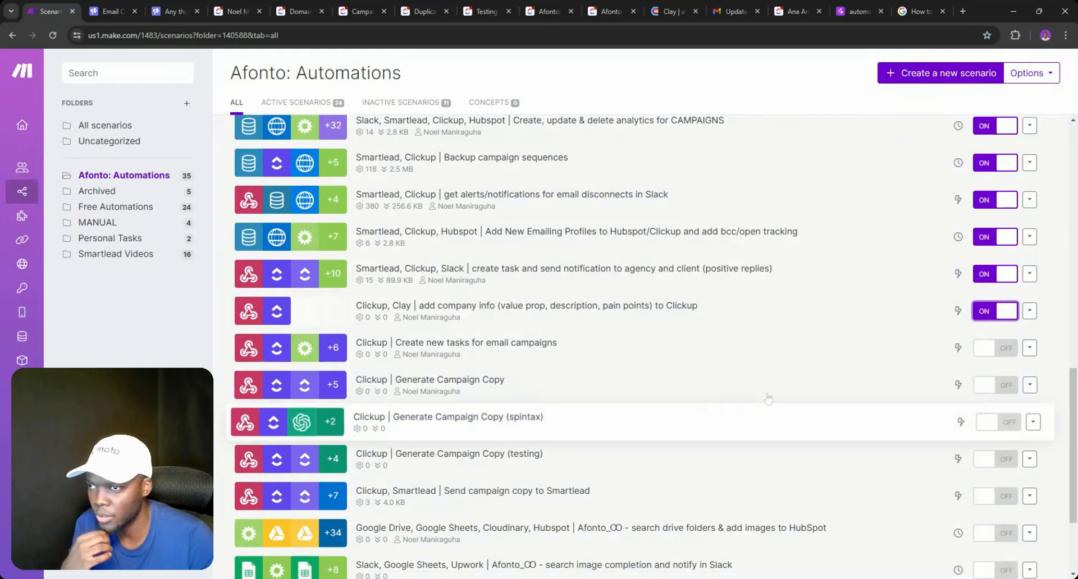
pyautogui.scroll(-1, 691, 323)
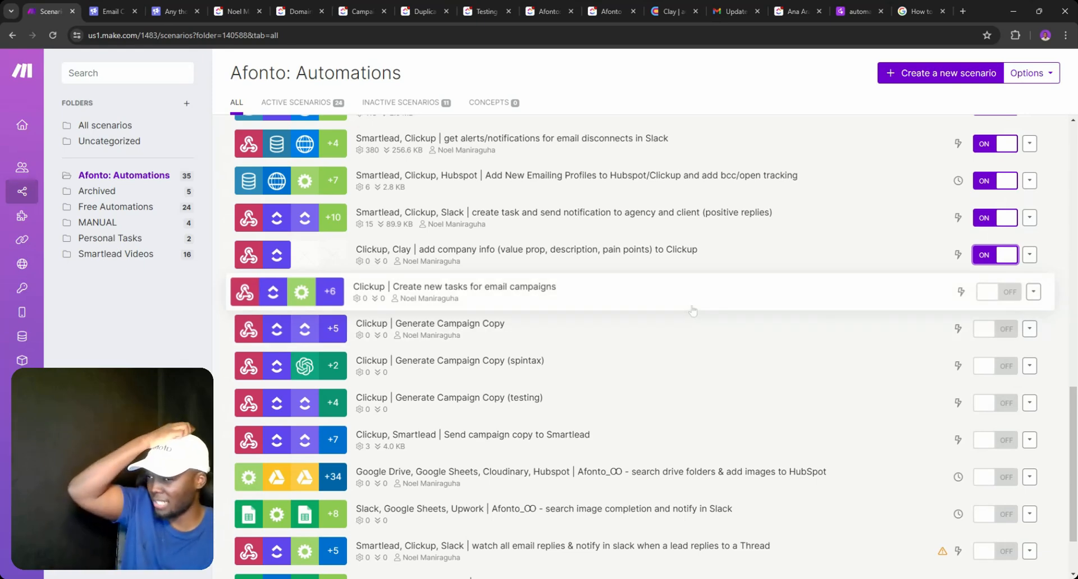
pyautogui.click(994, 292)
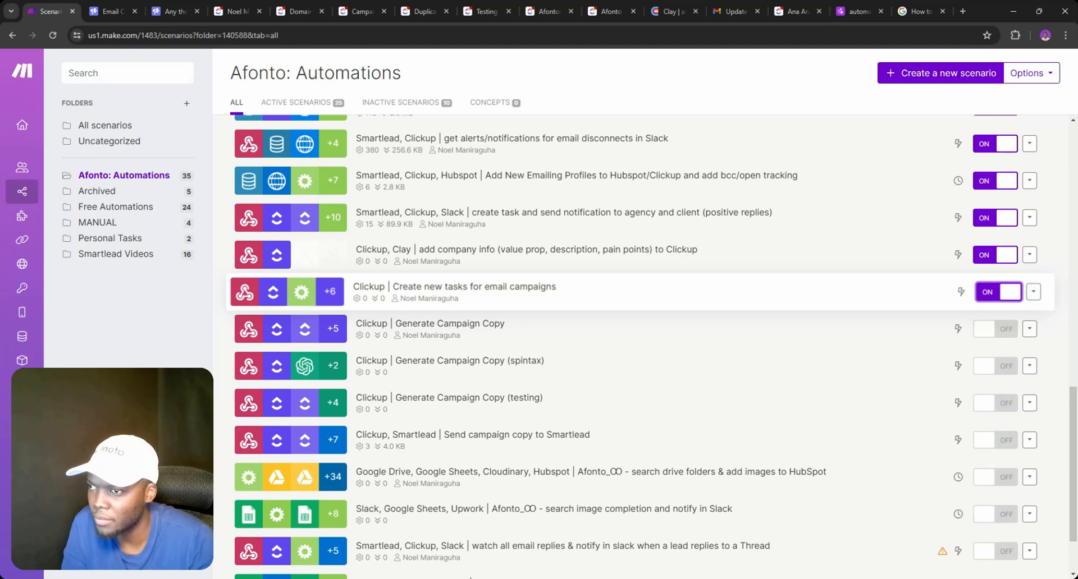
# - Rename the scenario to "Clickup | Create new tasks for email campaigns (creating-campaigns)" and copy the added suffix
pyautogui.click(455, 289)
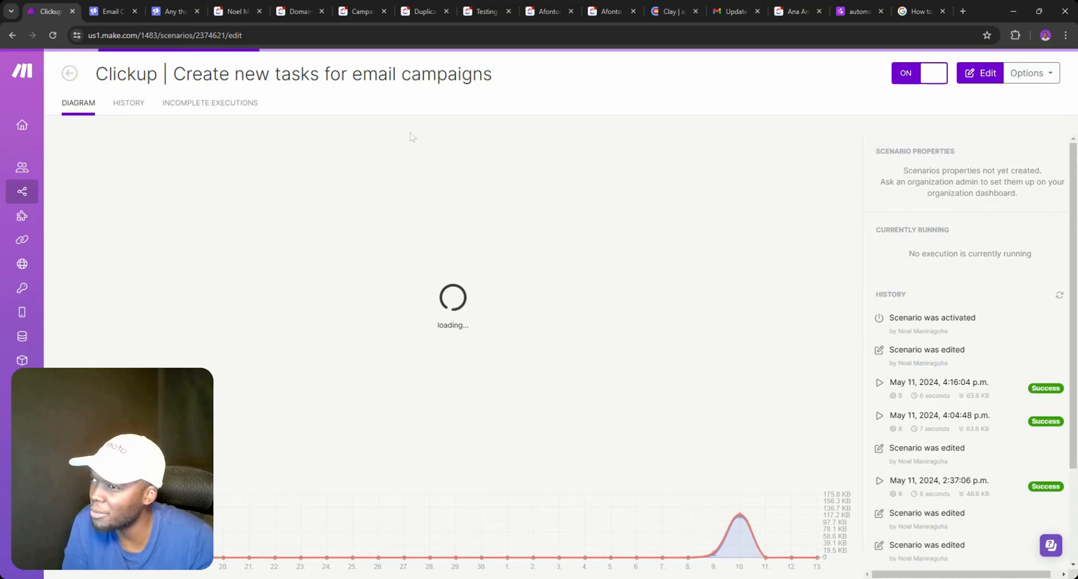
pyautogui.click(517, 89)
pyautogui.write('(')
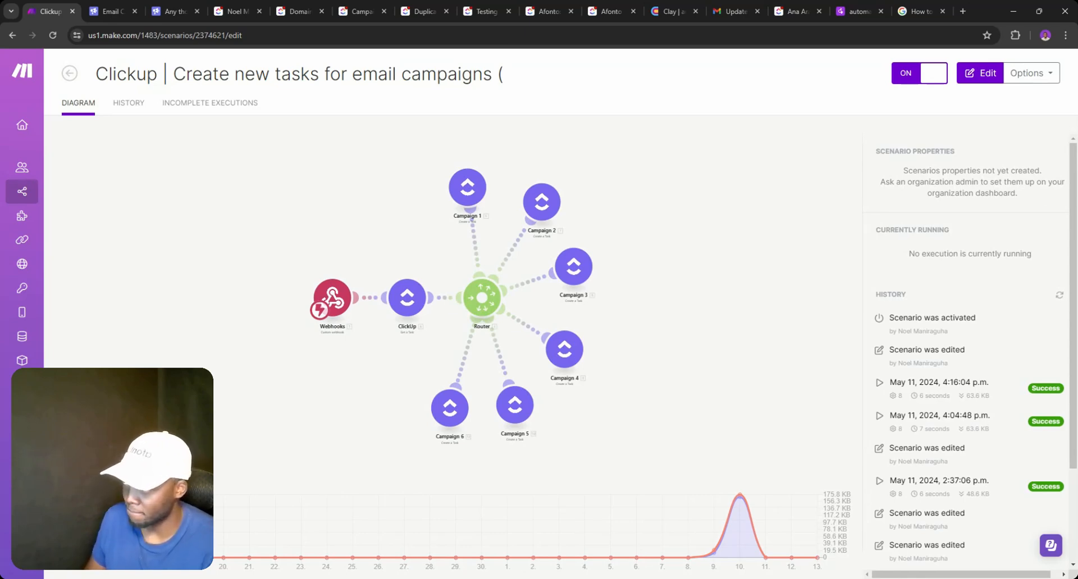
pyautogui.write('ca')
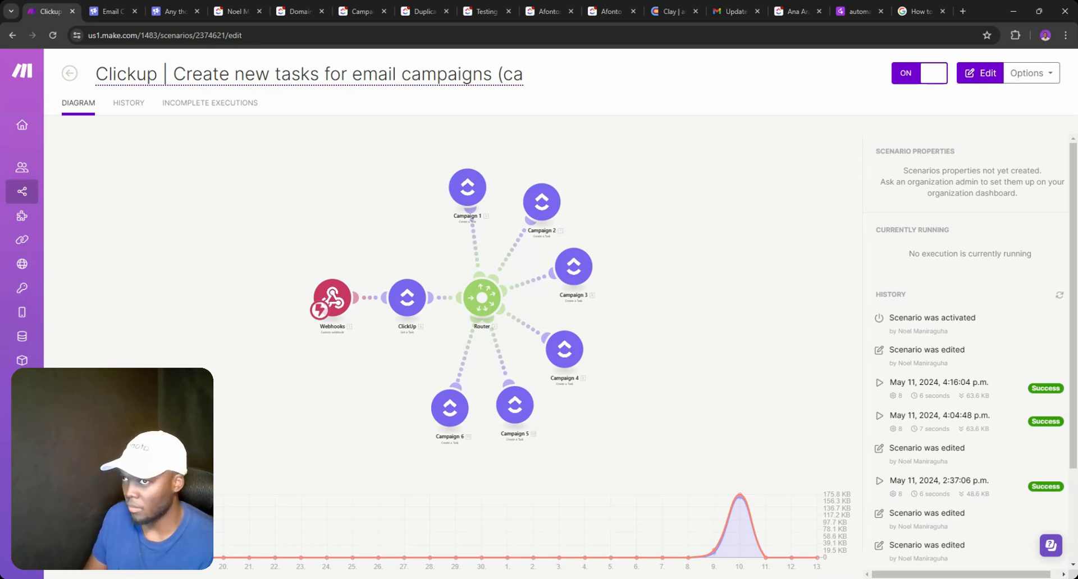
pyautogui.press('BackSpace')
pyautogui.write('reating')
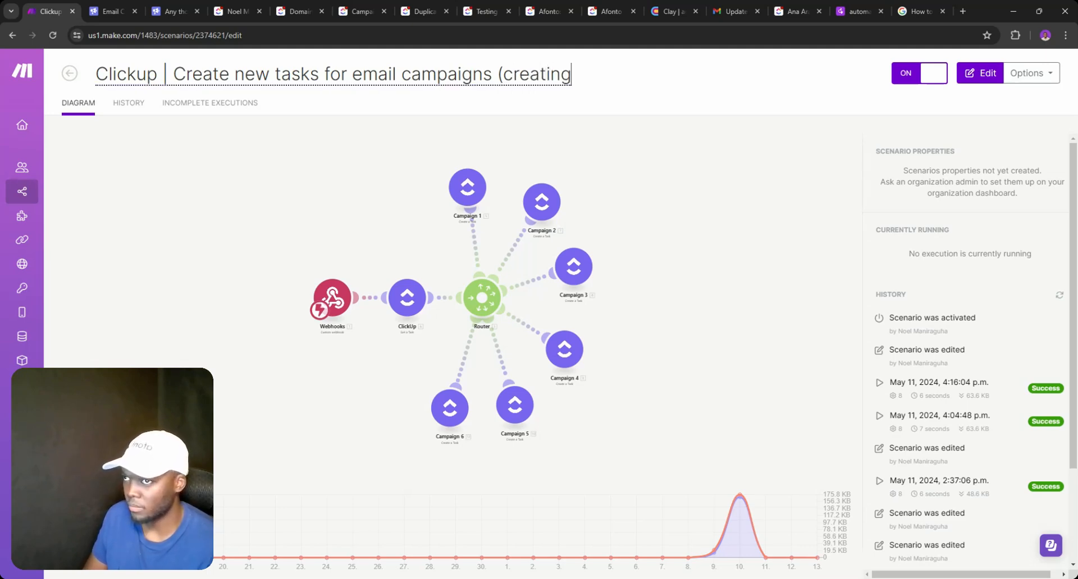
pyautogui.write('-campaign')
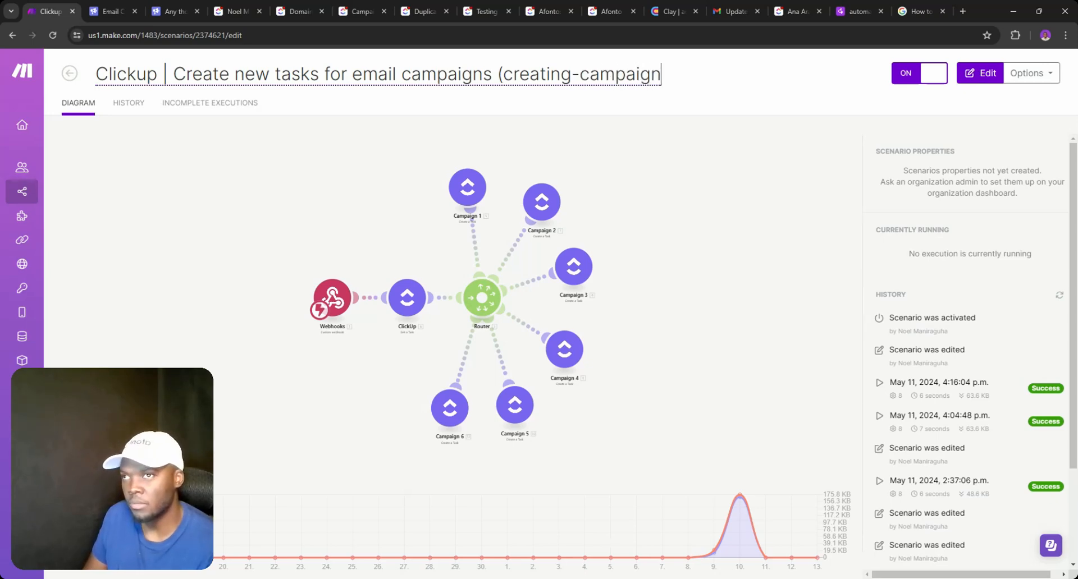
pyautogui.write('s)')
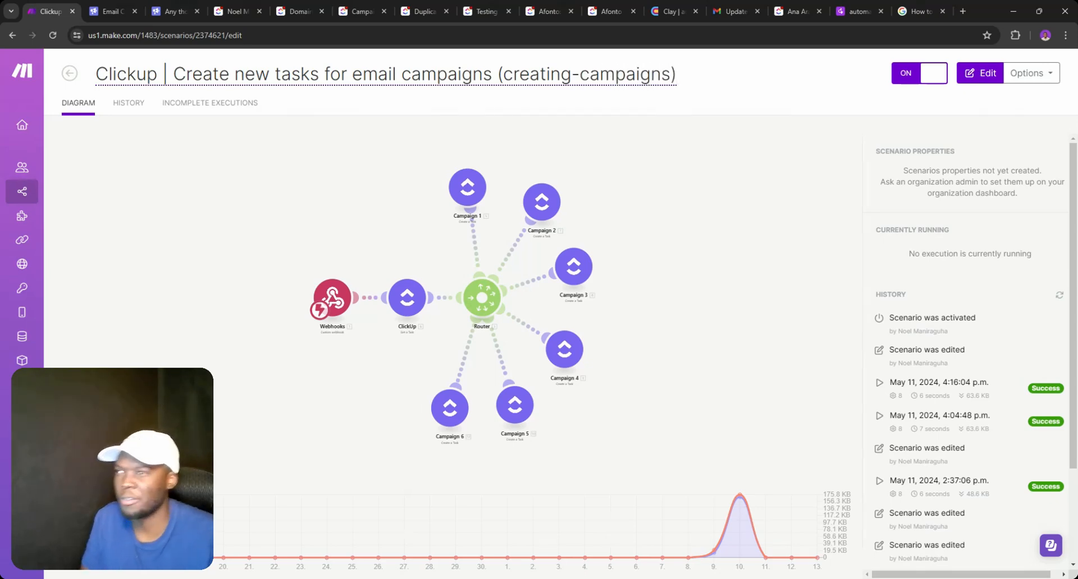
pyautogui.doubleClick(537, 74)
pyautogui.moveTo(571, 74); pyautogui.dragTo(497, 74)
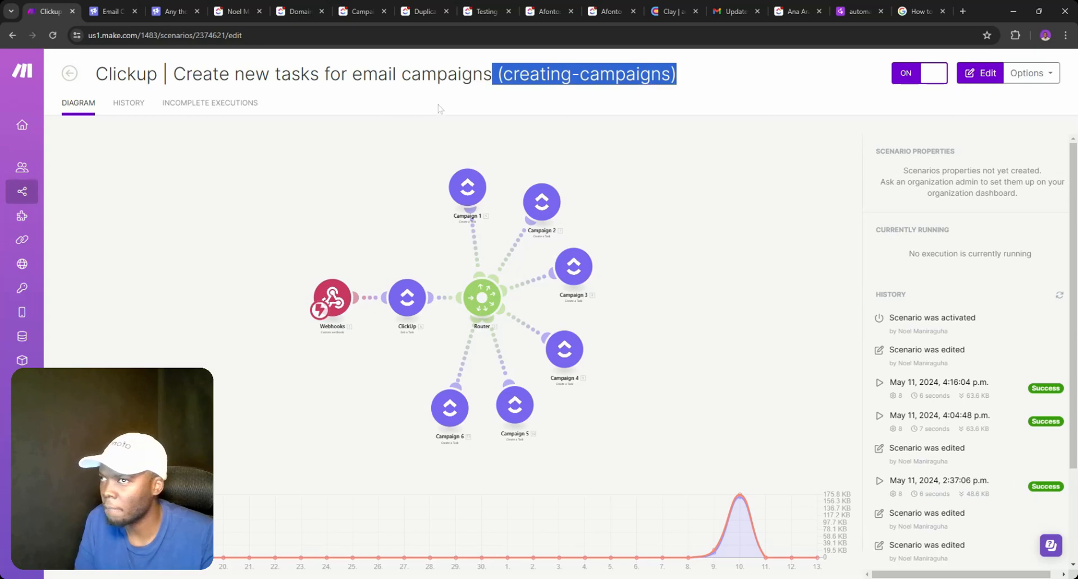
pyautogui.press('Return')
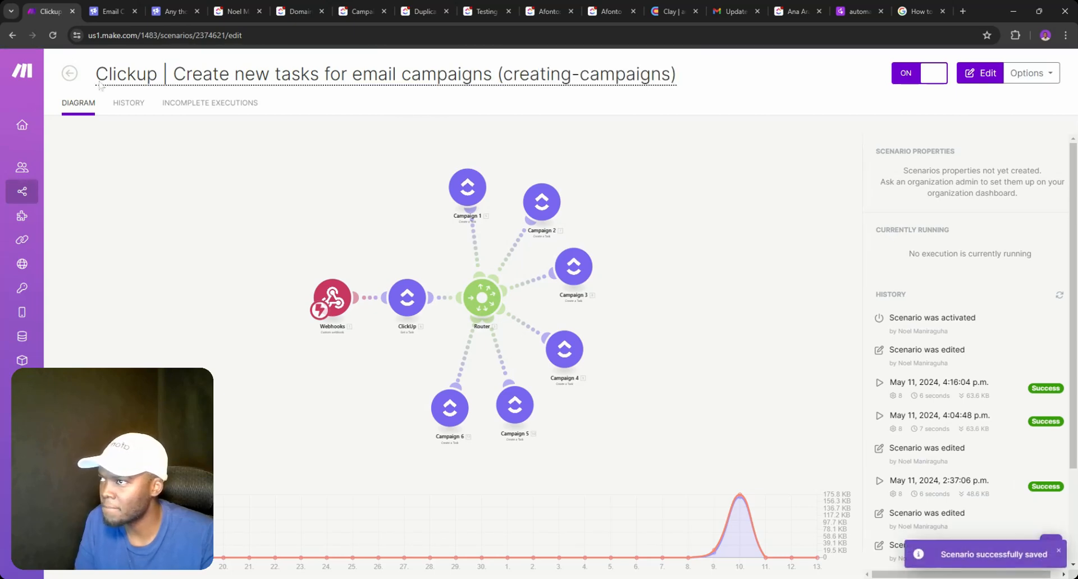
# - Open "Clickup | Generate Campaign Copy" separately from the scenario list and append "(creating-campaigns)" to its name
pyautogui.click(70, 74)
pyautogui.scroll(-10, 657, 309)
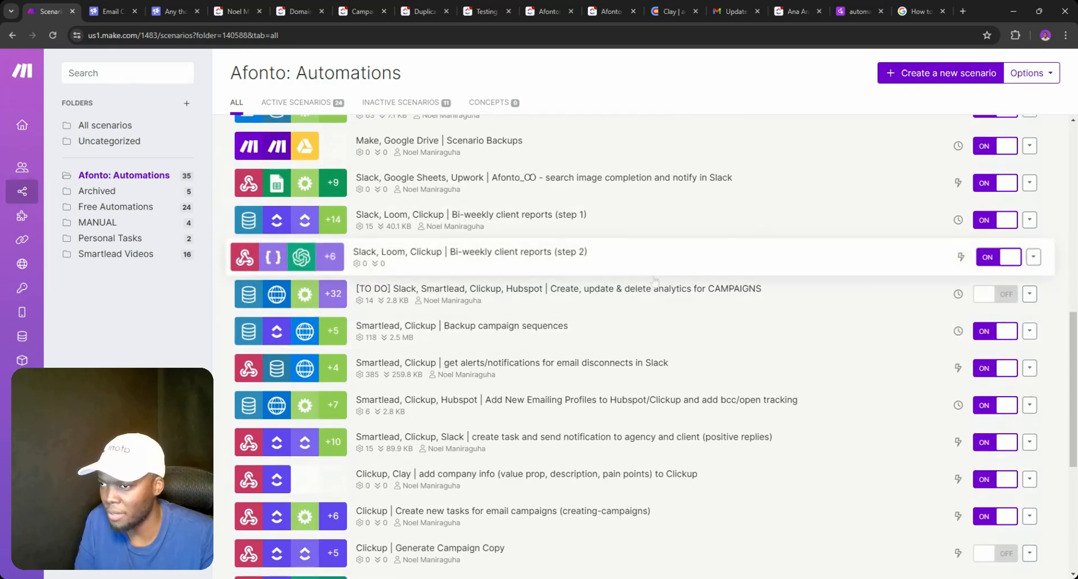
pyautogui.scroll(-5, 674, 304)
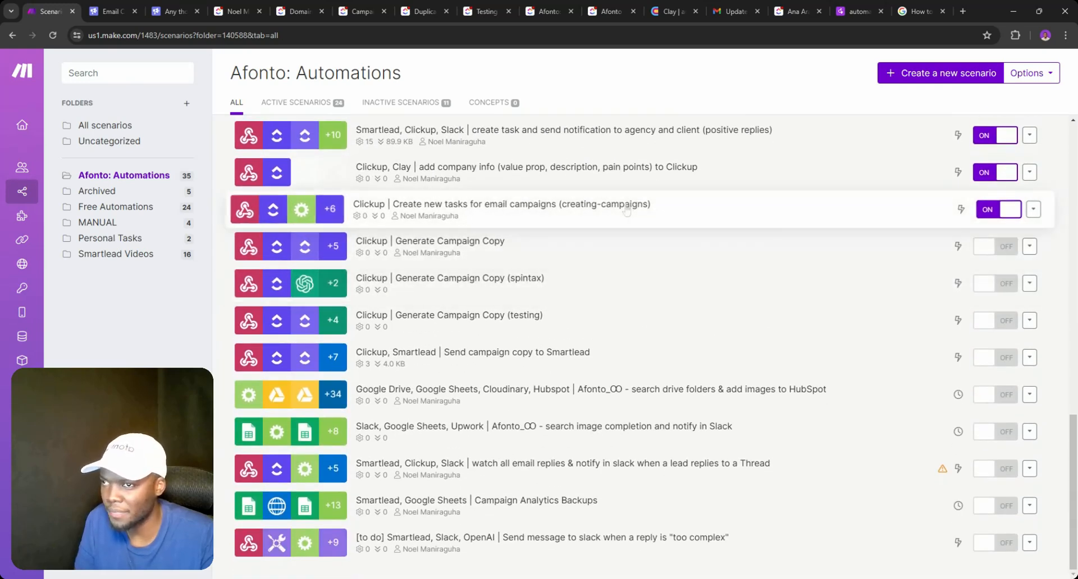
pyautogui.middleClick(480, 250)
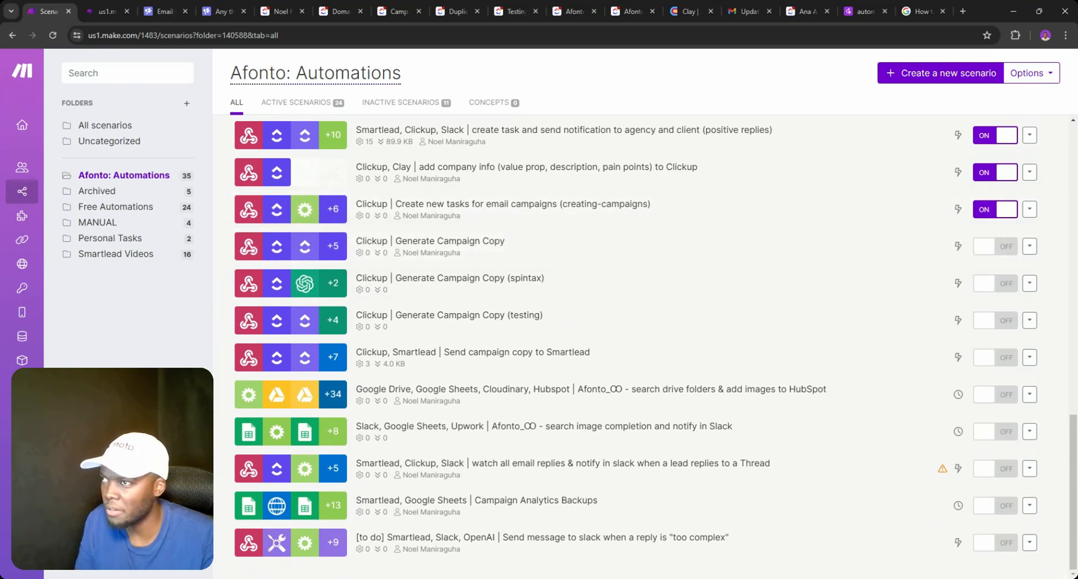
pyautogui.click(104, 12)
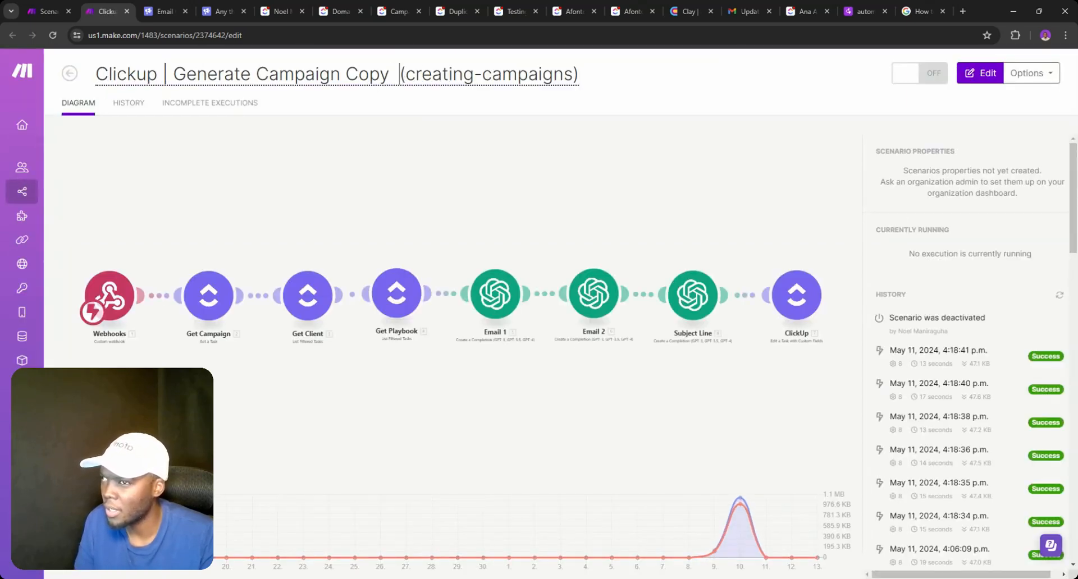
pyautogui.press('BackSpace')
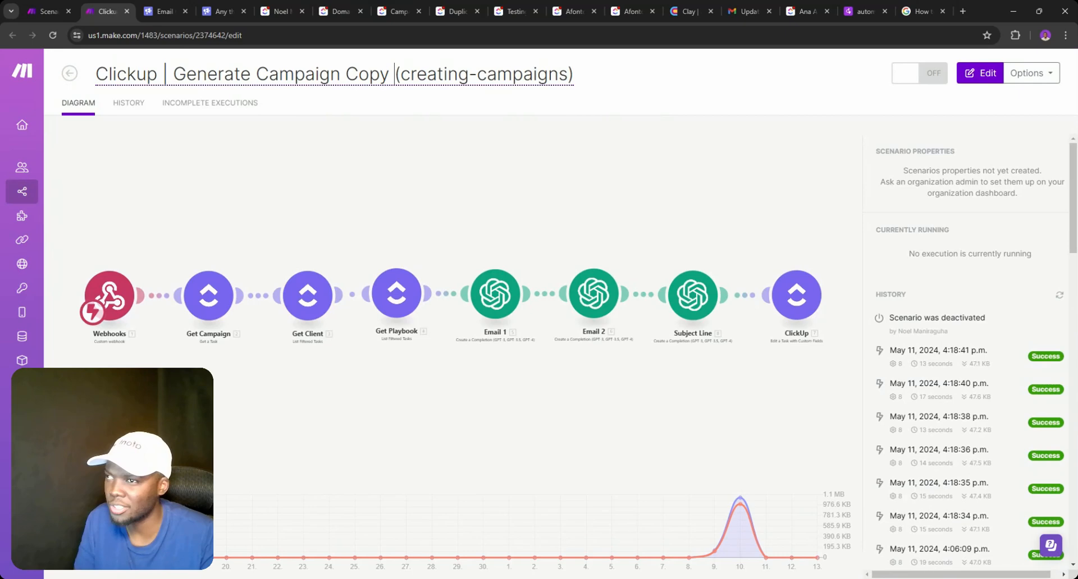
# - Examine the OpenAI prompts in the Email 1, Email 2 and Subject Line modules of the campaign copy scenario
pyautogui.click(525, 289)
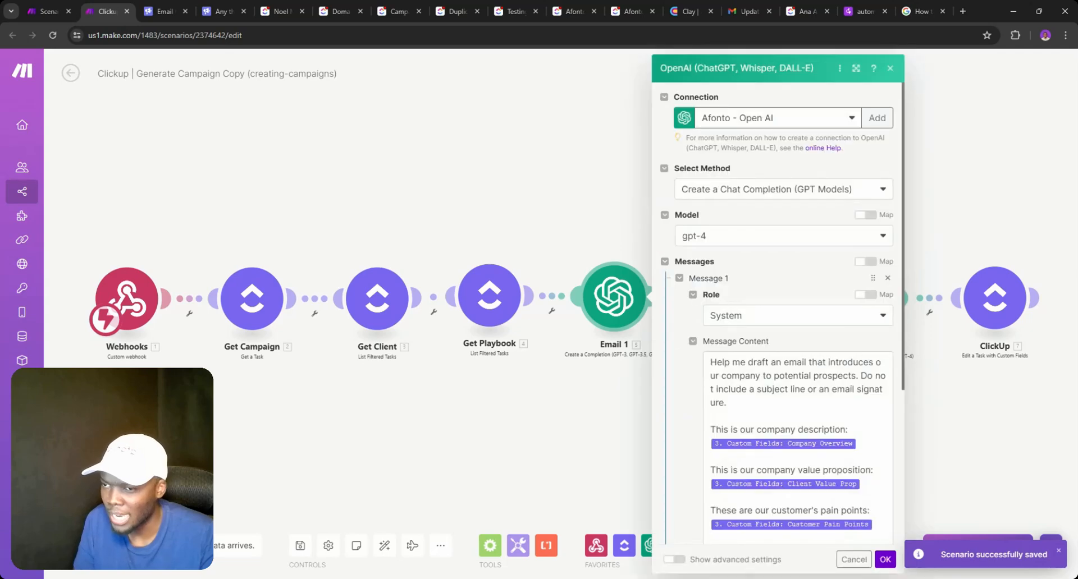
pyautogui.scroll(-5, 777, 312)
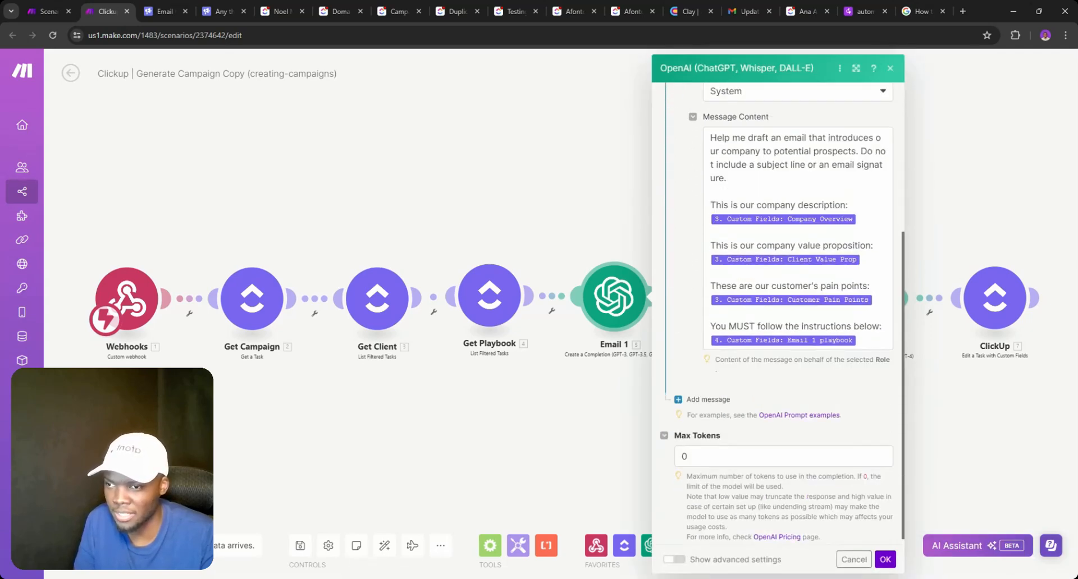
pyautogui.click(627, 403)
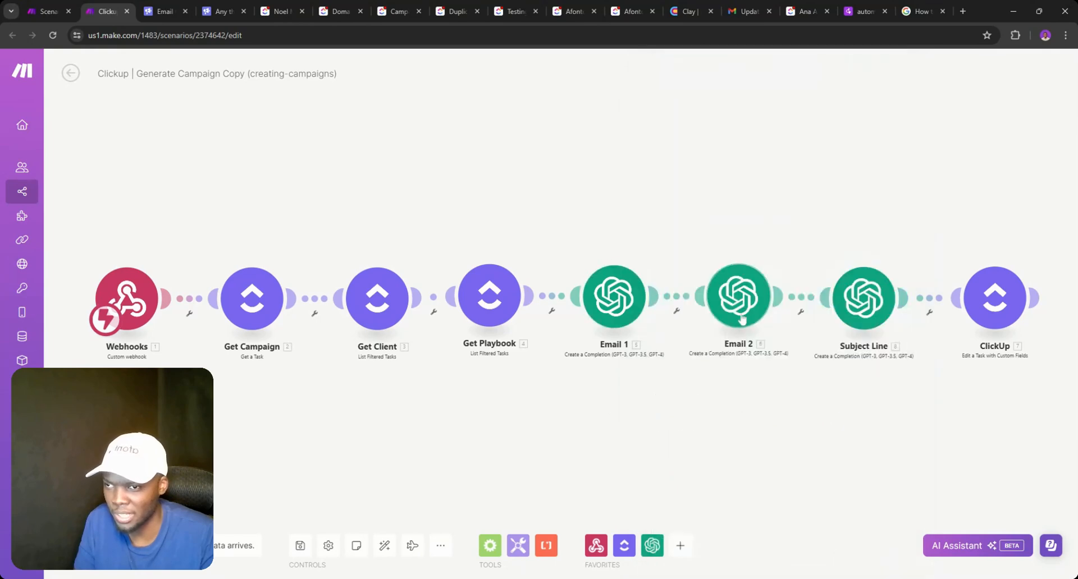
pyautogui.click(740, 299)
pyautogui.scroll(-2, 881, 344)
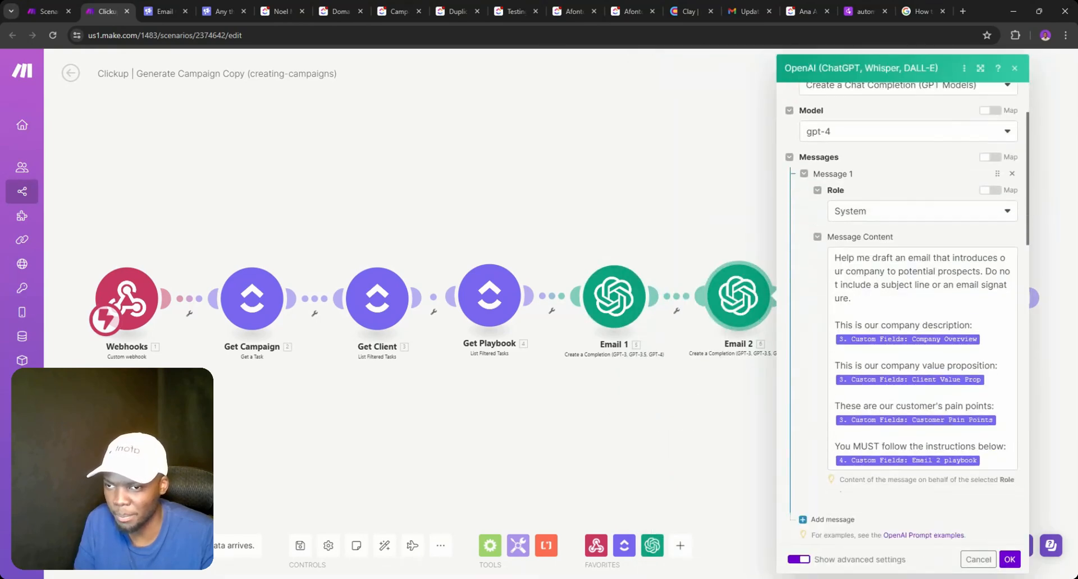
pyautogui.click(636, 368)
pyautogui.click(889, 315)
pyautogui.scroll(-3, 752, 337)
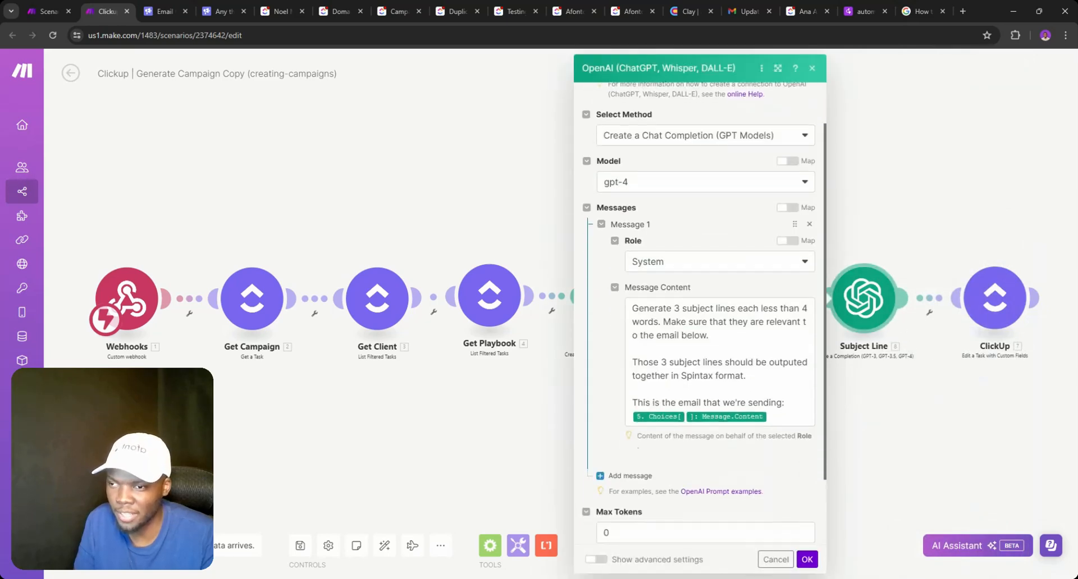
pyautogui.click(285, 132)
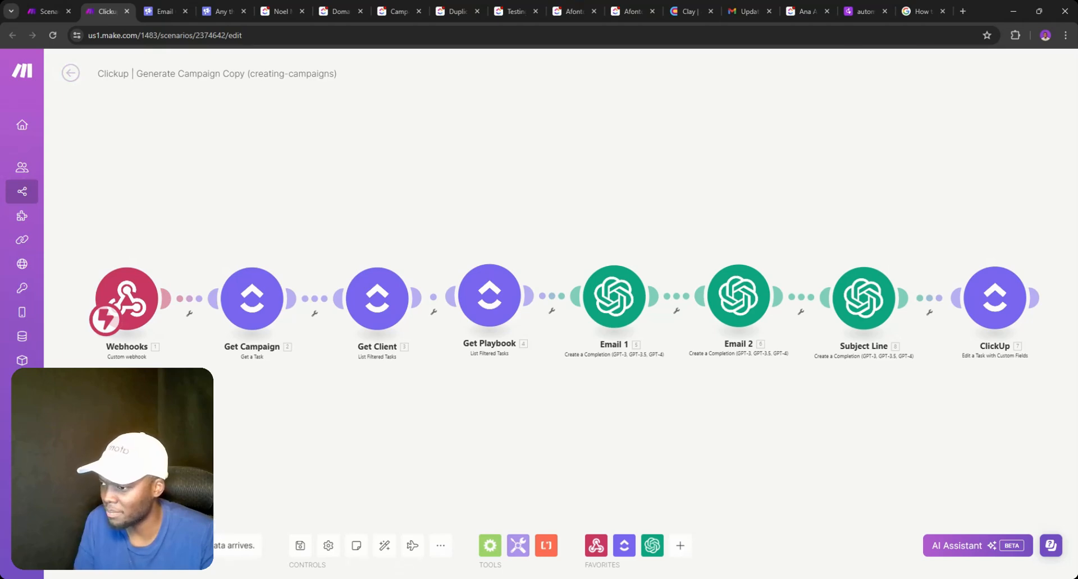
# - Switch on "Clickup | Generate Campaign Copy (creating-campaigns)" and return to the Afonto: Automations folder, closing the duplicate Make page
pyautogui.click(71, 75)
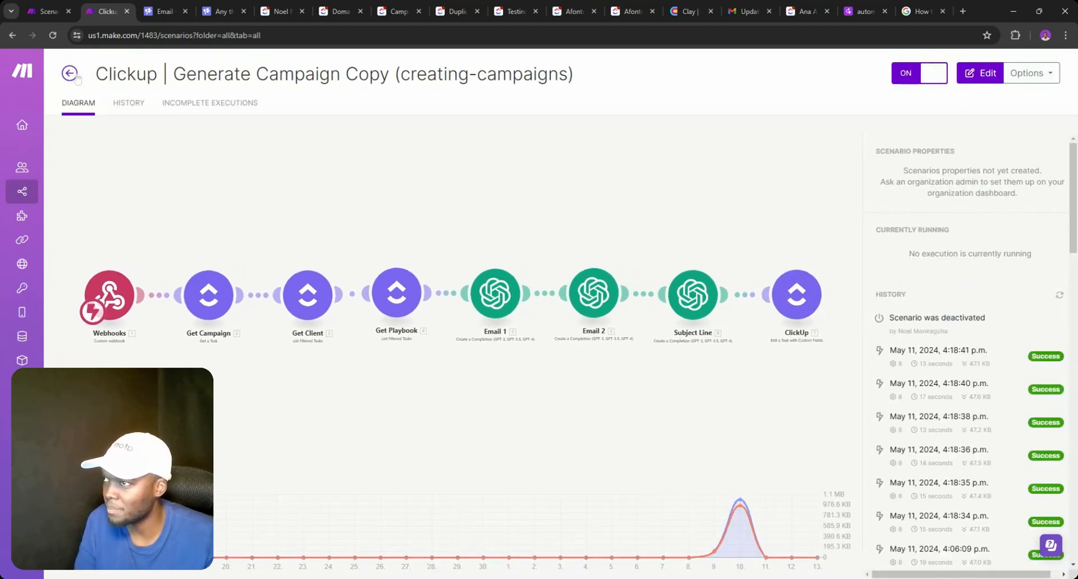
pyautogui.click(71, 74)
pyautogui.click(47, 10)
pyautogui.click(70, 11)
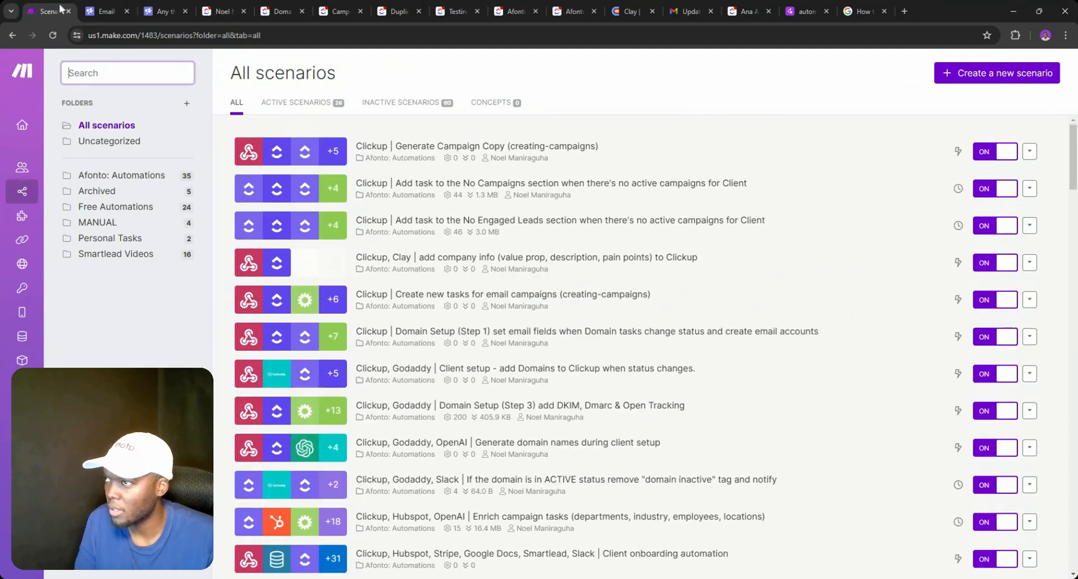
pyautogui.scroll(-10, 623, 417)
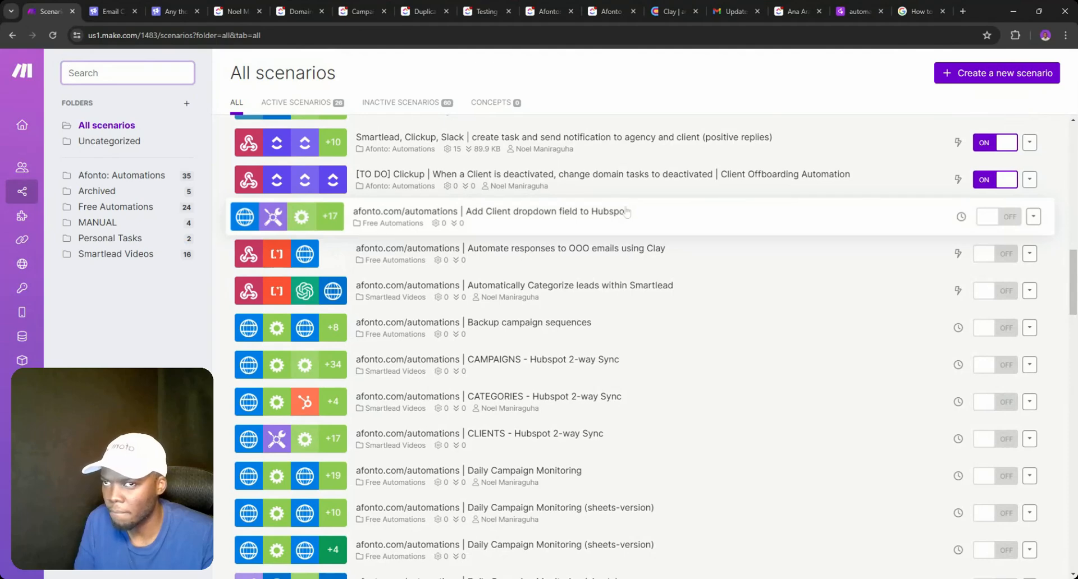
pyautogui.click(147, 179)
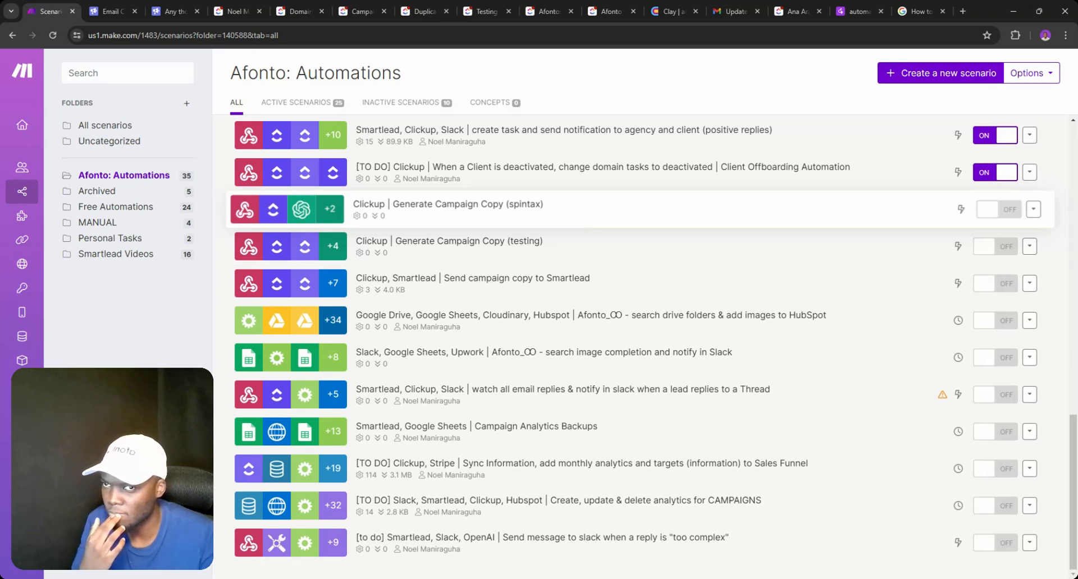
# - Open "Clickup | Generate Campaign Copy (spintax)" and "Clickup | Generate Campaign Copy (testing)" separately from the scenario list
pyautogui.click(1033, 210)
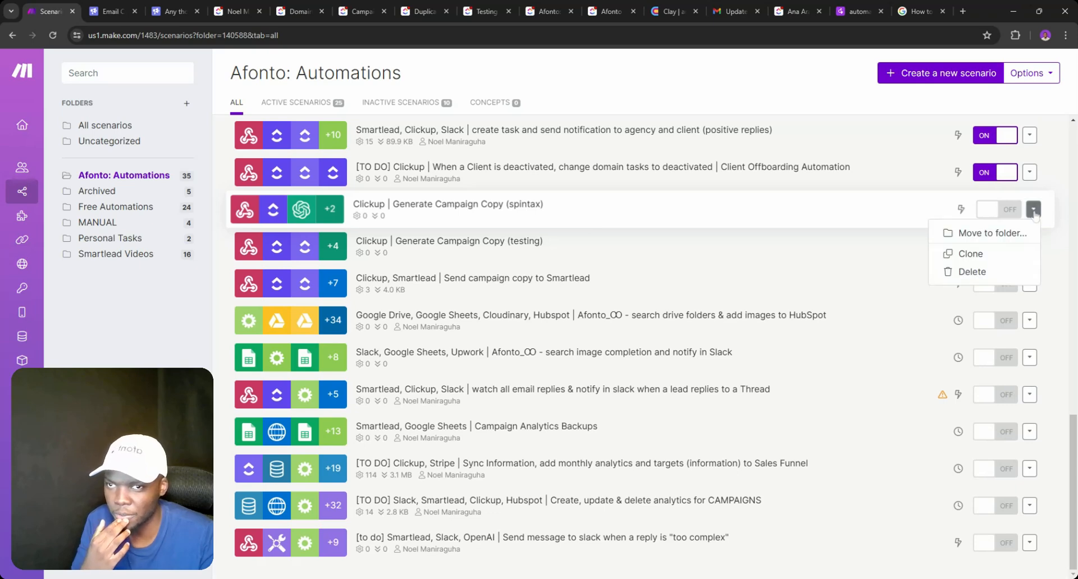
pyautogui.middleClick(647, 219)
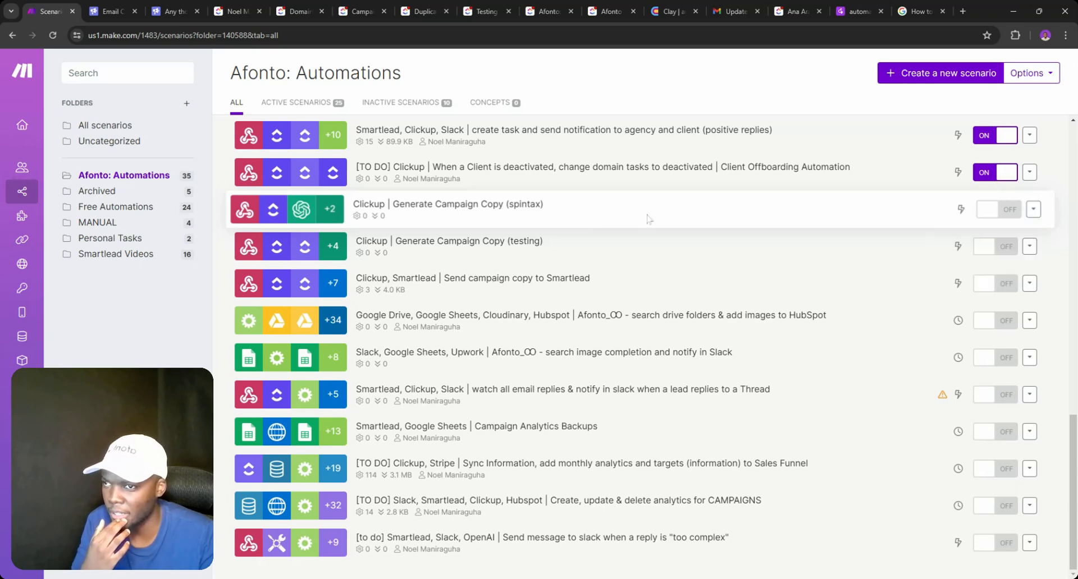
pyautogui.middleClick(487, 252)
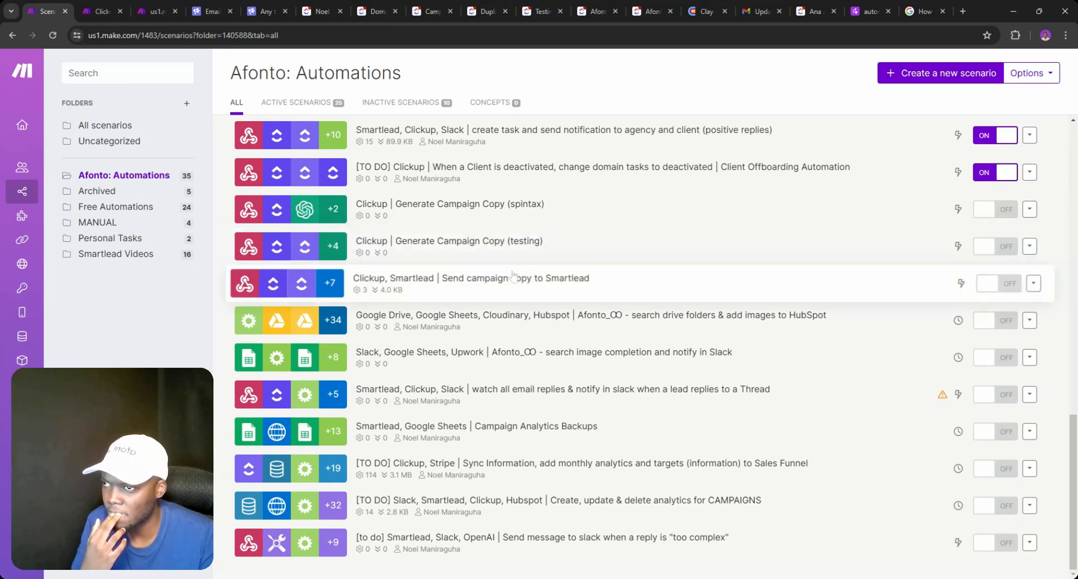
# - Rename the spintax scenario to "Clickup | Generate Campaign Copy (creating-campaigns)-(spintax)" and save the name
pyautogui.click(97, 11)
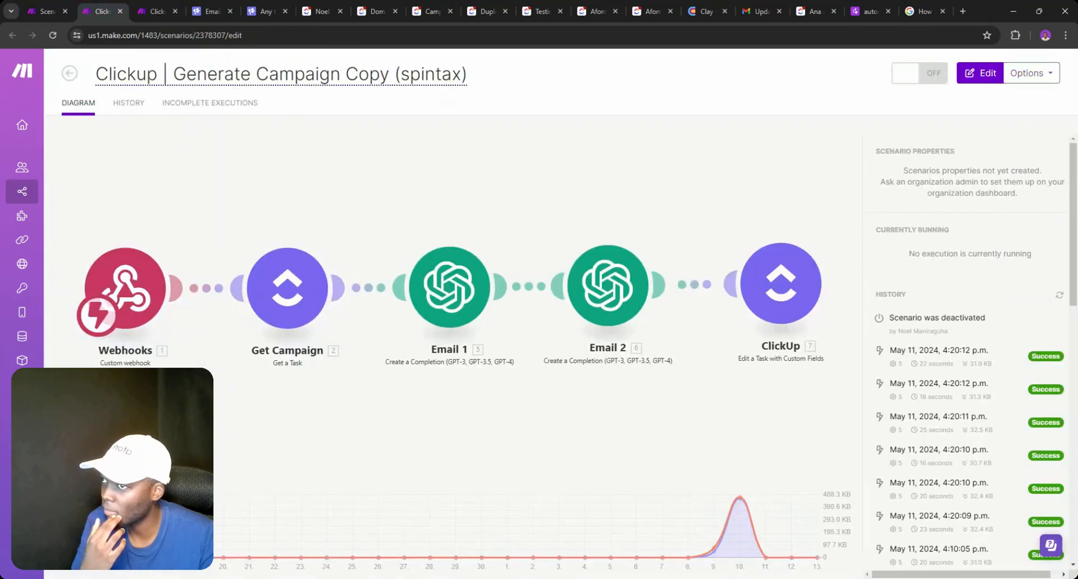
pyautogui.write('(creating-campaigns)')
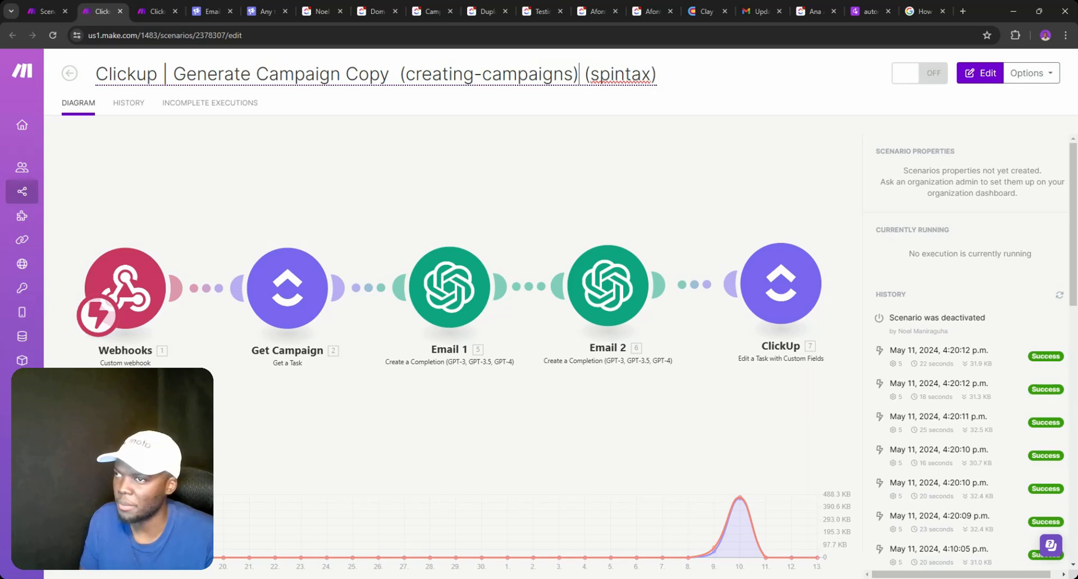
pyautogui.press('BackSpace')
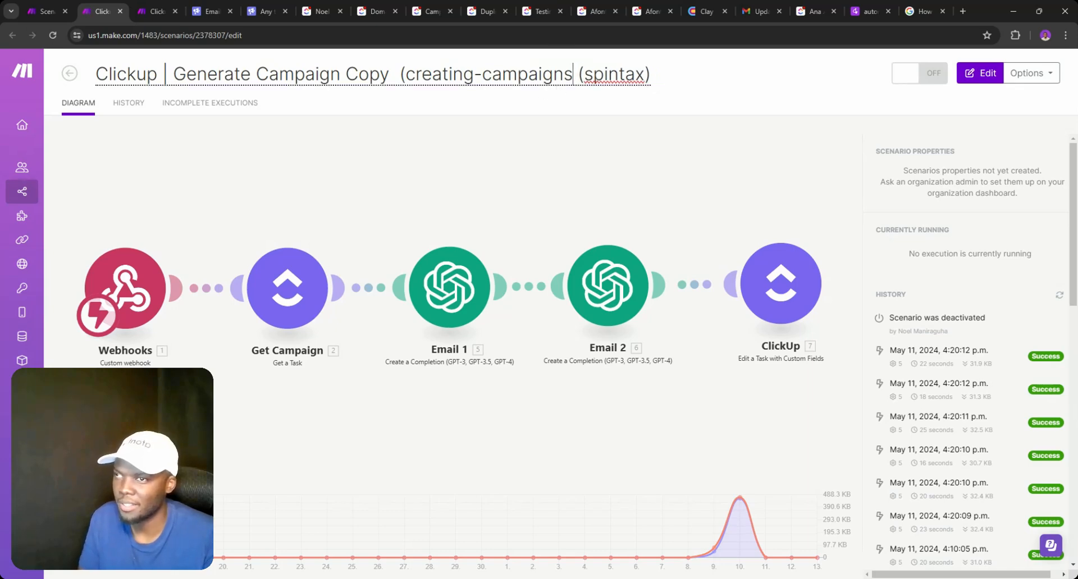
pyautogui.press('BackSpace')
pyautogui.write(')-')
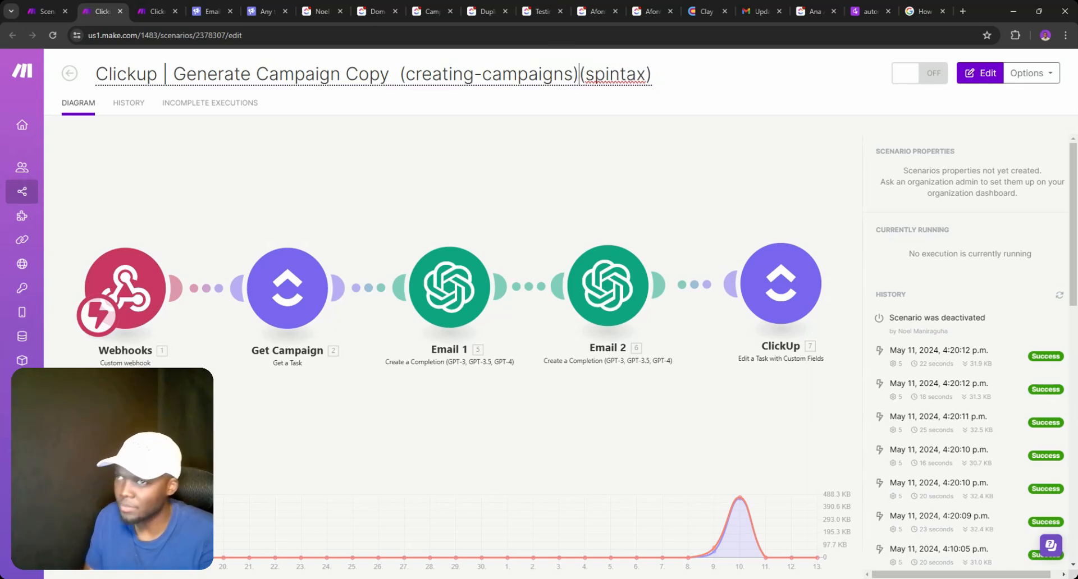
pyautogui.click(601, 134)
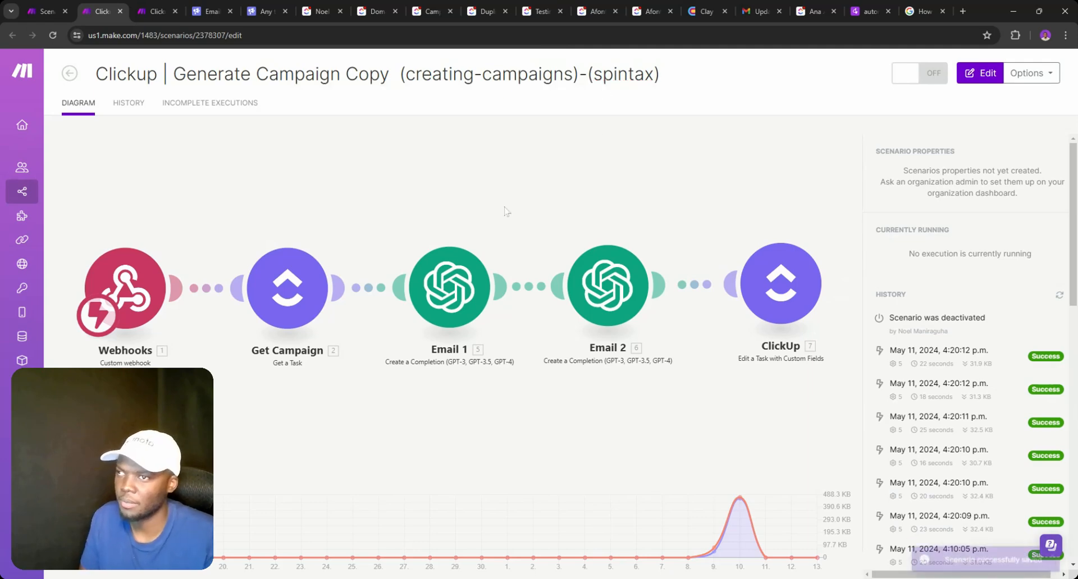
# - Rename the testing scenario to "Clickup | Generate Campaign Copy (creating-campaigns)-(testing)"
pyautogui.click(135, 11)
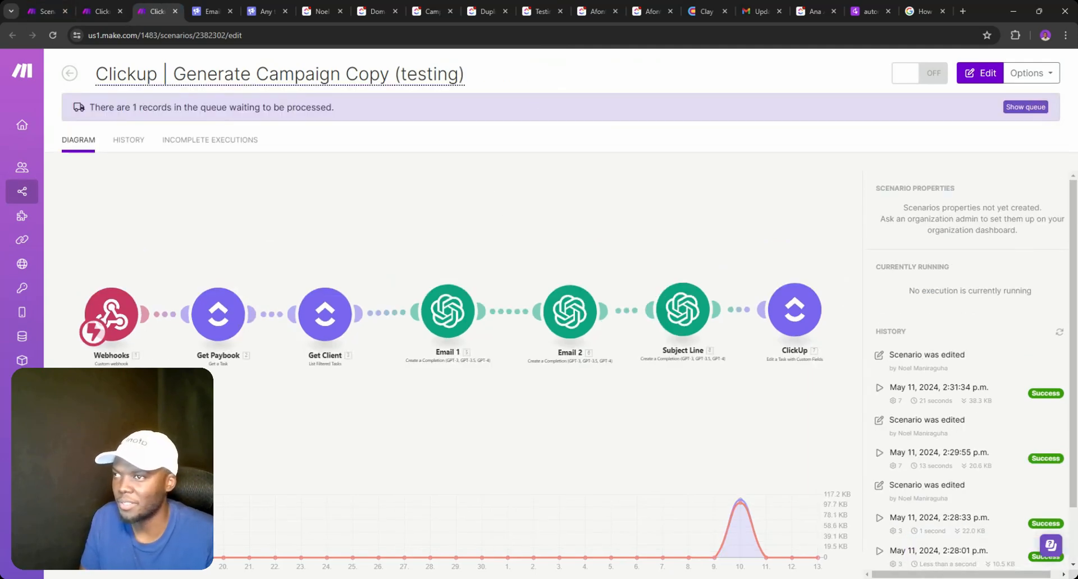
pyautogui.write('(creating-campaigns)')
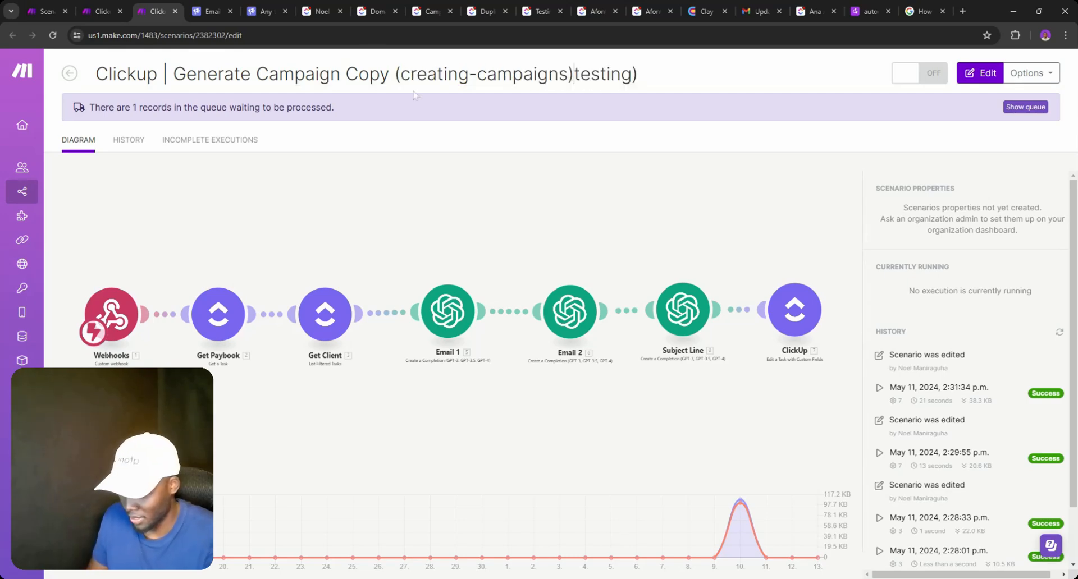
pyautogui.write('-(')
pyautogui.press('Return')
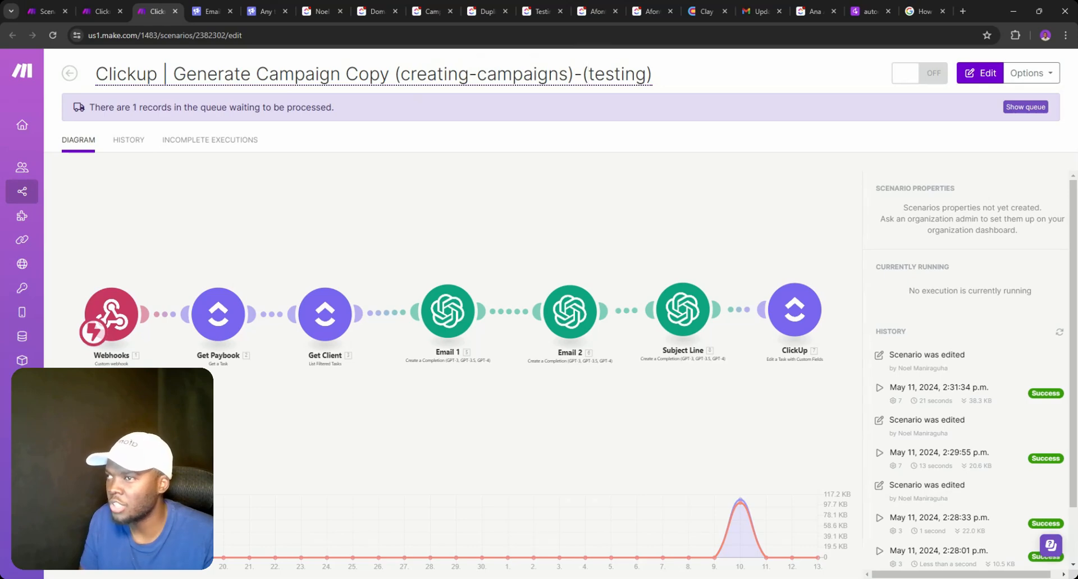
# - Replace "testing" in the scenario name's last parentheses with "Playbook Testing"
pyautogui.doubleClick(588, 73)
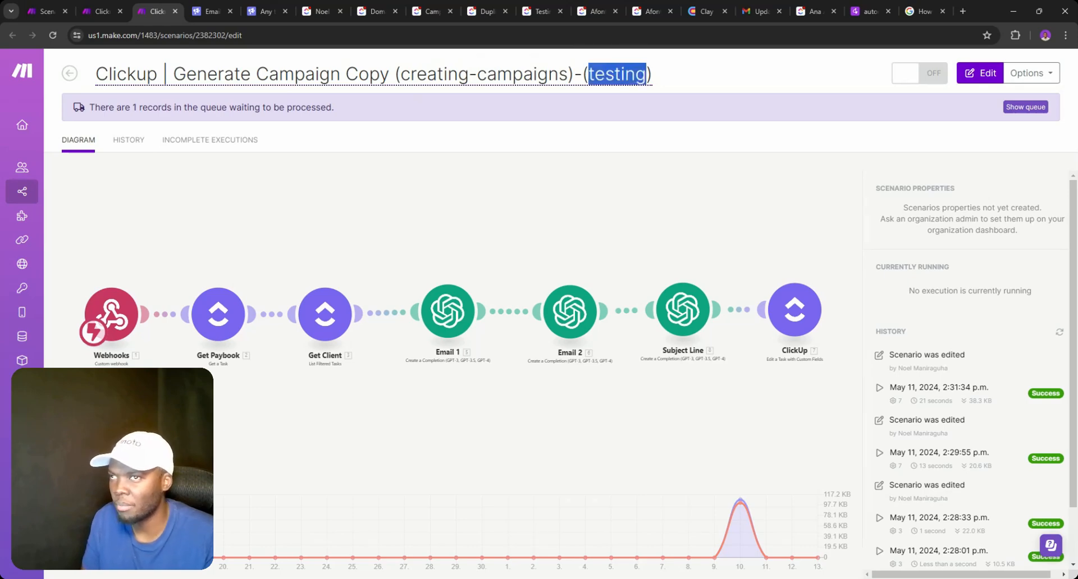
pyautogui.write('Pl')
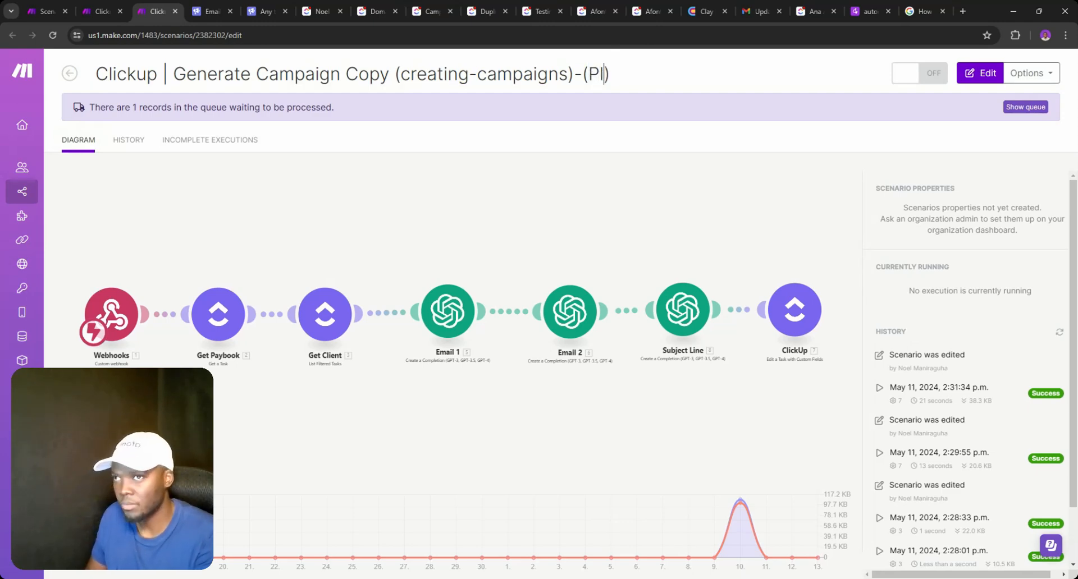
pyautogui.write('aybook')
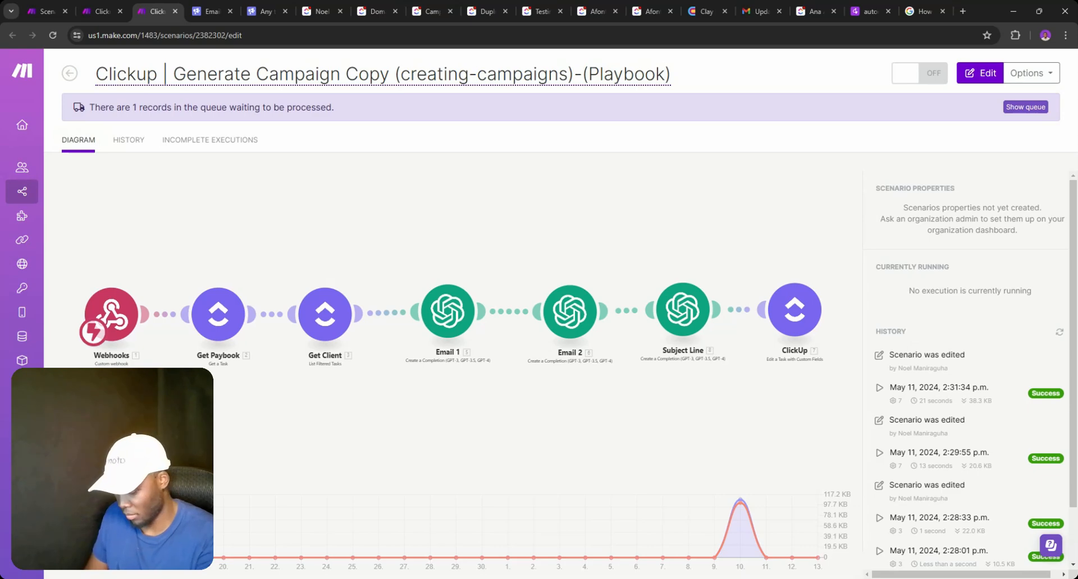
pyautogui.write('Testing')
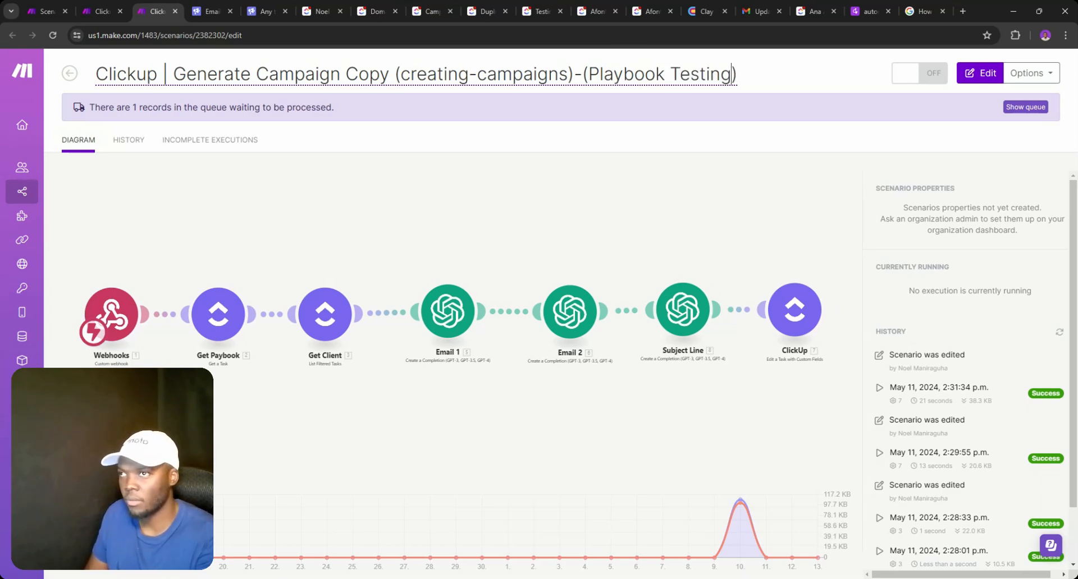
# - Remove the "-(Playbook Testing)" suffix so the scenario is named "Clickup | Generate Campaign Copy (creating-campaigns)"
pyautogui.moveTo(711, 74); pyautogui.dragTo(665, 74)
pyautogui.click(588, 74)
pyautogui.moveTo(690, 74); pyautogui.dragTo(588, 74)
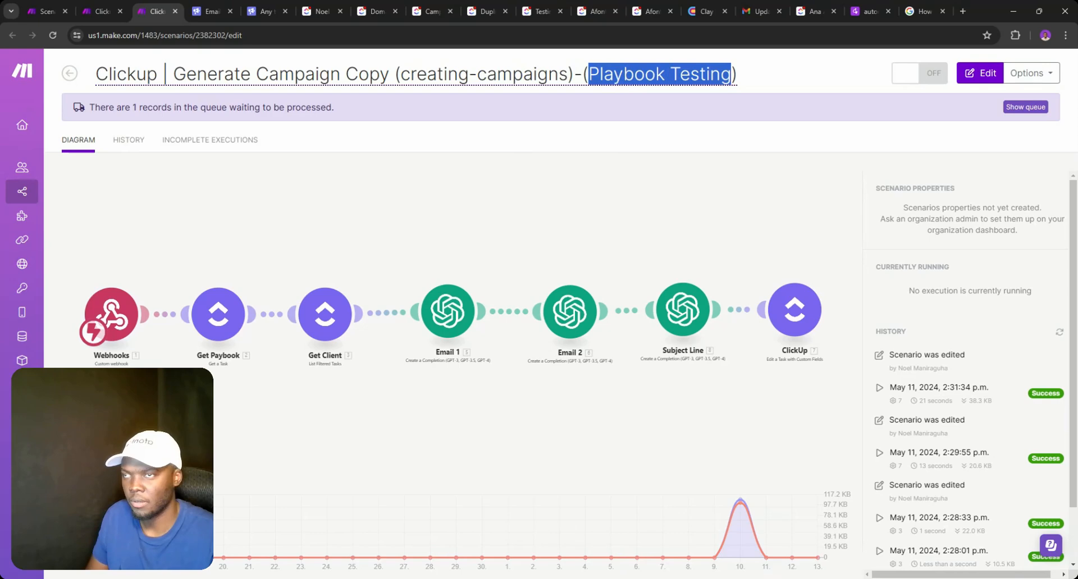
pyautogui.press('BackSpace')
pyautogui.press('Delete')
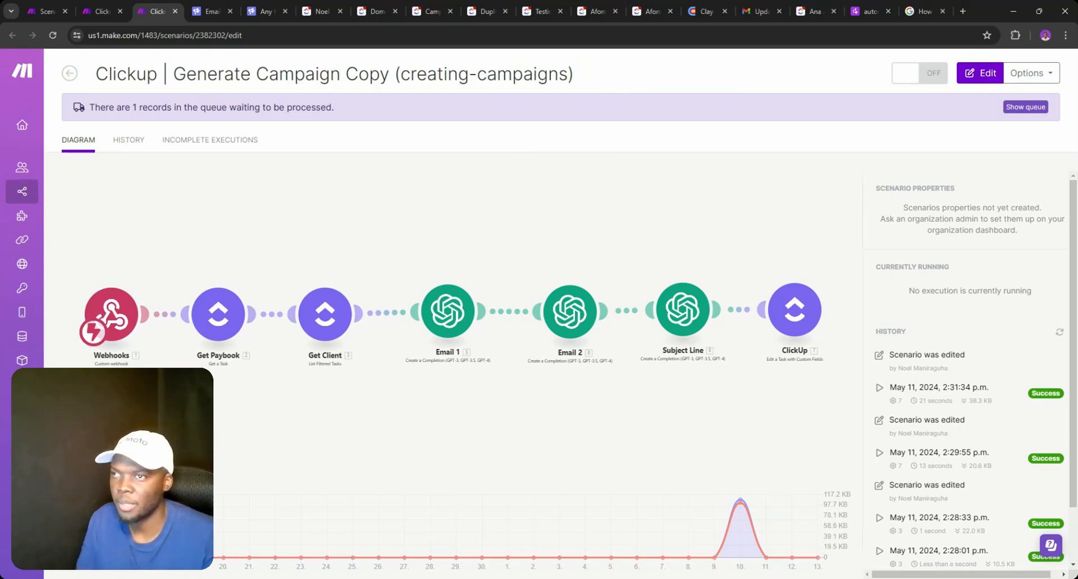
pyautogui.press('Return')
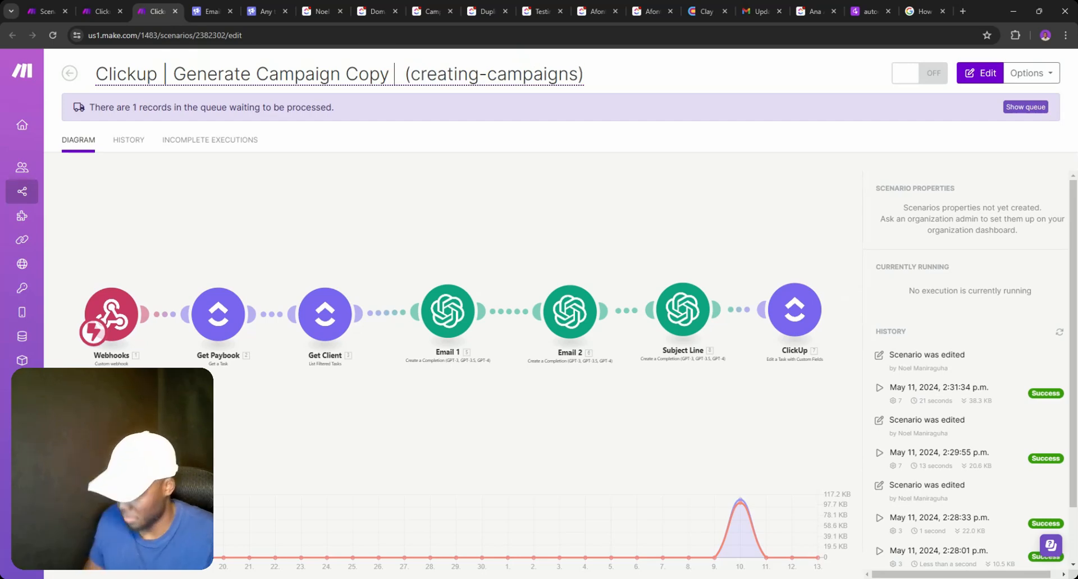
# - Insert "for playbook testing" in lowercase before "(creating-campaigns)" in the scenario name, with single spacing, and save it
pyautogui.write('for Playbook Testing')
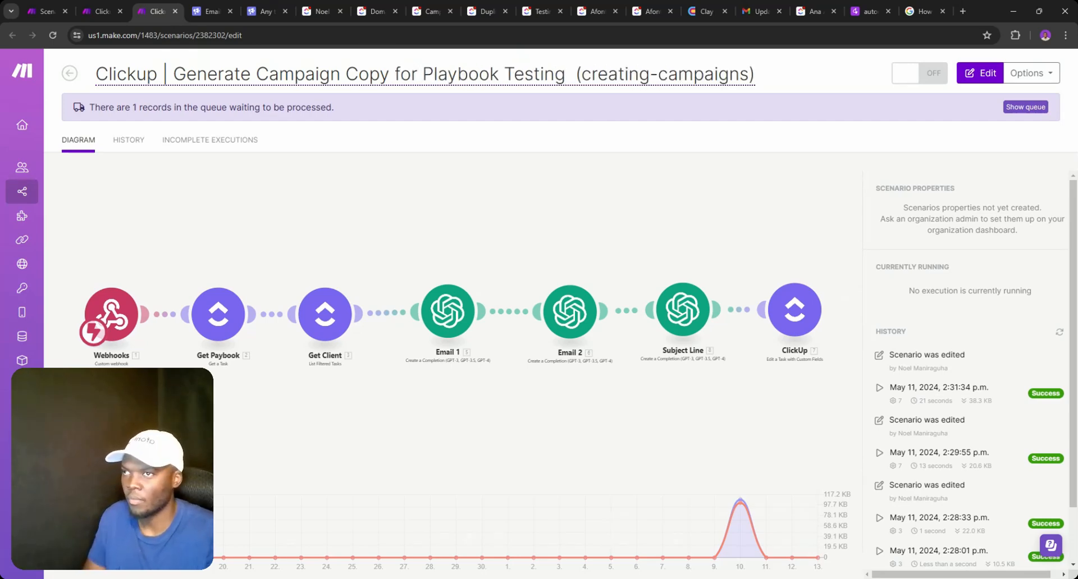
pyautogui.press('Delete')
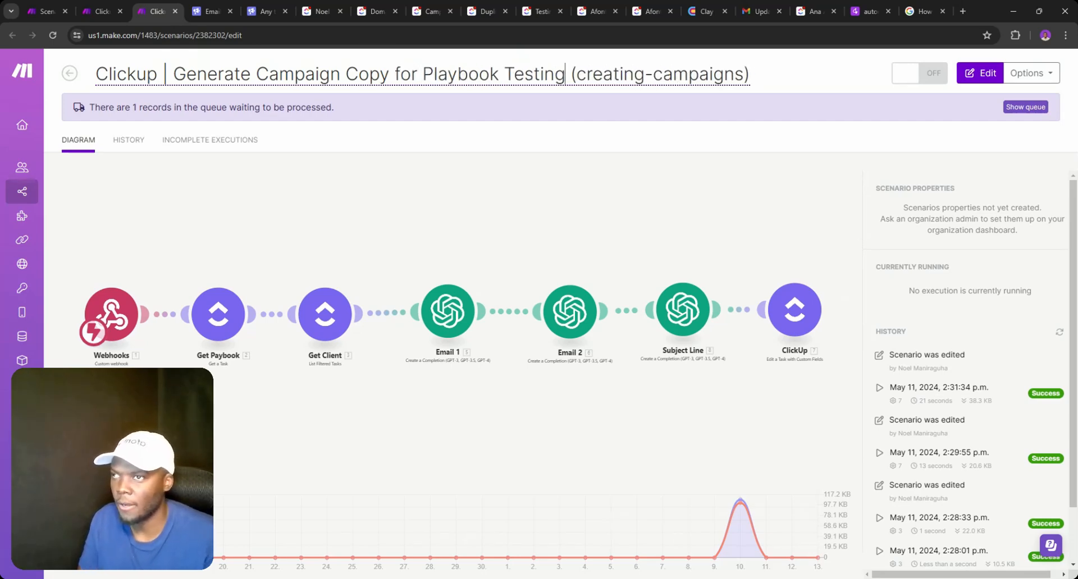
pyautogui.click(515, 74)
pyautogui.press('BackSpace')
pyautogui.write('t')
pyautogui.press('Left')
pyautogui.press('Left')
pyautogui.press('Left')
pyautogui.press('Left')
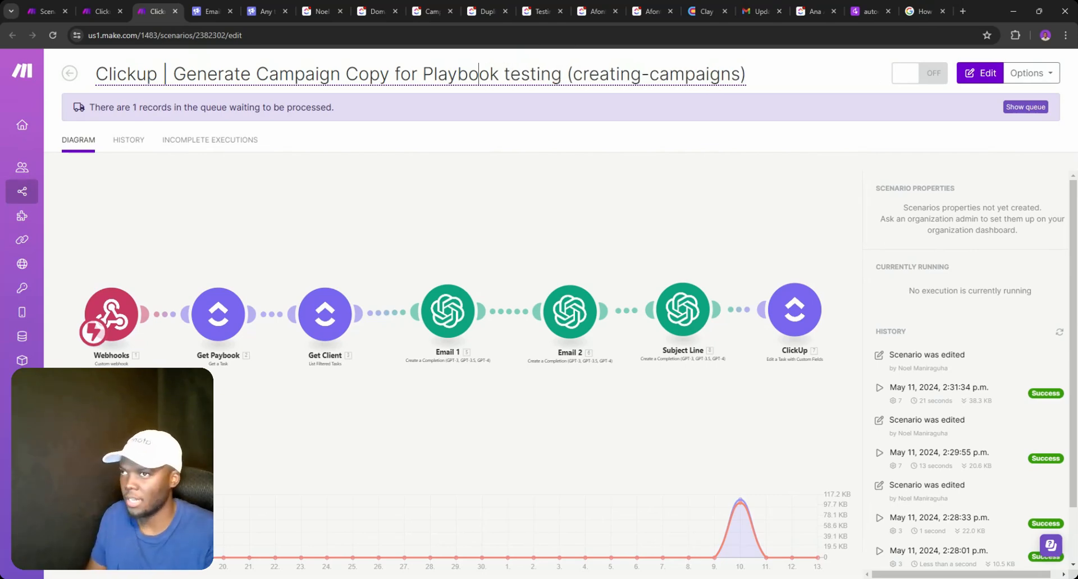
pyautogui.press('BackSpace')
pyautogui.write('p')
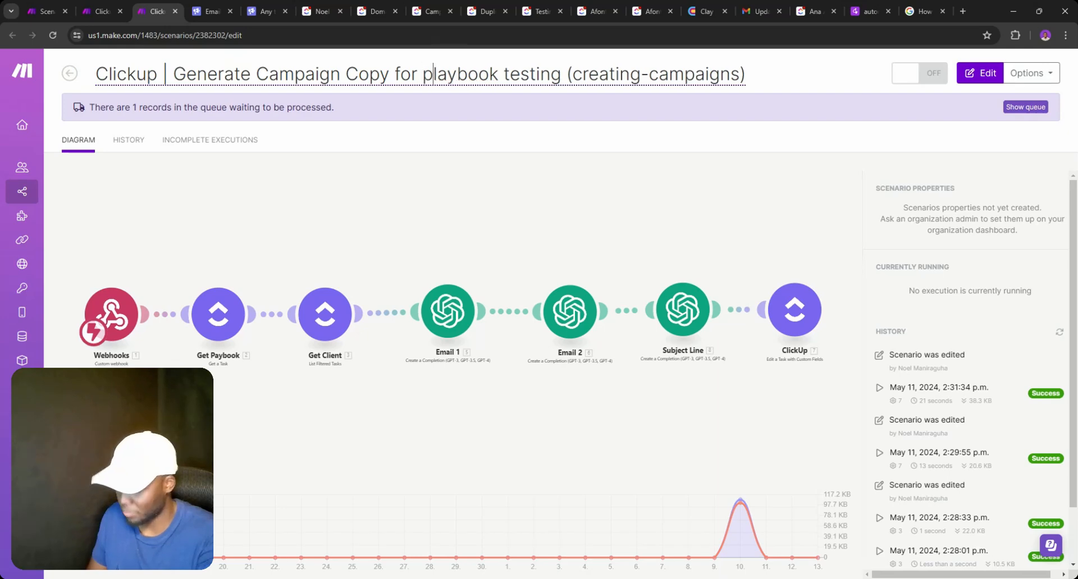
pyautogui.press('Return')
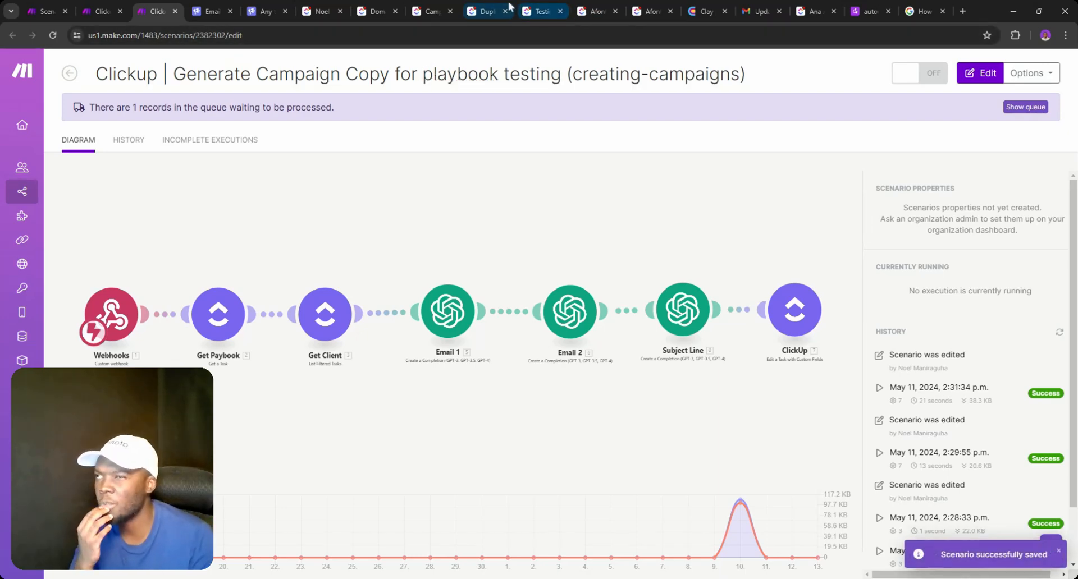
# - Switch to ClickUp's Playbooks Testing Space, check the client options of the Key Job Title task, and return to the list view
pyautogui.click(536, 10)
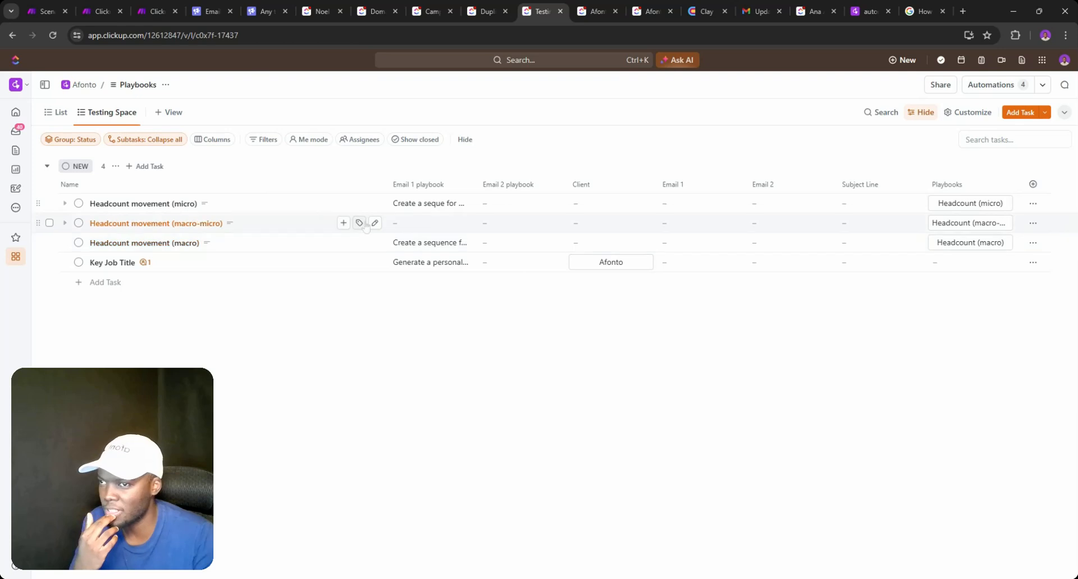
pyautogui.click(596, 268)
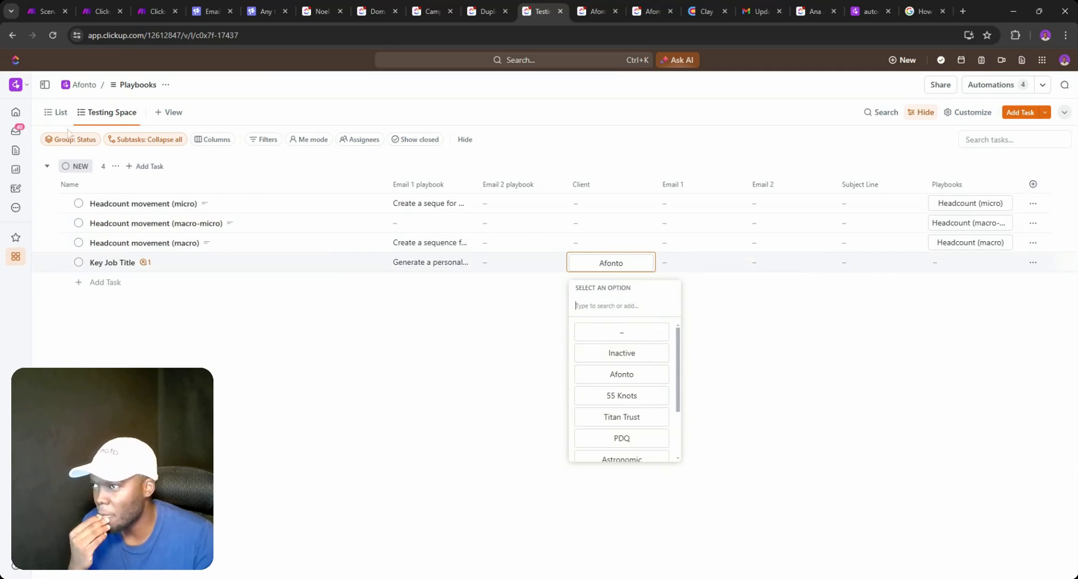
pyautogui.click(61, 113)
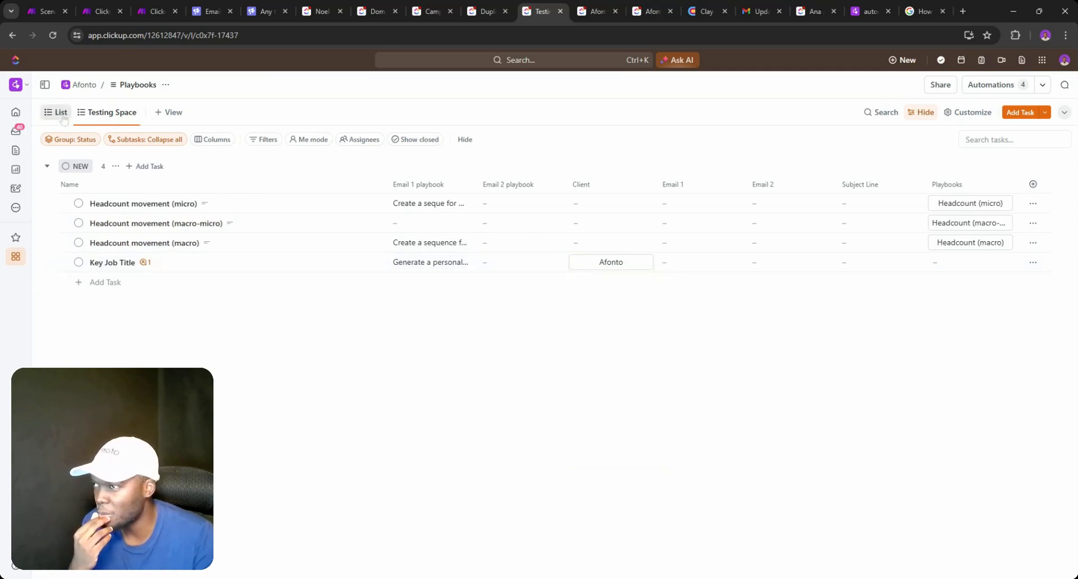
# - Inspect the required Client field on a new Playbooks task and its settings in the Custom Field Manager, closing it without edits
pyautogui.click(106, 366)
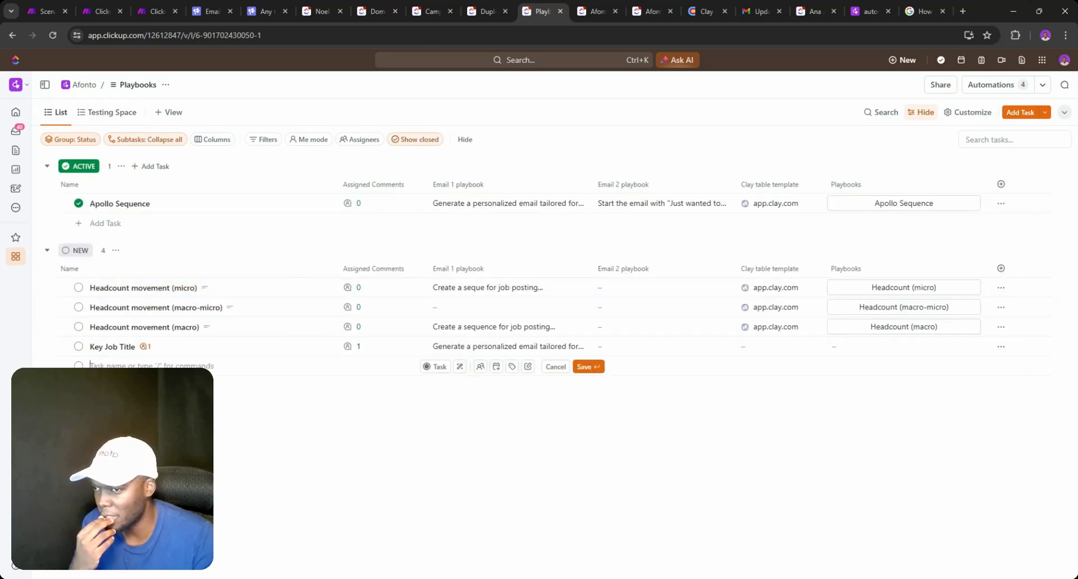
pyautogui.click(530, 366)
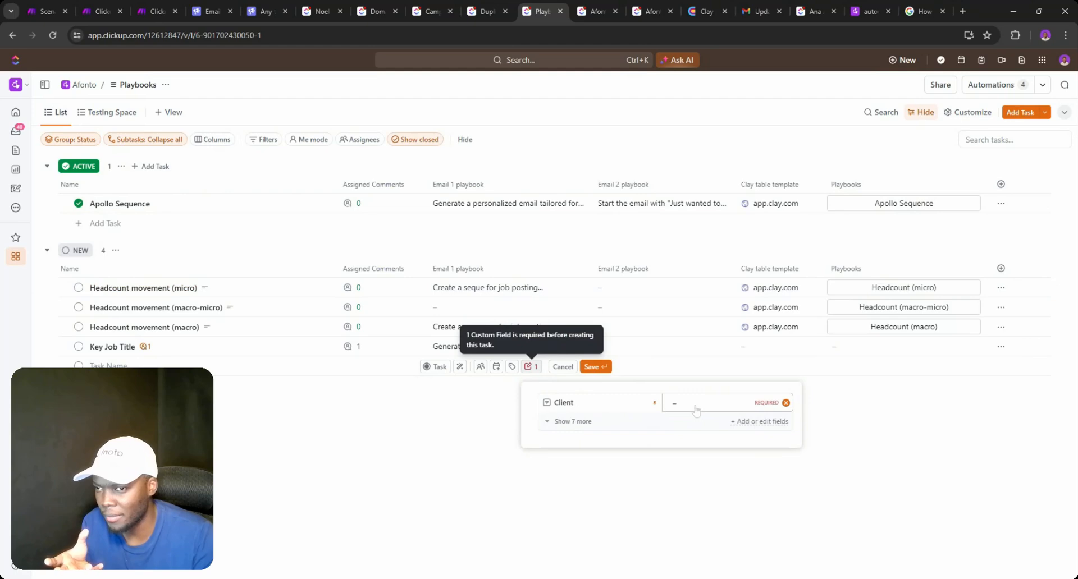
pyautogui.click(741, 427)
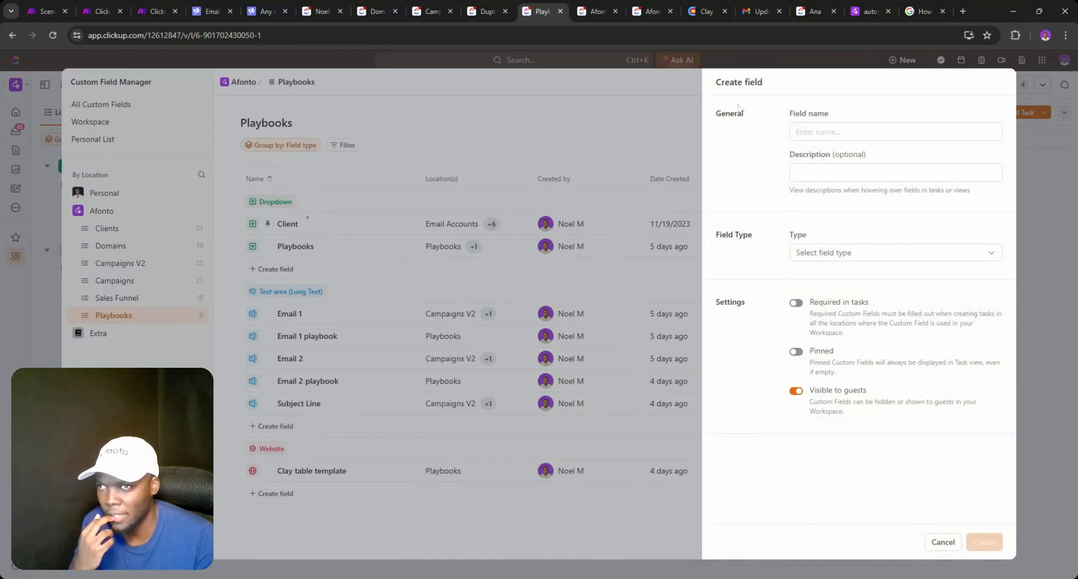
pyautogui.doubleClick(674, 120)
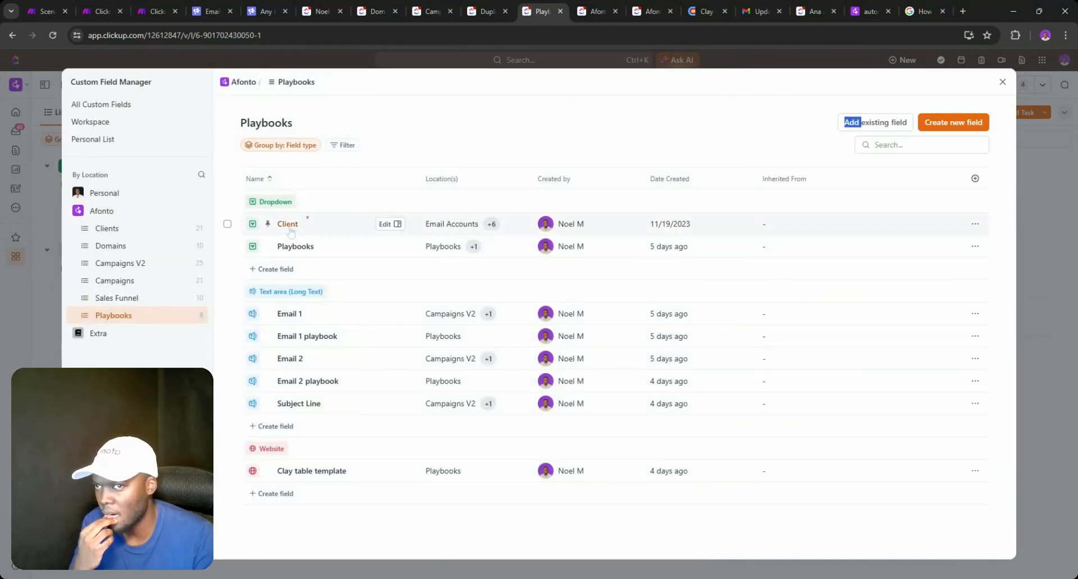
pyautogui.click(976, 225)
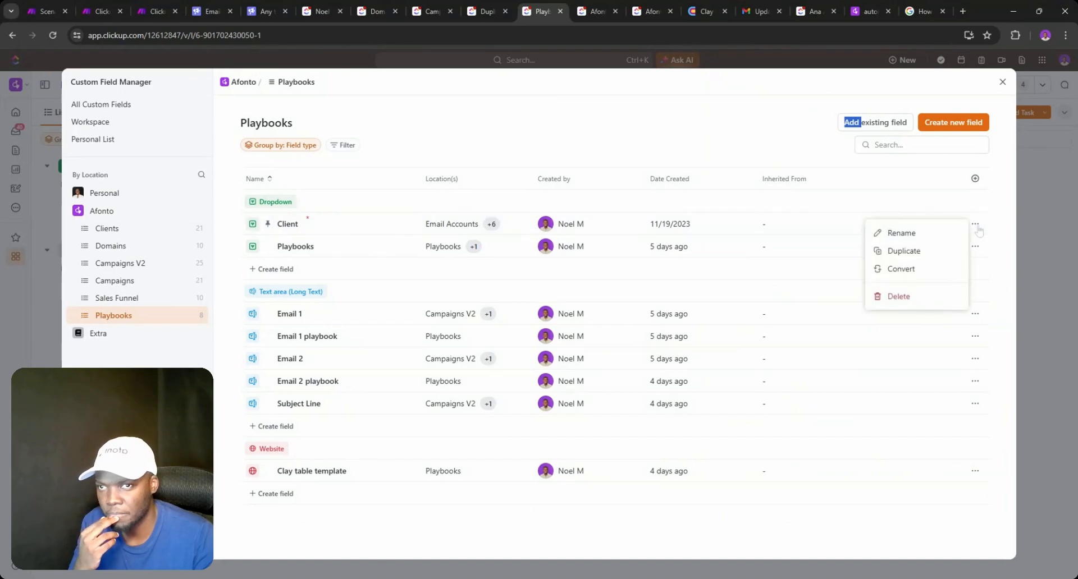
pyautogui.click(409, 220)
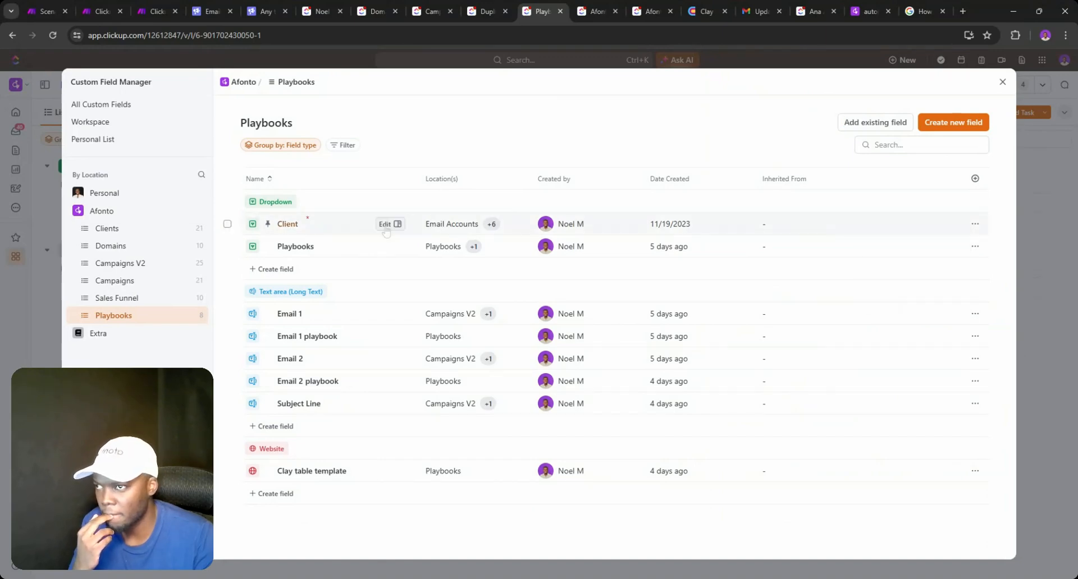
pyautogui.click(386, 224)
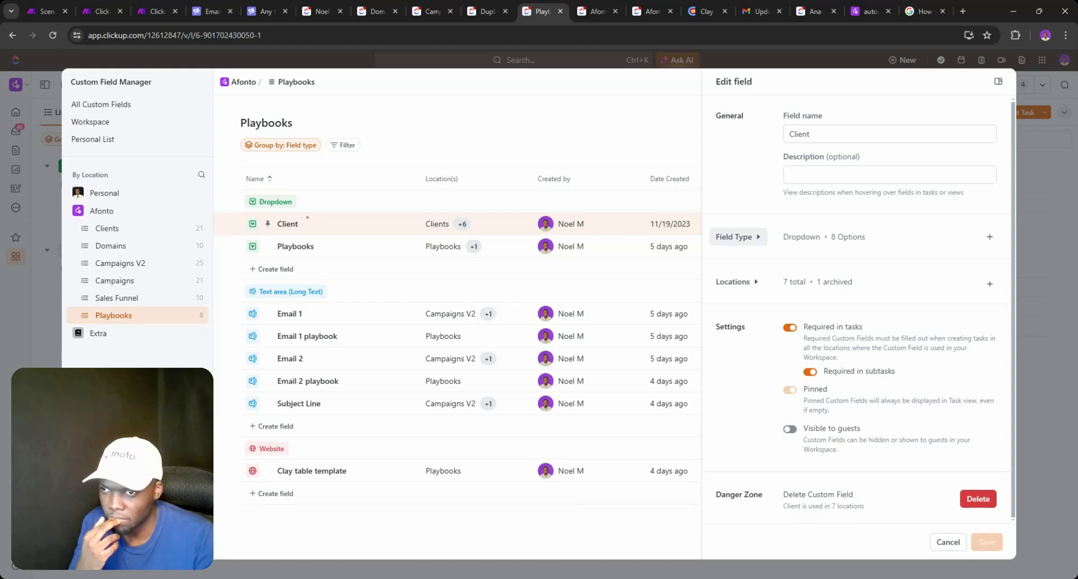
pyautogui.click(1036, 217)
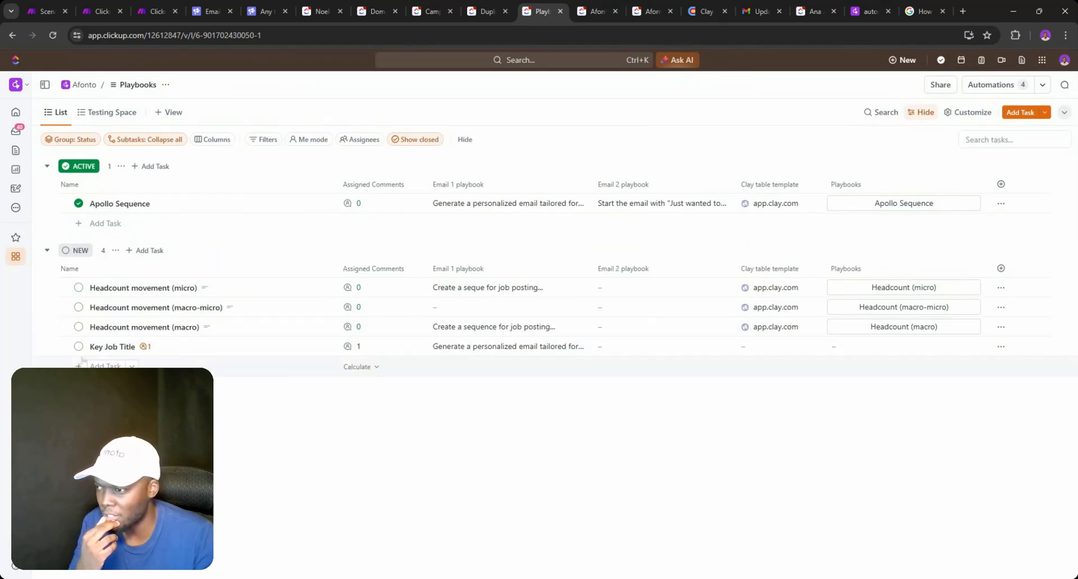
pyautogui.click(105, 365)
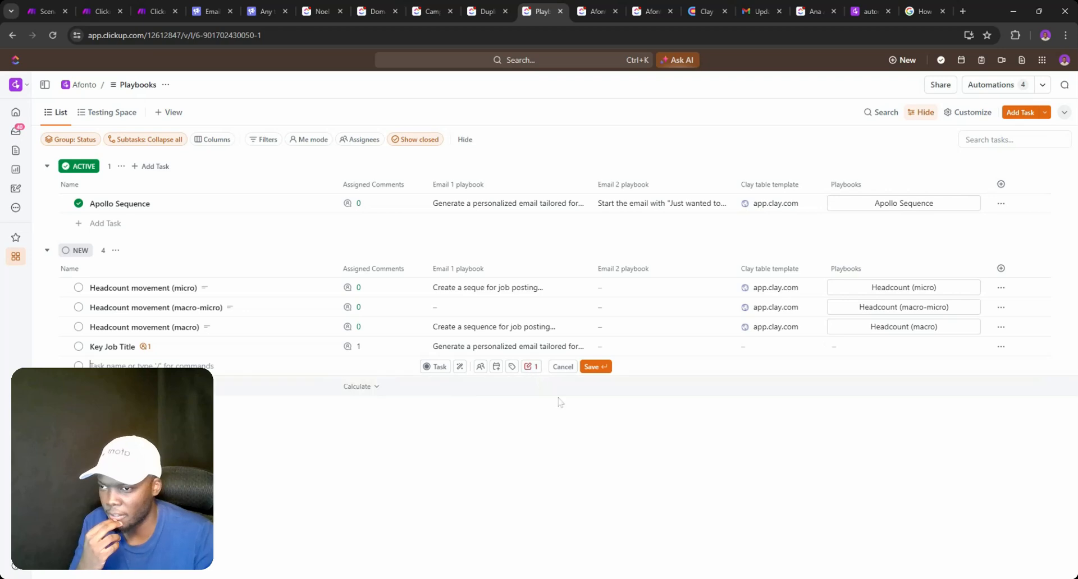
pyautogui.click(531, 367)
pyautogui.click(719, 402)
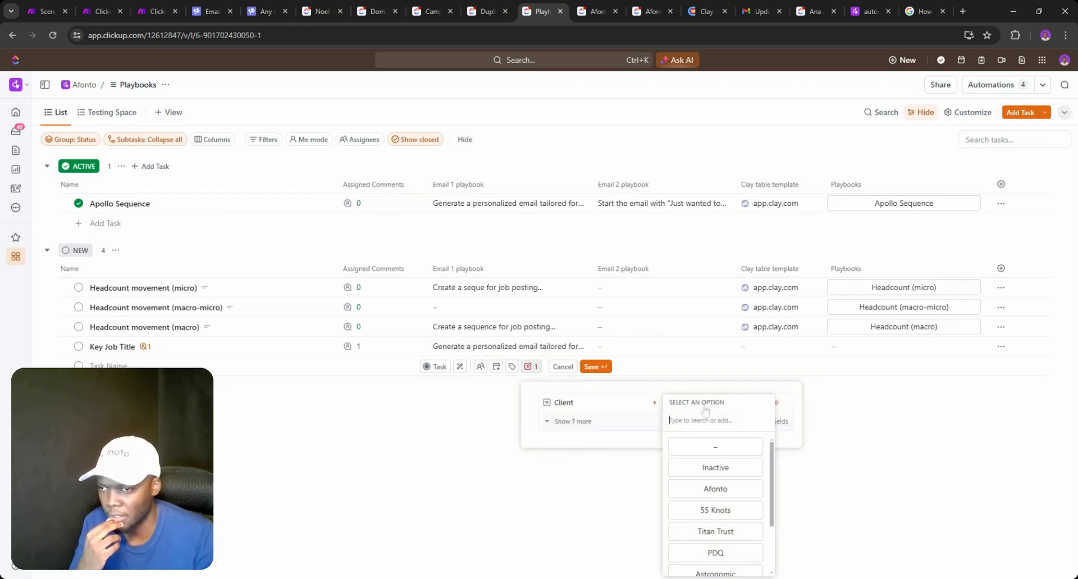
pyautogui.click(719, 474)
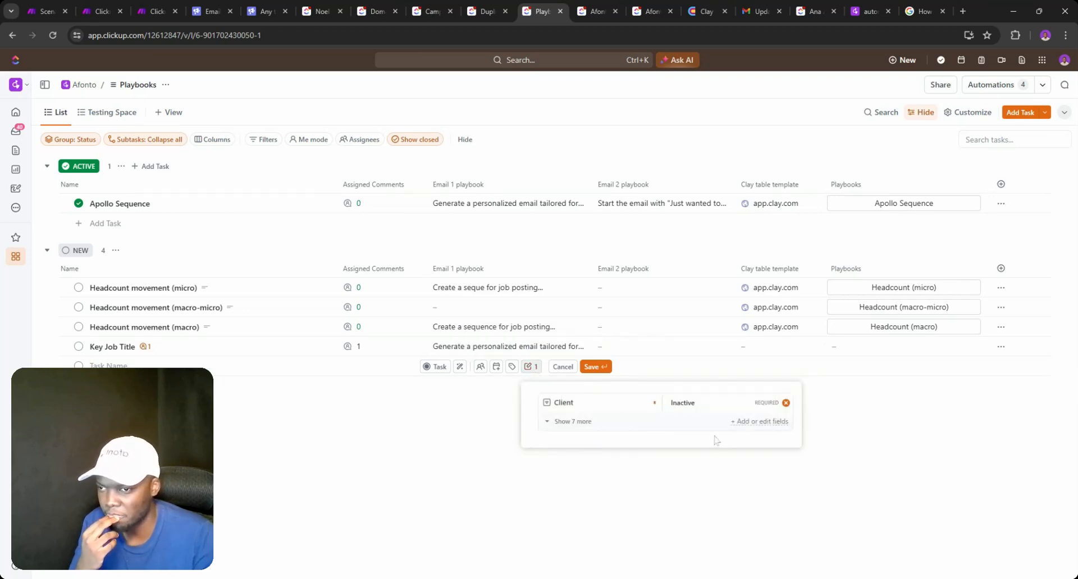
pyautogui.press('Escape')
pyautogui.press('Escape')
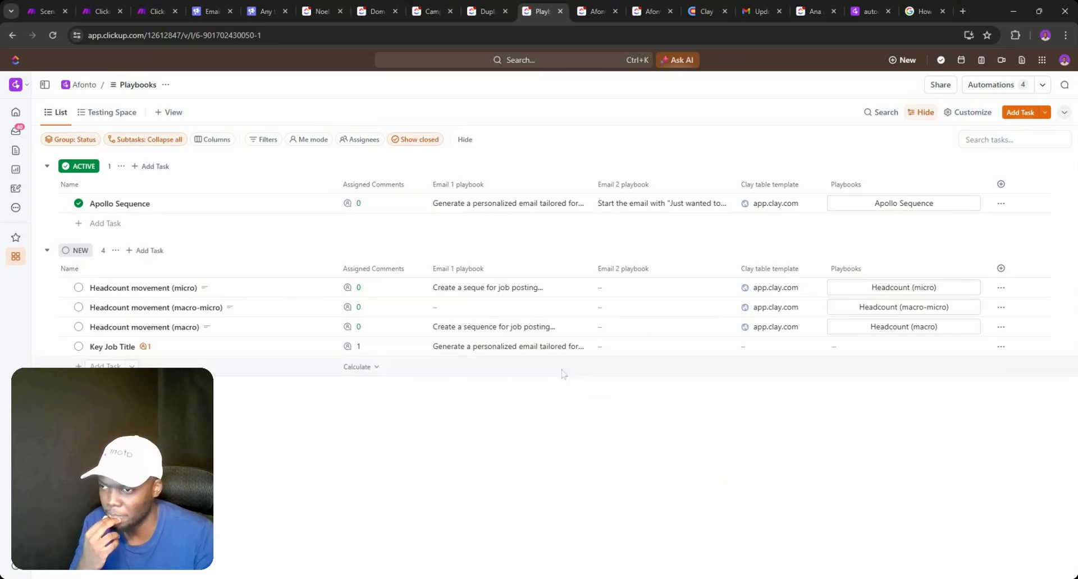
# - Switch to Make, edit the "Clickup | Generate Campaign Copy for playbook testing (creating-campaigns)" scenario, save it and switch it on
pyautogui.click(147, 12)
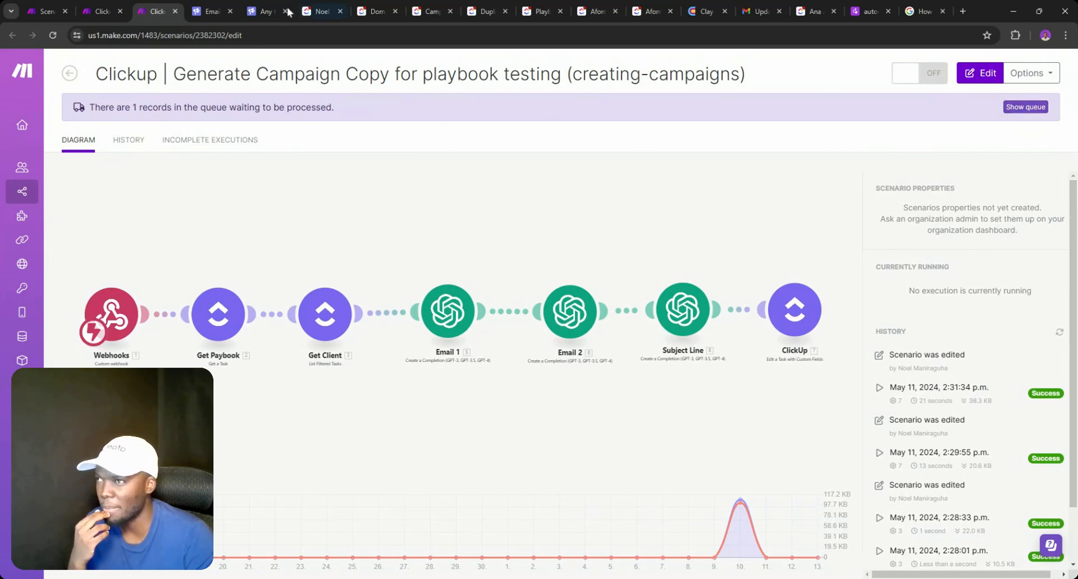
pyautogui.click(101, 4)
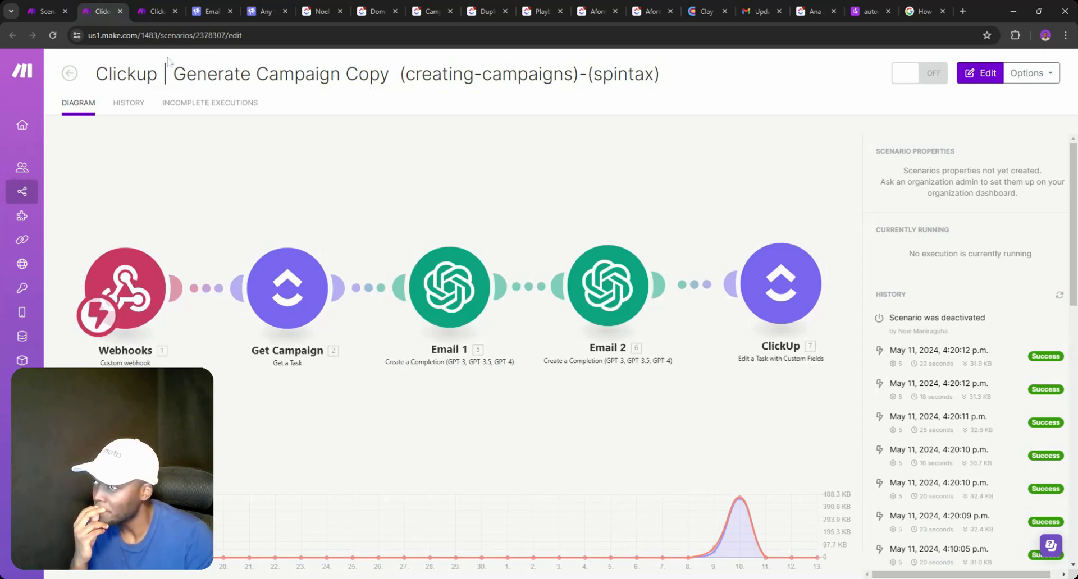
pyautogui.click(158, 9)
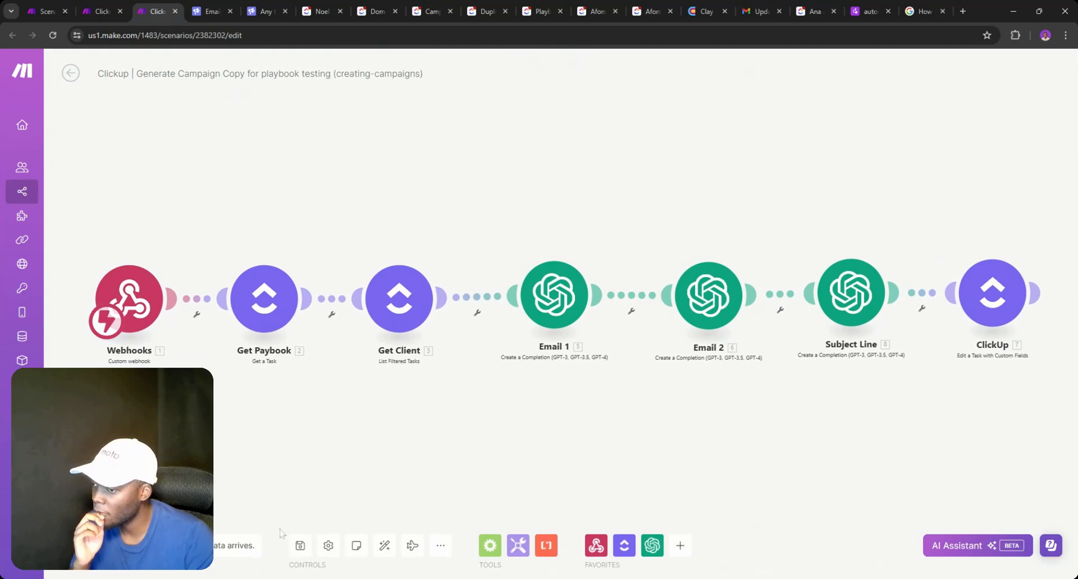
pyautogui.click(300, 545)
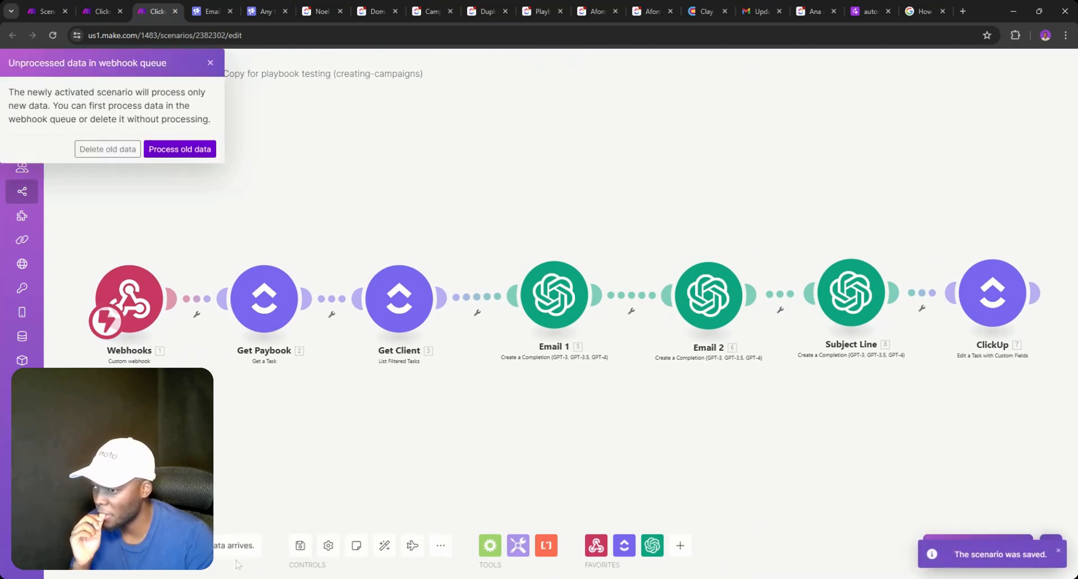
# - Process the old data in the webhook queue, run the scenario again with the existing data, and return to its overview
pyautogui.click(179, 155)
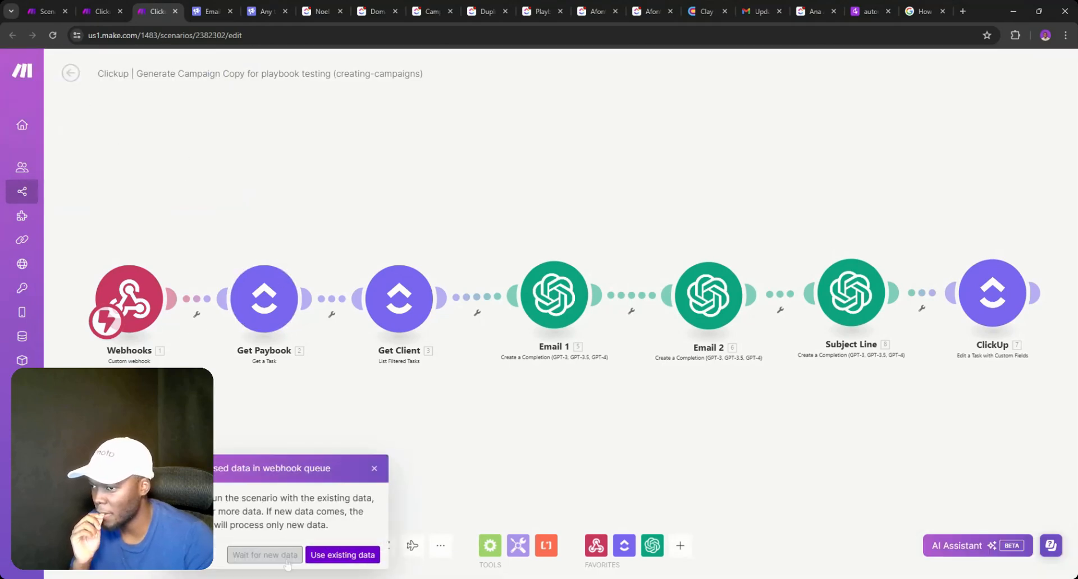
pyautogui.click(337, 555)
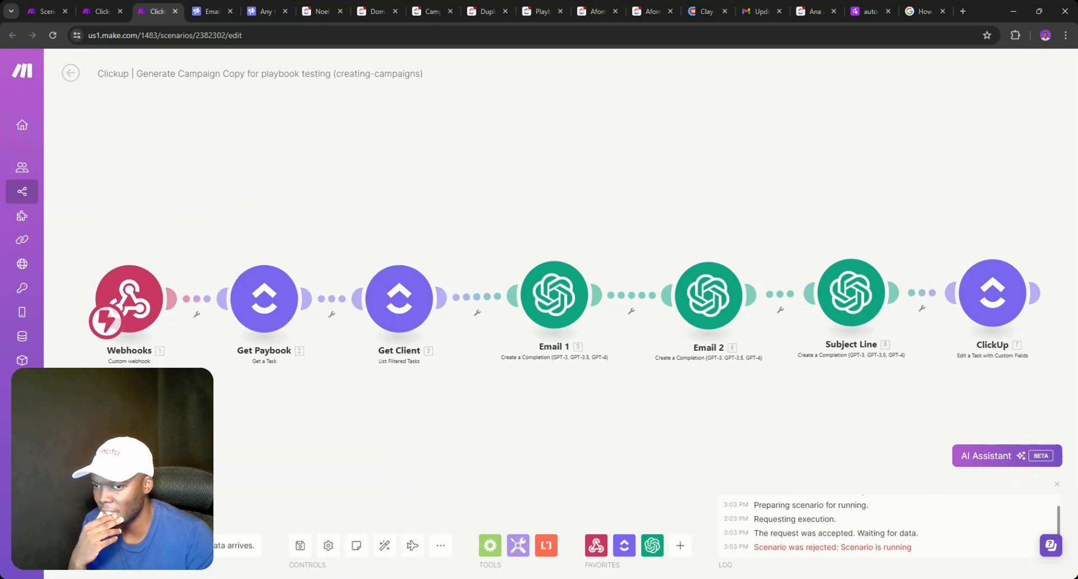
pyautogui.click(94, 546)
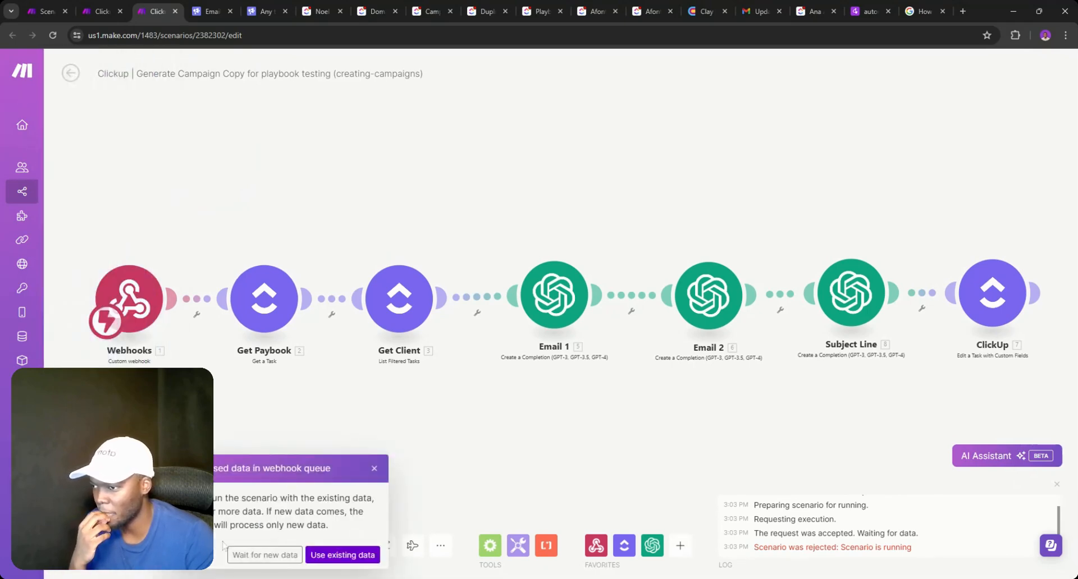
pyautogui.click(330, 556)
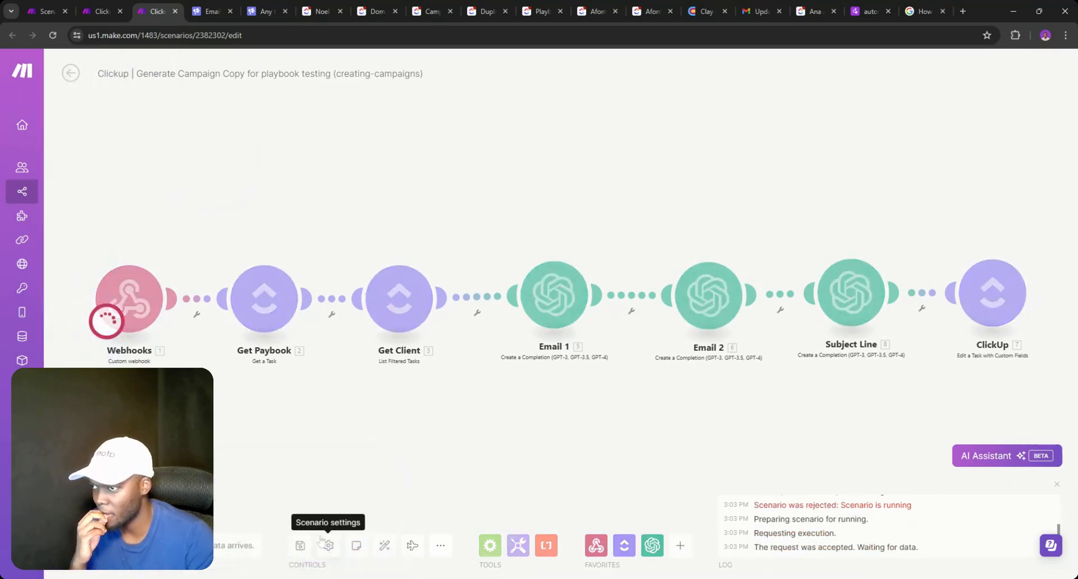
pyautogui.click(70, 73)
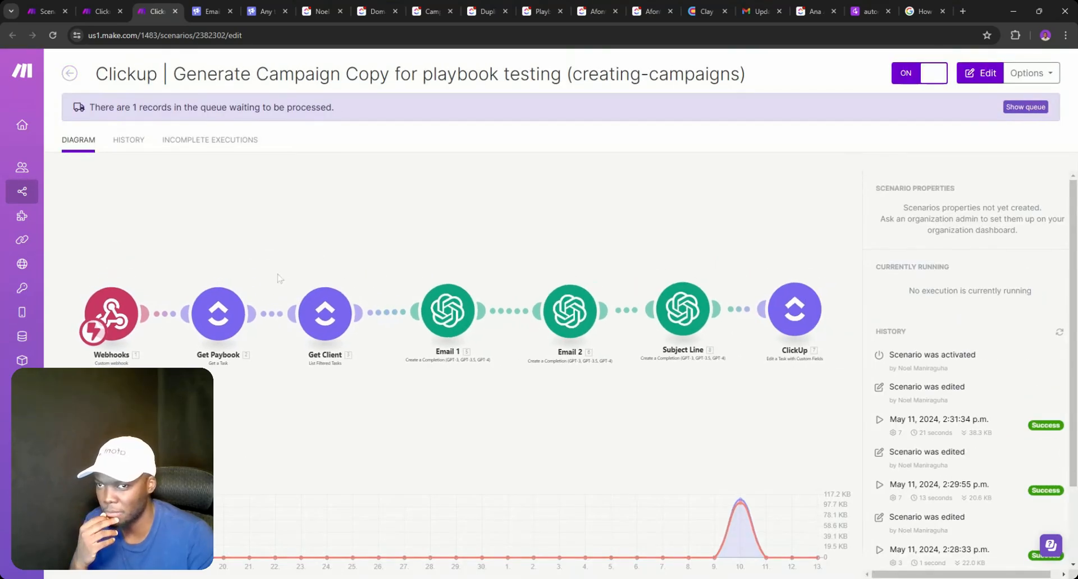
# - Reload the playbook testing scenario's overview, close the spintax scenario's tab, and check the Afonto: Automations list
pyautogui.click(270, 227)
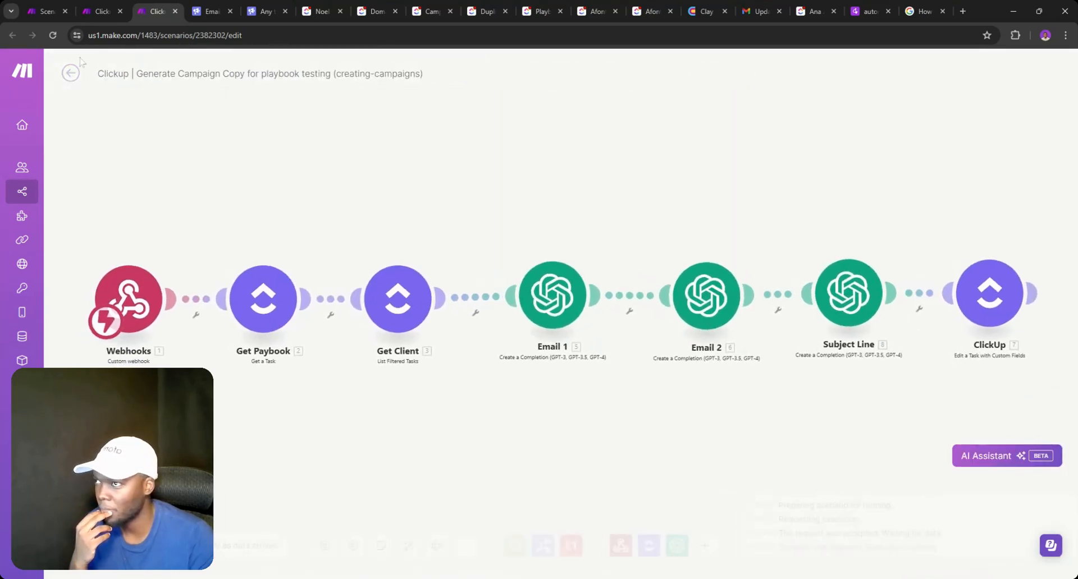
pyautogui.click(71, 73)
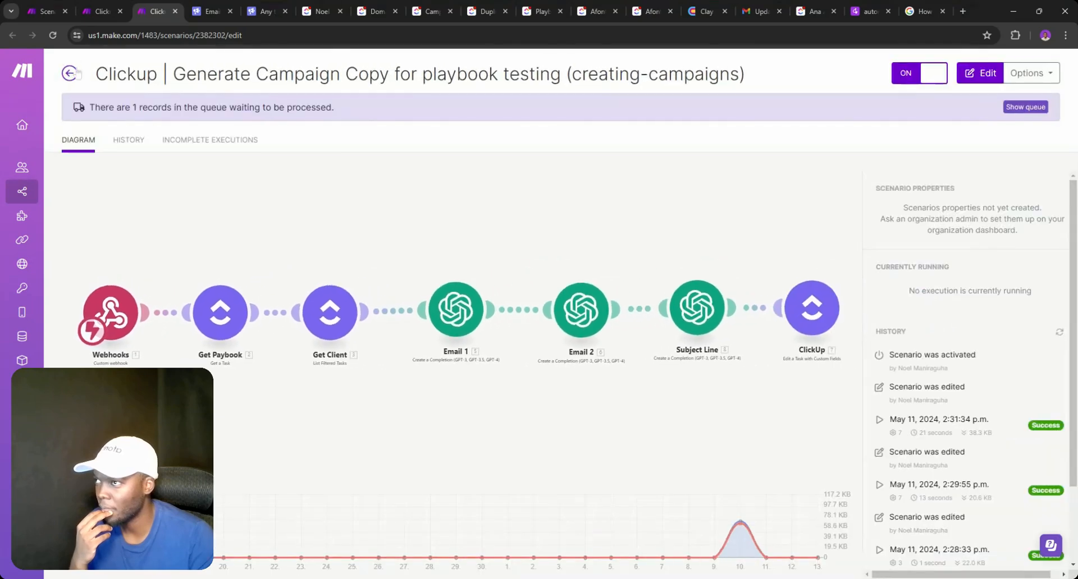
pyautogui.click(53, 35)
pyautogui.click(119, 10)
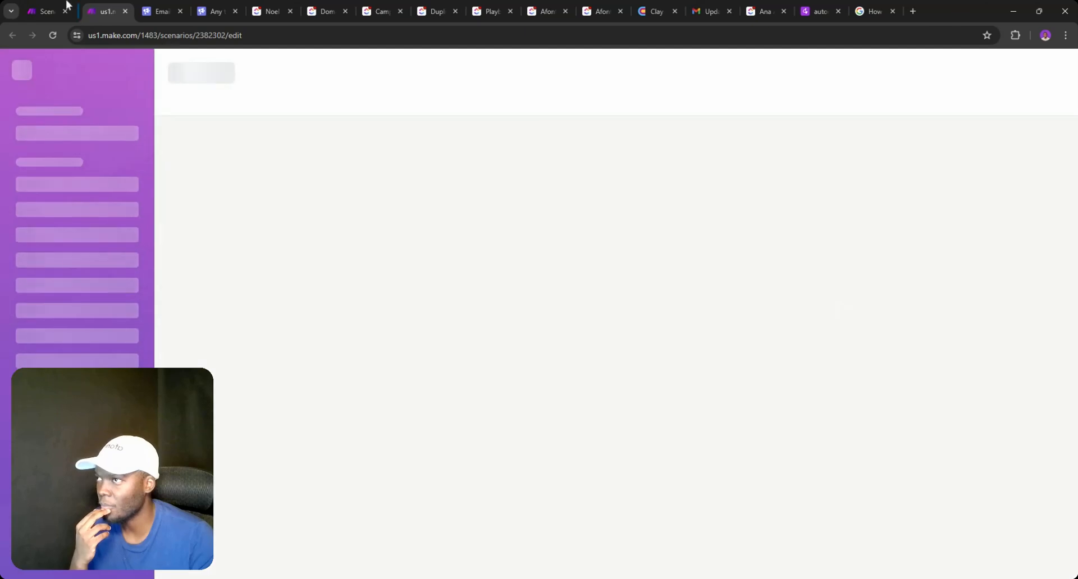
pyautogui.click(54, 8)
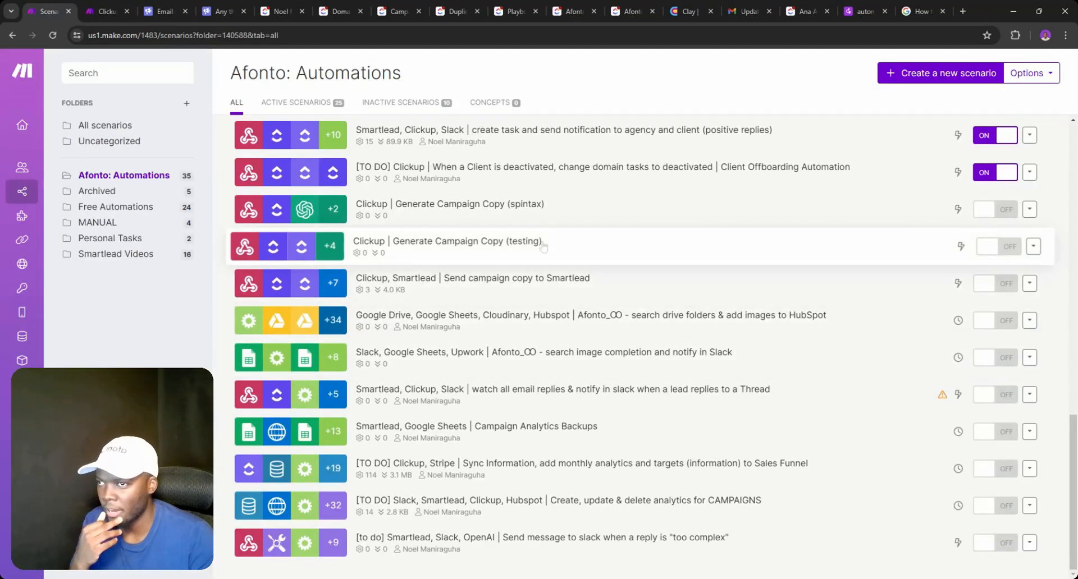
pyautogui.click(104, 11)
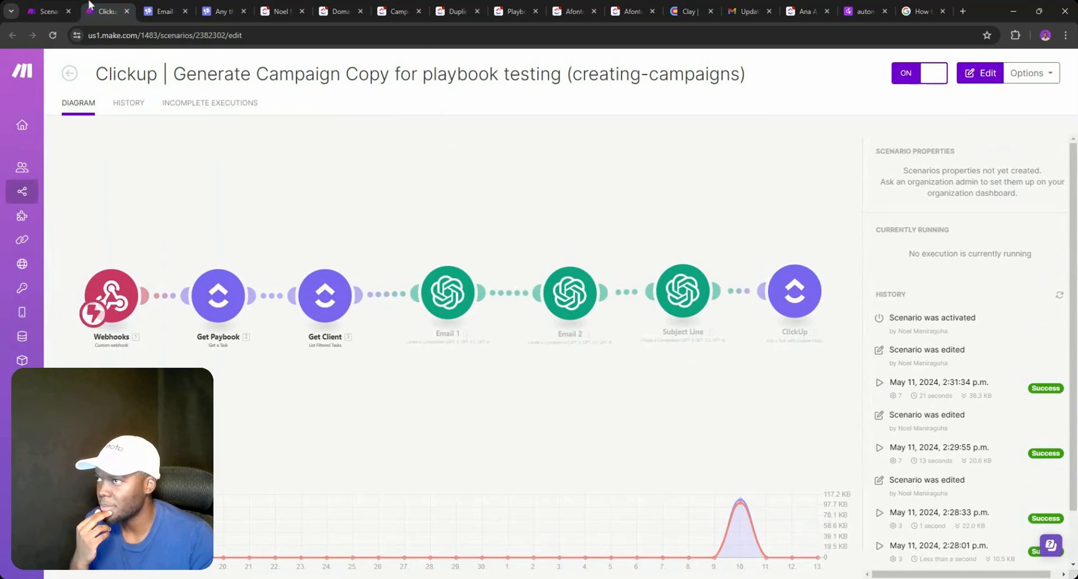
# - Run the playbook testing scenario again with the existing webhook data and process the old data from its editor
pyautogui.click(189, 218)
pyautogui.click(96, 546)
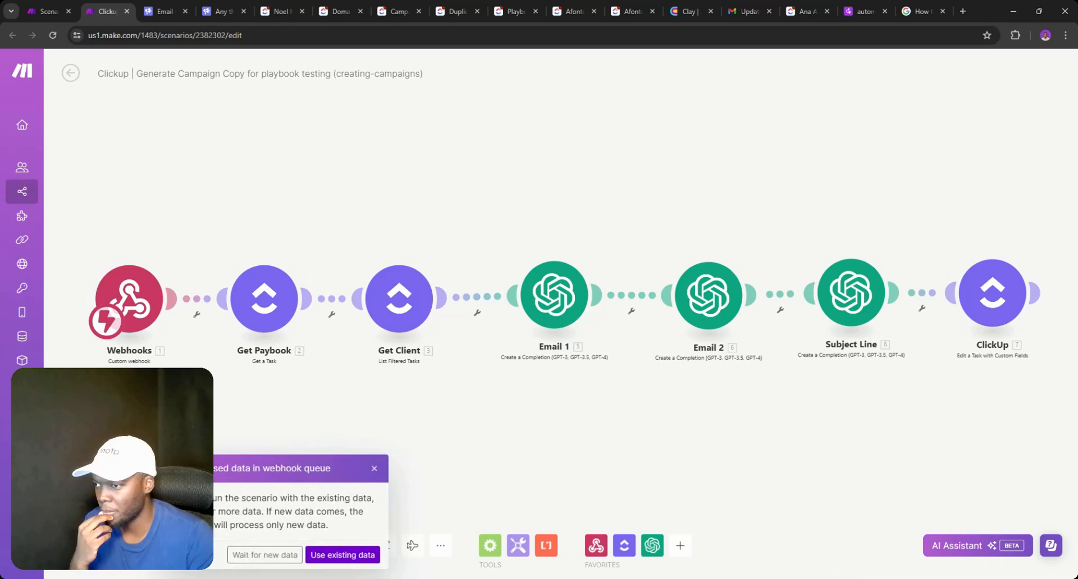
pyautogui.click(332, 557)
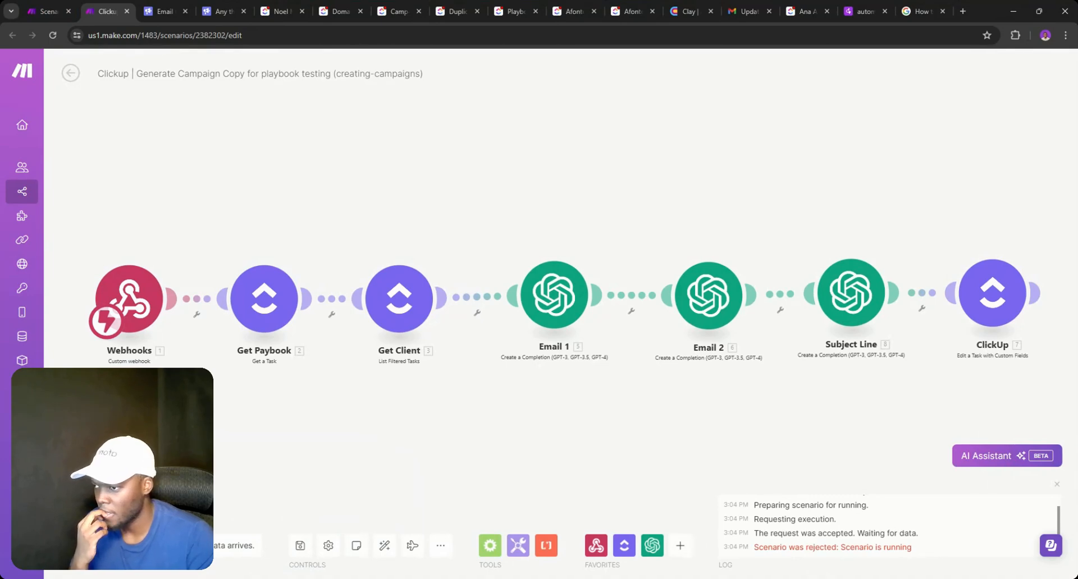
pyautogui.click(183, 150)
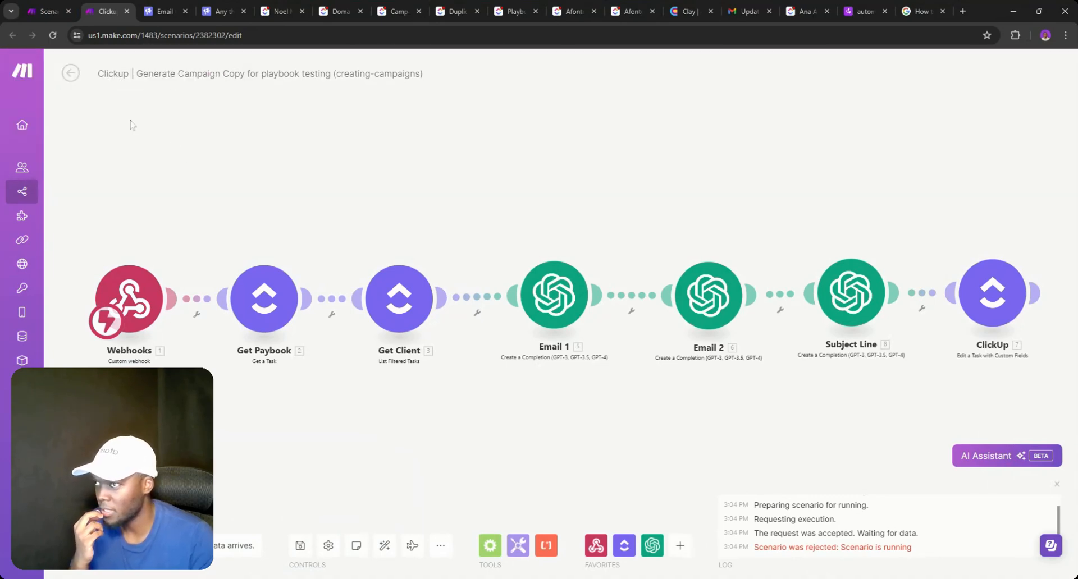
# - Leave the editor, close the playbook testing scenario's tab and return to the Afonto: Automations scenario list
pyautogui.click(69, 72)
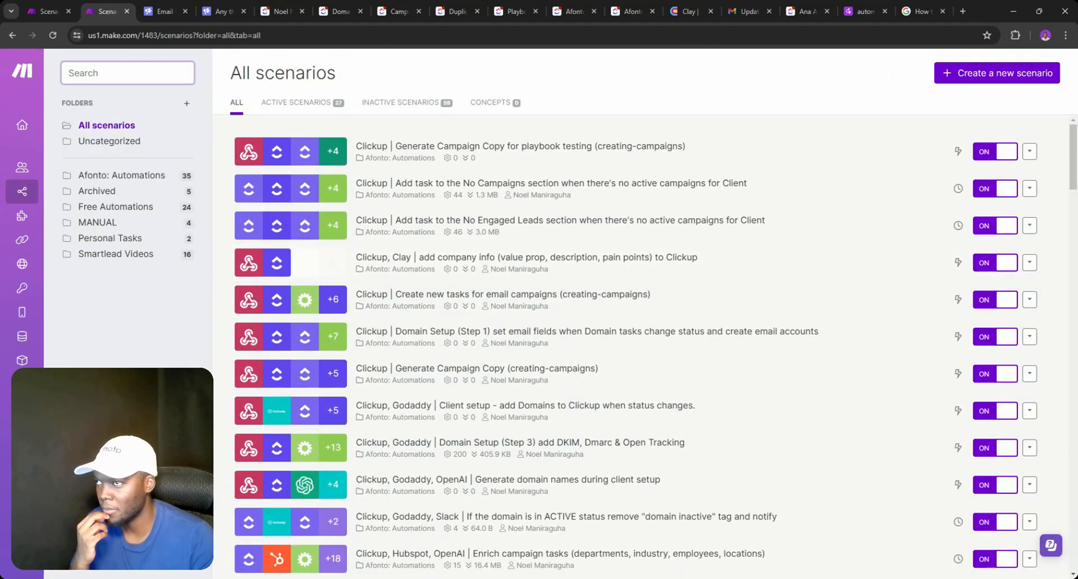
pyautogui.click(16, 34)
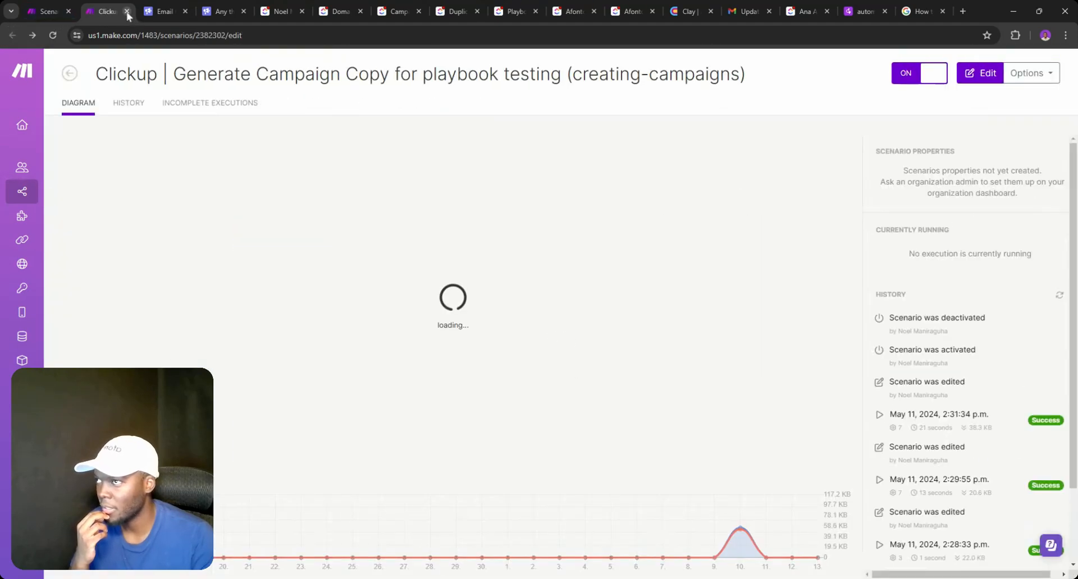
pyautogui.click(127, 12)
pyautogui.click(48, 8)
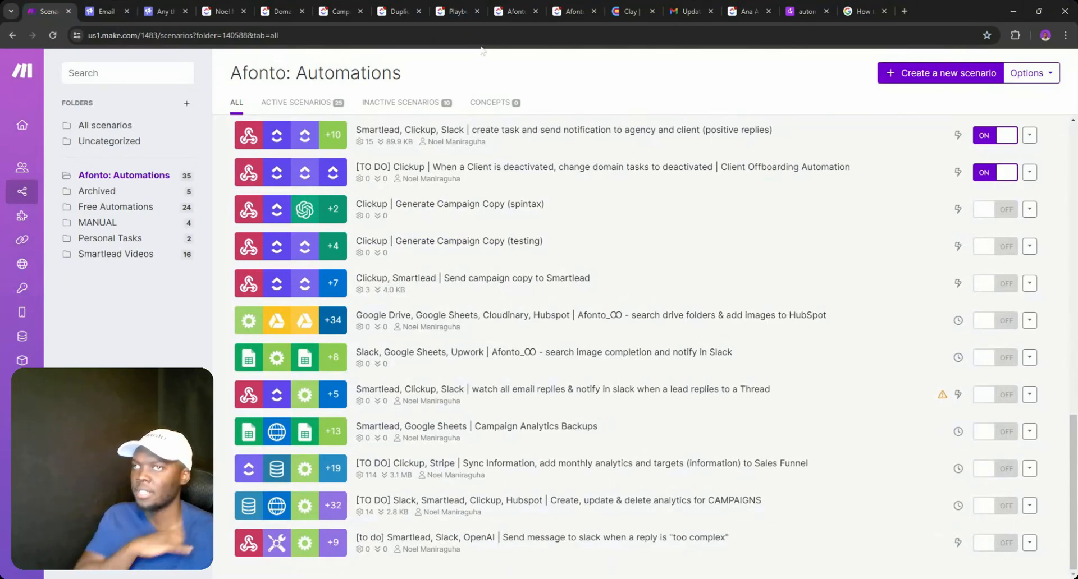
# - Switch to ClickUp's Playbooks Testing Space and review the Email 2 text of the Key Job Title task
pyautogui.click(486, 11)
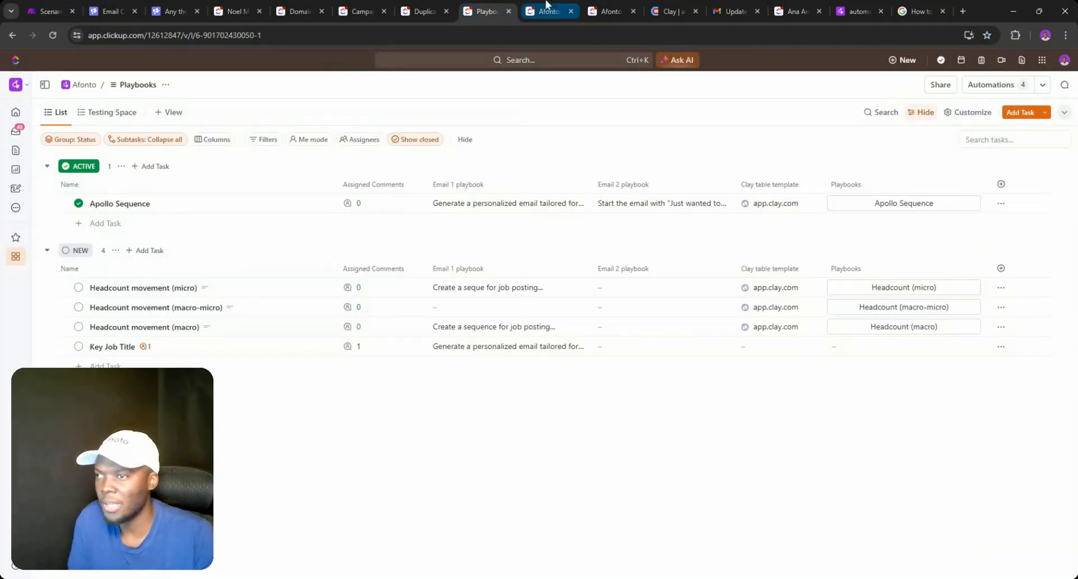
pyautogui.click(119, 117)
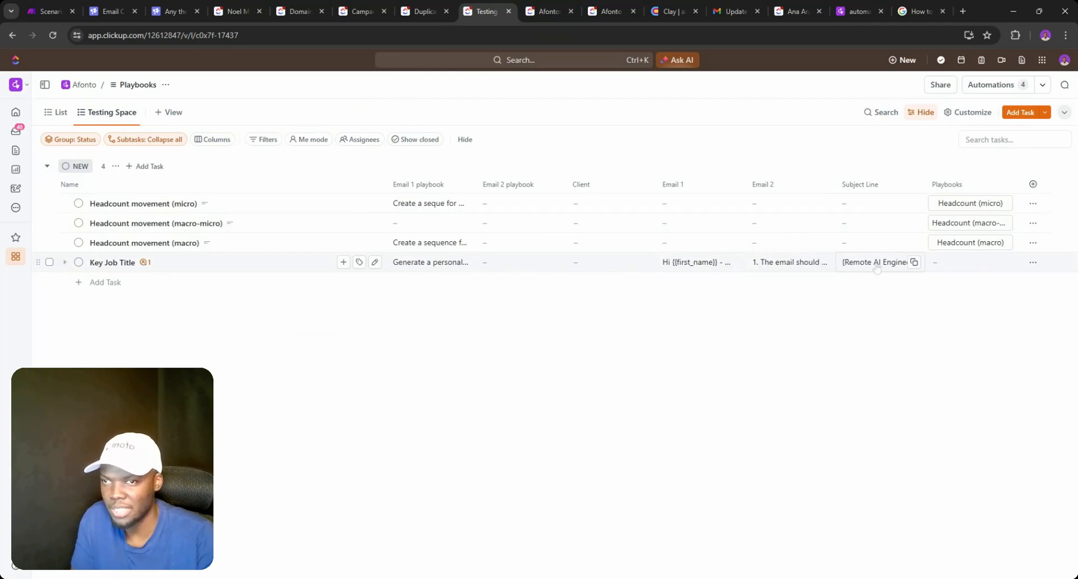
pyautogui.click(789, 263)
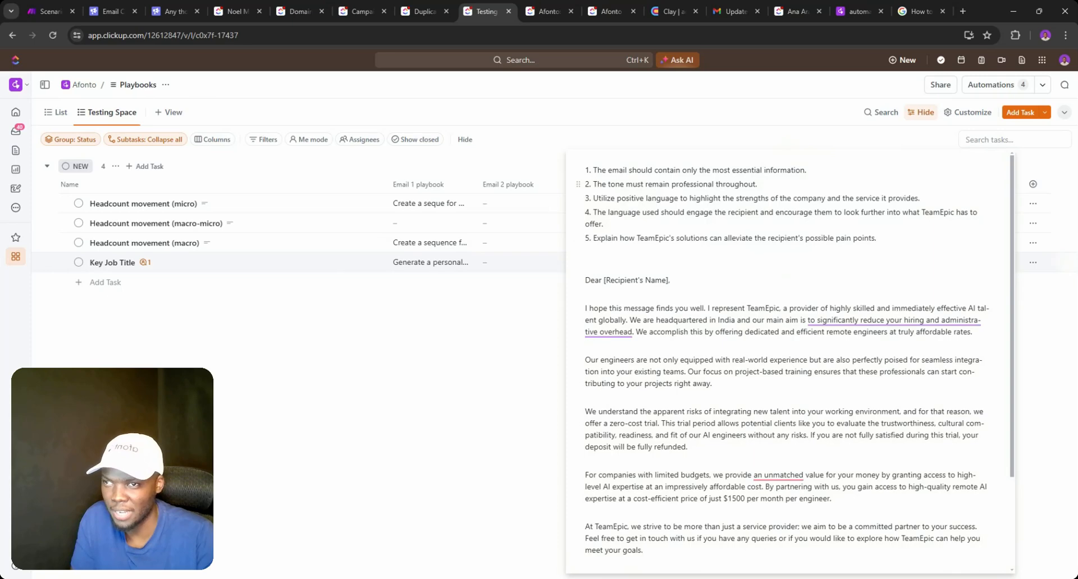
pyautogui.click(545, 313)
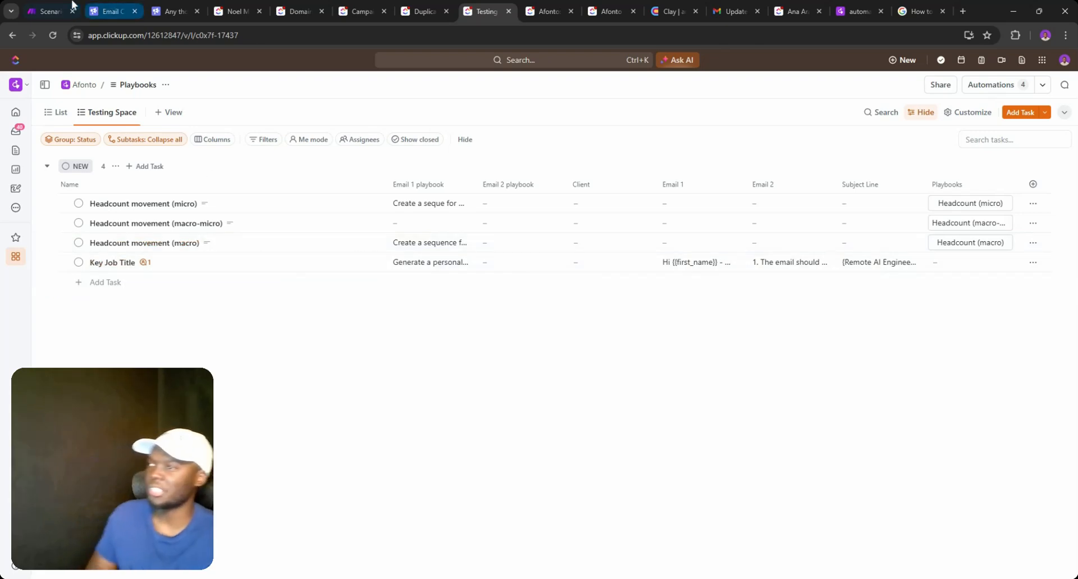
# - Switch to Make and open the spintax, testing and "Clickup, Smartlead | Send campaign copy to Smartlead" scenarios in separate tabs
pyautogui.click(52, 8)
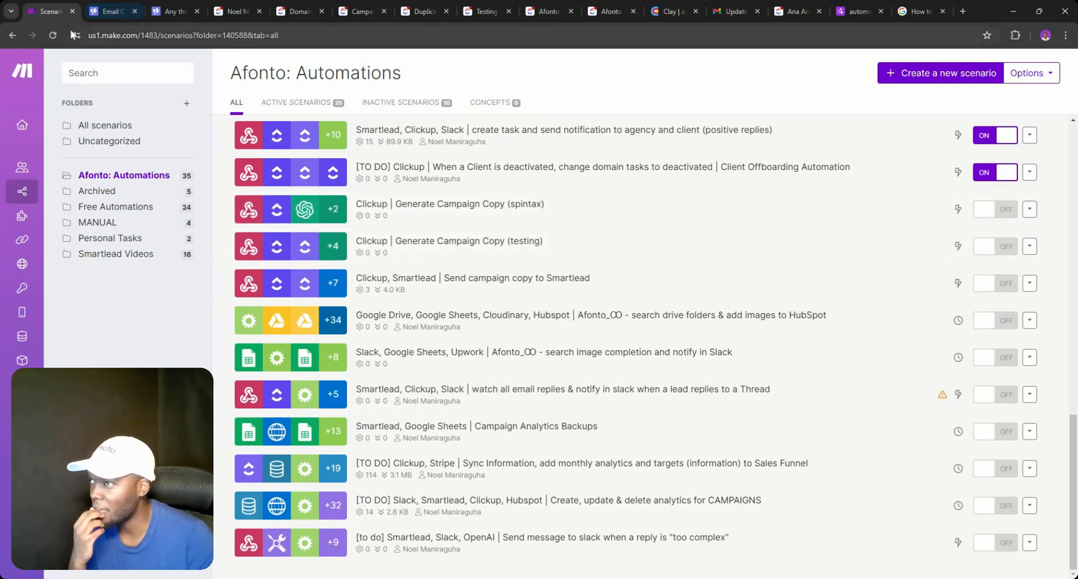
pyautogui.middleClick(520, 206)
pyautogui.middleClick(489, 243)
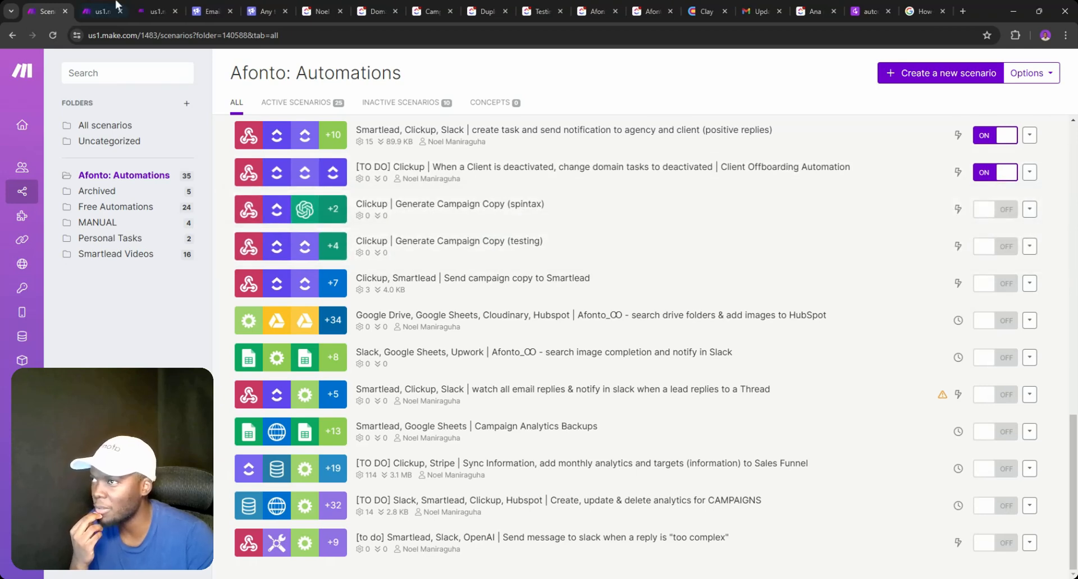
pyautogui.click(108, 11)
pyautogui.click(31, 9)
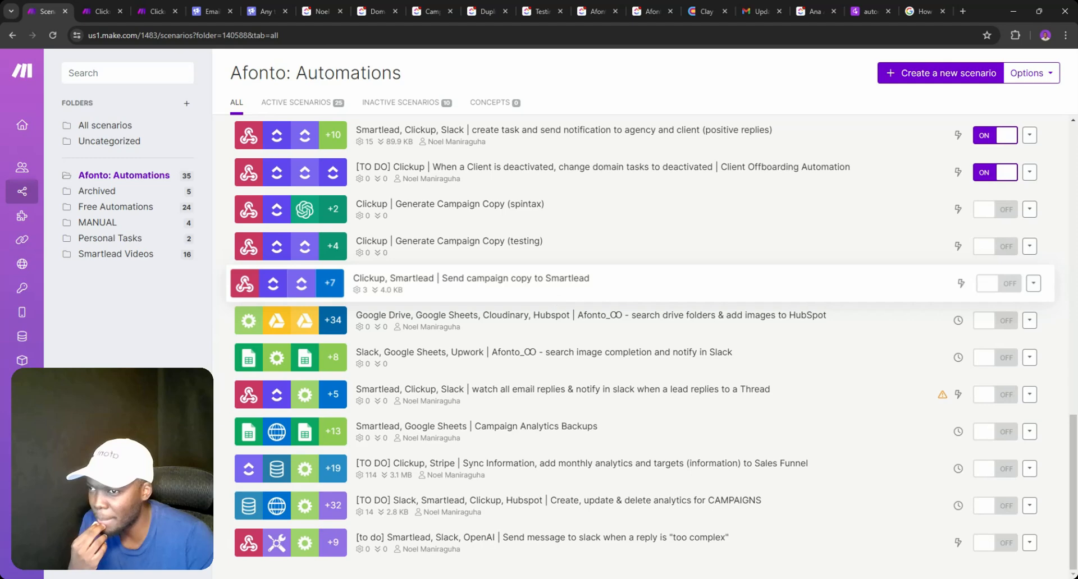
pyautogui.middleClick(556, 299)
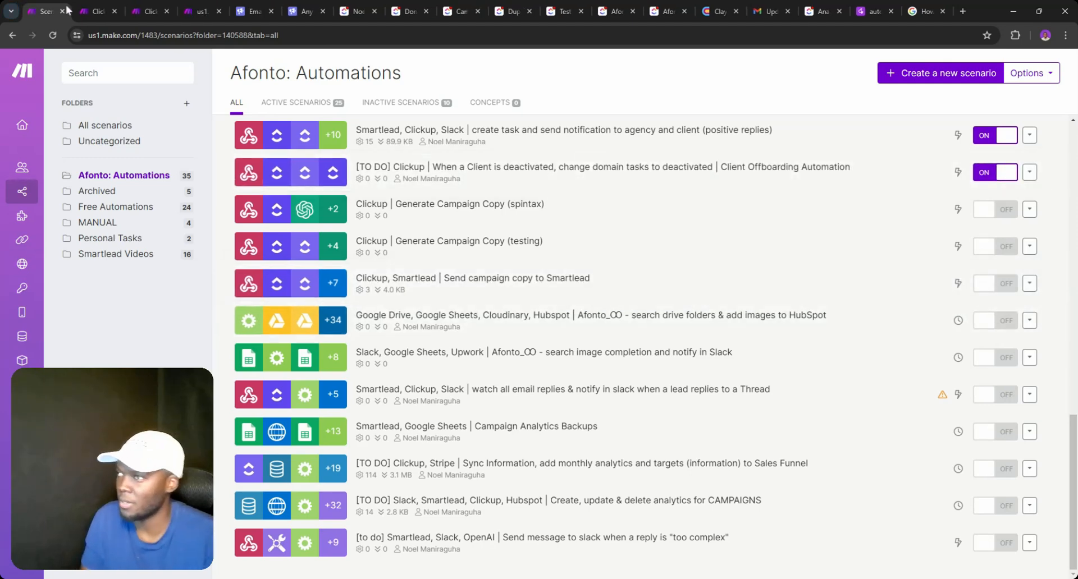
# - Review and close the spintax and playbook testing scenario tabs, moving on to "Clickup, Smartlead | Send campaign copy to Smartlead"
pyautogui.click(88, 8)
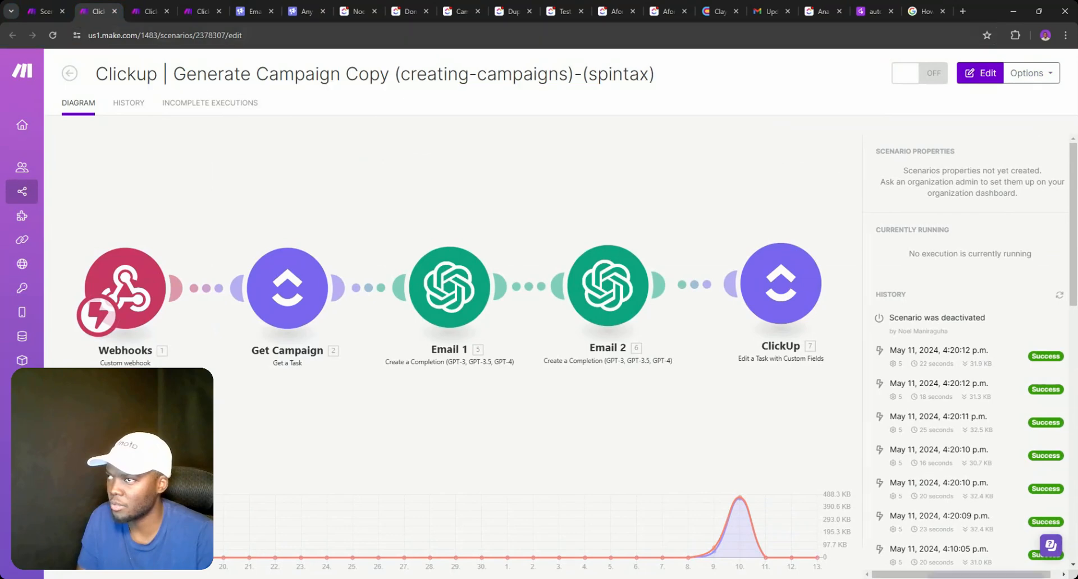
pyautogui.click(115, 12)
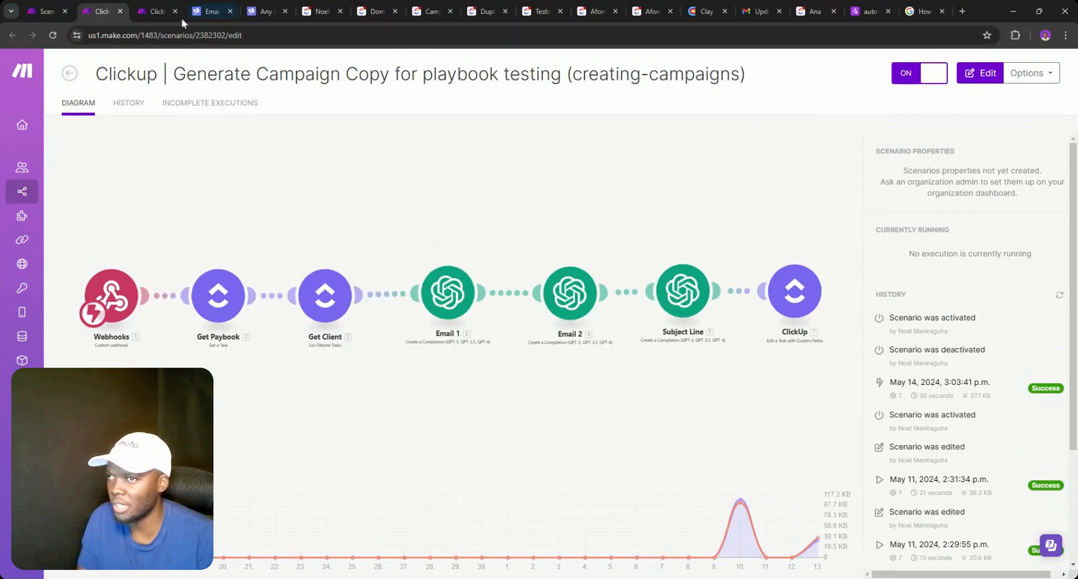
pyautogui.click(119, 11)
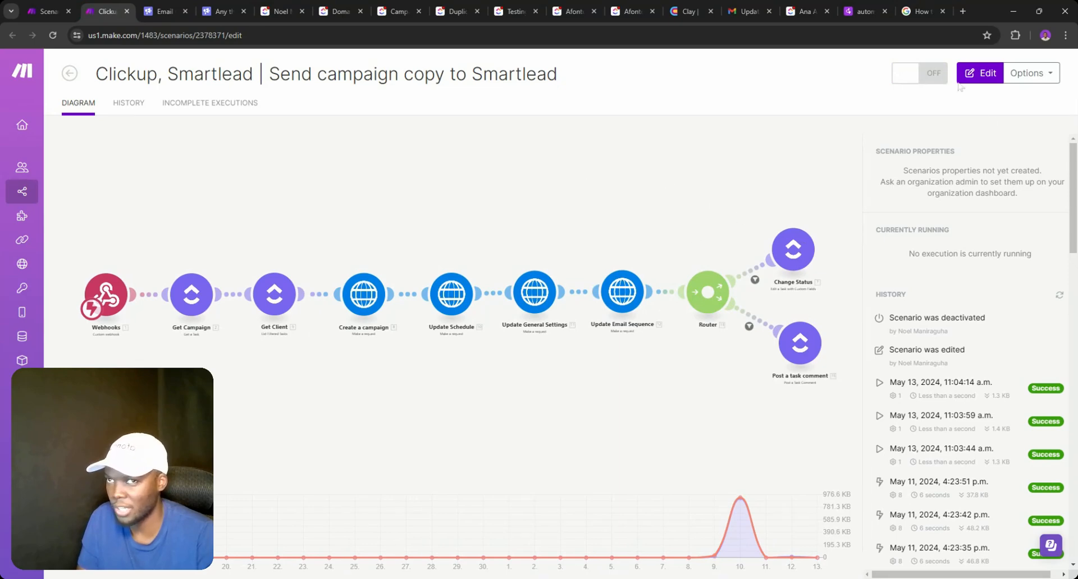
# - Activate "Clickup, Smartlead | Send campaign copy to Smartlead", close its tab and toggle its switch in the scenario list
pyautogui.click(919, 73)
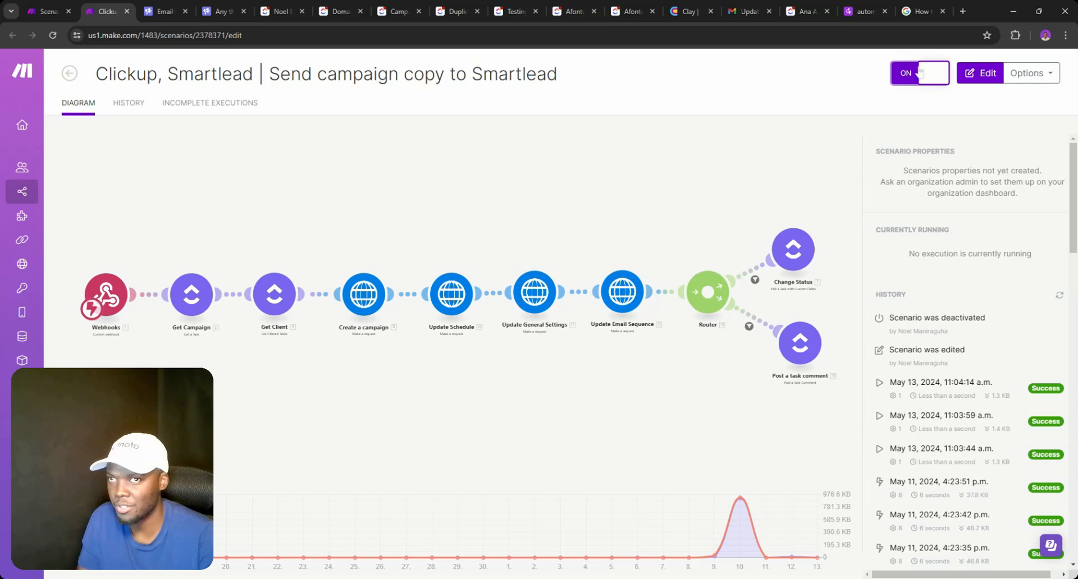
pyautogui.click(126, 11)
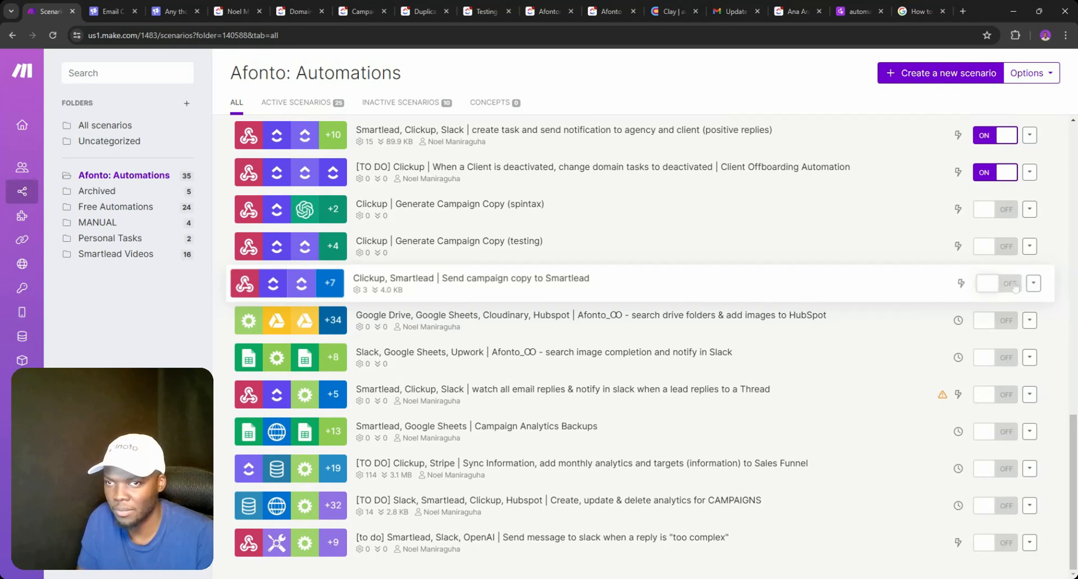
pyautogui.click(994, 283)
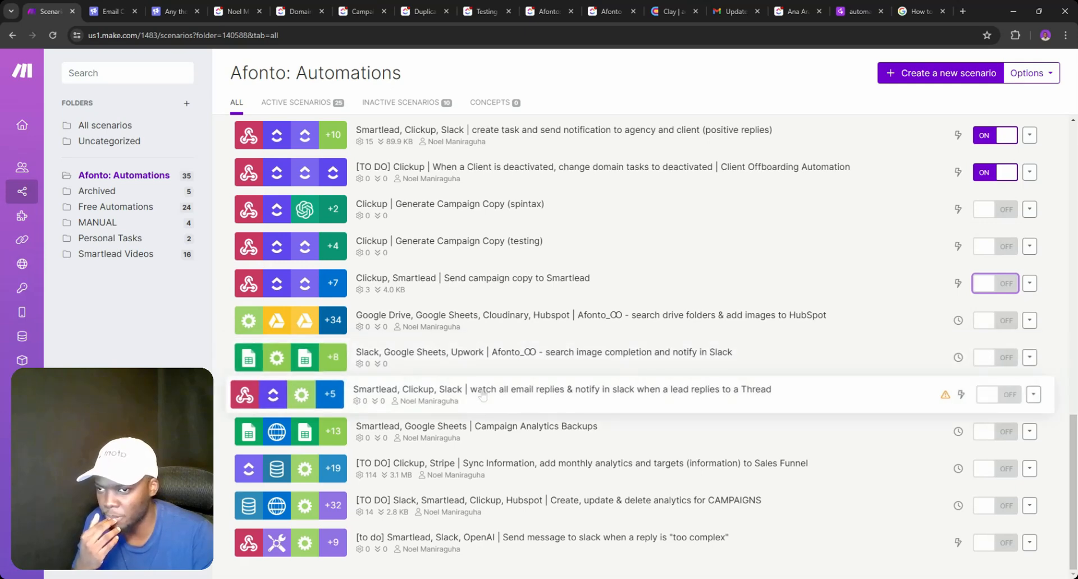
# - Open the "watch all email replies & notify in slack when a lead replies to a Thread" scenario in its own tab and dismiss the webhook queue notice
pyautogui.middleClick(831, 411)
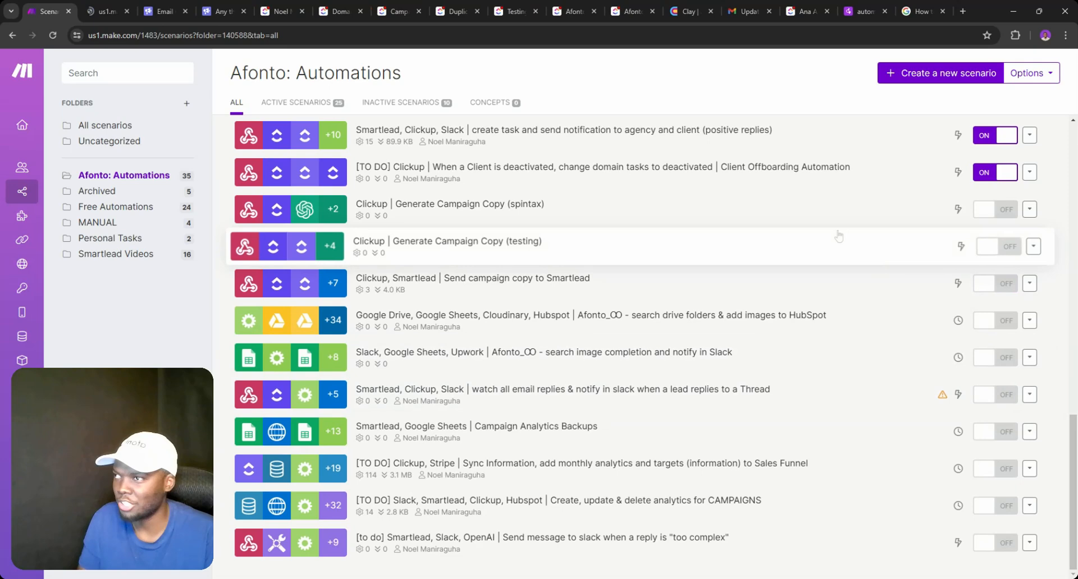
pyautogui.click(110, 10)
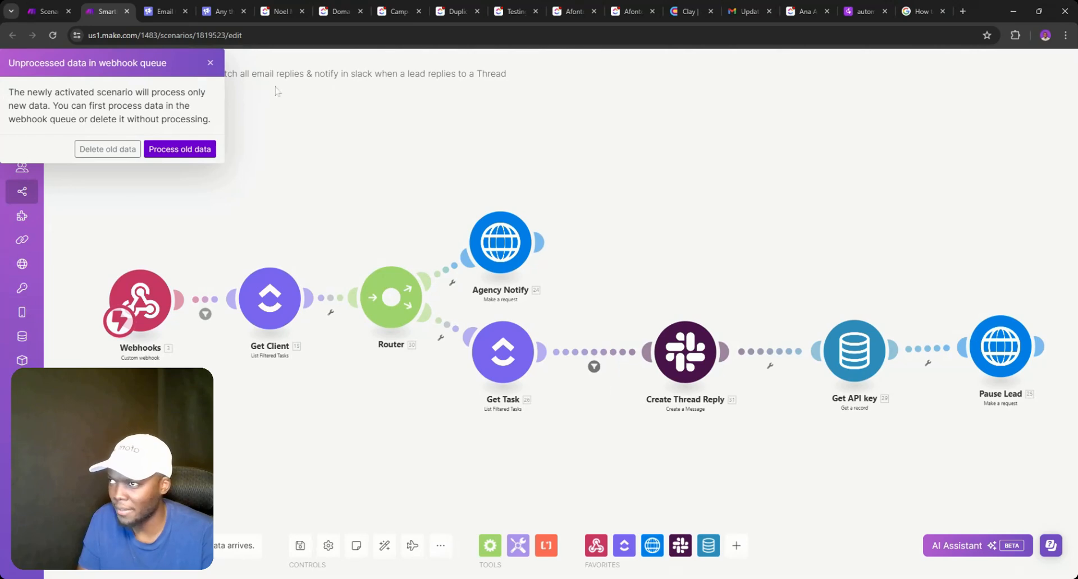
pyautogui.click(210, 63)
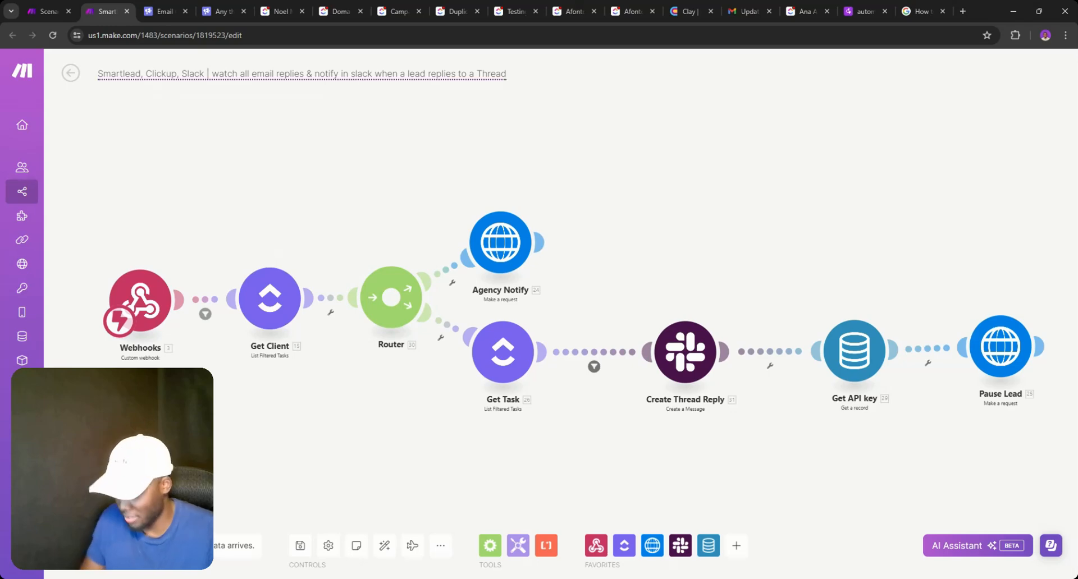
# - Prefix the scenario's name with "[TO DO]", save the scenario and leave the editor
pyautogui.click(99, 73)
pyautogui.write('[TO DO')
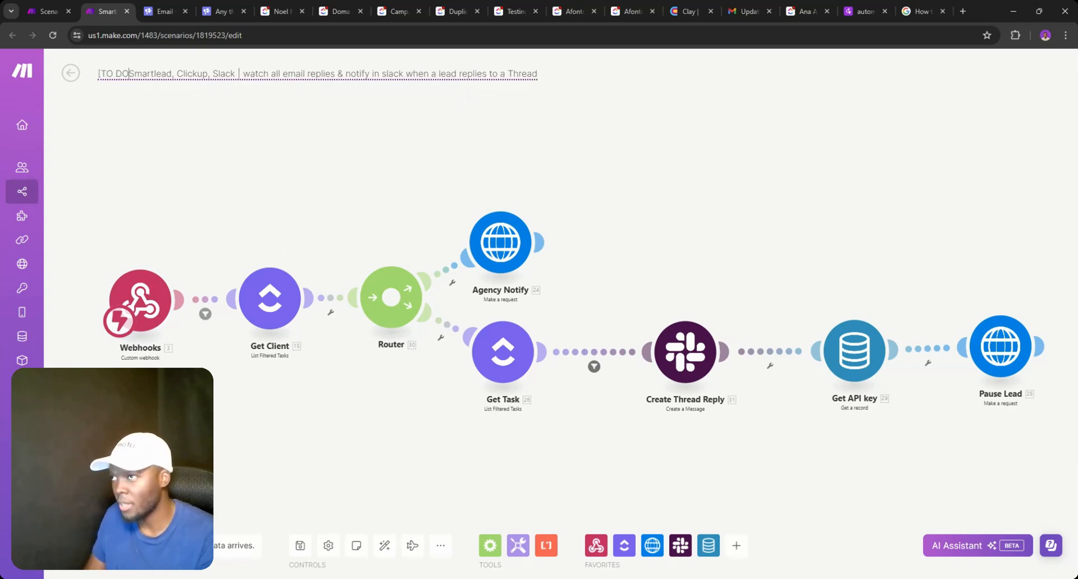
pyautogui.write(']')
pyautogui.press('Return')
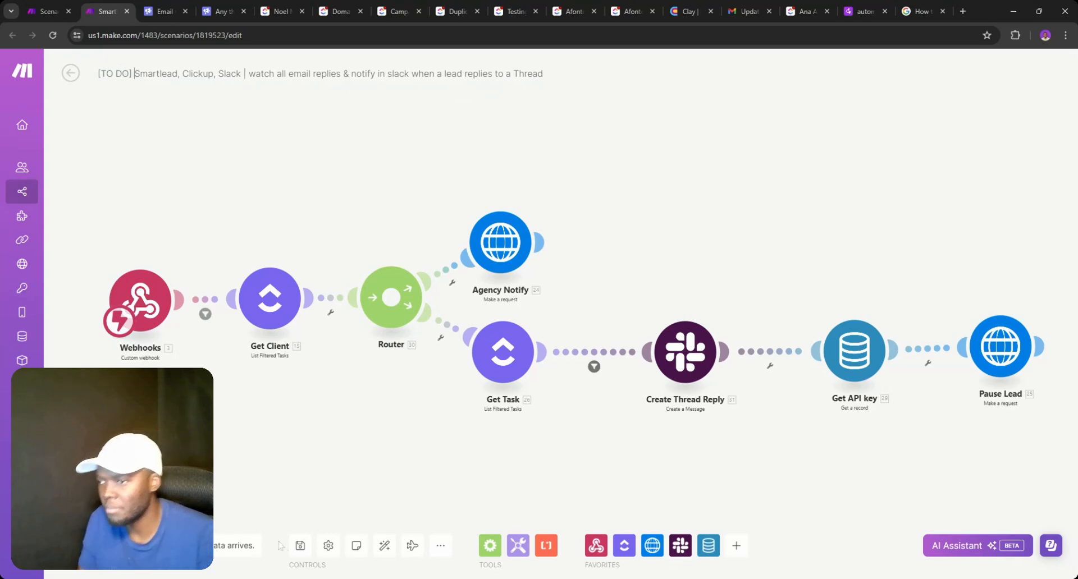
pyautogui.click(290, 548)
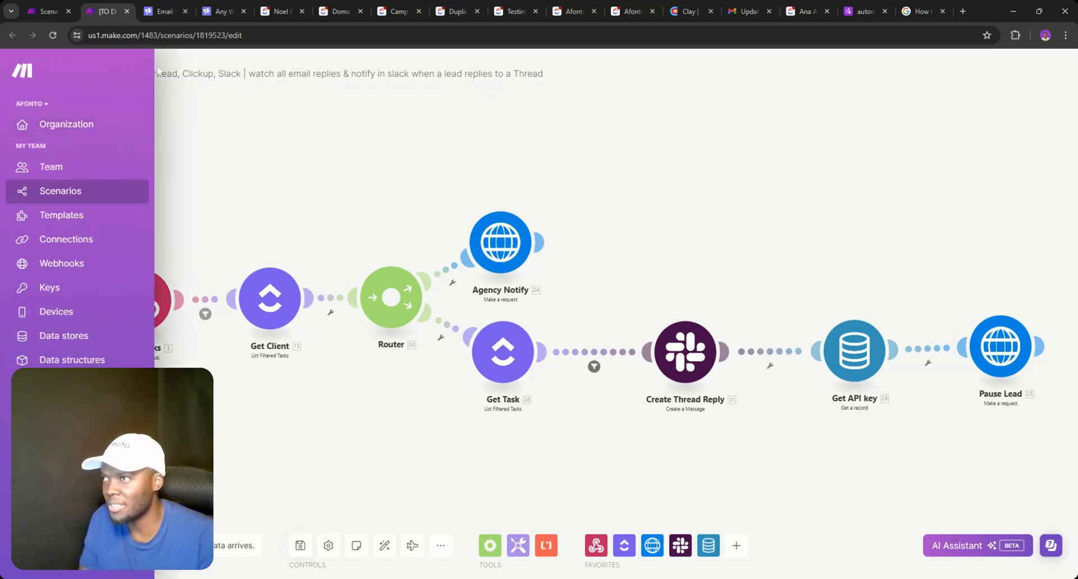
pyautogui.click(72, 73)
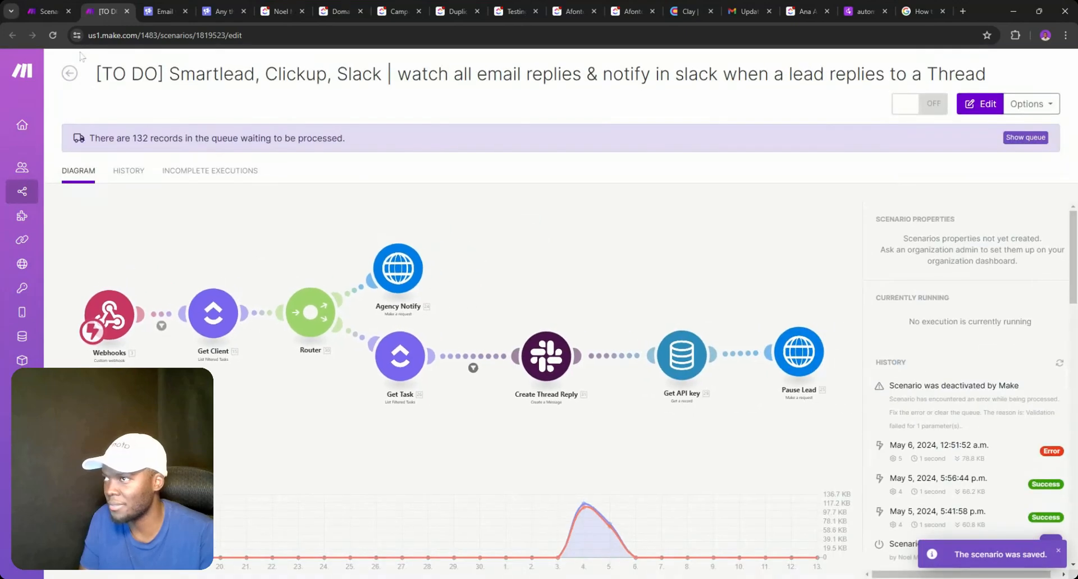
# - Return to the scenario list and open the scenario that sends a Slack message when a reply is "too complex" in a separate tab
pyautogui.click(63, 15)
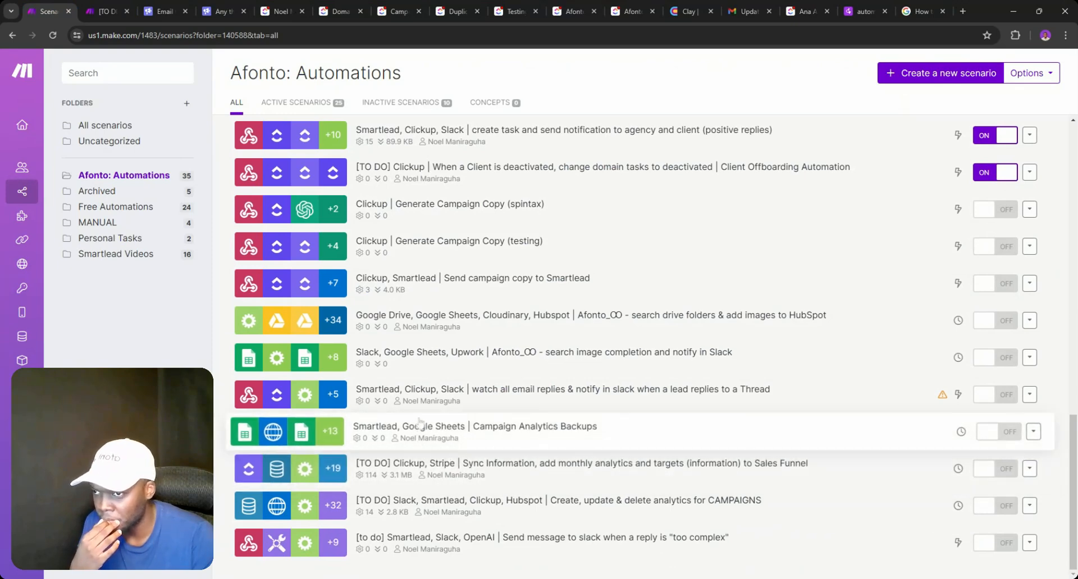
pyautogui.middleClick(517, 548)
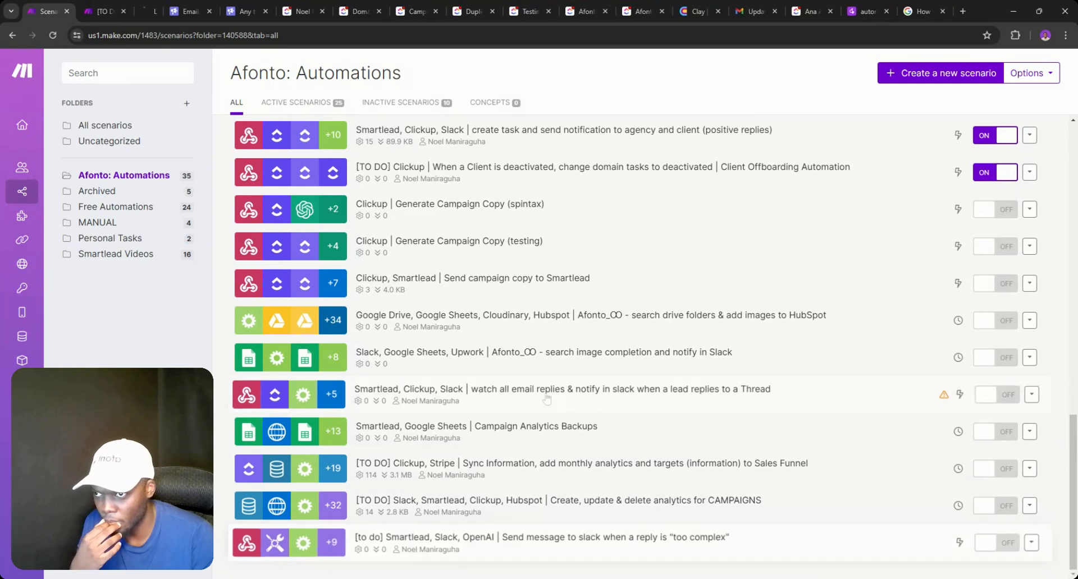
pyautogui.click(143, 8)
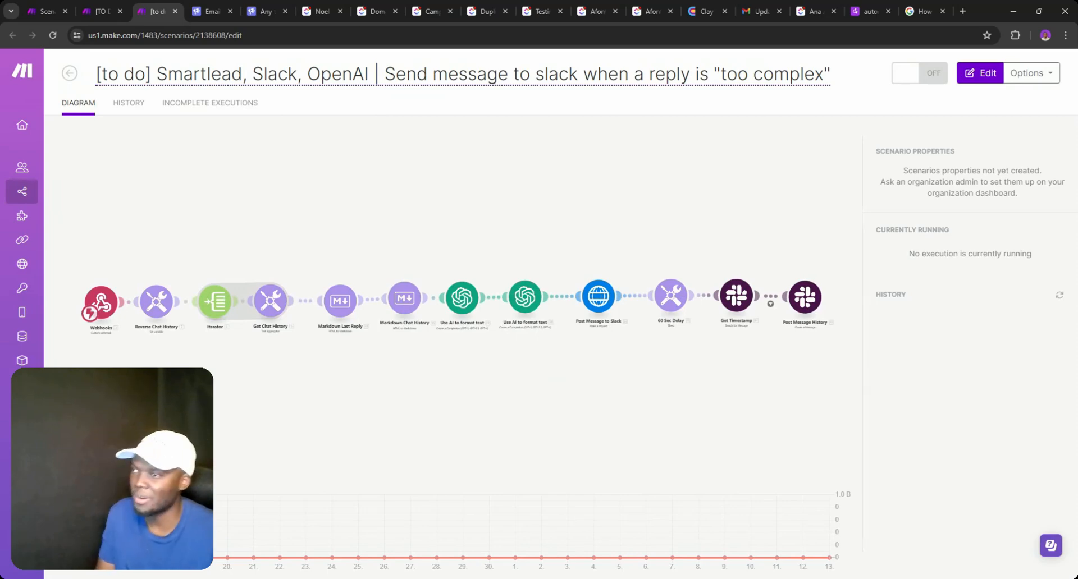
# - Remove the words "to do" from the brackets at the start of the "too complex" reply scenario's name
pyautogui.click(145, 74)
pyautogui.press('BackSpace')
pyautogui.press('BackSpace')
pyautogui.press('BackSpace')
pyautogui.press('BackSpace')
pyautogui.press('BackSpace')
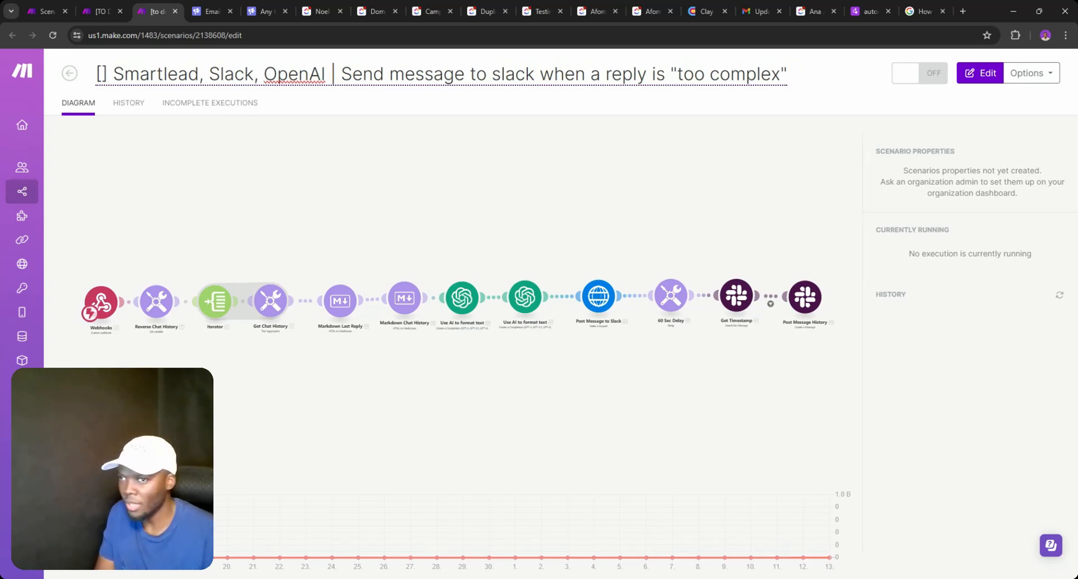
pyautogui.press('Return')
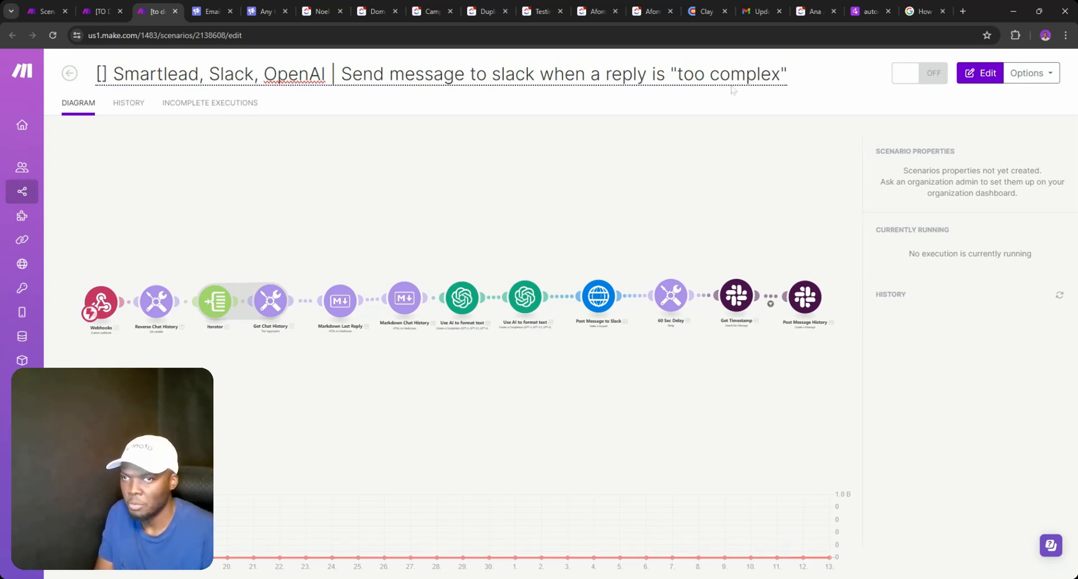
# - Delete the "Smartlead, Slack, OpenAI | Send message to slack when a reply is "too complex"" scenario
pyautogui.click(1038, 78)
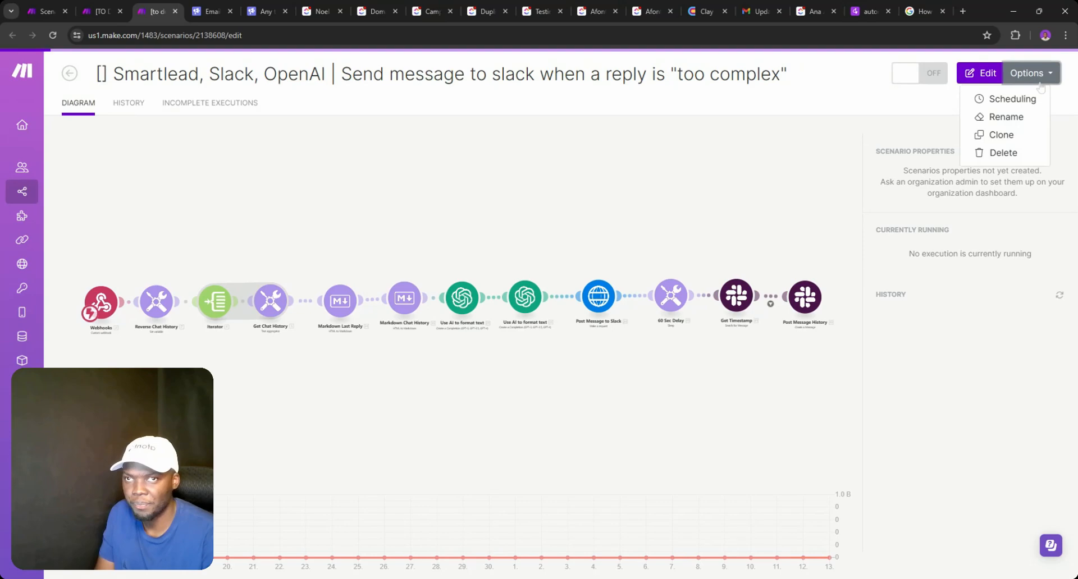
pyautogui.click(1002, 155)
pyautogui.click(1004, 158)
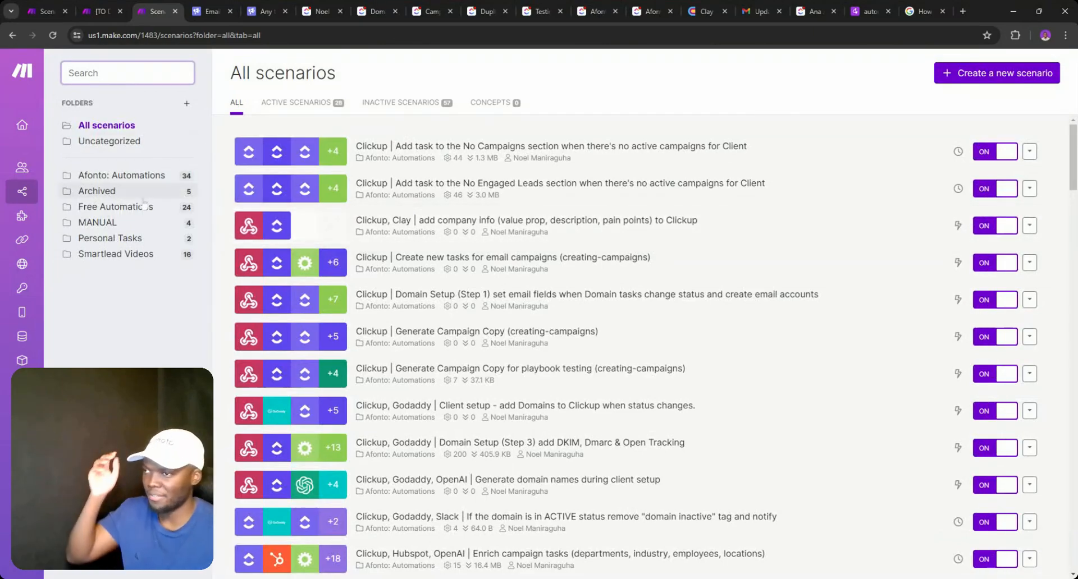
# - Look through the scenarios in the Free Automations folder and check the Uncategorized folder
pyautogui.click(117, 206)
pyautogui.scroll(-1, 437, 317)
pyautogui.scroll(-5, 437, 317)
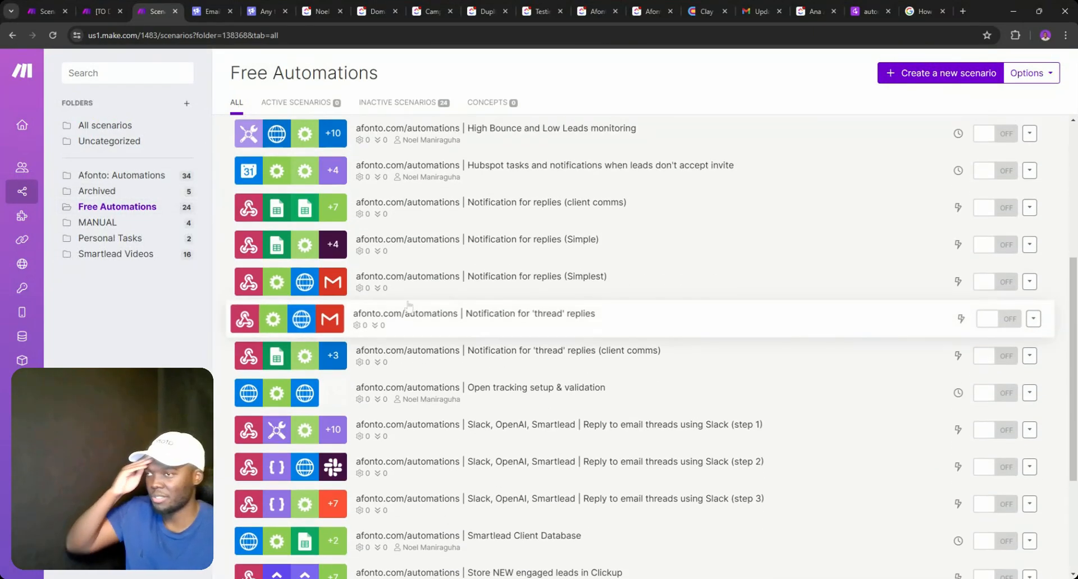
pyautogui.scroll(5, 437, 317)
pyautogui.click(150, 143)
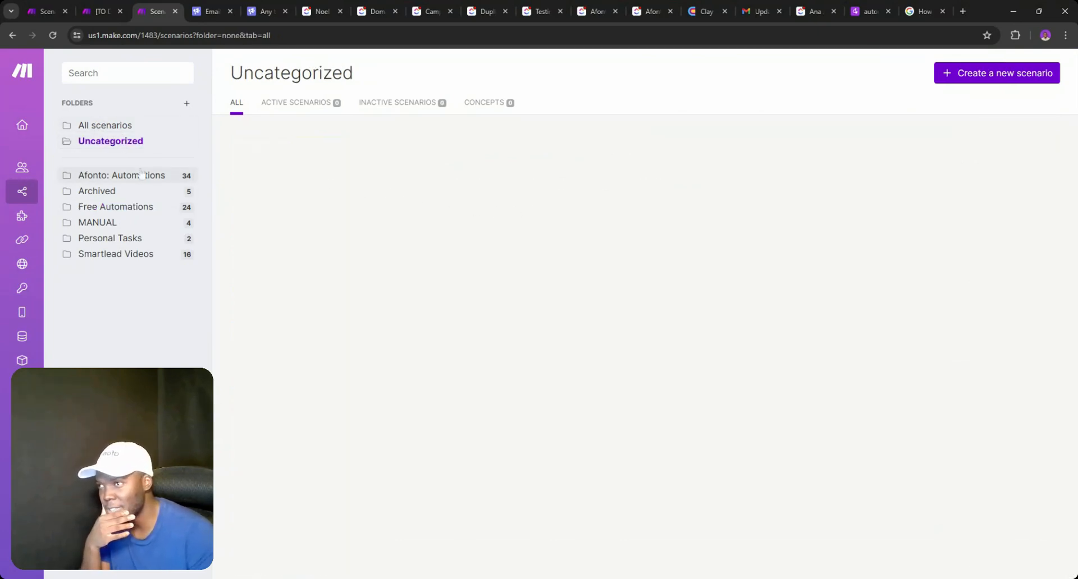
# - Return to the Afonto: Automations folder and review the inactive scenarios at the end of its list
pyautogui.click(121, 176)
pyautogui.scroll(-5, 583, 279)
pyautogui.scroll(-6, 583, 280)
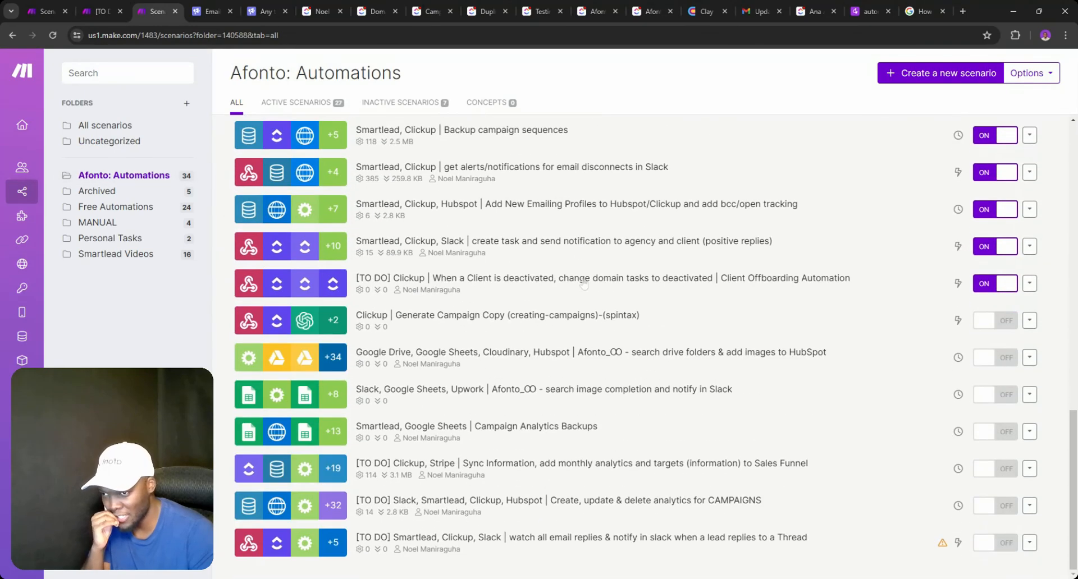